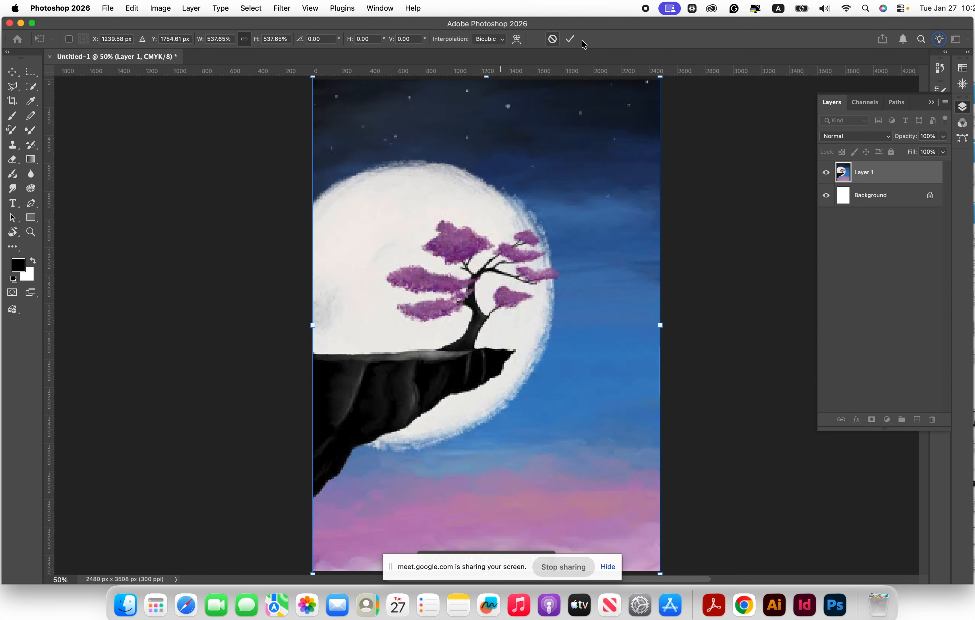
# Step: Apply the image's scaling, and copy a rectangular marquee area around the tree from Layer 1 to a new layer
pyautogui.click(569, 38)
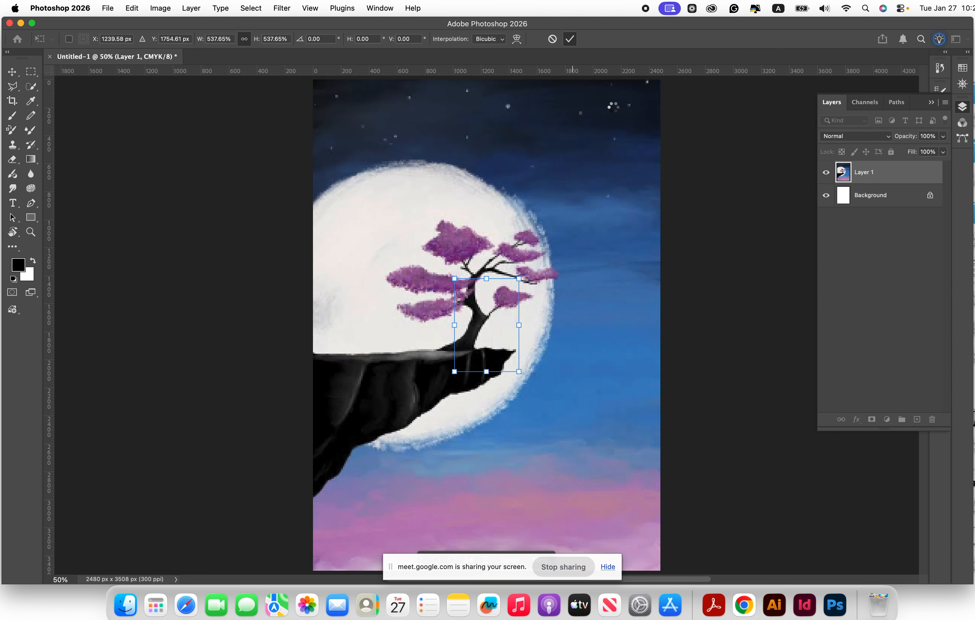
pyautogui.click(32, 76)
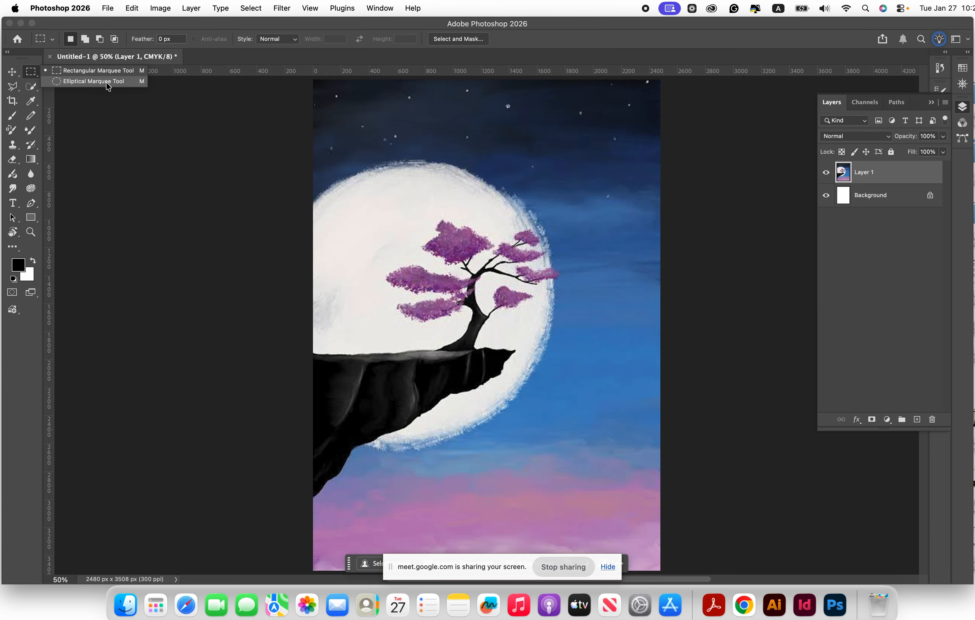
pyautogui.click(91, 73)
pyautogui.moveTo(381, 175); pyautogui.dragTo(639, 387)
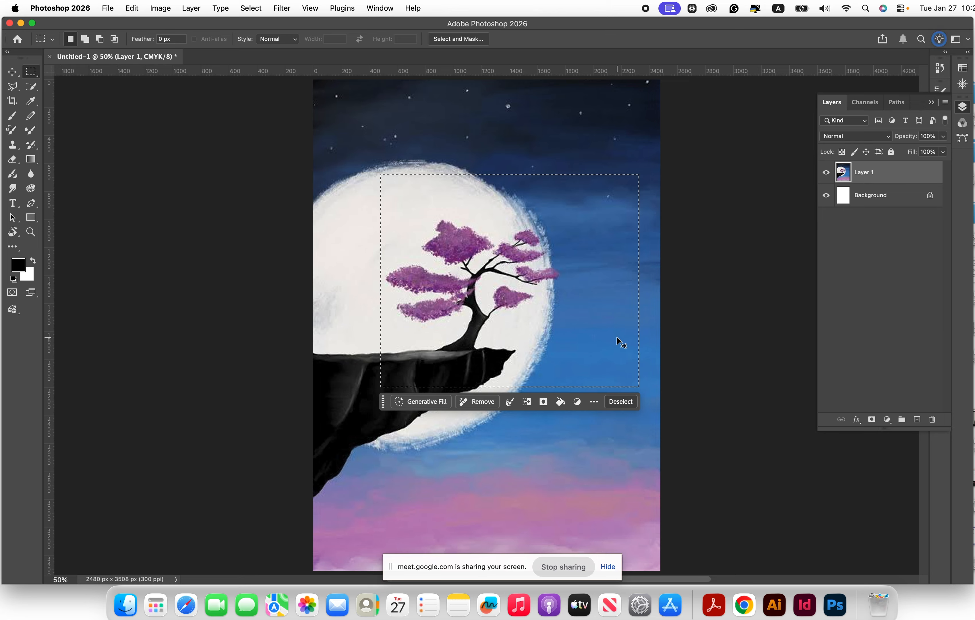
pyautogui.press('super+j')
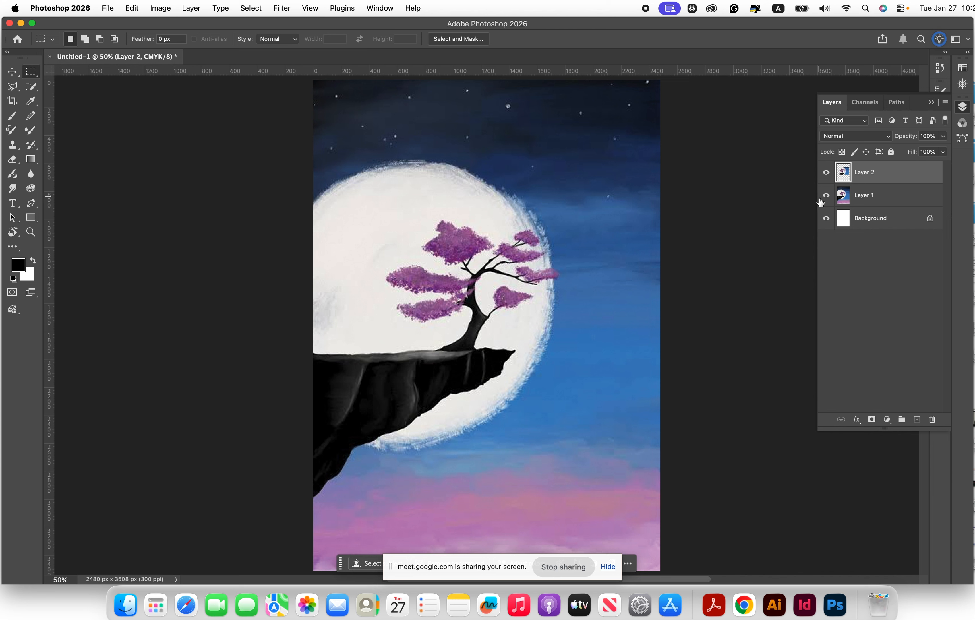
# Step: Copy an elliptical marquee area of the tree from Layer 2 to a new layer, hiding Layers 1 and 2
pyautogui.click(826, 196)
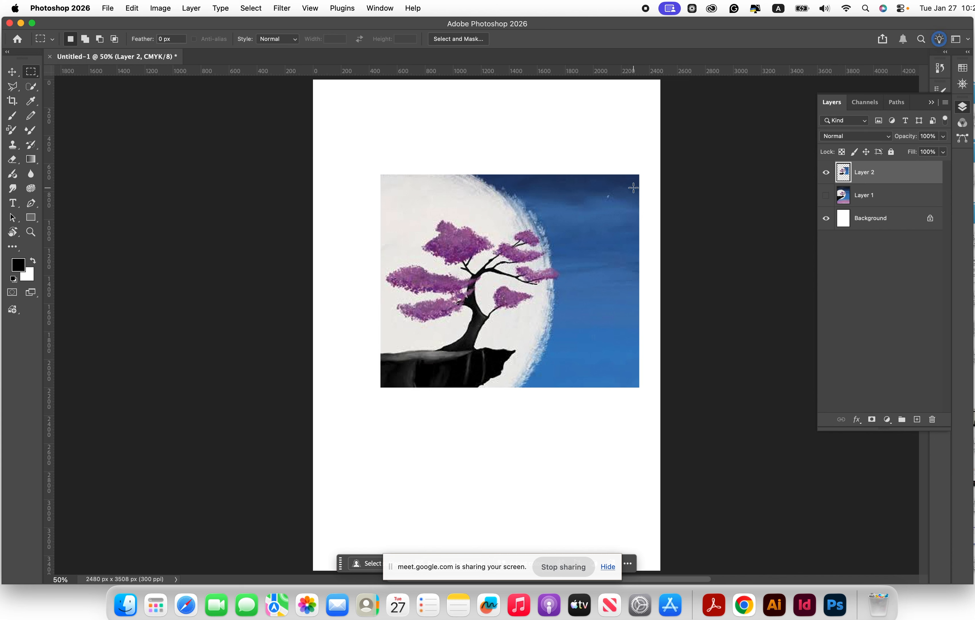
pyautogui.click(32, 77)
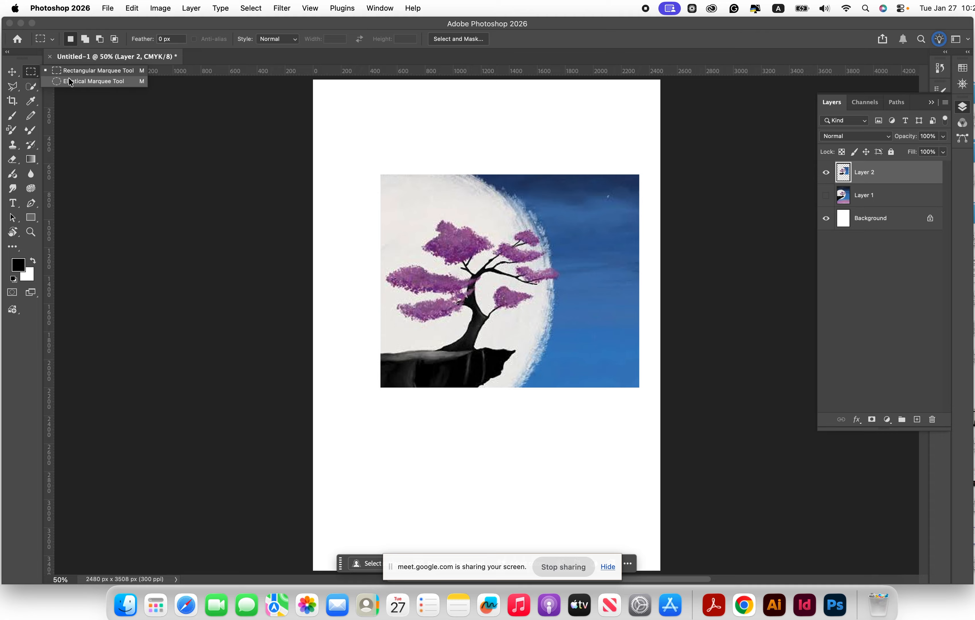
pyautogui.click(88, 81)
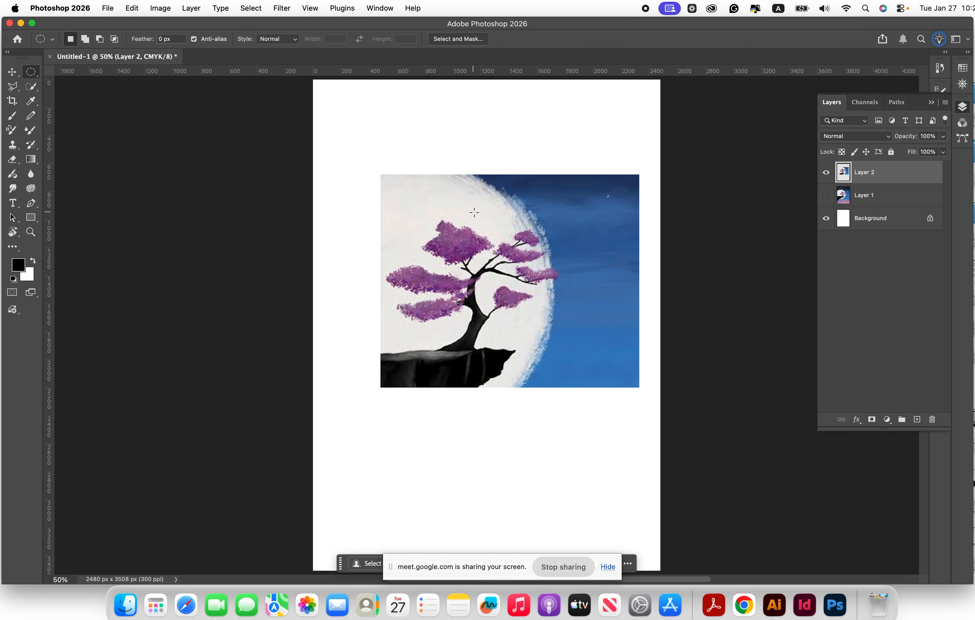
pyautogui.moveTo(432, 221); pyautogui.dragTo(562, 342)
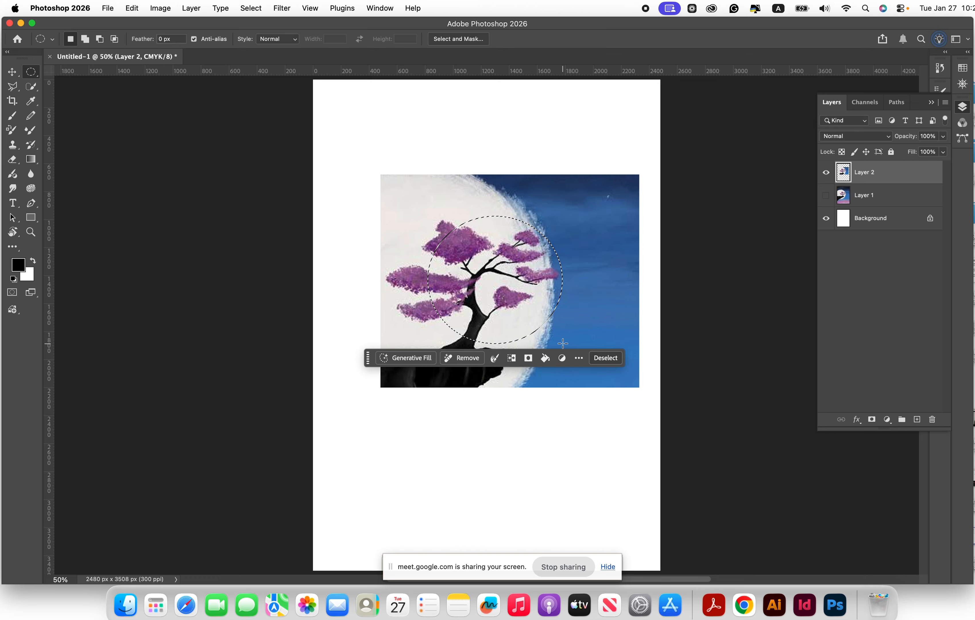
pyautogui.press('super+j')
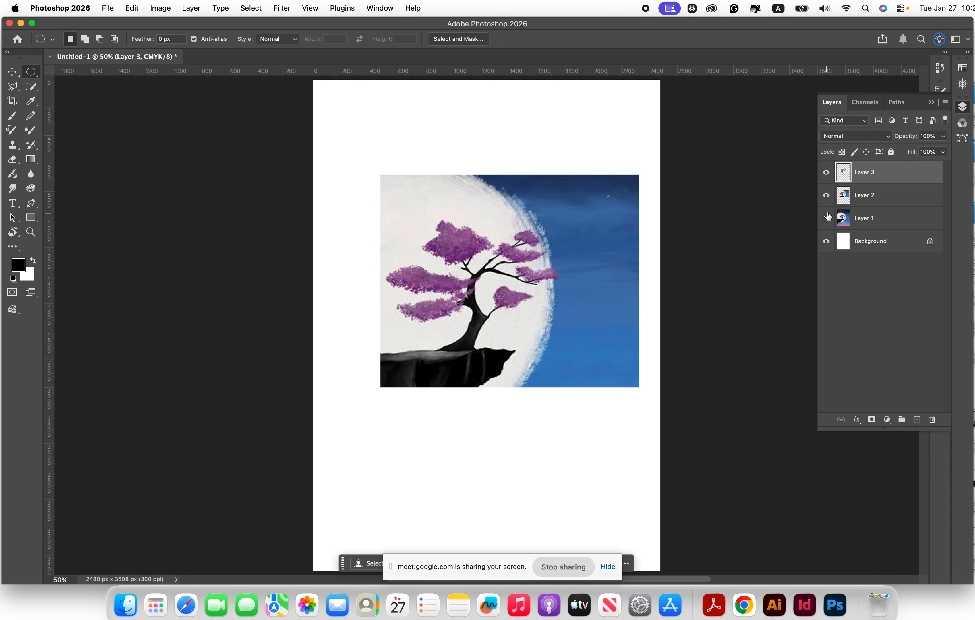
pyautogui.click(826, 196)
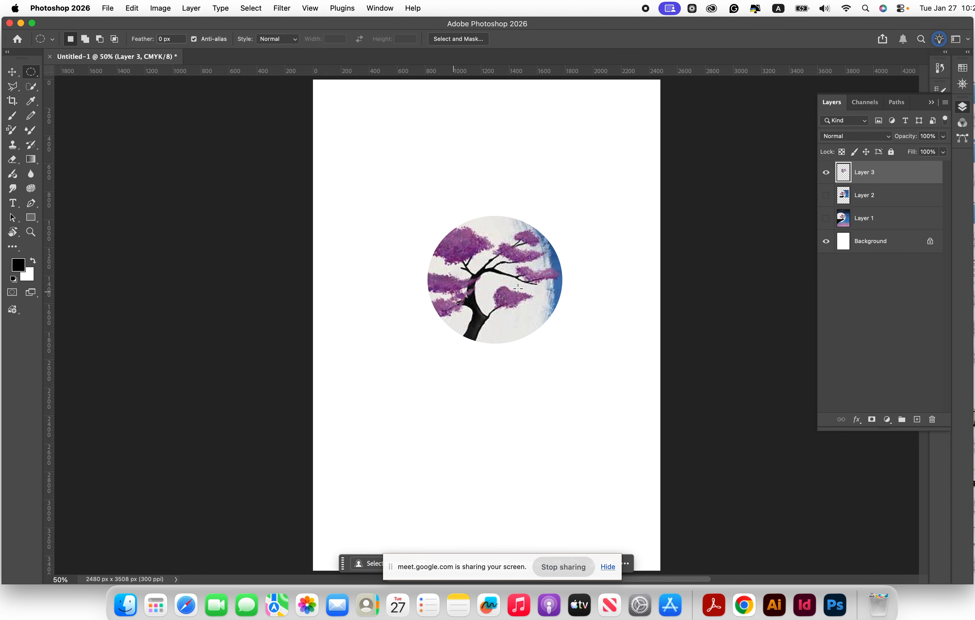
# Step: Show Layer 1 again and leave Layers 2 and 3 hidden
pyautogui.click(826, 219)
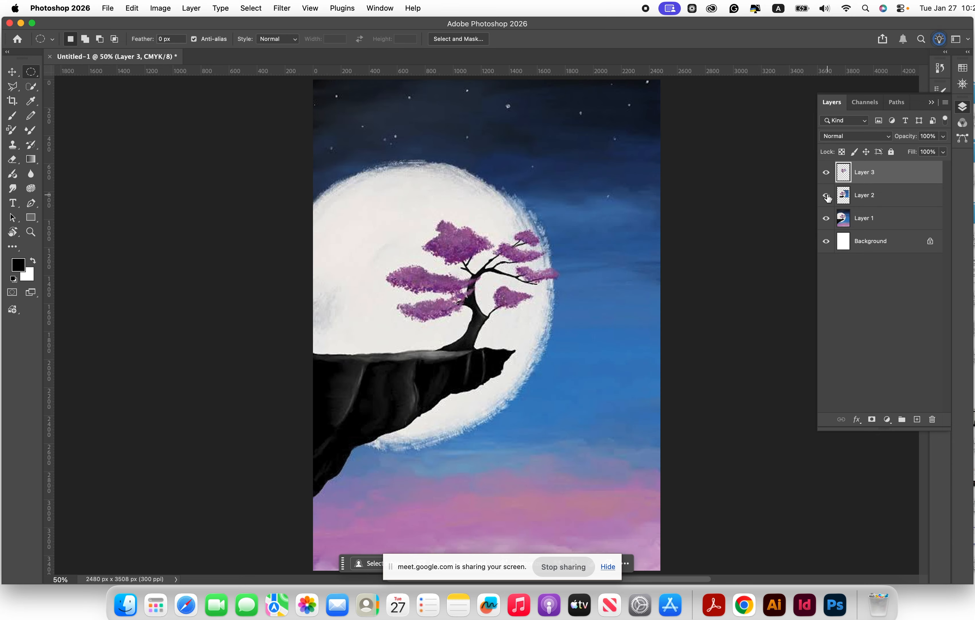
pyautogui.click(826, 196)
pyautogui.click(826, 173)
pyautogui.click(826, 196)
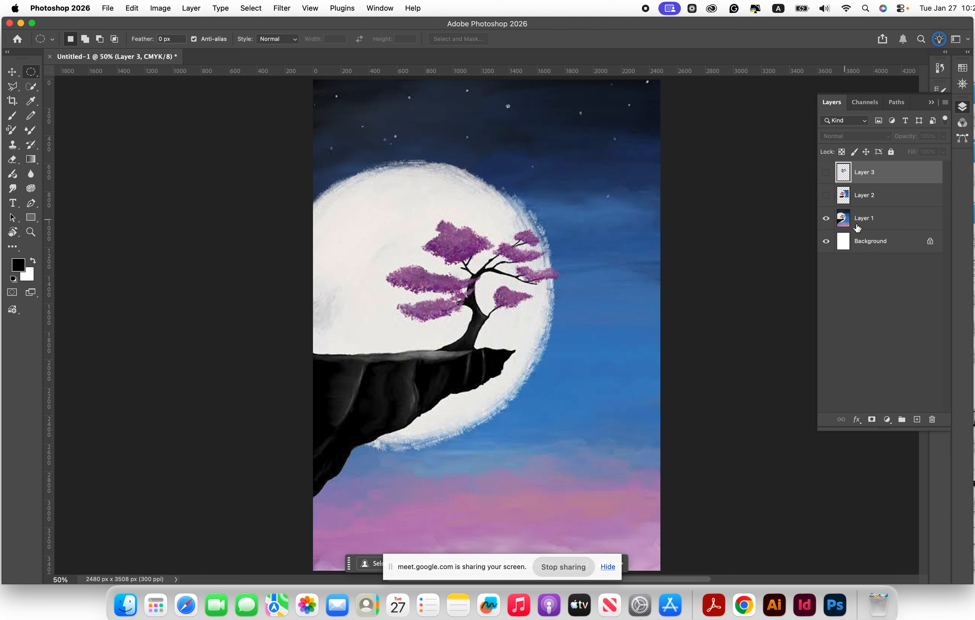
# Step: Draw a large freehand Lasso selection across the moon, cliff and sky, and deselect it
pyautogui.moveTo(3, 123)
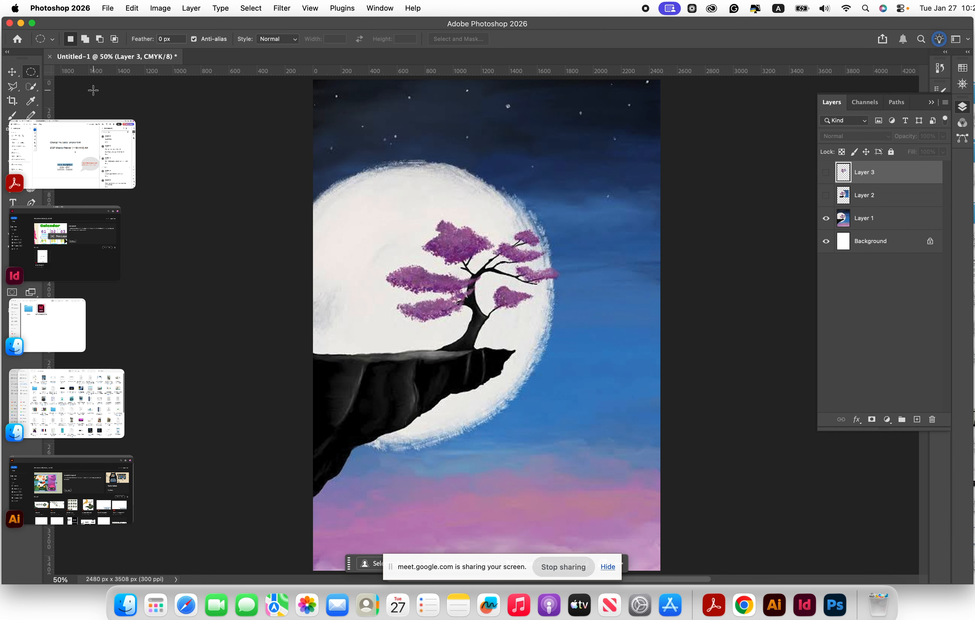
pyautogui.click(13, 87)
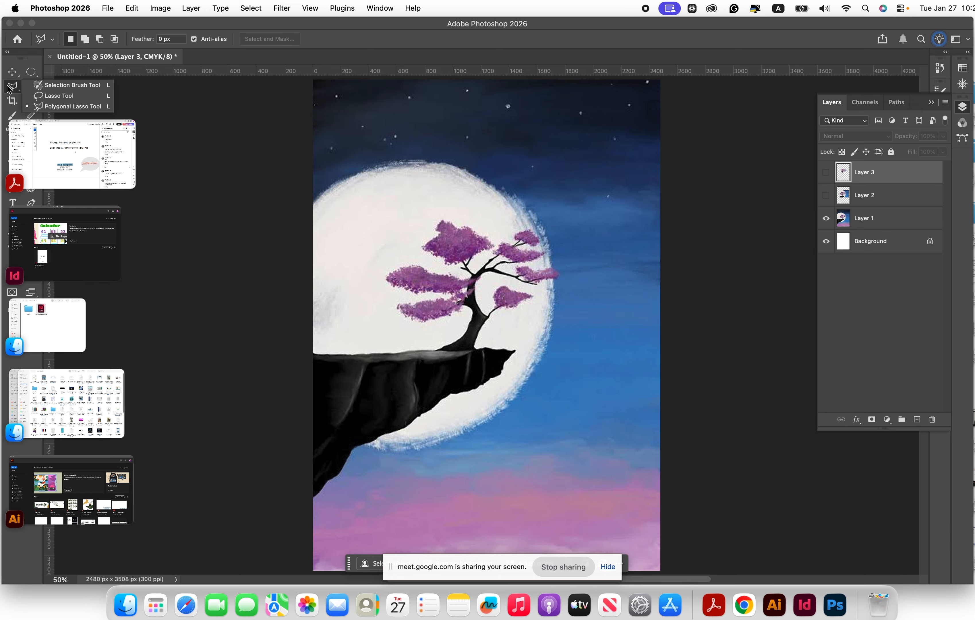
pyautogui.click(58, 95)
pyautogui.moveTo(443, 209)
pyautogui.mouseDown()
pyautogui.moveTo(557, 156)
pyautogui.moveTo(463, 283)
pyautogui.moveTo(559, 429)
pyautogui.moveTo(502, 473)
pyautogui.moveTo(303, 350)
pyautogui.moveTo(362, 220)
pyautogui.moveTo(445, 201)
pyautogui.mouseUp()
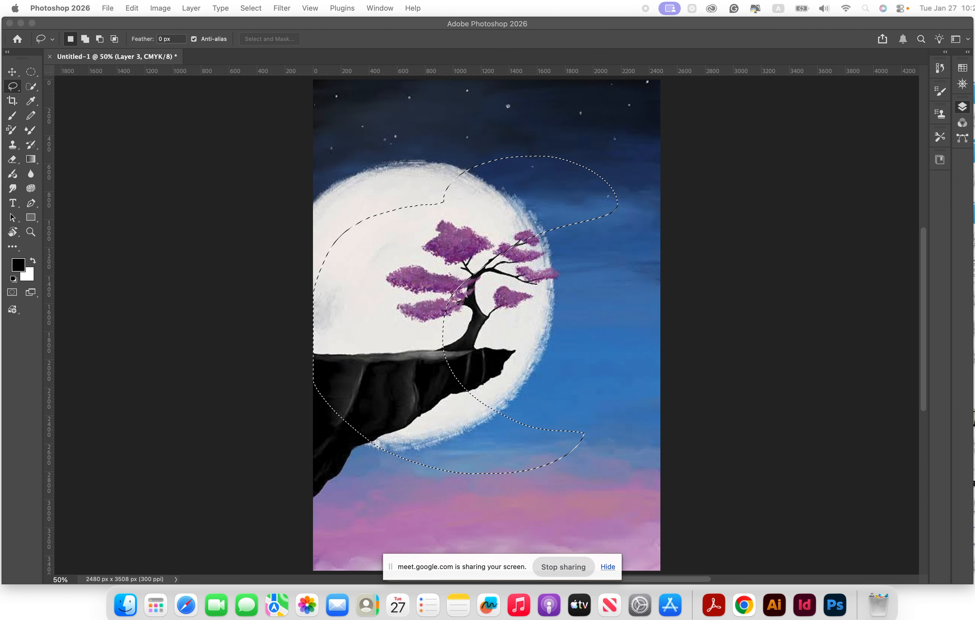
pyautogui.press('super+d')
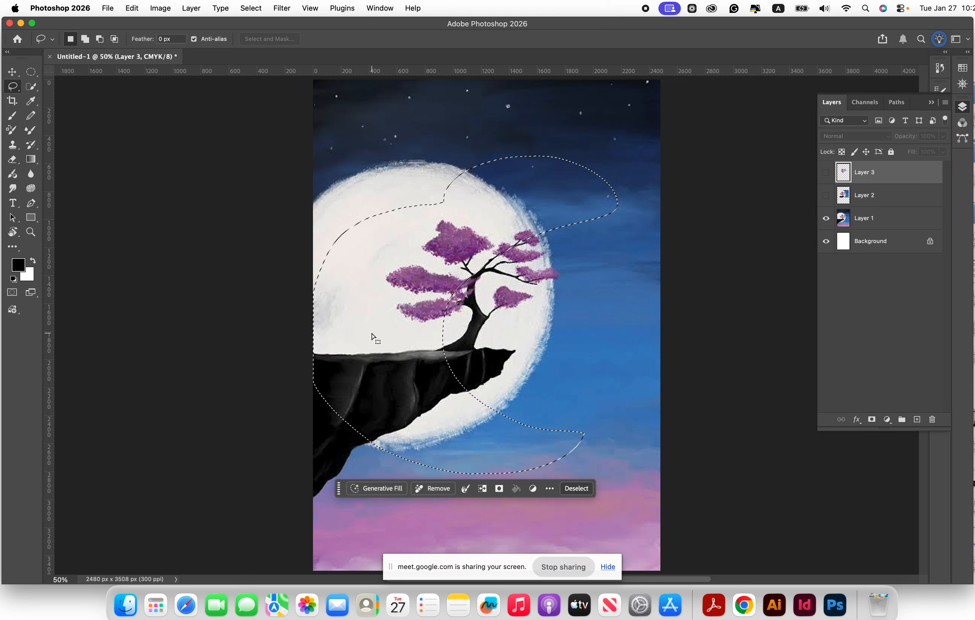
pyautogui.click(440, 268)
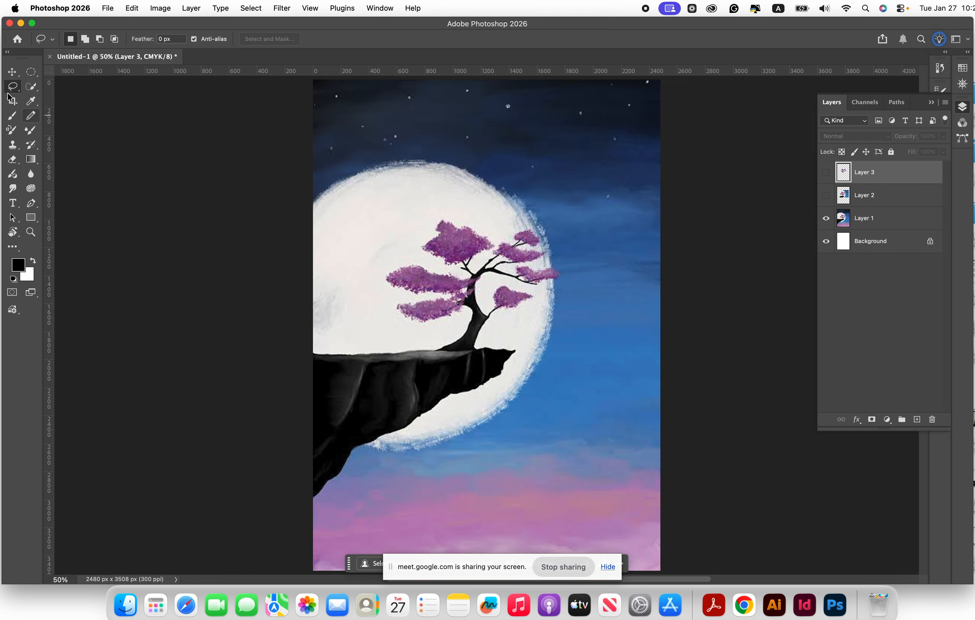
# Step: Try to select the moon and tree with the Object Selection tool, using a rectangle about 1838 by 2208 px
pyautogui.click(28, 86)
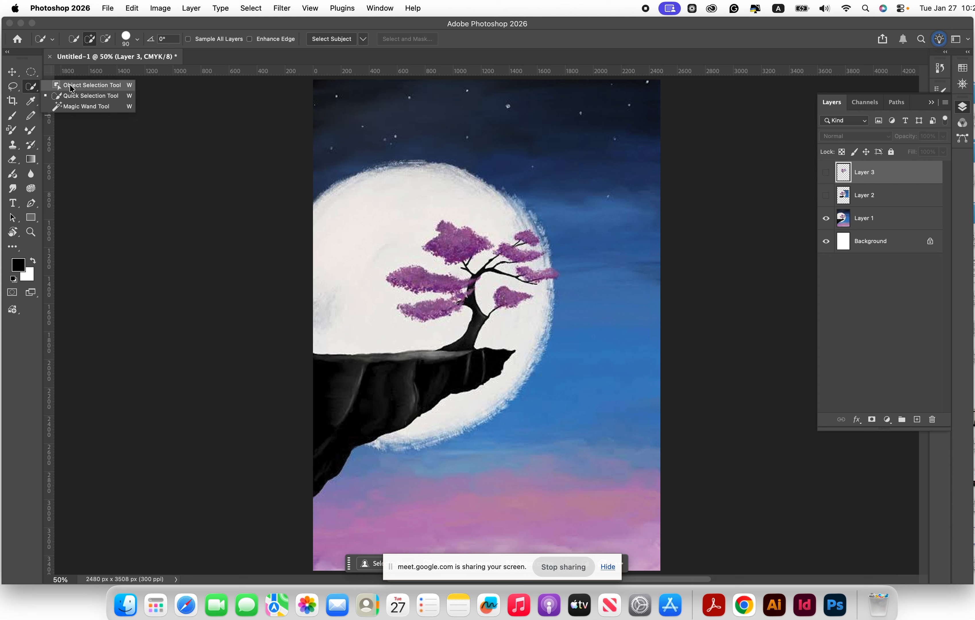
pyautogui.click(86, 86)
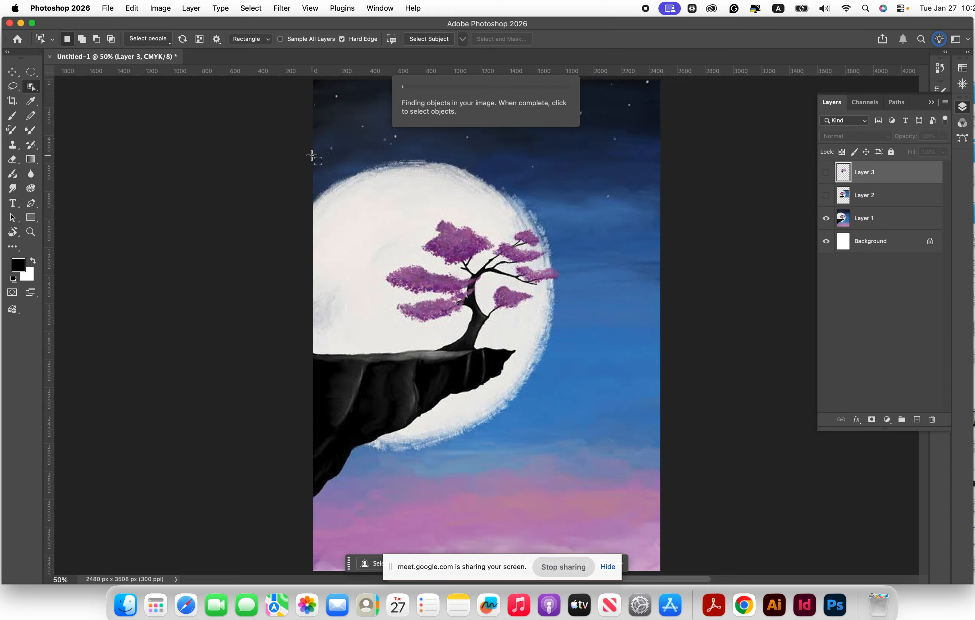
pyautogui.moveTo(311, 155); pyautogui.dragTo(571, 467)
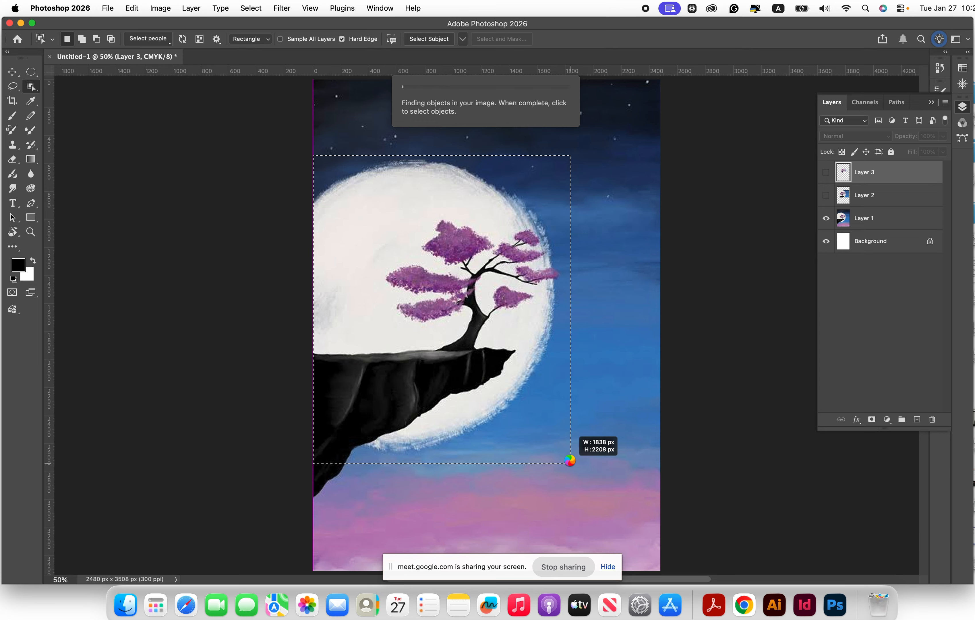
pyautogui.moveTo(570, 460); pyautogui.dragTo(570, 460)
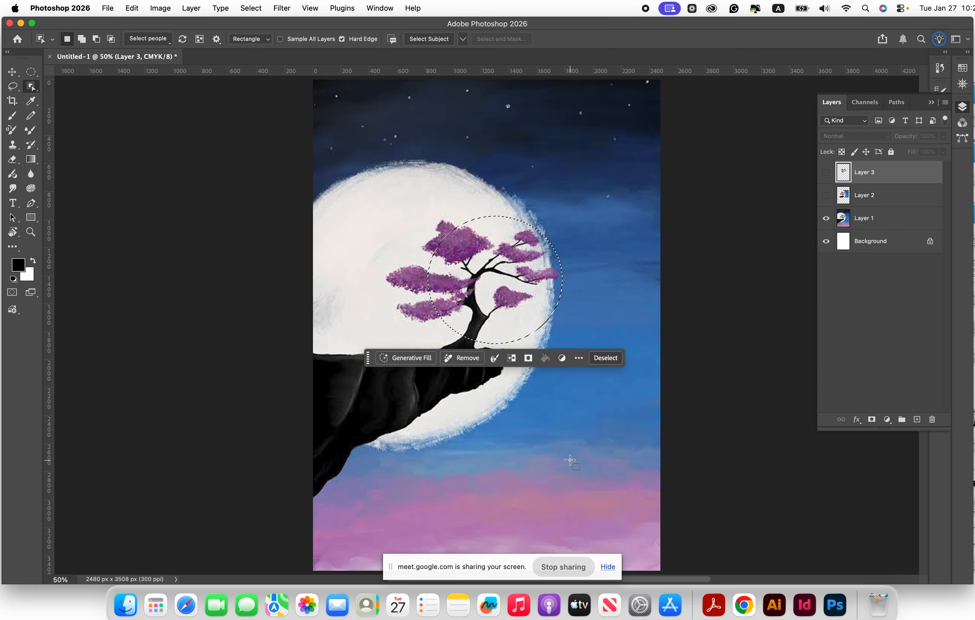
# Step: Delete the circular selected area from Layer 1, then undo the deletion and clear the selection
pyautogui.click(879, 224)
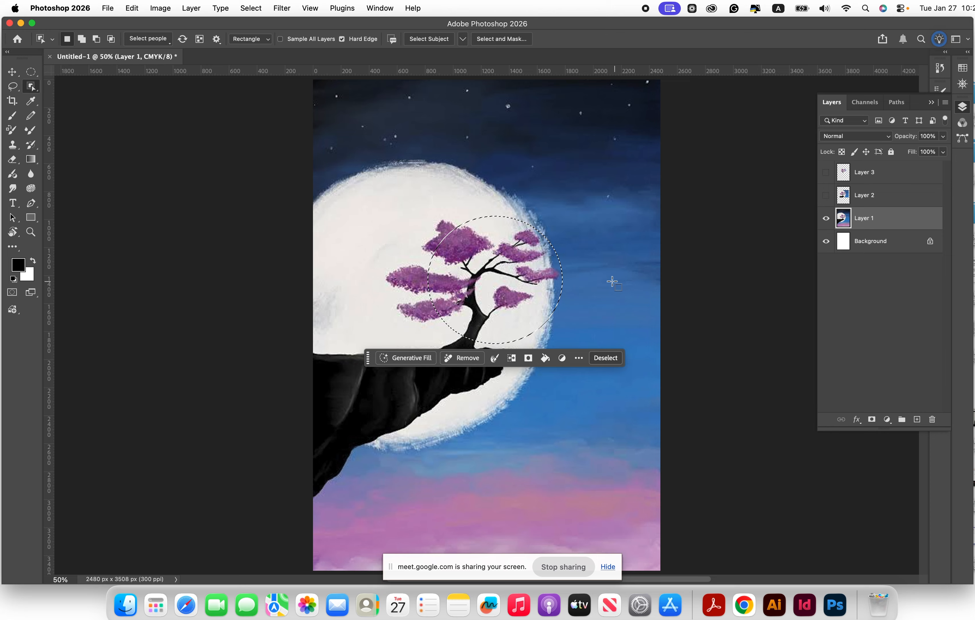
pyautogui.press('BackSpace')
pyautogui.press('super+d')
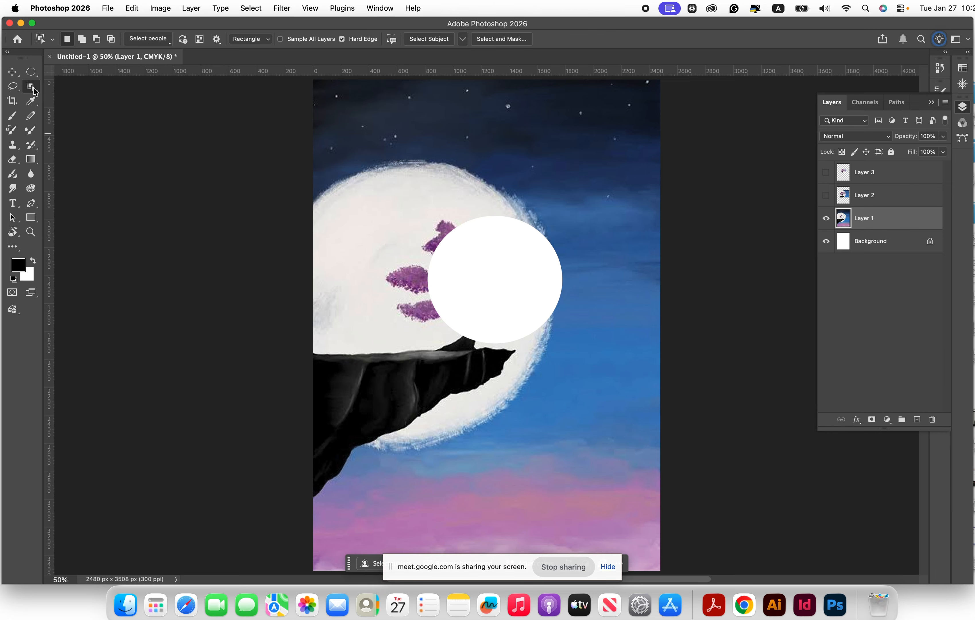
pyautogui.press('super+z')
pyautogui.press('super+z')
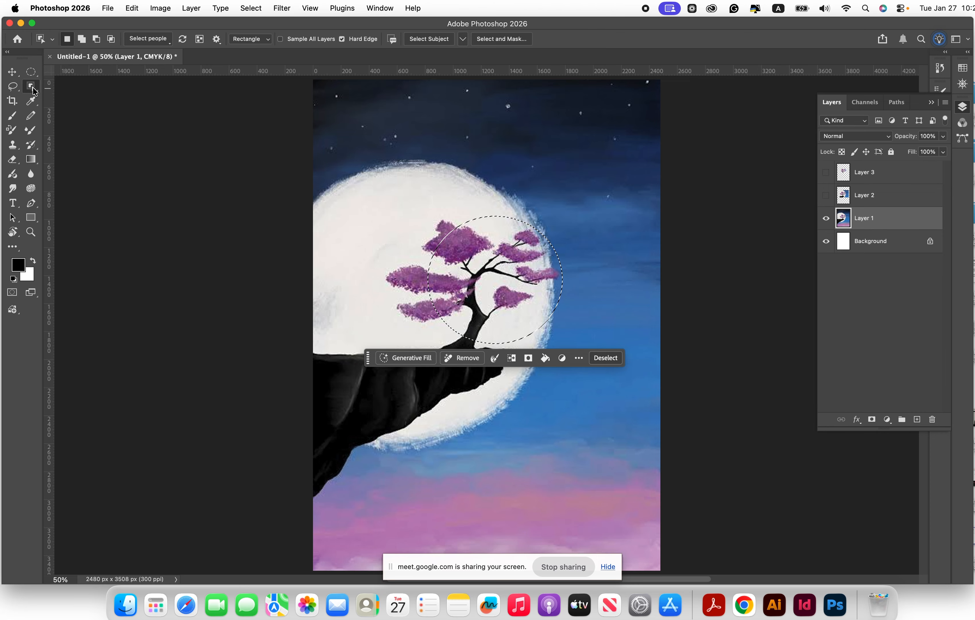
pyautogui.press('super+d')
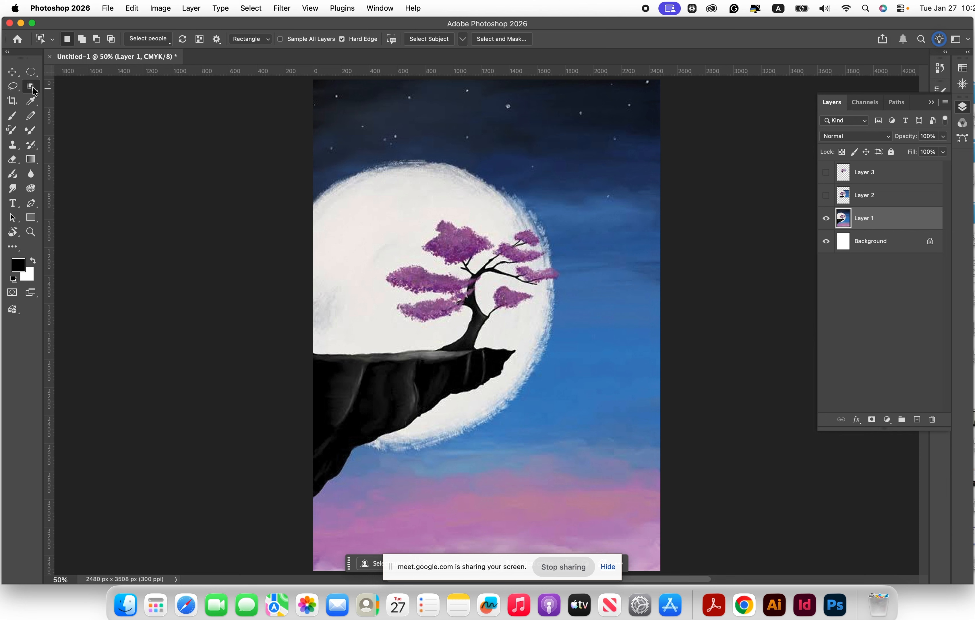
# Step: Select the black cliff on Layer 1 with the Quick Selection tool, check its outline and deselect it
pyautogui.moveTo(33, 91)
pyautogui.mouseDown()
pyautogui.moveTo(76, 104)
pyautogui.moveTo(84, 97)
pyautogui.mouseUp()
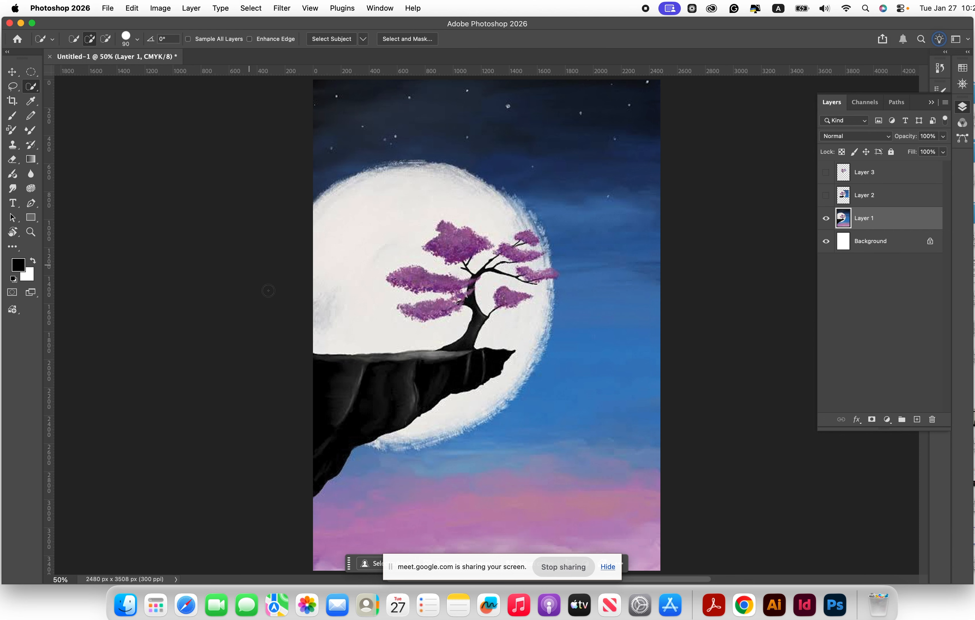
pyautogui.moveTo(320, 365)
pyautogui.mouseDown()
pyautogui.moveTo(337, 409)
pyautogui.moveTo(379, 397)
pyautogui.mouseUp()
pyautogui.scroll(1, 450, 358)
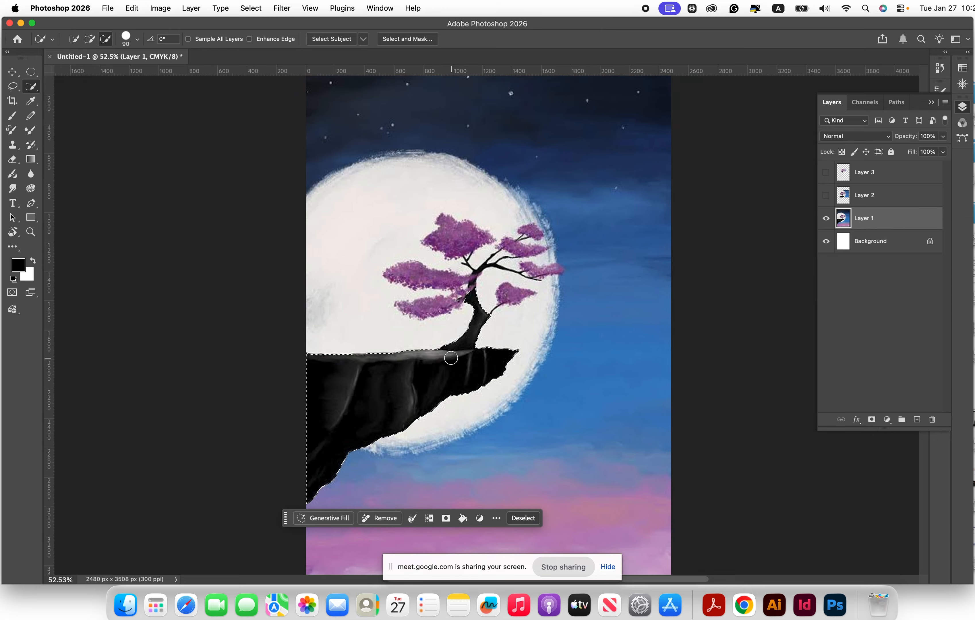
pyautogui.scroll(5, 450, 358)
pyautogui.scroll(-1, 451, 355)
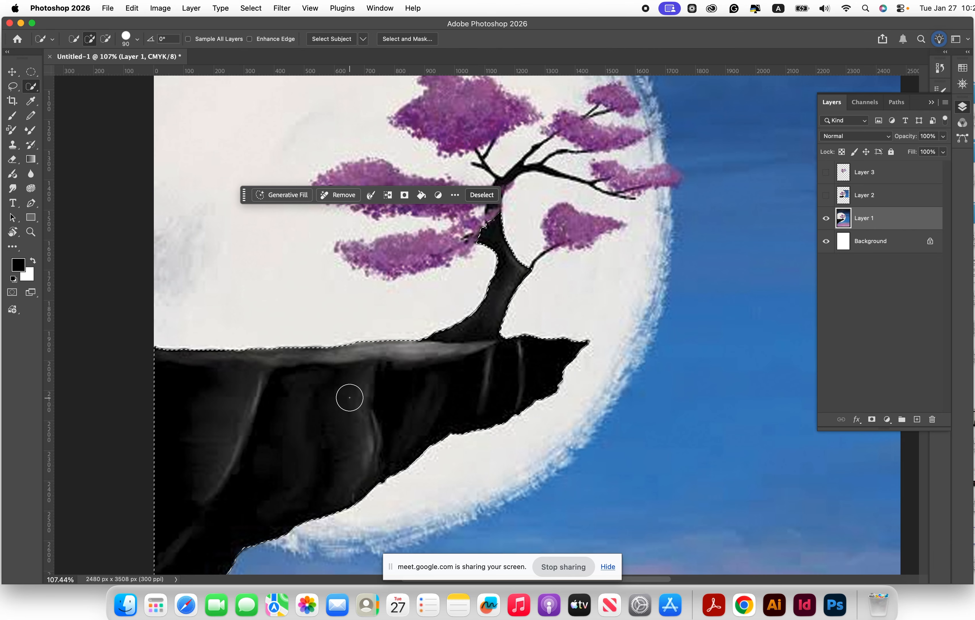
pyautogui.scroll(-3, 350, 397)
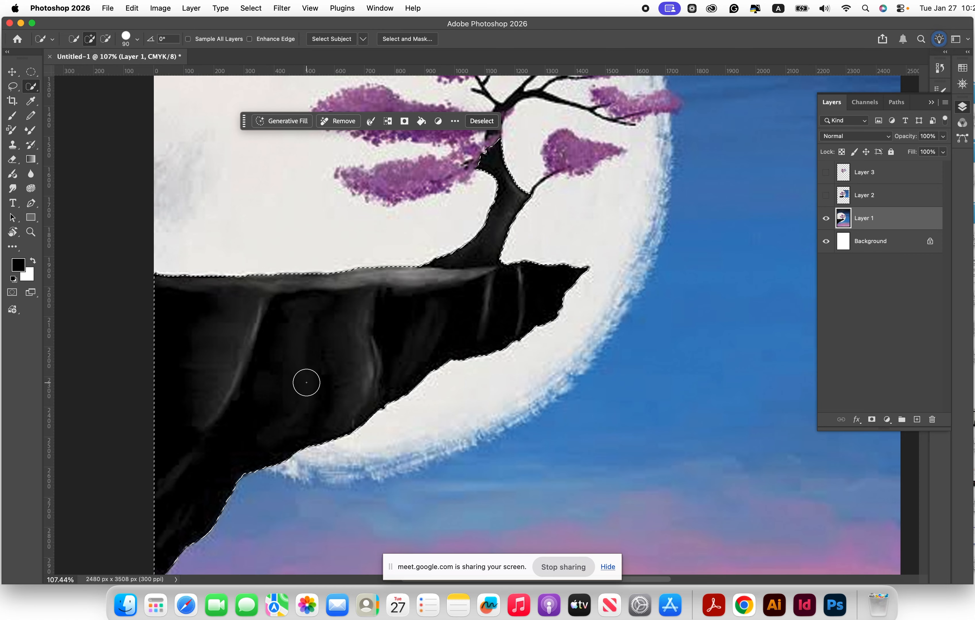
pyautogui.scroll(-3, 307, 382)
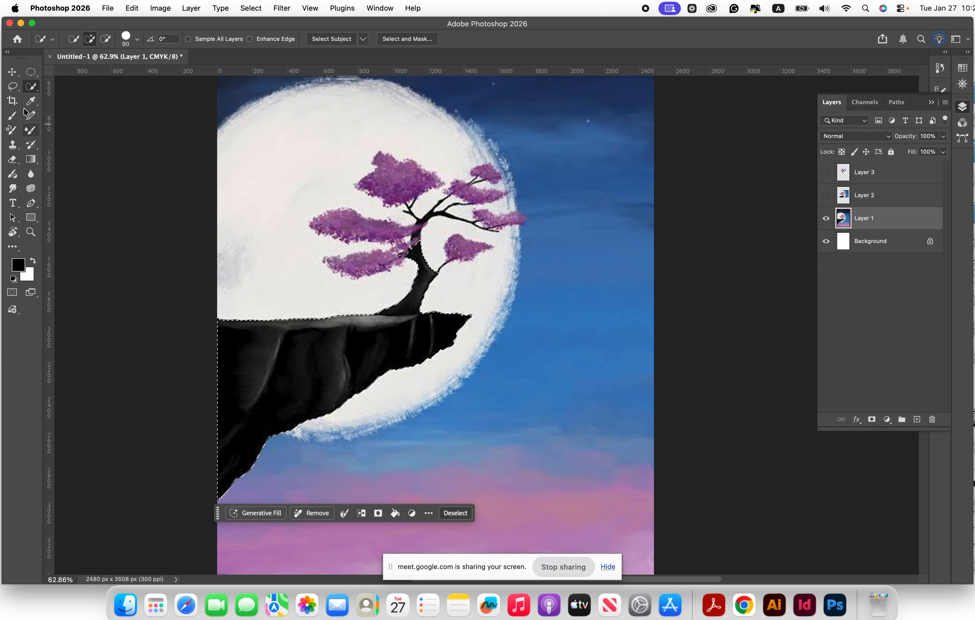
pyautogui.press('super+d')
# Step: Try adjusting the canvas edge on the sky side with the Crop tool, and cancel the crop
pyautogui.moveTo(13, 102)
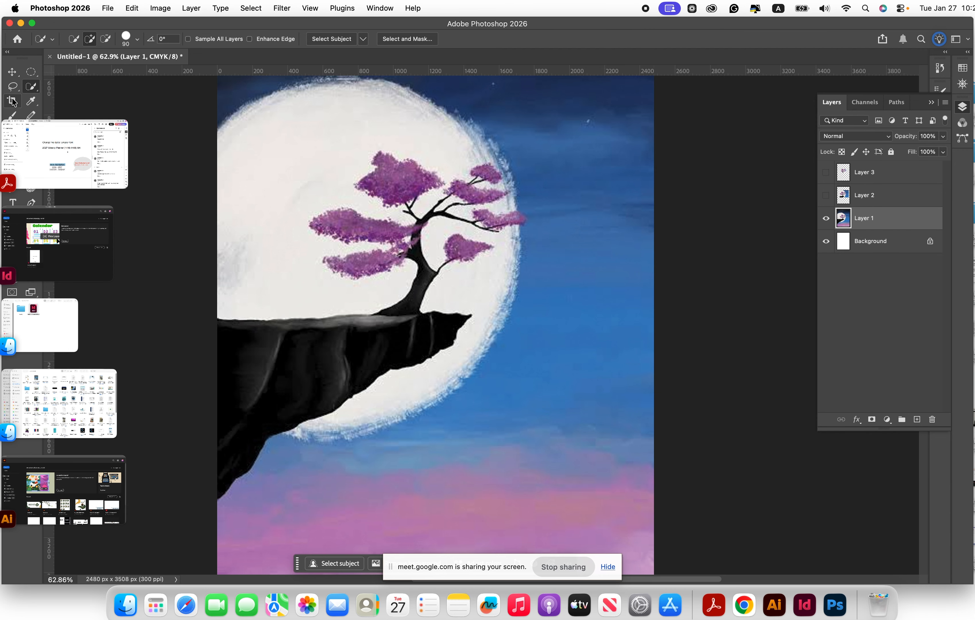
pyautogui.click(14, 102)
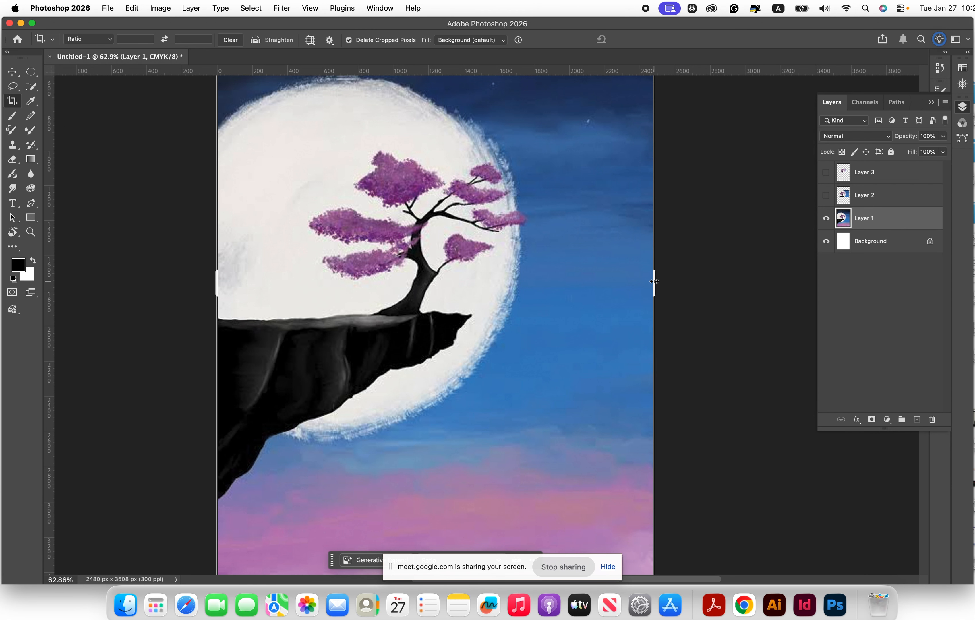
pyautogui.moveTo(654, 281)
pyautogui.mouseDown()
pyautogui.moveTo(618, 283)
pyautogui.moveTo(668, 284)
pyautogui.moveTo(653, 283)
pyautogui.mouseUp()
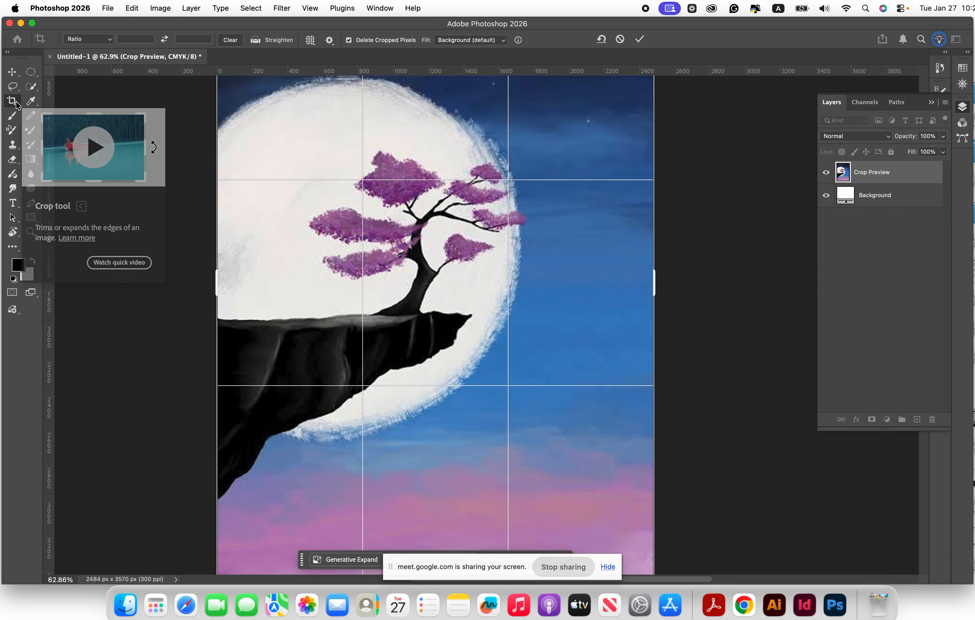
pyautogui.press('Escape')
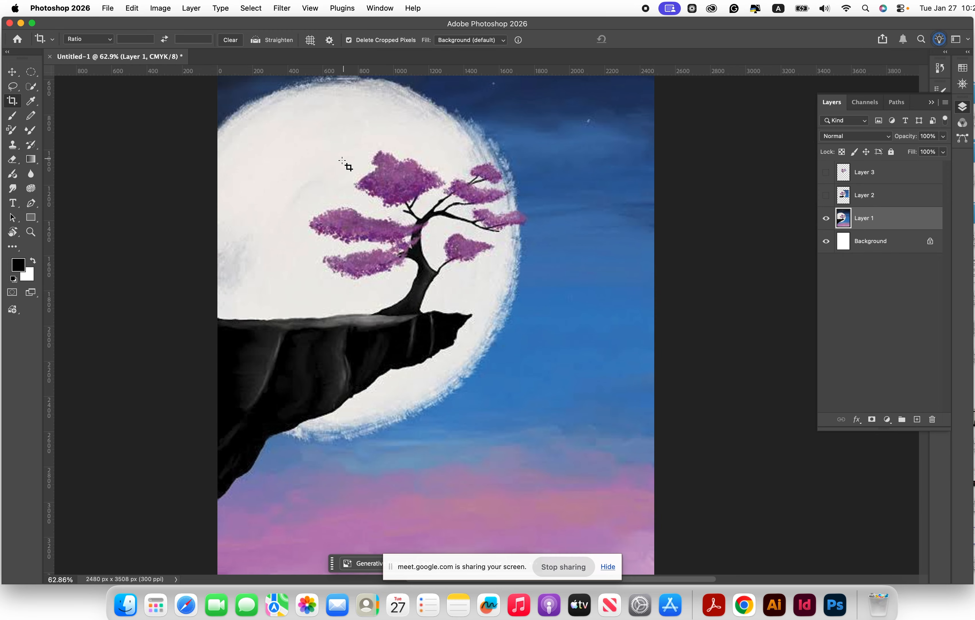
# Step: Sample two purples from the tree's foliage with the Eyedropper tool as the foreground and background colours
pyautogui.click(31, 101)
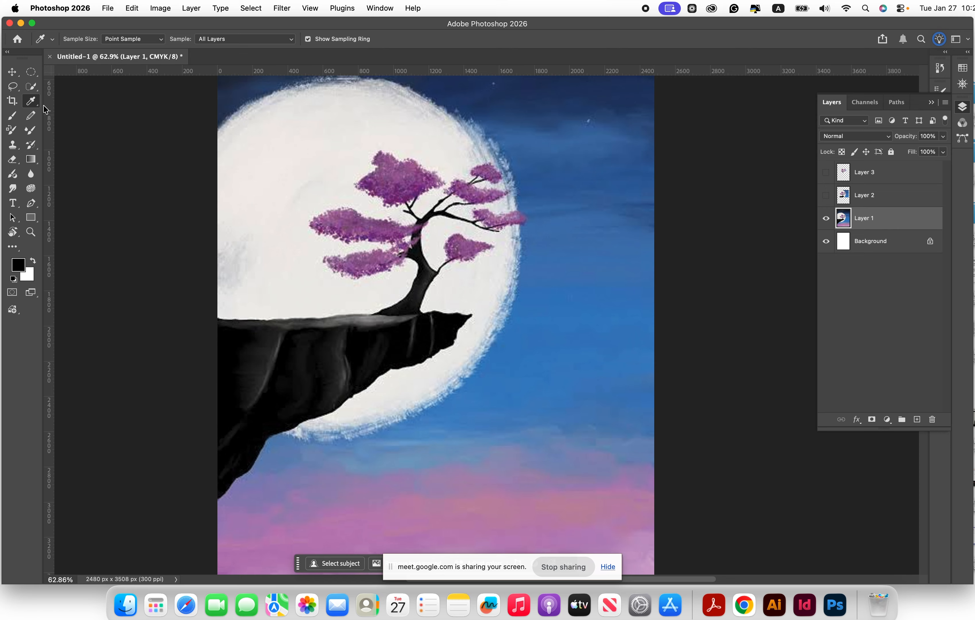
pyautogui.click(320, 132)
pyautogui.click(408, 176)
pyautogui.press('x')
pyautogui.click(465, 246)
# Step: Paint purple rain streaks across the moon and tree on Layer 1 with the 316 px brush, then hide the layer
pyautogui.click(12, 117)
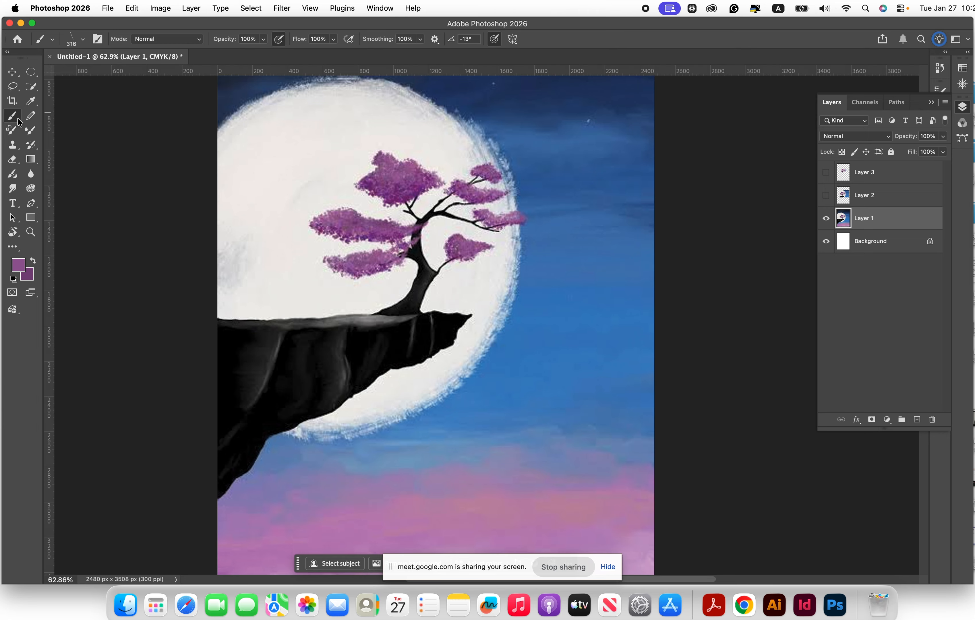
pyautogui.moveTo(330, 170)
pyautogui.mouseDown()
pyautogui.moveTo(498, 151)
pyautogui.moveTo(309, 218)
pyautogui.moveTo(477, 237)
pyautogui.moveTo(437, 304)
pyautogui.moveTo(460, 338)
pyautogui.moveTo(602, 340)
pyautogui.mouseUp()
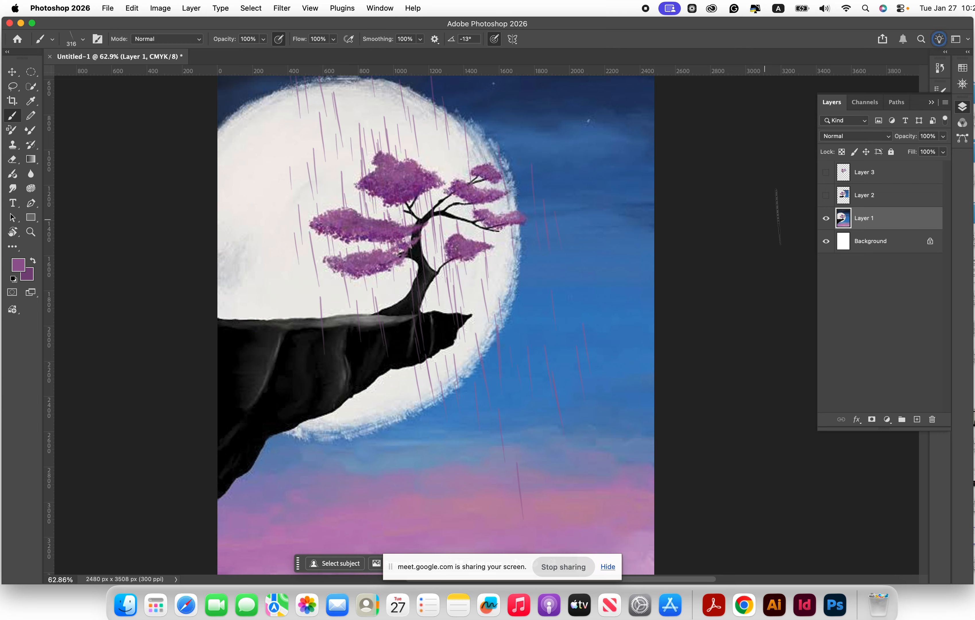
pyautogui.click(827, 219)
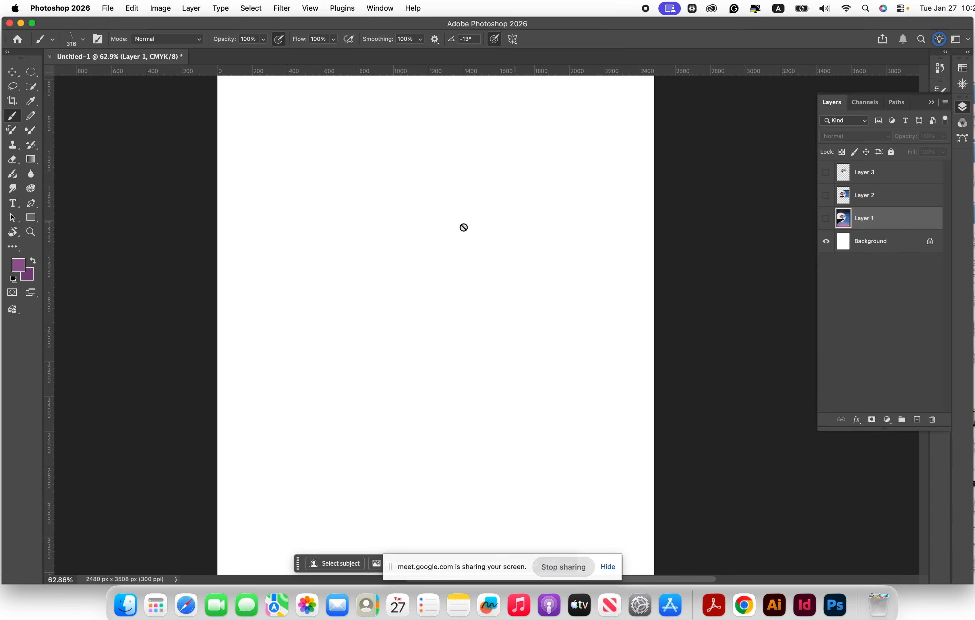
# Step: Add a new layer above Layer 1 and paint purple rain streaks across it with the same brush
pyautogui.click(916, 419)
pyautogui.moveTo(261, 239)
pyautogui.mouseDown()
pyautogui.moveTo(478, 229)
pyautogui.moveTo(535, 244)
pyautogui.mouseUp()
pyautogui.moveTo(524, 337)
pyautogui.mouseDown()
pyautogui.moveTo(566, 315)
pyautogui.moveTo(431, 350)
pyautogui.moveTo(292, 409)
pyautogui.moveTo(424, 414)
pyautogui.moveTo(567, 256)
pyautogui.mouseUp()
pyautogui.moveTo(593, 148)
pyautogui.mouseDown()
pyautogui.moveTo(534, 151)
pyautogui.moveTo(335, 127)
pyautogui.mouseUp()
# Step: Enlarge the rain brush to 428 px and add two more streaks in the upper part of the canvas
pyautogui.moveTo(19, 119)
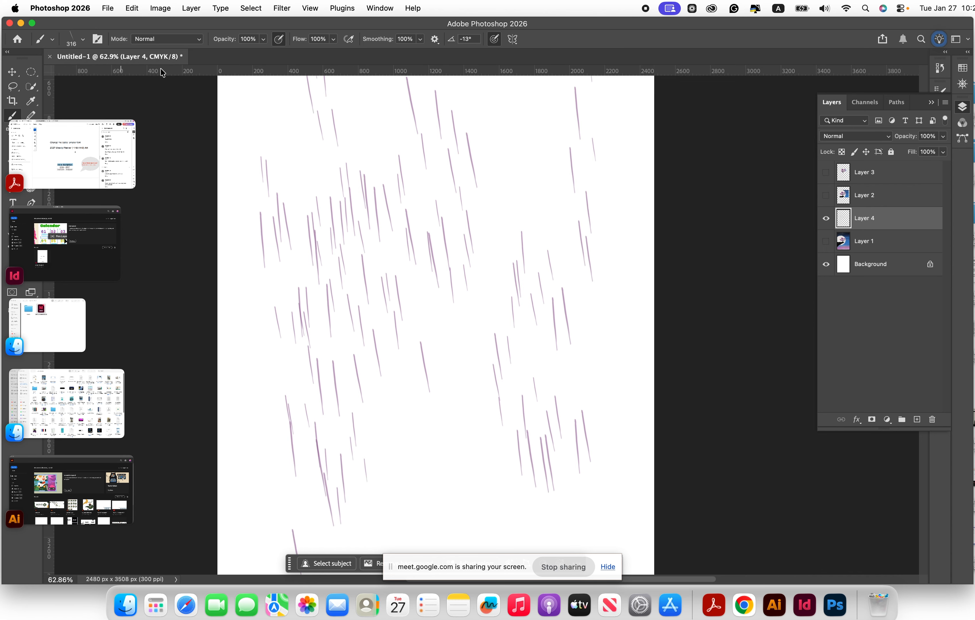
pyautogui.click(81, 39)
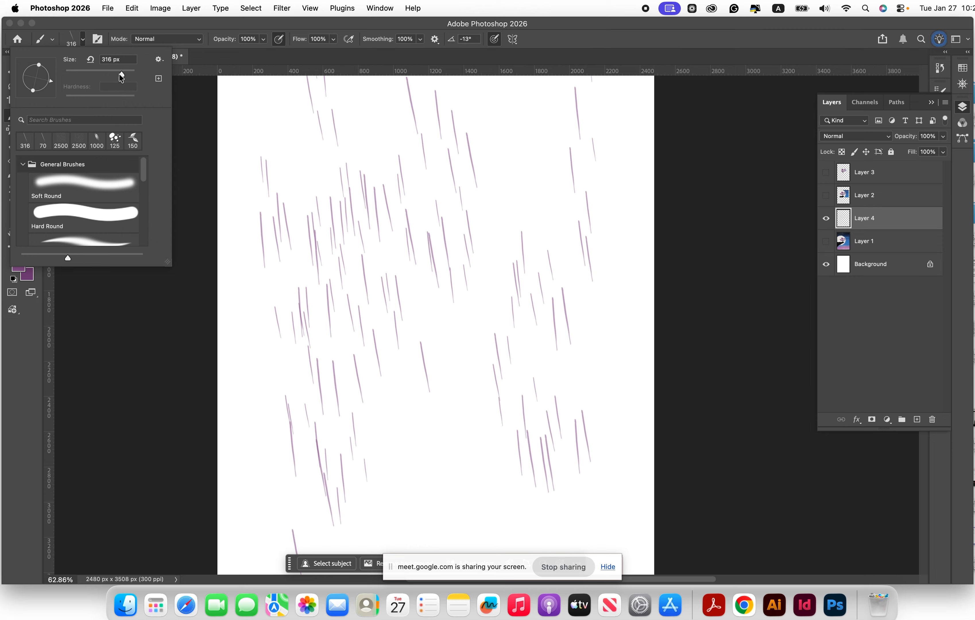
pyautogui.moveTo(116, 72); pyautogui.dragTo(125, 74)
pyautogui.click(371, 144)
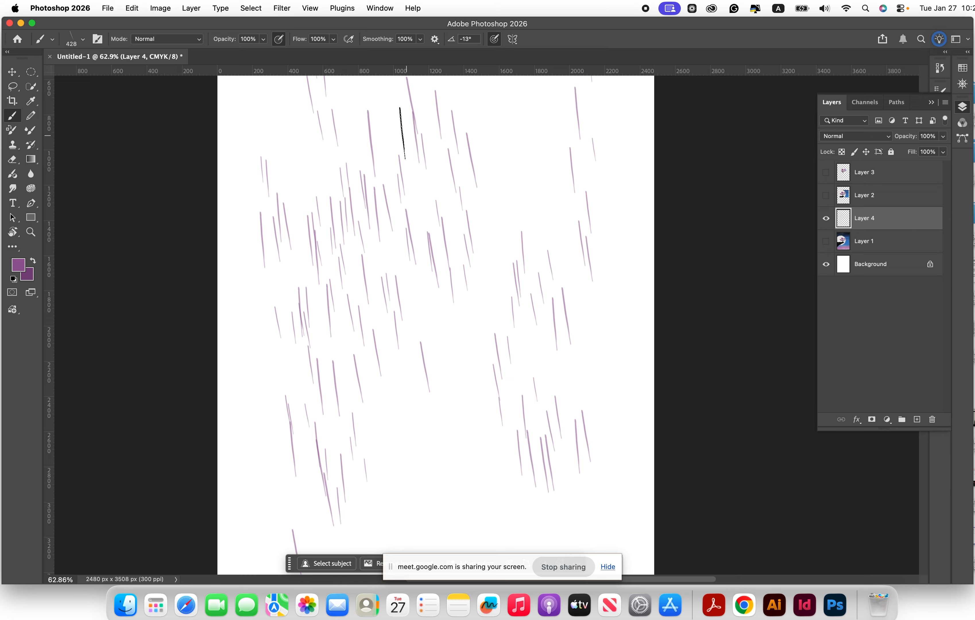
pyautogui.click(381, 129)
# Step: Switch to the recently used 125 px splatter brush, stamp three purple marks and paint a long looping stroke
pyautogui.click(82, 39)
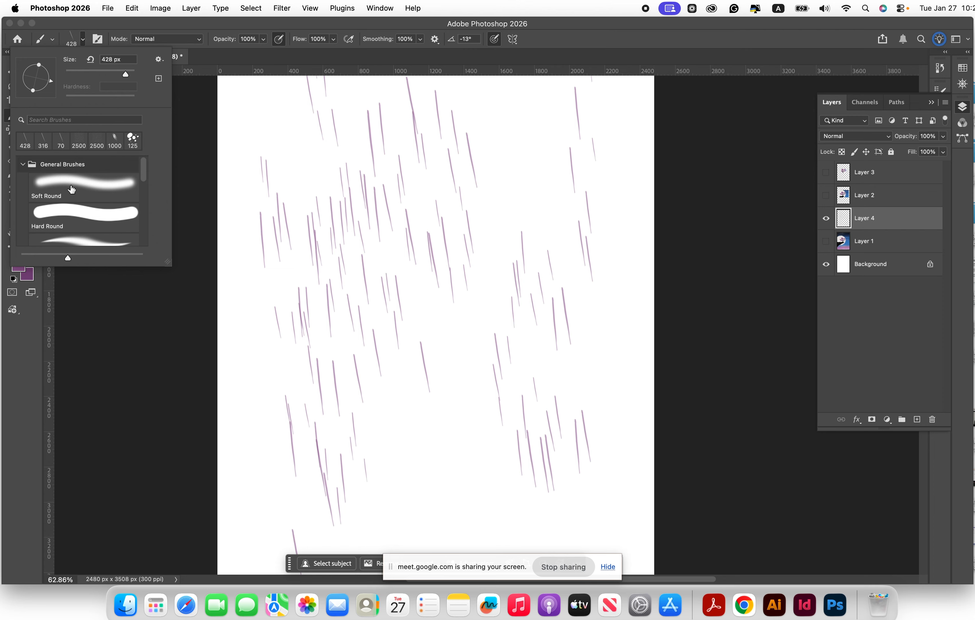
pyautogui.click(21, 164)
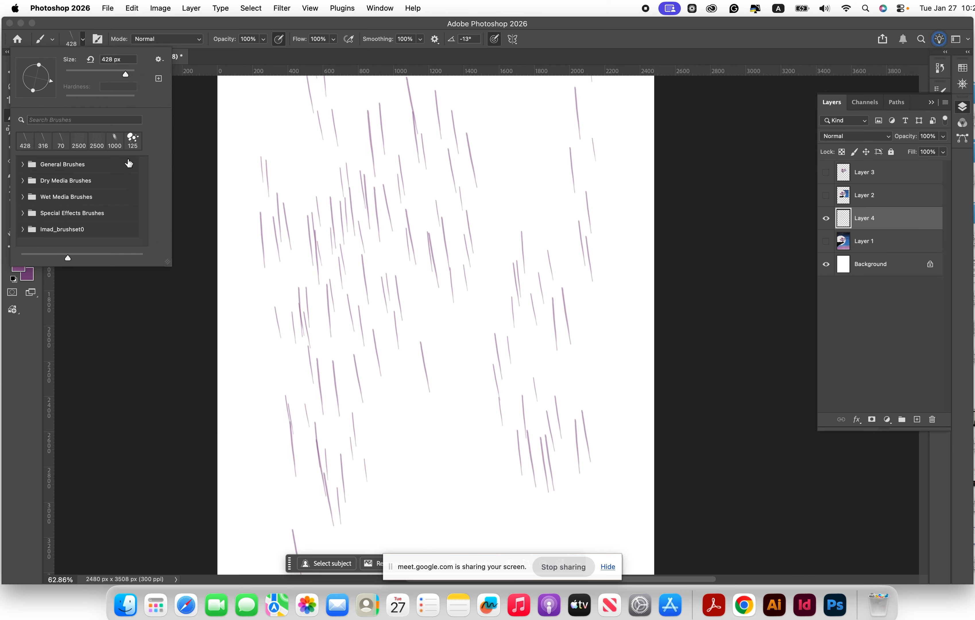
pyautogui.click(133, 140)
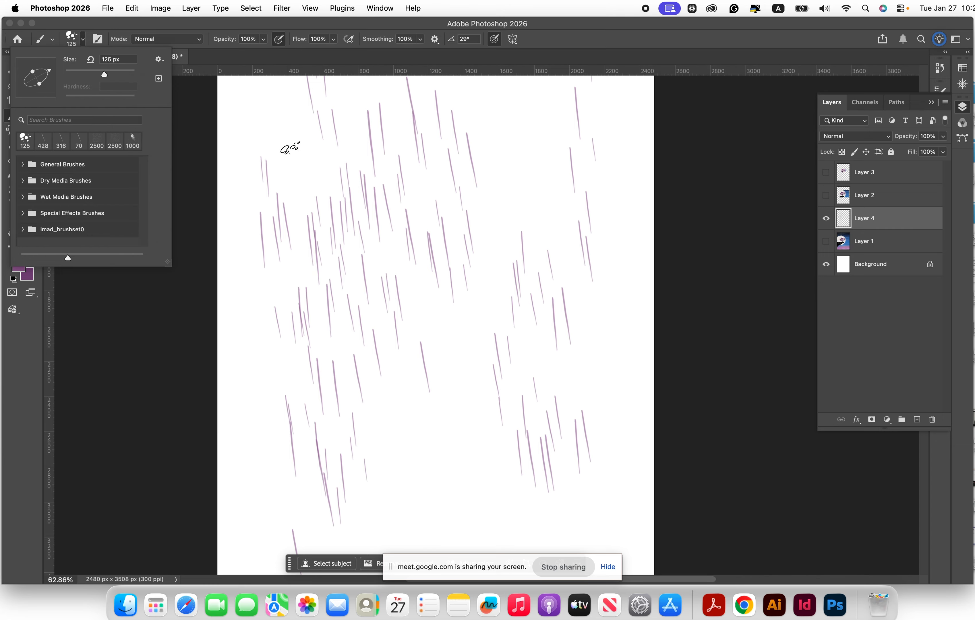
pyautogui.click(290, 148)
pyautogui.click(305, 167)
pyautogui.click(272, 210)
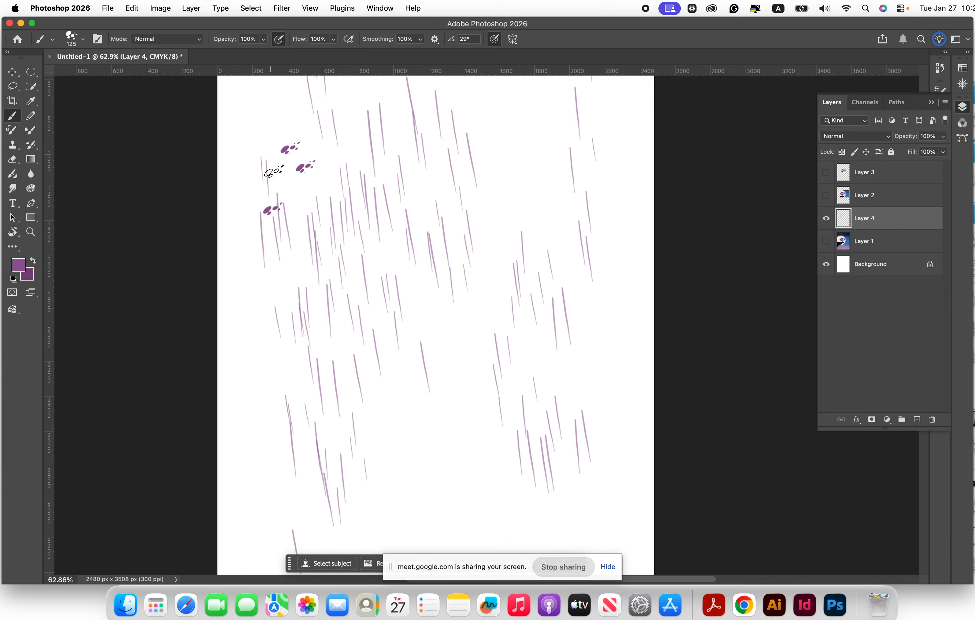
pyautogui.moveTo(264, 155)
pyautogui.mouseDown()
pyautogui.moveTo(387, 341)
pyautogui.moveTo(363, 332)
pyautogui.moveTo(254, 237)
pyautogui.moveTo(532, 202)
pyautogui.moveTo(409, 215)
pyautogui.moveTo(461, 268)
pyautogui.moveTo(410, 273)
pyautogui.mouseUp()
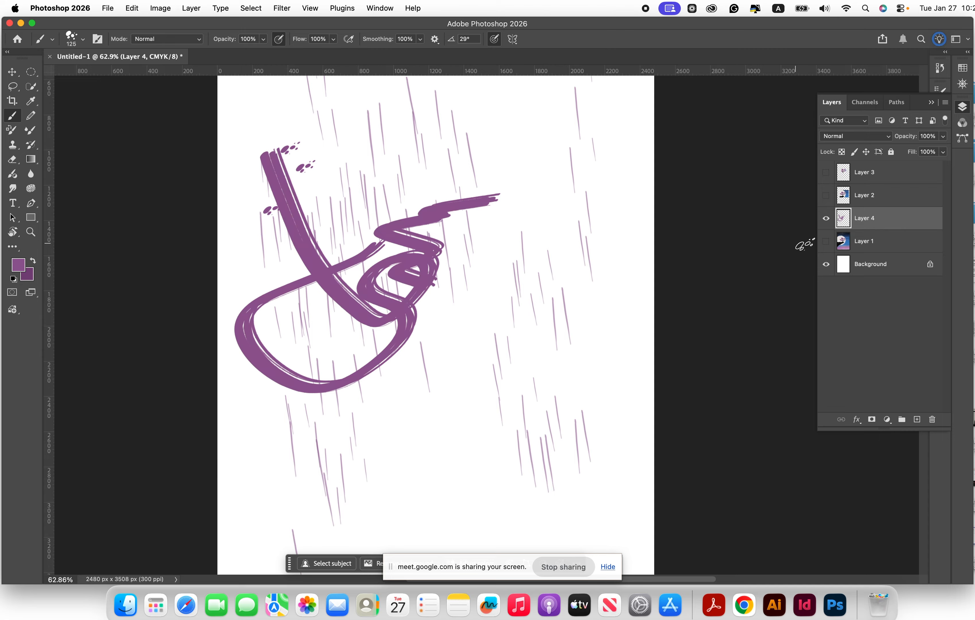
# Step: Sample blue from the sky and paint two blue zigzag strokes, first with Layer 1 shown and again with it hidden
pyautogui.click(825, 241)
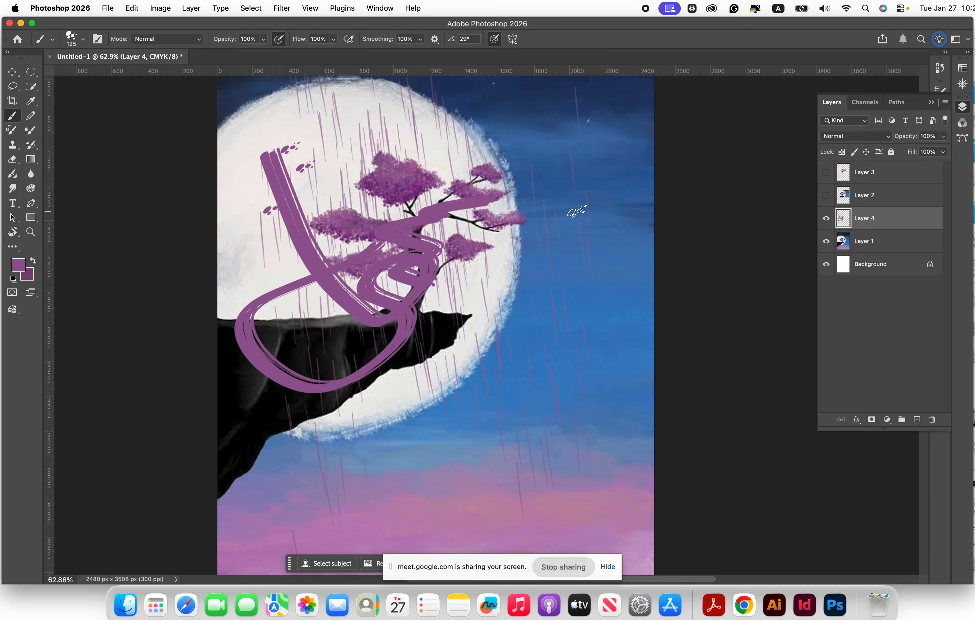
pyautogui.keyDown('alt'); pyautogui.click(580, 206); pyautogui.keyUp('alt')
pyautogui.moveTo(377, 120)
pyautogui.mouseDown()
pyautogui.moveTo(282, 140)
pyautogui.moveTo(352, 168)
pyautogui.moveTo(389, 221)
pyautogui.moveTo(361, 292)
pyautogui.moveTo(372, 292)
pyautogui.mouseUp()
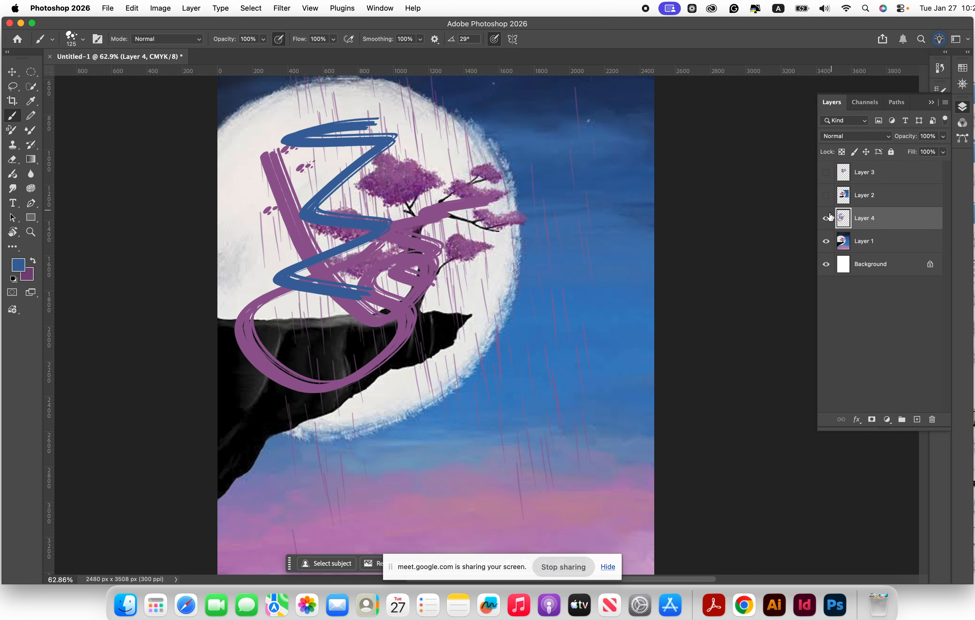
pyautogui.click(826, 241)
pyautogui.moveTo(368, 219)
pyautogui.mouseDown()
pyautogui.moveTo(501, 152)
pyautogui.moveTo(479, 343)
pyautogui.moveTo(457, 362)
pyautogui.mouseUp()
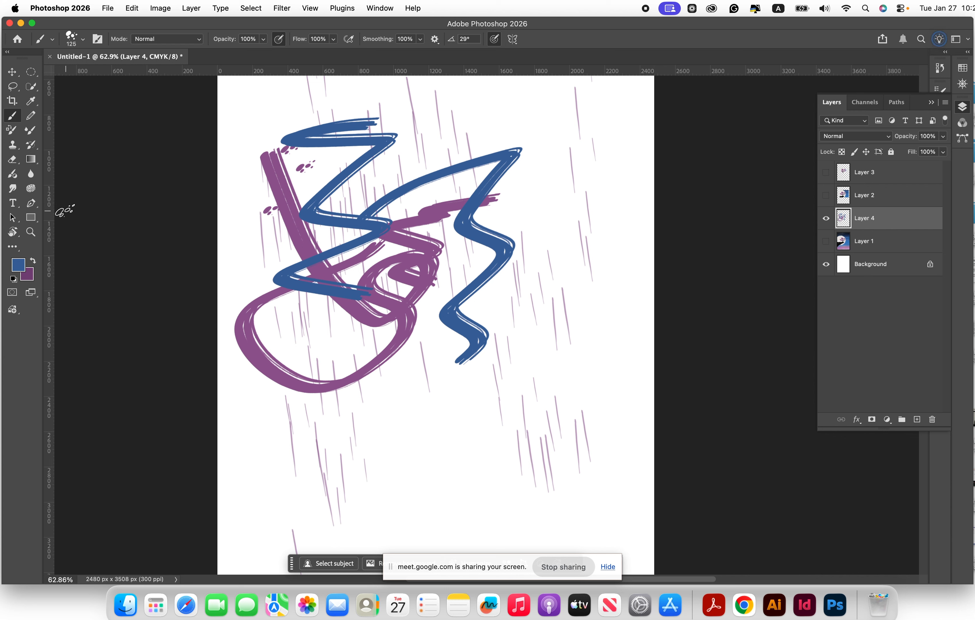
# Step: Add another empty layer, hide the scribbled layer, and toggle Layer 1's visibility to compare the canvas with and without it
pyautogui.click(916, 419)
pyautogui.click(826, 241)
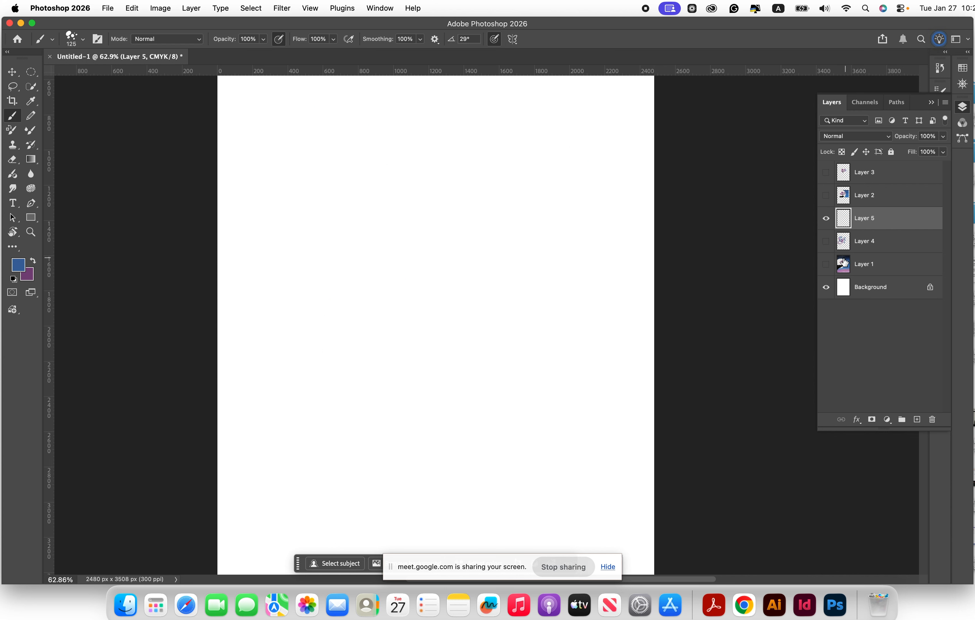
pyautogui.click(827, 265)
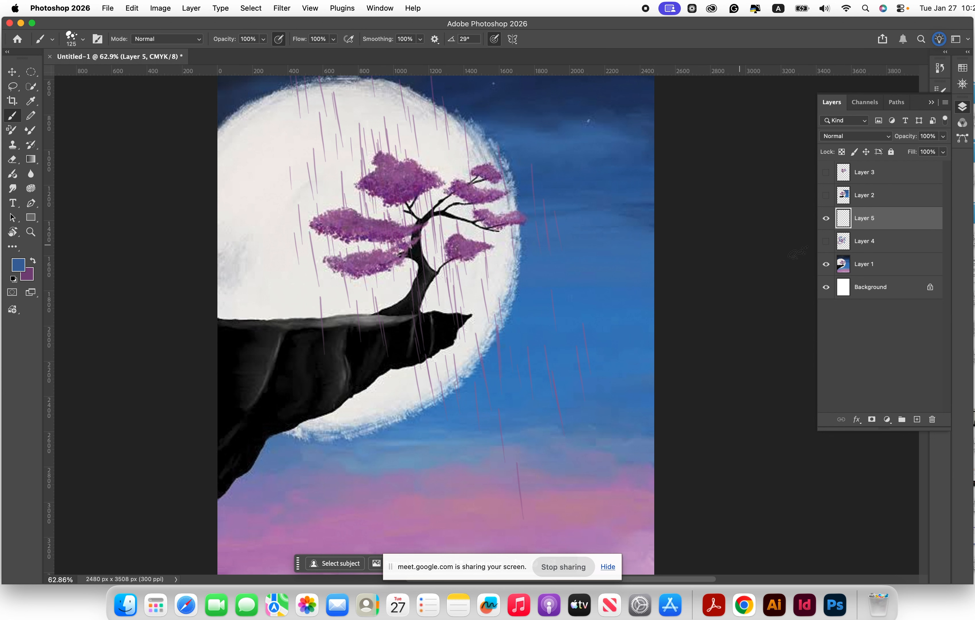
pyautogui.click(826, 266)
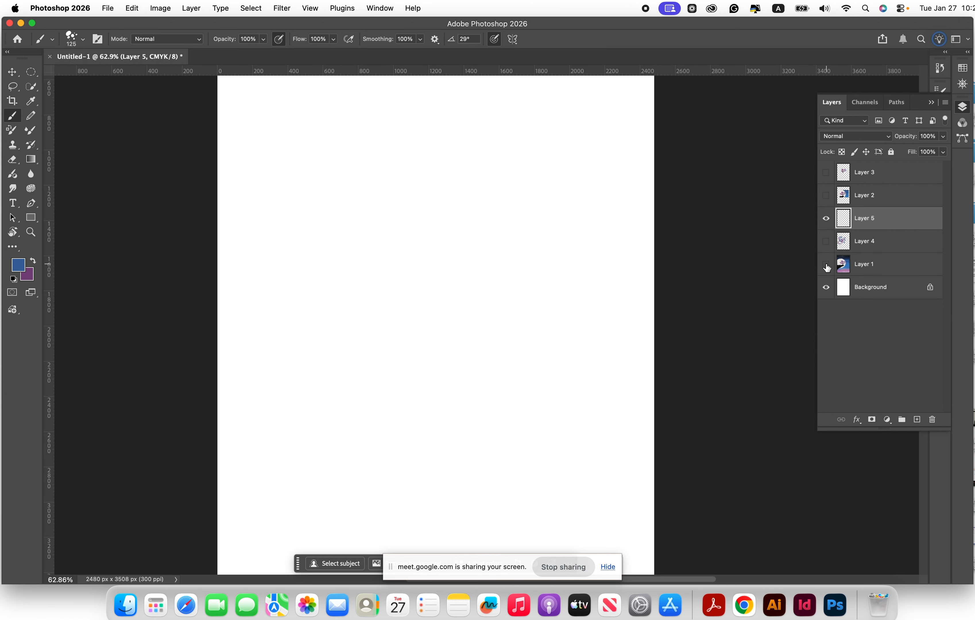
pyautogui.click(826, 266)
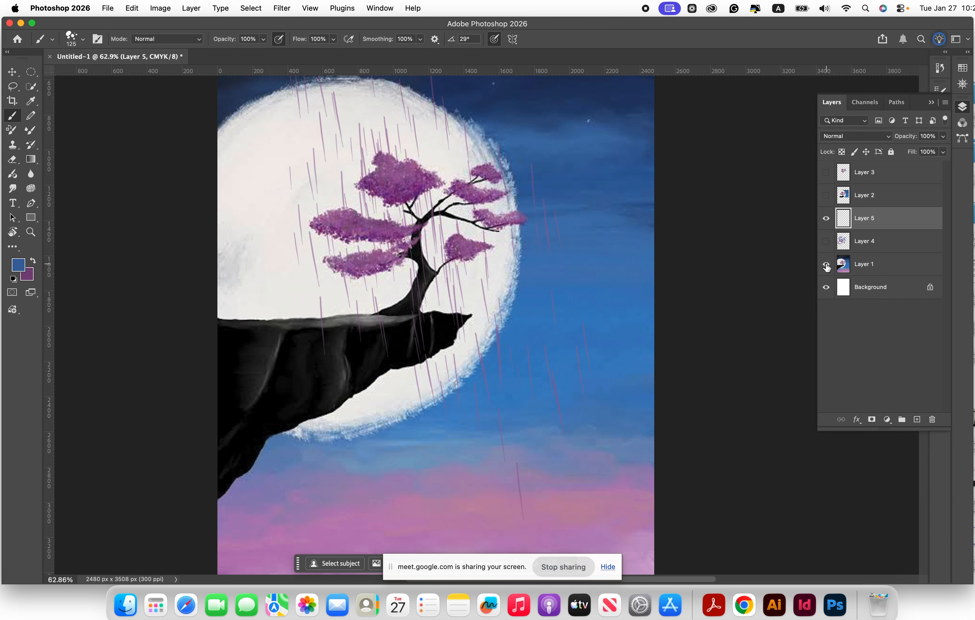
pyautogui.click(825, 267)
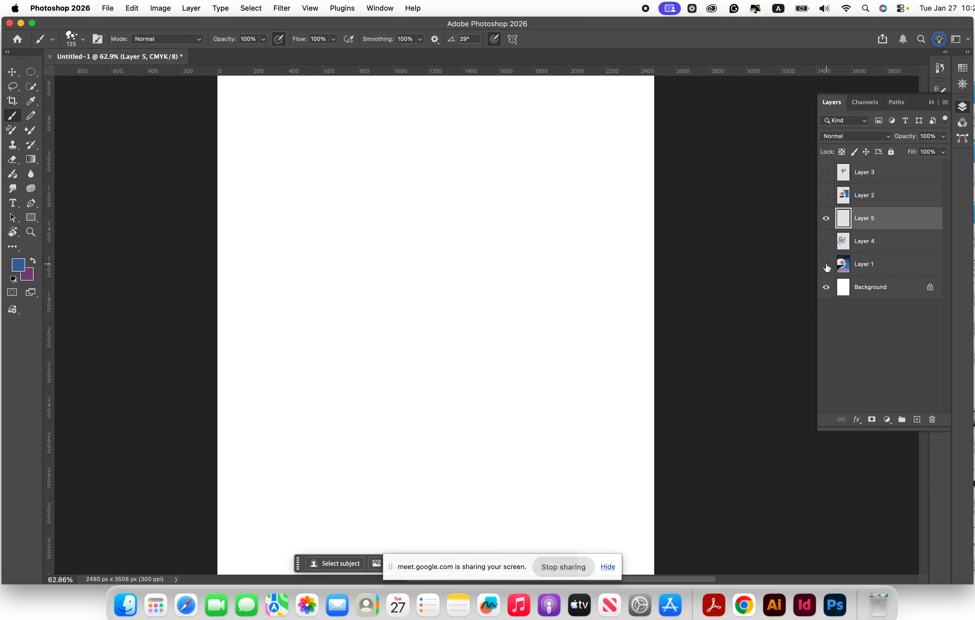
pyautogui.click(826, 267)
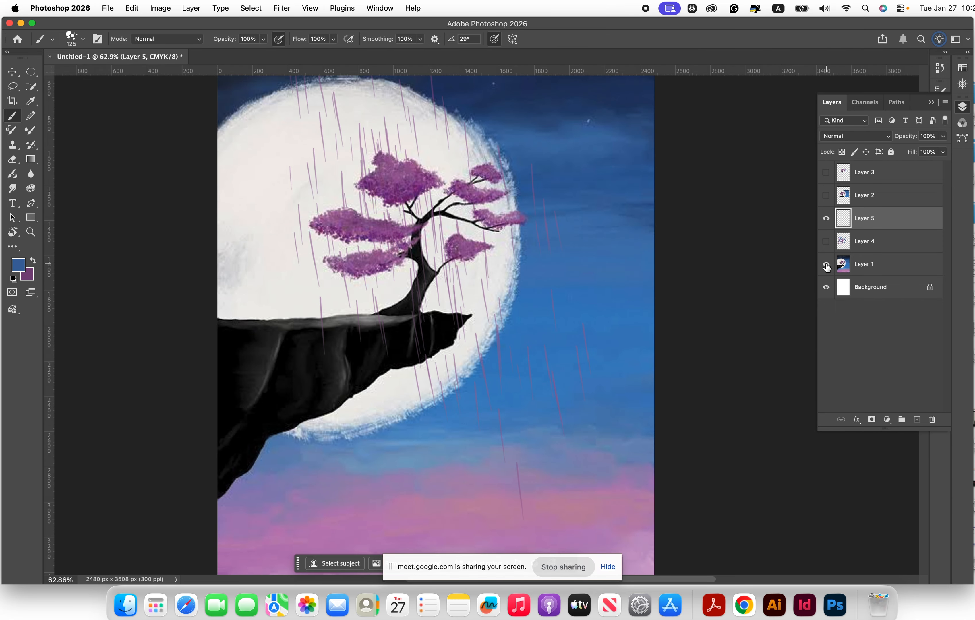
pyautogui.click(826, 266)
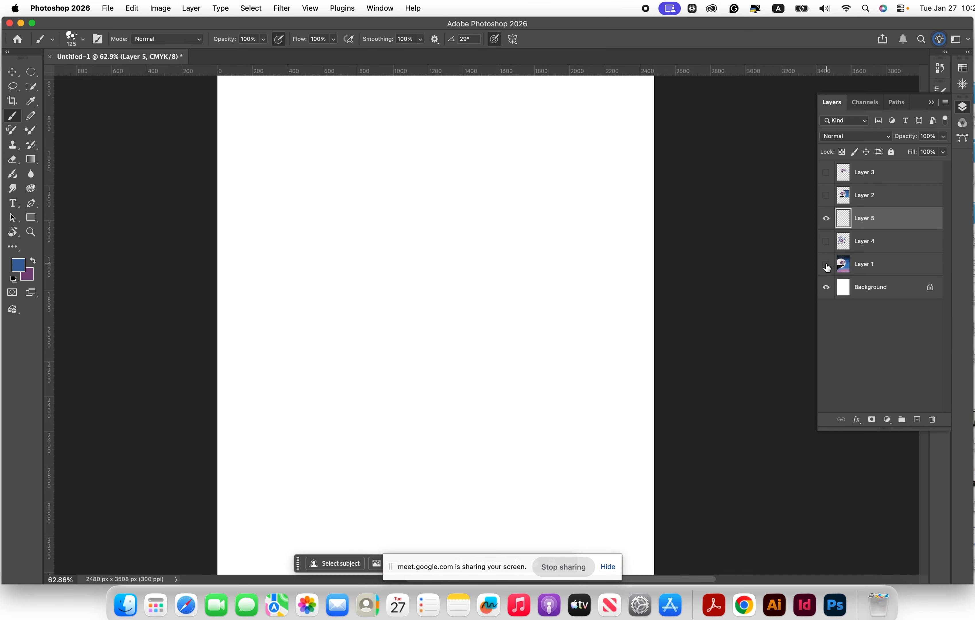
# Step: Undo all the brush strokes, added layers and visibility changes back to the unpainted, visible Layer 1
pyautogui.press('super+z')
pyautogui.press('super+z')
pyautogui.press('super+z')
pyautogui.press('super+z')
pyautogui.press('super+z')
pyautogui.press('super+z')
pyautogui.press('super+z')
pyautogui.press('super+z')
pyautogui.press('super+z')
pyautogui.press('super+z')
pyautogui.press('super+z')
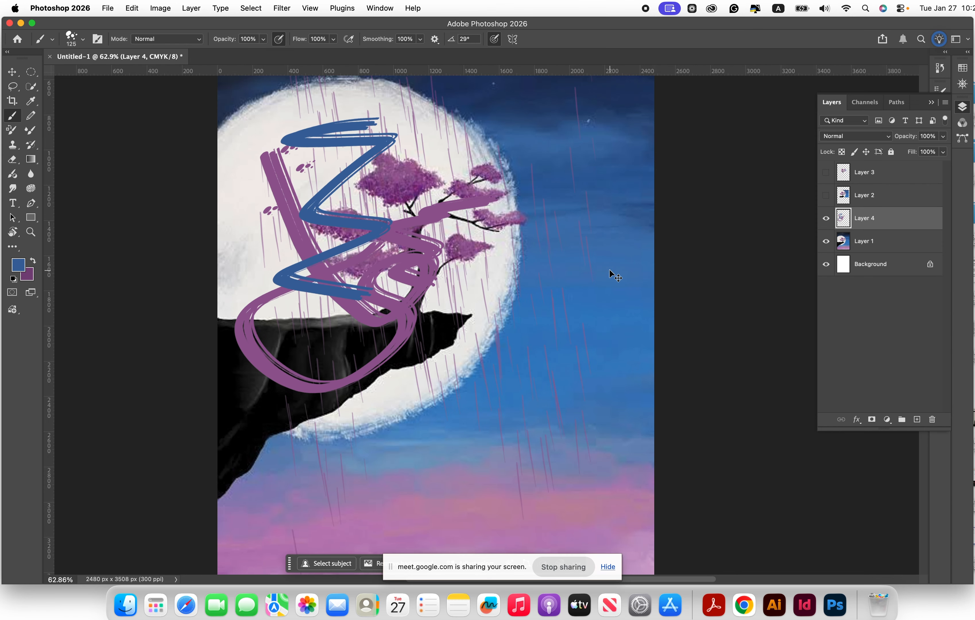
pyautogui.press('super+z')
pyautogui.press('super+z')
pyautogui.press('super+z')
pyautogui.press('super+z')
pyautogui.press('super+z')
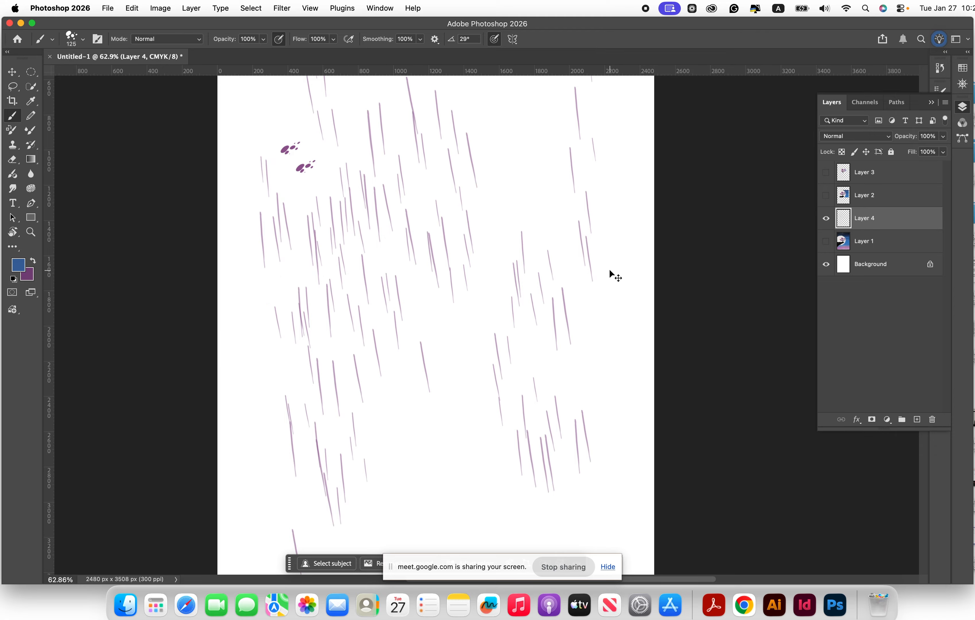
pyautogui.press('super+z')
pyautogui.press('super+z')
pyautogui.press('super+z')
pyautogui.press('super+z')
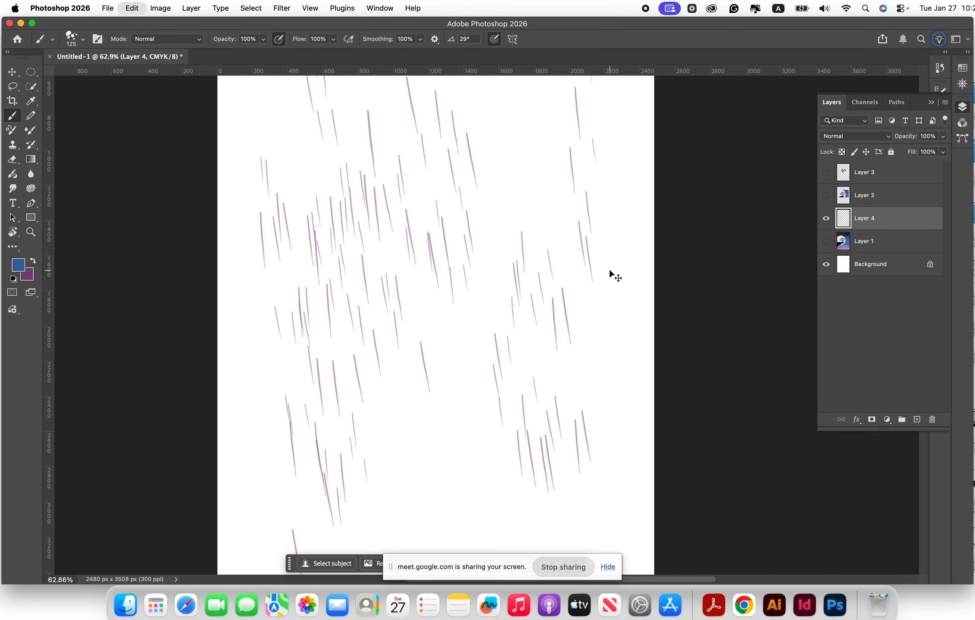
pyautogui.press('super+z')
pyautogui.press('super+z')
pyautogui.press('super+z')
pyautogui.press('super+z')
pyautogui.press('super+z')
pyautogui.press('super+z')
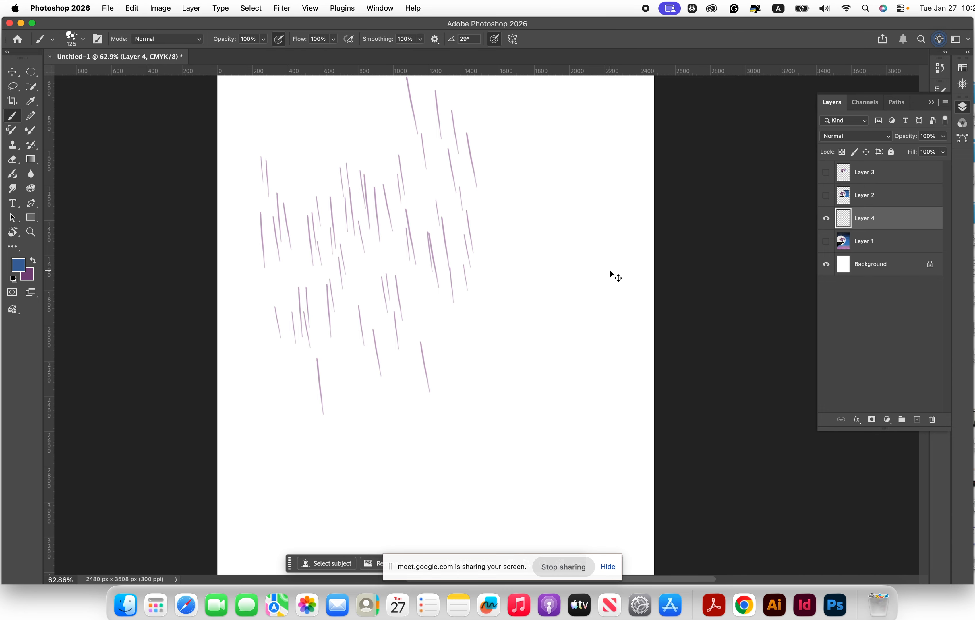
pyautogui.press('super+z')
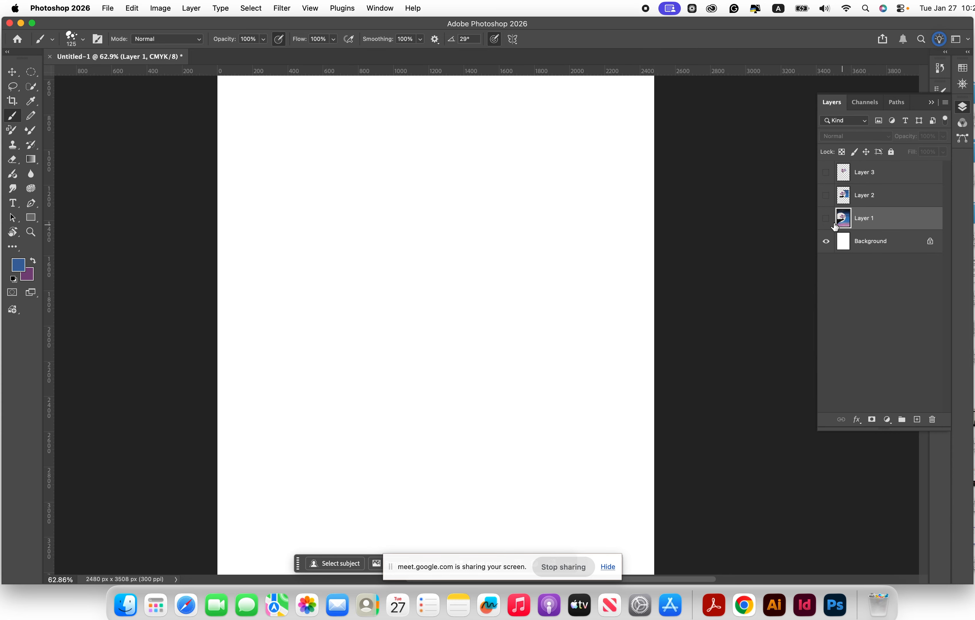
pyautogui.click(825, 218)
pyautogui.press('super+z')
pyautogui.press('super+shift+z')
pyautogui.press('super+z')
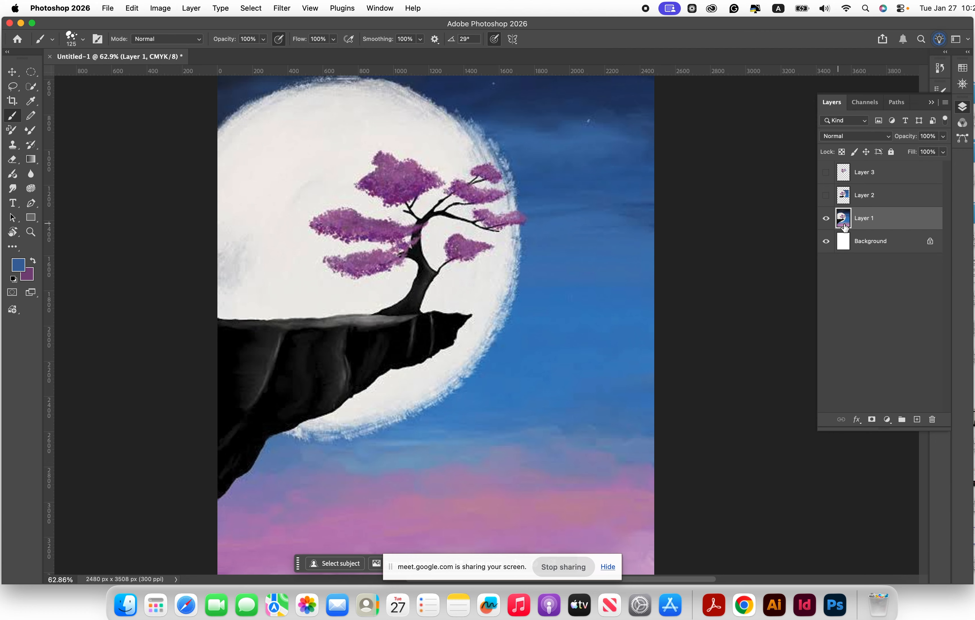
# Step: Duplicate Layer 1, then fully lock and hide the original layer
pyautogui.press('super+j')
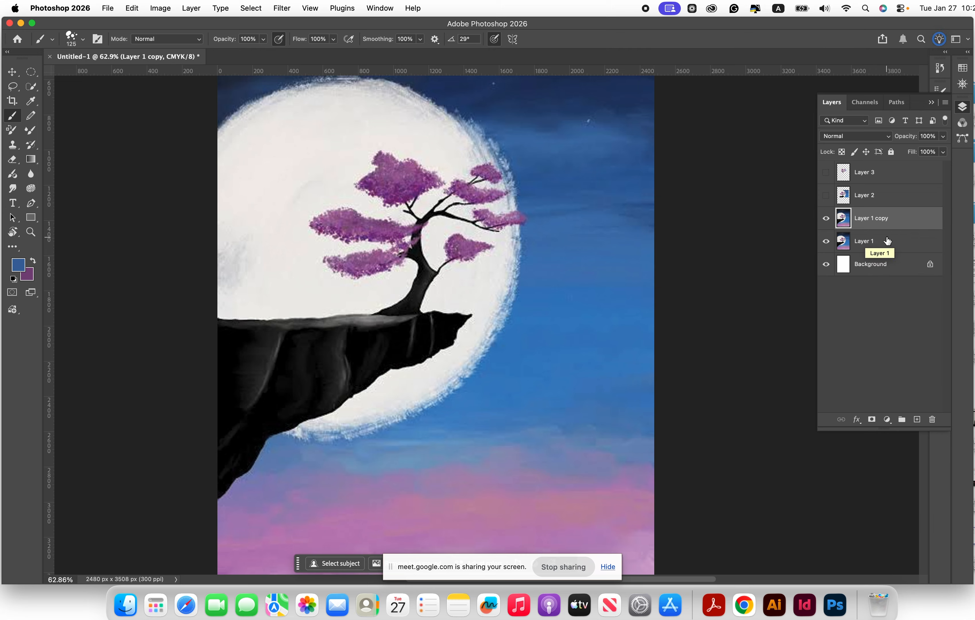
pyautogui.click(860, 243)
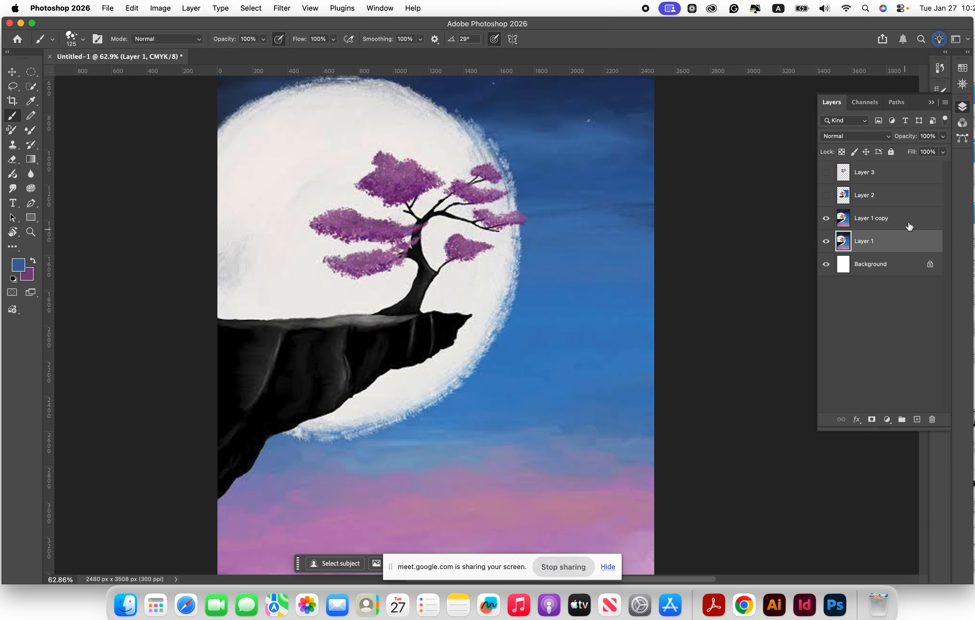
pyautogui.click(890, 151)
pyautogui.click(826, 241)
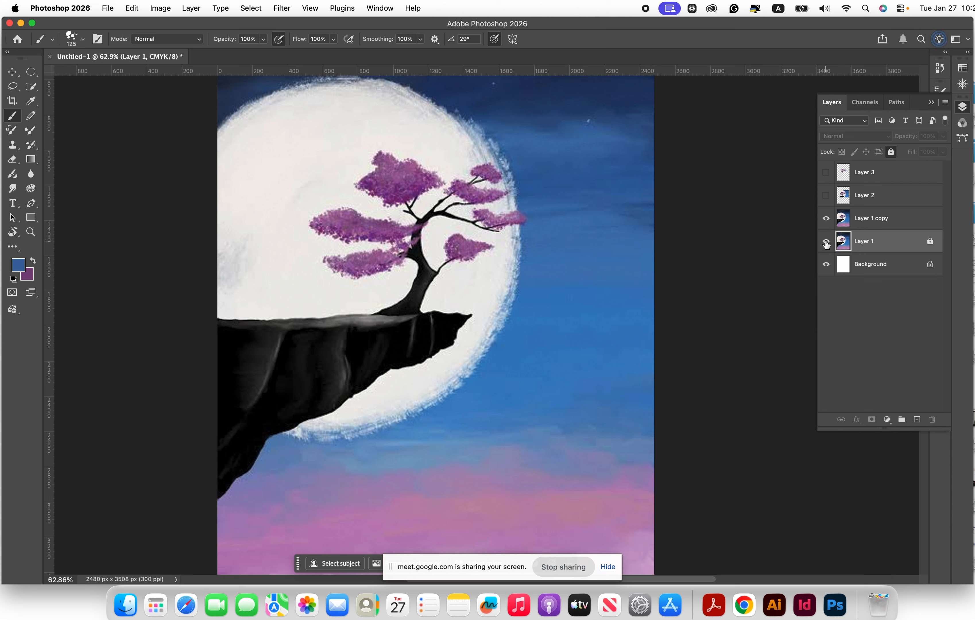
# Step: Rename the copy of Layer 1 as "r" and fully lock it
pyautogui.click(870, 224)
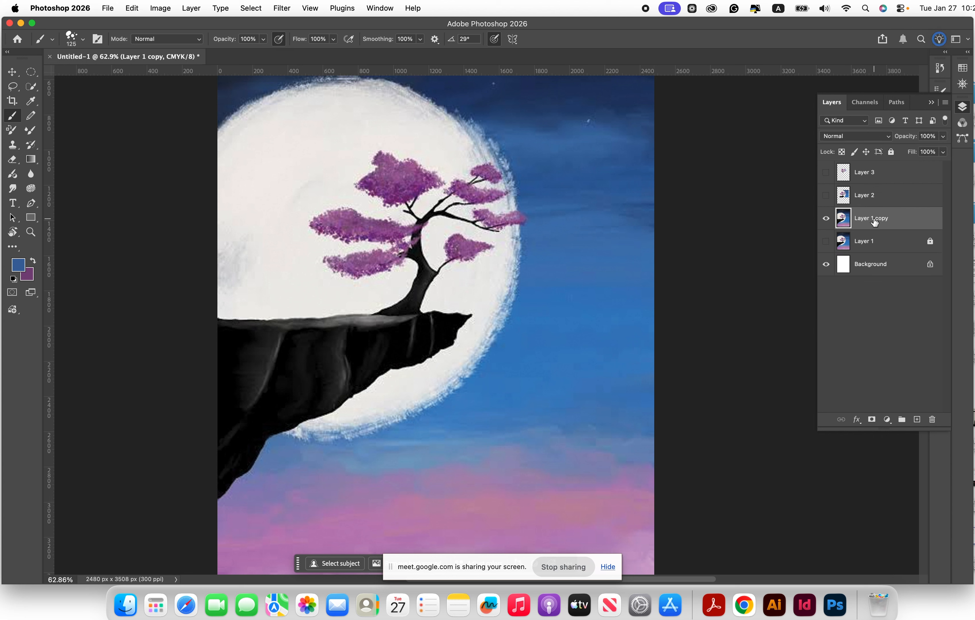
pyautogui.doubleClick(873, 218)
pyautogui.press('BackSpace')
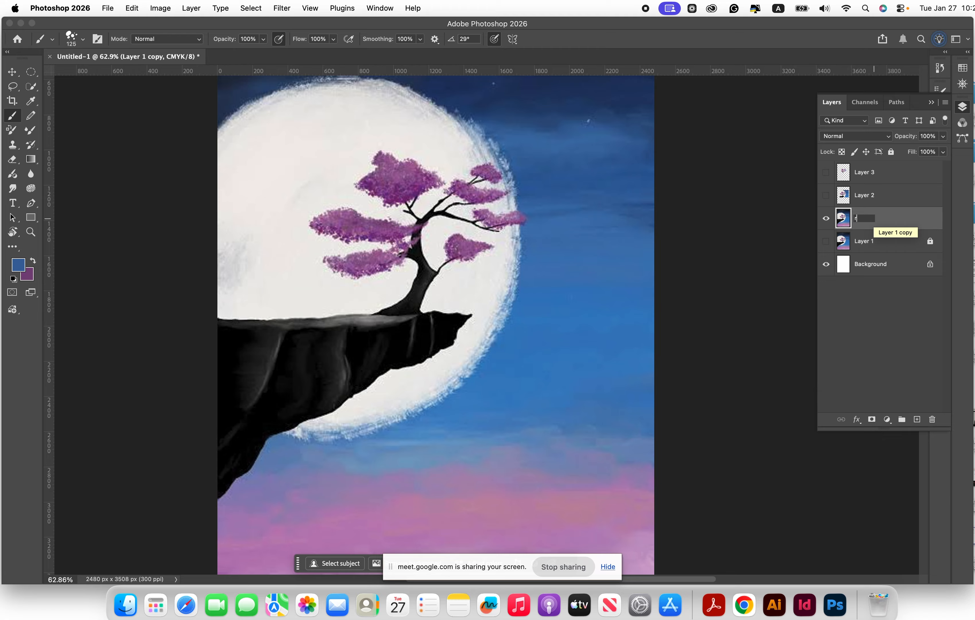
pyautogui.write('r')
pyautogui.click(847, 327)
pyautogui.click(904, 220)
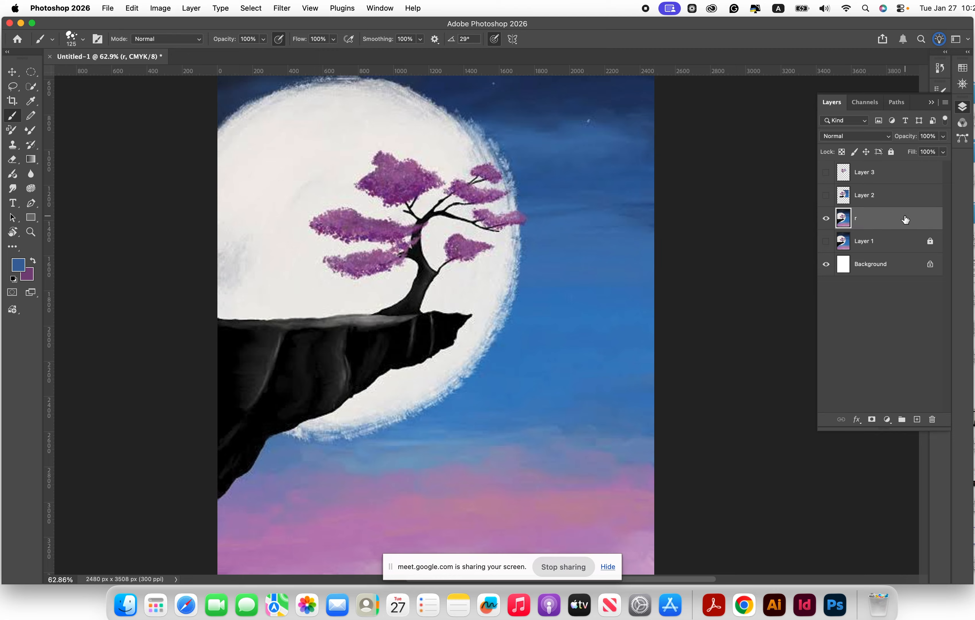
pyautogui.click(891, 151)
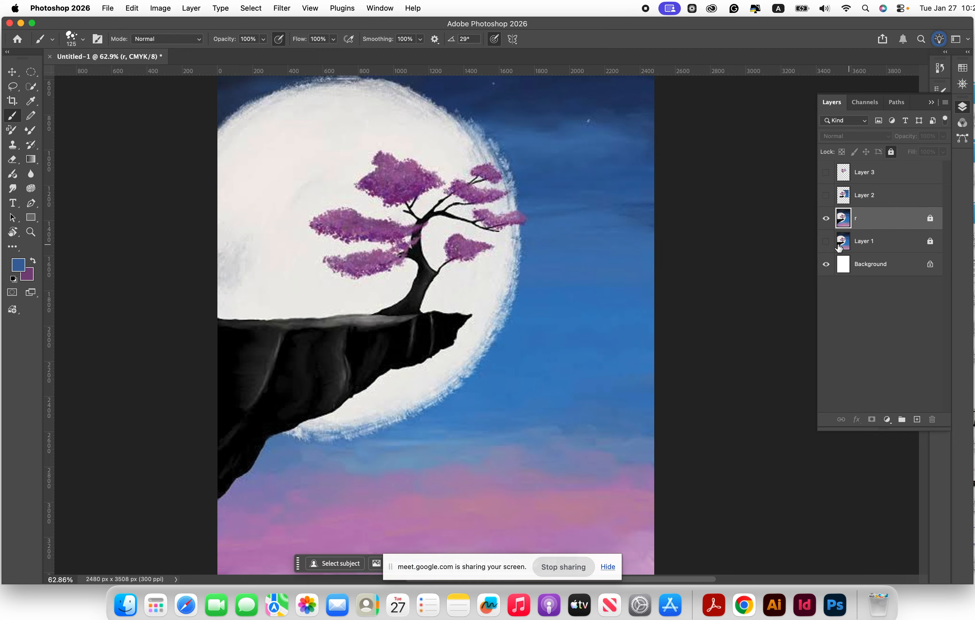
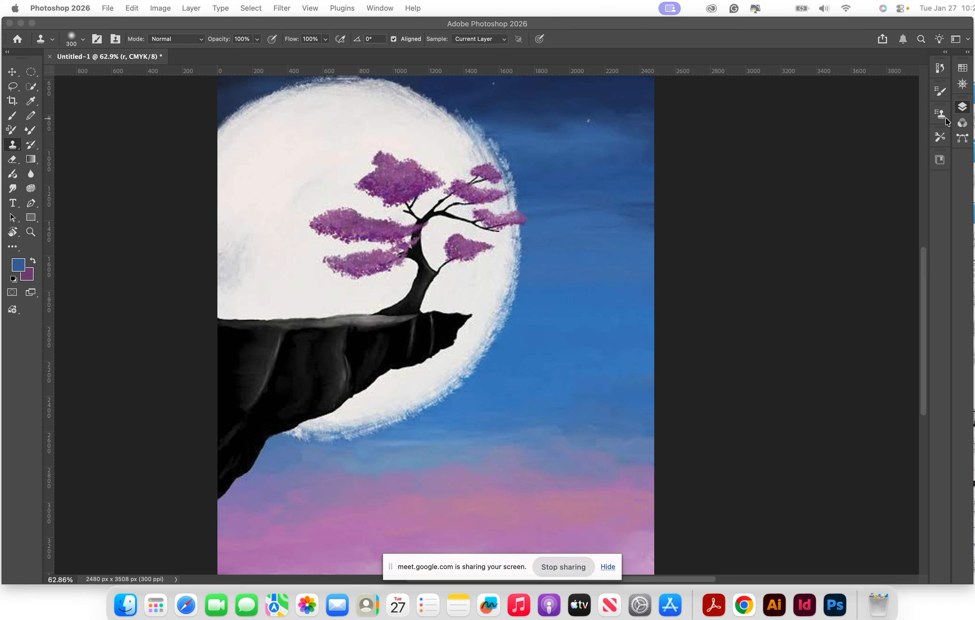
# Step: Bring up the layer list and unlock layer "r"
pyautogui.click(962, 107)
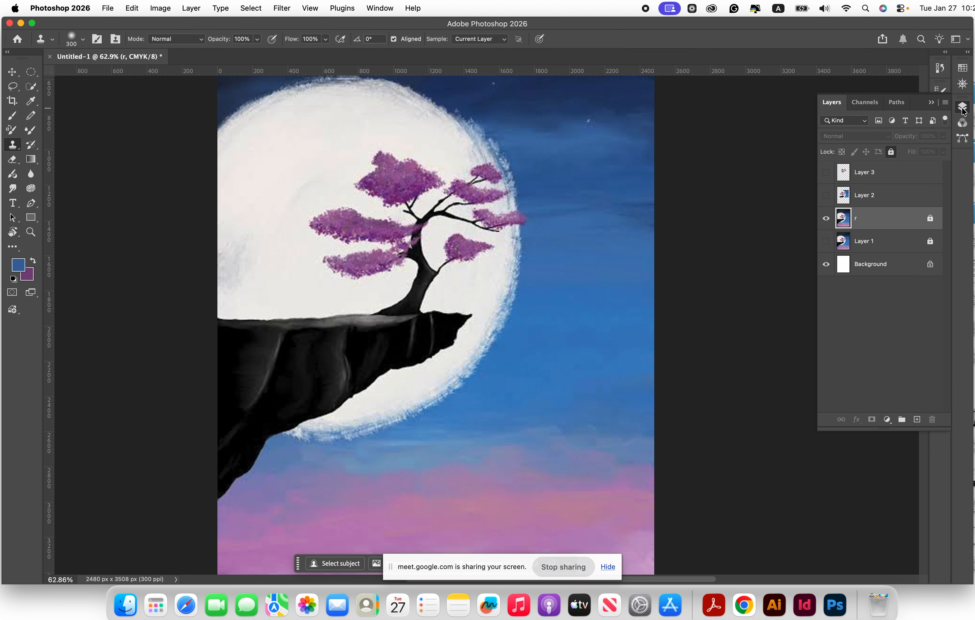
pyautogui.click(931, 220)
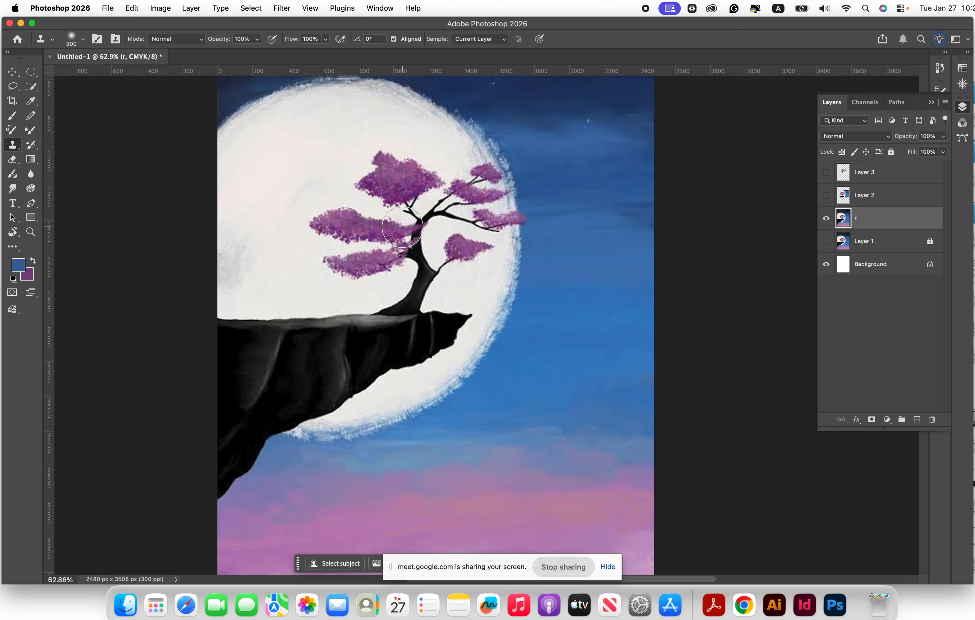
# Step: Enlarge the Clone Stamp brush to 1700 px and sample the tree at its trunk on layer "r" as the clone source
pyautogui.press(']')
pyautogui.press(']')
pyautogui.press(']')
pyautogui.press(']')
pyautogui.press(']')
pyautogui.press(']')
pyautogui.press(']')
pyautogui.press(']')
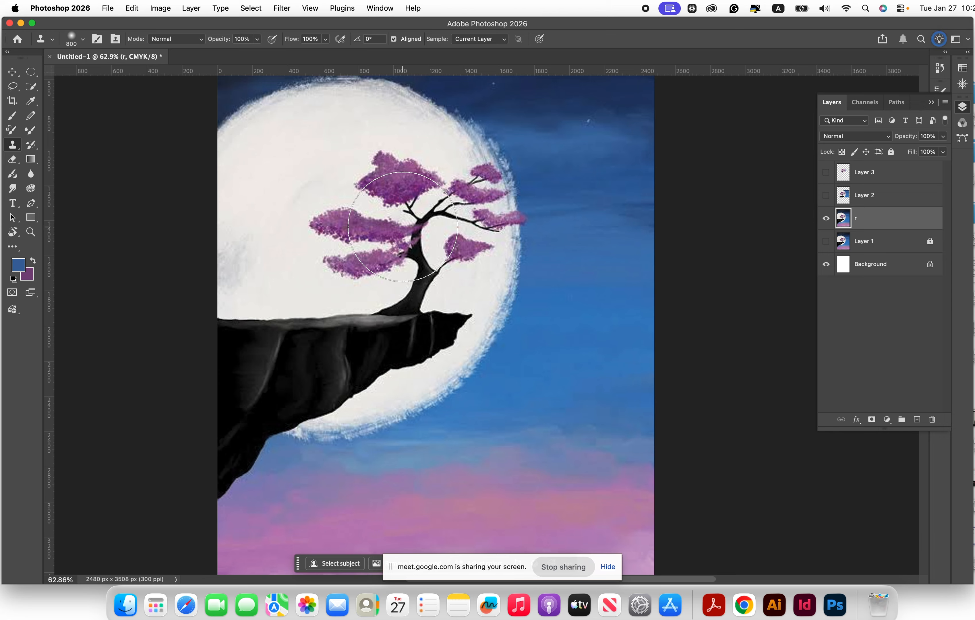
pyautogui.press(']')
pyautogui.press(']')
pyautogui.press(']')
pyautogui.press(']')
pyautogui.press(']')
pyautogui.press(']')
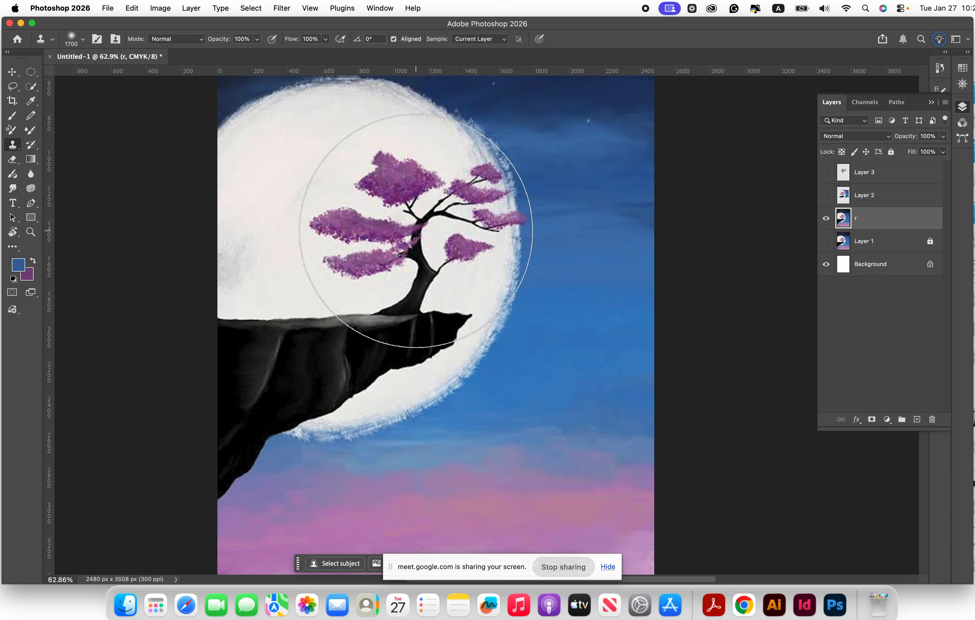
pyautogui.keyDown('alt'); pyautogui.click(416, 230); pyautogui.keyUp('alt')
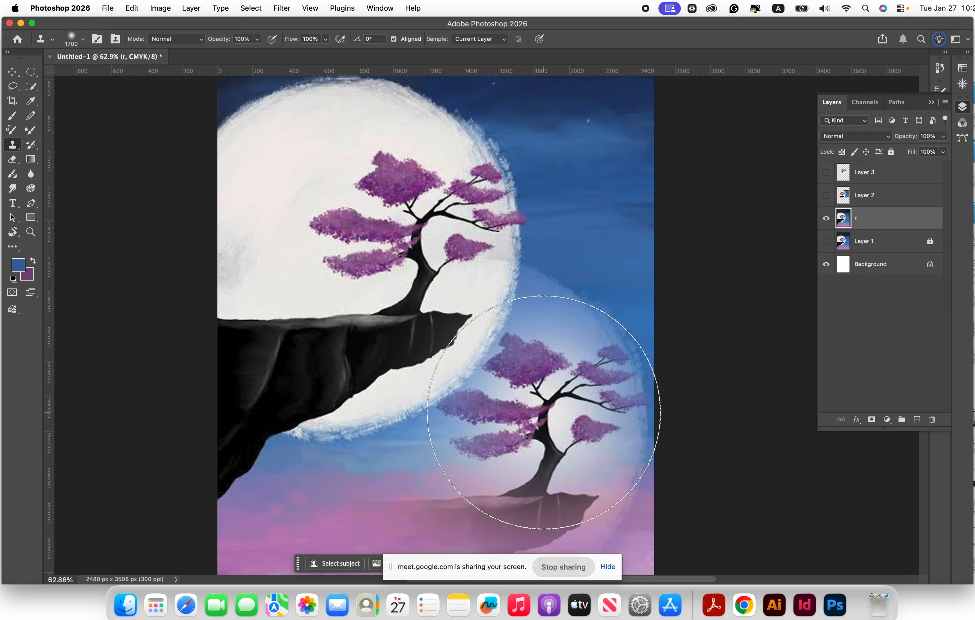
# Step: Reduce the Clone Stamp brush to 1200 px
pyautogui.press('[')
pyautogui.press('[')
pyautogui.press('[')
pyautogui.press('[')
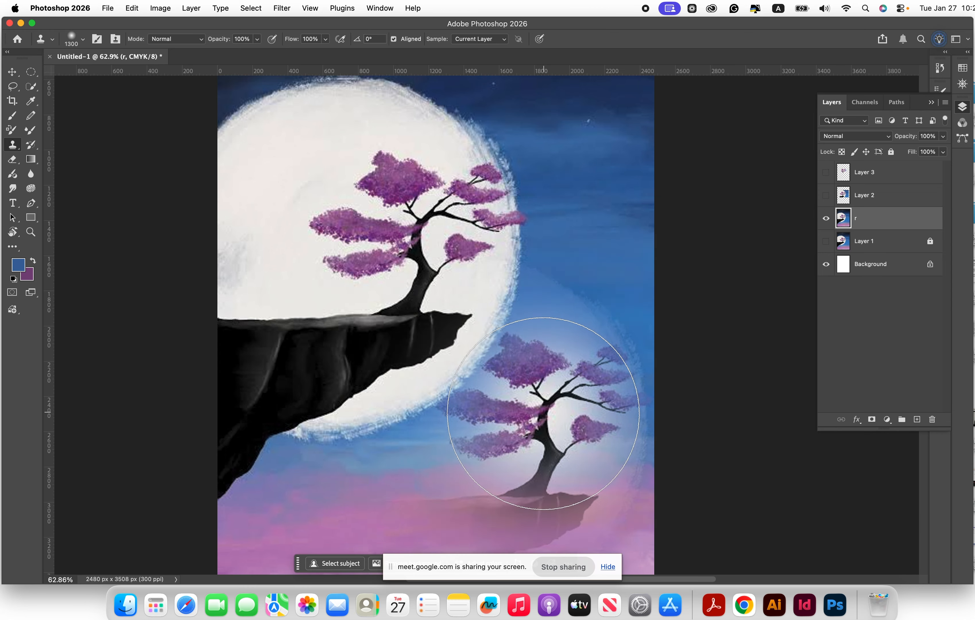
pyautogui.press('[')
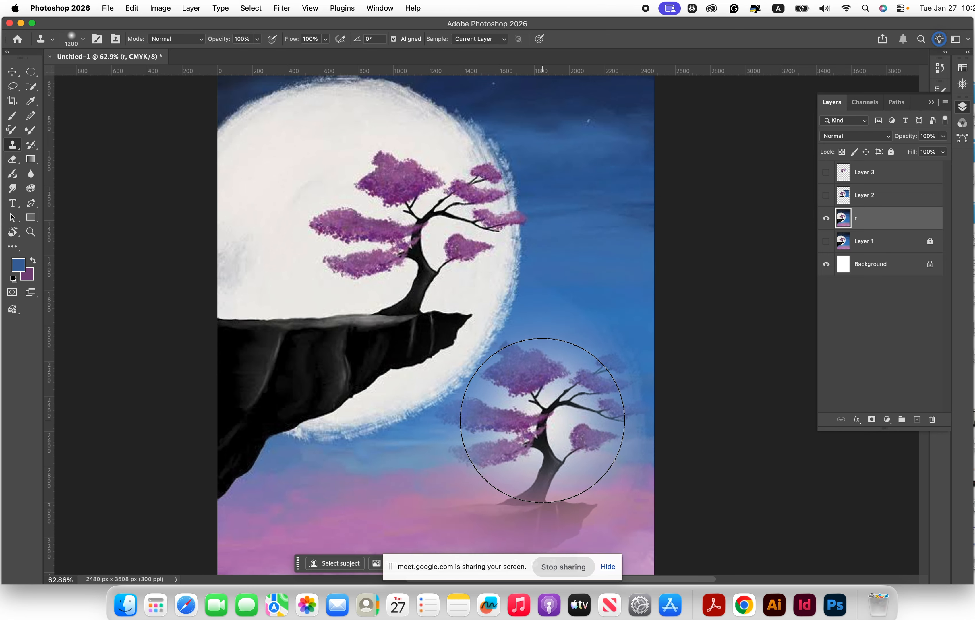
# Step: Try cloning the tree and cliff across the sky below the moon on layer "r", then undo the clone strokes
pyautogui.moveTo(542, 420)
pyautogui.mouseDown()
pyautogui.moveTo(375, 439)
pyautogui.moveTo(419, 446)
pyautogui.mouseUp()
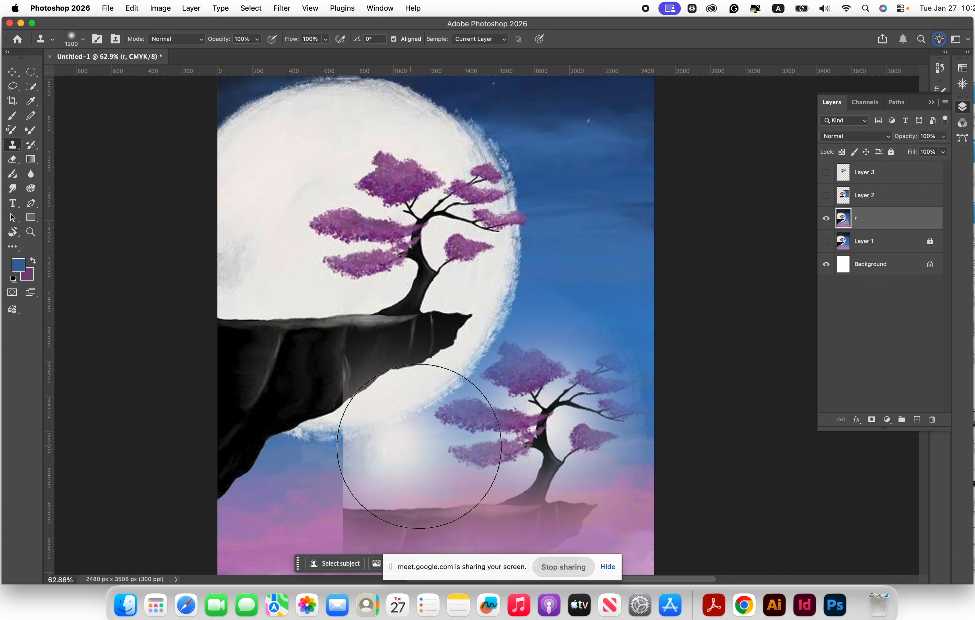
pyautogui.press('super+z')
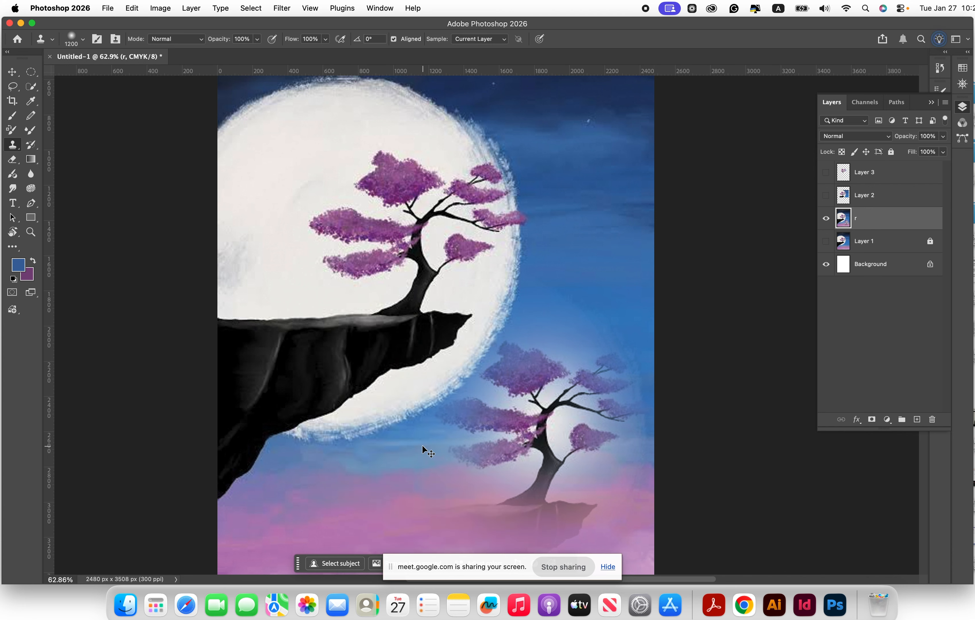
pyautogui.press('super+z')
pyautogui.press('super+shift+z')
pyautogui.press('super+z')
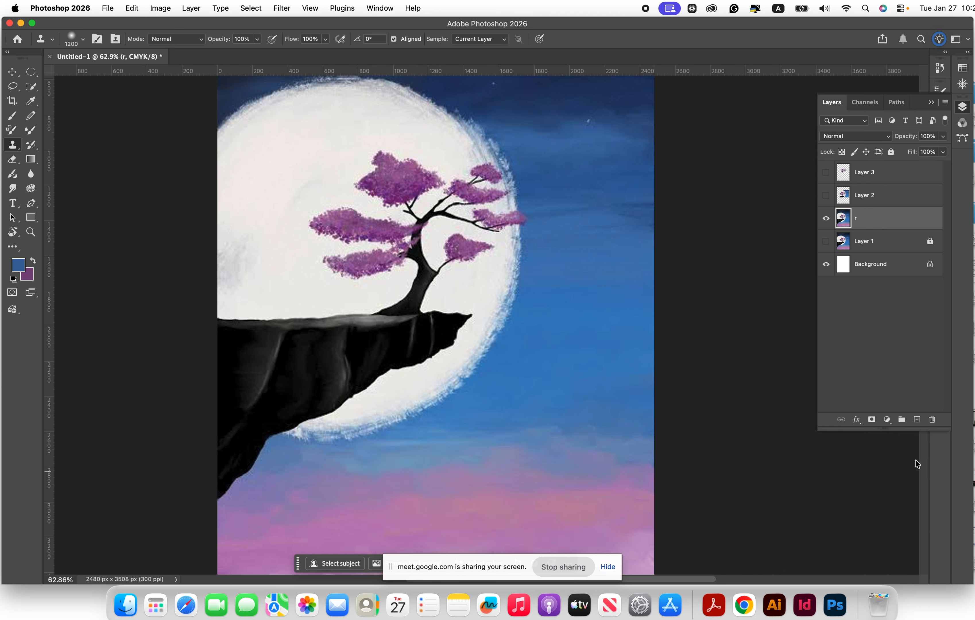
# Step: Add an empty layer above "r" and clone a second tree, cliff and moon onto it in the lower-right part of the painting
pyautogui.click(917, 420)
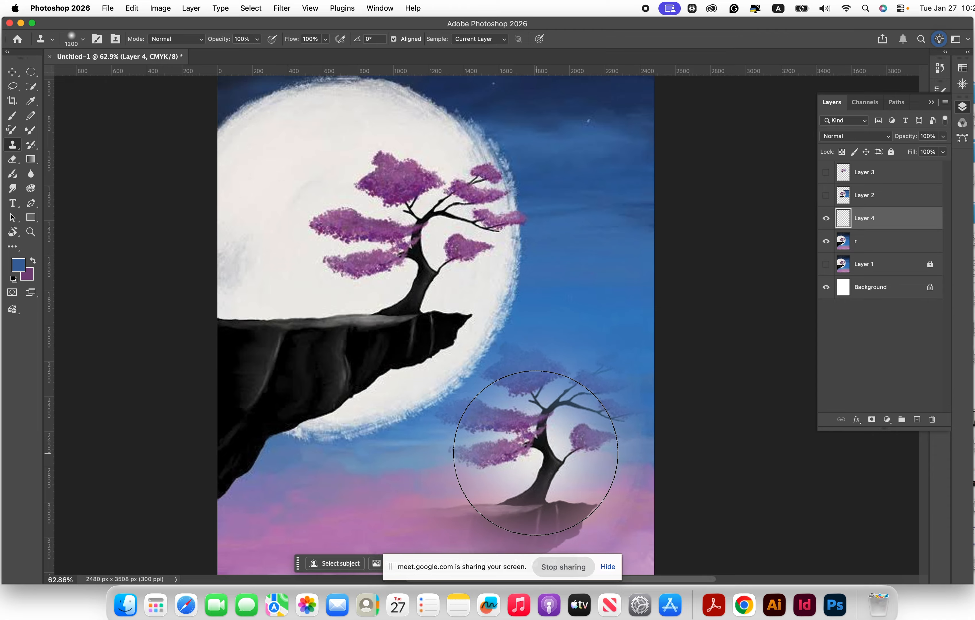
pyautogui.moveTo(536, 452)
pyautogui.mouseDown()
pyautogui.moveTo(528, 438)
pyautogui.moveTo(572, 416)
pyautogui.moveTo(556, 411)
pyautogui.mouseUp()
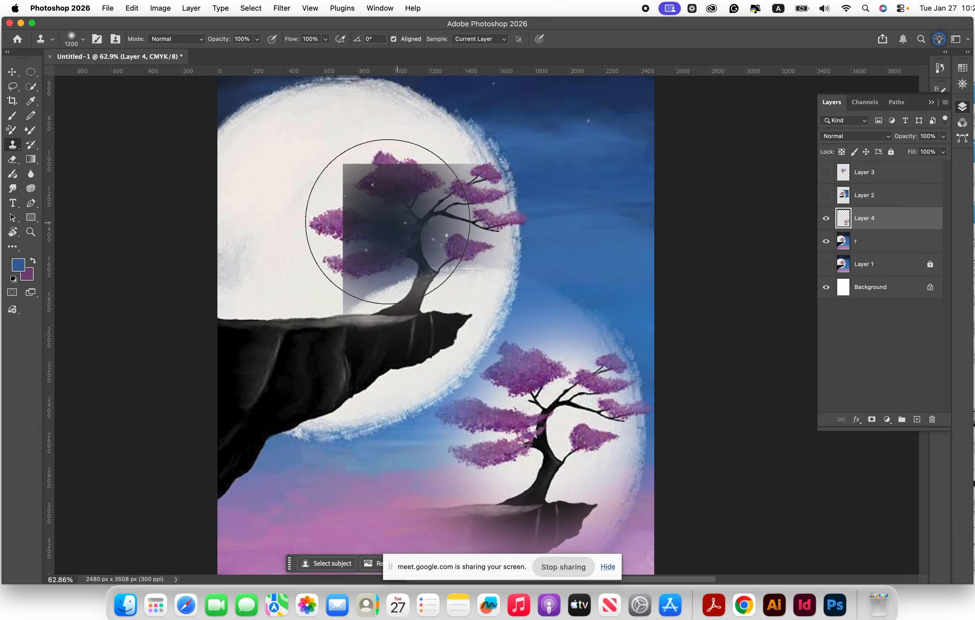
pyautogui.moveTo(534, 412)
pyautogui.mouseDown()
pyautogui.moveTo(533, 381)
pyautogui.moveTo(548, 370)
pyautogui.moveTo(434, 447)
pyautogui.moveTo(413, 466)
pyautogui.moveTo(417, 485)
pyautogui.mouseUp()
pyautogui.scroll(-2, 405, 479)
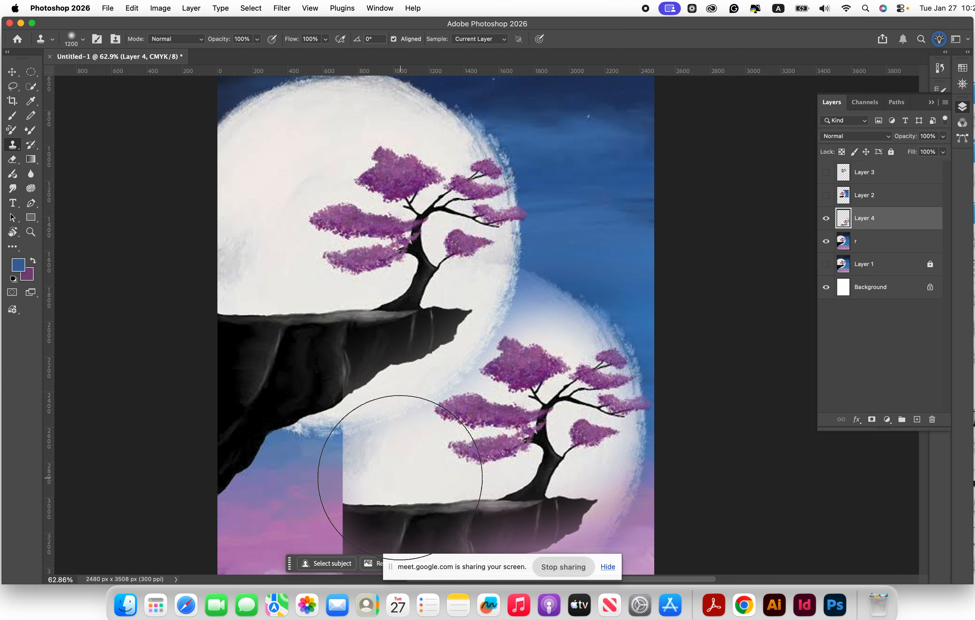
pyautogui.scroll(-2, 389, 475)
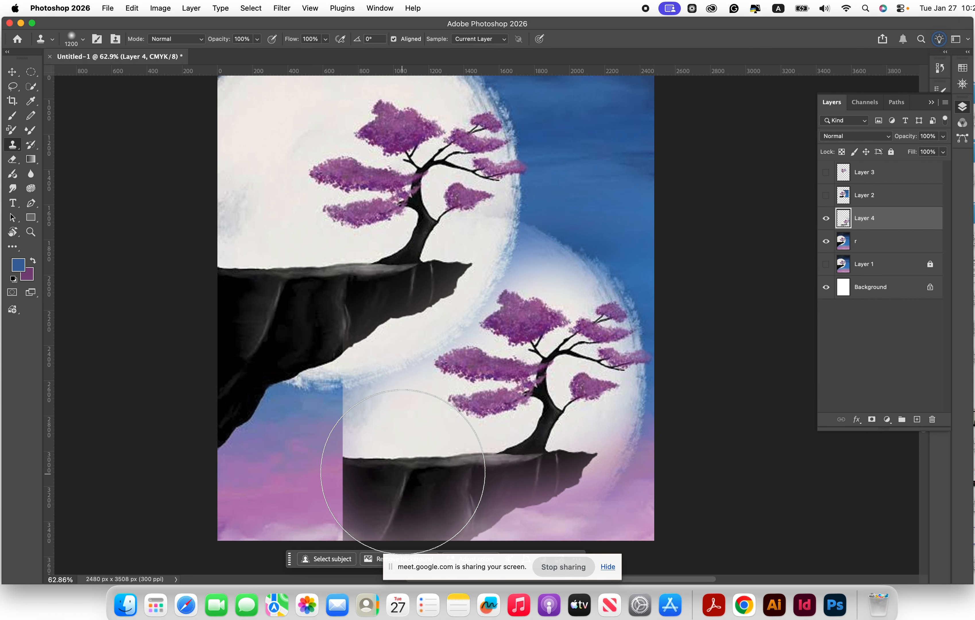
pyautogui.moveTo(347, 478)
pyautogui.mouseDown()
pyautogui.moveTo(348, 518)
pyautogui.moveTo(468, 517)
pyautogui.moveTo(544, 496)
pyautogui.moveTo(587, 457)
pyautogui.moveTo(611, 402)
pyautogui.moveTo(602, 332)
pyautogui.moveTo(577, 300)
pyautogui.moveTo(570, 265)
pyautogui.moveTo(410, 287)
pyautogui.mouseUp()
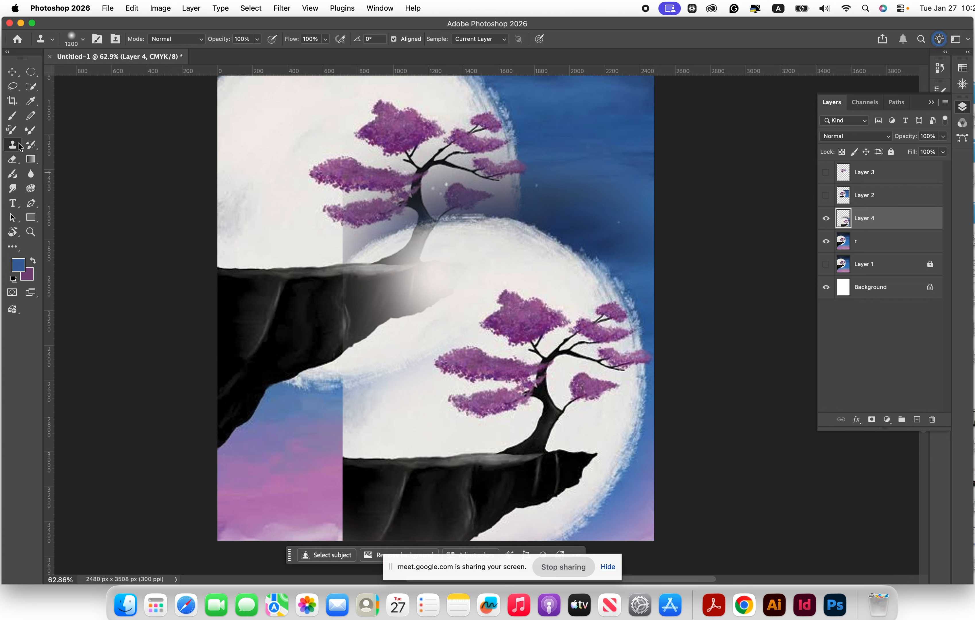
# Step: Try erasing across the cloned treetop with the Eraser, then undo the erasing and the last clone strokes
pyautogui.click(13, 161)
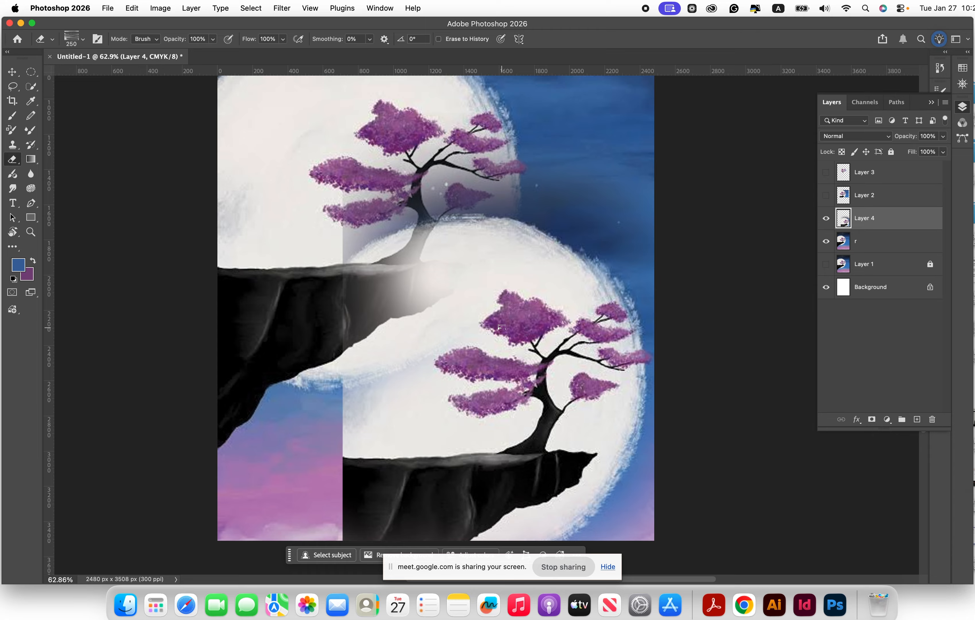
pyautogui.moveTo(557, 305)
pyautogui.mouseDown()
pyautogui.moveTo(429, 341)
pyautogui.moveTo(467, 343)
pyautogui.moveTo(536, 314)
pyautogui.mouseUp()
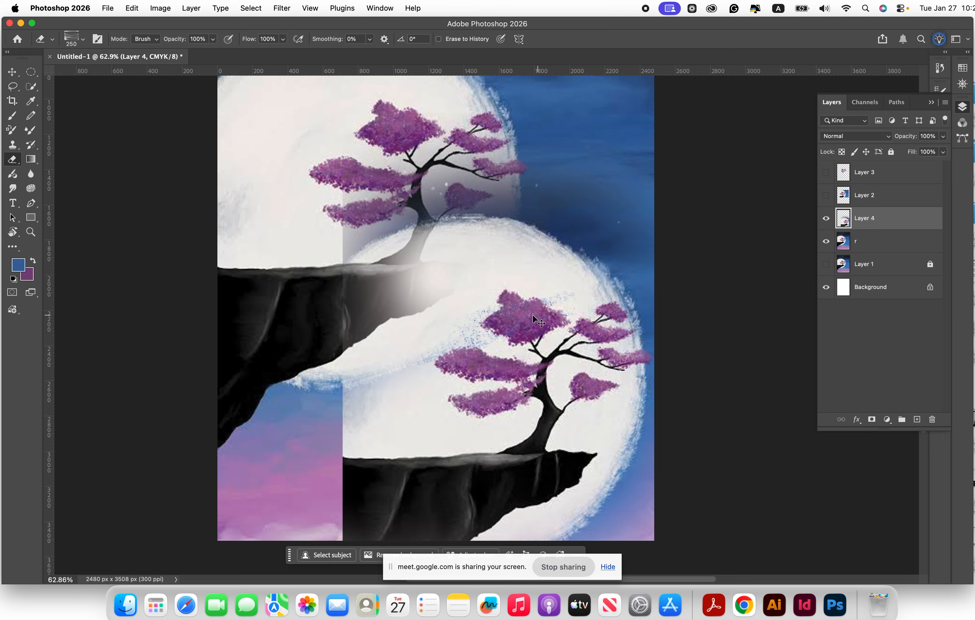
pyautogui.press('super+z')
pyautogui.press('super+z')
pyautogui.press('super+z')
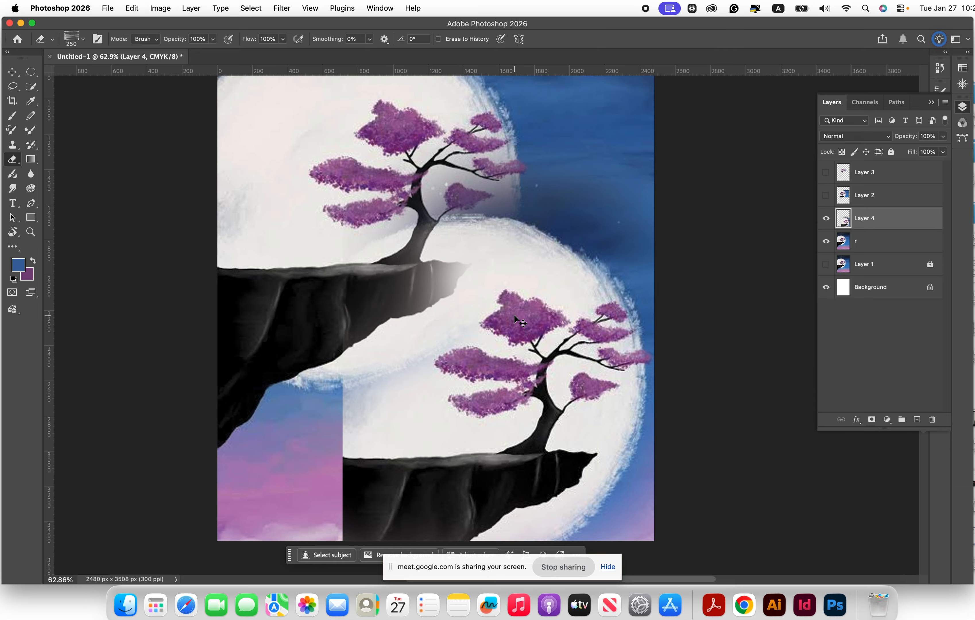
pyautogui.press('super+z')
pyautogui.press('super+z')
pyautogui.press('z')
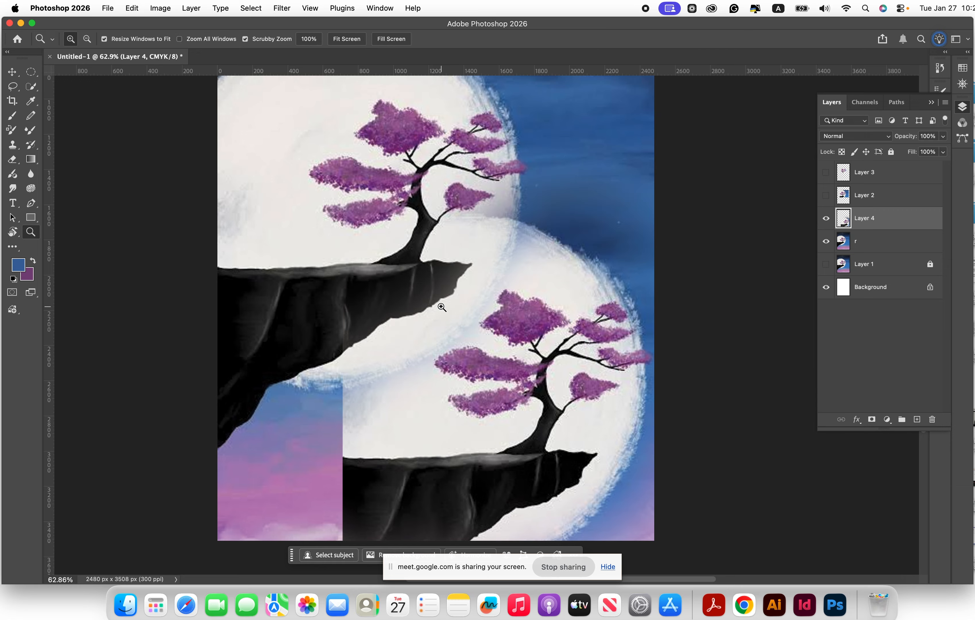
# Step: Add another empty layer, hide Layer 4 with the first clone, and switch to the Clone Stamp tool
pyautogui.click(917, 419)
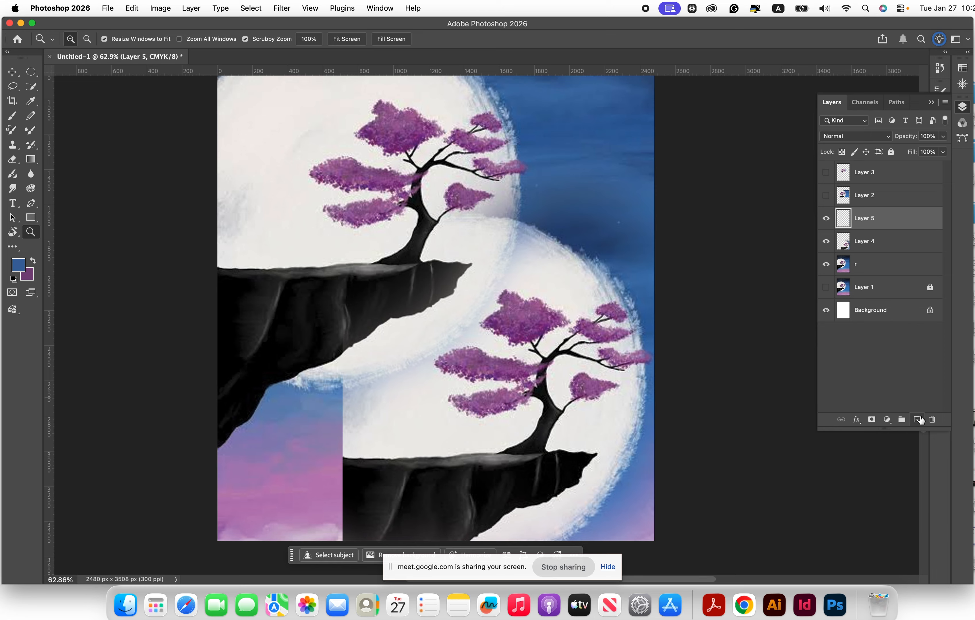
pyautogui.click(826, 241)
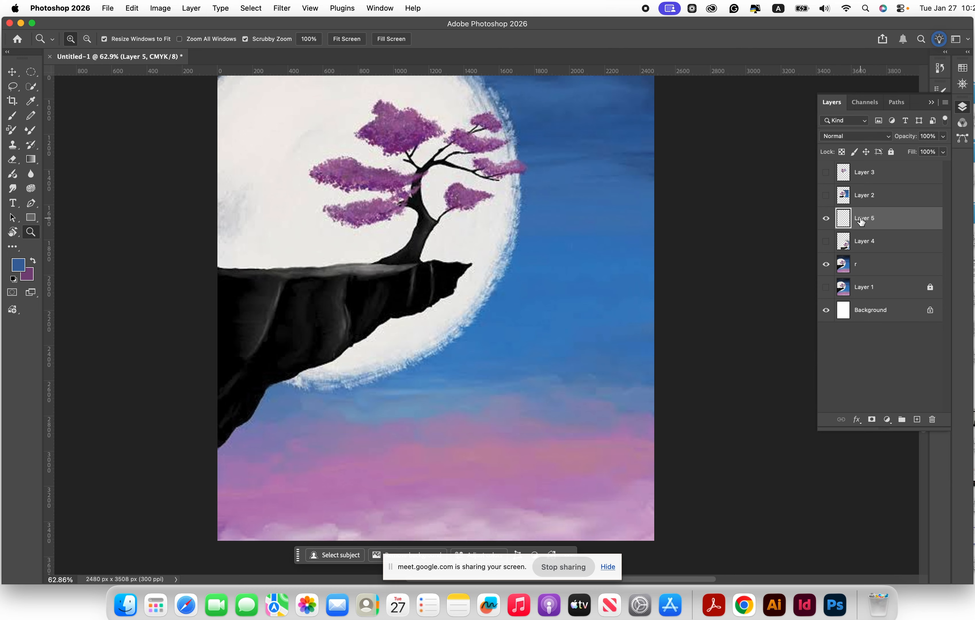
pyautogui.click(12, 145)
pyautogui.click(59, 149)
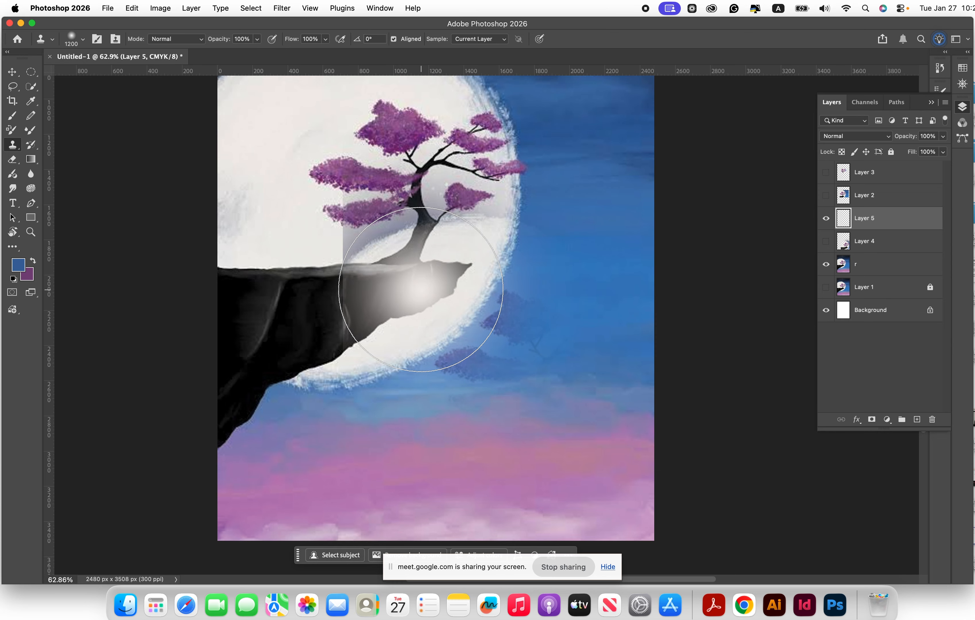
# Step: Sample the tree on layer "r" as the clone source, then make Layer 5 the layer to paint on
pyautogui.scroll(1, 422, 289)
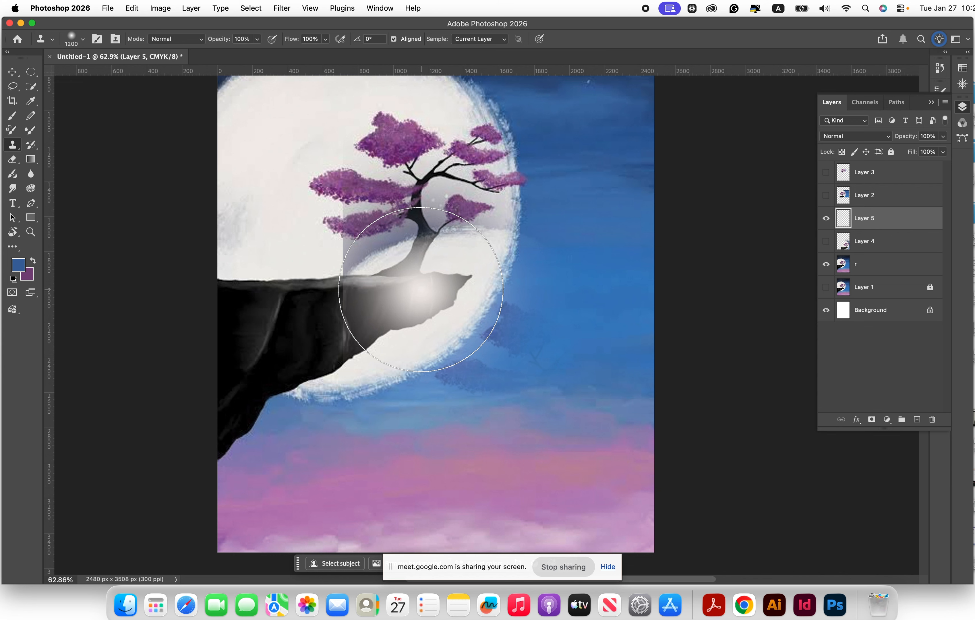
pyautogui.scroll(4, 421, 290)
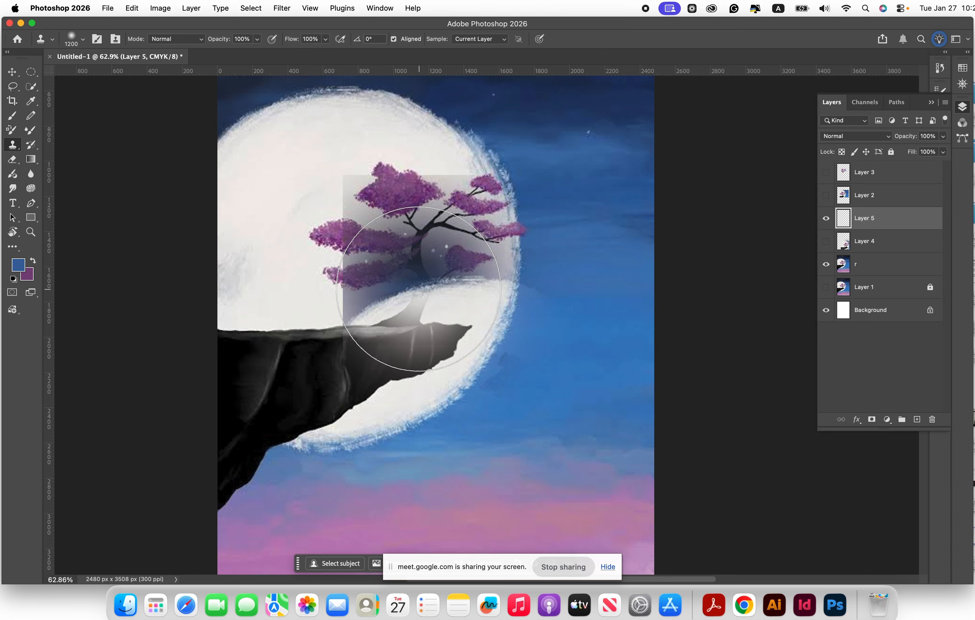
pyautogui.keyDown('alt'); pyautogui.click(418, 289); pyautogui.keyUp('alt')
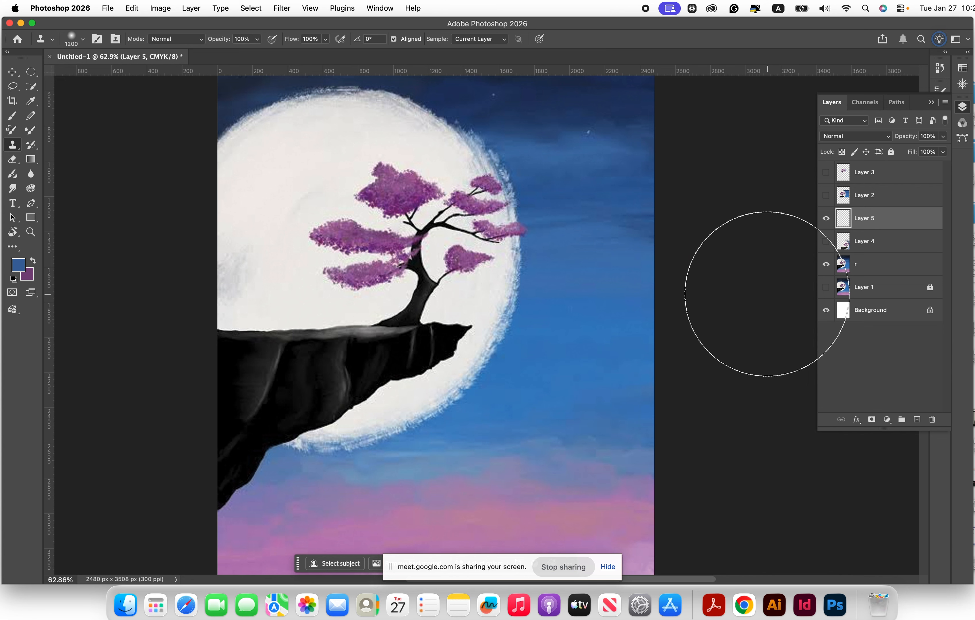
pyautogui.click(842, 269)
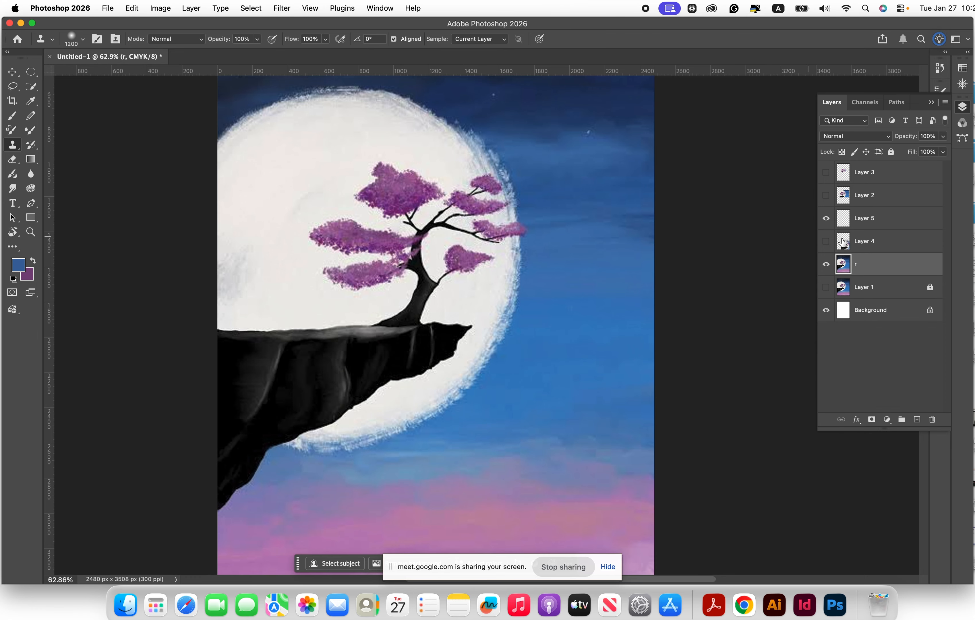
pyautogui.click(866, 224)
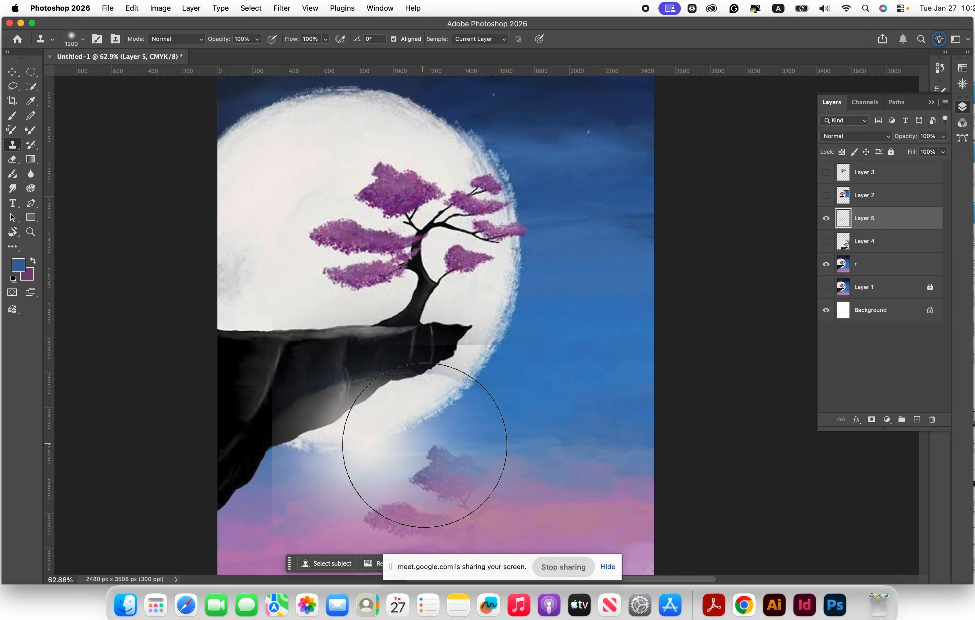
# Step: Clone the tree and moon onto Layer 5 below the cliff with the 1200 px Clone Stamp
pyautogui.scroll(-3, 471, 491)
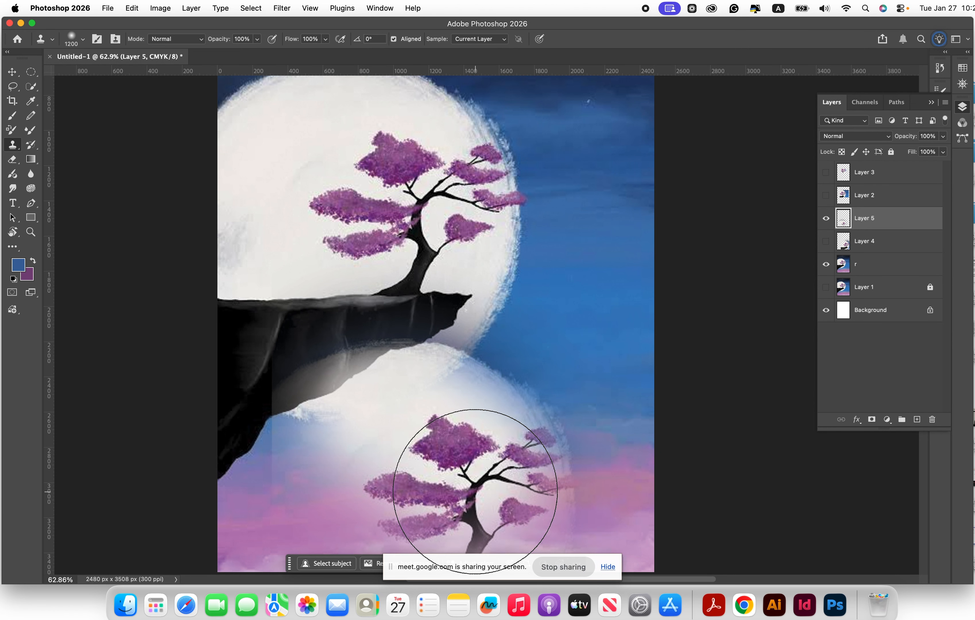
pyautogui.moveTo(499, 442); pyautogui.dragTo(493, 488)
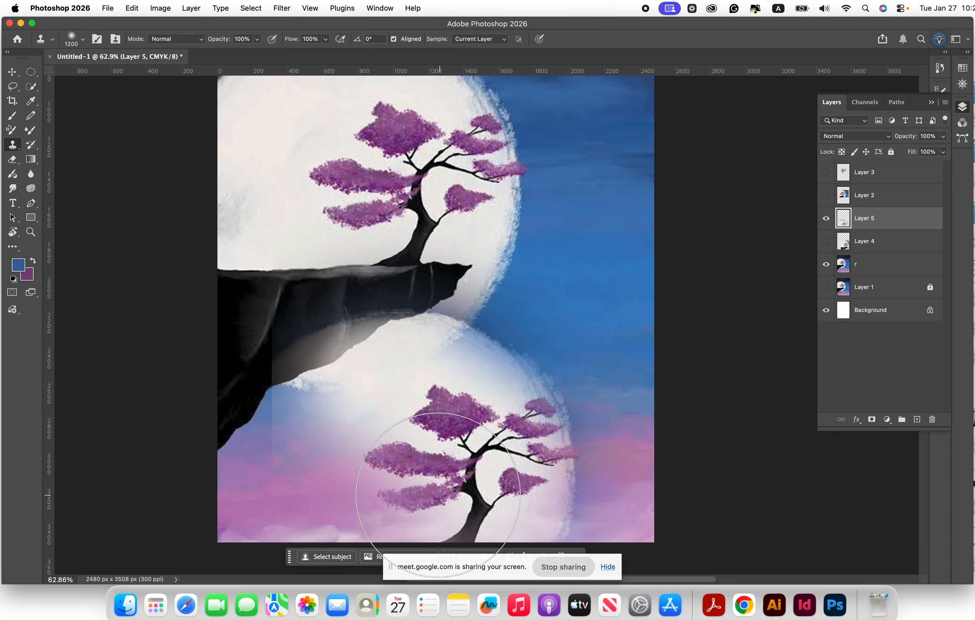
pyautogui.moveTo(361, 489)
pyautogui.mouseDown()
pyautogui.moveTo(307, 478)
pyautogui.moveTo(310, 429)
pyautogui.moveTo(323, 410)
pyautogui.moveTo(446, 393)
pyautogui.moveTo(512, 444)
pyautogui.moveTo(506, 506)
pyautogui.moveTo(471, 468)
pyautogui.mouseUp()
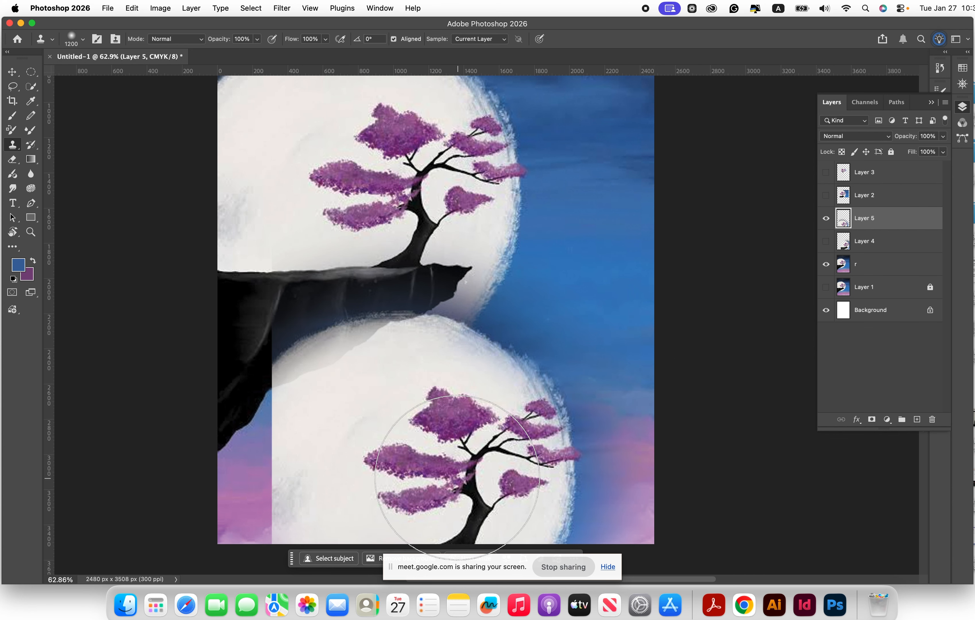
pyautogui.moveTo(204, 340); pyautogui.dragTo(319, 340)
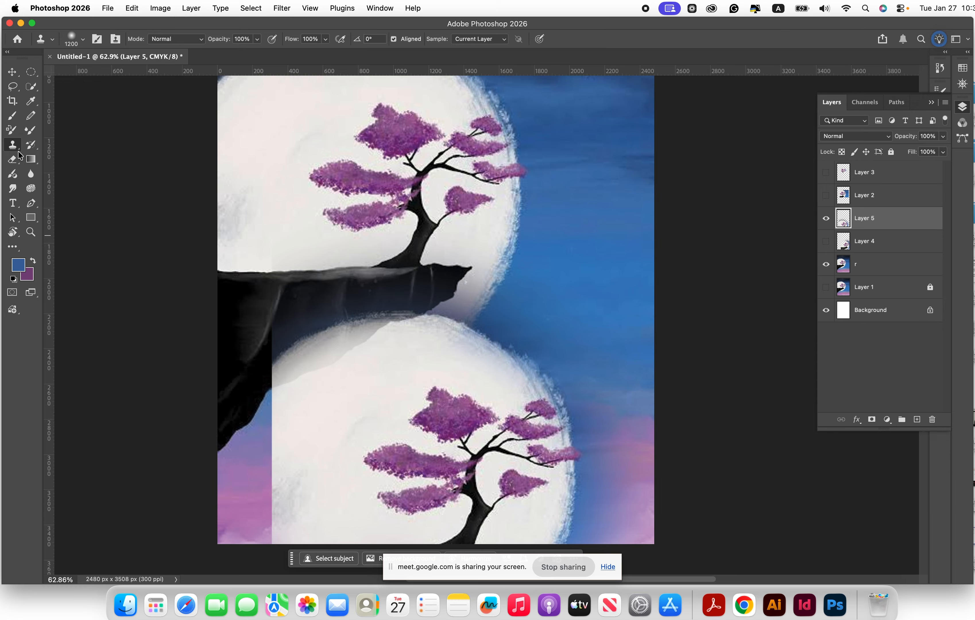
pyautogui.click(14, 161)
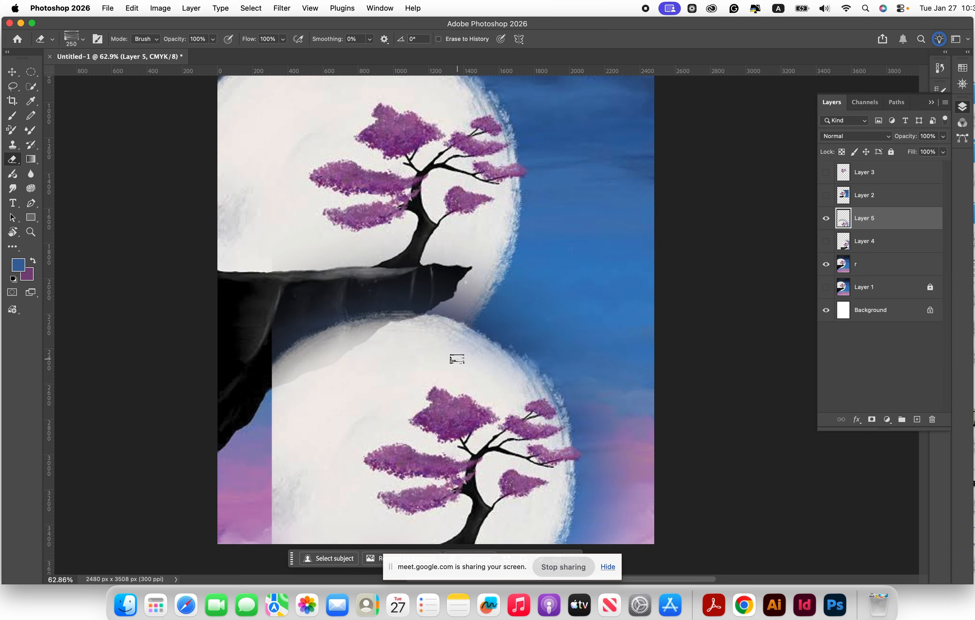
pyautogui.click(82, 42)
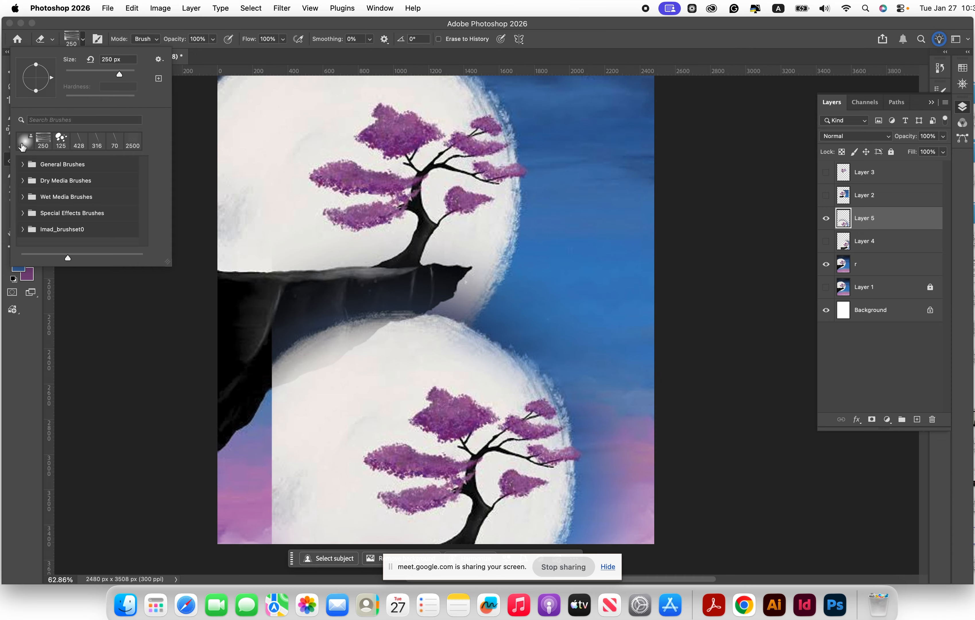
pyautogui.click(22, 147)
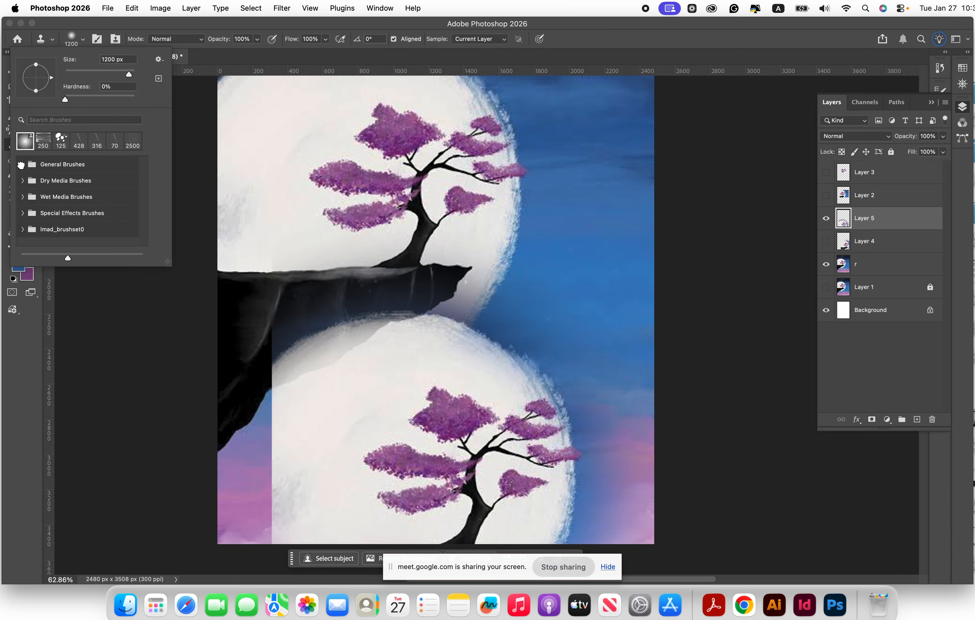
pyautogui.click(22, 164)
pyautogui.click(64, 182)
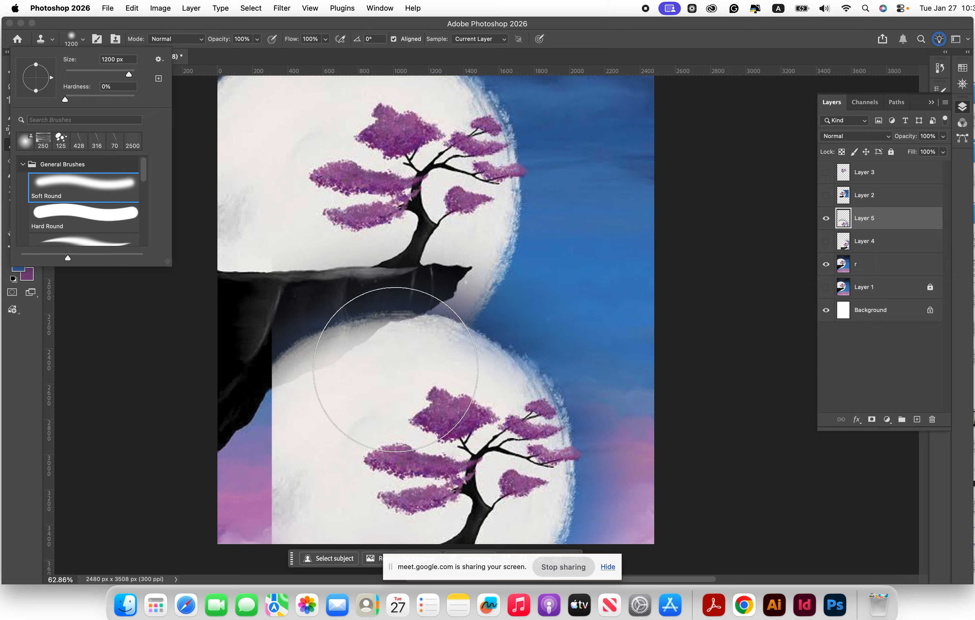
pyautogui.click(431, 398)
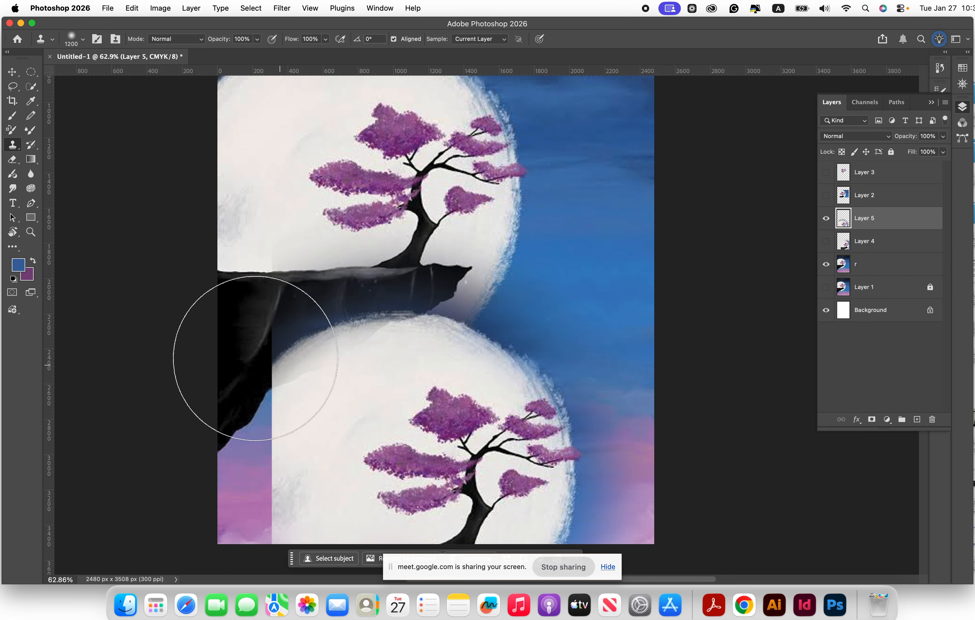
pyautogui.click(13, 280)
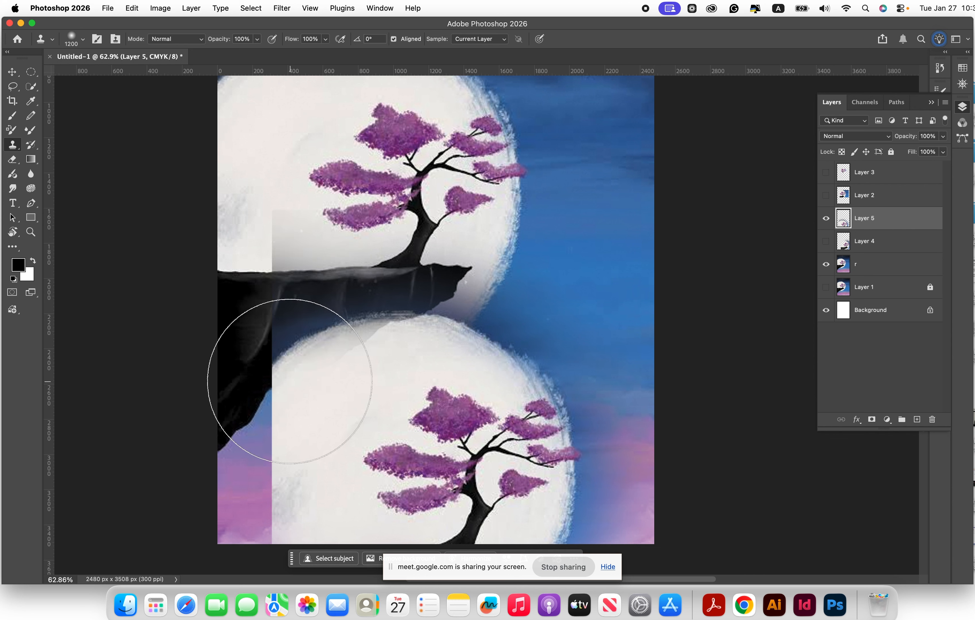
pyautogui.moveTo(397, 408); pyautogui.dragTo(488, 423)
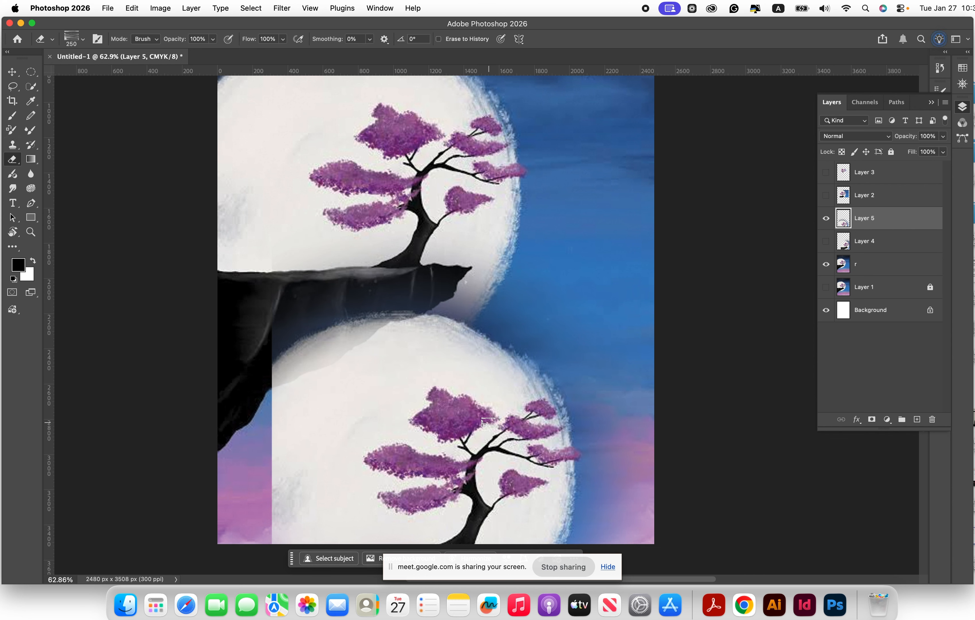
# Step: Erase the cloned tree and moon from Layer 5 with the Eraser, using a 250 px Soft Round brush
pyautogui.press('x')
pyautogui.click(84, 39)
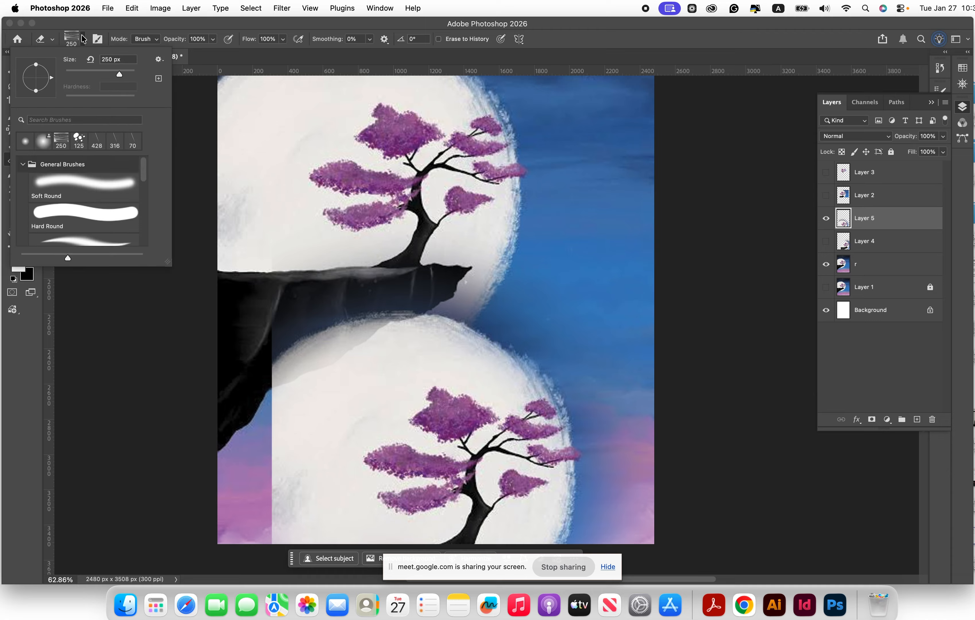
pyautogui.click(51, 183)
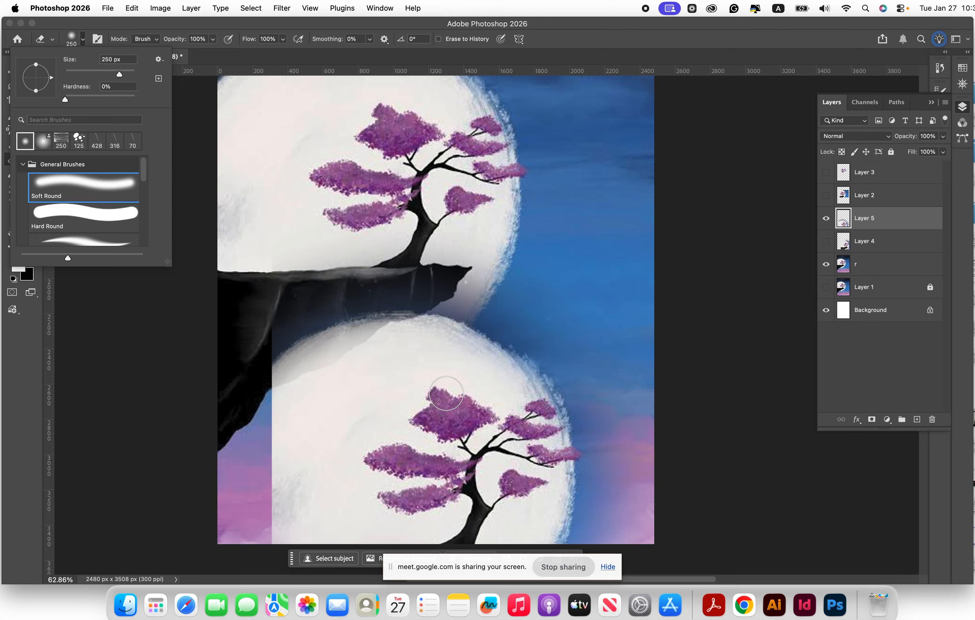
pyautogui.click(472, 391)
pyautogui.moveTo(472, 391)
pyautogui.mouseDown()
pyautogui.moveTo(383, 403)
pyautogui.moveTo(514, 387)
pyautogui.moveTo(355, 407)
pyautogui.moveTo(470, 444)
pyautogui.moveTo(439, 441)
pyautogui.moveTo(497, 428)
pyautogui.moveTo(472, 451)
pyautogui.moveTo(590, 415)
pyautogui.moveTo(417, 371)
pyautogui.moveTo(539, 373)
pyautogui.moveTo(489, 340)
pyautogui.moveTo(422, 322)
pyautogui.mouseUp()
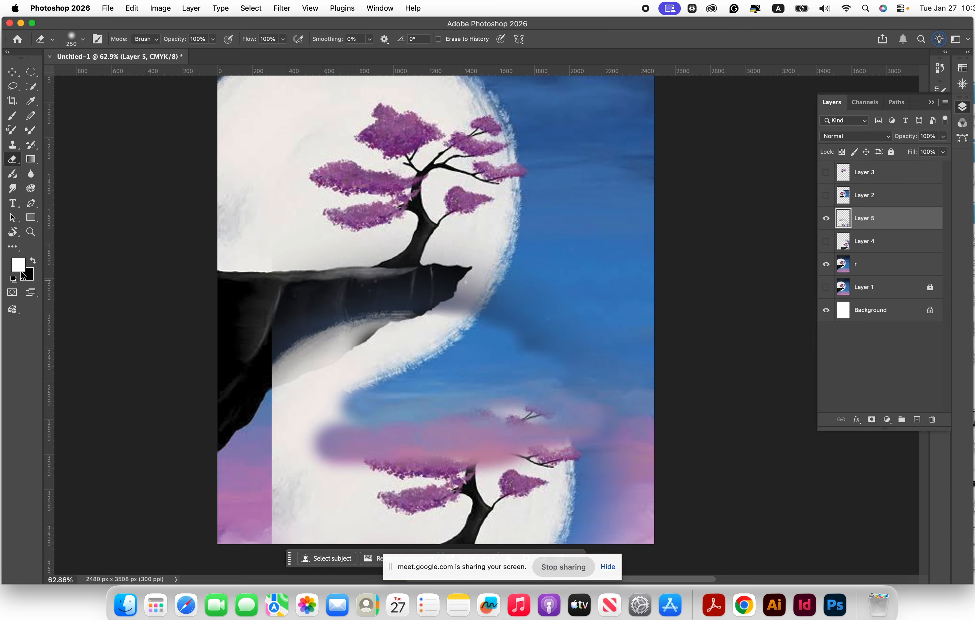
pyautogui.moveTo(572, 407)
pyautogui.mouseDown()
pyautogui.moveTo(439, 468)
pyautogui.moveTo(554, 466)
pyautogui.moveTo(600, 500)
pyautogui.moveTo(474, 506)
pyautogui.moveTo(463, 476)
pyautogui.mouseUp()
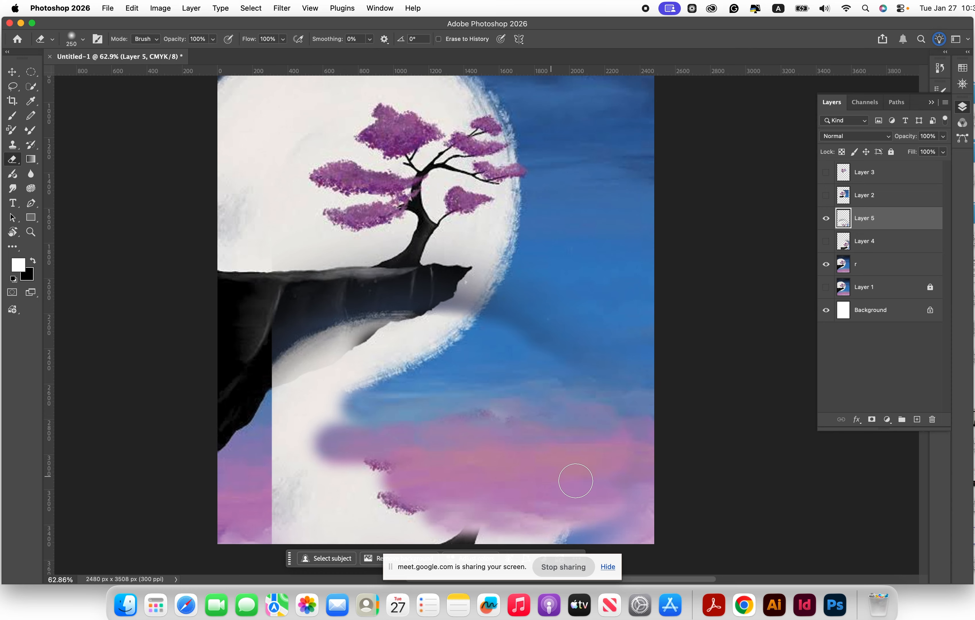
pyautogui.moveTo(576, 480)
pyautogui.mouseDown()
pyautogui.moveTo(532, 532)
pyautogui.moveTo(566, 545)
pyautogui.moveTo(692, 500)
pyautogui.moveTo(618, 535)
pyautogui.moveTo(576, 444)
pyautogui.moveTo(605, 406)
pyautogui.moveTo(561, 307)
pyautogui.moveTo(568, 342)
pyautogui.moveTo(370, 300)
pyautogui.moveTo(417, 402)
pyautogui.moveTo(237, 444)
pyautogui.moveTo(346, 521)
pyautogui.moveTo(435, 474)
pyautogui.moveTo(355, 481)
pyautogui.moveTo(413, 534)
pyautogui.moveTo(670, 523)
pyautogui.moveTo(413, 540)
pyautogui.moveTo(328, 524)
pyautogui.mouseUp()
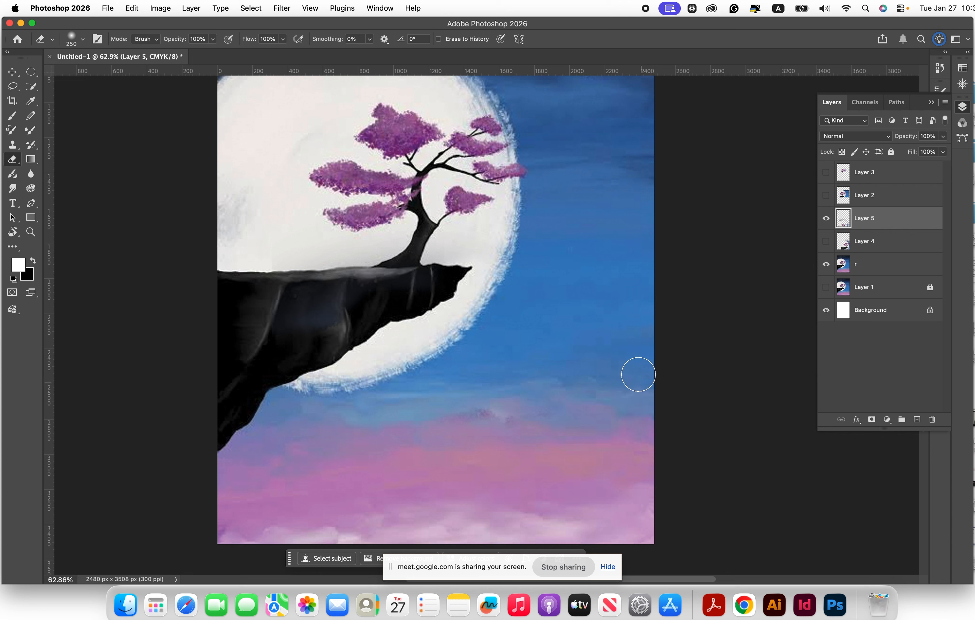
pyautogui.moveTo(638, 374)
pyautogui.mouseDown()
pyautogui.moveTo(410, 335)
pyautogui.moveTo(513, 272)
pyautogui.moveTo(532, 202)
pyautogui.moveTo(435, 276)
pyautogui.mouseUp()
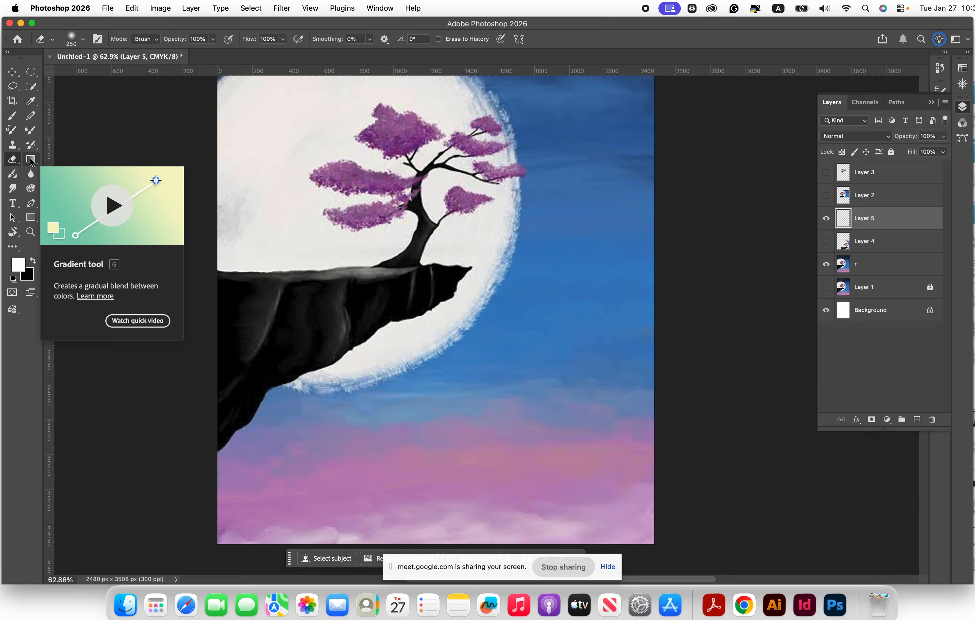
# Step: Switch to the Blur tool and enlarge its brush to 1000 px
pyautogui.click(33, 173)
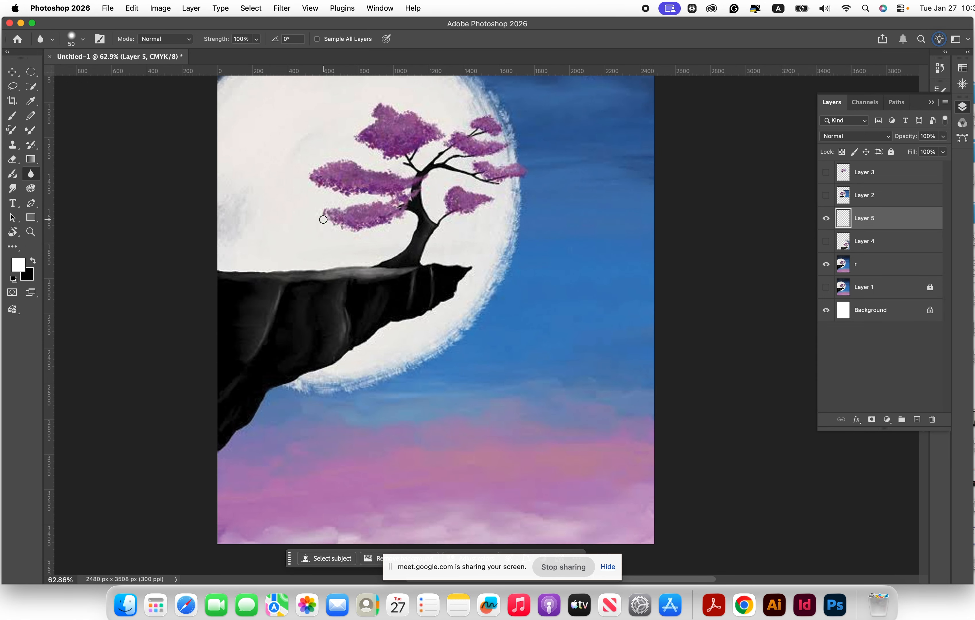
pyautogui.press(']')
pyautogui.press(']')
pyautogui.press(']')
pyautogui.press(']')
pyautogui.press(']')
pyautogui.press(']')
pyautogui.press(']')
pyautogui.press(']')
pyautogui.press(']')
pyautogui.press(']')
pyautogui.press(']')
pyautogui.press(']')
pyautogui.press(']')
pyautogui.press(']')
pyautogui.press(']')
pyautogui.press(']')
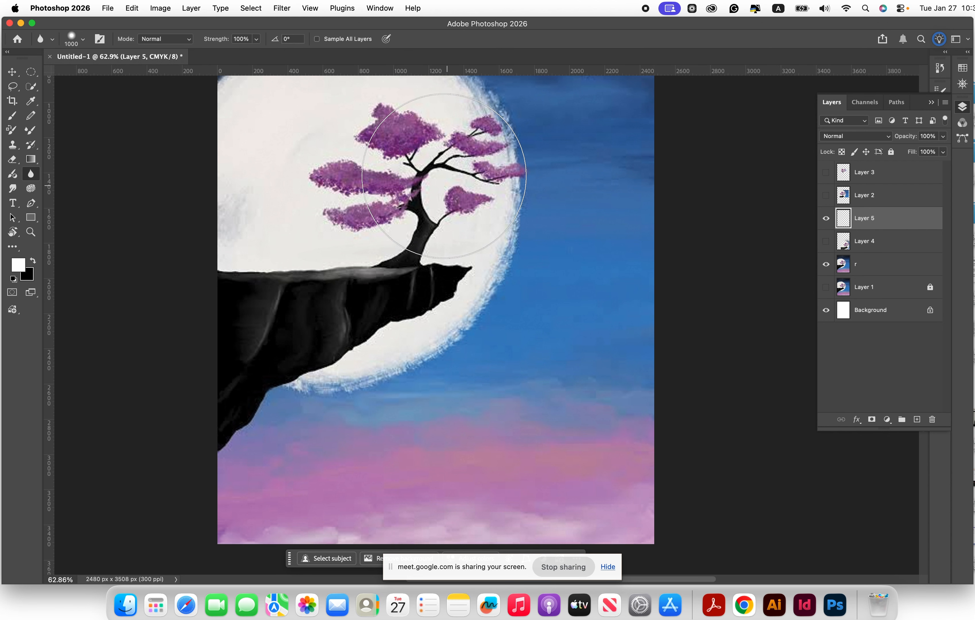
# Step: Try blurring the tree on layer "r" with a 1000 px Hard Round brush, then undo the blur
pyautogui.click(862, 267)
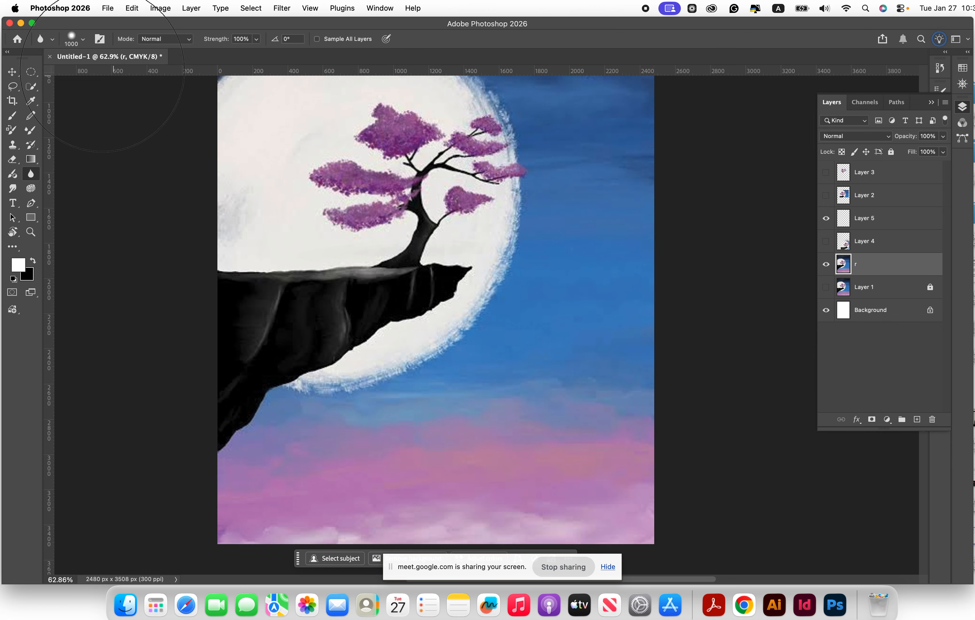
pyautogui.click(83, 39)
pyautogui.click(94, 205)
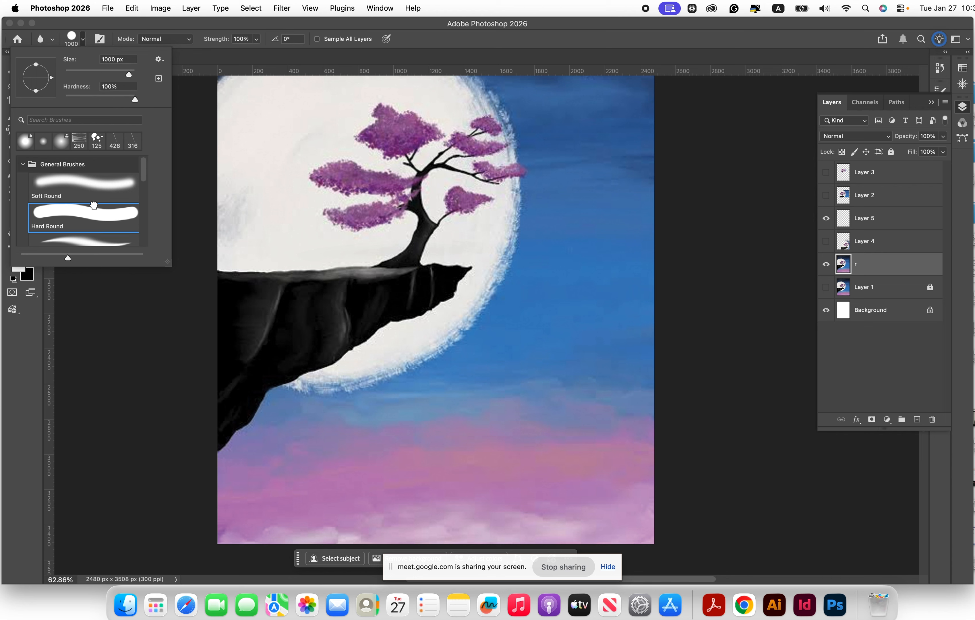
pyautogui.click(283, 174)
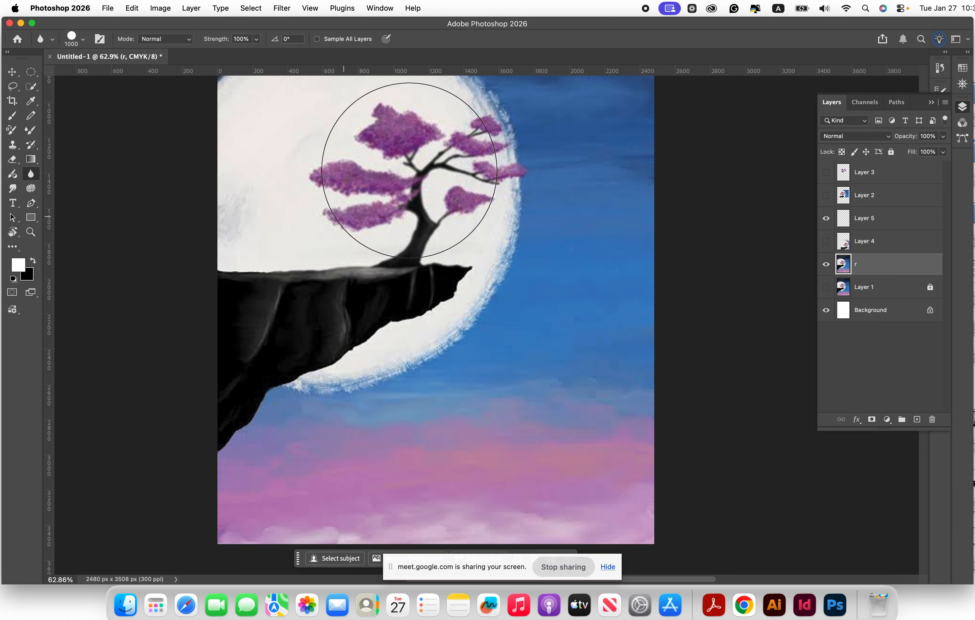
pyautogui.click(408, 312)
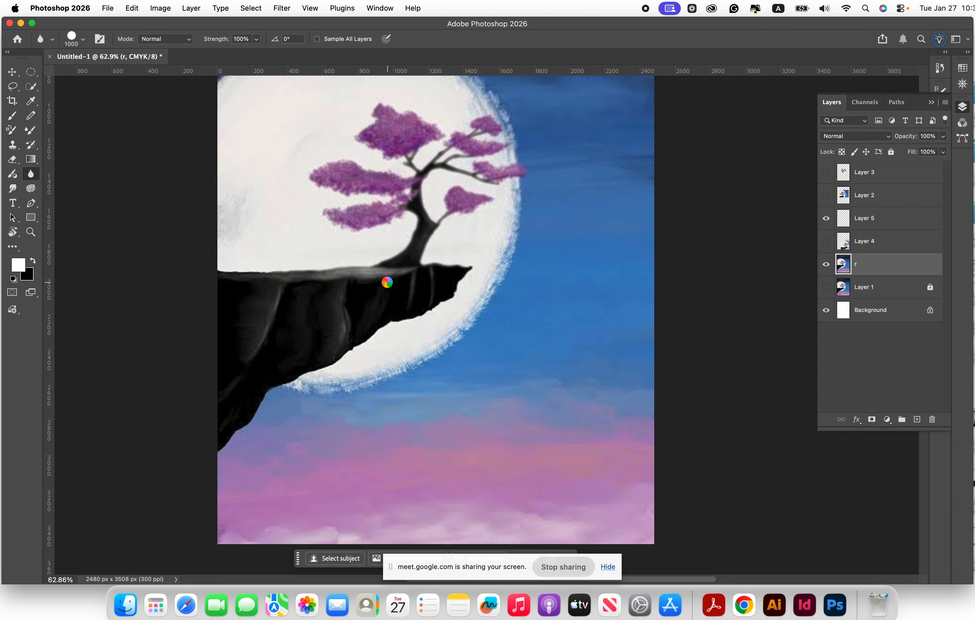
pyautogui.scroll(2, 387, 282)
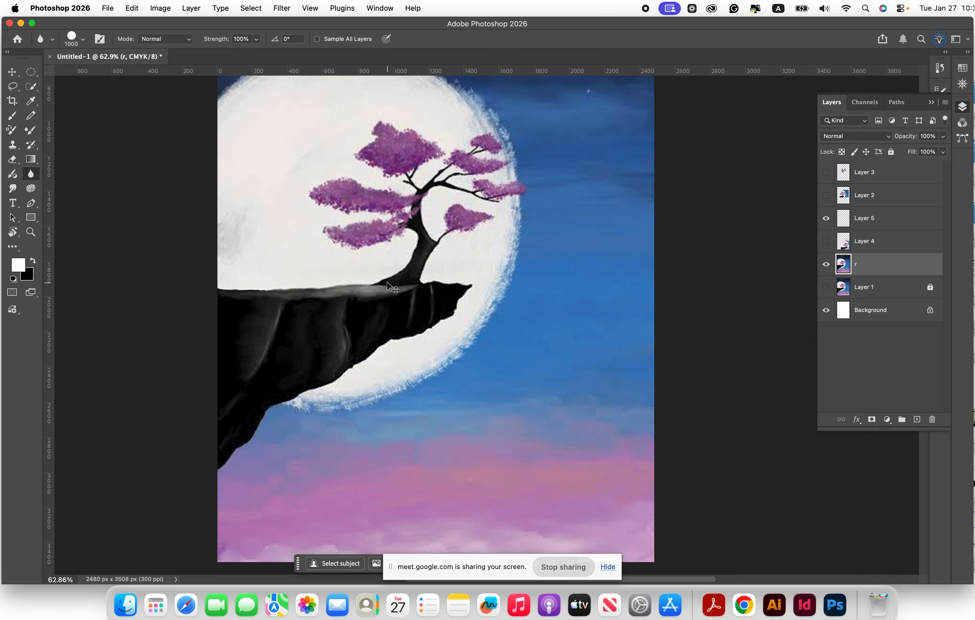
pyautogui.press('super+z')
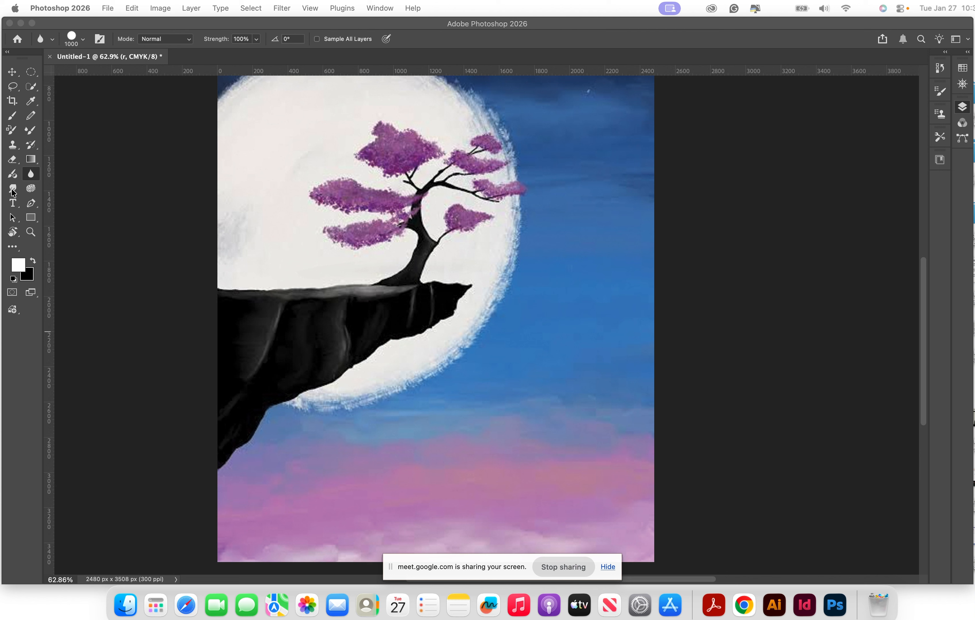
pyautogui.press('F7')
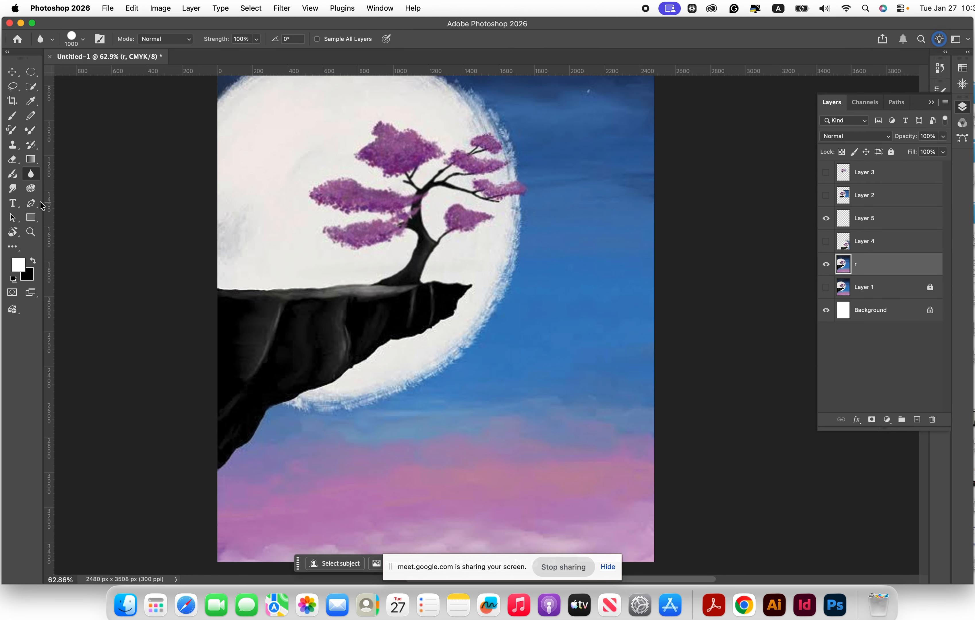
pyautogui.click(30, 189)
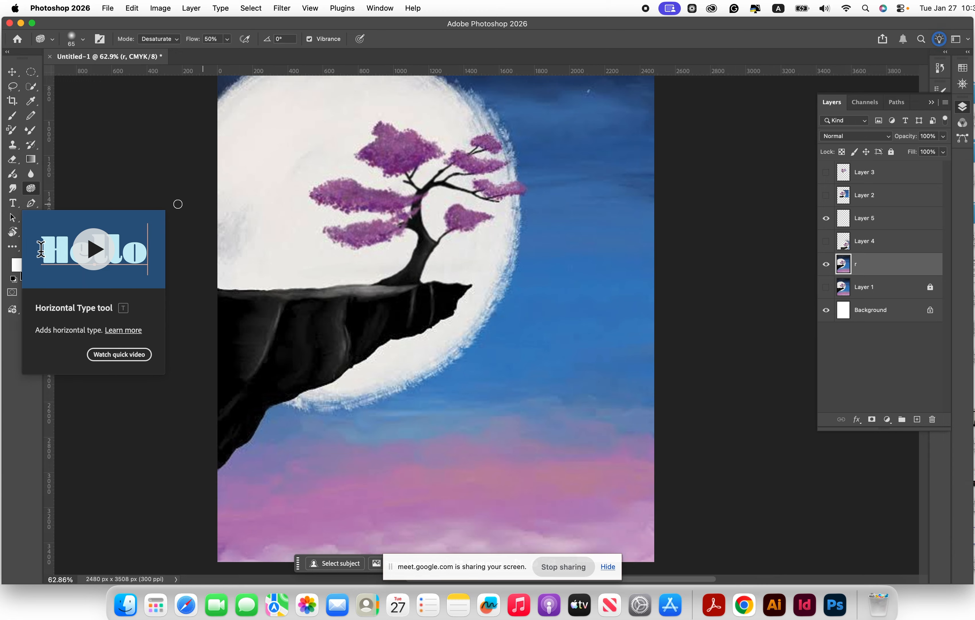
# Step: Add a horizontal "Lorem Ipsum" placeholder text over the moon at the treetop and commit it
pyautogui.click(17, 206)
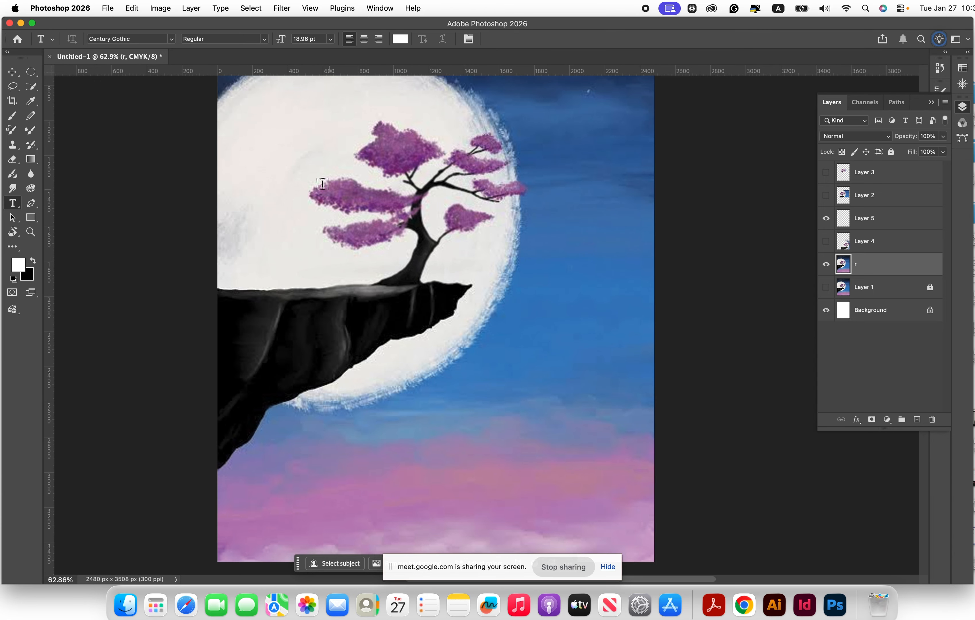
pyautogui.click(305, 166)
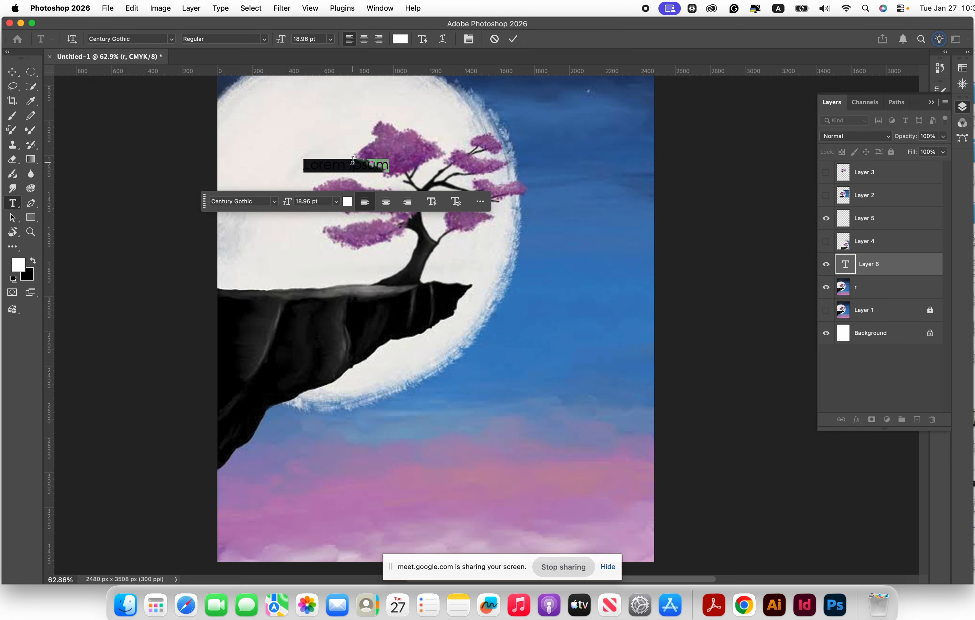
pyautogui.click(513, 40)
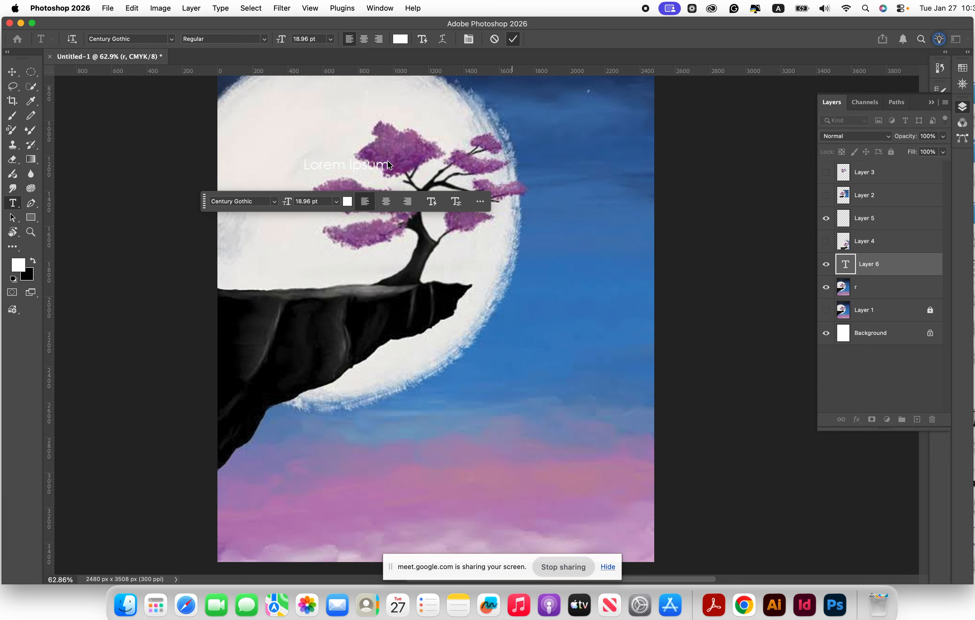
pyautogui.moveTo(362, 167)
pyautogui.mouseDown()
pyautogui.moveTo(322, 164)
pyautogui.moveTo(352, 166)
pyautogui.mouseUp()
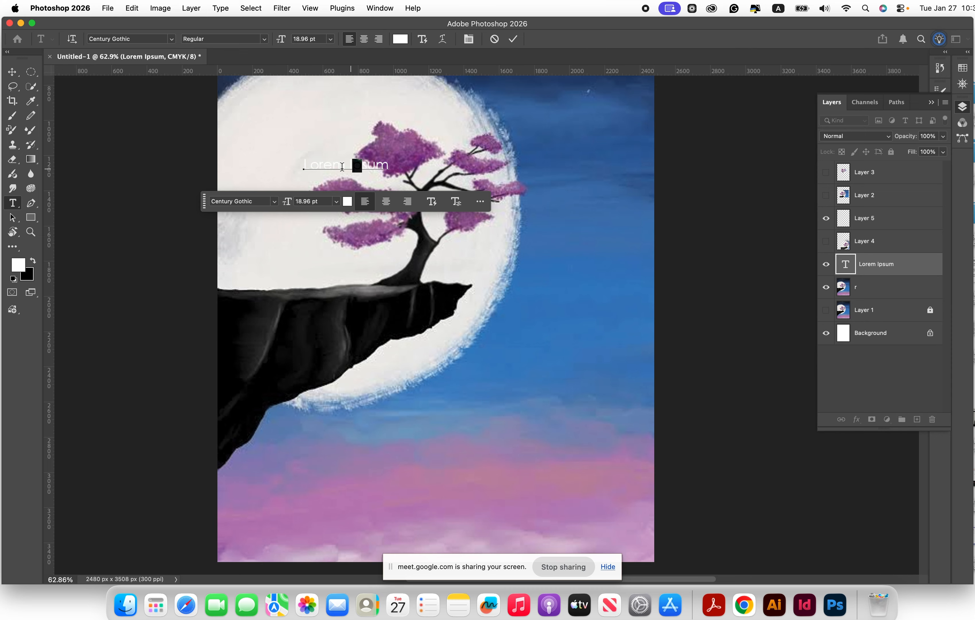
pyautogui.click(512, 39)
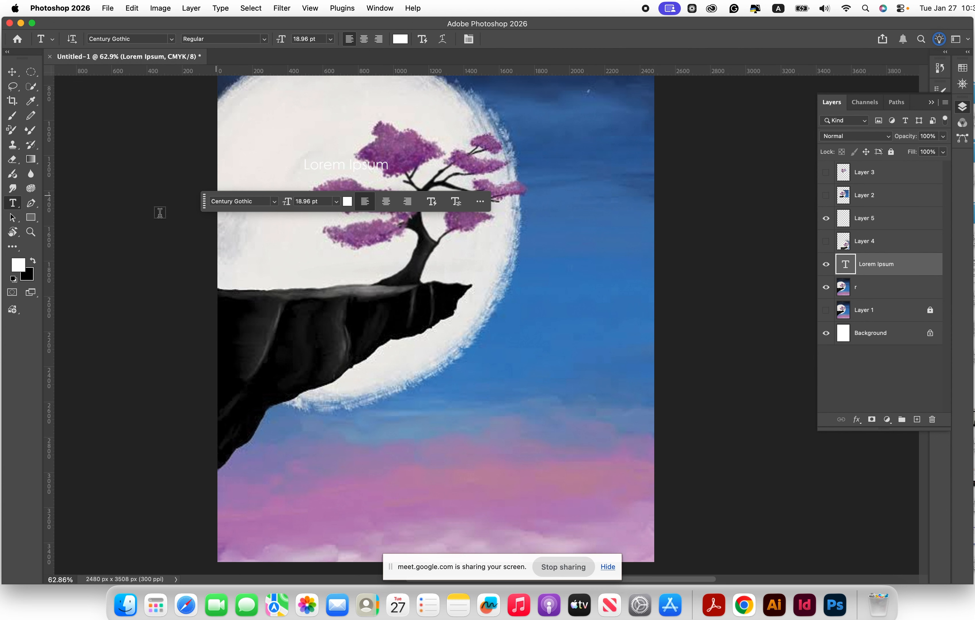
# Step: Deny the CleanMyMac X Updater access request and draw a closed four-sided Pen path in the sky below the moon
pyautogui.click(31, 205)
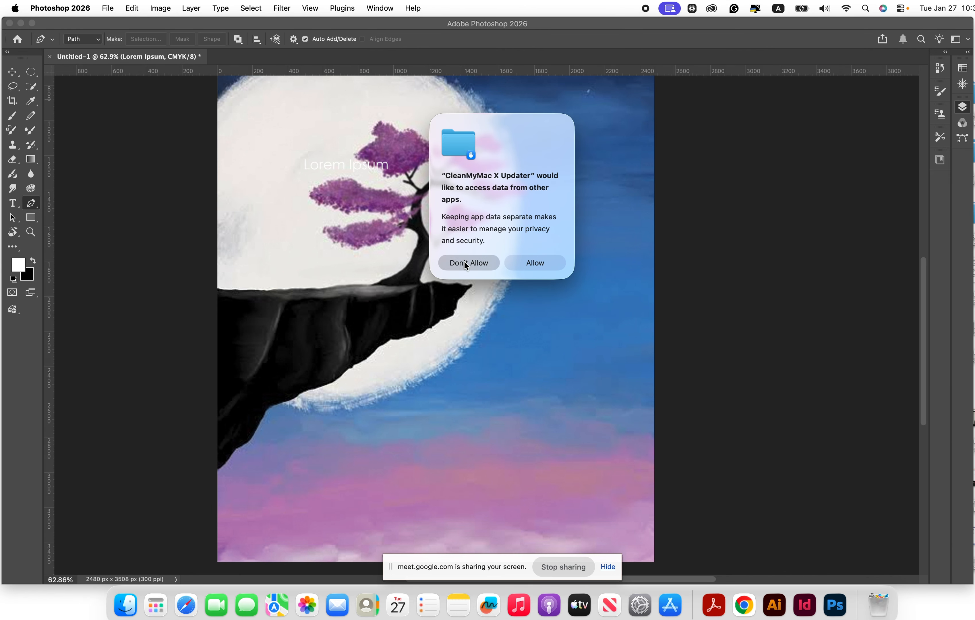
pyautogui.click(466, 265)
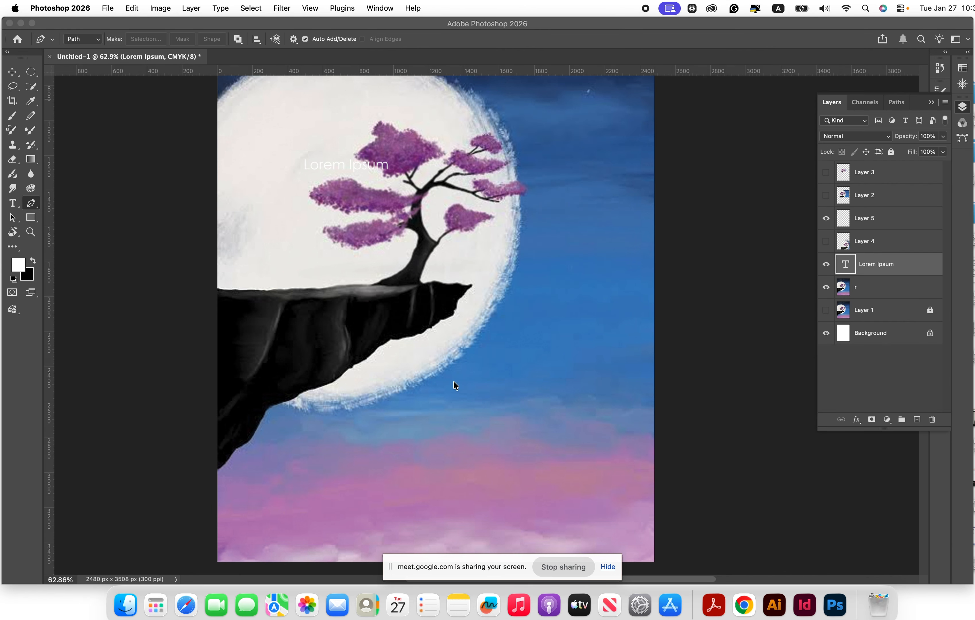
pyautogui.click(448, 415)
pyautogui.click(618, 440)
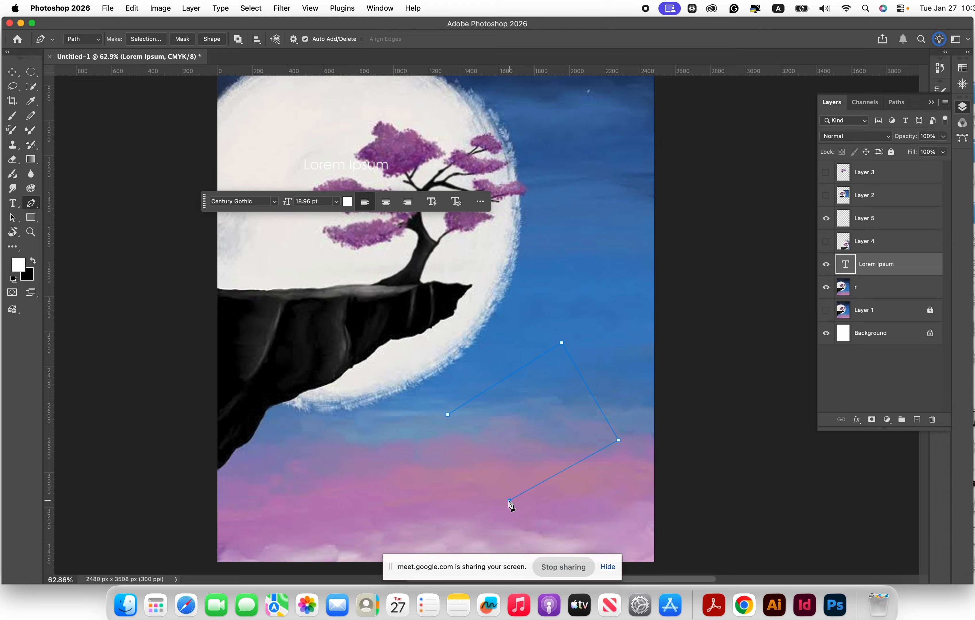
pyautogui.click(448, 415)
# Step: Convert the four-sided path into a new anti-aliased selection with a feather radius of 0 pixels
pyautogui.rightClick(512, 376)
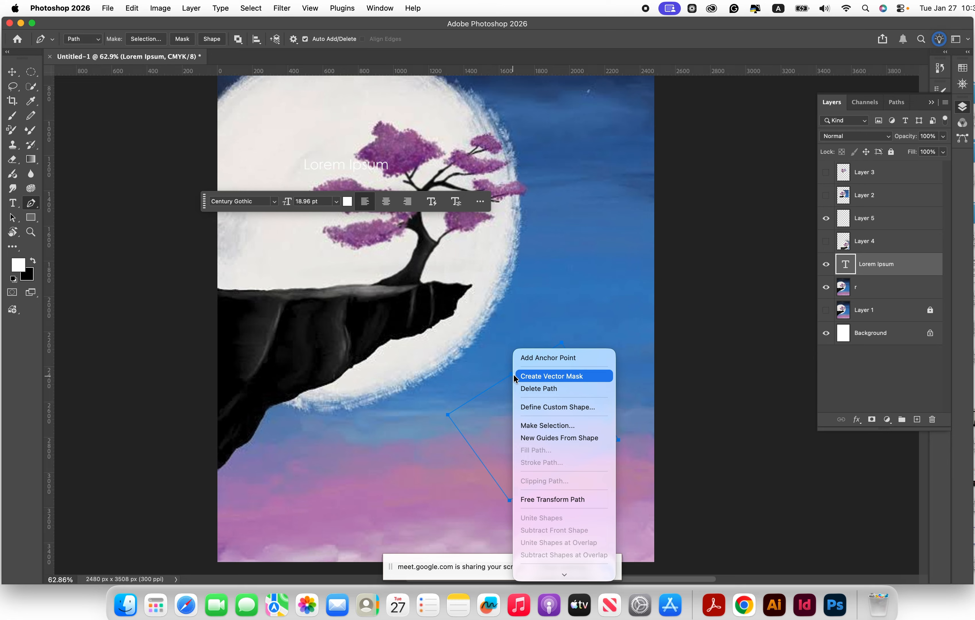
pyautogui.click(543, 425)
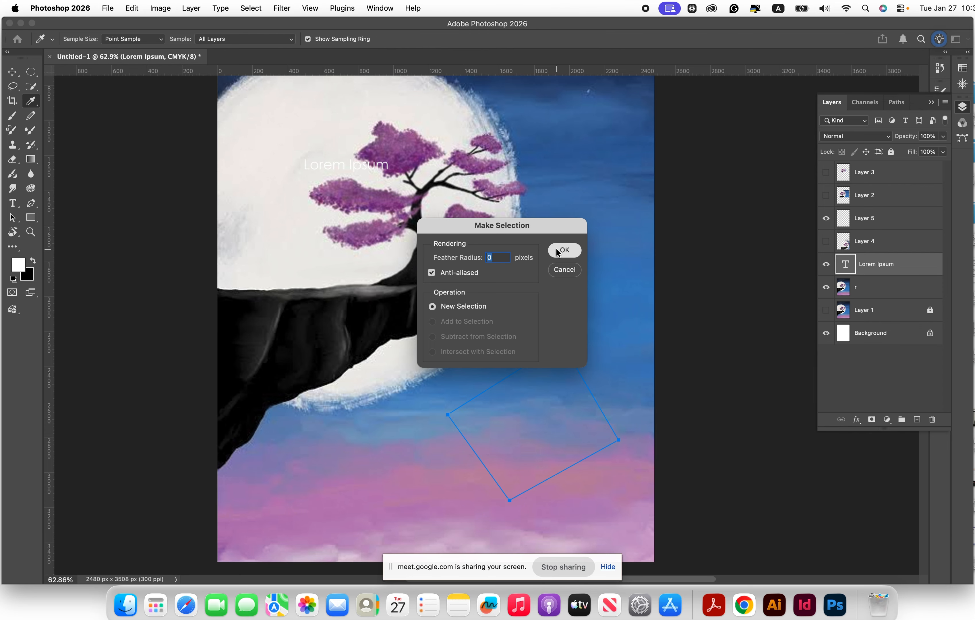
pyautogui.click(558, 251)
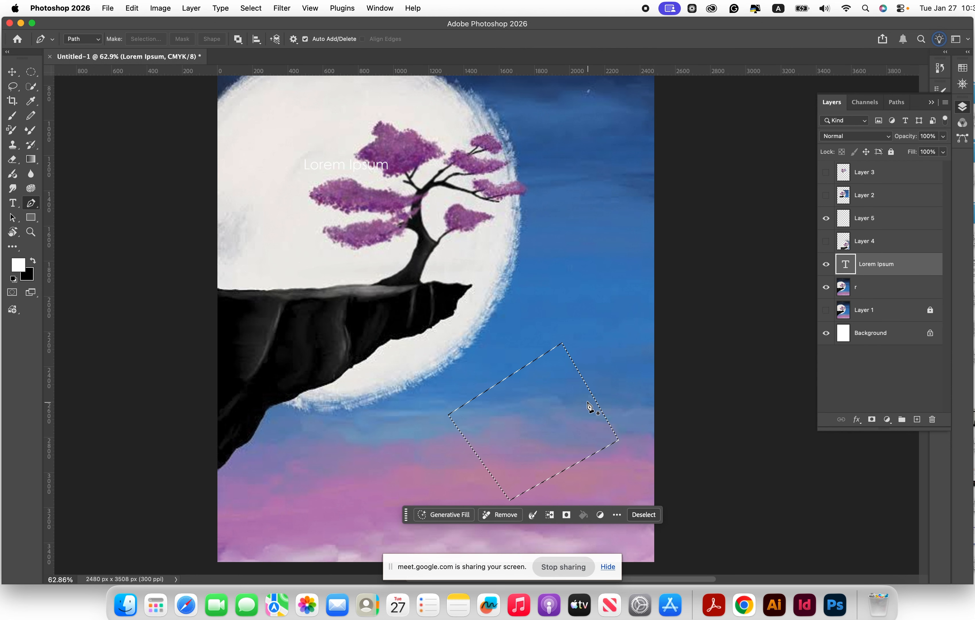
pyautogui.scroll(1, 508, 334)
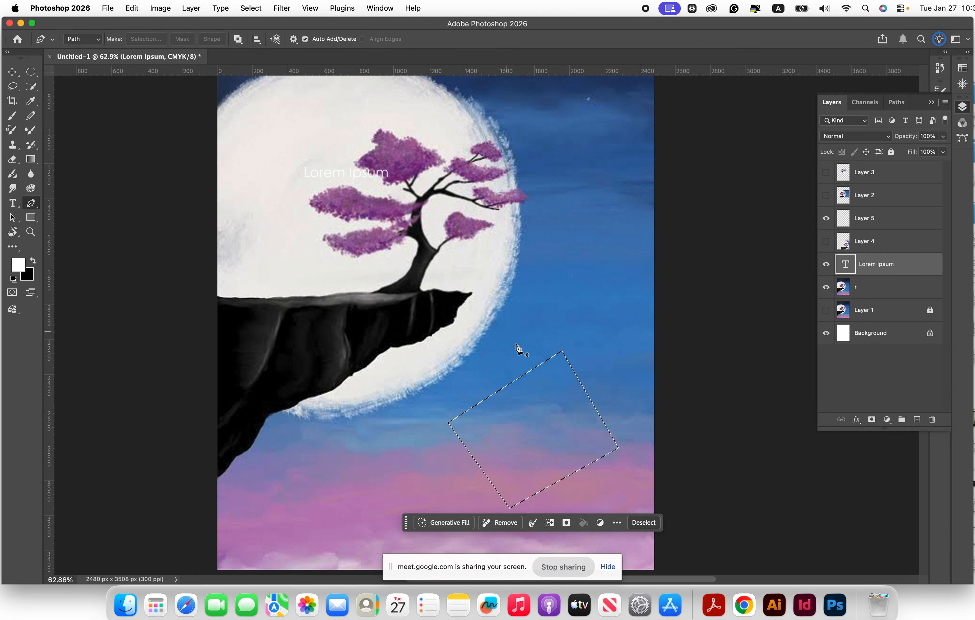
# Step: Clear the four-sided selection, undo its Pen path, and hide the Lorem Ipsum text layer
pyautogui.click(12, 115)
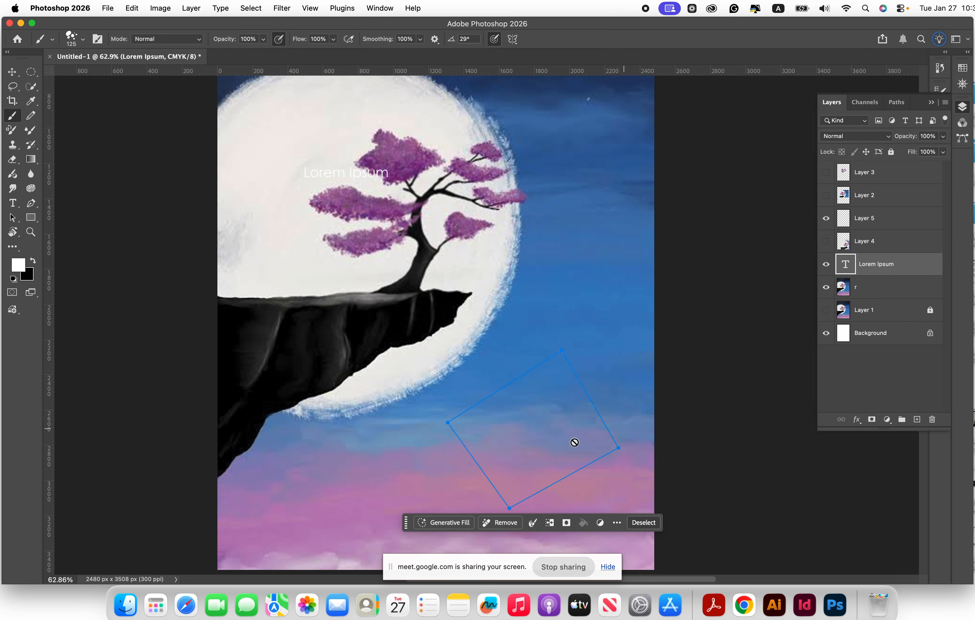
pyautogui.press('super+d')
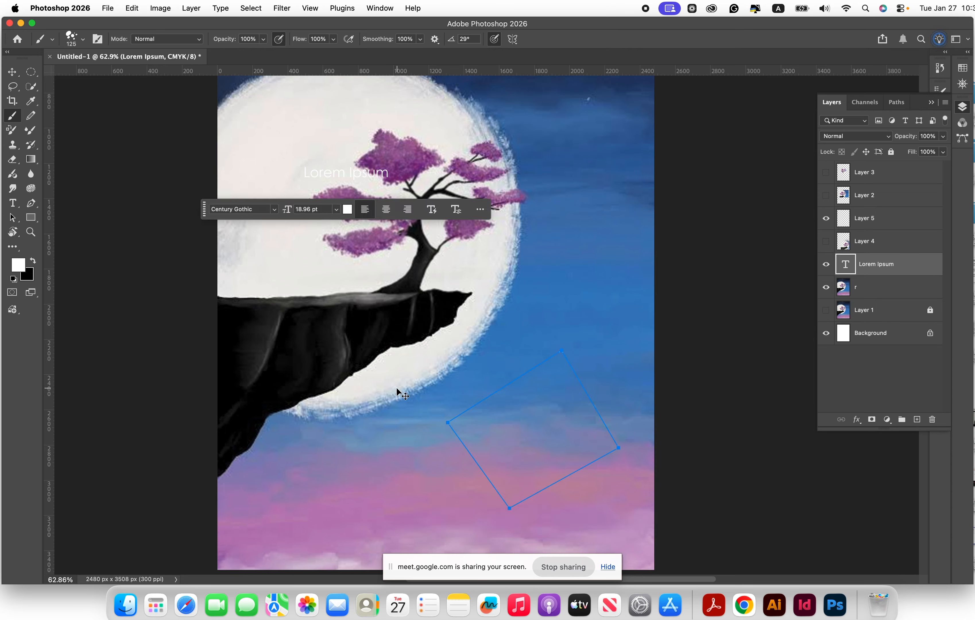
pyautogui.press('super+z')
pyautogui.press('super+z')
pyautogui.press('super+z')
pyautogui.press('super+z')
pyautogui.click(826, 264)
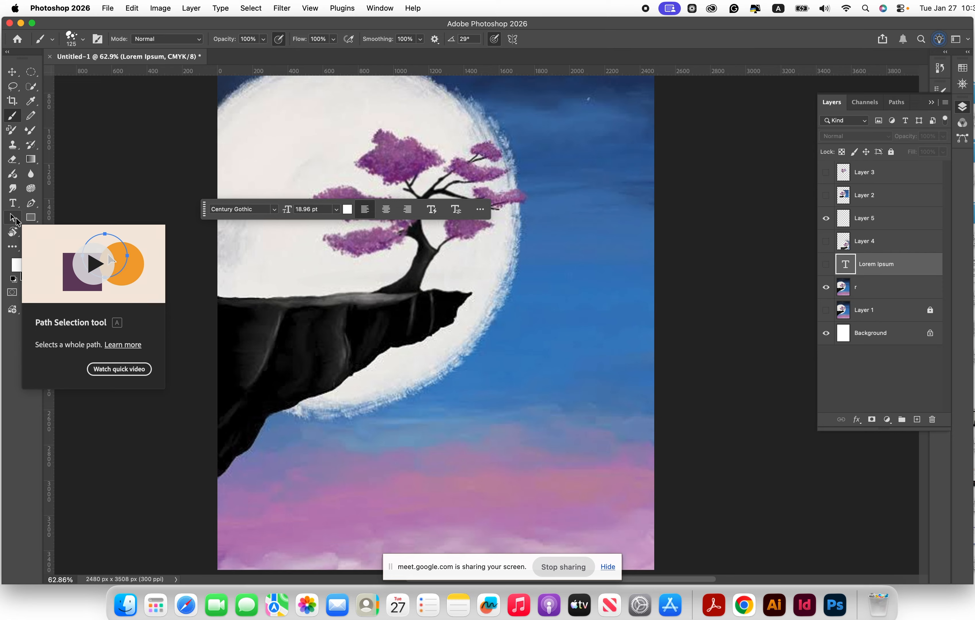
# Step: Try drawing a white ellipse shape about 1828 by 1302 px over the cliff and lower sky, then undo it
pyautogui.click(14, 220)
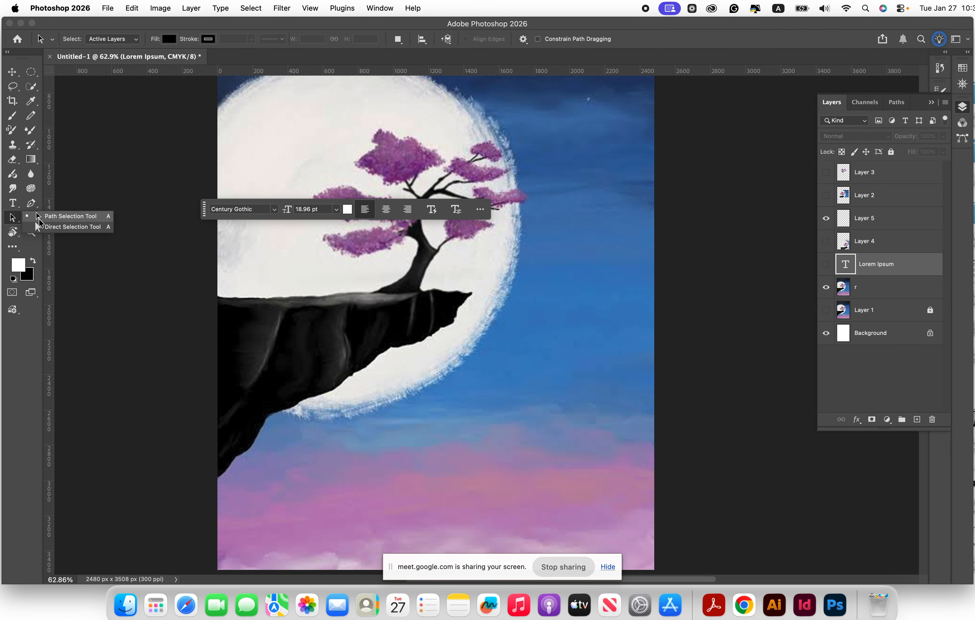
pyautogui.click(68, 216)
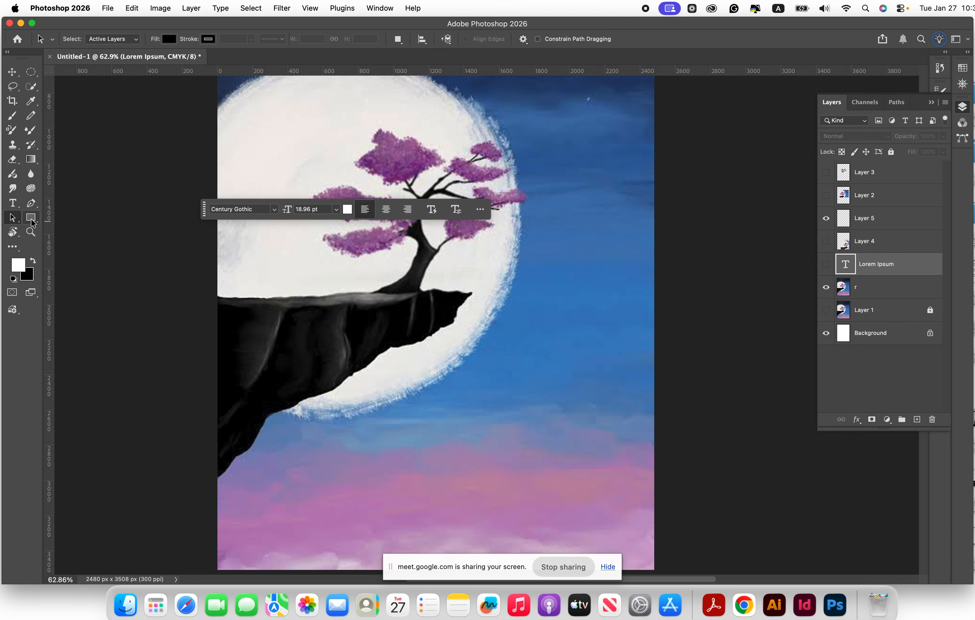
pyautogui.click(33, 223)
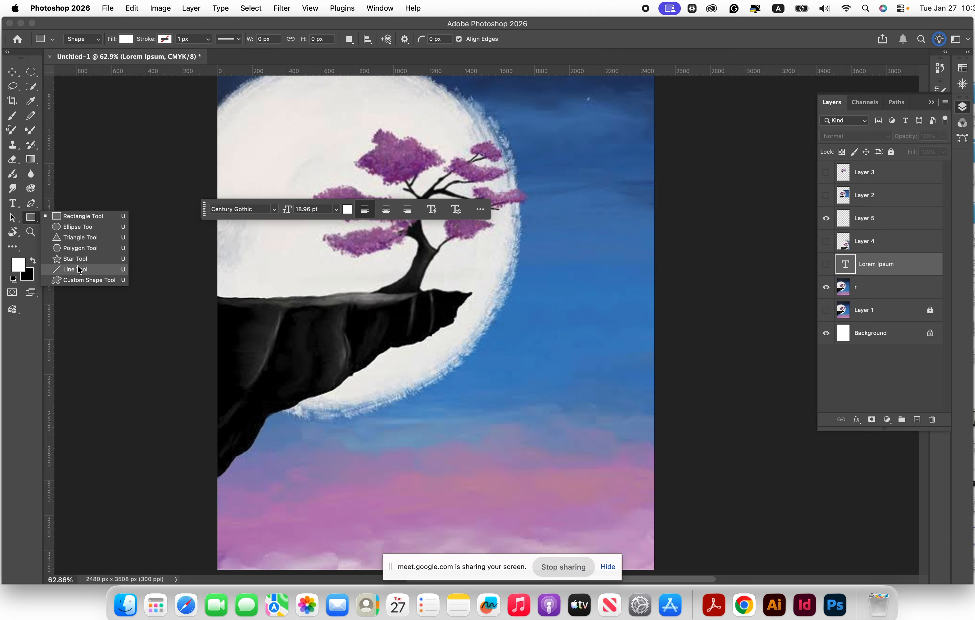
pyautogui.press('Escape')
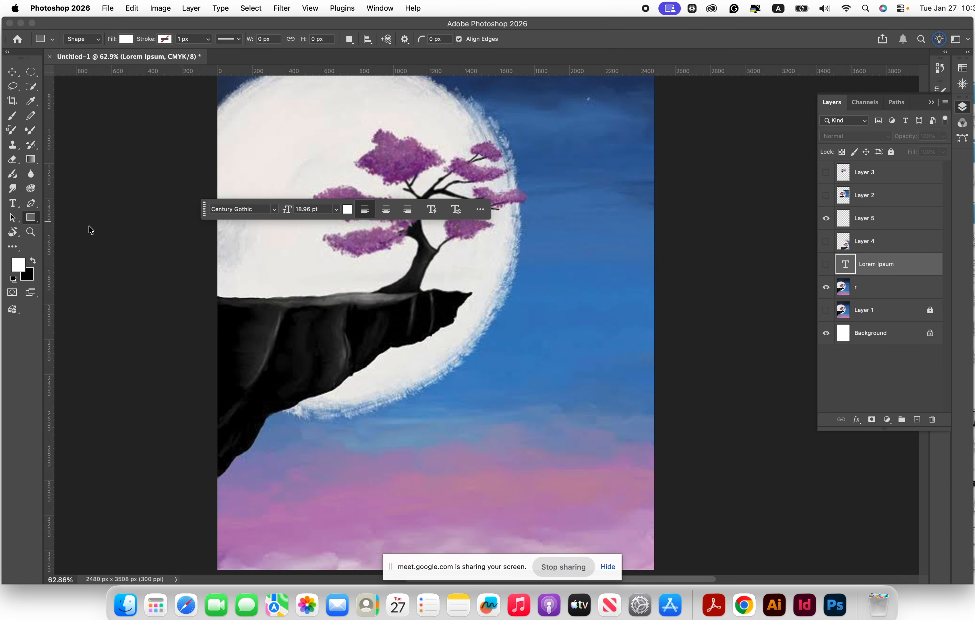
pyautogui.hotkey('shift', 'u')
pyautogui.moveTo(324, 278); pyautogui.dragTo(600, 469)
pyautogui.moveTo(646, 504); pyautogui.dragTo(646, 504)
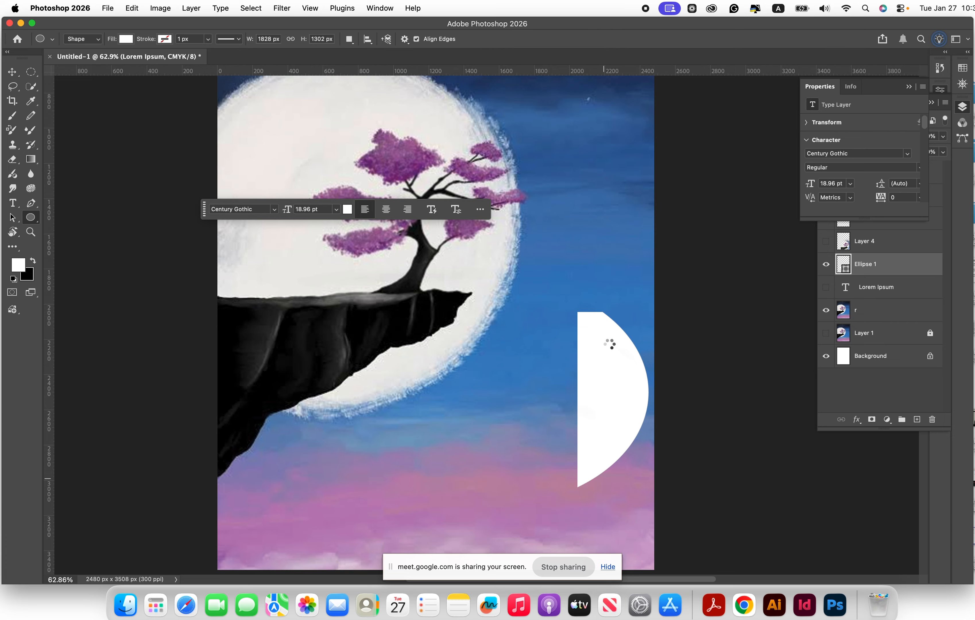
pyautogui.press('super+z')
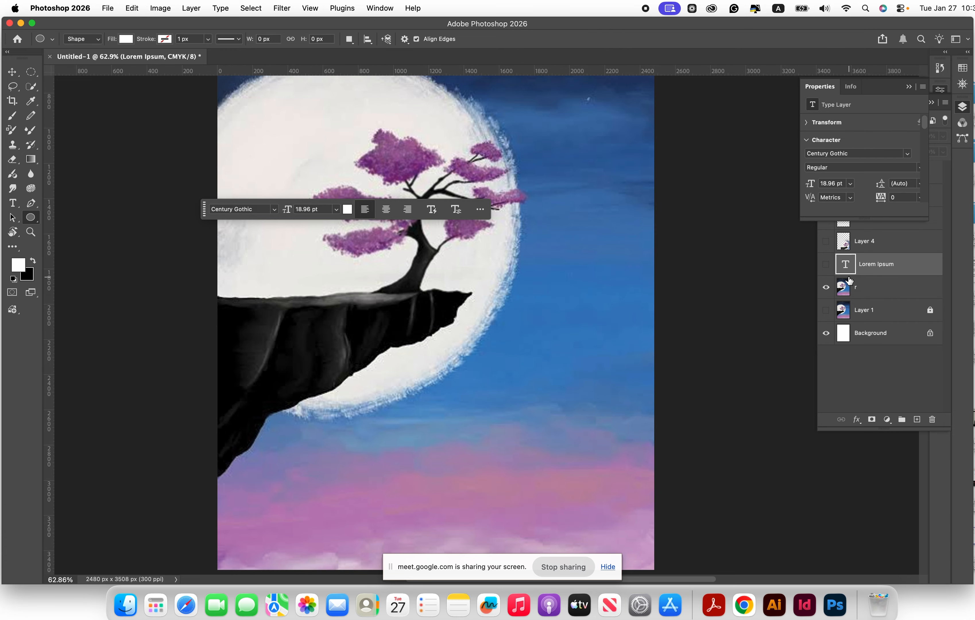
# Step: Rotate the canvas view to -90° with the Rotate View tool, then turn it back to -1°
pyautogui.click(12, 233)
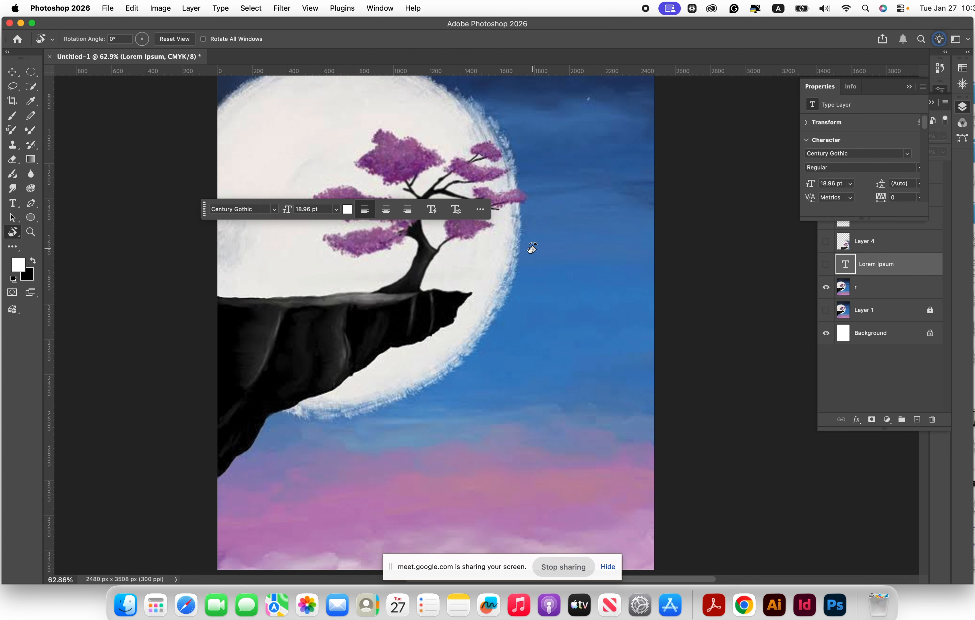
pyautogui.scroll(2, 520, 249)
pyautogui.scroll(2, 520, 250)
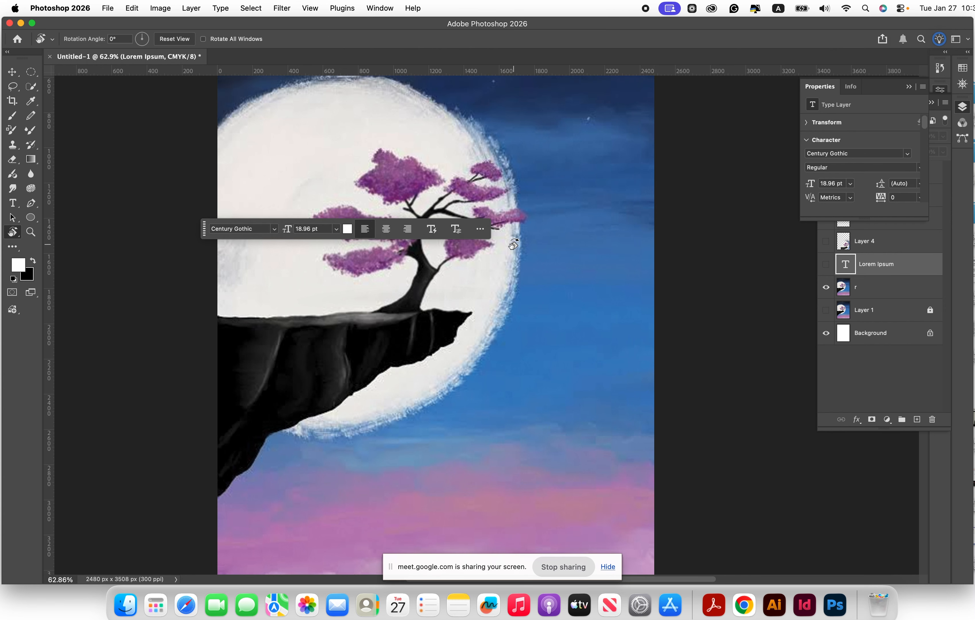
pyautogui.moveTo(508, 174); pyautogui.dragTo(372, 311)
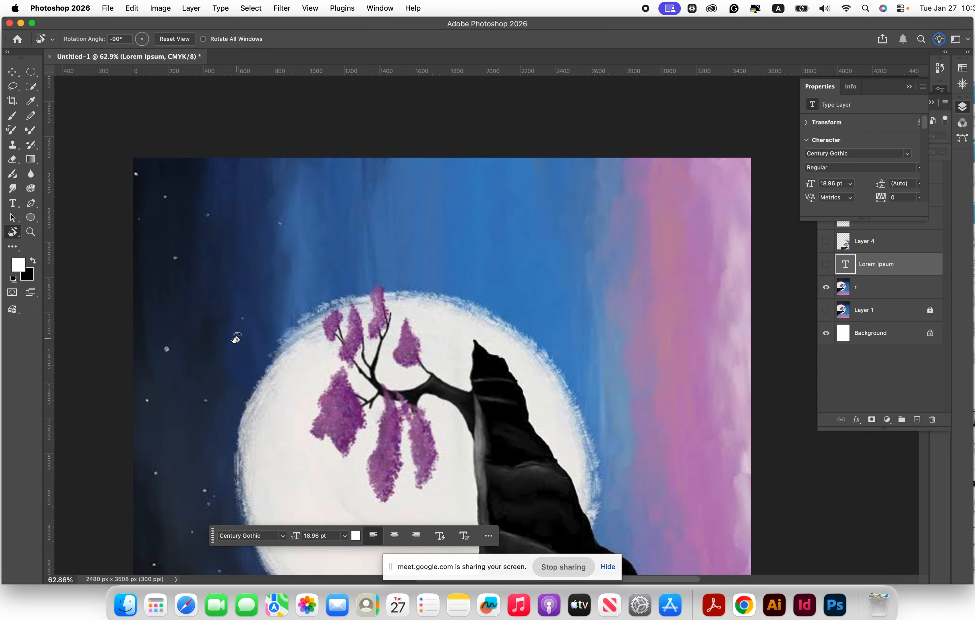
pyautogui.moveTo(235, 338); pyautogui.dragTo(475, 249)
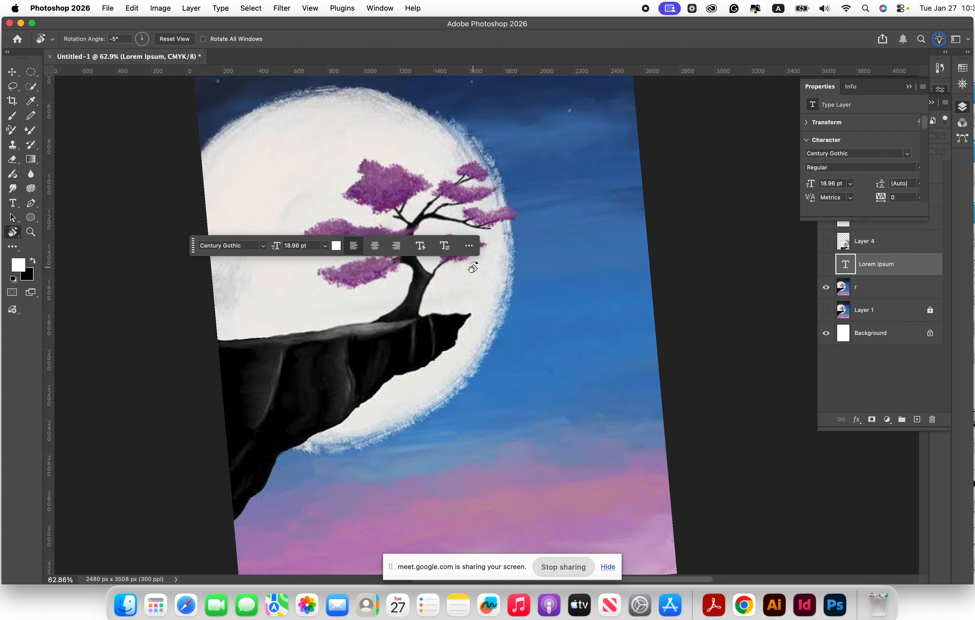
pyautogui.moveTo(473, 267)
pyautogui.mouseDown()
pyautogui.moveTo(508, 269)
pyautogui.moveTo(476, 265)
pyautogui.mouseUp()
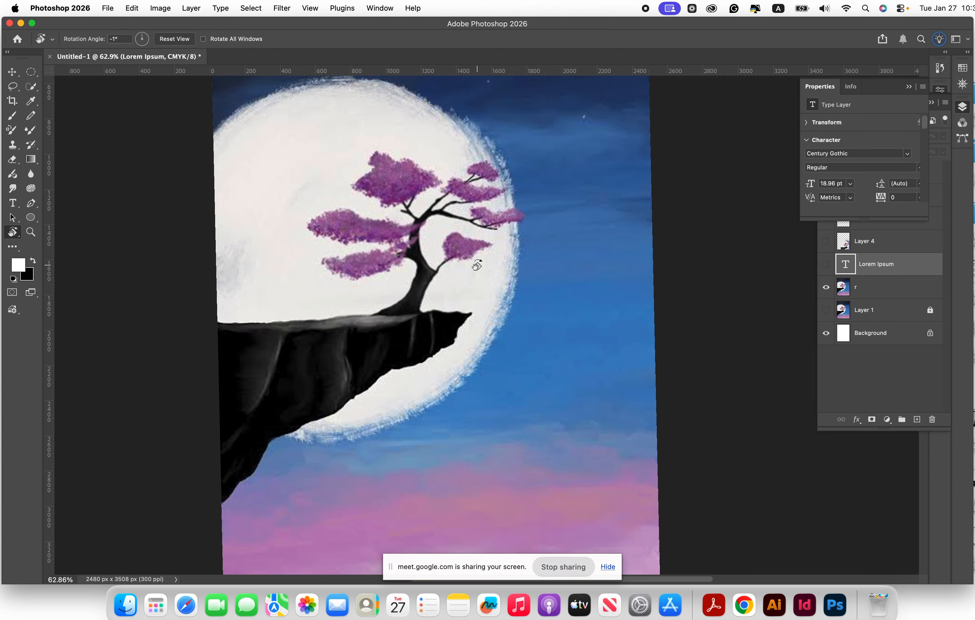
# Step: Zoom in on the tree trunk to 100%, zoom back out to 55.69%, and straighten the view rotation to 0°
pyautogui.click(30, 233)
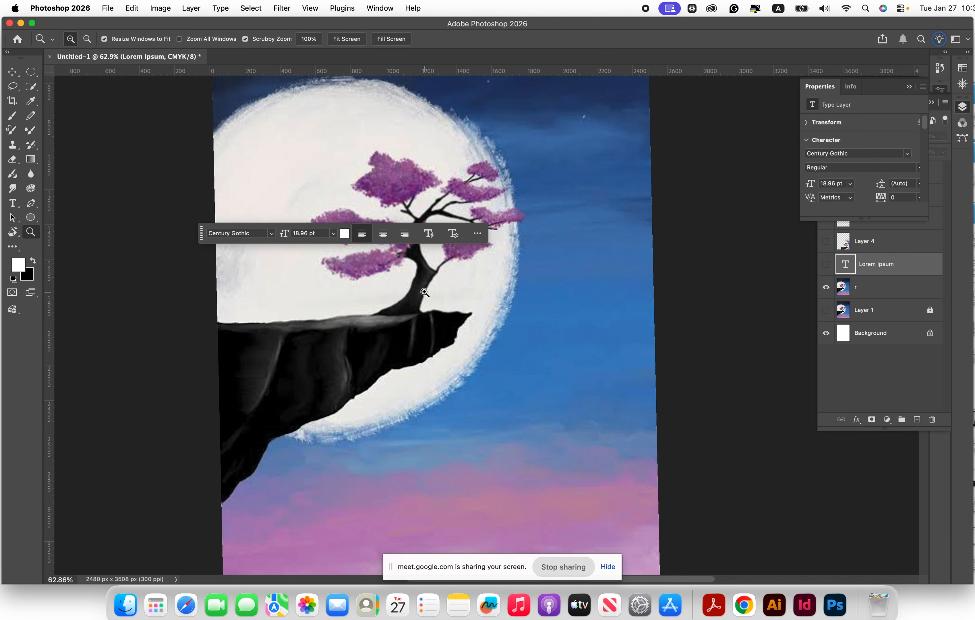
pyautogui.click(424, 293)
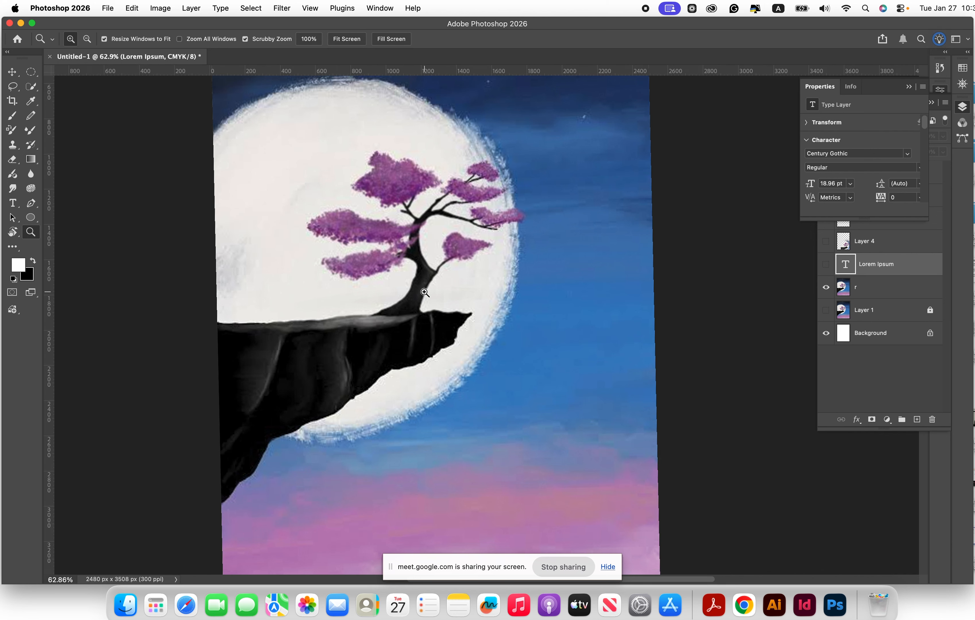
pyautogui.click(423, 293)
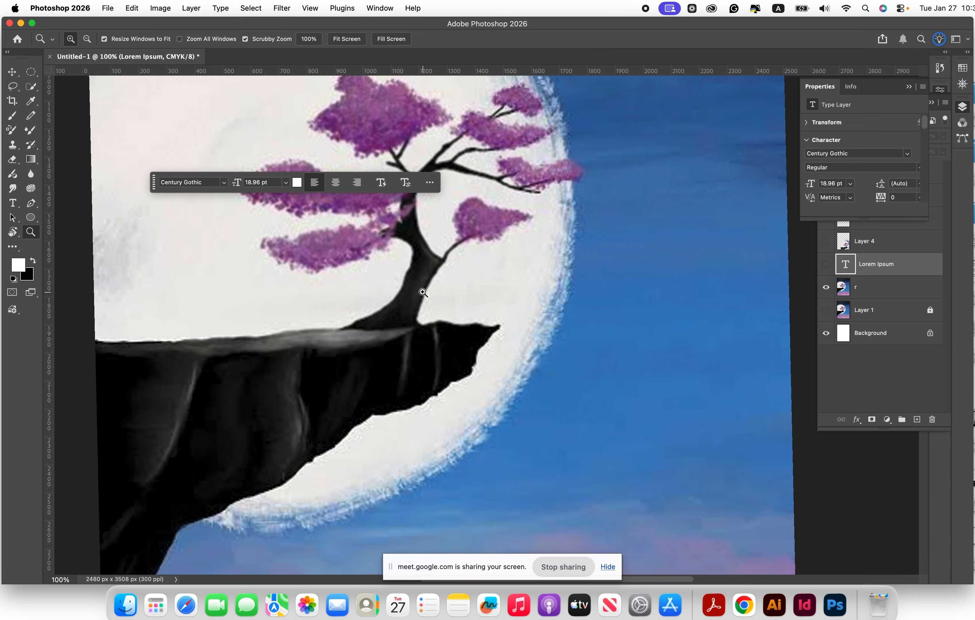
pyautogui.keyDown('alt'); pyautogui.click(431, 292); pyautogui.keyUp('alt')
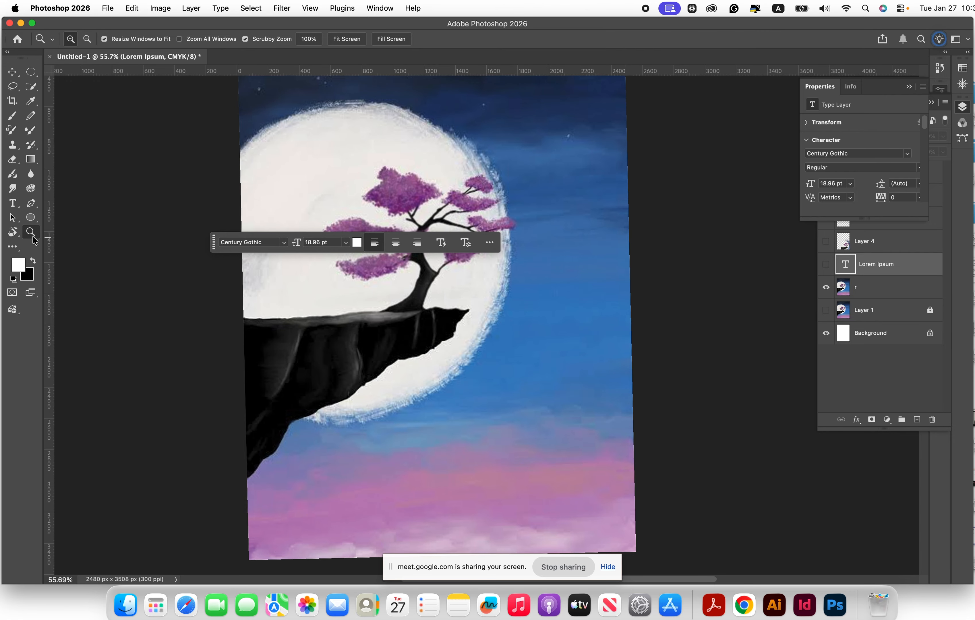
pyautogui.press('r')
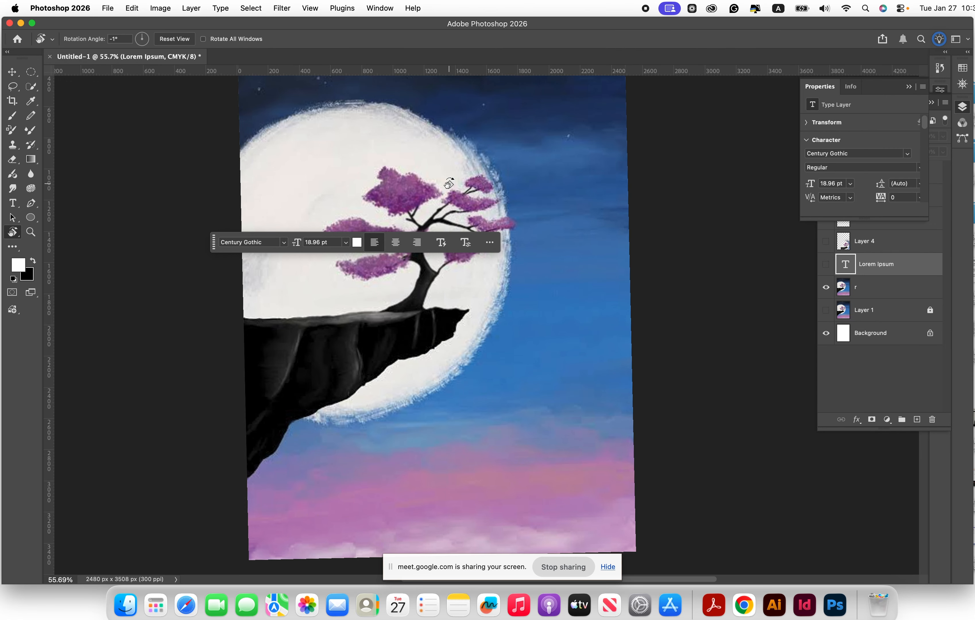
pyautogui.moveTo(451, 184); pyautogui.dragTo(451, 183)
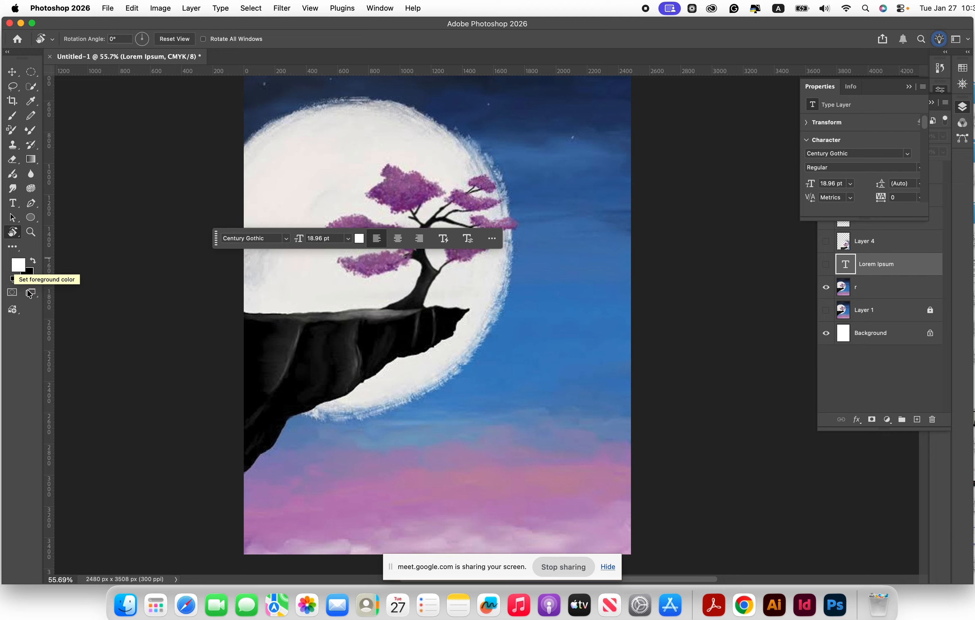
# Step: Set the foreground color to a muted brownish red
pyautogui.click(18, 271)
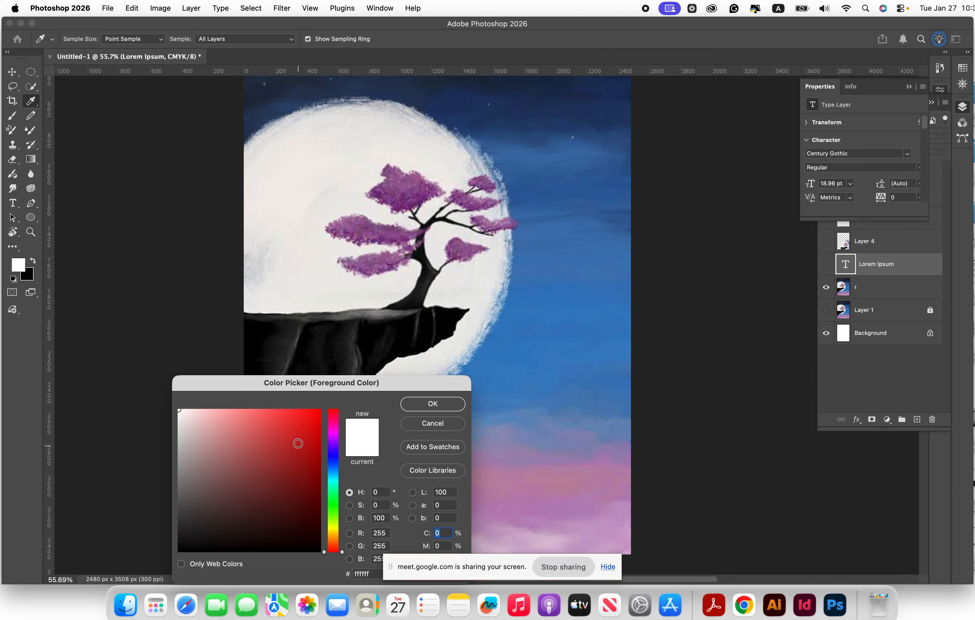
pyautogui.click(239, 469)
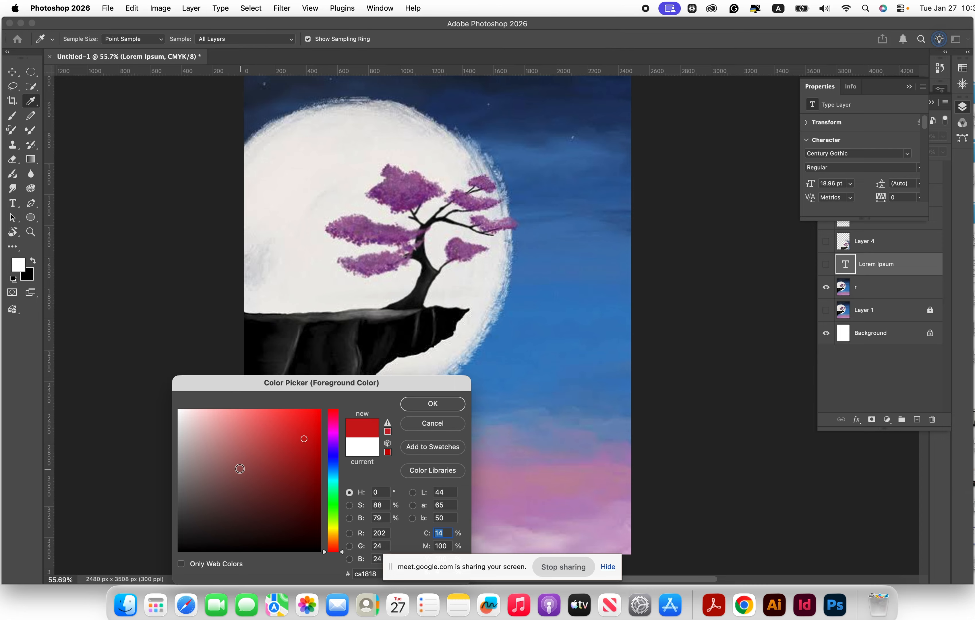
pyautogui.click(442, 407)
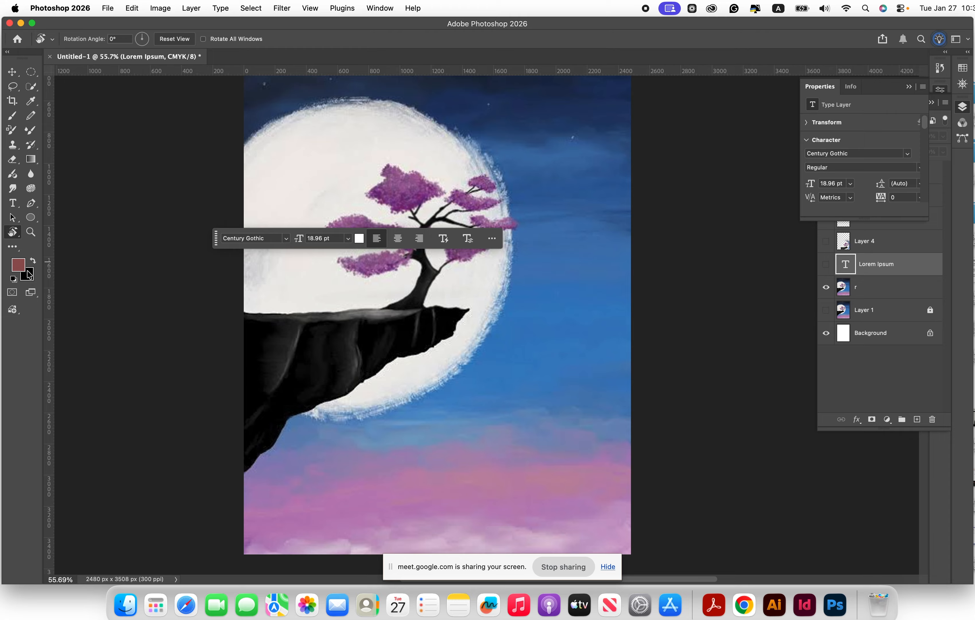
# Step: Set the background color to a dark green, then swap the foreground and background colors and swap them back
pyautogui.click(29, 276)
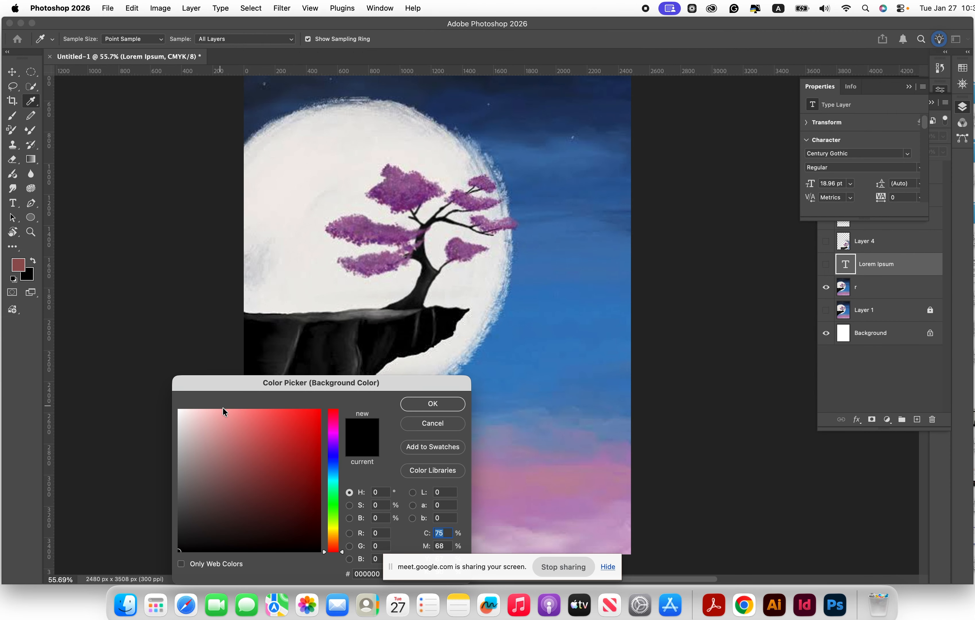
pyautogui.click(300, 457)
pyautogui.click(303, 492)
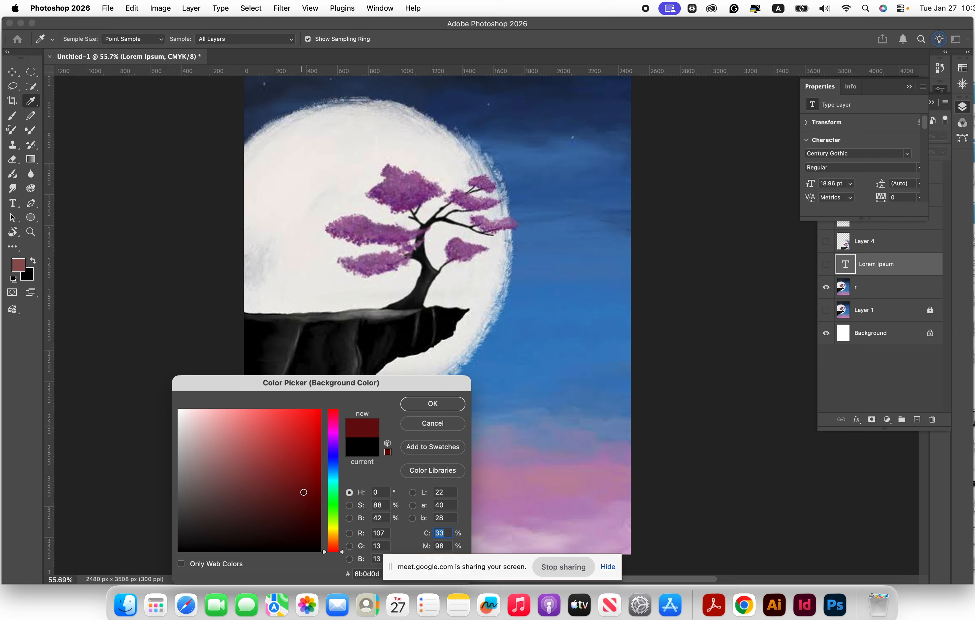
pyautogui.click(333, 487)
pyautogui.click(433, 404)
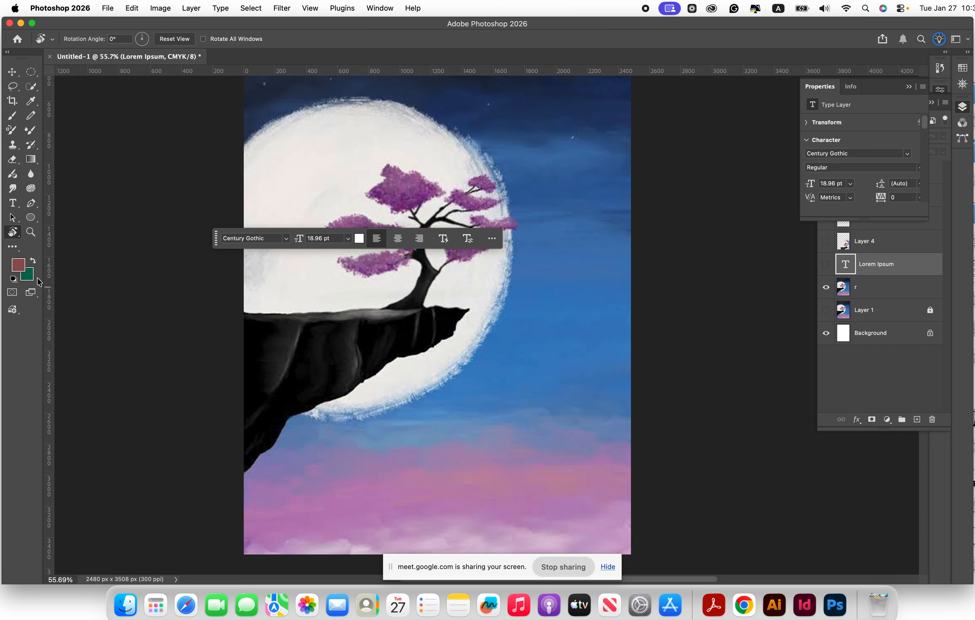
pyautogui.press('x')
pyautogui.press('x')
# Step: Enlarge the brush to 700 px and paint a brownish-red zigzag over the tree and lower sky on Layer 5
pyautogui.click(12, 115)
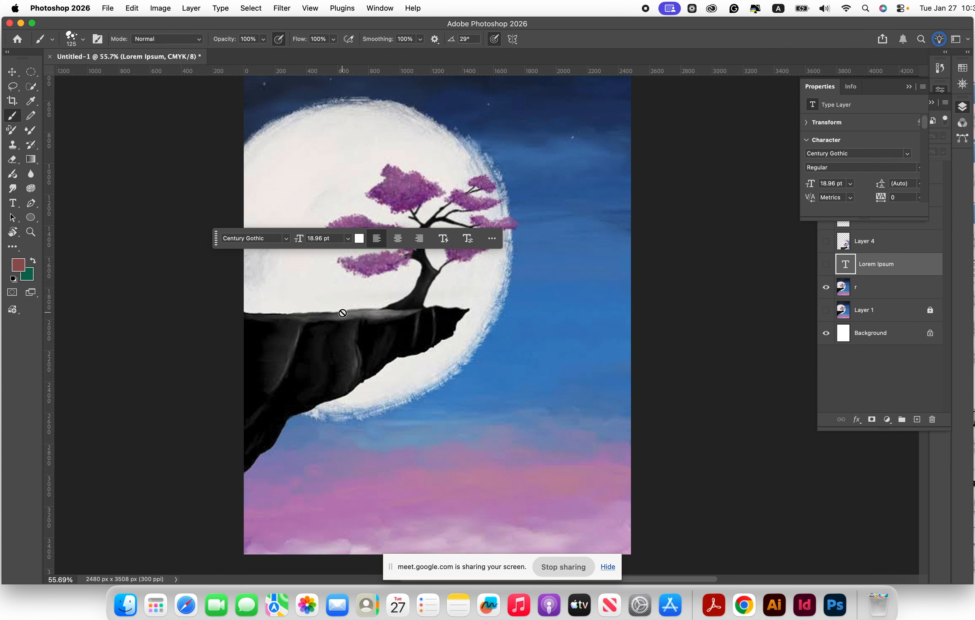
pyautogui.click(877, 246)
pyautogui.click(870, 287)
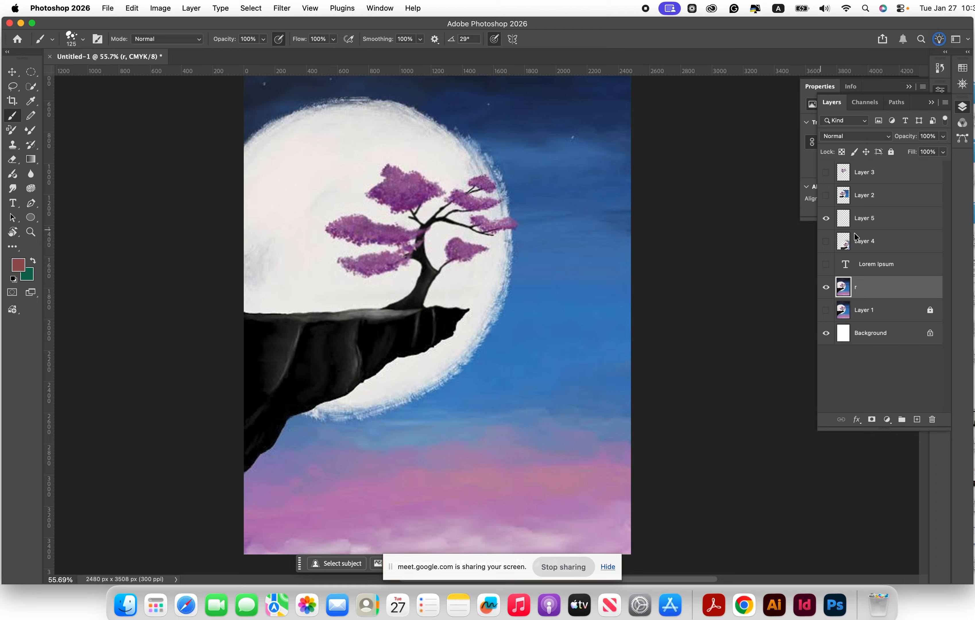
pyautogui.click(870, 219)
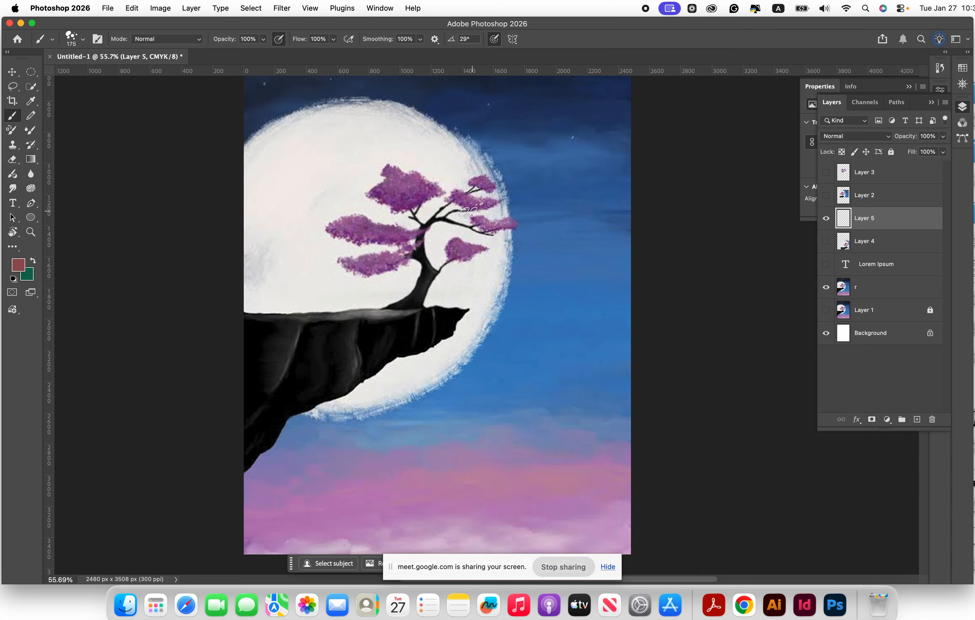
pyautogui.press(']')
pyautogui.press(']')
pyautogui.press(']')
pyautogui.press(']')
pyautogui.press(']')
pyautogui.press(']')
pyautogui.press(']')
pyautogui.moveTo(484, 191)
pyautogui.mouseDown()
pyautogui.moveTo(381, 262)
pyautogui.moveTo(531, 210)
pyautogui.moveTo(504, 276)
pyautogui.moveTo(561, 386)
pyautogui.moveTo(423, 485)
pyautogui.moveTo(326, 505)
pyautogui.mouseUp()
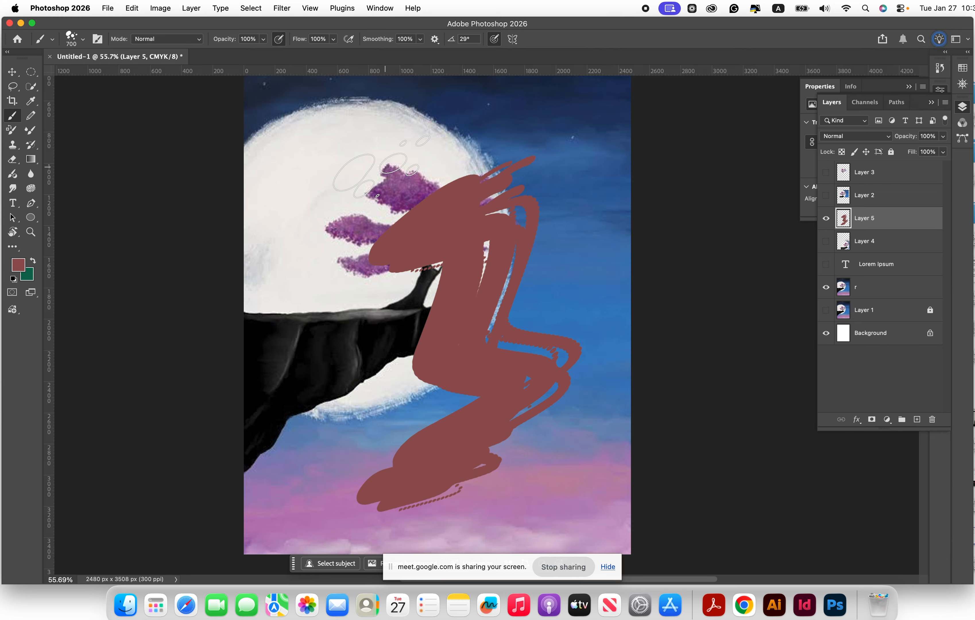
# Step: Swap the foreground and background colors and paint broad green strokes across the moon, cliff and lower sky on Layer 5
pyautogui.press('x')
pyautogui.moveTo(287, 221)
pyautogui.mouseDown()
pyautogui.moveTo(406, 243)
pyautogui.moveTo(413, 385)
pyautogui.moveTo(323, 444)
pyautogui.mouseUp()
pyautogui.moveTo(293, 491)
pyautogui.mouseDown()
pyautogui.moveTo(439, 491)
pyautogui.moveTo(335, 496)
pyautogui.moveTo(594, 480)
pyautogui.moveTo(508, 420)
pyautogui.moveTo(585, 360)
pyautogui.mouseUp()
pyautogui.moveTo(430, 329); pyautogui.dragTo(481, 309)
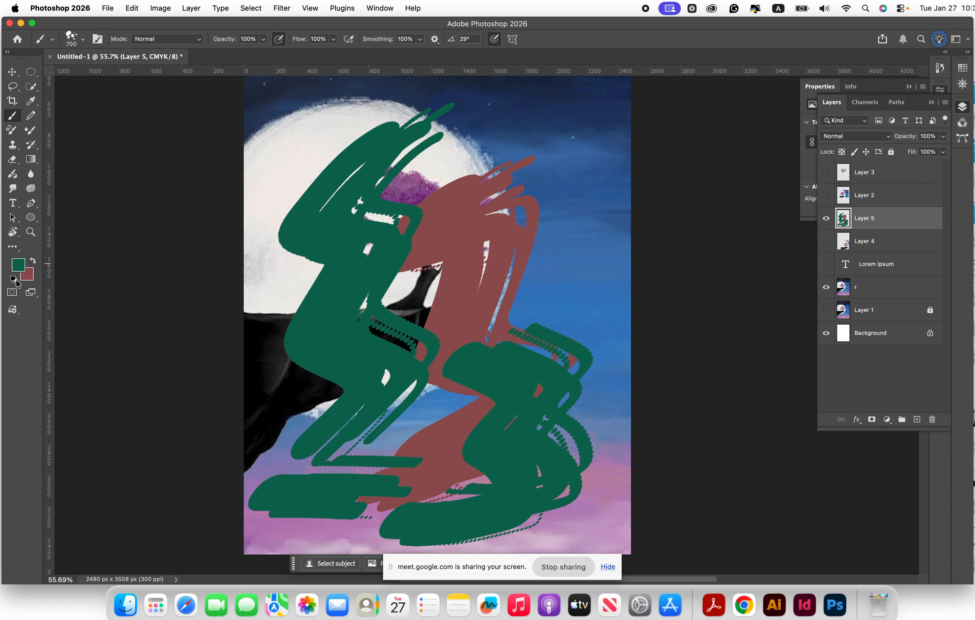
# Step: Swap the two colors back and forth once more, then delete Layer 5 with its painted strokes
pyautogui.click(34, 264)
pyautogui.click(34, 265)
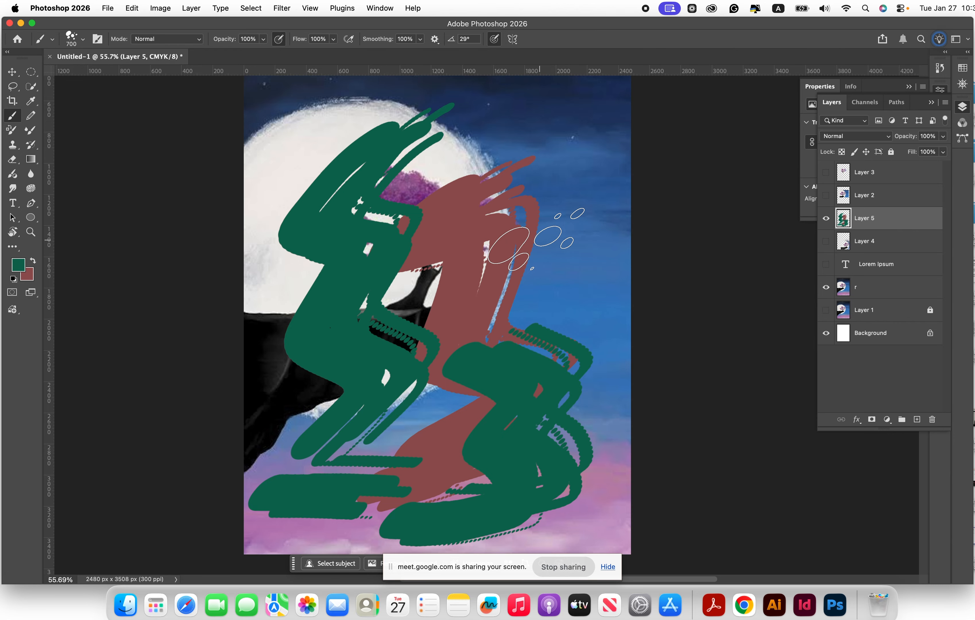
pyautogui.scroll(1, 528, 241)
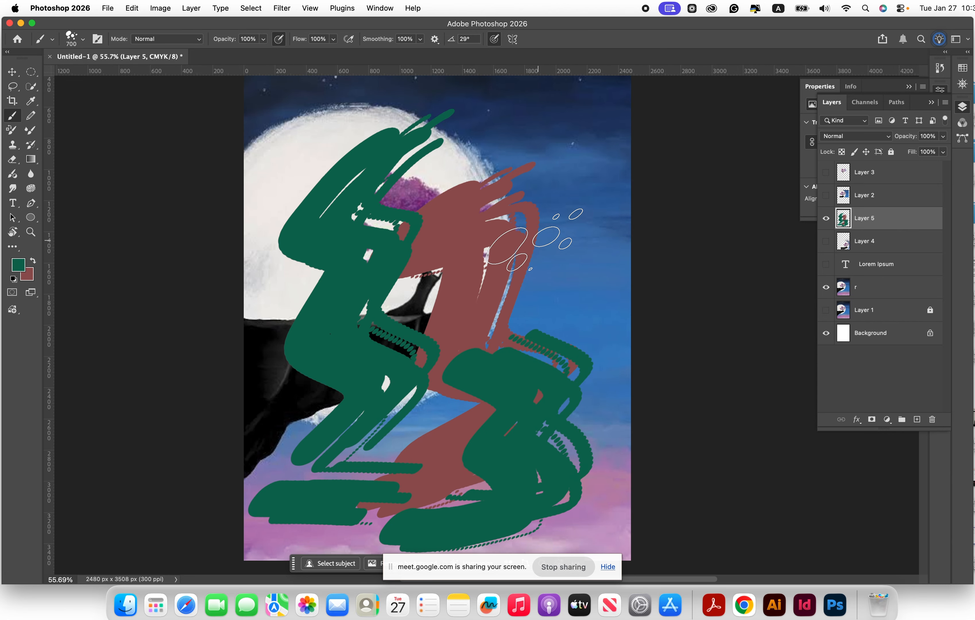
pyautogui.click(11, 72)
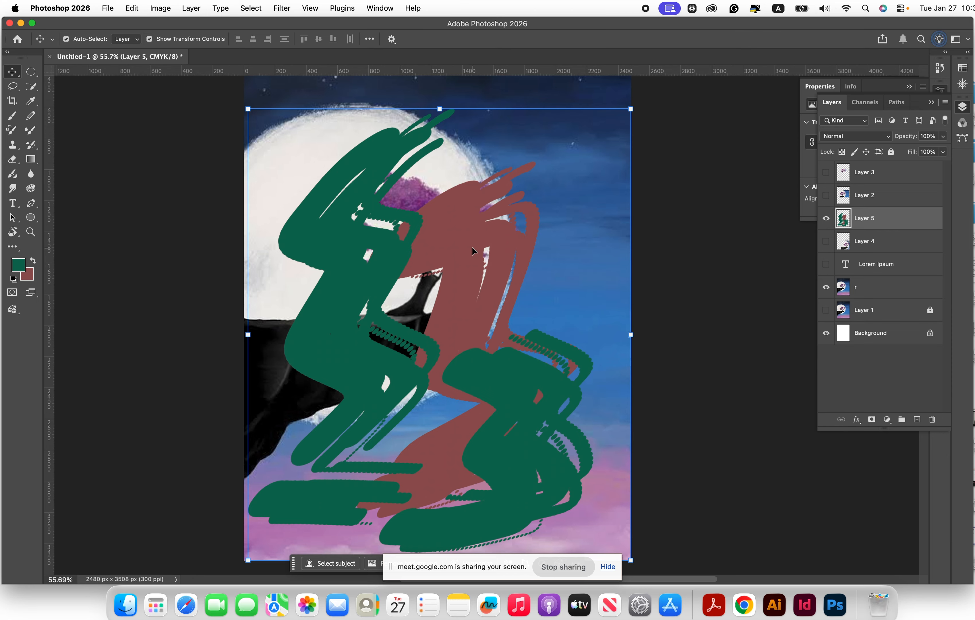
pyautogui.press('Delete')
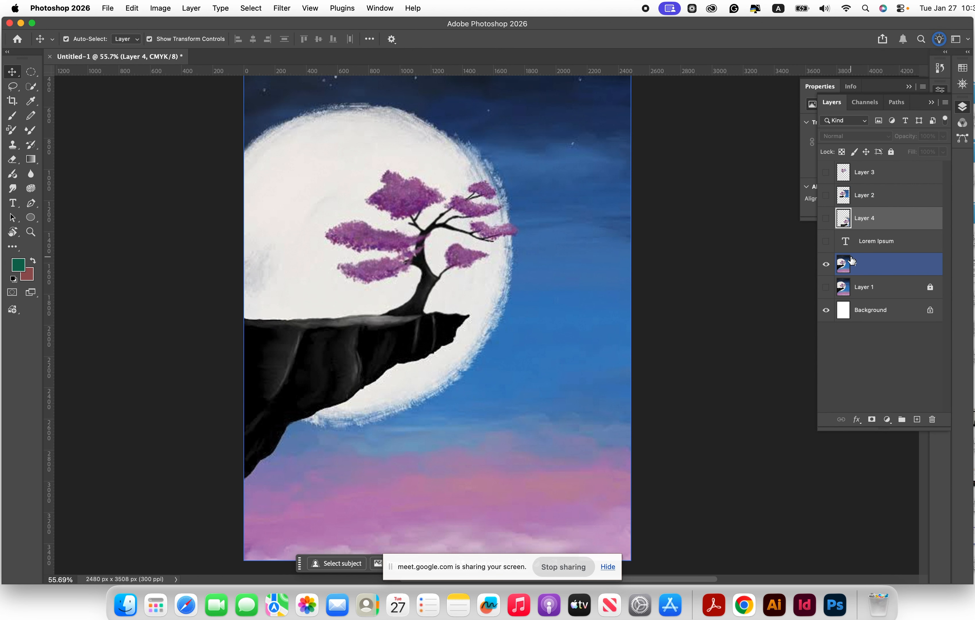
# Step: Delete the Lorem Ipsum text layer, Layer 4, Layer 2 and Layer 3
pyautogui.click(868, 243)
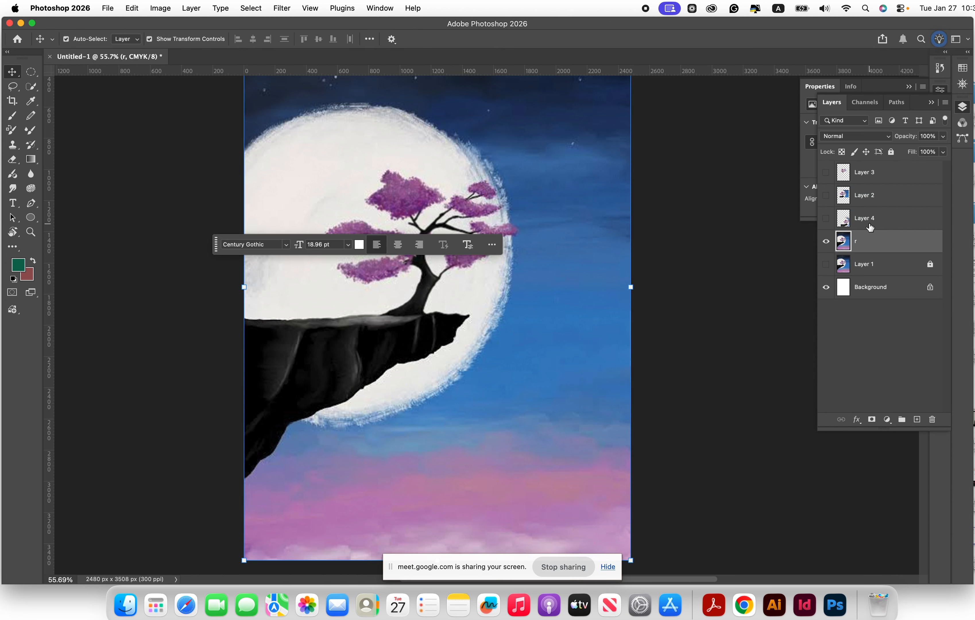
pyautogui.keyDown('shift'); pyautogui.click(852, 221); pyautogui.keyUp('shift')
pyautogui.press('Delete')
pyautogui.click(875, 199)
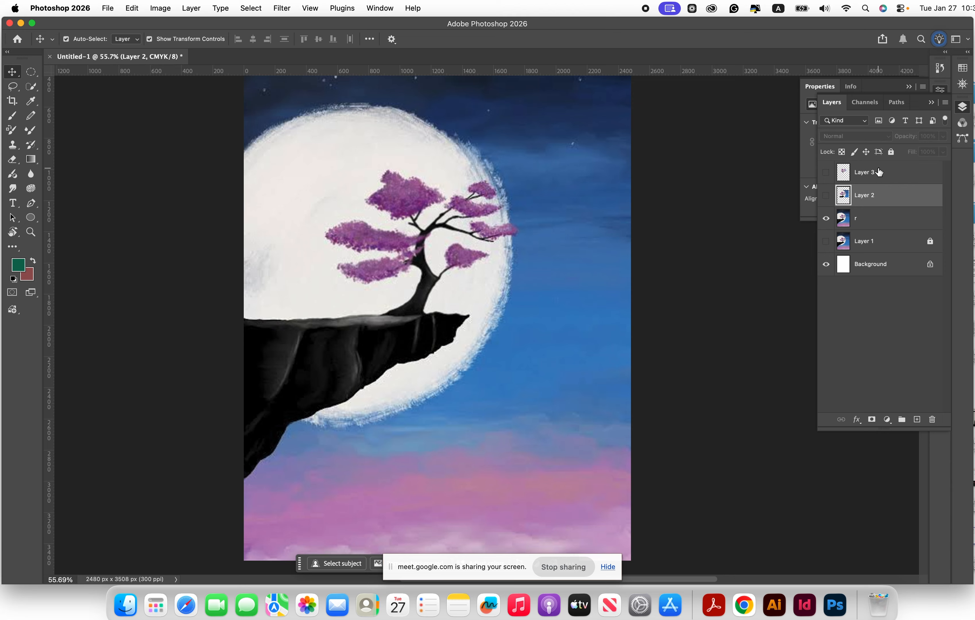
pyautogui.keyDown('shift'); pyautogui.click(874, 173); pyautogui.keyUp('shift')
pyautogui.press('Delete')
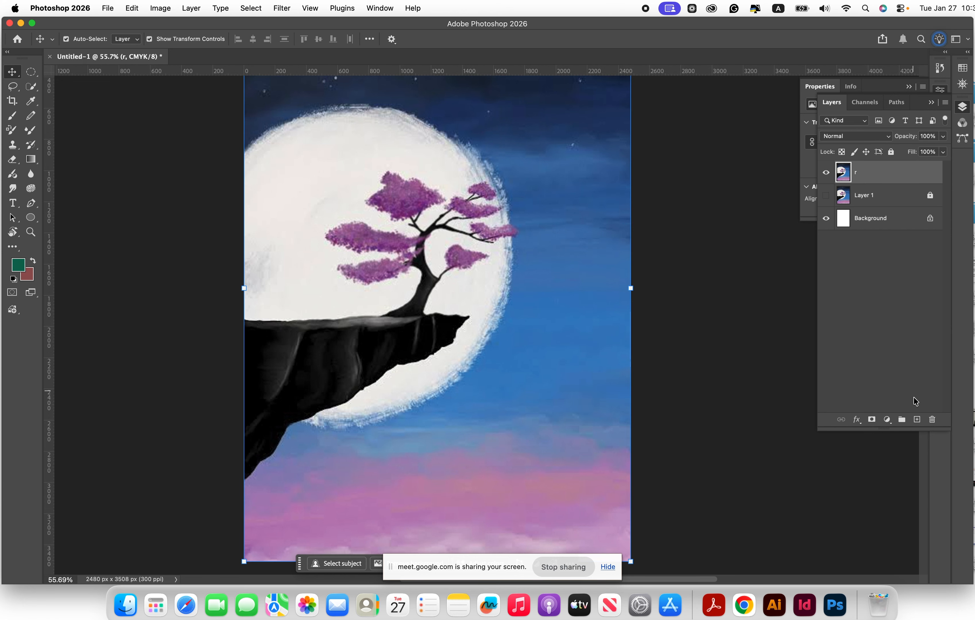
# Step: Add a new empty layer above the painting layer r and name it BG
pyautogui.click(917, 420)
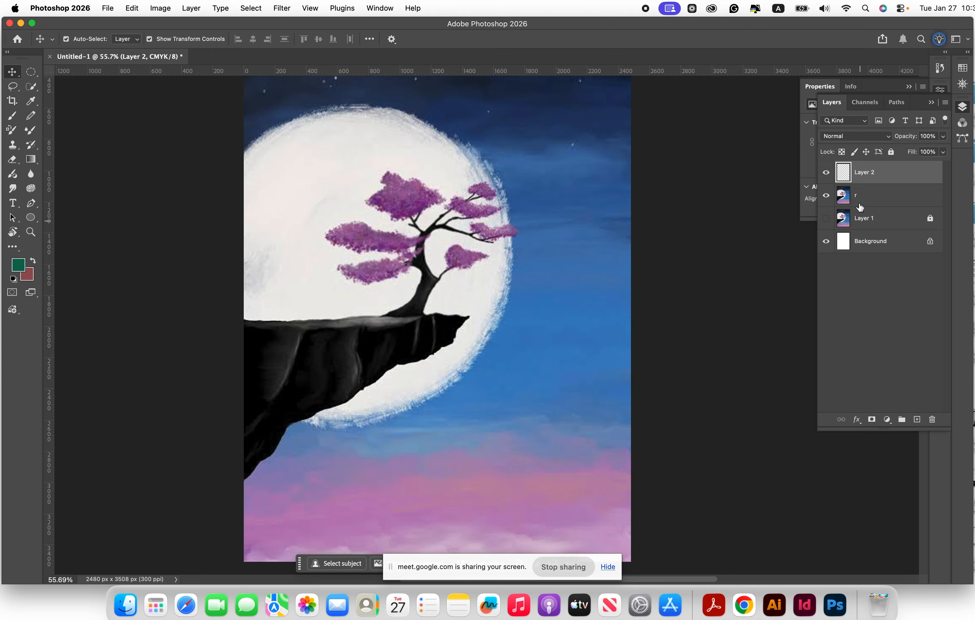
pyautogui.doubleClick(863, 172)
pyautogui.press('BackSpace')
pyautogui.press('Return')
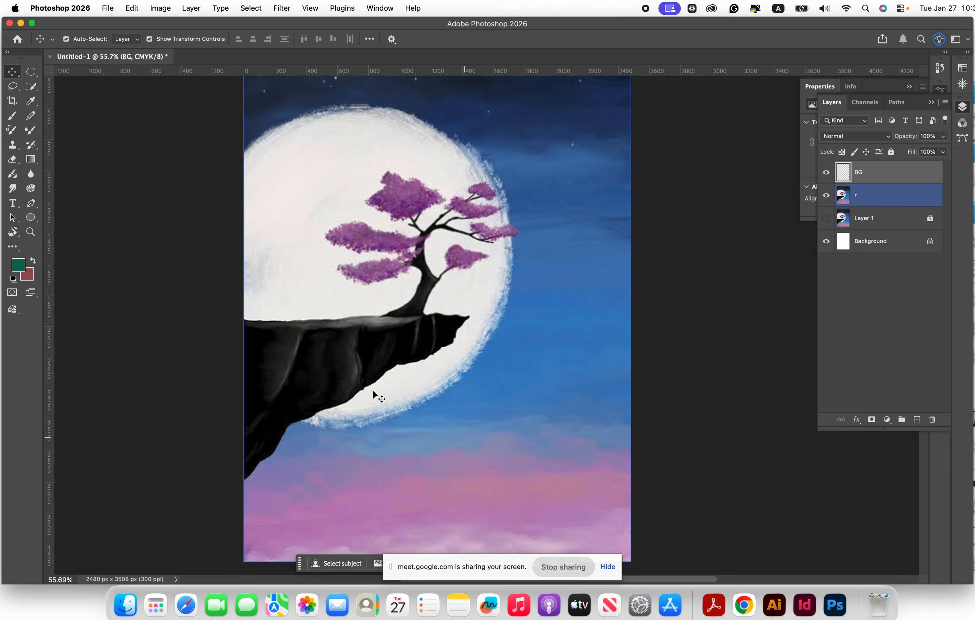
# Step: Enlarge the brush preset list and choose the Watercolor Build Up brush from the Imad_brushset0 set for the Brush tool
pyautogui.click(12, 115)
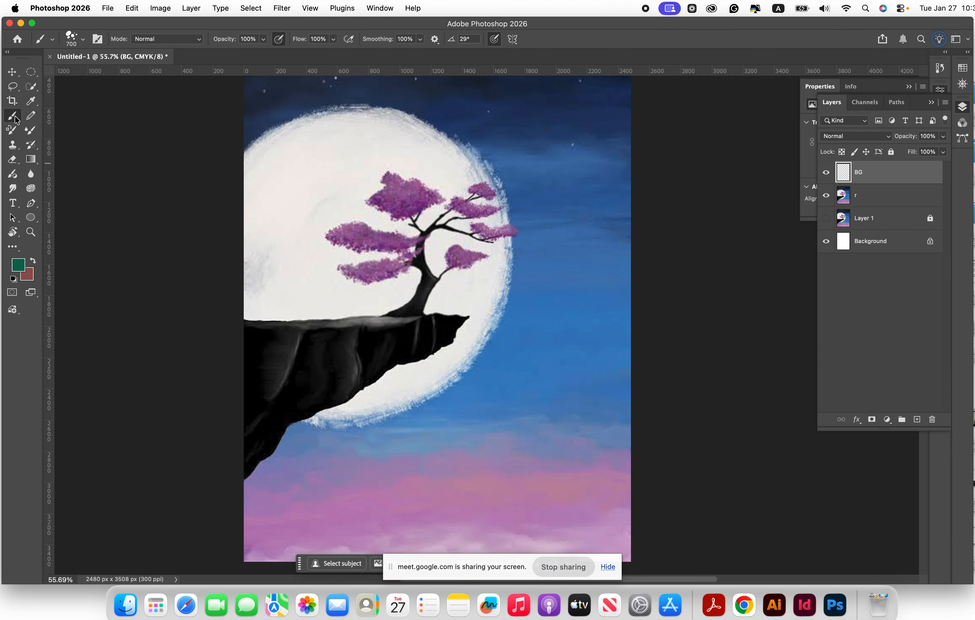
pyautogui.click(81, 40)
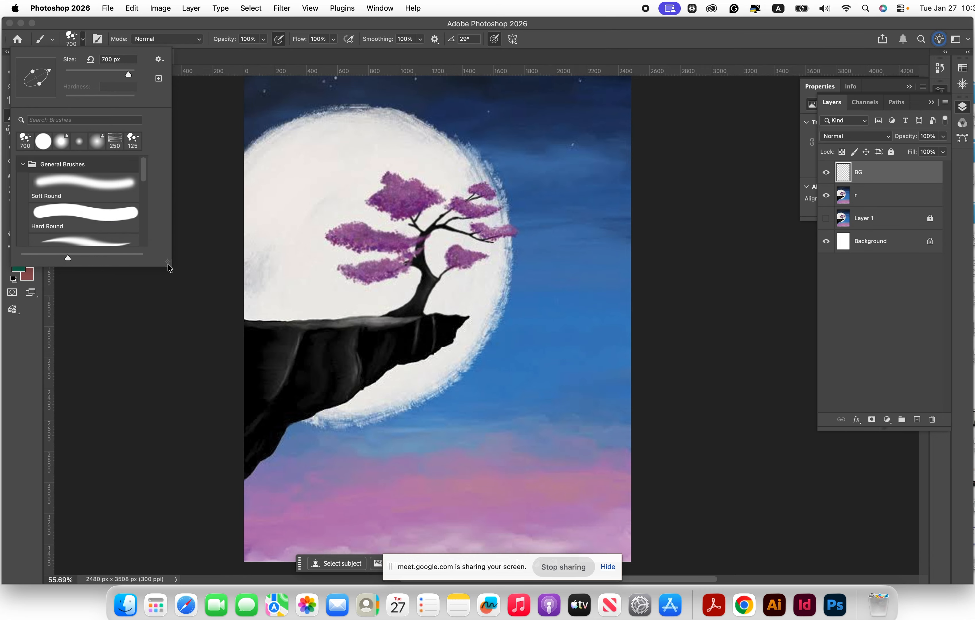
pyautogui.moveTo(165, 265)
pyautogui.mouseDown()
pyautogui.moveTo(157, 448)
pyautogui.moveTo(166, 494)
pyautogui.mouseUp()
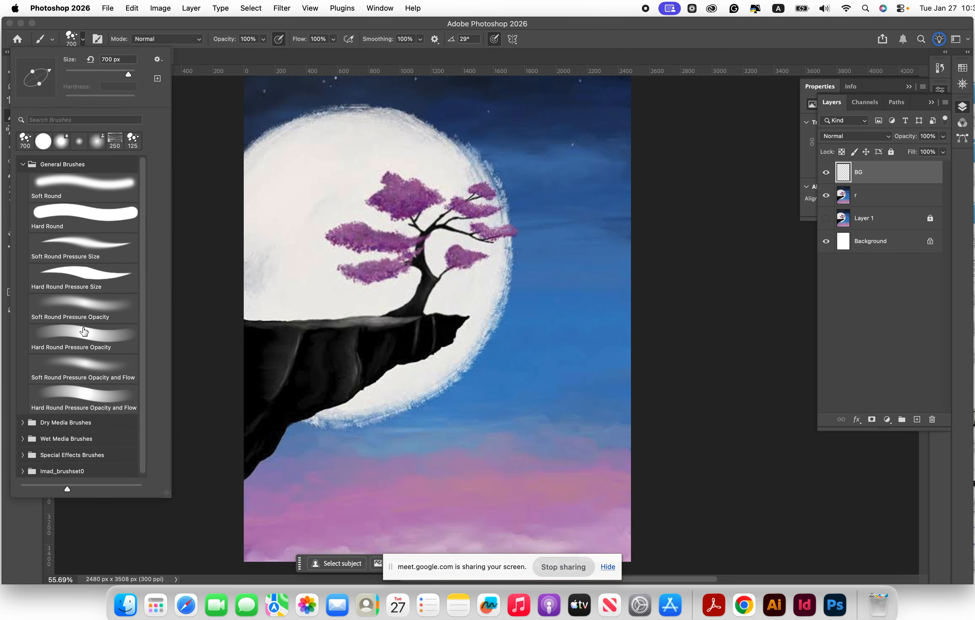
pyautogui.click(22, 164)
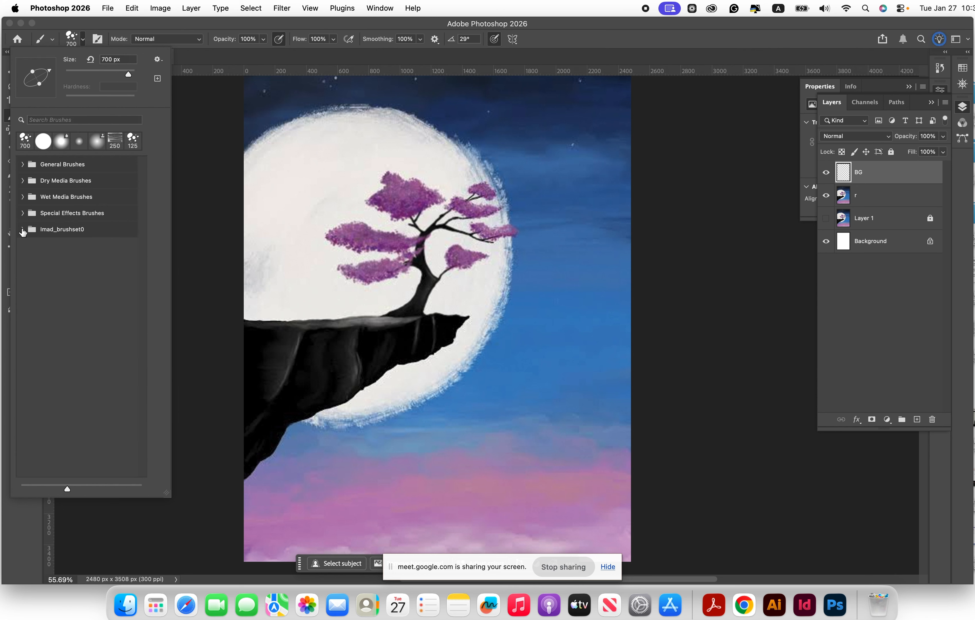
pyautogui.click(23, 232)
pyautogui.scroll(-5, 57, 294)
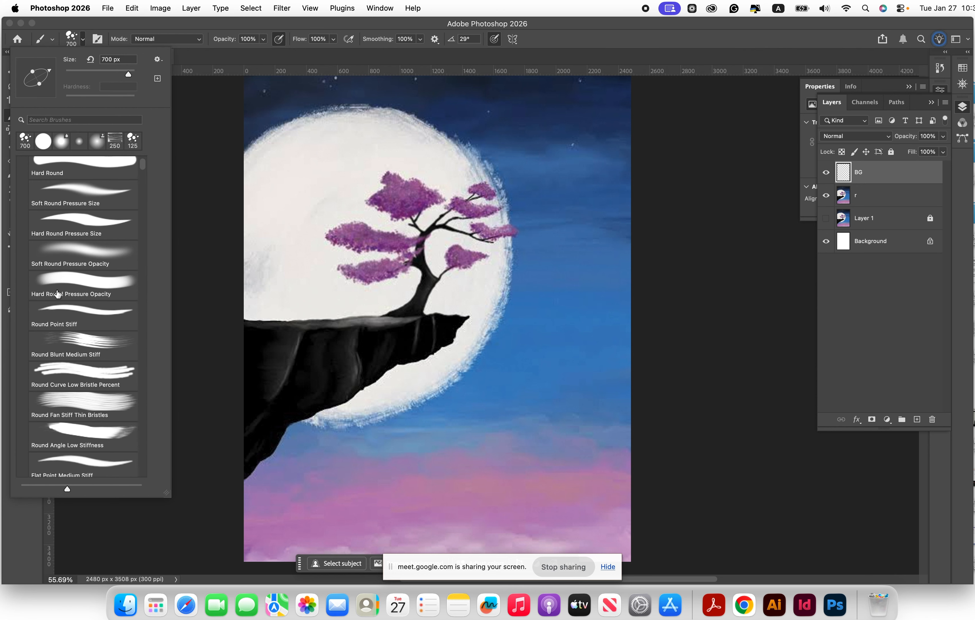
pyautogui.scroll(-5, 57, 293)
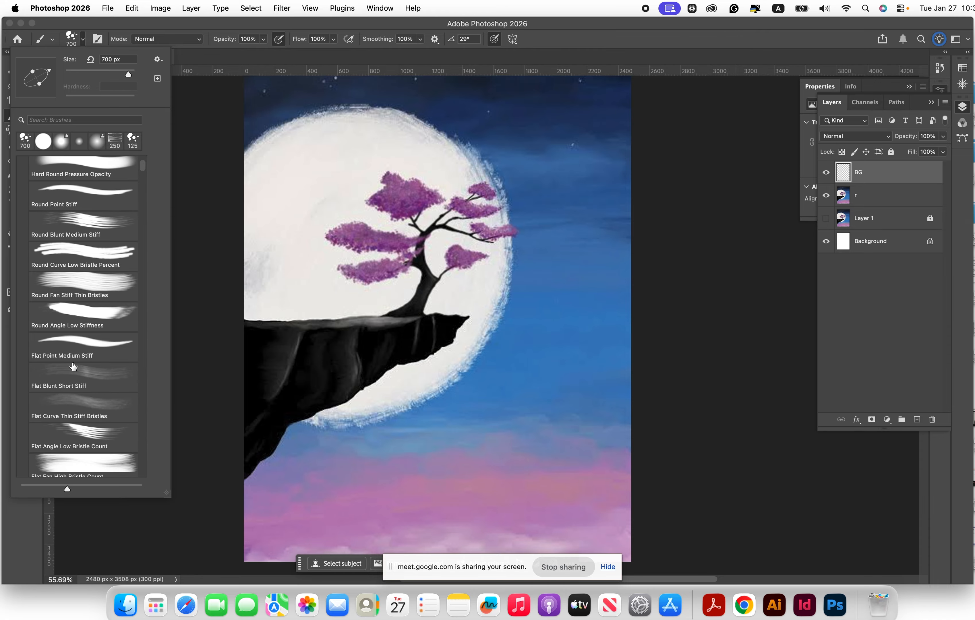
pyautogui.scroll(-10, 74, 366)
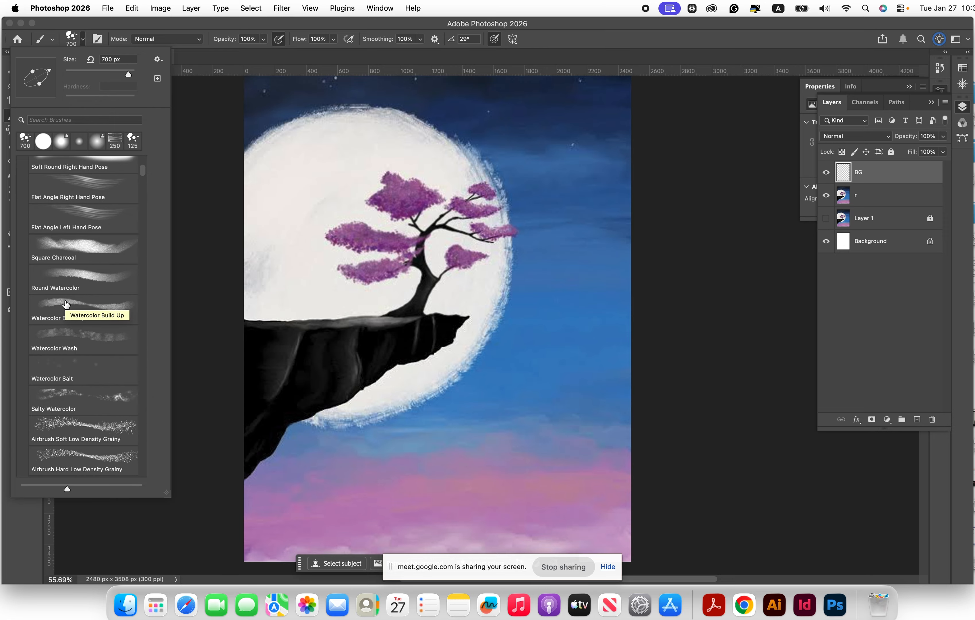
pyautogui.click(66, 303)
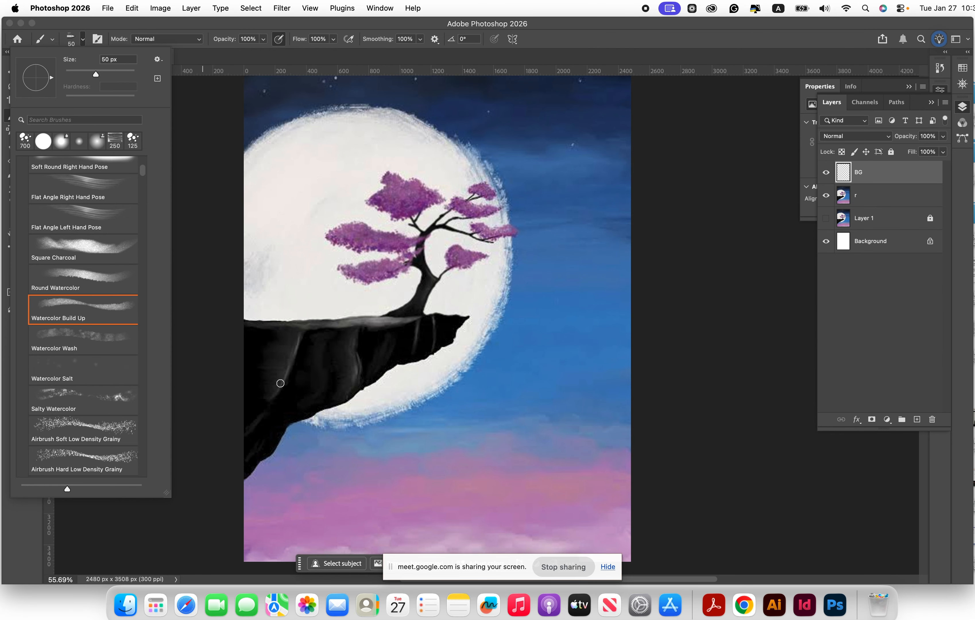
# Step: Paint a thin green zigzag with the 50 px brush across the pink lower sky on the BG layer
pyautogui.click(467, 484)
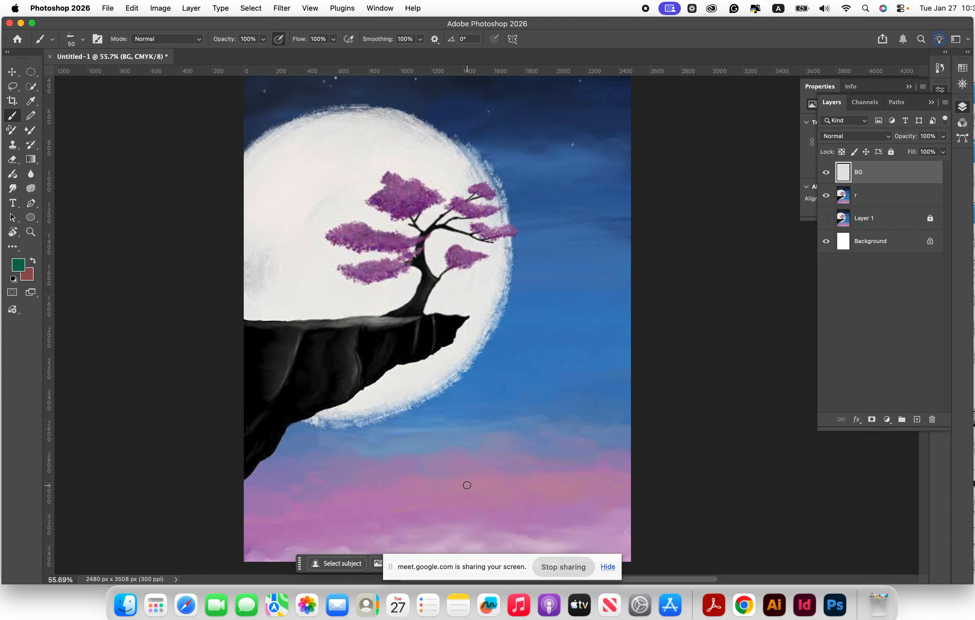
pyautogui.moveTo(359, 487); pyautogui.dragTo(585, 491)
pyautogui.moveTo(529, 506)
pyautogui.mouseDown()
pyautogui.moveTo(488, 503)
pyautogui.moveTo(446, 522)
pyautogui.mouseUp()
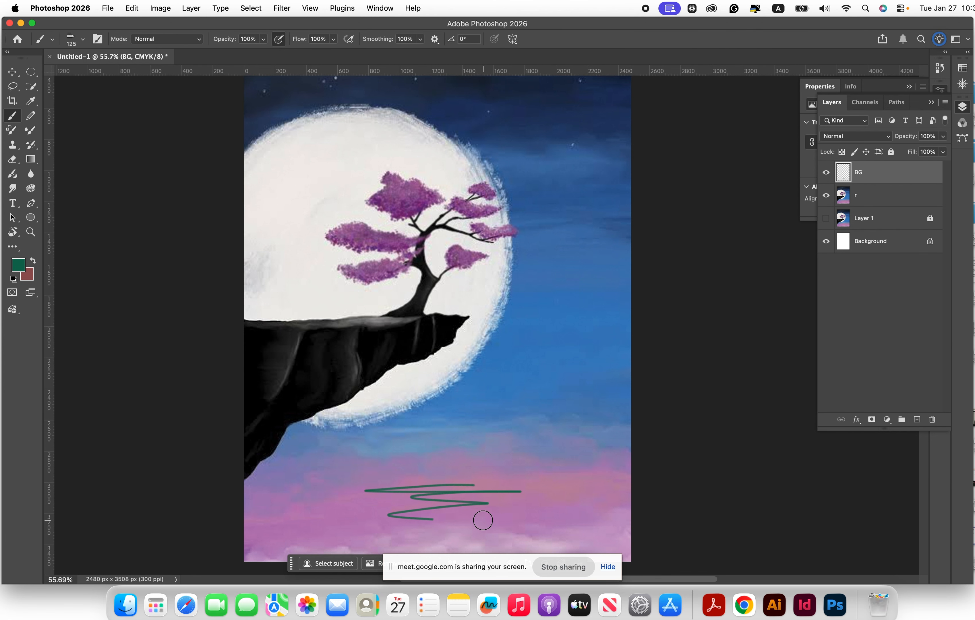
# Step: Enlarge the brush to 300 px and paint broad green strokes over the thin zigzag on the BG layer
pyautogui.press(']')
pyautogui.press(']')
pyautogui.press(']')
pyautogui.press(']')
pyautogui.press(']')
pyautogui.moveTo(511, 483)
pyautogui.mouseDown()
pyautogui.moveTo(583, 469)
pyautogui.moveTo(426, 494)
pyautogui.mouseUp()
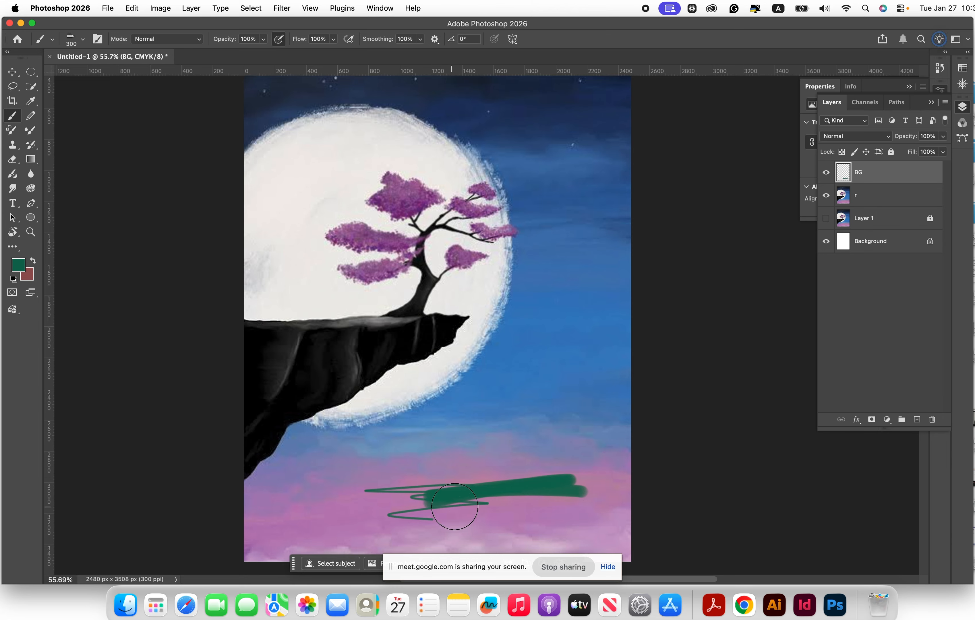
pyautogui.moveTo(586, 451)
pyautogui.mouseDown()
pyautogui.moveTo(457, 505)
pyautogui.moveTo(593, 462)
pyautogui.moveTo(445, 478)
pyautogui.moveTo(515, 478)
pyautogui.mouseUp()
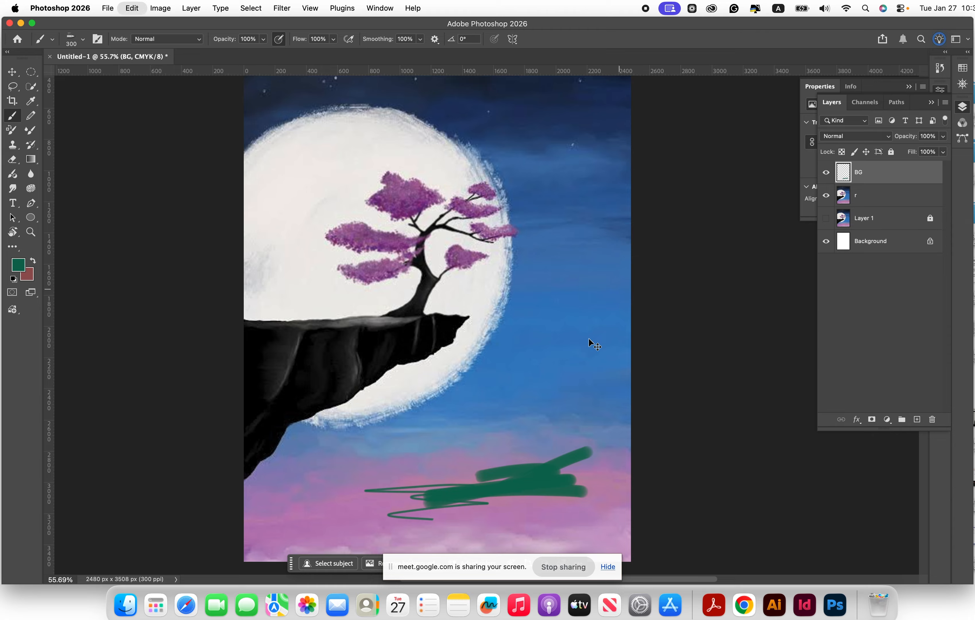
# Step: Undo the green strokes painted on the BG layer
pyautogui.press('super+z')
pyautogui.press('super+z')
pyautogui.press('super+z')
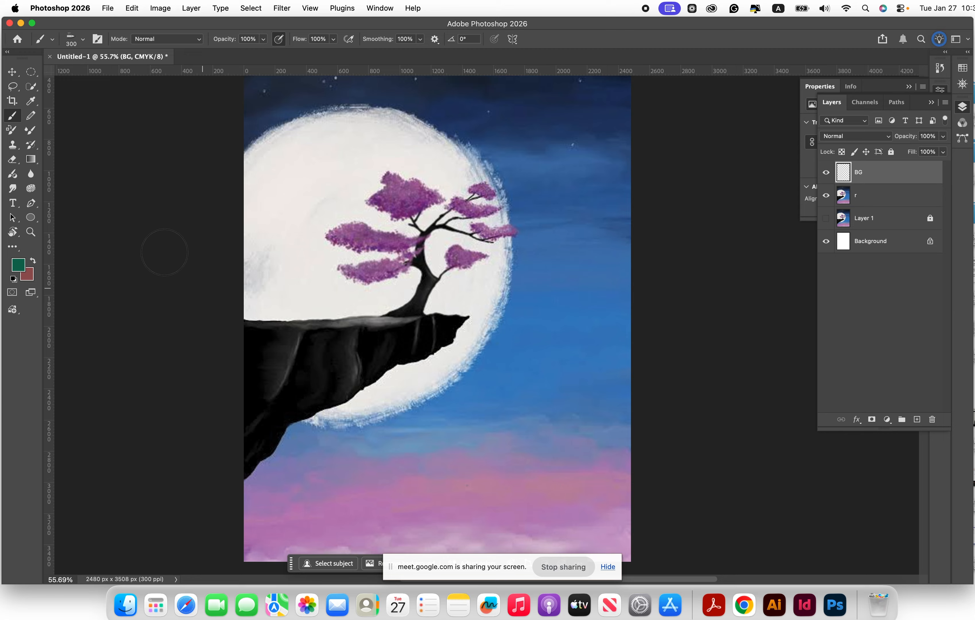
# Step: Try the Scattered Maple Leaves brush with a small green stamp on the pink lower sky, and undo it
pyautogui.click(83, 40)
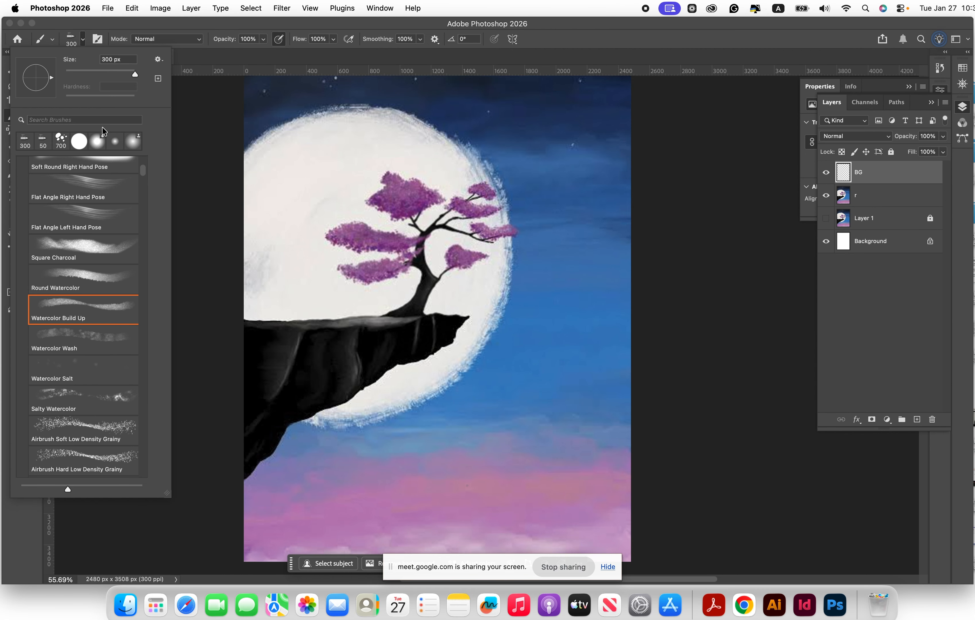
pyautogui.scroll(-5, 94, 306)
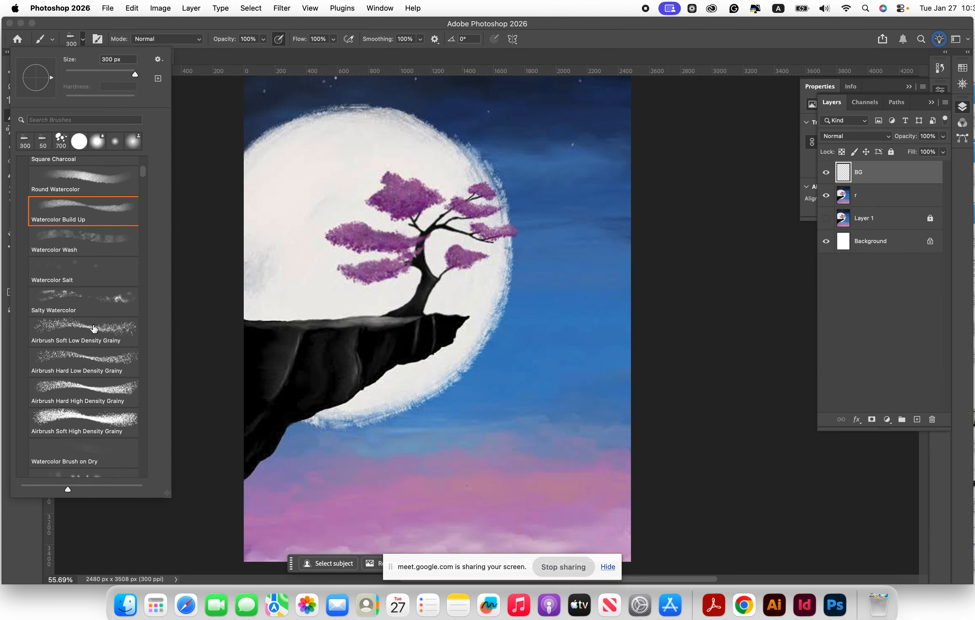
pyautogui.scroll(-8, 89, 345)
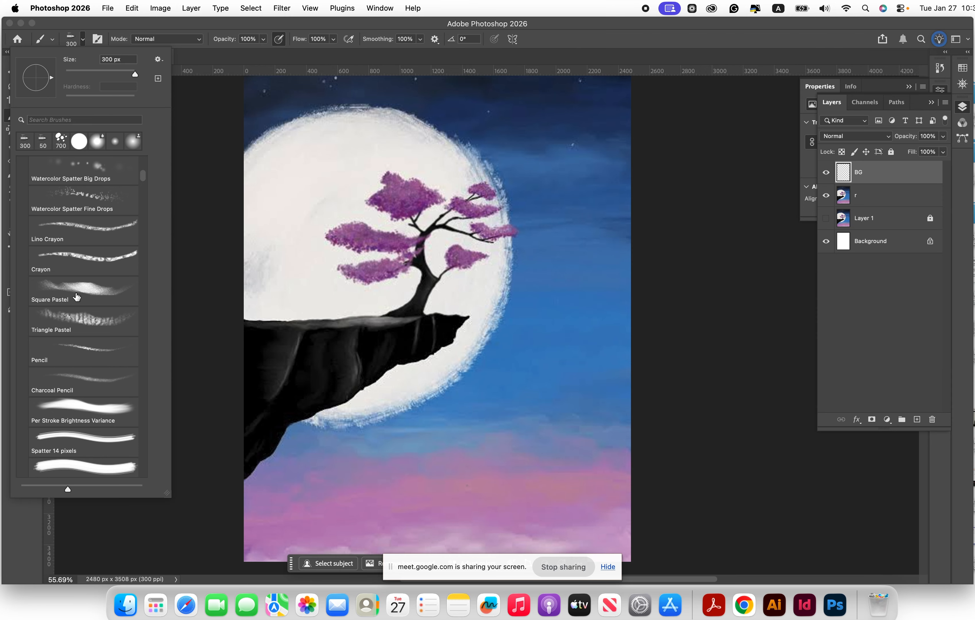
pyautogui.scroll(-4, 78, 303)
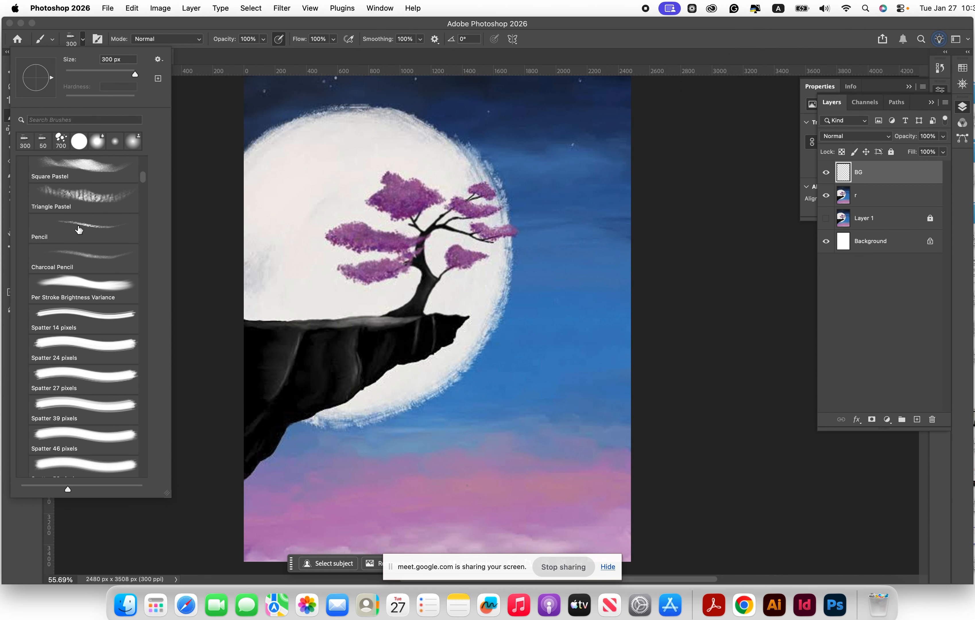
pyautogui.scroll(-5, 123, 293)
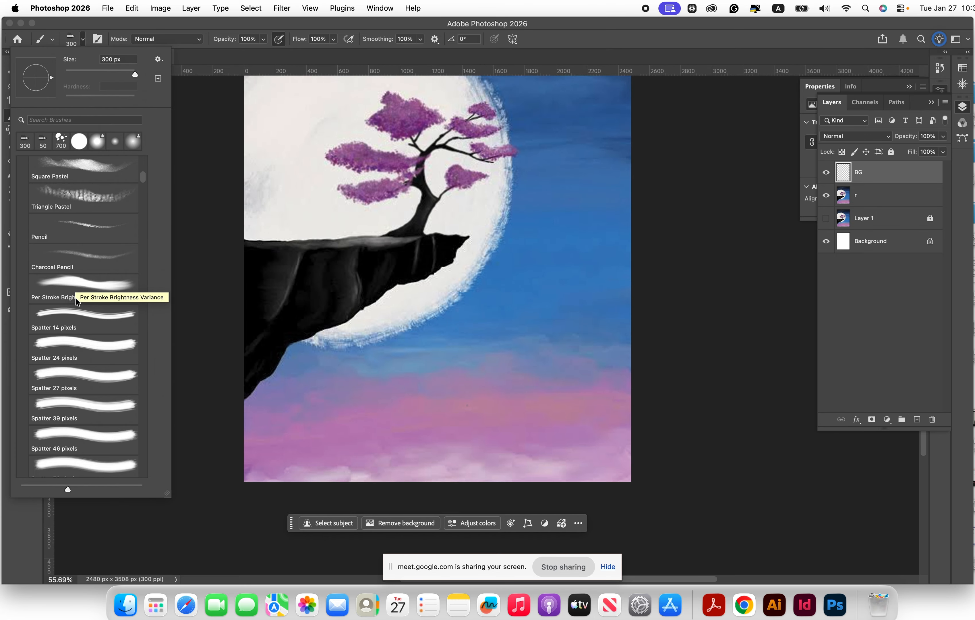
pyautogui.scroll(1, 65, 342)
pyautogui.scroll(3, 312, 322)
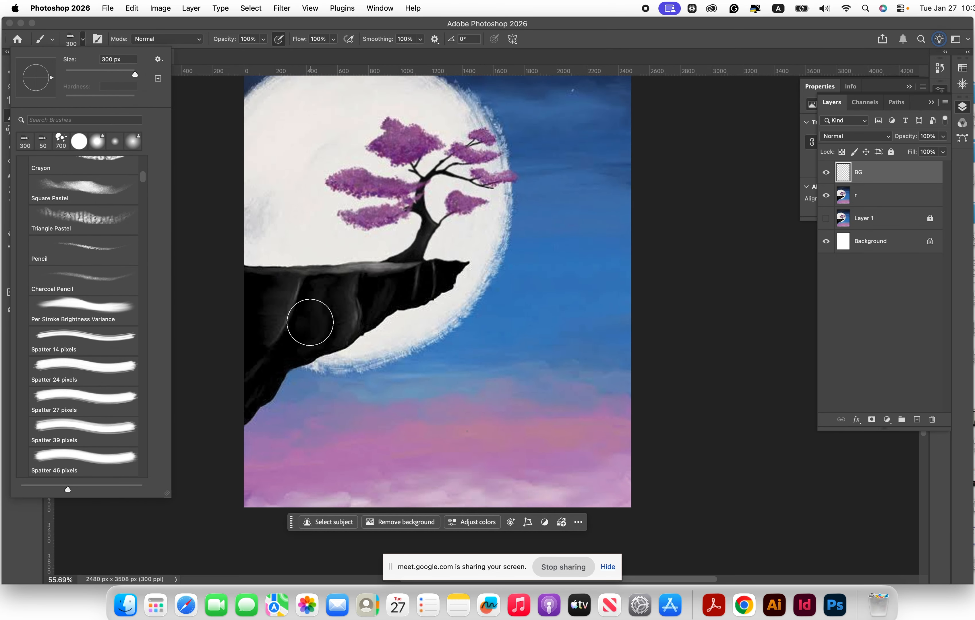
pyautogui.scroll(-4, 72, 329)
pyautogui.scroll(-12, 72, 330)
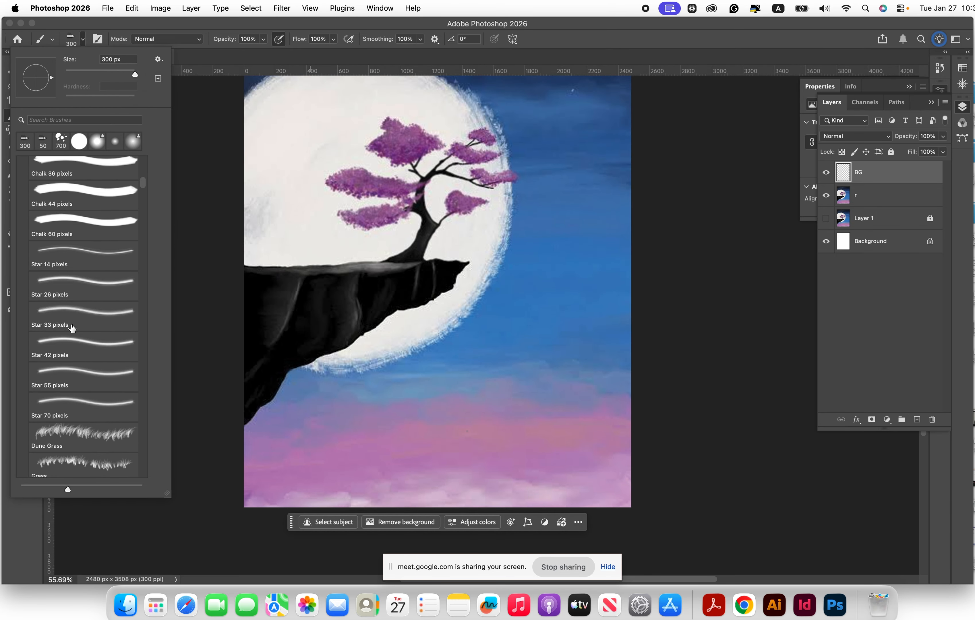
pyautogui.scroll(-2, 72, 328)
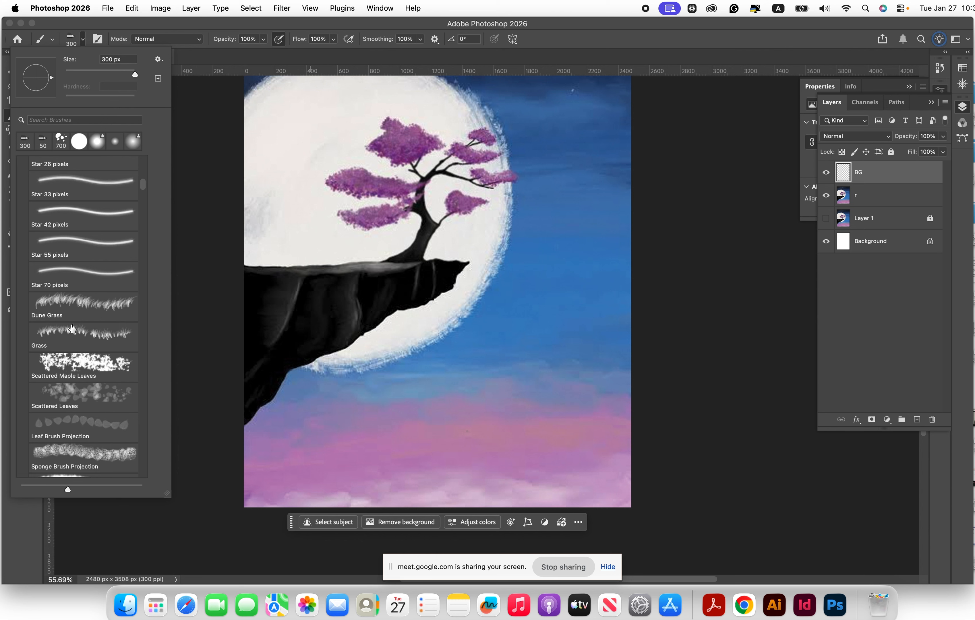
pyautogui.click(93, 366)
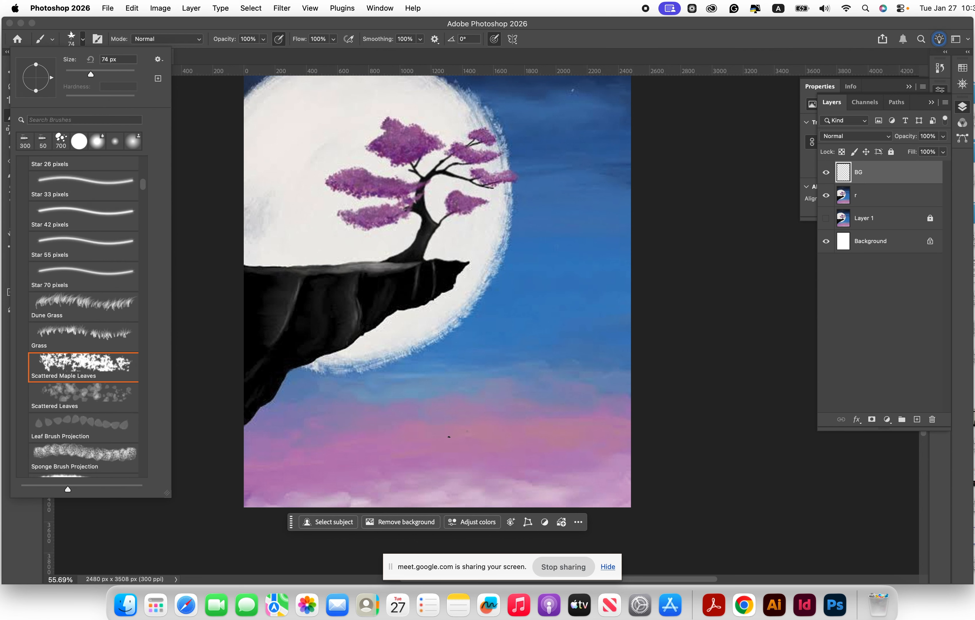
pyautogui.click(451, 437)
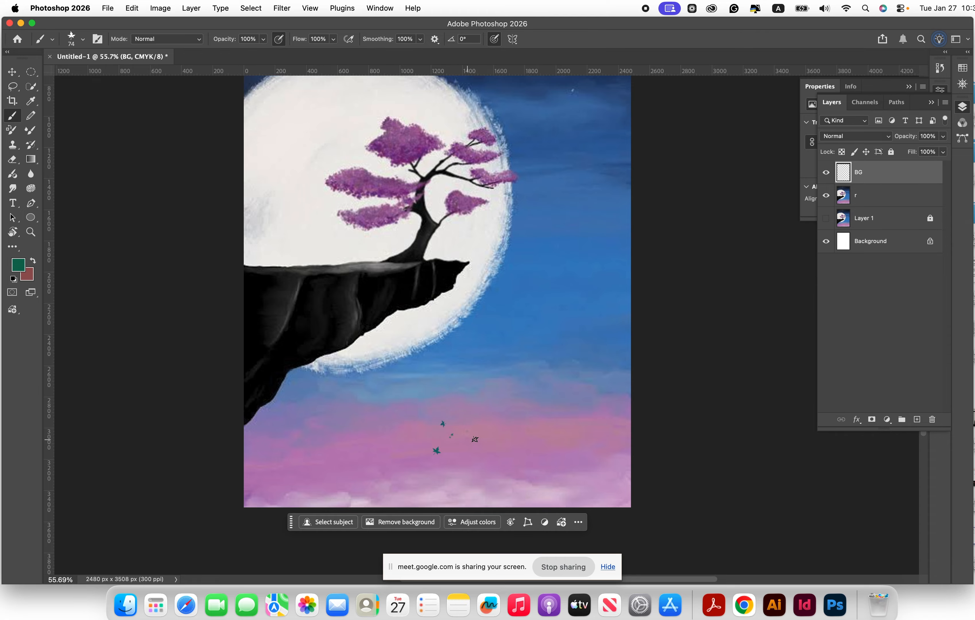
pyautogui.press('super+z')
# Step: Collapse the Imad_brushset0 set, expand General Brushes and Dry Media Brushes, and choose the Kyle's Ultimate Pastel Palooza brush
pyautogui.click(83, 39)
pyautogui.scroll(10, 90, 229)
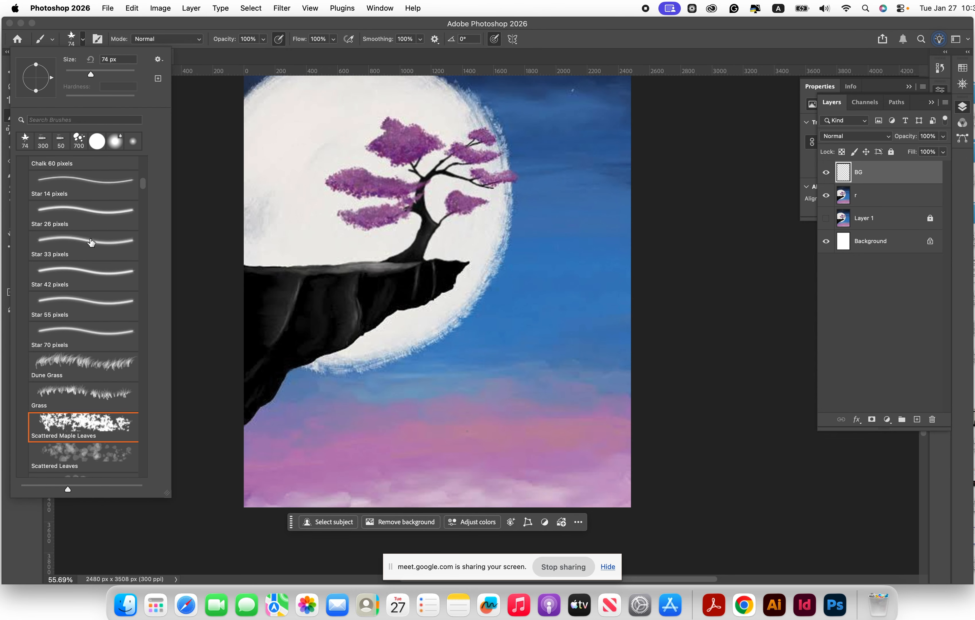
pyautogui.scroll(10, 90, 242)
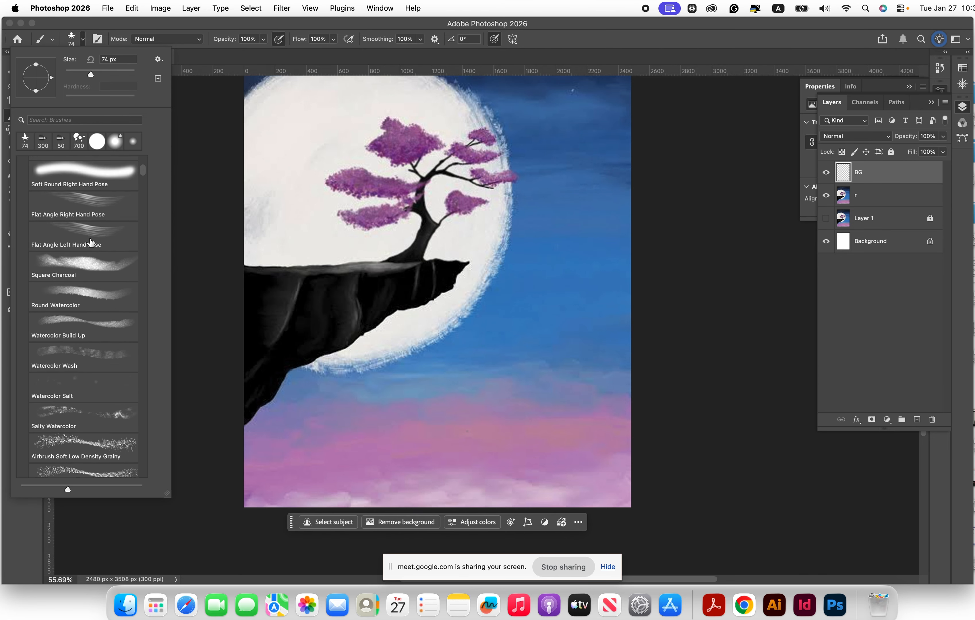
pyautogui.scroll(5, 73, 245)
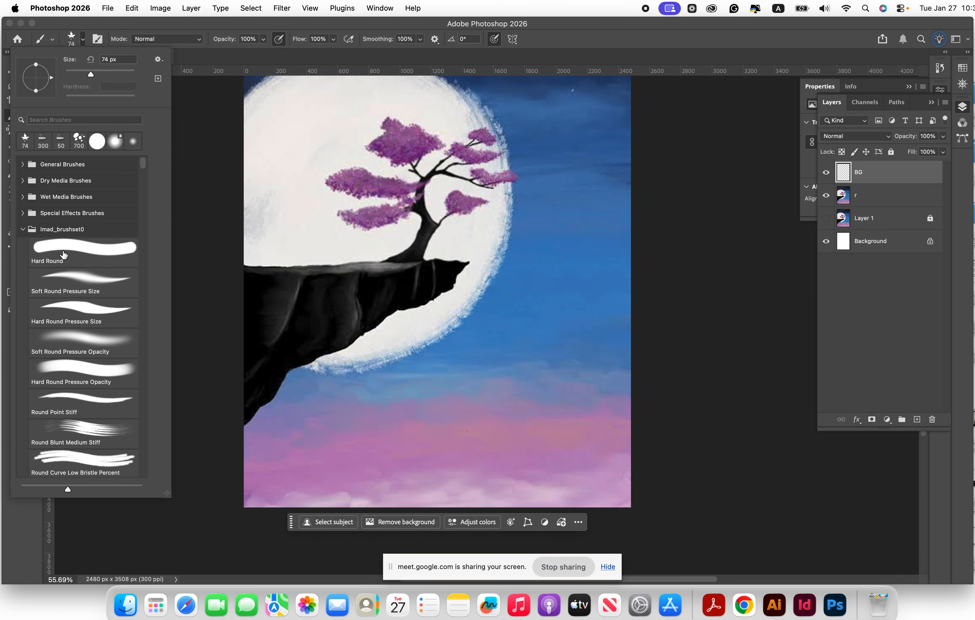
pyautogui.click(23, 230)
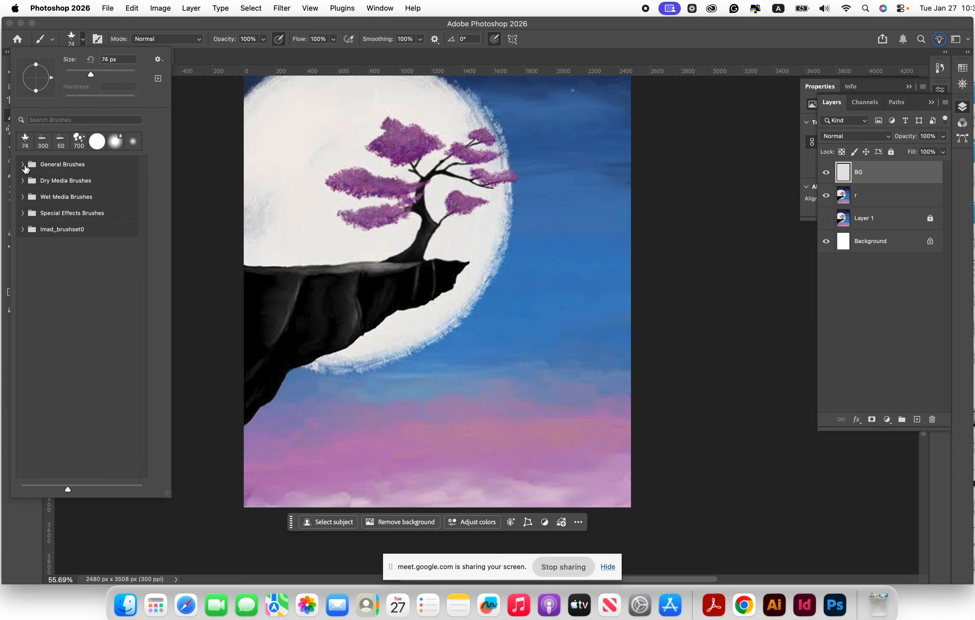
pyautogui.click(23, 165)
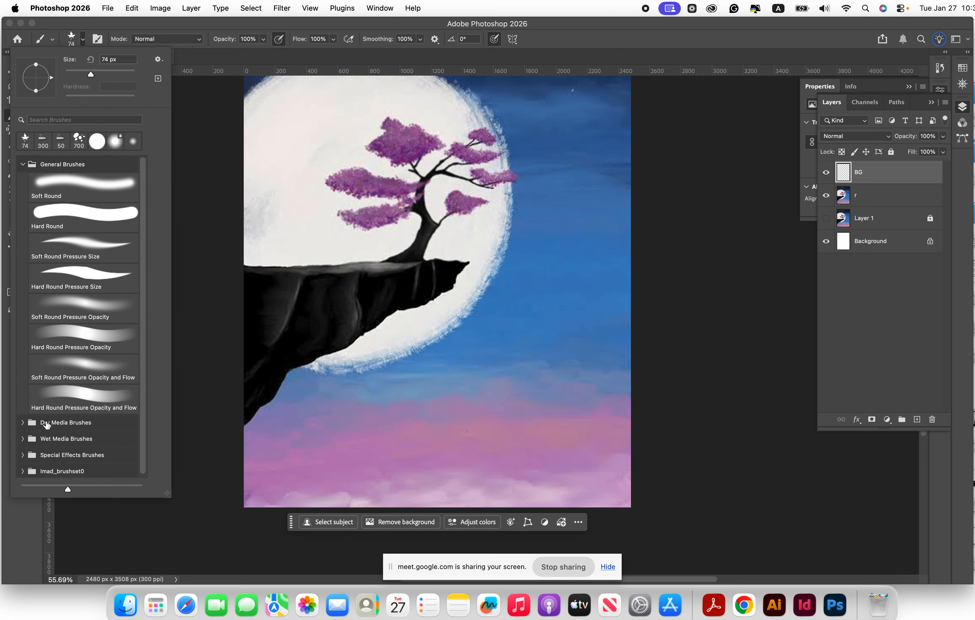
pyautogui.click(22, 422)
pyautogui.scroll(-5, 49, 430)
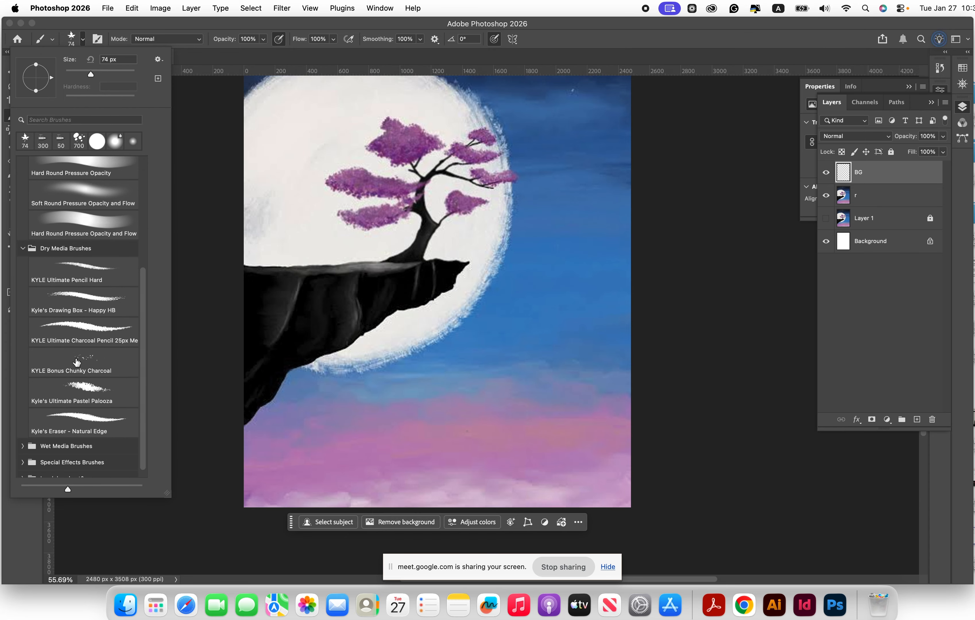
pyautogui.click(76, 386)
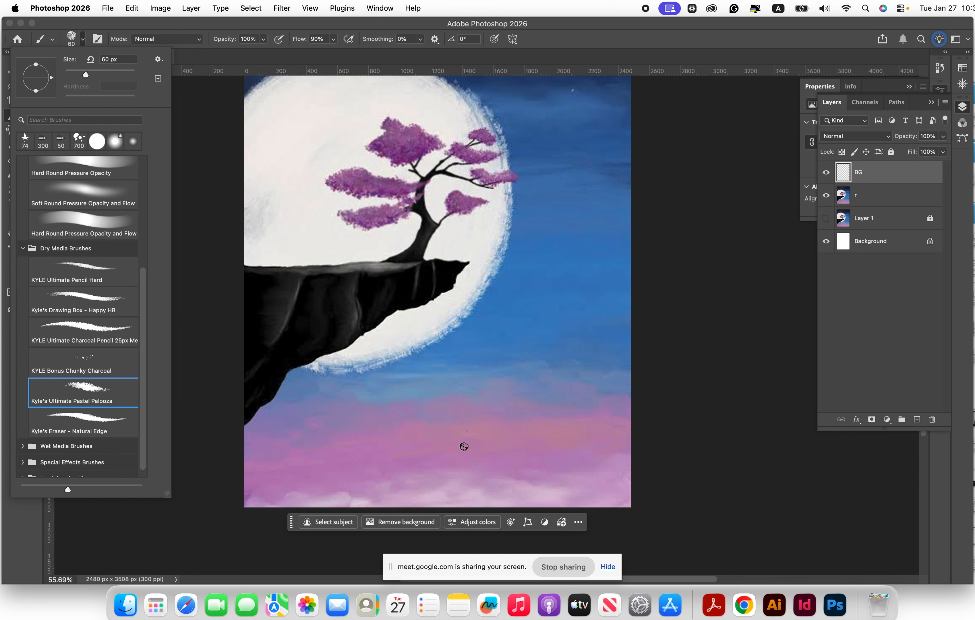
# Step: Close the brush presets and resize the Kyle's Ultimate Pastel Palooza brush to 300 px
pyautogui.click(478, 450)
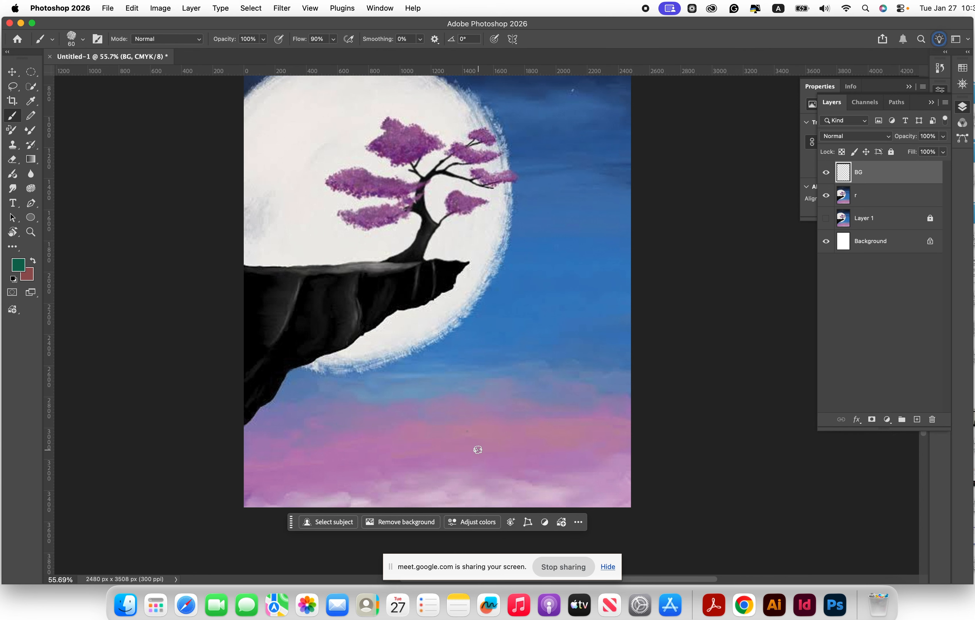
pyautogui.press(']')
pyautogui.press(']')
pyautogui.press(']')
pyautogui.press(']')
pyautogui.press(']')
pyautogui.press(']')
pyautogui.press(']')
pyautogui.press(']')
pyautogui.press(']')
pyautogui.press(']')
pyautogui.press(']')
pyautogui.press(']')
pyautogui.press(']')
pyautogui.press(']')
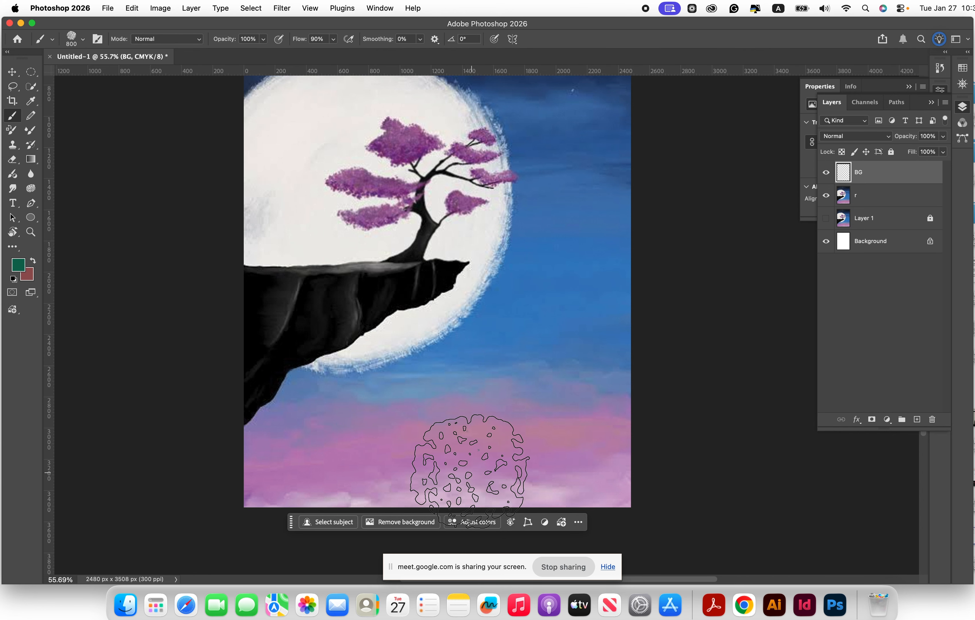
pyautogui.press('[')
pyautogui.press('[')
pyautogui.press('[')
pyautogui.press('[')
pyautogui.press('[')
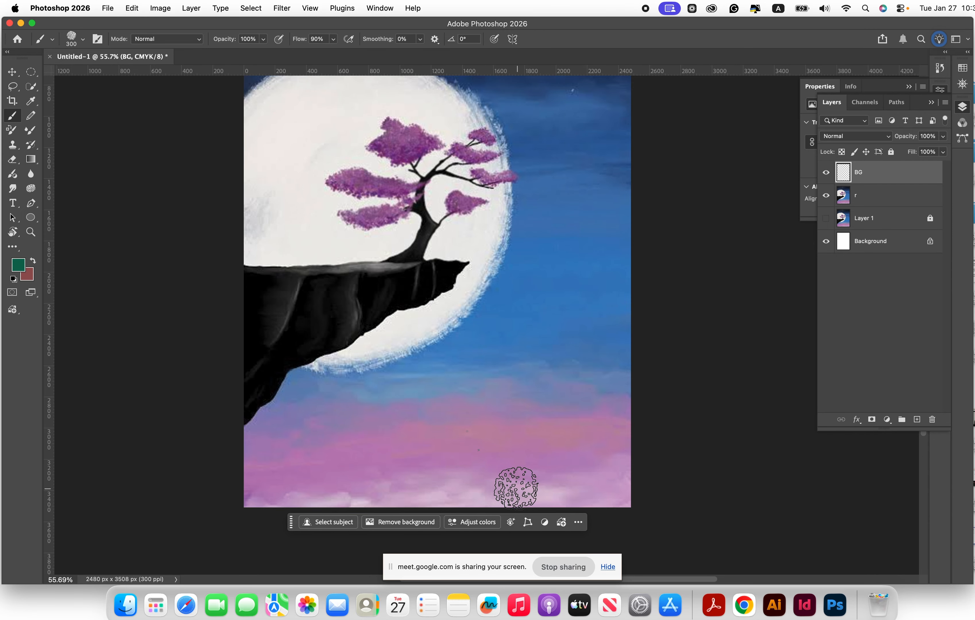
# Step: Sample the pale pink of the lowest clouds and paint a flat pale band along the painting's bottom edge on the BG layer
pyautogui.scroll(5, 486, 487)
pyautogui.scroll(-4, 489, 483)
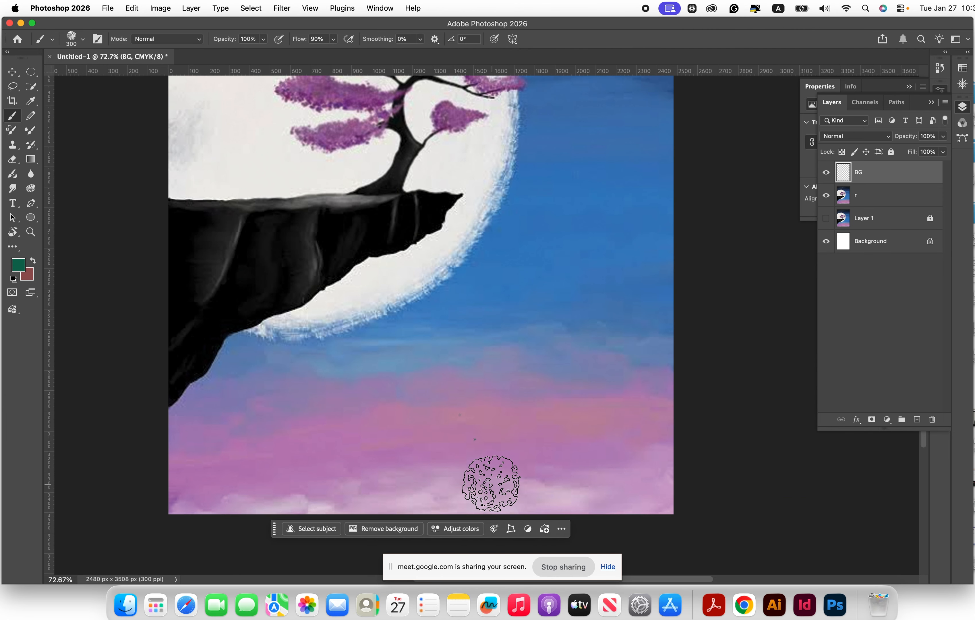
pyautogui.scroll(3, 489, 483)
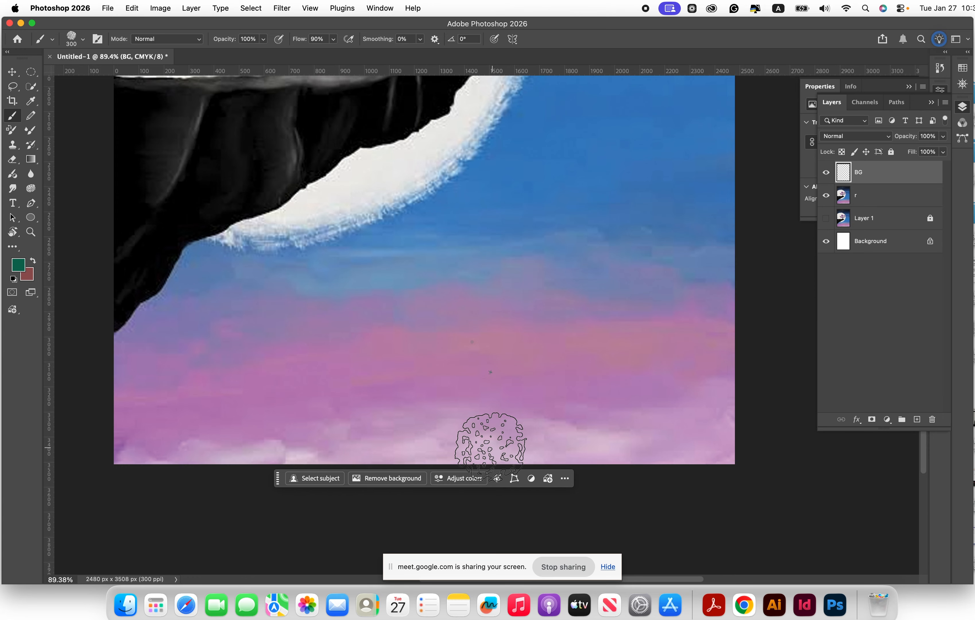
pyautogui.keyDown('alt'); pyautogui.click(494, 446); pyautogui.keyUp('alt')
pyautogui.keyDown('alt'); pyautogui.click(494, 446); pyautogui.keyUp('alt')
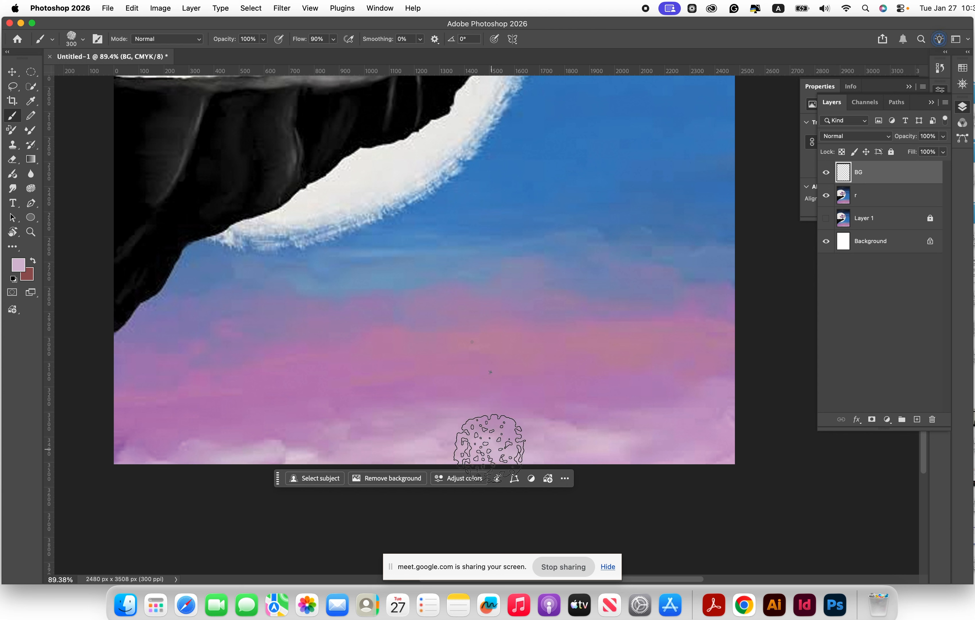
pyautogui.keyDown('alt'); pyautogui.click(495, 442); pyautogui.keyUp('alt')
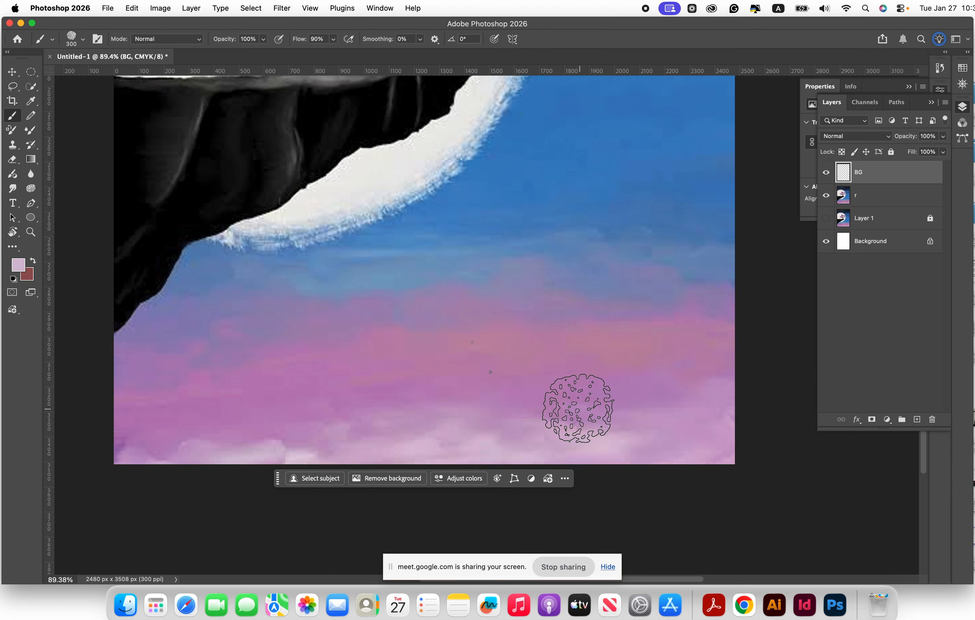
pyautogui.moveTo(514, 446); pyautogui.dragTo(385, 450)
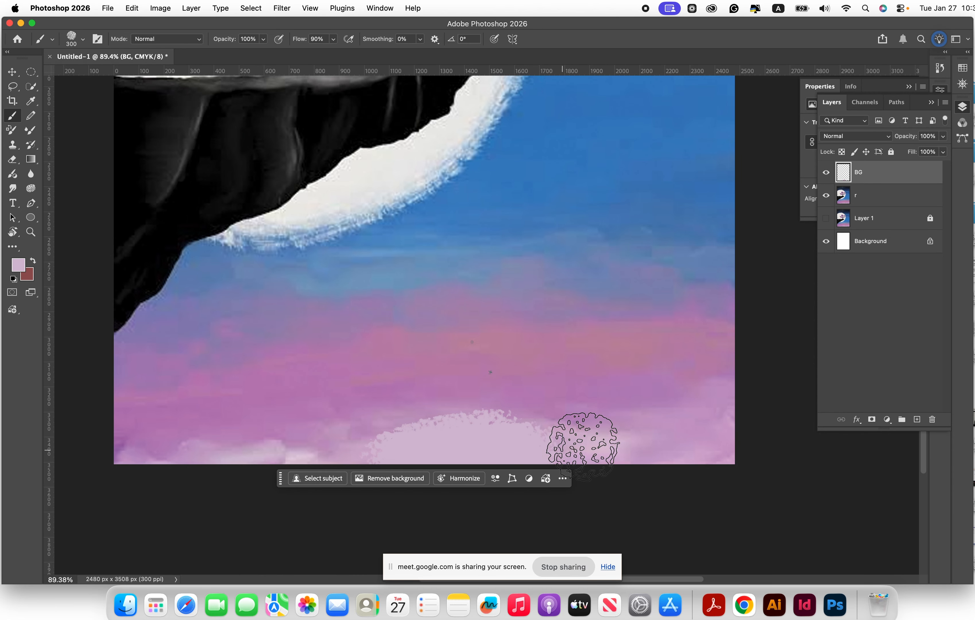
pyautogui.moveTo(583, 446)
pyautogui.mouseDown()
pyautogui.moveTo(413, 459)
pyautogui.moveTo(370, 441)
pyautogui.moveTo(381, 475)
pyautogui.moveTo(337, 463)
pyautogui.moveTo(406, 455)
pyautogui.mouseUp()
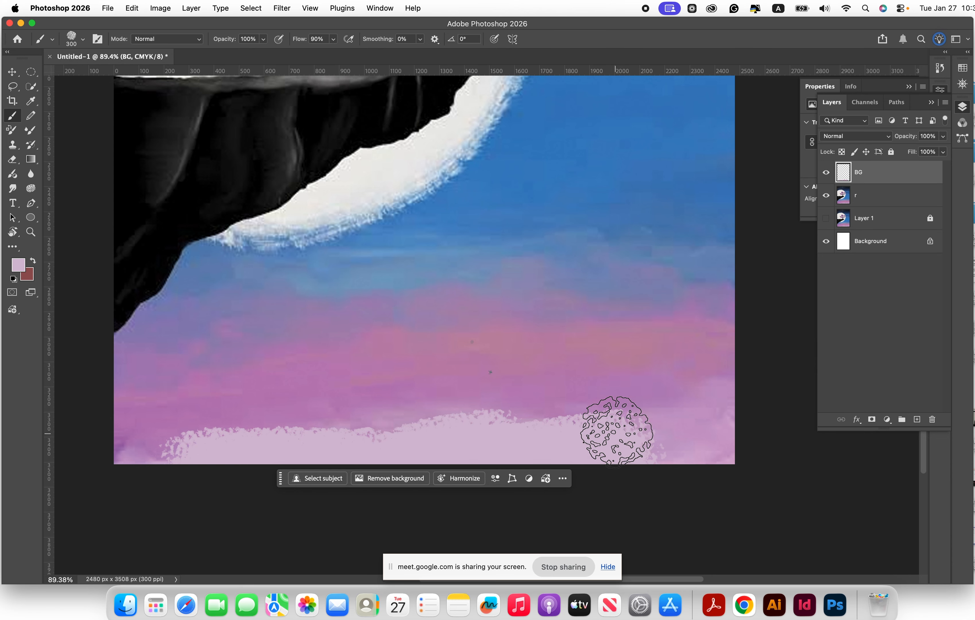
# Step: Paint a sampled purple band above the pale pink, and a sampled dusty-pink patch above its right part
pyautogui.keyDown('alt'); pyautogui.click(659, 398); pyautogui.keyUp('alt')
pyautogui.moveTo(659, 398)
pyautogui.mouseDown()
pyautogui.moveTo(687, 408)
pyautogui.moveTo(586, 410)
pyautogui.moveTo(726, 442)
pyautogui.moveTo(716, 428)
pyautogui.moveTo(584, 398)
pyautogui.moveTo(310, 402)
pyautogui.moveTo(452, 392)
pyautogui.moveTo(166, 413)
pyautogui.moveTo(296, 408)
pyautogui.moveTo(198, 409)
pyautogui.moveTo(121, 436)
pyautogui.mouseUp()
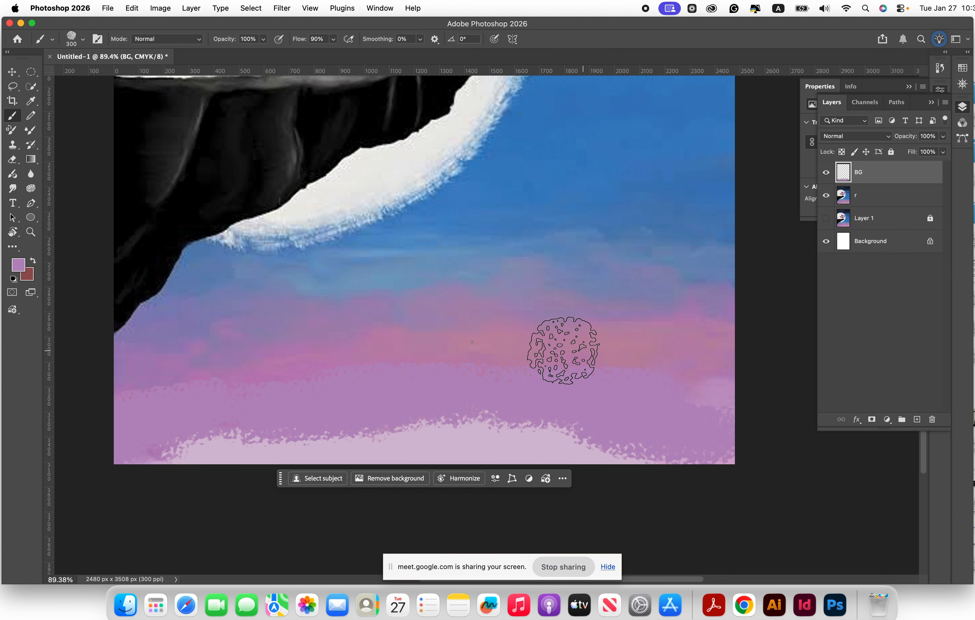
pyautogui.keyDown('alt'); pyautogui.click(638, 344); pyautogui.keyUp('alt')
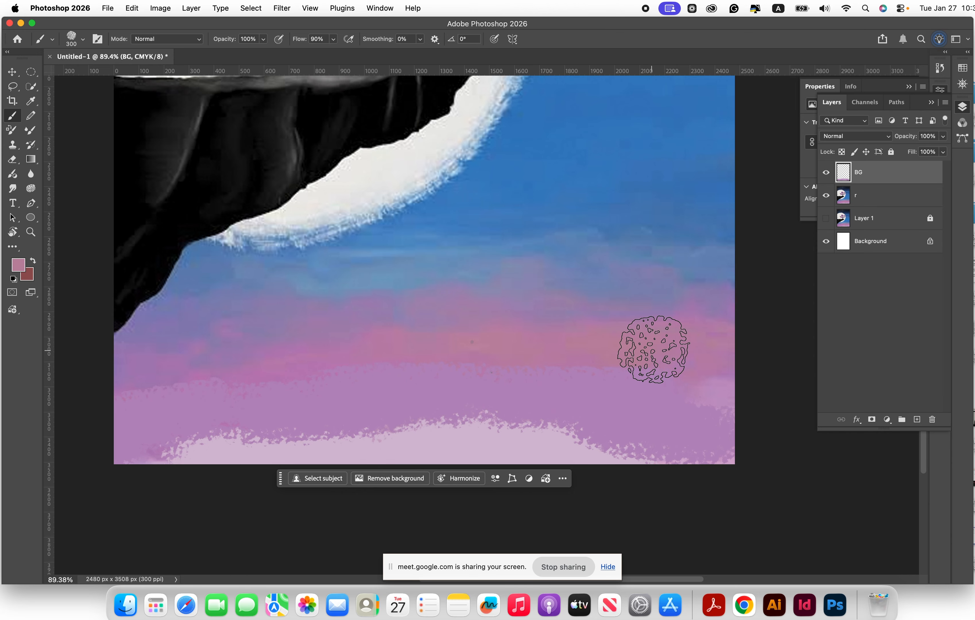
pyautogui.moveTo(654, 349); pyautogui.dragTo(718, 366)
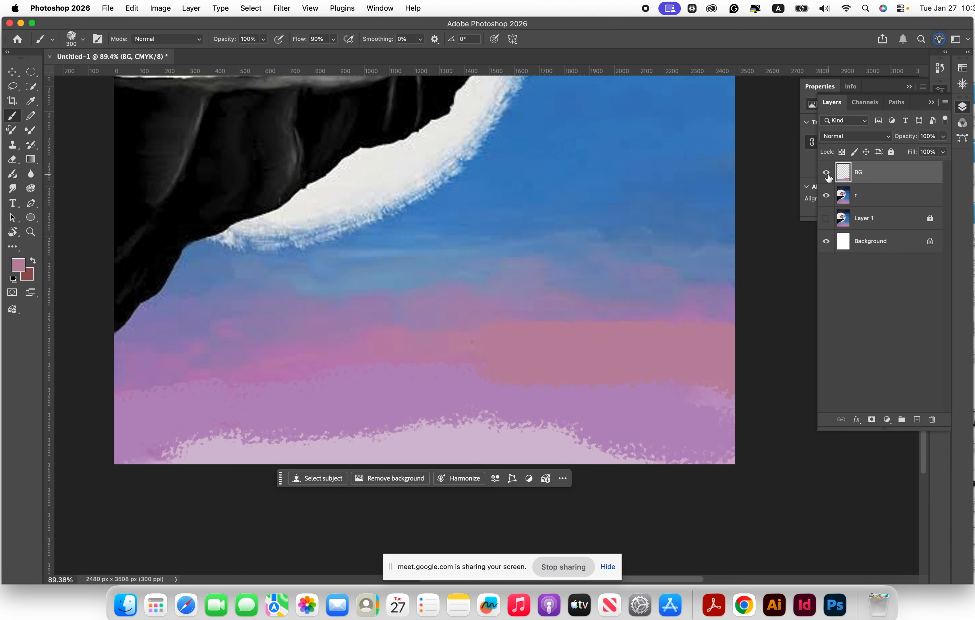
# Step: Toggle the r layer's visibility off and on to examine the painted strokes on the BG layer alone
pyautogui.click(825, 195)
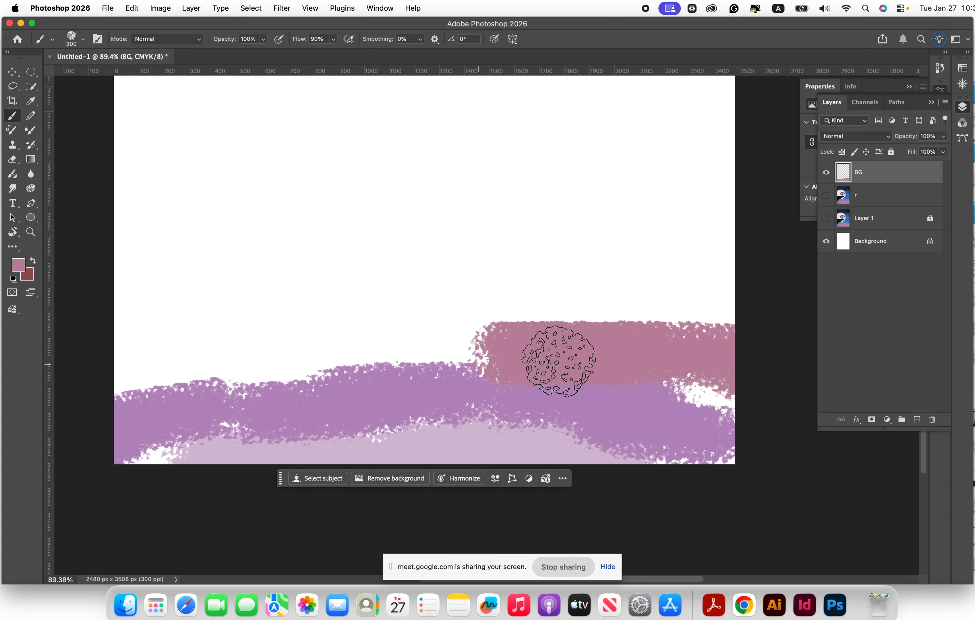
pyautogui.click(826, 195)
pyautogui.click(825, 196)
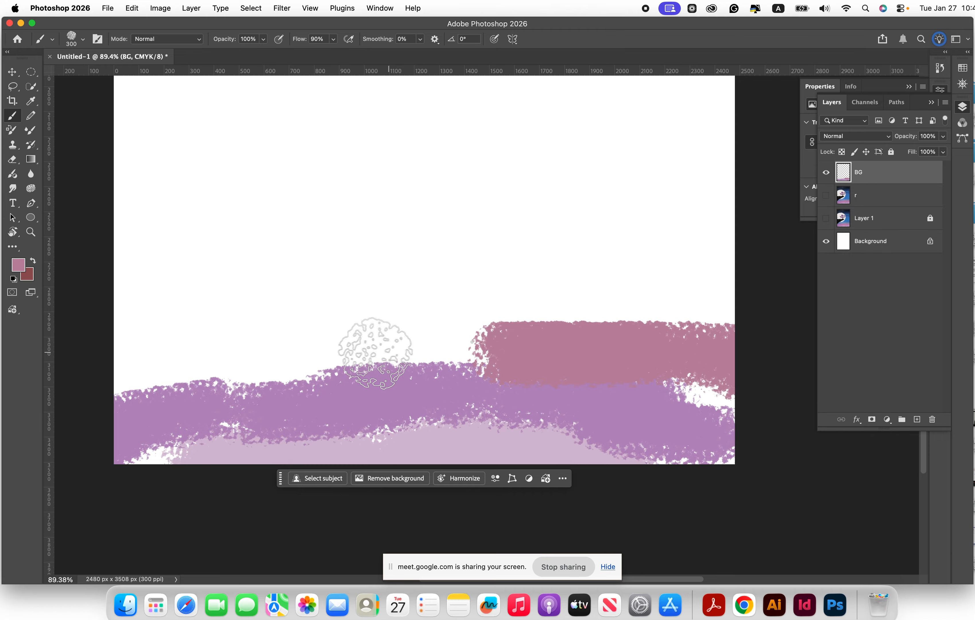
pyautogui.click(826, 197)
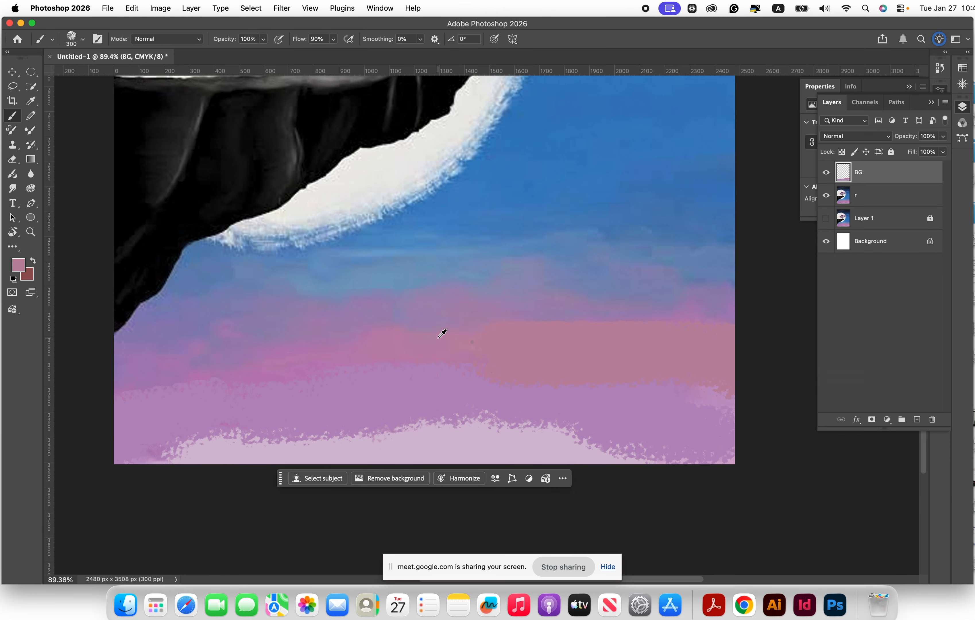
# Step: Extend the dusty-pink band to the painting's left edge and paint a sampled muted violet band above it
pyautogui.moveTo(460, 335)
pyautogui.mouseDown()
pyautogui.moveTo(522, 337)
pyautogui.moveTo(329, 337)
pyautogui.moveTo(289, 359)
pyautogui.moveTo(296, 348)
pyautogui.moveTo(91, 381)
pyautogui.mouseUp()
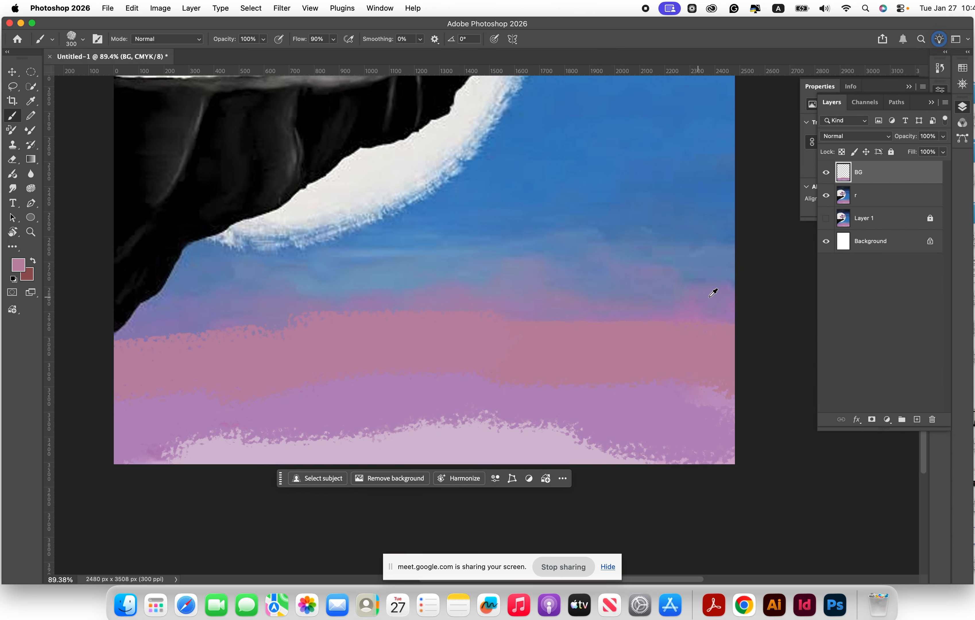
pyautogui.keyDown('alt'); pyautogui.click(720, 299); pyautogui.keyUp('alt')
pyautogui.moveTo(446, 309); pyautogui.dragTo(718, 309)
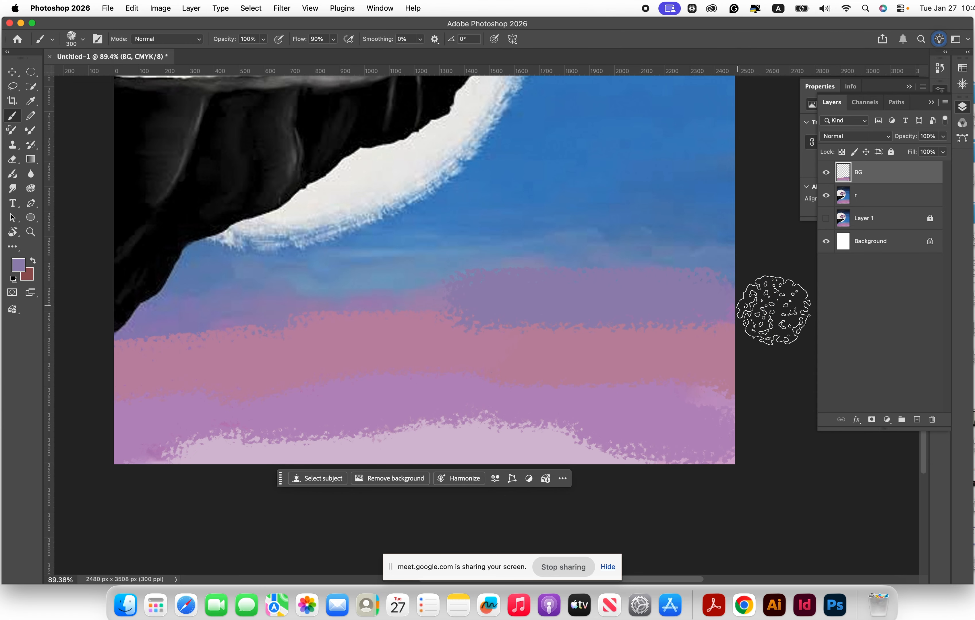
pyautogui.moveTo(446, 278)
pyautogui.mouseDown()
pyautogui.moveTo(201, 302)
pyautogui.moveTo(432, 296)
pyautogui.moveTo(258, 297)
pyautogui.moveTo(103, 320)
pyautogui.moveTo(266, 329)
pyautogui.mouseUp()
# Step: Sample the muted blue of the sky above the violet band and paint it across the full width beneath the cliff
pyautogui.scroll(3, 453, 318)
pyautogui.keyDown('alt'); pyautogui.click(635, 305); pyautogui.keyUp('alt')
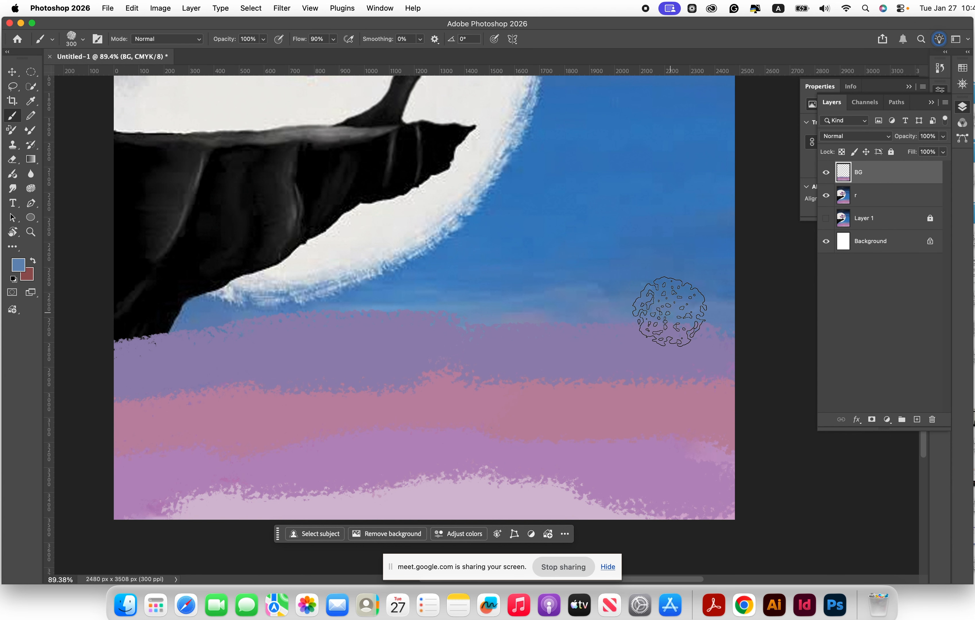
pyautogui.moveTo(739, 307); pyautogui.dragTo(119, 314)
pyautogui.scroll(3, 389, 313)
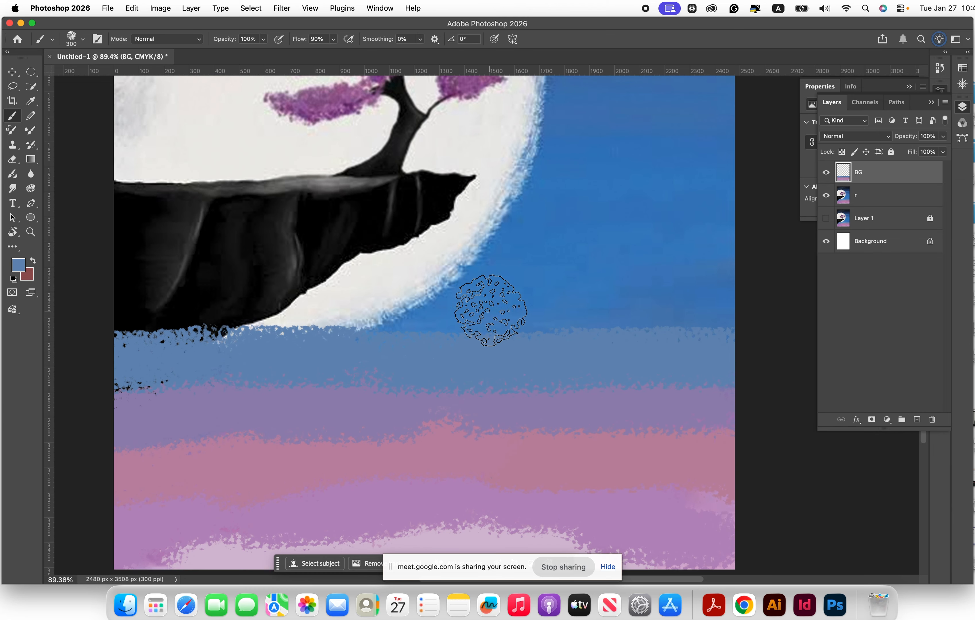
# Step: Sample the brighter sky blue and block it in above the muted blue band, up to the moon's lower right edge
pyautogui.keyDown('alt'); pyautogui.click(612, 309); pyautogui.keyUp('alt')
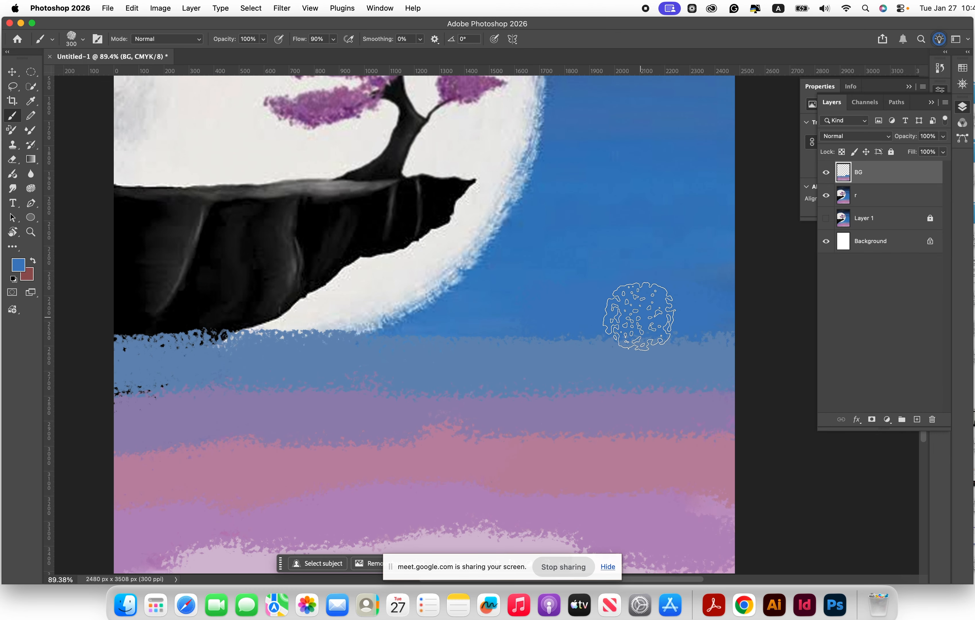
pyautogui.moveTo(350, 303)
pyautogui.mouseDown()
pyautogui.moveTo(489, 314)
pyautogui.moveTo(337, 311)
pyautogui.mouseUp()
pyautogui.scroll(3, 337, 311)
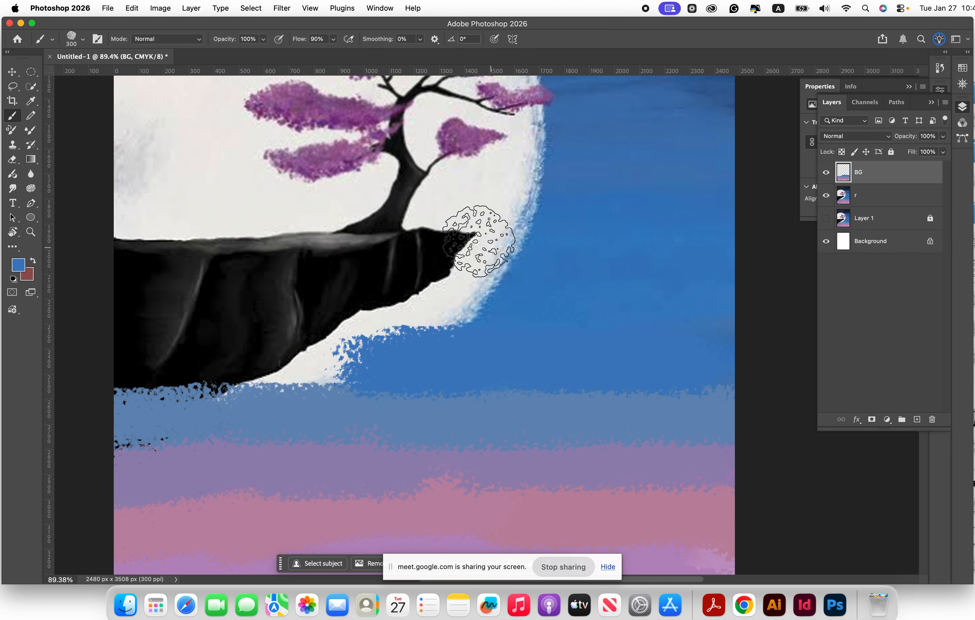
pyautogui.click(477, 303)
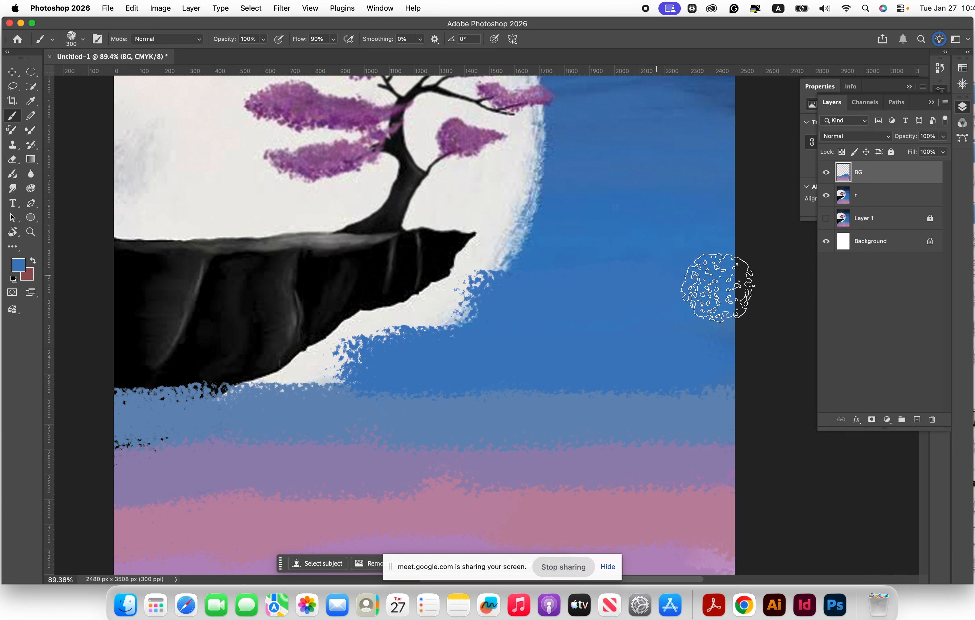
# Step: Continue the same bright blue upward over the right sky, reaching the moon's edge and the tree's outer branches
pyautogui.moveTo(511, 250); pyautogui.dragTo(490, 249)
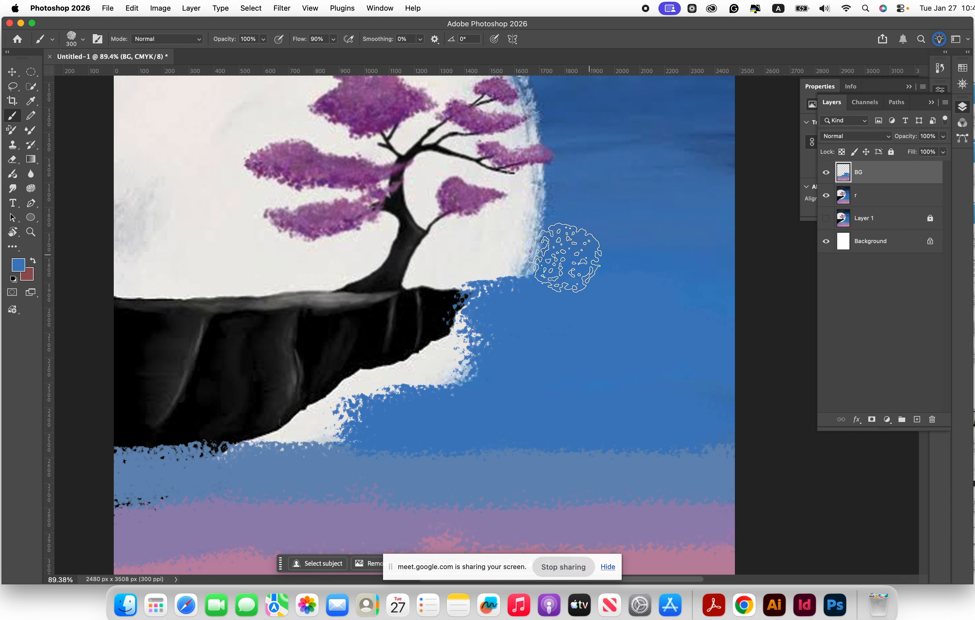
pyautogui.moveTo(562, 257); pyautogui.dragTo(680, 254)
pyautogui.scroll(3, 676, 258)
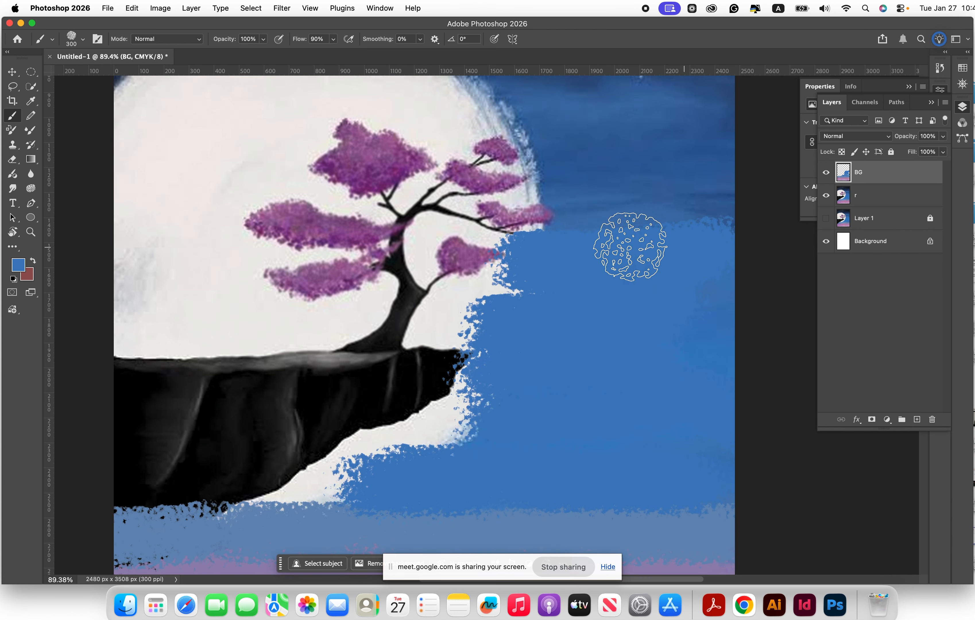
pyautogui.scroll(3, 579, 235)
pyautogui.moveTo(528, 246)
pyautogui.mouseDown()
pyautogui.moveTo(577, 250)
pyautogui.moveTo(605, 267)
pyautogui.mouseUp()
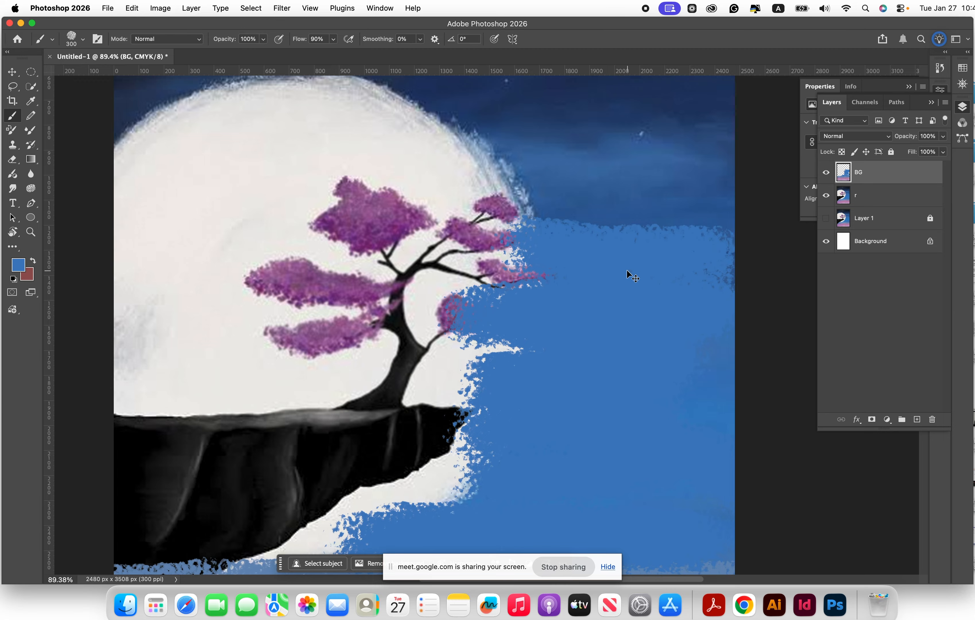
# Step: Undo the recent bright blue strokes over the right sky and the tree's outer branches
pyautogui.press('super+z')
pyautogui.press('super+z')
pyautogui.press('super+z')
pyautogui.press('super+z')
pyautogui.press('super+z')
pyautogui.press('super+z')
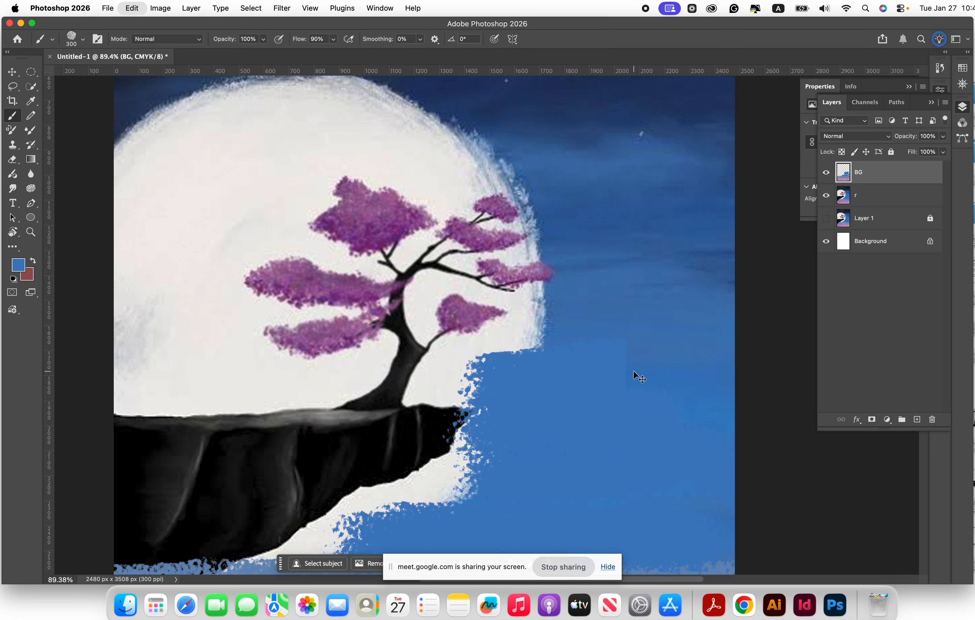
pyautogui.press('super+z')
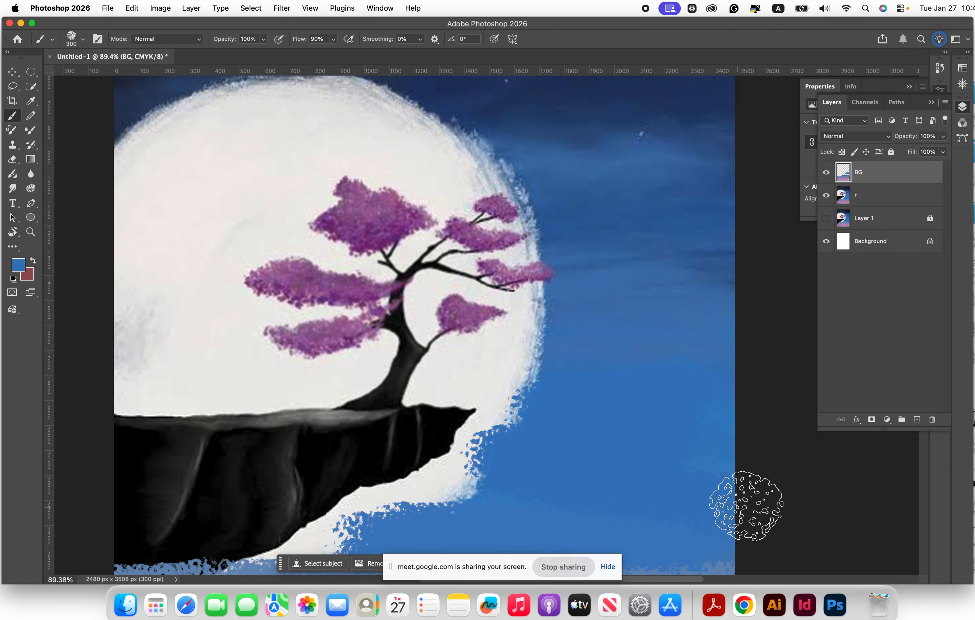
# Step: Paint successively darker blue bands across the sky to the right of the tree, working upward from the bright blue
pyautogui.moveTo(570, 331); pyautogui.dragTo(505, 345)
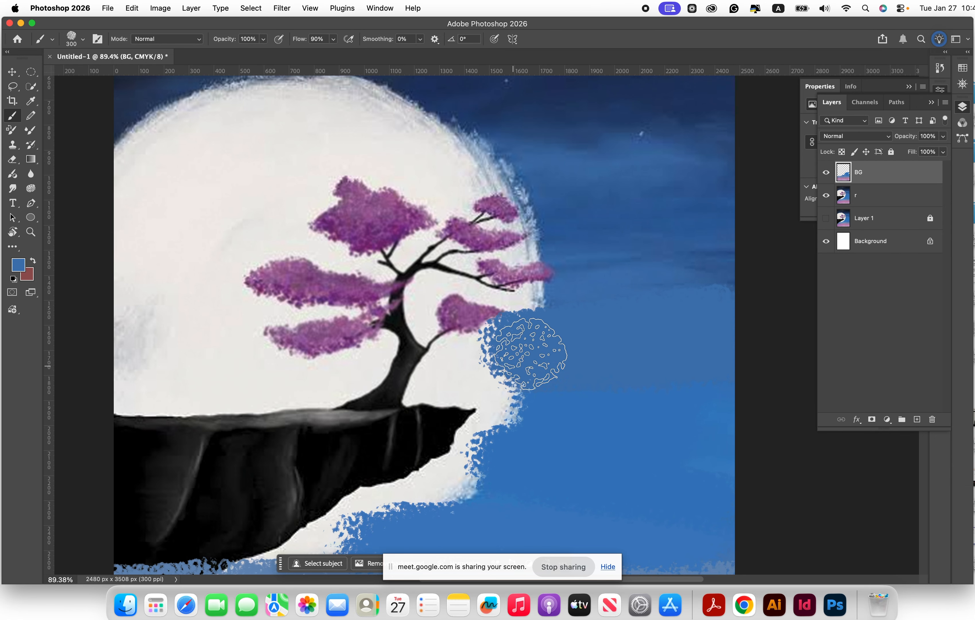
pyautogui.moveTo(522, 278); pyautogui.dragTo(763, 278)
pyautogui.scroll(2, 627, 199)
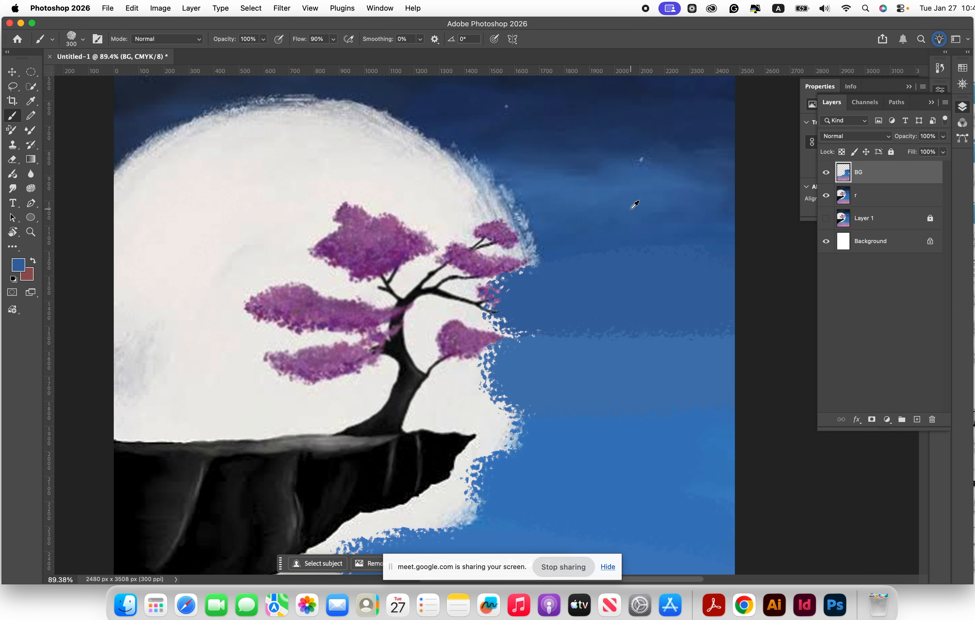
pyautogui.scroll(2, 676, 211)
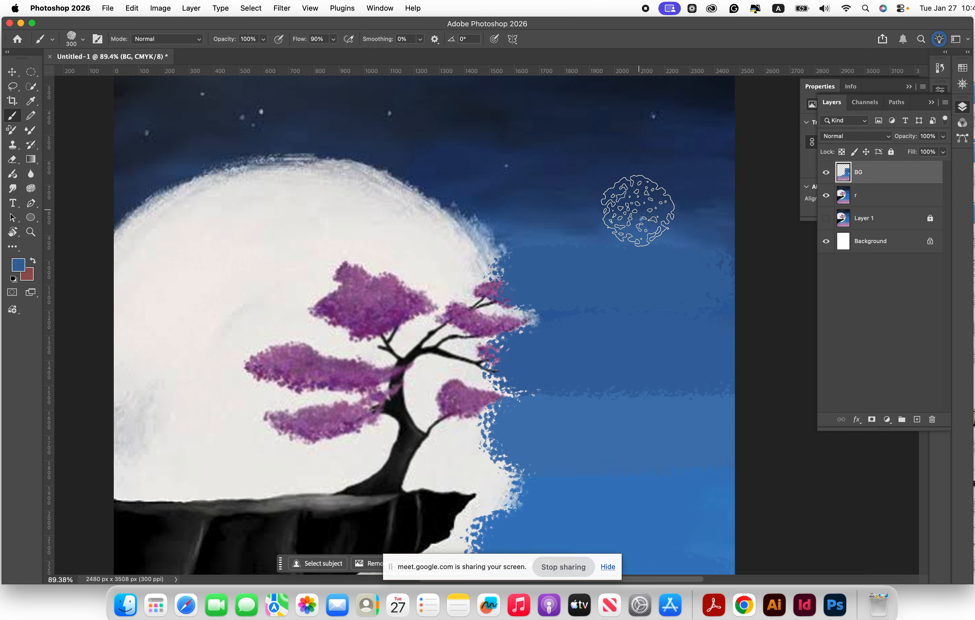
pyautogui.scroll(-2, 636, 205)
pyautogui.scroll(-3, 632, 230)
pyautogui.scroll(4, 633, 236)
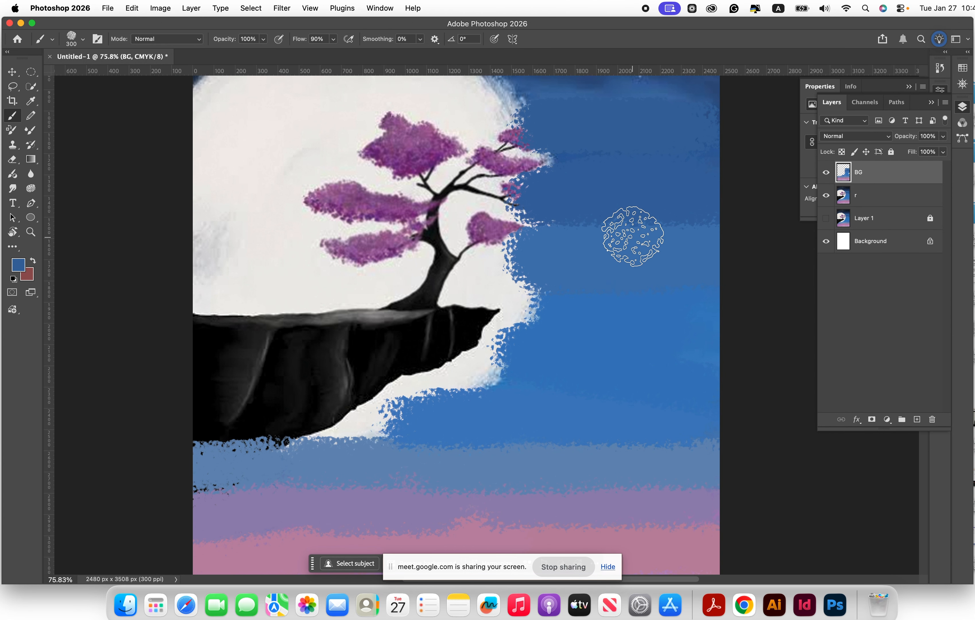
# Step: Paint a sampled dark blue band and a navy band above it, from the moon's upper right edge across the sky
pyautogui.keyDown('alt'); pyautogui.click(627, 185); pyautogui.keyUp('alt')
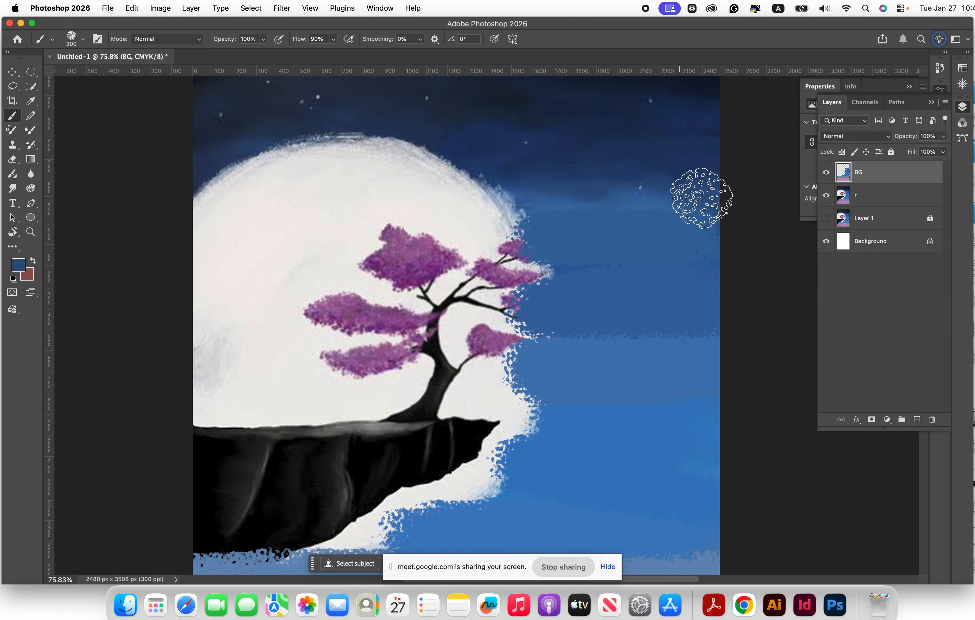
pyautogui.moveTo(700, 196); pyautogui.dragTo(490, 196)
pyautogui.scroll(2, 655, 185)
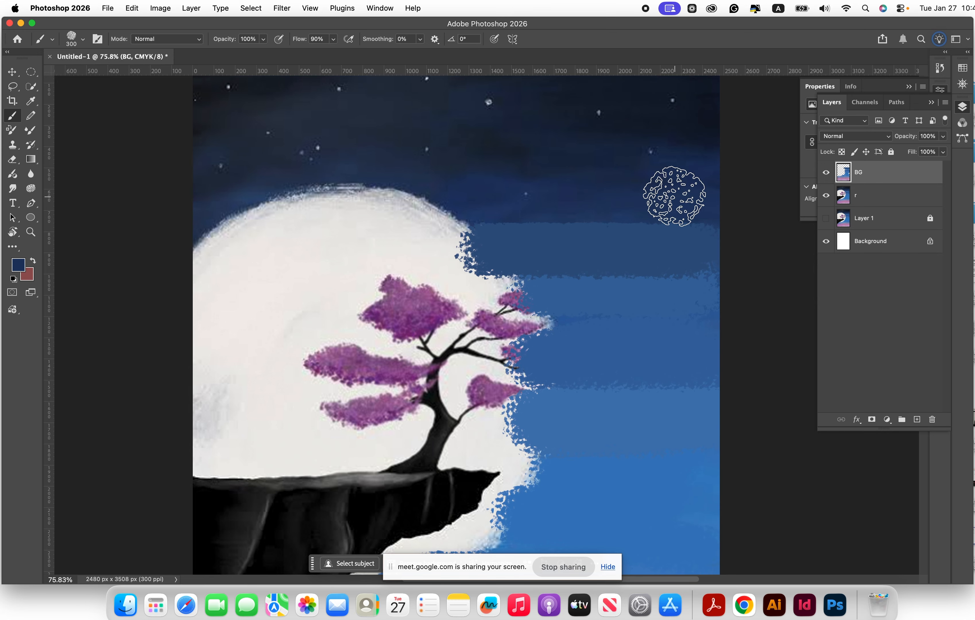
pyautogui.moveTo(674, 191); pyautogui.dragTo(522, 207)
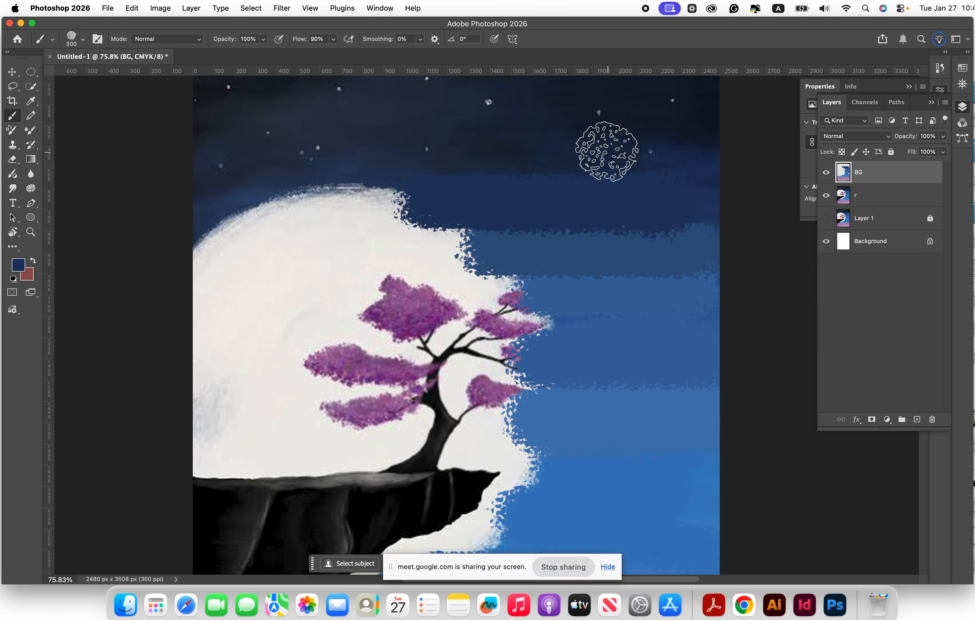
# Step: Sample the darker navy above the moon and paint a band of it across to the painting's right edge
pyautogui.keyDown('alt'); pyautogui.click(379, 153); pyautogui.keyUp('alt')
pyautogui.moveTo(379, 152); pyautogui.dragTo(717, 157)
pyautogui.scroll(1, 533, 155)
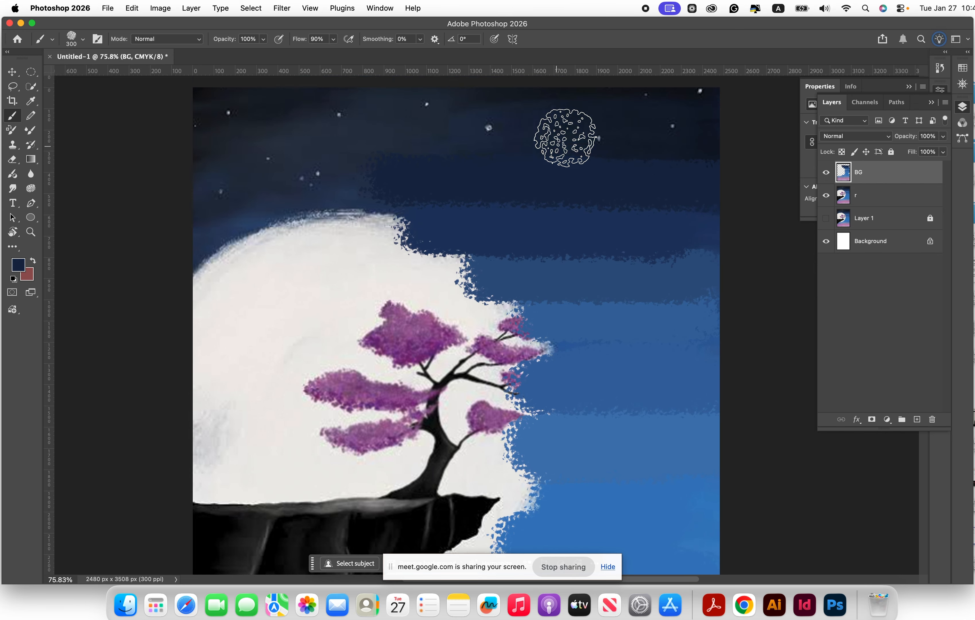
# Step: Paint sampled near-black bands across the upper sky to the painting's top edge and down its left side
pyautogui.moveTo(435, 163)
pyautogui.mouseDown()
pyautogui.moveTo(268, 164)
pyautogui.moveTo(399, 178)
pyautogui.moveTo(148, 214)
pyautogui.moveTo(410, 199)
pyautogui.moveTo(342, 193)
pyautogui.moveTo(126, 235)
pyautogui.moveTo(250, 229)
pyautogui.moveTo(97, 282)
pyautogui.moveTo(259, 228)
pyautogui.moveTo(263, 183)
pyautogui.moveTo(234, 122)
pyautogui.moveTo(197, 133)
pyautogui.moveTo(521, 137)
pyautogui.moveTo(412, 137)
pyautogui.moveTo(560, 141)
pyautogui.moveTo(733, 171)
pyautogui.mouseUp()
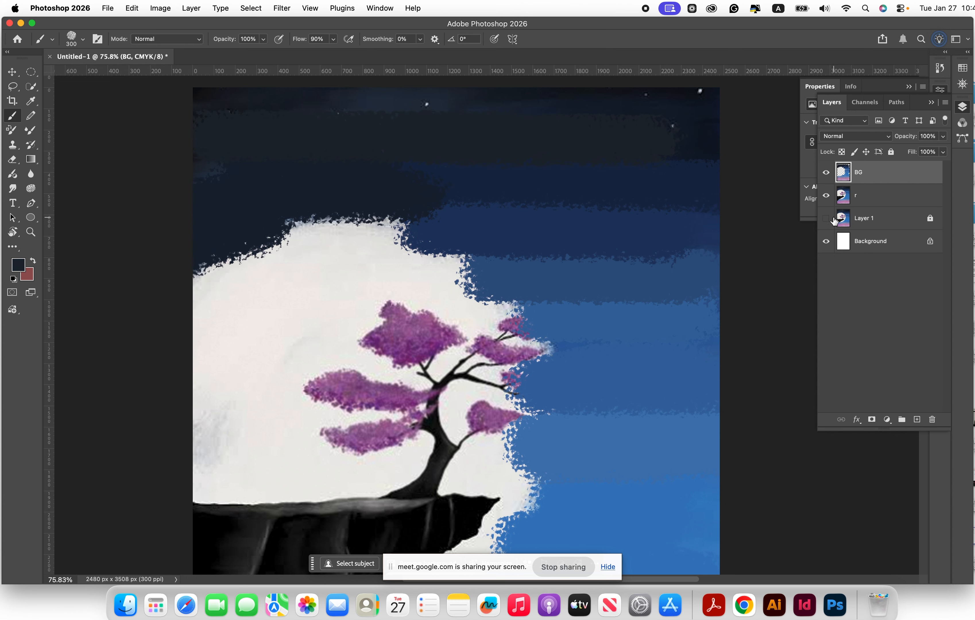
pyautogui.moveTo(626, 109); pyautogui.dragTo(746, 104)
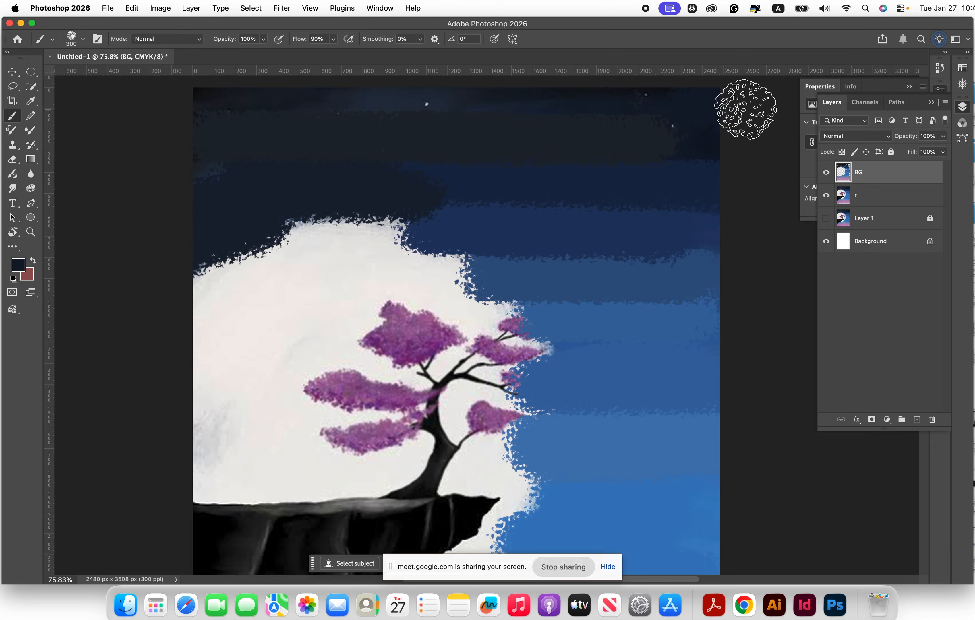
pyautogui.moveTo(463, 98)
pyautogui.mouseDown()
pyautogui.moveTo(510, 100)
pyautogui.moveTo(127, 103)
pyautogui.mouseUp()
pyautogui.moveTo(241, 122)
pyautogui.mouseDown()
pyautogui.moveTo(205, 166)
pyautogui.moveTo(142, 166)
pyautogui.moveTo(202, 166)
pyautogui.mouseUp()
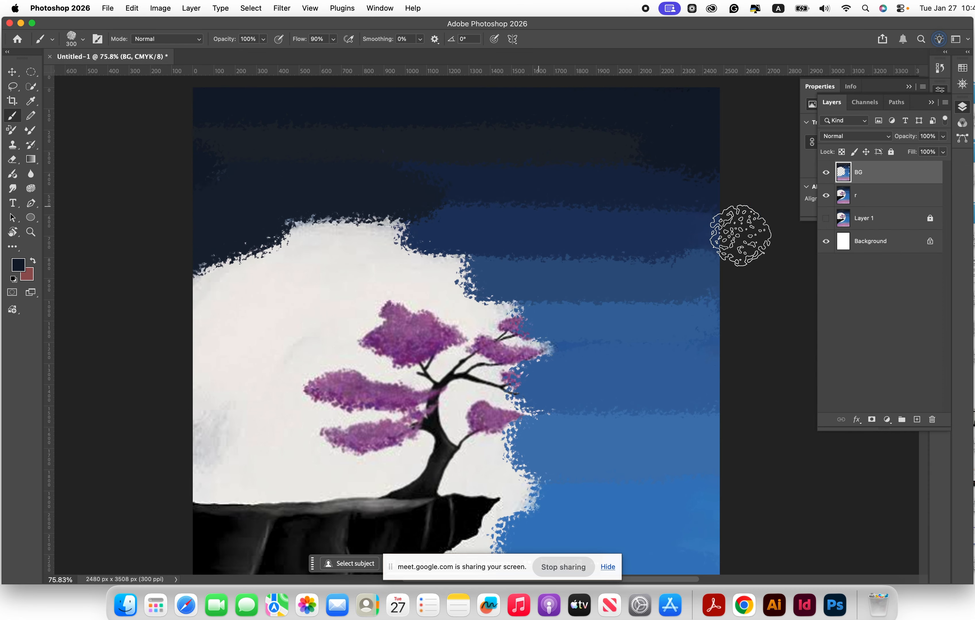
# Step: Hide the r layer to show the painted BG bands on their own, with the whole canvas in view
pyautogui.click(826, 196)
pyautogui.scroll(-1, 574, 250)
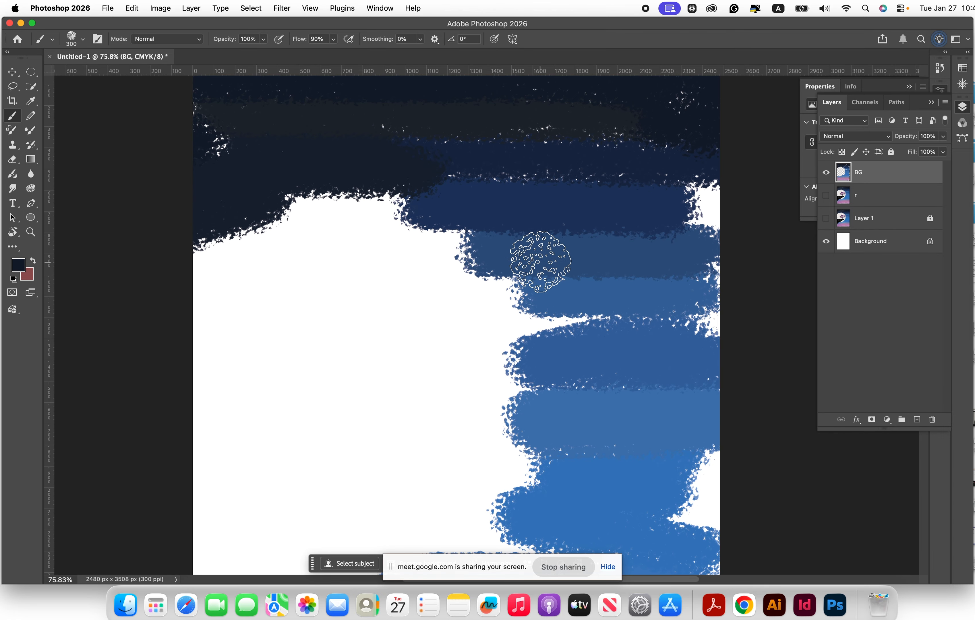
pyautogui.scroll(-3, 532, 260)
pyautogui.scroll(-3, 532, 261)
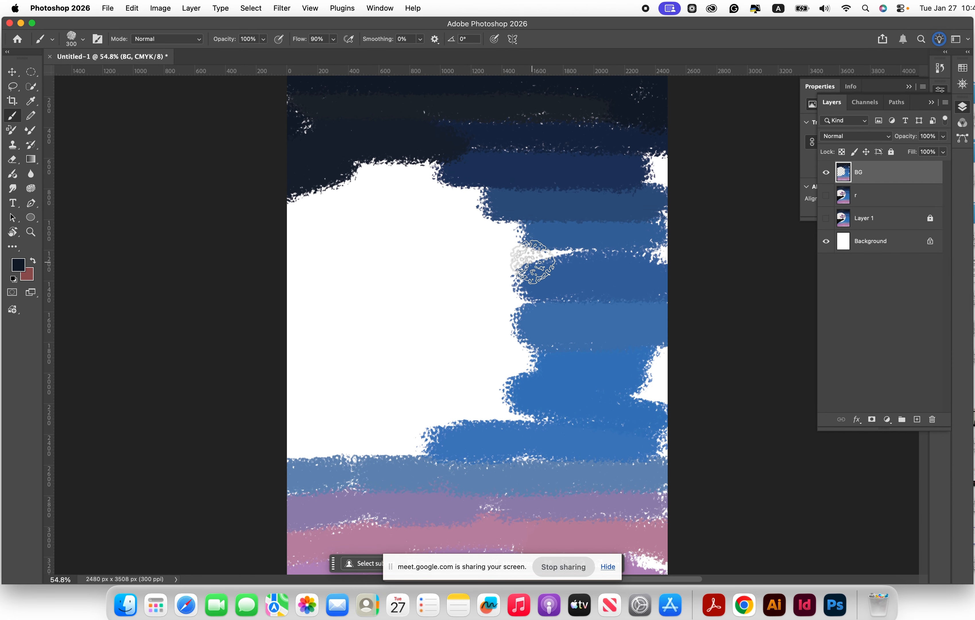
pyautogui.scroll(-1, 532, 262)
pyautogui.scroll(-3, 532, 261)
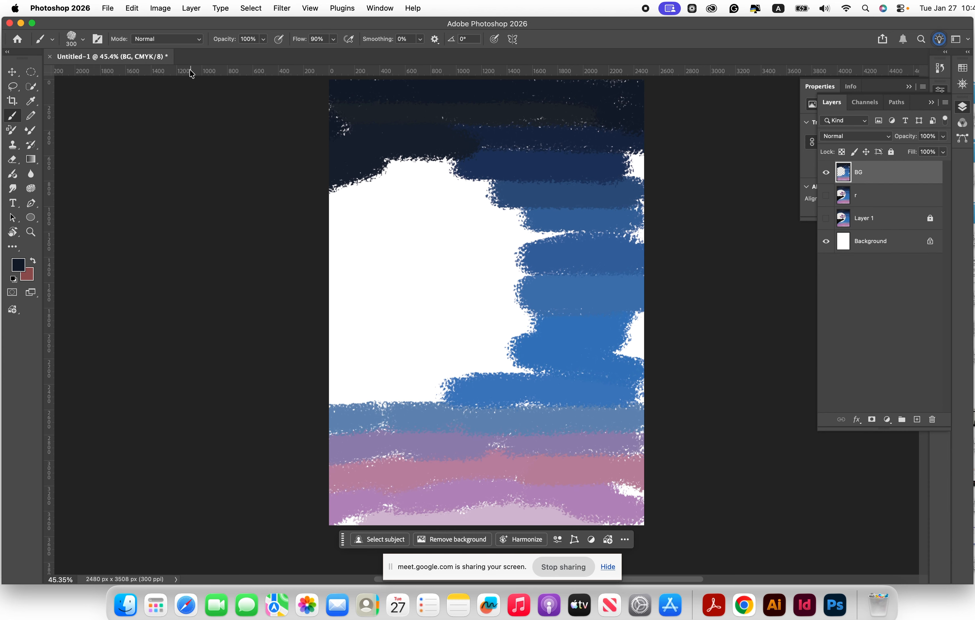
# Step: Fill the white gaps along the right edge of the sky with blues sampled from the adjoining bands
pyautogui.moveTo(651, 148)
pyautogui.mouseDown()
pyautogui.moveTo(631, 147)
pyautogui.moveTo(644, 177)
pyautogui.mouseUp()
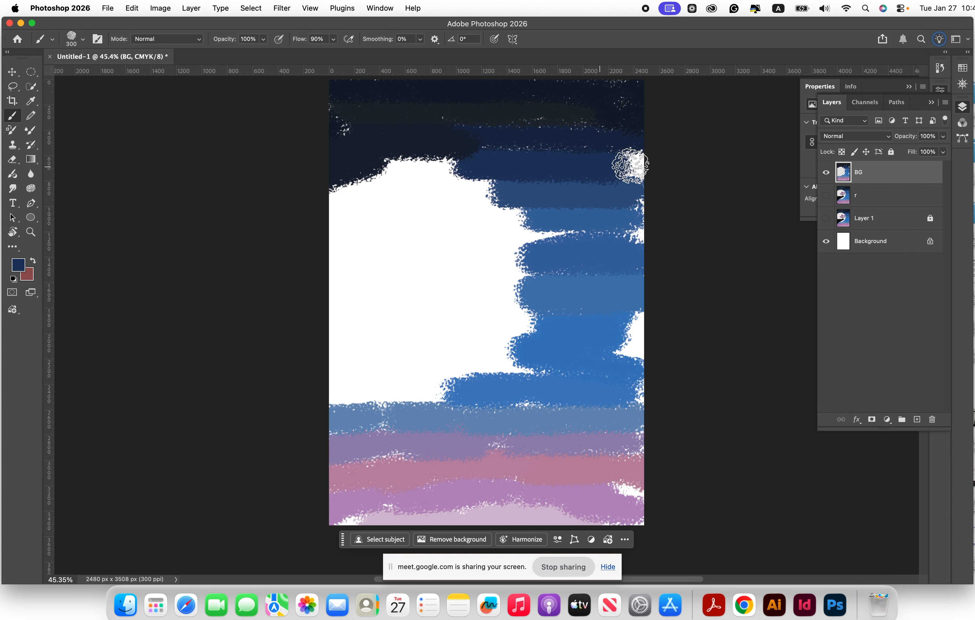
pyautogui.keyDown('alt'); pyautogui.click(629, 194); pyautogui.keyUp('alt')
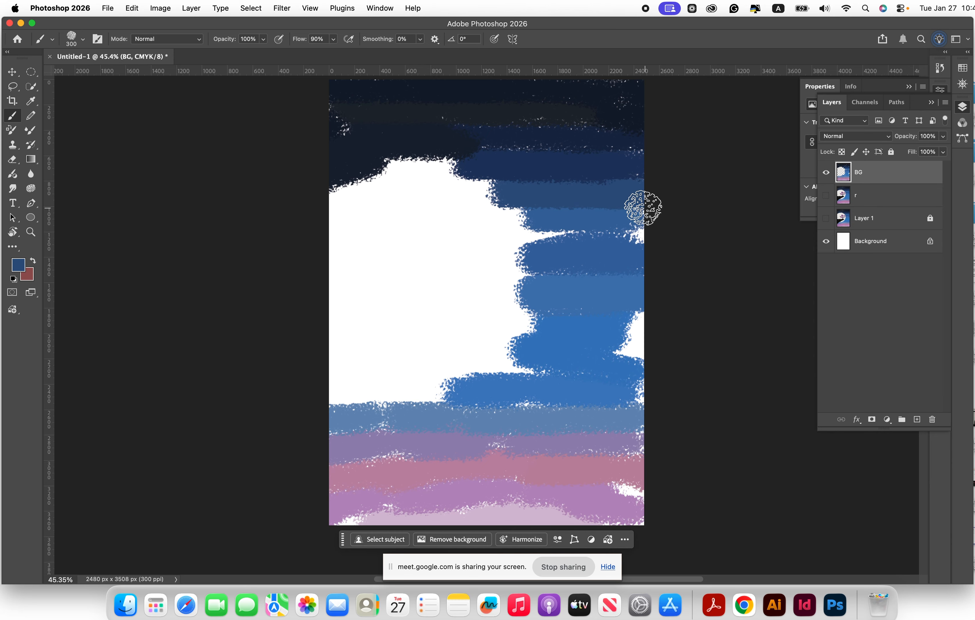
pyautogui.keyDown('alt'); pyautogui.click(618, 223); pyautogui.keyUp('alt')
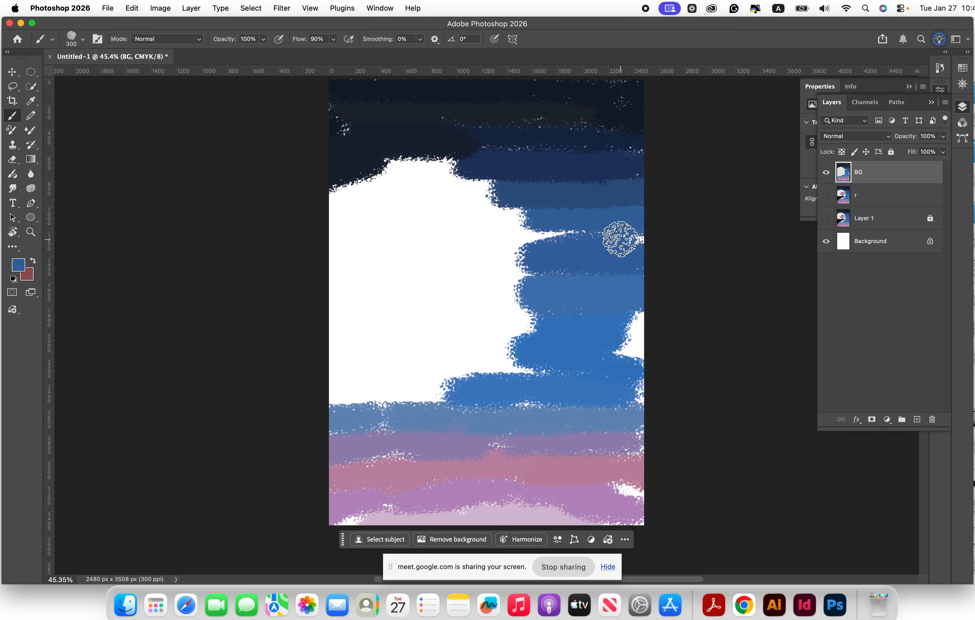
pyautogui.keyDown('alt'); pyautogui.click(623, 321); pyautogui.keyUp('alt')
pyautogui.moveTo(612, 347); pyautogui.dragTo(681, 359)
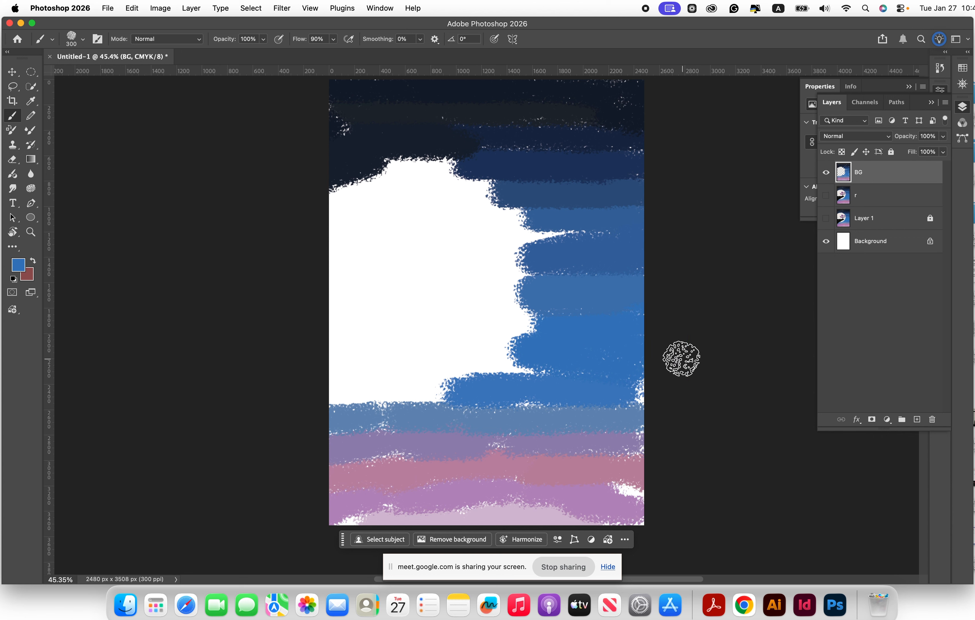
pyautogui.keyDown('alt'); pyautogui.click(619, 393); pyautogui.keyUp('alt')
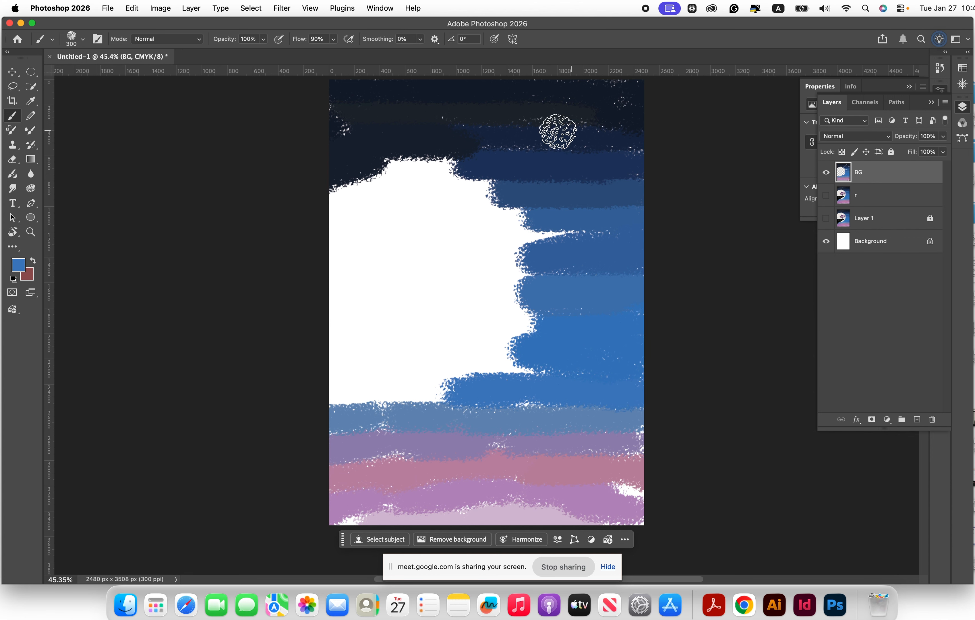
# Step: Lower the pastel brush's opacity to 60% and its flow to 64% for blending
pyautogui.scroll(3, 608, 347)
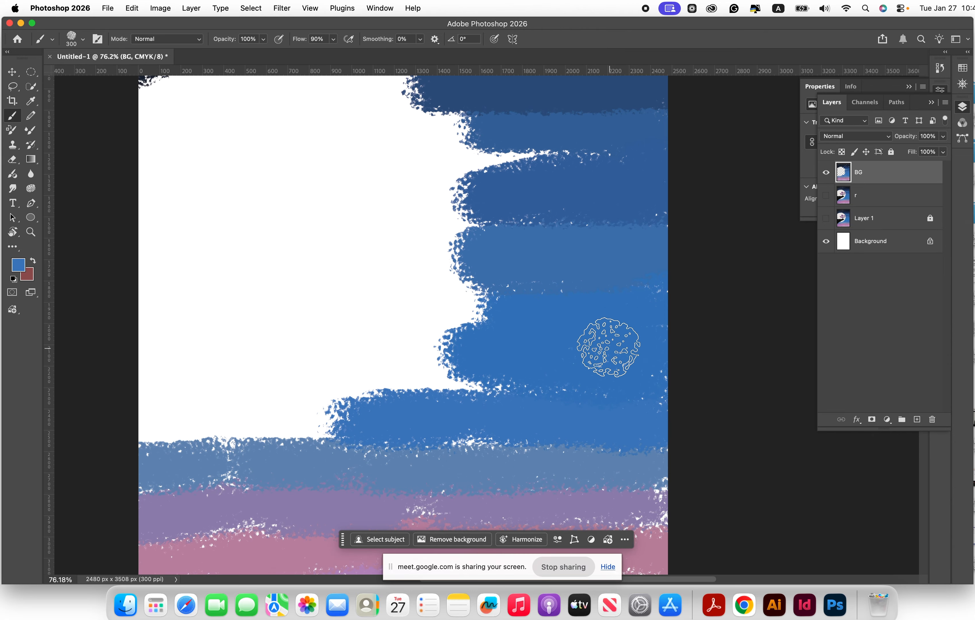
pyautogui.scroll(-1, 602, 349)
pyautogui.scroll(-1, 602, 344)
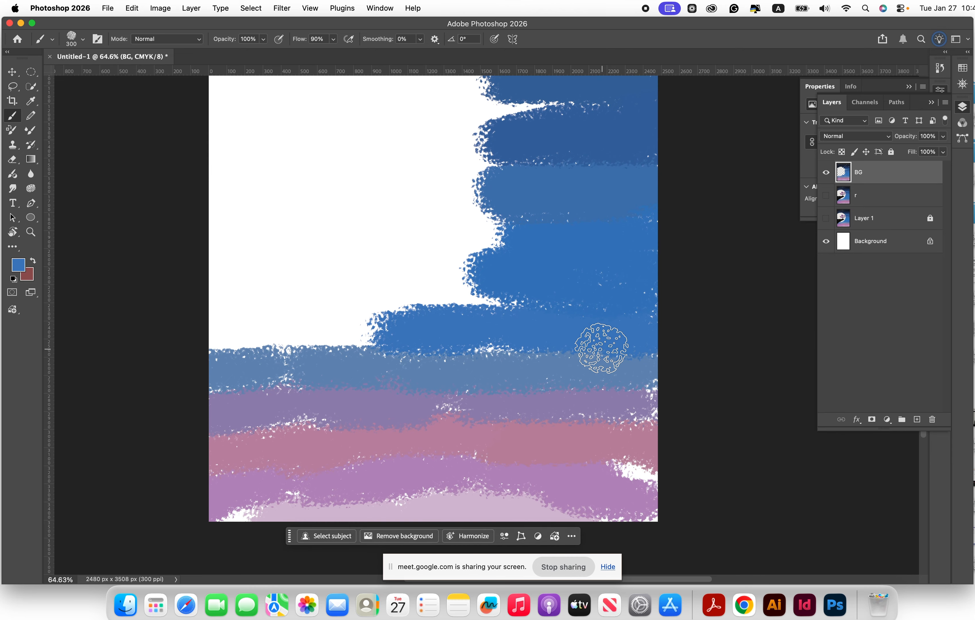
pyautogui.scroll(3, 565, 328)
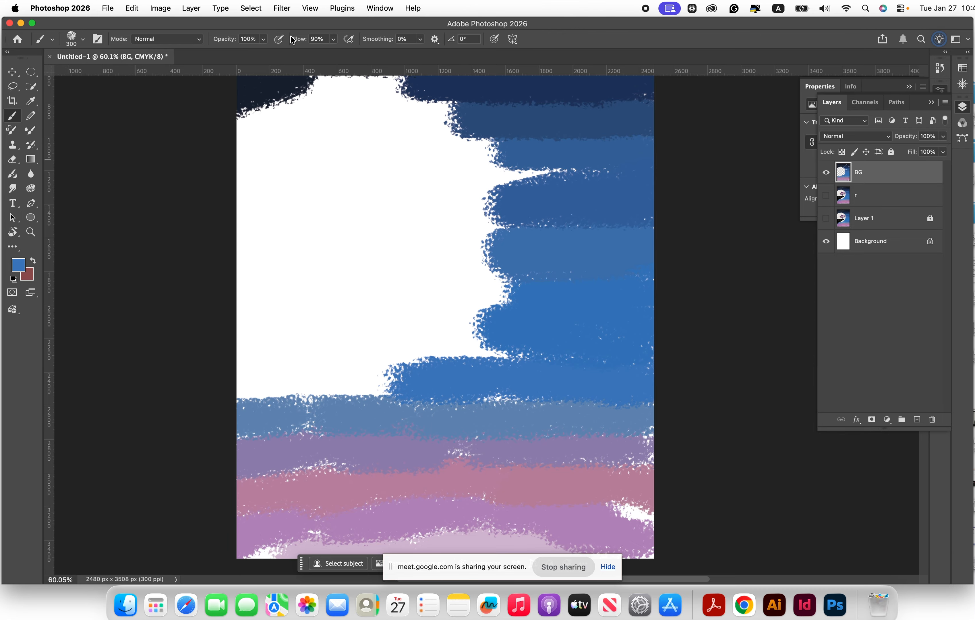
pyautogui.click(84, 40)
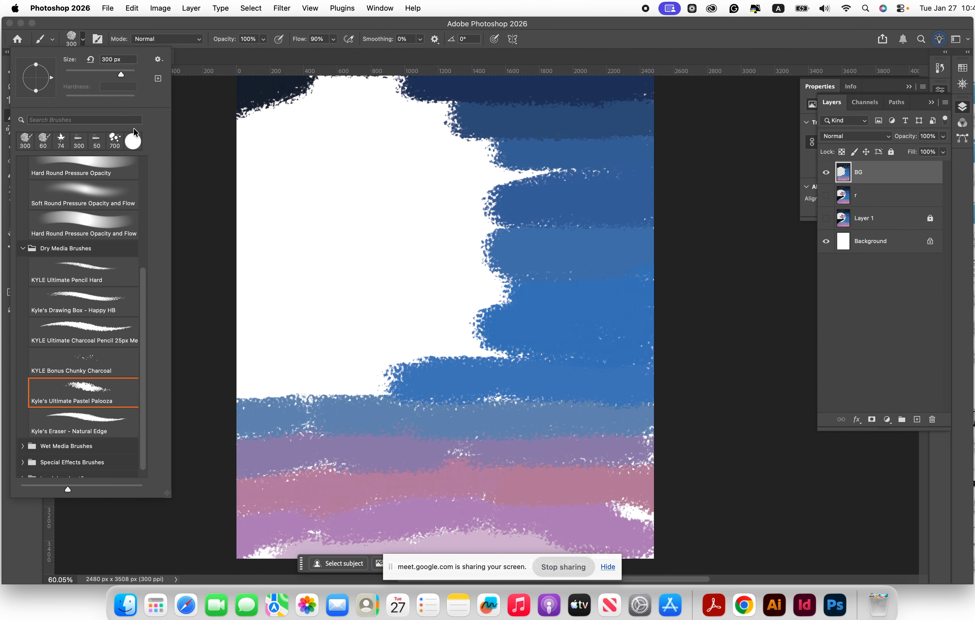
pyautogui.click(263, 40)
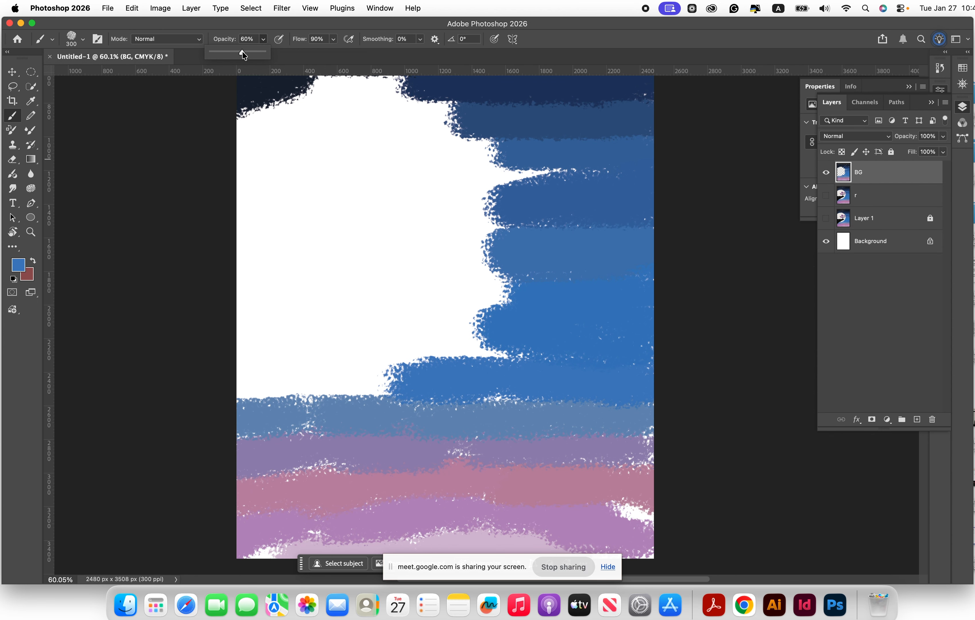
pyautogui.click(334, 40)
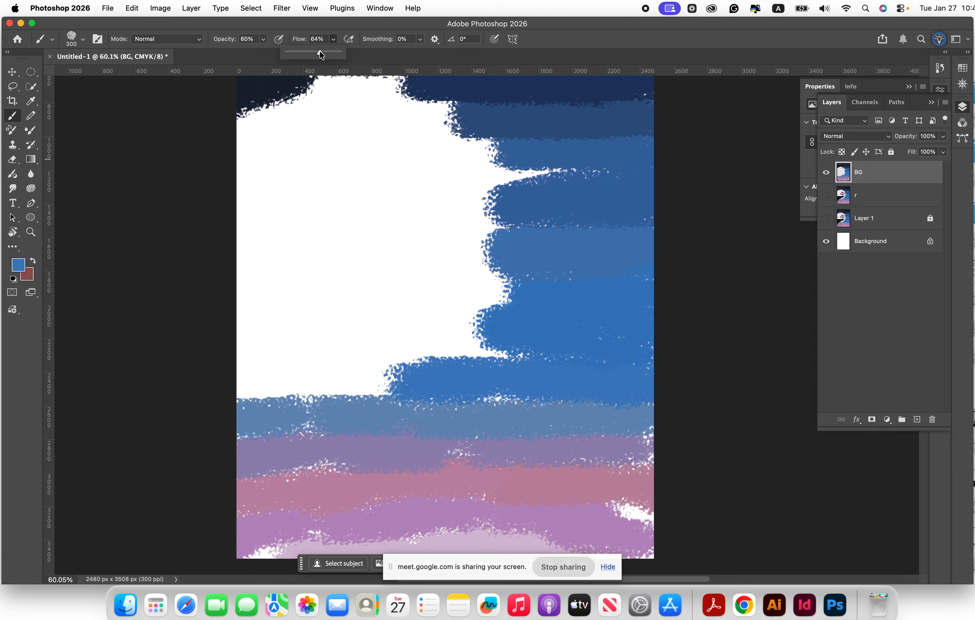
# Step: Sample the pale lilac at the canvas bottom and blend it over the lower edge of the purple band
pyautogui.keyDown('alt'); pyautogui.click(520, 532); pyautogui.keyUp('alt')
pyautogui.scroll(-3, 496, 517)
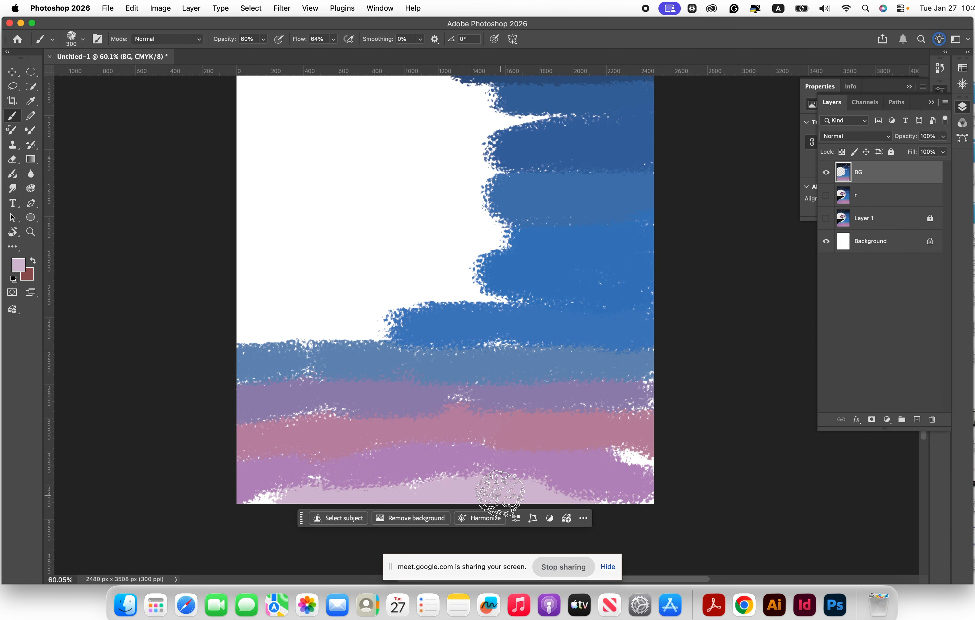
pyautogui.scroll(5, 500, 494)
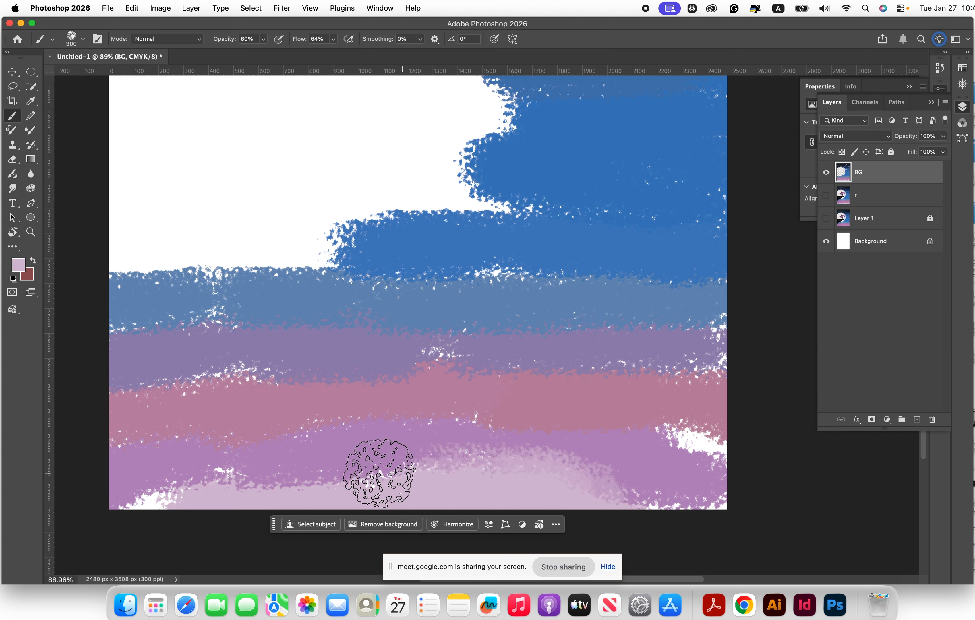
pyautogui.moveTo(429, 461)
pyautogui.mouseDown()
pyautogui.moveTo(148, 487)
pyautogui.moveTo(187, 485)
pyautogui.moveTo(92, 524)
pyautogui.mouseUp()
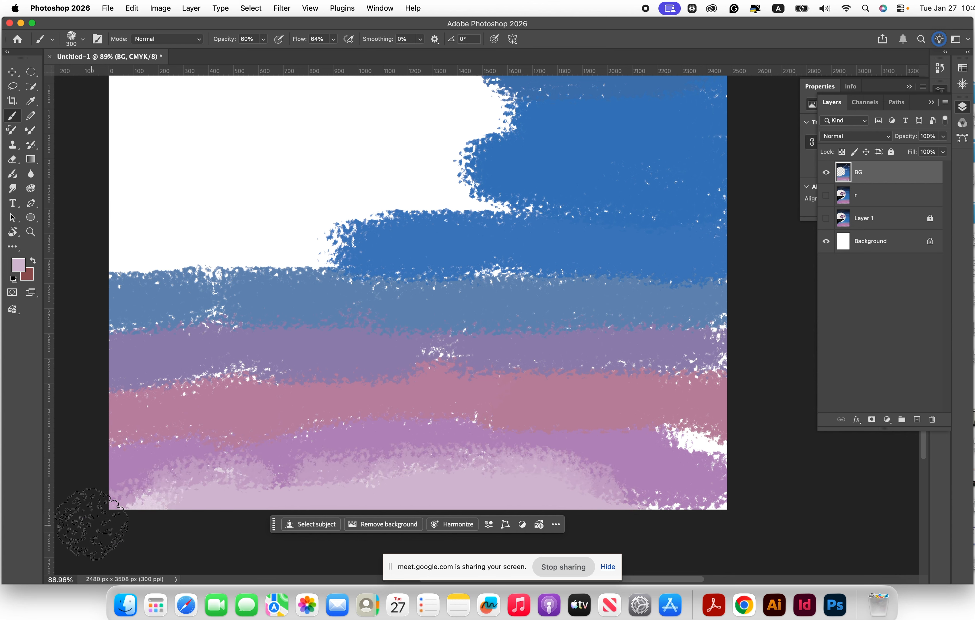
# Step: Sample the purple and pink bands in turn and paint each over its upper boundary to soften the transitions
pyautogui.keyDown('alt'); pyautogui.click(671, 466); pyautogui.keyUp('alt')
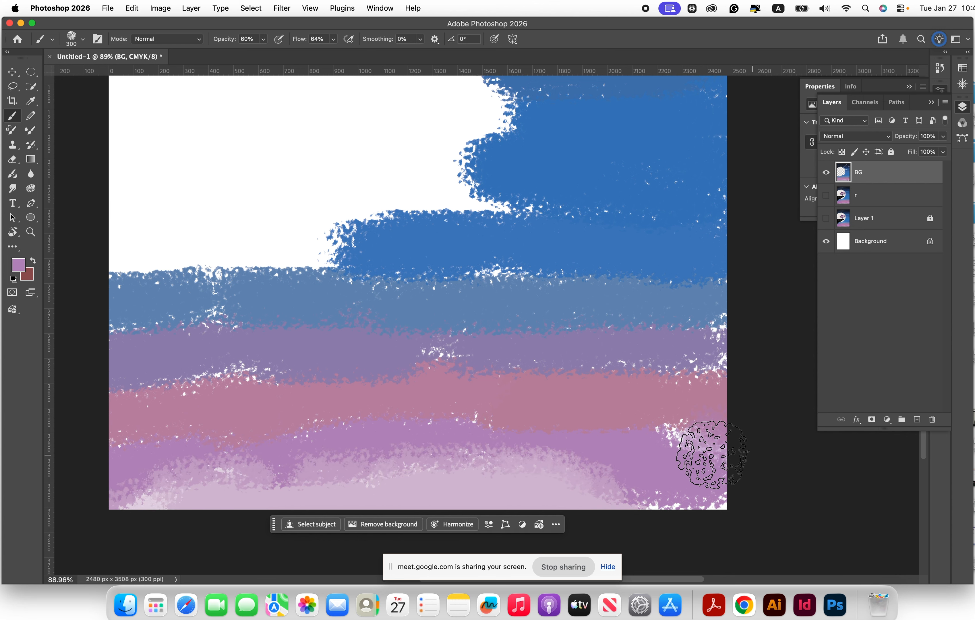
pyautogui.moveTo(711, 455)
pyautogui.mouseDown()
pyautogui.moveTo(668, 435)
pyautogui.moveTo(561, 450)
pyautogui.moveTo(534, 423)
pyautogui.moveTo(468, 429)
pyautogui.moveTo(453, 418)
pyautogui.moveTo(179, 426)
pyautogui.moveTo(233, 443)
pyautogui.moveTo(163, 443)
pyautogui.mouseUp()
pyautogui.keyDown('alt'); pyautogui.click(642, 382); pyautogui.keyUp('alt')
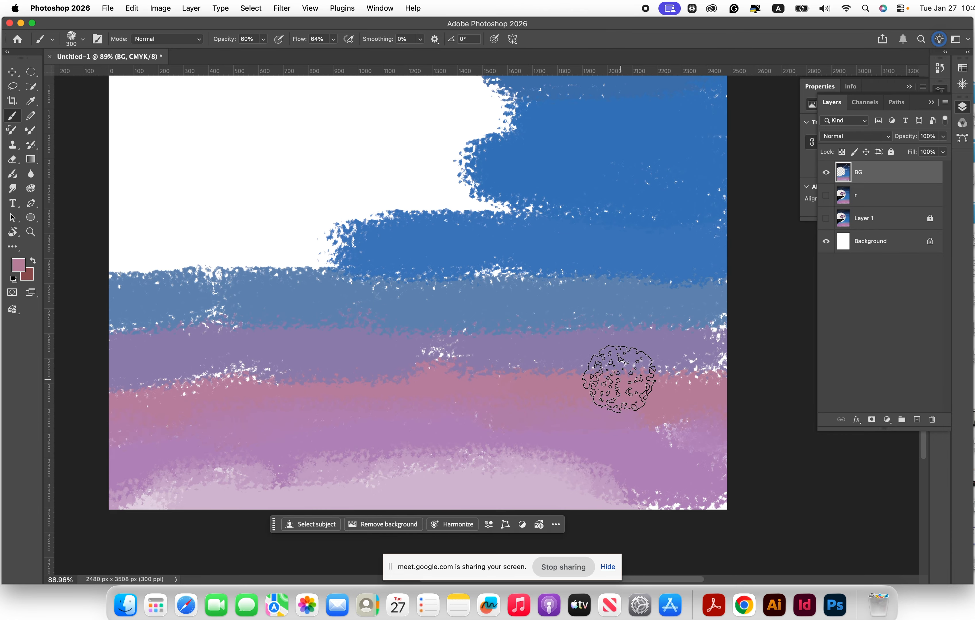
pyautogui.moveTo(549, 374)
pyautogui.mouseDown()
pyautogui.moveTo(243, 371)
pyautogui.moveTo(232, 384)
pyautogui.moveTo(266, 379)
pyautogui.moveTo(48, 394)
pyautogui.mouseUp()
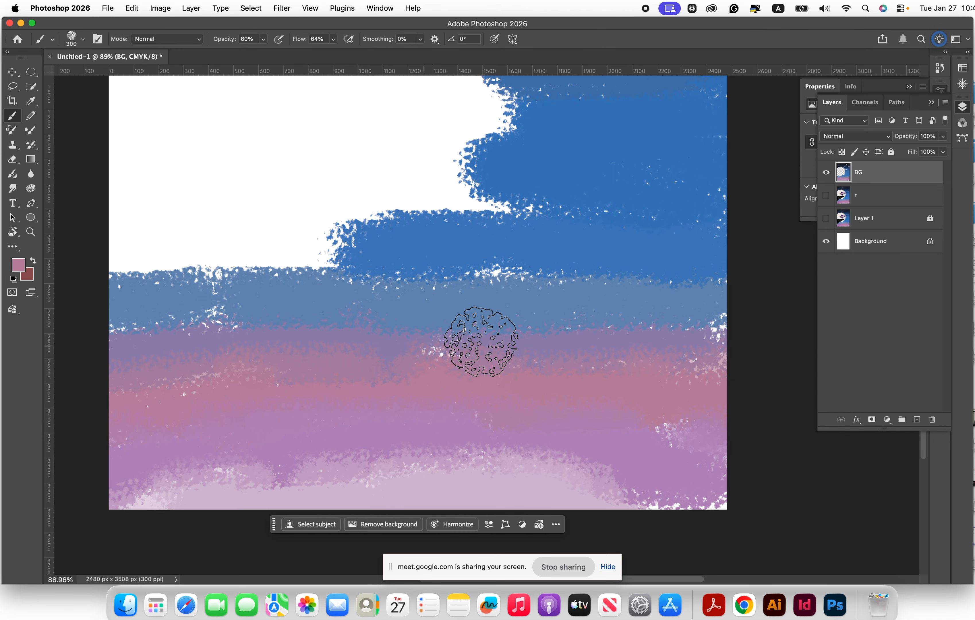
# Step: Blend the slate, bright and medium blue bands by painting sampled blues over their boundaries, working upward
pyautogui.keyDown('alt'); pyautogui.click(607, 300); pyautogui.keyUp('alt')
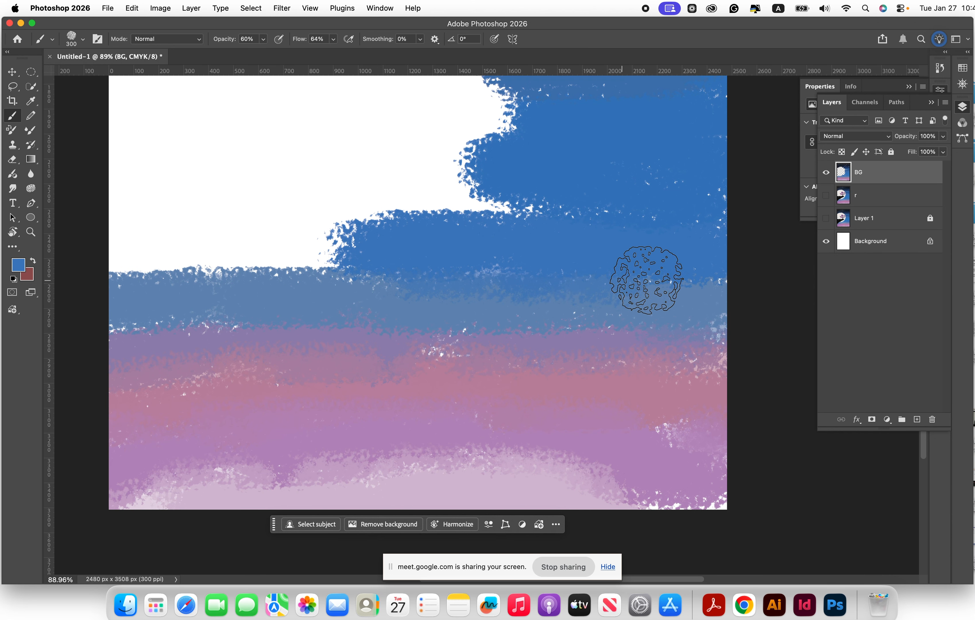
pyautogui.scroll(3, 655, 290)
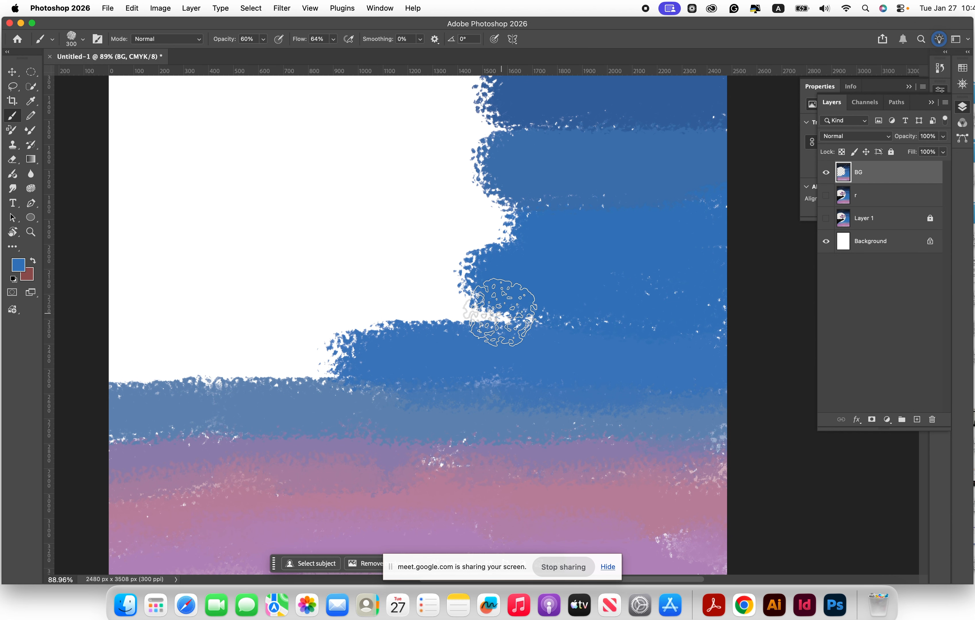
pyautogui.scroll(2, 639, 303)
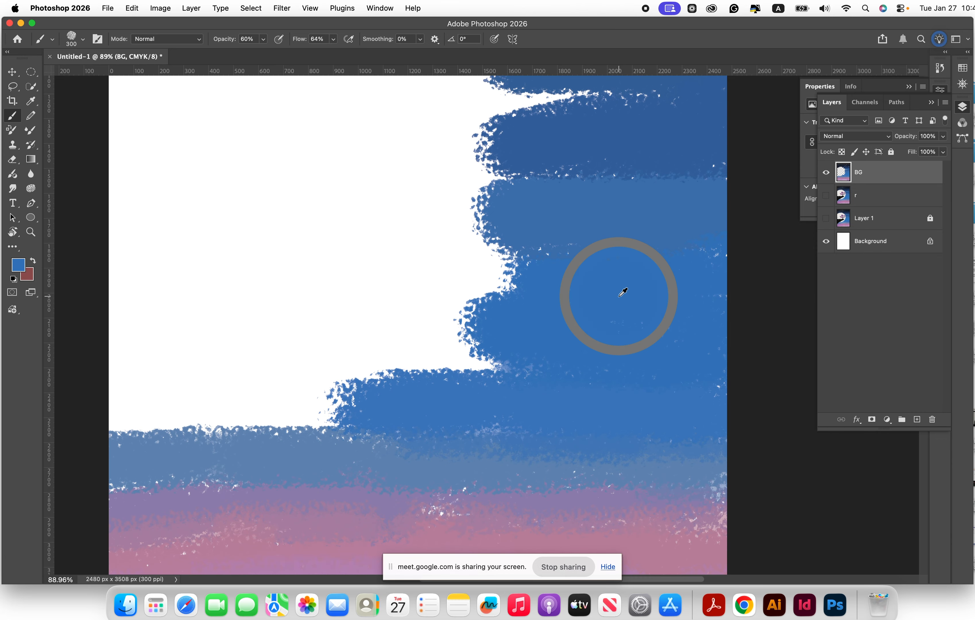
pyautogui.scroll(2, 643, 245)
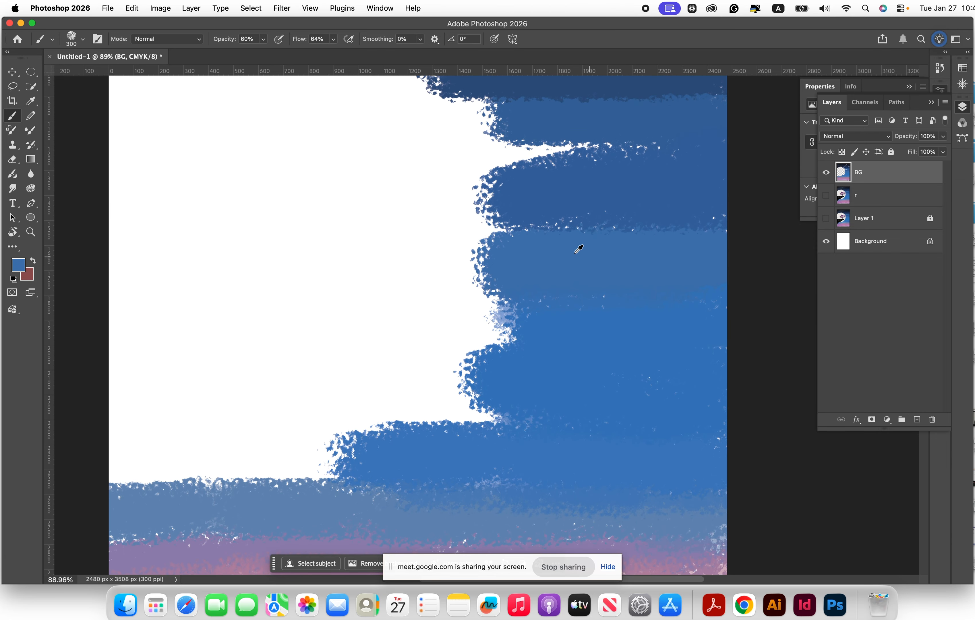
pyautogui.scroll(2, 655, 235)
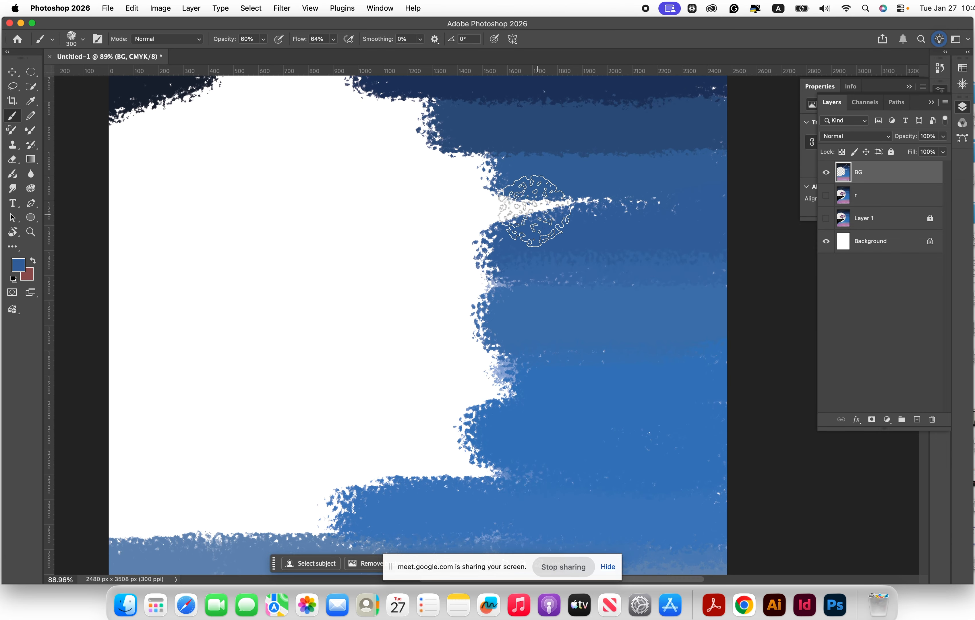
# Step: Cover the white wedge between the two darker blue bands and blend the blue into the steel-blue band above
pyautogui.moveTo(534, 211)
pyautogui.mouseDown()
pyautogui.moveTo(765, 200)
pyautogui.moveTo(642, 206)
pyautogui.moveTo(578, 231)
pyautogui.mouseUp()
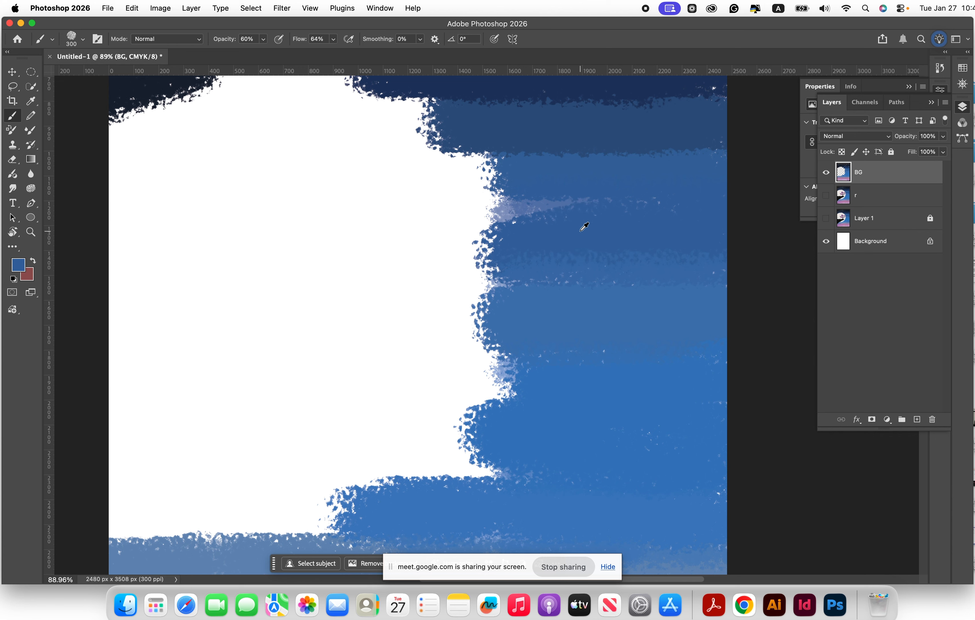
pyautogui.scroll(3, 623, 221)
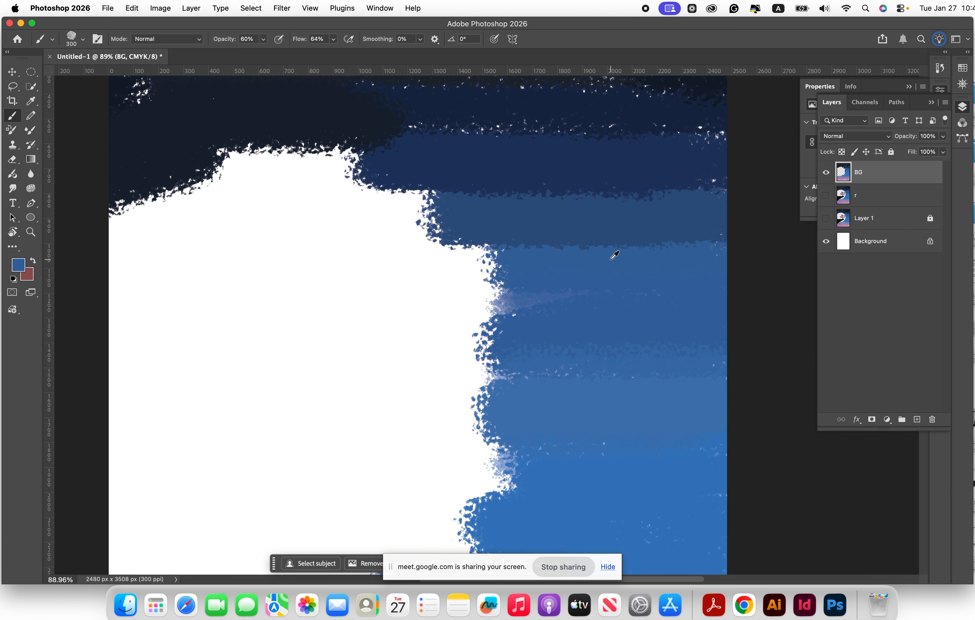
pyautogui.scroll(2, 614, 249)
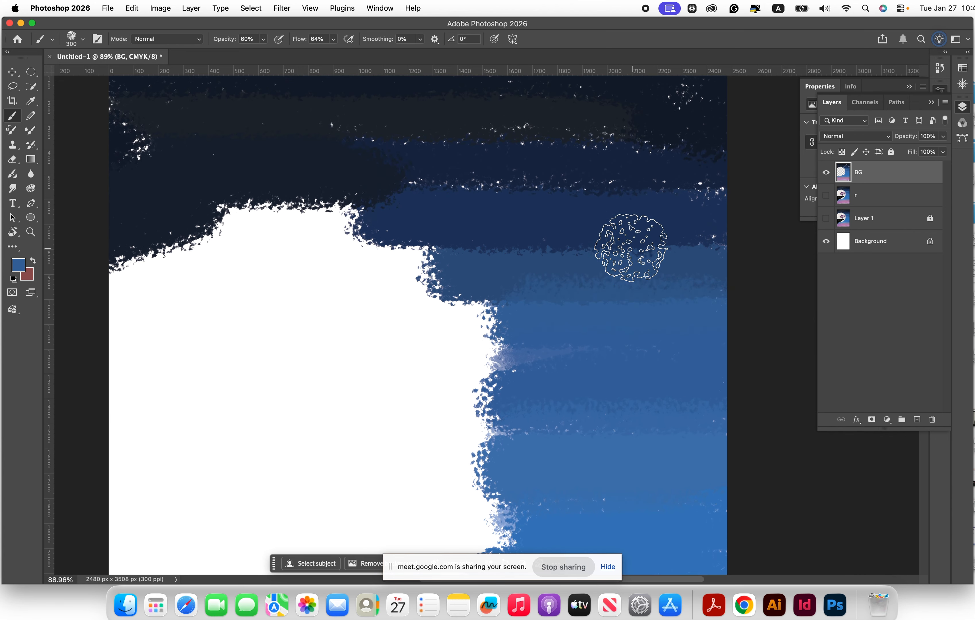
# Step: Sample the navy tones and paint them over the band boundaries in the upper right sky to blend them
pyautogui.keyDown('alt'); pyautogui.click(542, 224); pyautogui.keyUp('alt')
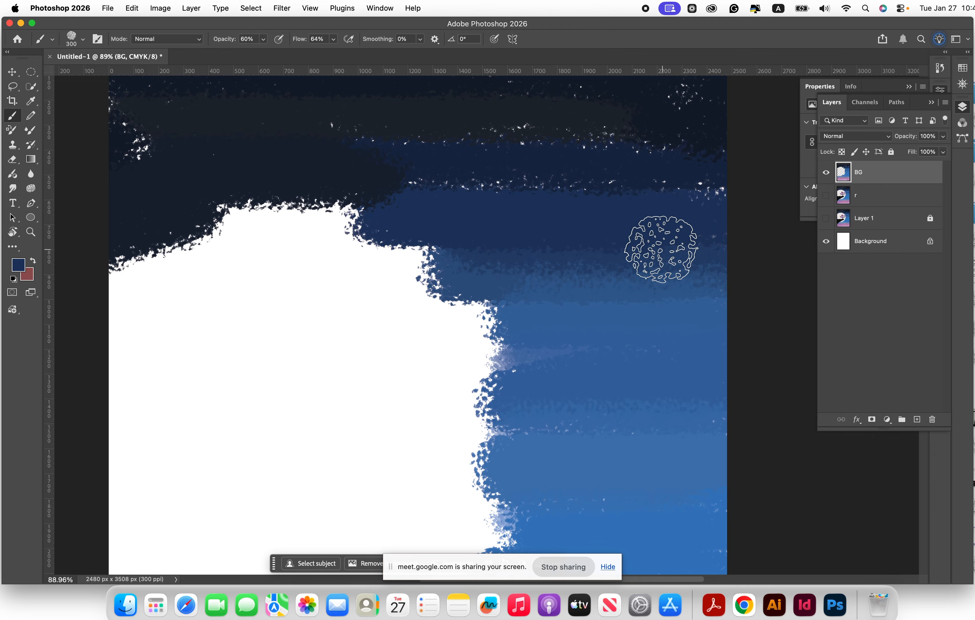
pyautogui.scroll(1, 655, 248)
pyautogui.moveTo(431, 211); pyautogui.dragTo(475, 221)
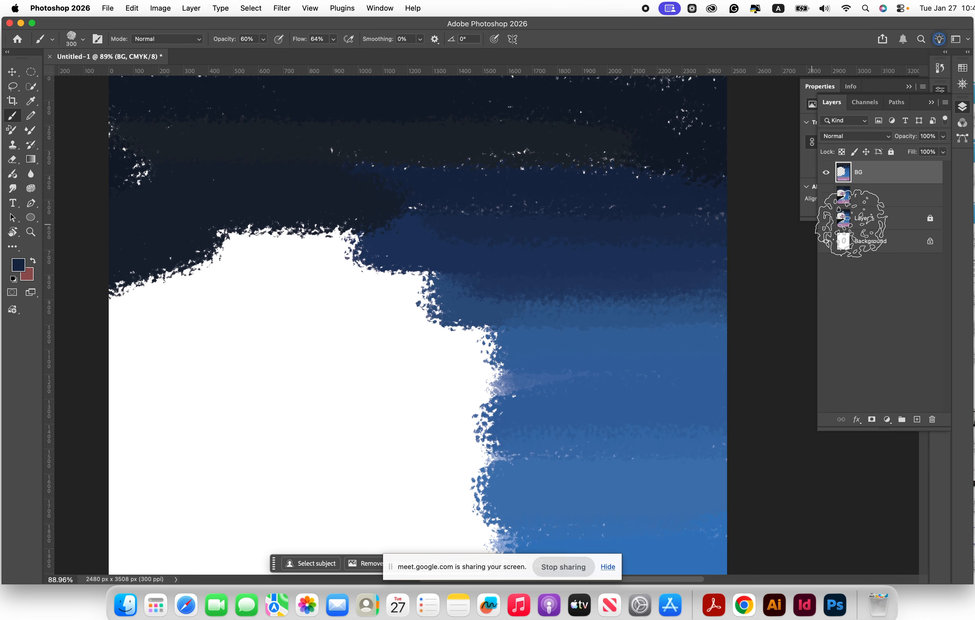
pyautogui.moveTo(471, 158); pyautogui.dragTo(337, 153)
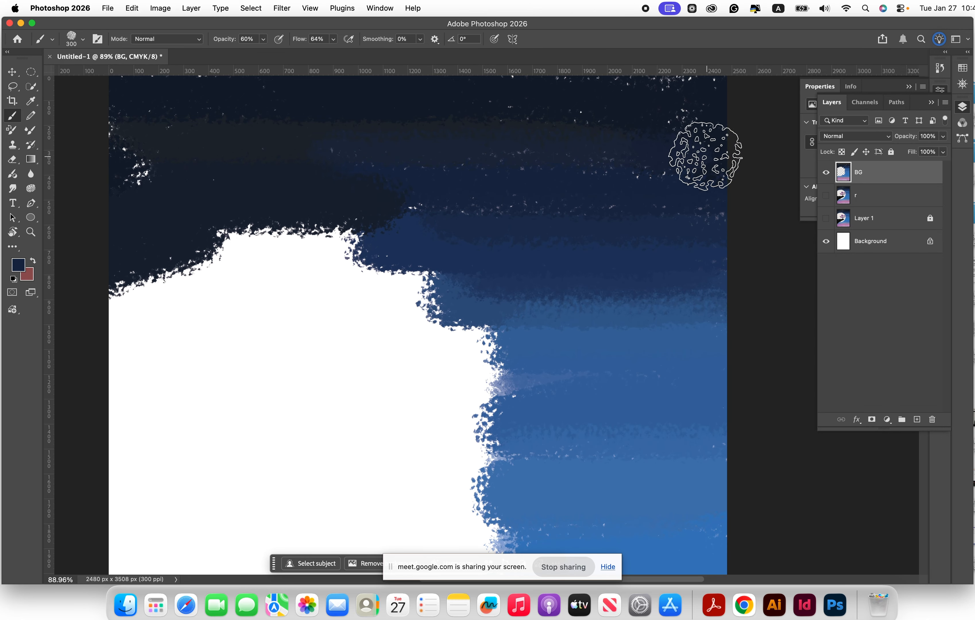
# Step: Sample the near-black sky color and paint over the top band and the white specks in the upper left
pyautogui.scroll(2, 697, 164)
pyautogui.keyDown('alt'); pyautogui.click(538, 178); pyautogui.keyUp('alt')
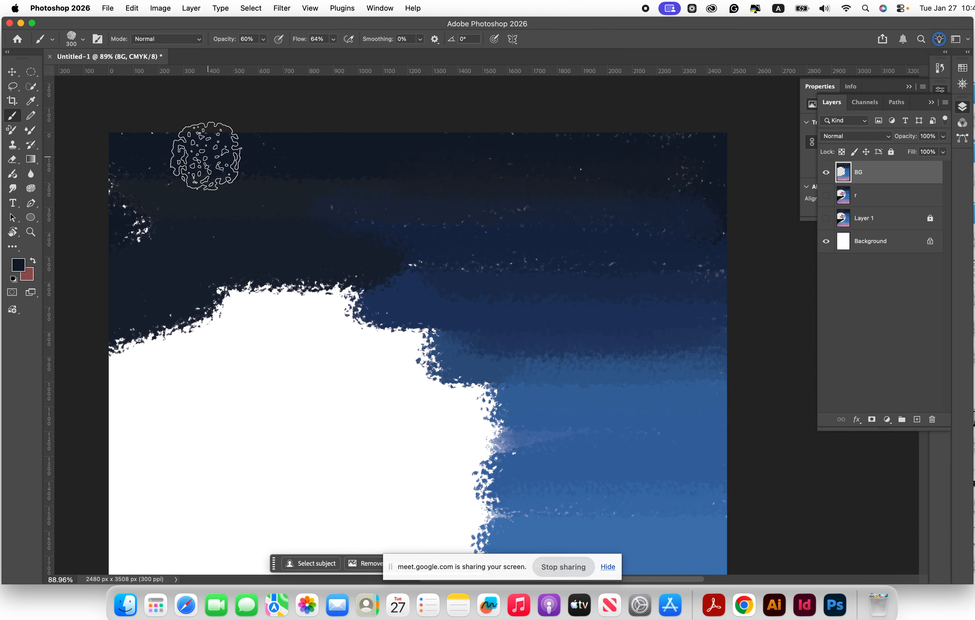
pyautogui.moveTo(235, 193)
pyautogui.mouseDown()
pyautogui.moveTo(136, 228)
pyautogui.moveTo(216, 219)
pyautogui.moveTo(99, 203)
pyautogui.moveTo(131, 156)
pyautogui.mouseUp()
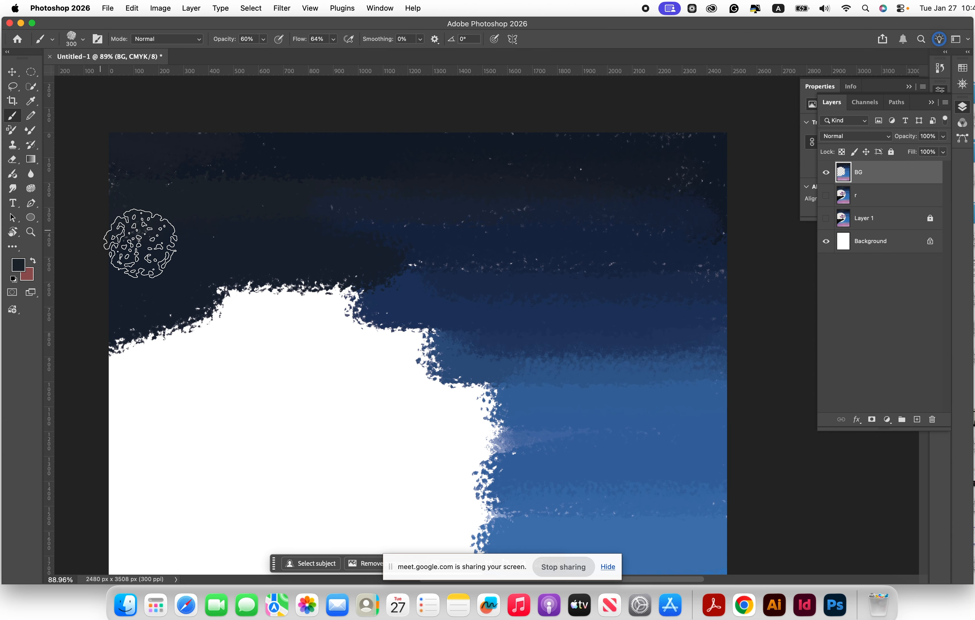
# Step: Soften the stepped sky edge around the white moon area with sampled near-black, navy and blue strokes down its upper right curve
pyautogui.scroll(-5, 322, 268)
pyautogui.scroll(5, 311, 259)
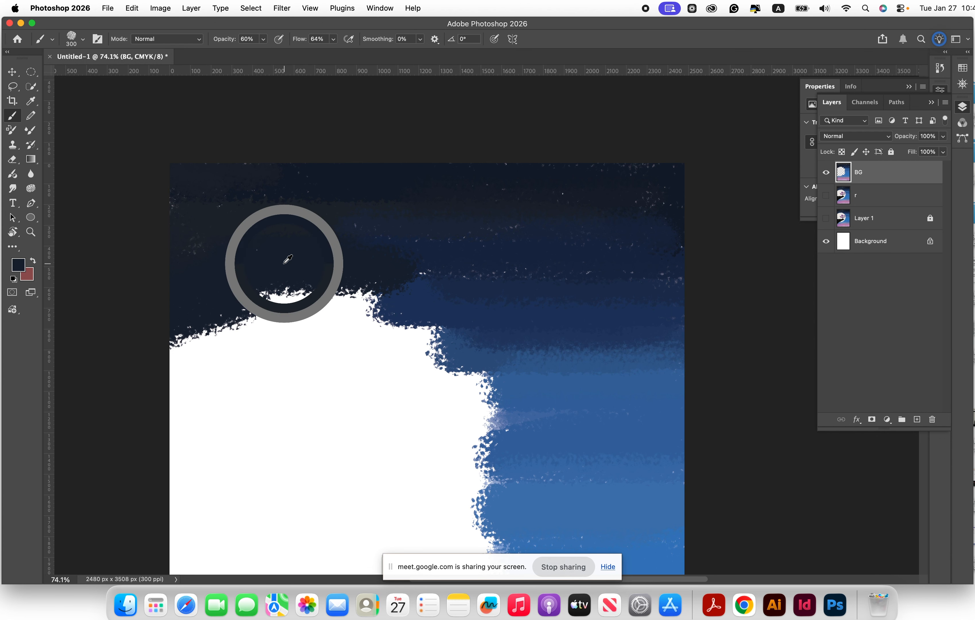
pyautogui.moveTo(206, 282)
pyautogui.mouseDown()
pyautogui.moveTo(383, 285)
pyautogui.moveTo(251, 285)
pyautogui.mouseUp()
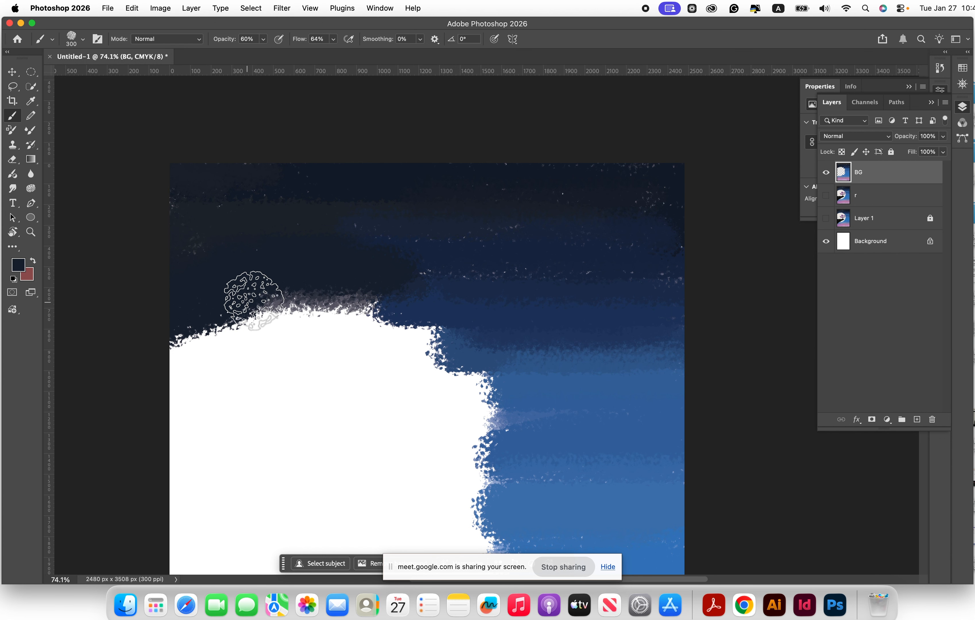
pyautogui.keyDown('alt'); pyautogui.click(402, 299); pyautogui.keyUp('alt')
pyautogui.moveTo(402, 298)
pyautogui.mouseDown()
pyautogui.moveTo(484, 336)
pyautogui.moveTo(396, 353)
pyautogui.moveTo(524, 351)
pyautogui.moveTo(507, 337)
pyautogui.mouseUp()
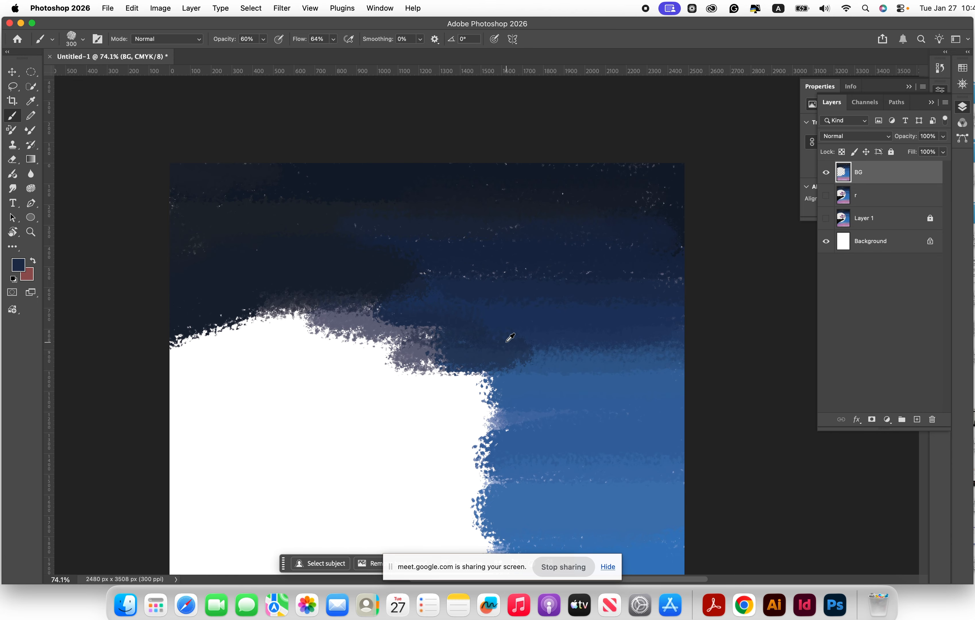
pyautogui.moveTo(435, 369)
pyautogui.mouseDown()
pyautogui.moveTo(501, 392)
pyautogui.moveTo(494, 414)
pyautogui.mouseUp()
pyautogui.keyDown('alt'); pyautogui.click(615, 398); pyautogui.keyUp('alt')
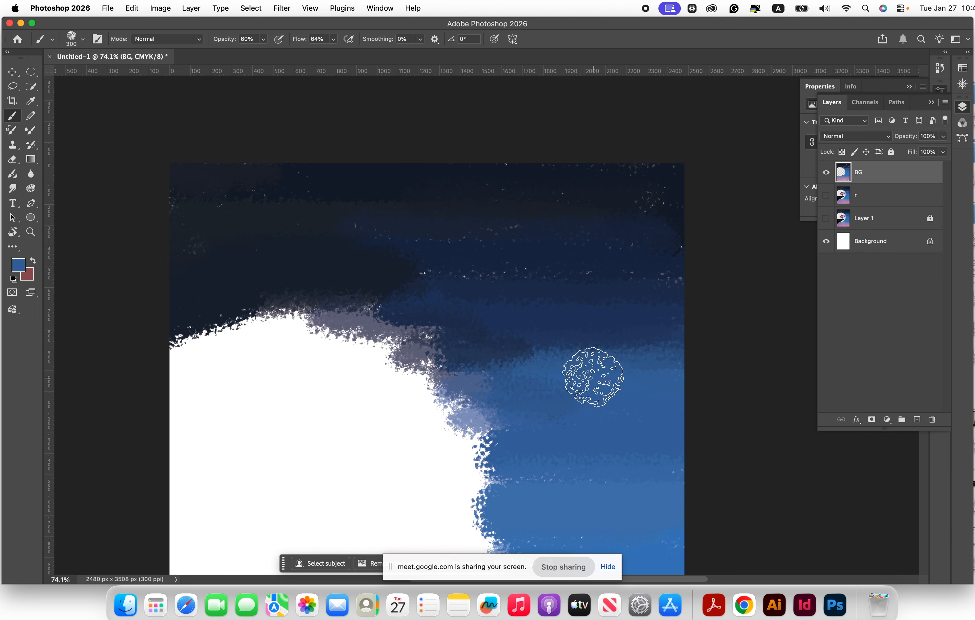
# Step: Sample the dark blue of the sky and inspect the painted background down to its pink band
pyautogui.scroll(-3, 590, 368)
pyautogui.keyDown('alt'); pyautogui.click(487, 230); pyautogui.keyUp('alt')
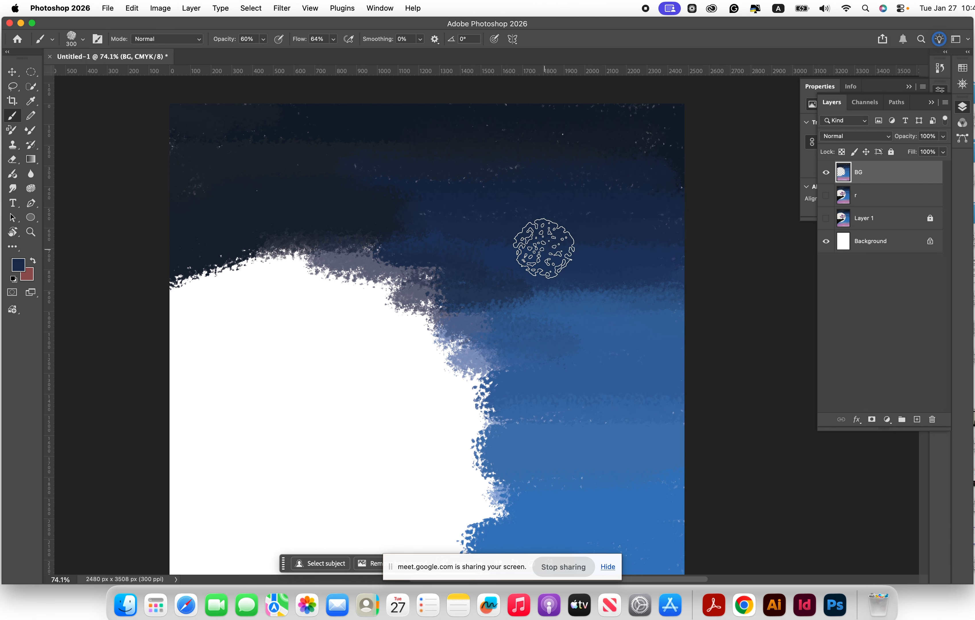
pyautogui.scroll(-3, 544, 252)
pyautogui.scroll(-2, 547, 254)
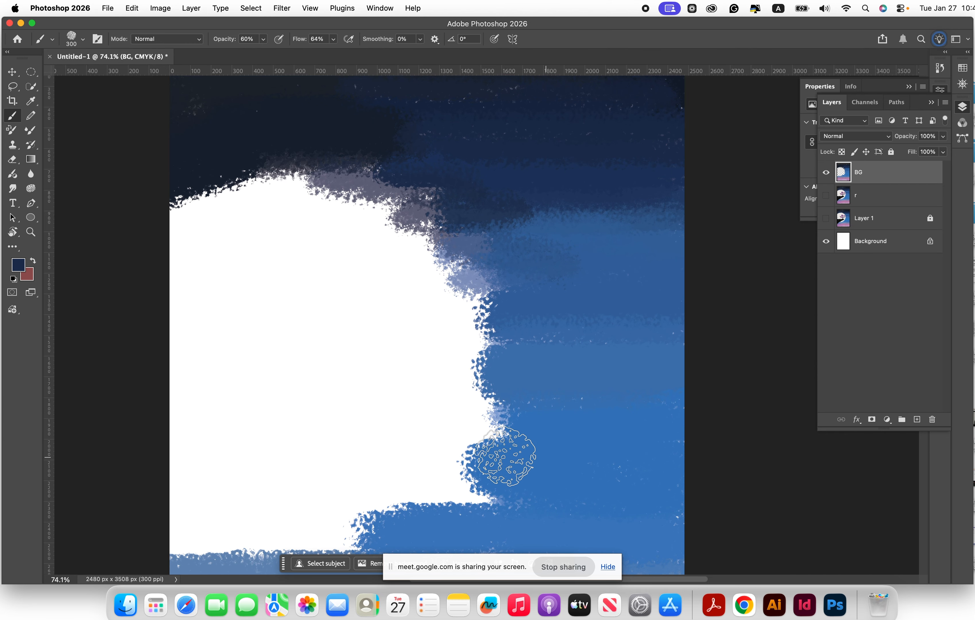
pyautogui.scroll(-1, 483, 455)
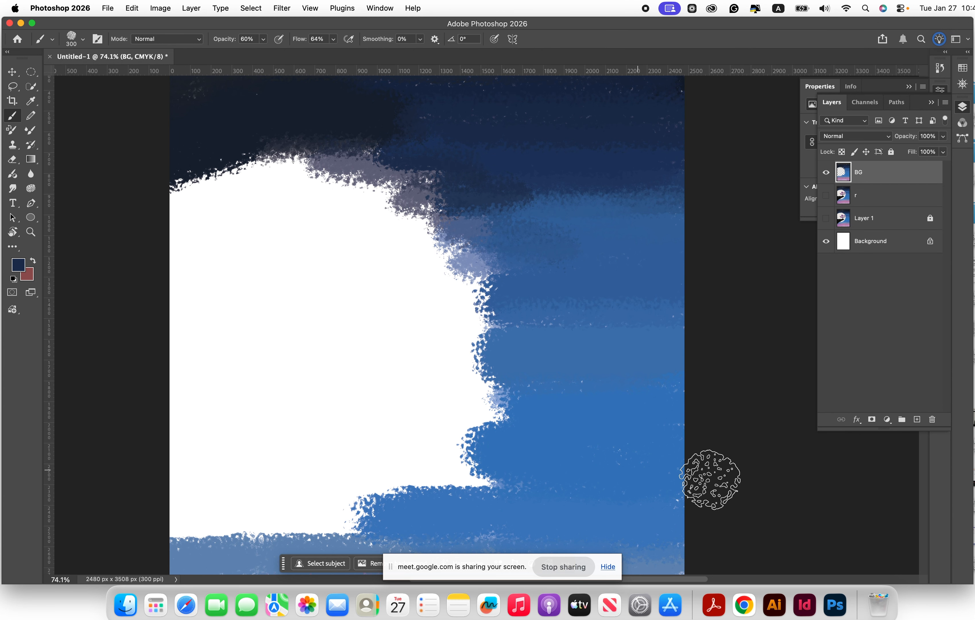
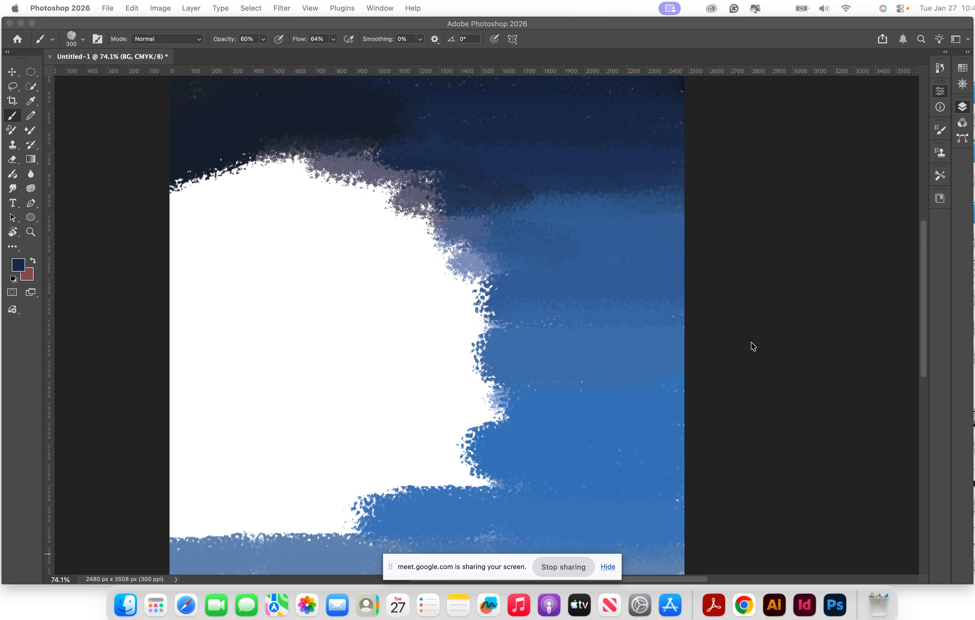
pyautogui.scroll(-4, 562, 329)
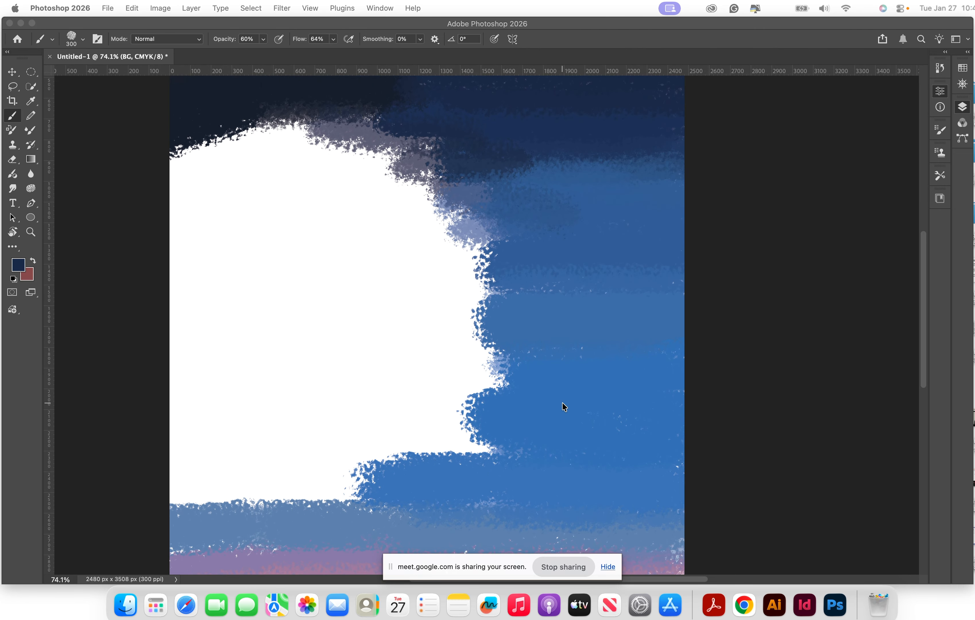
pyautogui.scroll(-4, 631, 481)
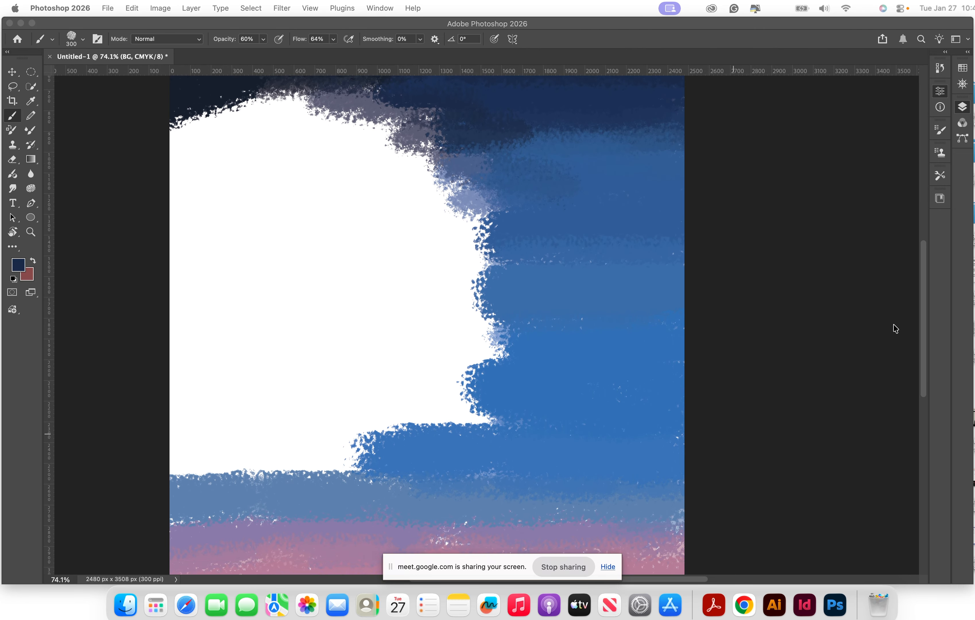
# Step: Show the reference layer r and hide the BG layer to reveal the full moon, tree and cliff
pyautogui.click(962, 109)
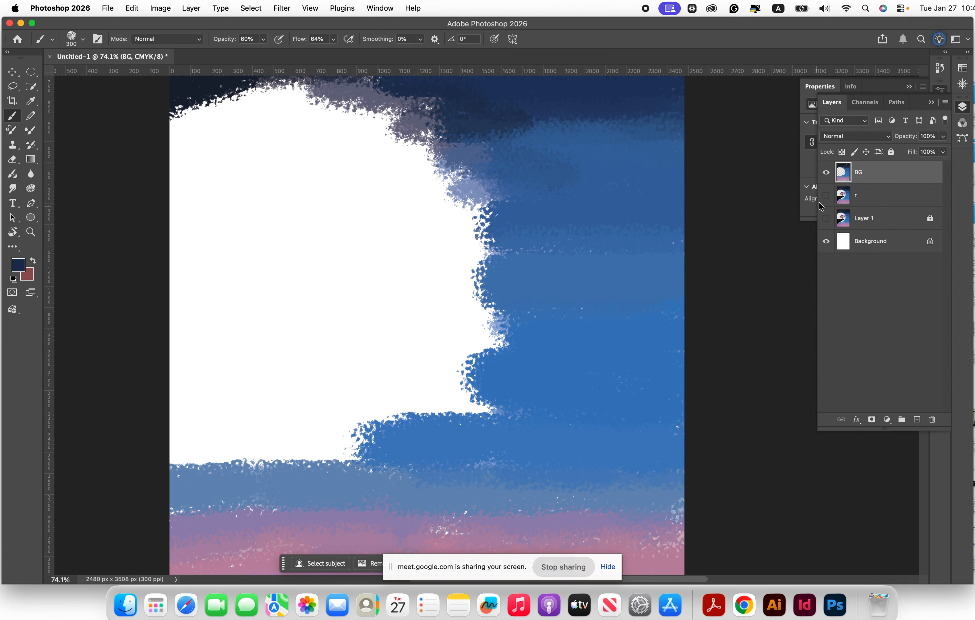
pyautogui.click(826, 196)
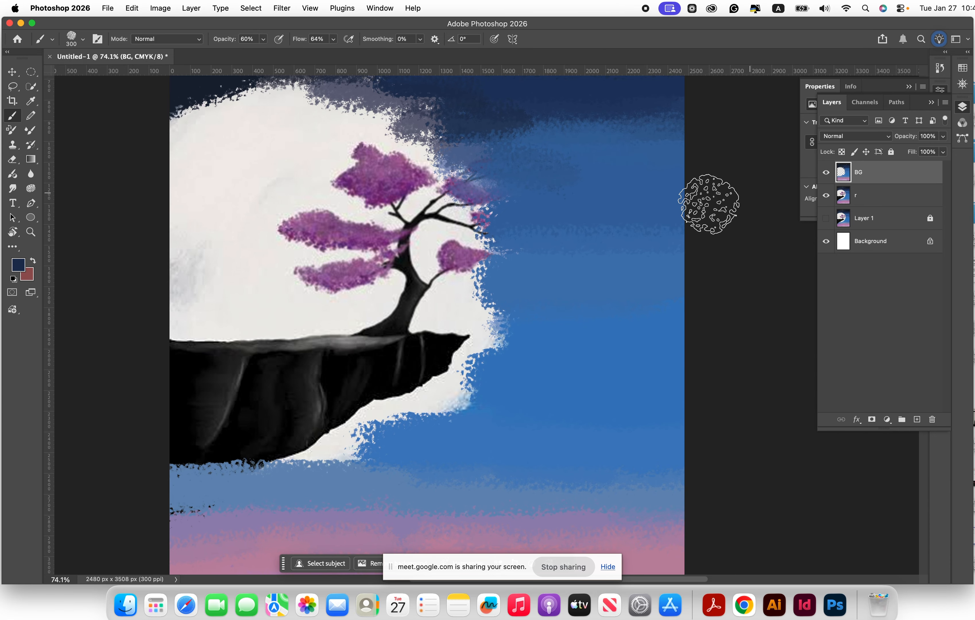
pyautogui.scroll(-5, 587, 262)
pyautogui.scroll(-3, 584, 266)
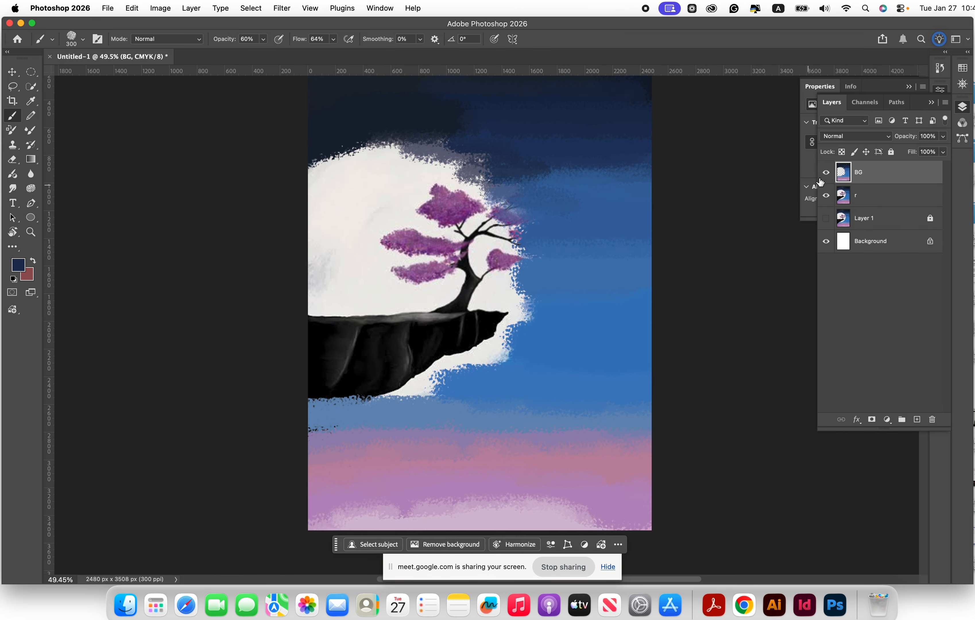
pyautogui.click(826, 173)
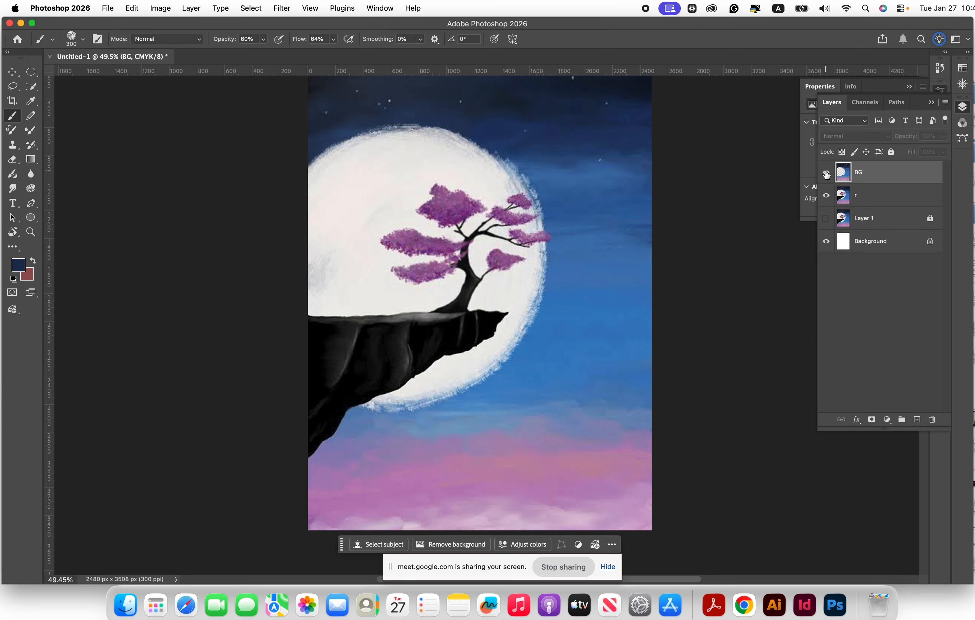
pyautogui.click(826, 173)
# Step: Add a new layer above BG, name it Moon and select it
pyautogui.click(916, 420)
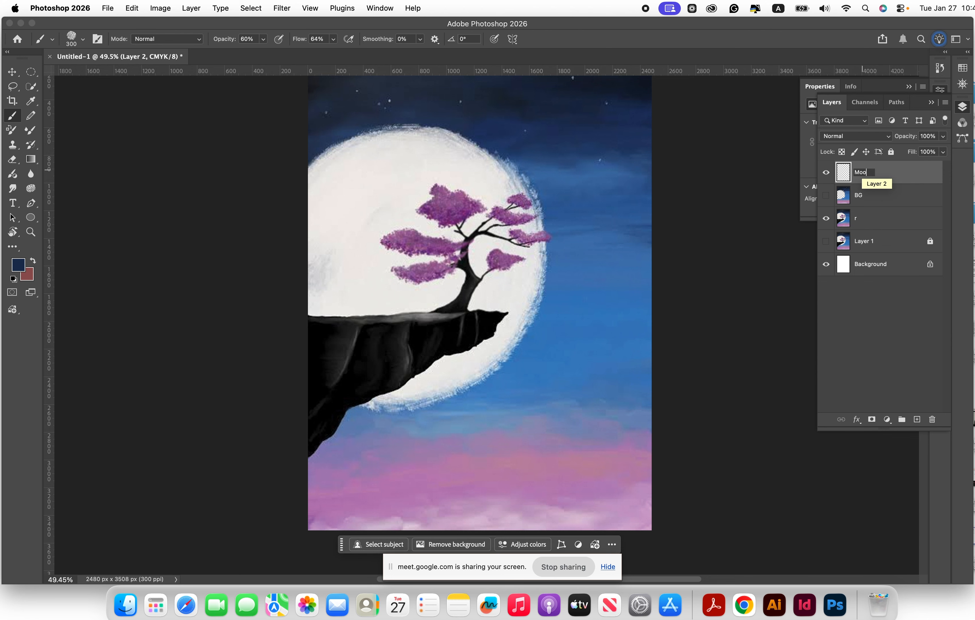
pyautogui.click(875, 307)
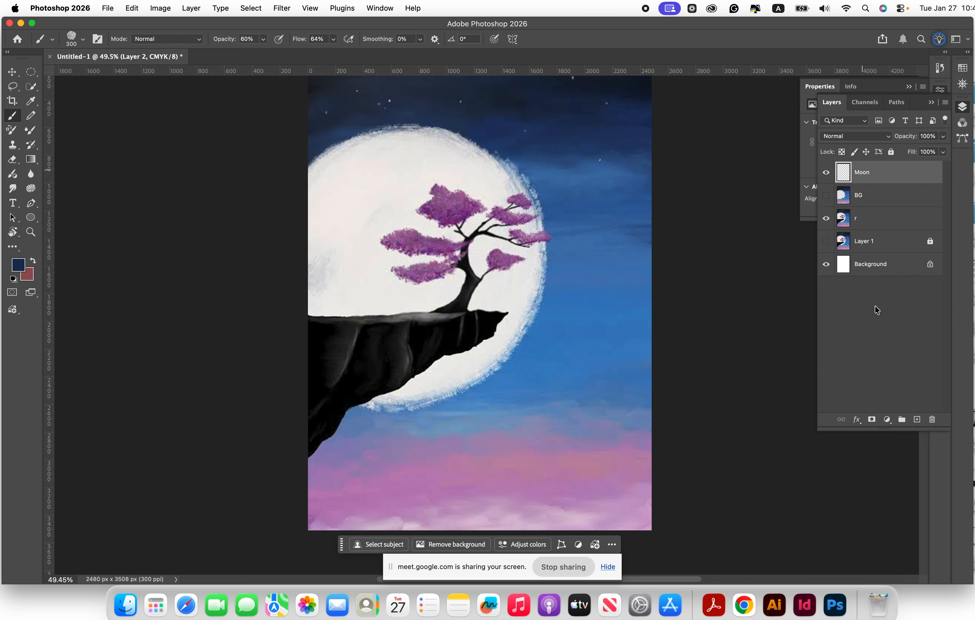
pyautogui.click(882, 177)
# Step: Sample the moon's off-white from reference layer r as the brush colour and return to the Moon layer
pyautogui.scroll(5, 430, 159)
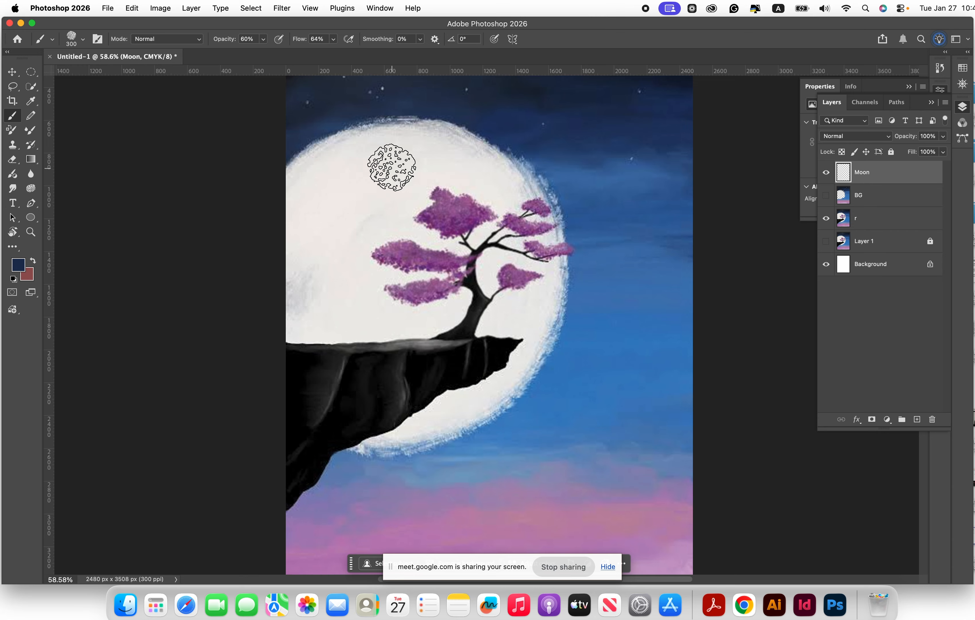
pyautogui.press('alt')
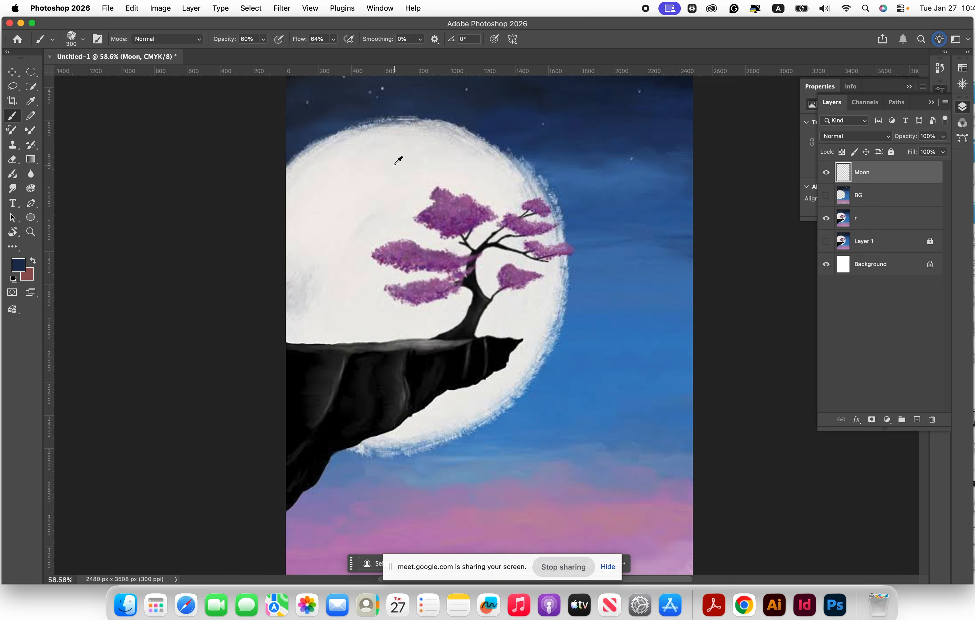
pyautogui.keyDown('alt'); pyautogui.click(394, 164); pyautogui.keyUp('alt')
pyautogui.keyDown('alt'); pyautogui.click(394, 165); pyautogui.keyUp('alt')
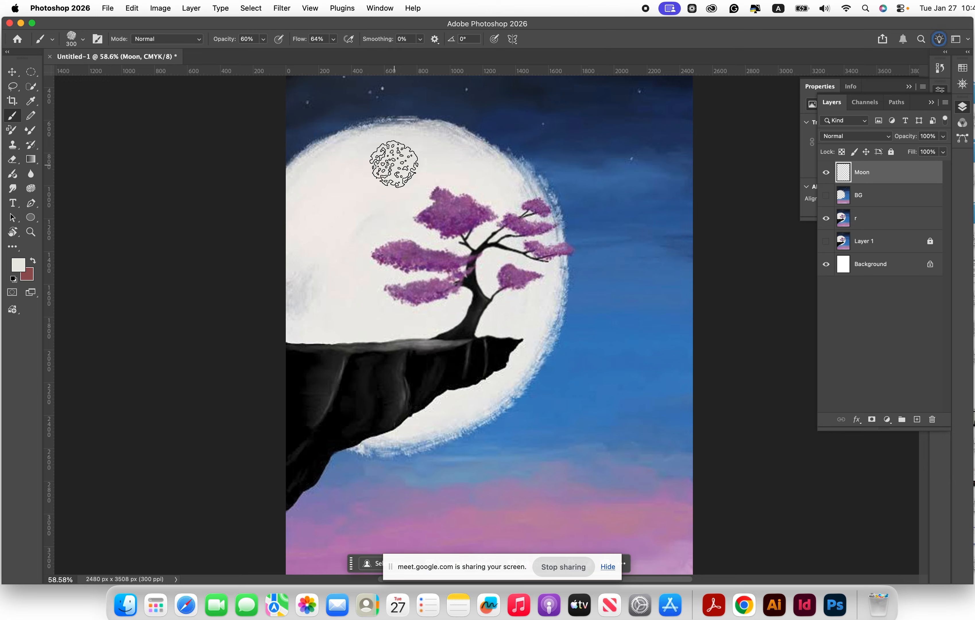
pyautogui.click(847, 222)
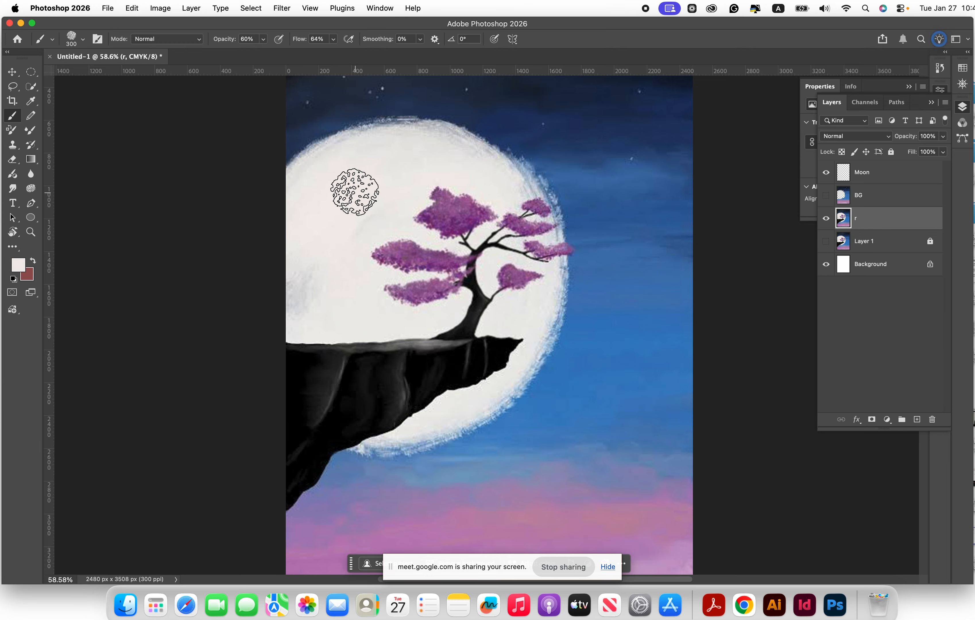
pyautogui.click(865, 176)
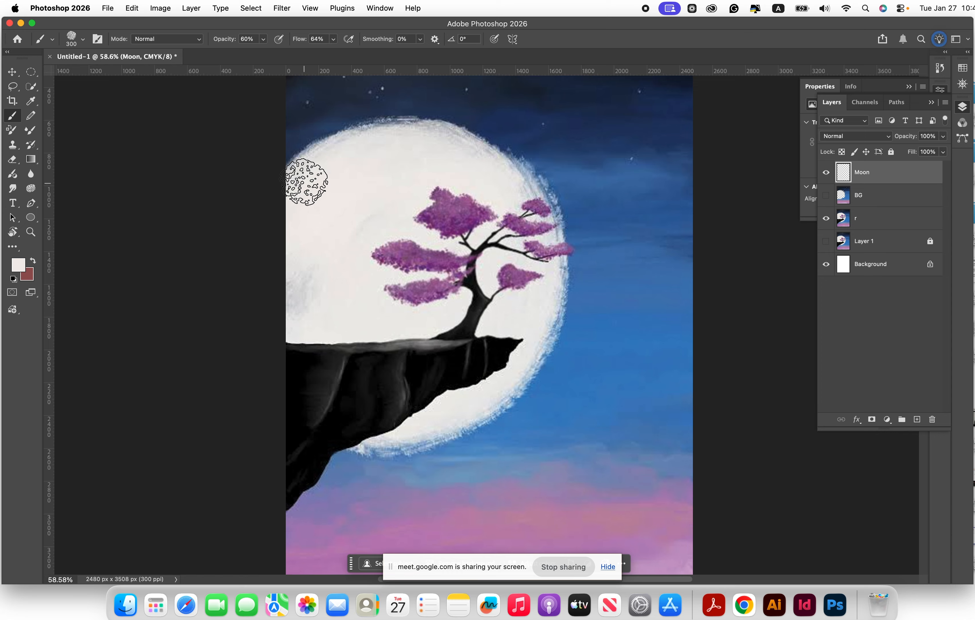
# Step: Try painting off-white strokes along the moon's upper and right edge on the Moon layer, with r hidden and BG shown
pyautogui.moveTo(306, 181)
pyautogui.mouseDown()
pyautogui.moveTo(388, 156)
pyautogui.moveTo(281, 199)
pyautogui.moveTo(345, 154)
pyautogui.moveTo(299, 168)
pyautogui.moveTo(366, 135)
pyautogui.moveTo(401, 134)
pyautogui.moveTo(327, 150)
pyautogui.moveTo(504, 152)
pyautogui.moveTo(417, 142)
pyautogui.moveTo(514, 196)
pyautogui.moveTo(455, 164)
pyautogui.moveTo(493, 169)
pyautogui.moveTo(548, 250)
pyautogui.moveTo(480, 178)
pyautogui.moveTo(529, 236)
pyautogui.moveTo(534, 287)
pyautogui.moveTo(529, 206)
pyautogui.moveTo(564, 292)
pyautogui.mouseUp()
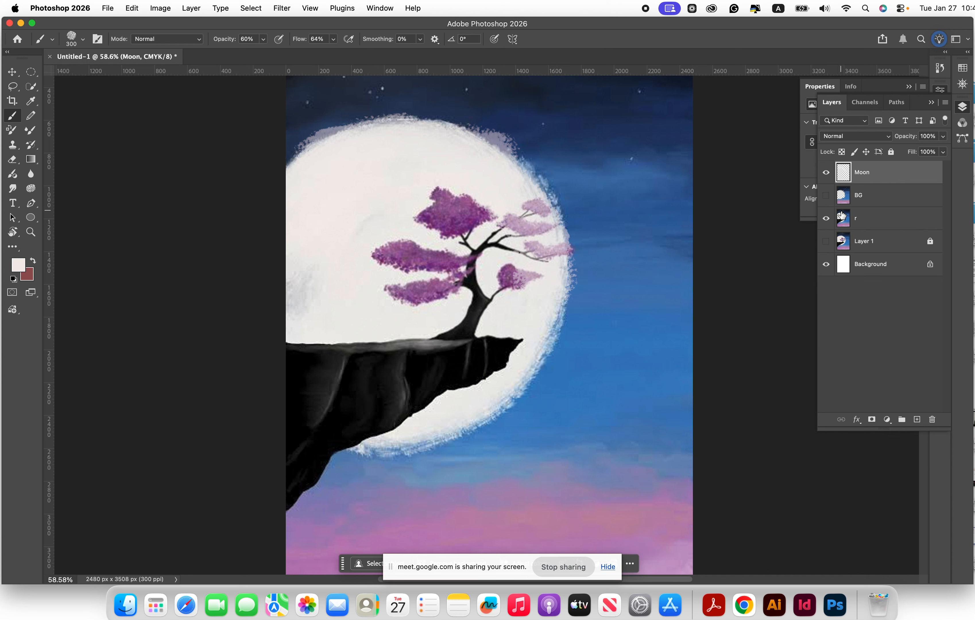
pyautogui.click(826, 219)
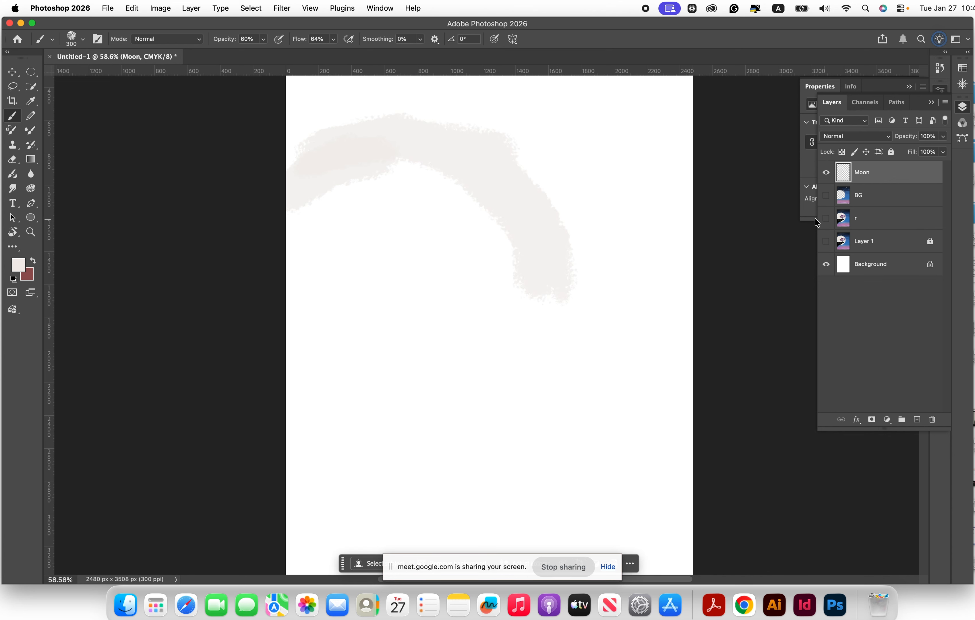
pyautogui.click(825, 196)
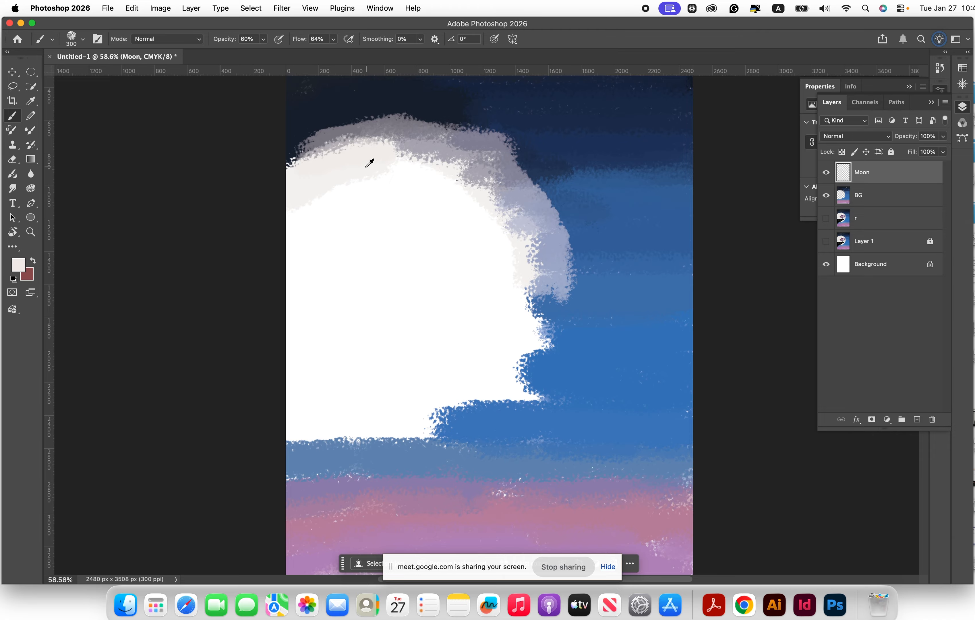
pyautogui.keyDown('alt'); pyautogui.click(350, 171); pyautogui.keyUp('alt')
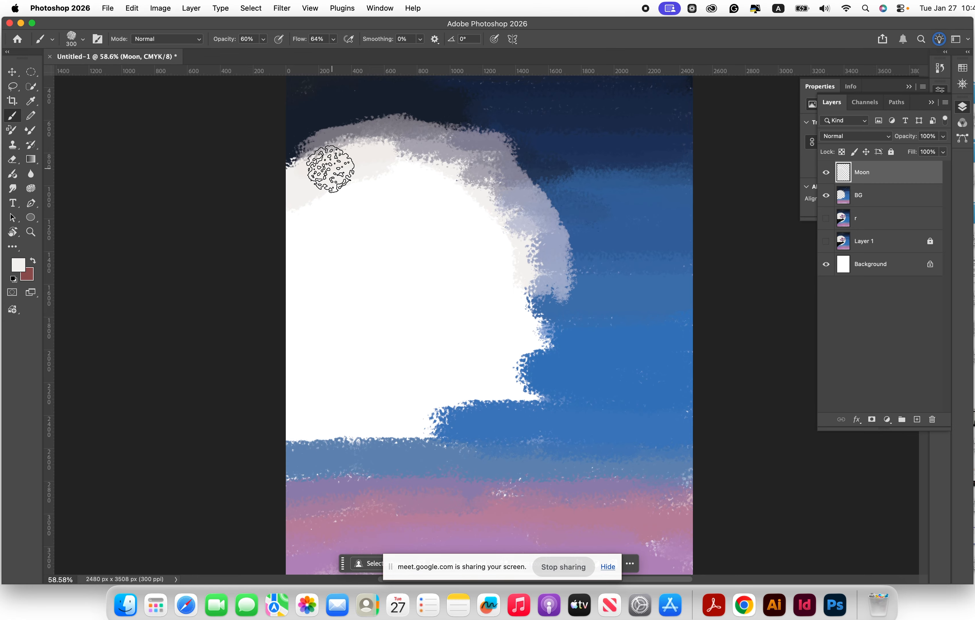
pyautogui.moveTo(345, 164)
pyautogui.mouseDown()
pyautogui.moveTo(411, 152)
pyautogui.moveTo(302, 168)
pyautogui.moveTo(445, 139)
pyautogui.moveTo(377, 145)
pyautogui.moveTo(488, 191)
pyautogui.moveTo(376, 166)
pyautogui.moveTo(508, 235)
pyautogui.moveTo(430, 160)
pyautogui.moveTo(524, 210)
pyautogui.mouseUp()
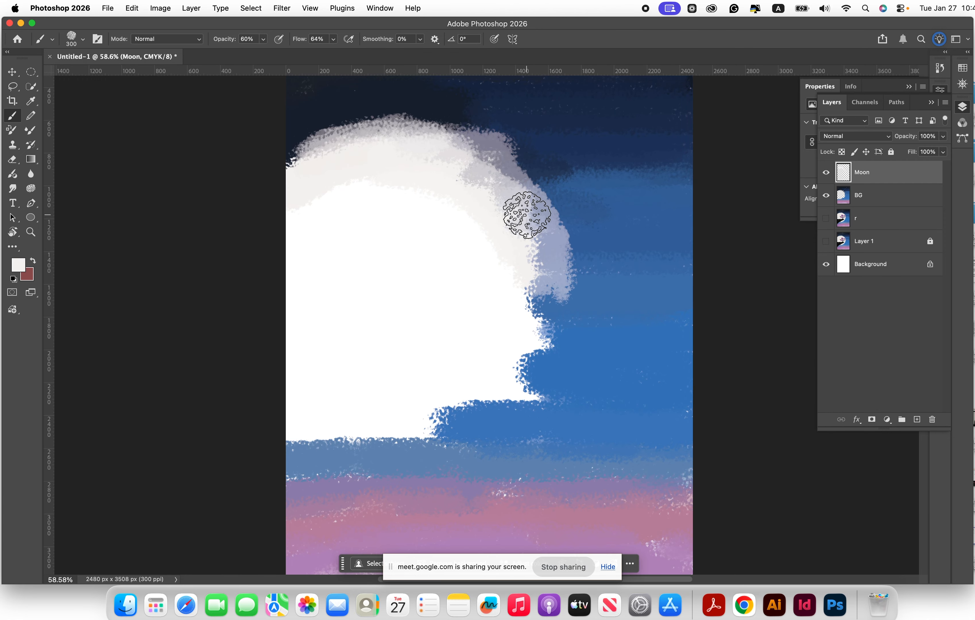
# Step: Undo the moon edge strokes and the visibility changes of layers r and BG
pyautogui.press('super+z')
pyautogui.press('super+z')
pyautogui.press('super+z')
pyautogui.press('super+z')
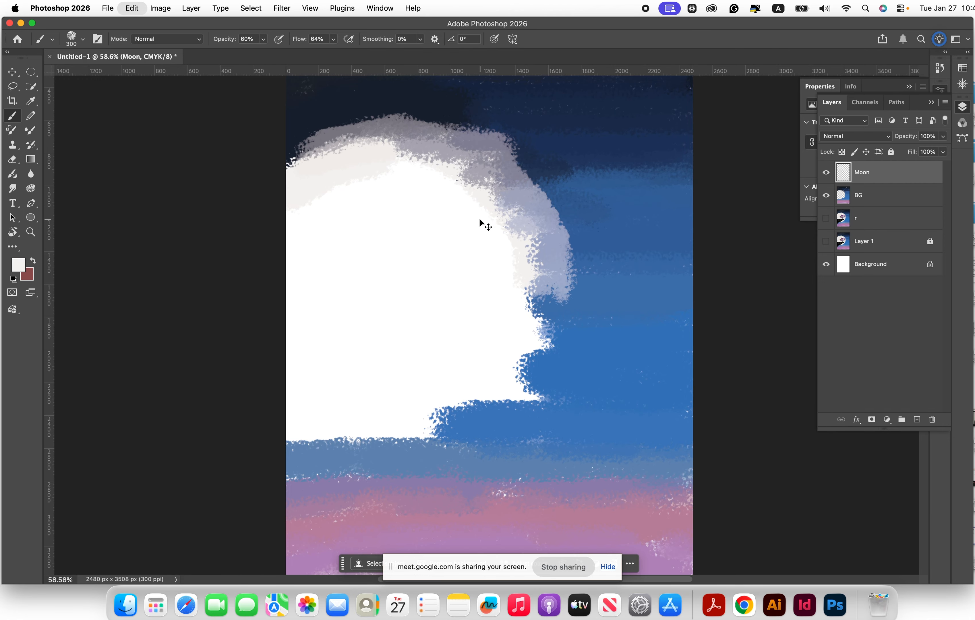
pyautogui.press('super+z')
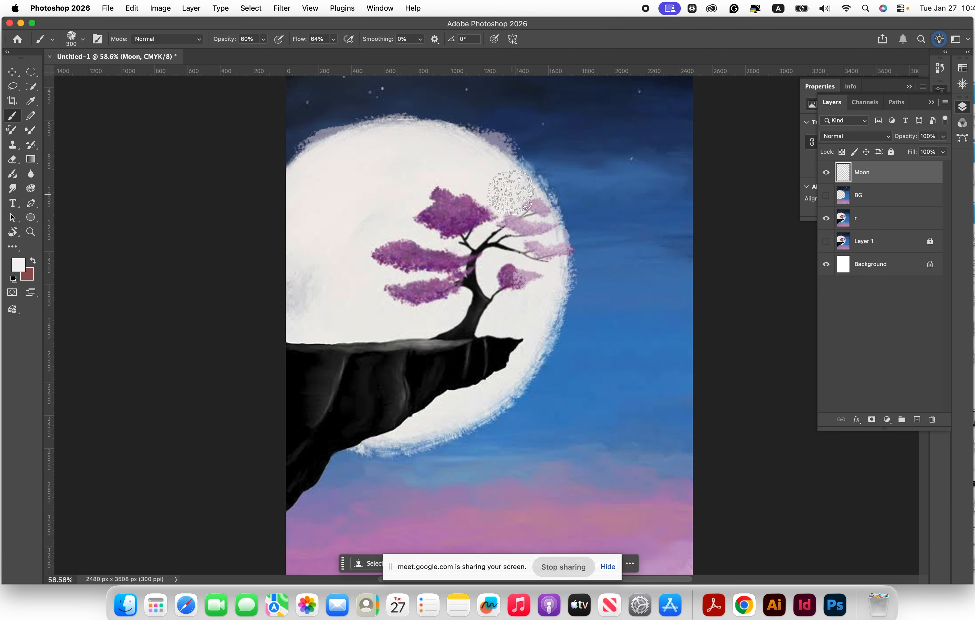
pyautogui.press('super+z')
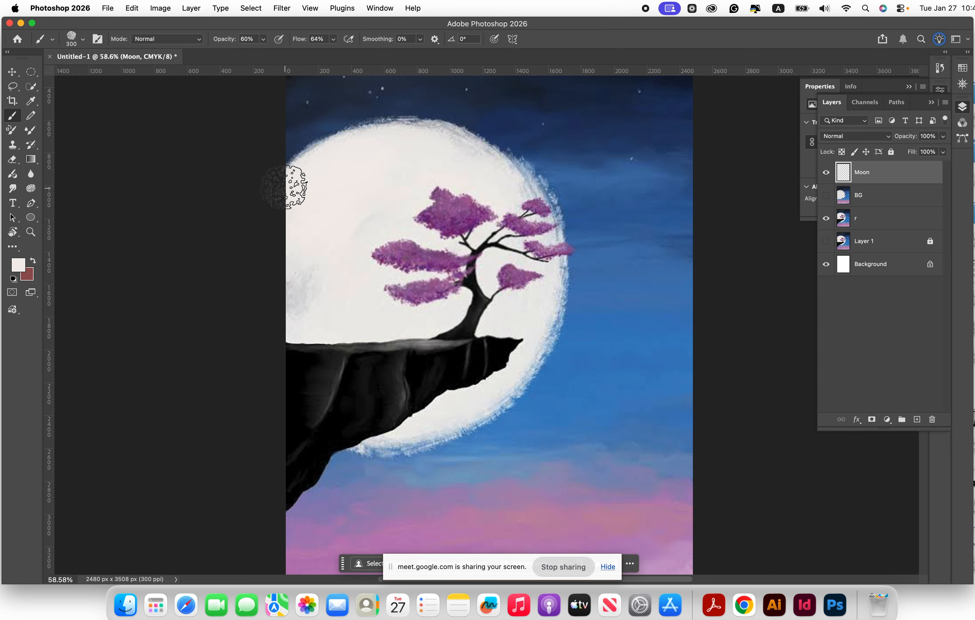
# Step: Try an off-white stroke over the moon's upper edge with the BG layer shown, and undo it
pyautogui.click(825, 196)
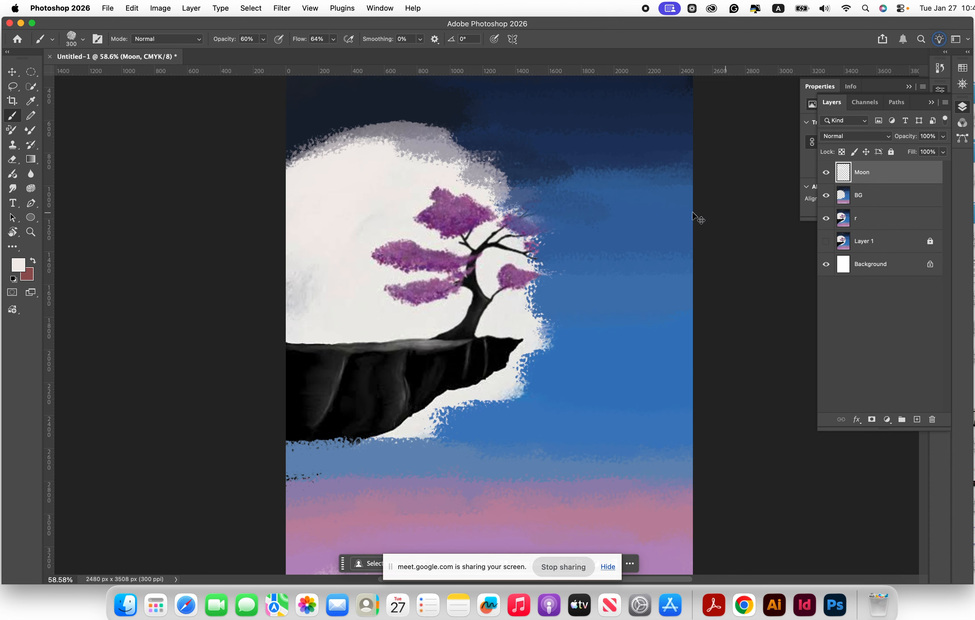
pyautogui.hotkey('ctrl', 'z')
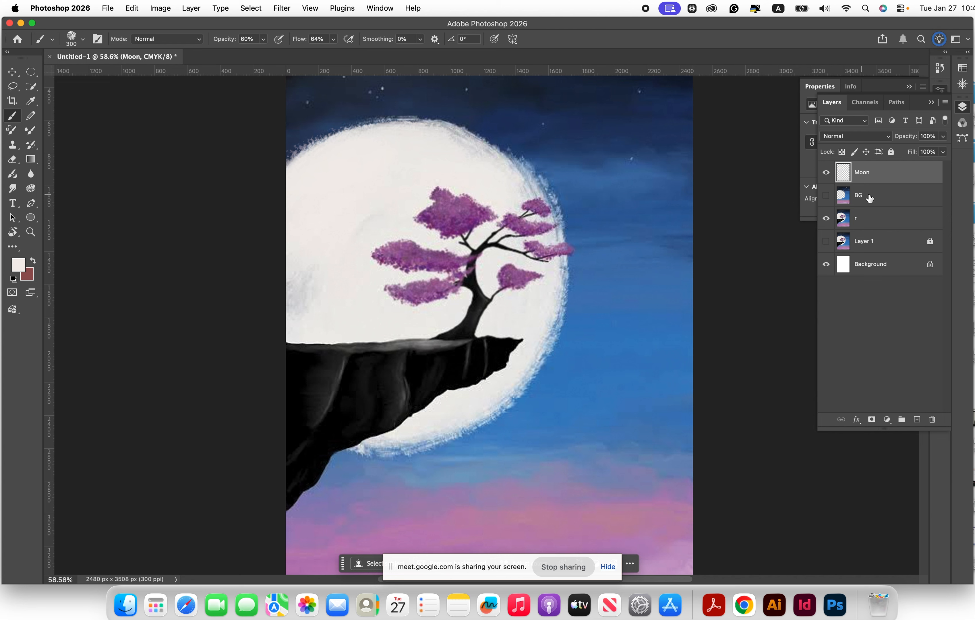
pyautogui.press('super+z')
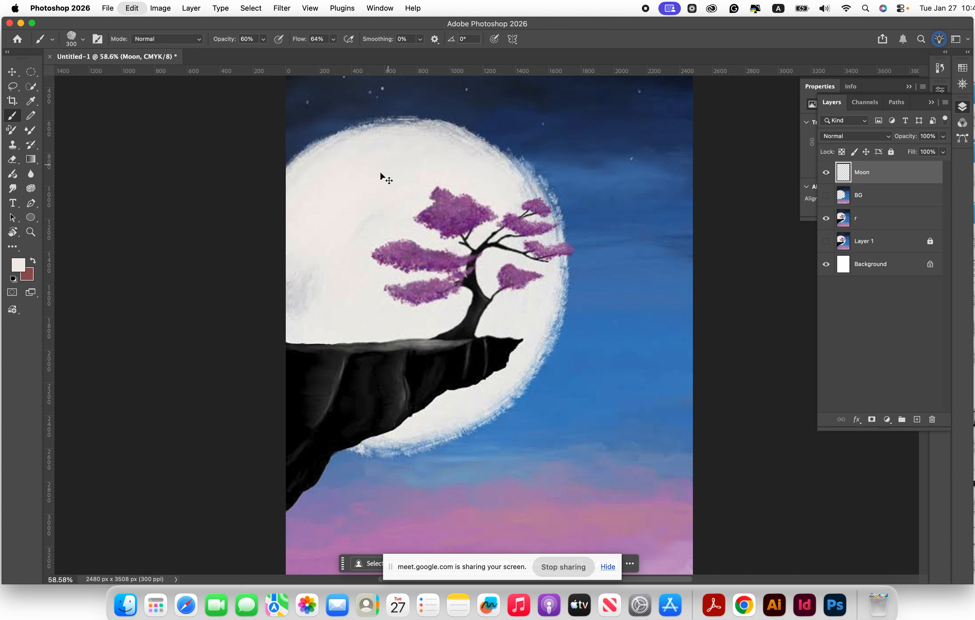
# Step: Show BG and paint off-white strokes along the moon's ragged upper and right edge, working on the Moon and BG layers
pyautogui.click(885, 225)
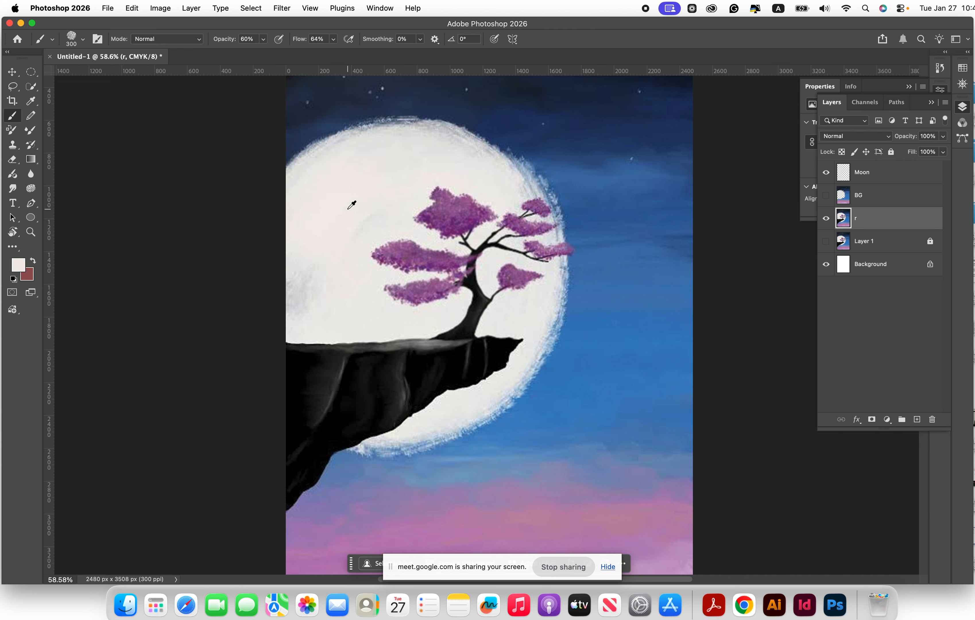
pyautogui.click(826, 196)
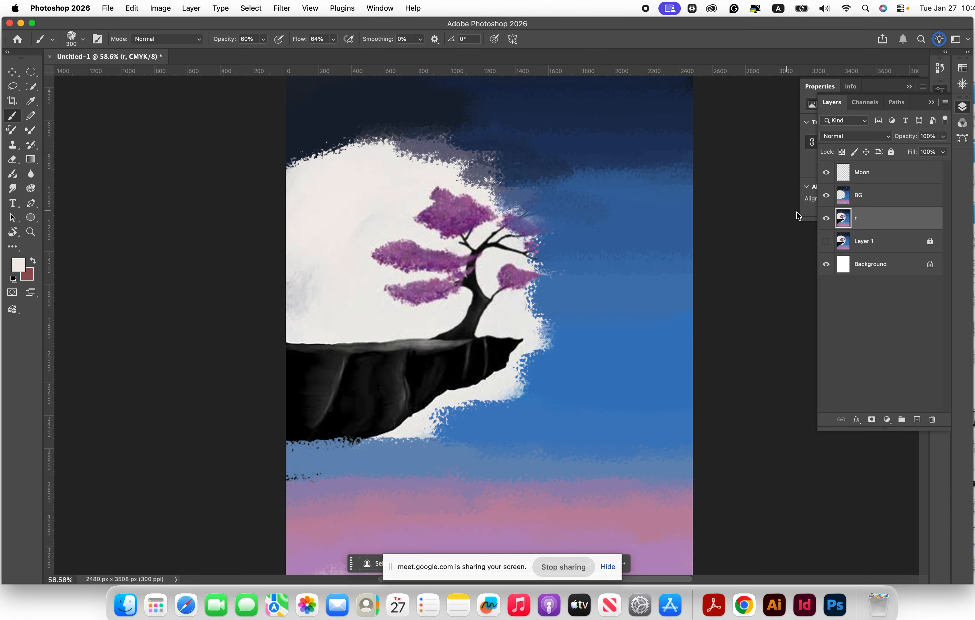
pyautogui.click(868, 177)
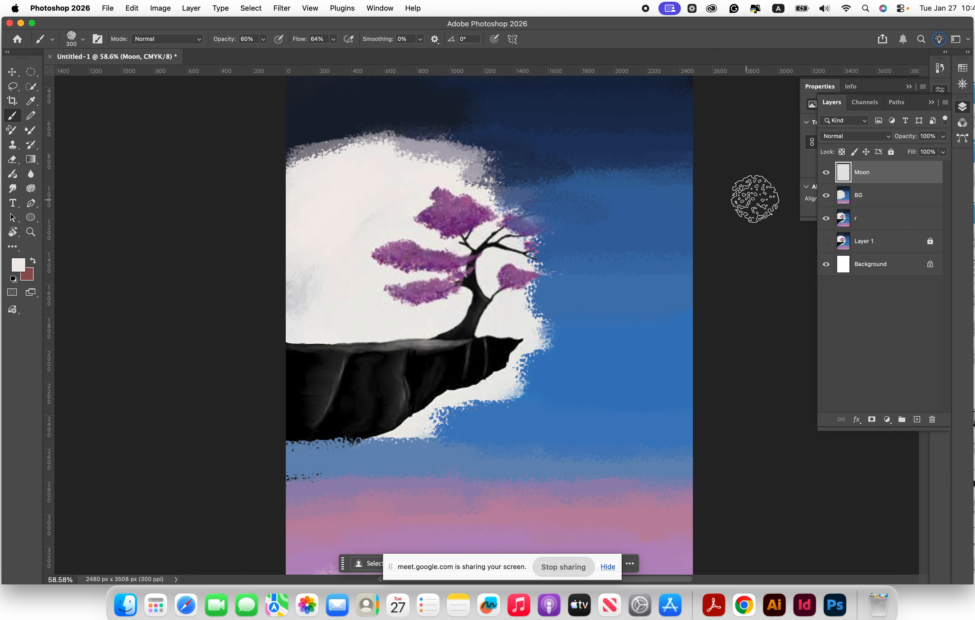
pyautogui.moveTo(864, 179)
pyautogui.mouseDown()
pyautogui.moveTo(867, 171)
pyautogui.moveTo(878, 192)
pyautogui.moveTo(860, 189)
pyautogui.mouseUp()
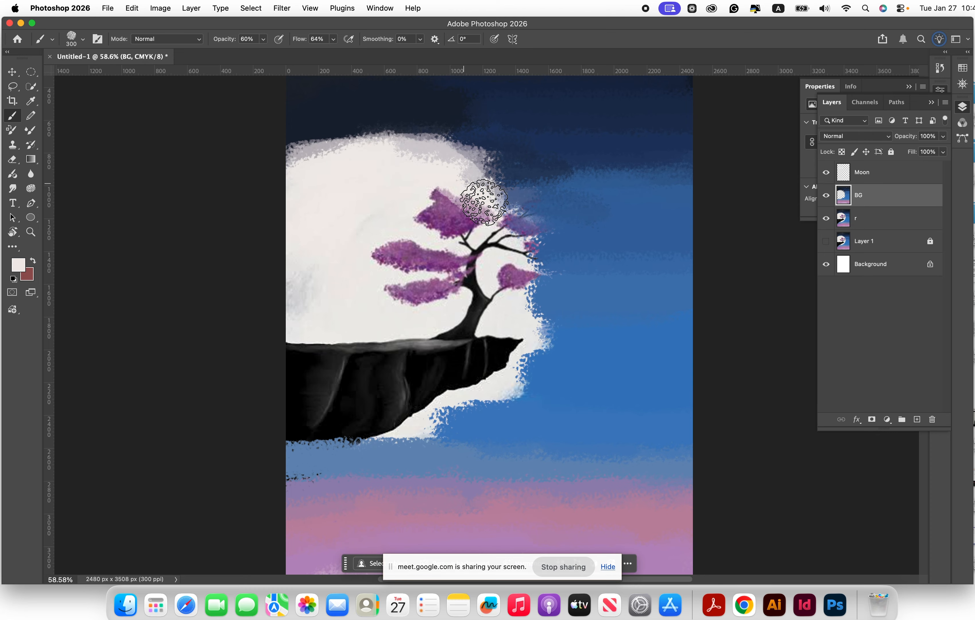
pyautogui.moveTo(484, 203); pyautogui.dragTo(530, 262)
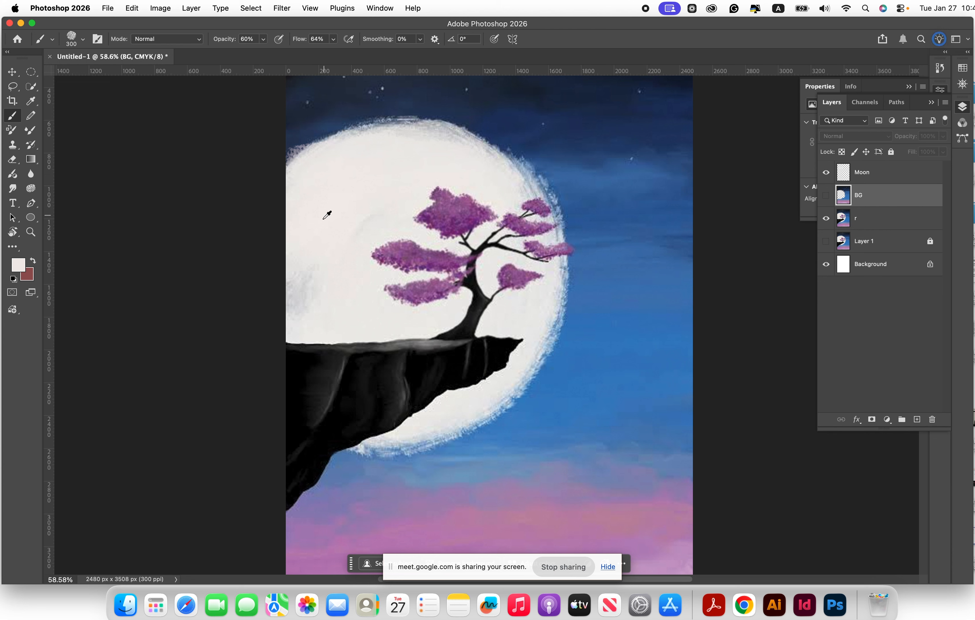
# Step: With BG hidden, sample a new off-white from the moon area just above the cliff on layer r
pyautogui.keyDown('alt'); pyautogui.click(337, 271); pyautogui.keyUp('alt')
pyautogui.click(859, 223)
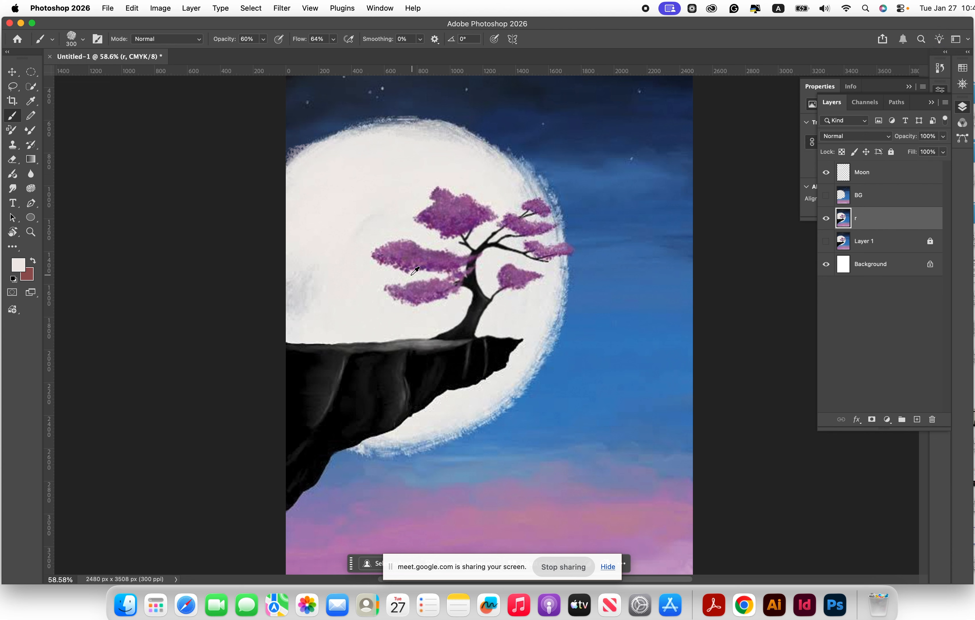
pyautogui.keyDown('alt'); pyautogui.click(323, 321); pyautogui.keyUp('alt')
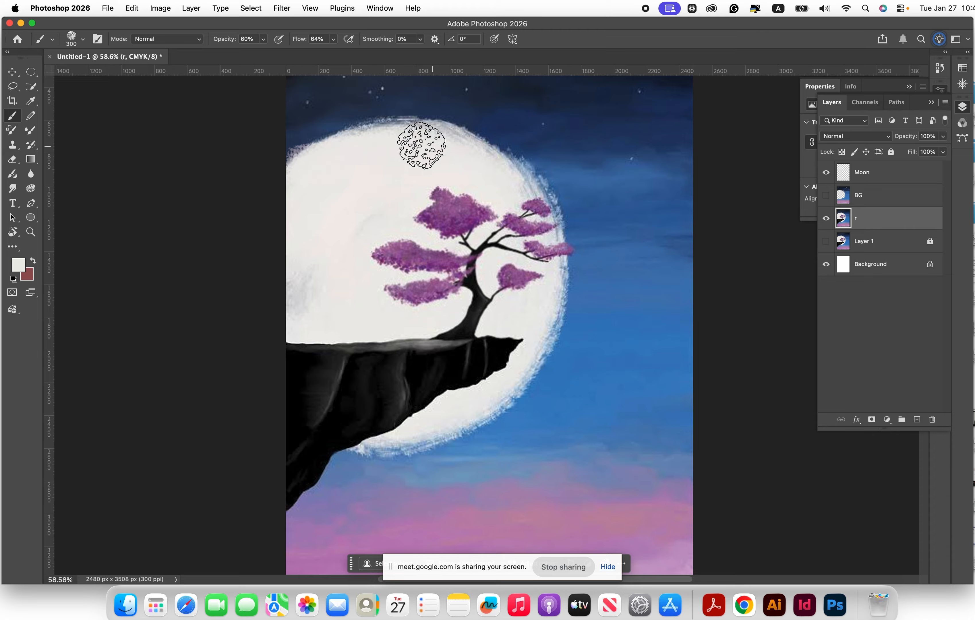
# Step: Show BG and undo the off-white strokes over the tree and cliff on layer r and along the moon's upper edge
pyautogui.moveTo(520, 213)
pyautogui.mouseDown()
pyautogui.moveTo(542, 235)
pyautogui.moveTo(544, 283)
pyautogui.moveTo(491, 386)
pyautogui.moveTo(424, 428)
pyautogui.moveTo(389, 428)
pyautogui.moveTo(504, 360)
pyautogui.moveTo(516, 331)
pyautogui.moveTo(488, 322)
pyautogui.moveTo(326, 358)
pyautogui.moveTo(320, 385)
pyautogui.moveTo(352, 409)
pyautogui.moveTo(303, 395)
pyautogui.moveTo(306, 380)
pyautogui.mouseUp()
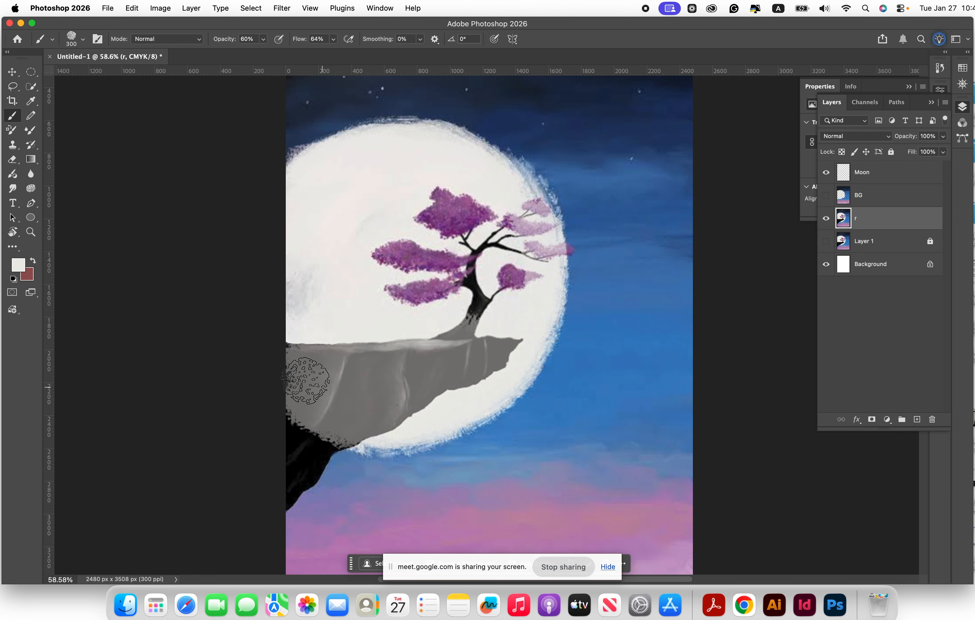
pyautogui.moveTo(426, 211)
pyautogui.mouseDown()
pyautogui.moveTo(459, 192)
pyautogui.moveTo(391, 187)
pyautogui.moveTo(419, 142)
pyautogui.moveTo(402, 137)
pyautogui.moveTo(506, 192)
pyautogui.moveTo(497, 204)
pyautogui.moveTo(526, 248)
pyautogui.moveTo(520, 187)
pyautogui.moveTo(534, 267)
pyautogui.moveTo(505, 255)
pyautogui.moveTo(486, 324)
pyautogui.moveTo(517, 338)
pyautogui.moveTo(465, 329)
pyautogui.moveTo(488, 221)
pyautogui.moveTo(489, 250)
pyautogui.moveTo(405, 255)
pyautogui.moveTo(357, 316)
pyautogui.moveTo(384, 322)
pyautogui.moveTo(396, 275)
pyautogui.moveTo(350, 254)
pyautogui.moveTo(435, 235)
pyautogui.moveTo(346, 244)
pyautogui.moveTo(450, 184)
pyautogui.moveTo(372, 171)
pyautogui.moveTo(403, 154)
pyautogui.mouseUp()
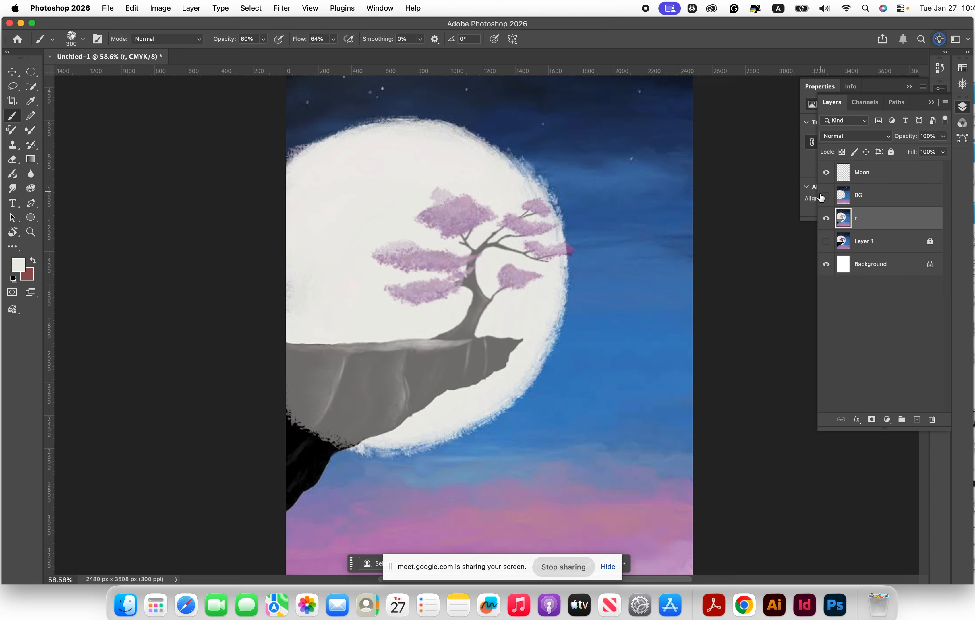
pyautogui.click(823, 201)
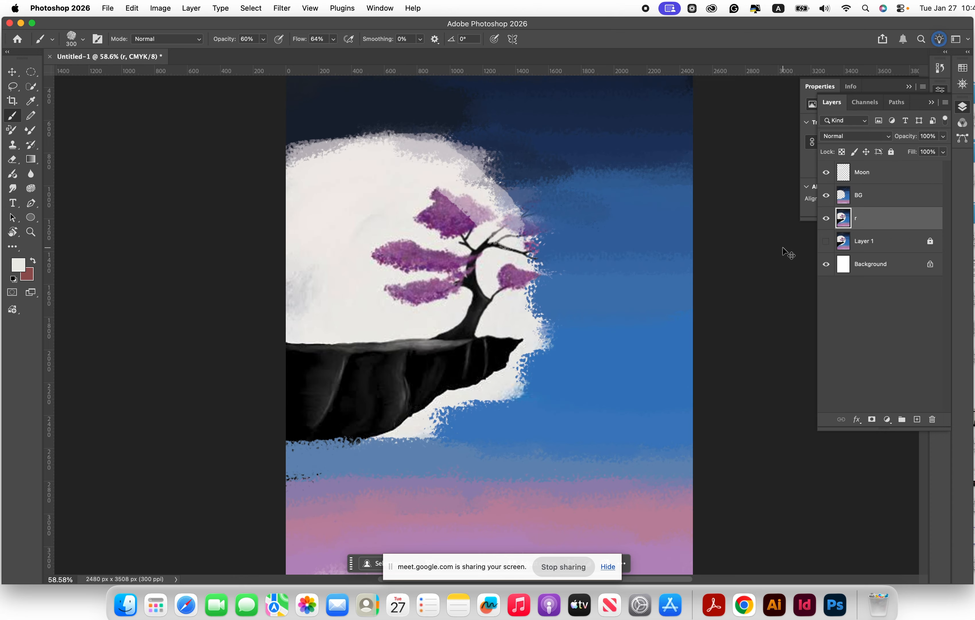
pyautogui.press('super+z')
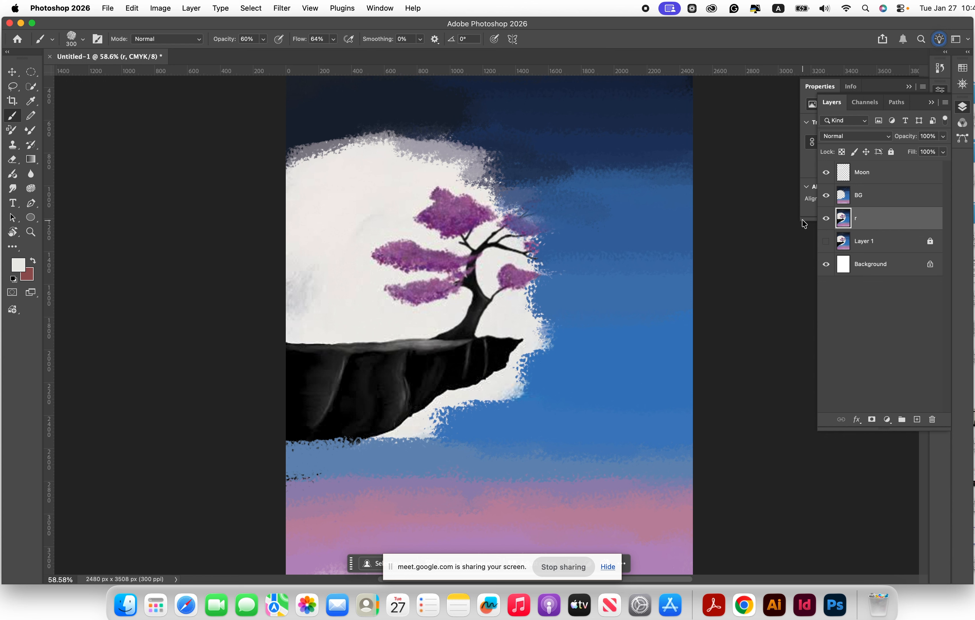
pyautogui.press('super+z')
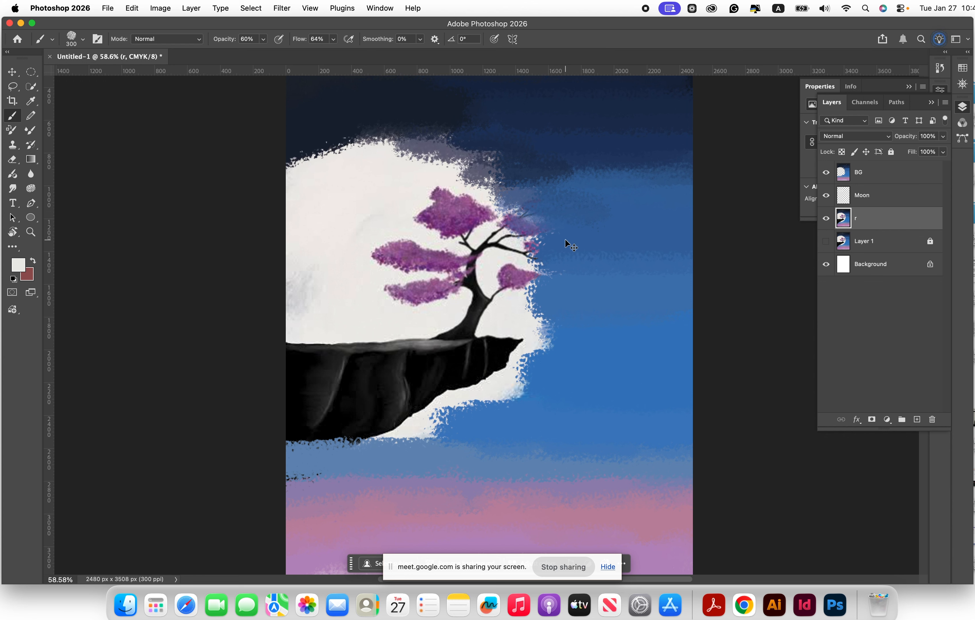
pyautogui.press('super+z')
pyautogui.press('super+z')
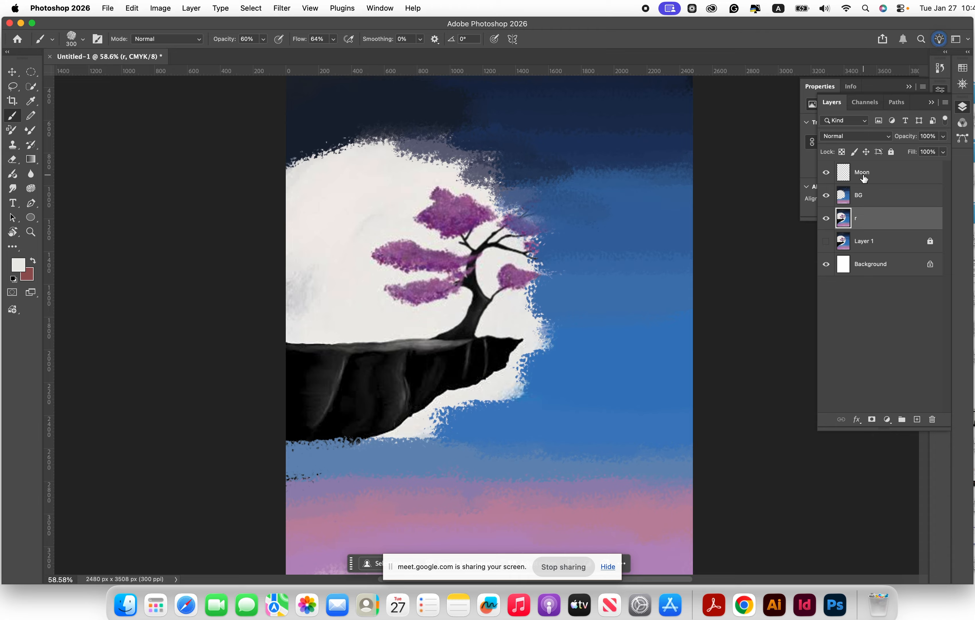
# Step: On the Moon layer with r hidden, paint off-white arcs along the moon's upper edge, raising brush opacity to 88% and flow to 93%
pyautogui.click(890, 172)
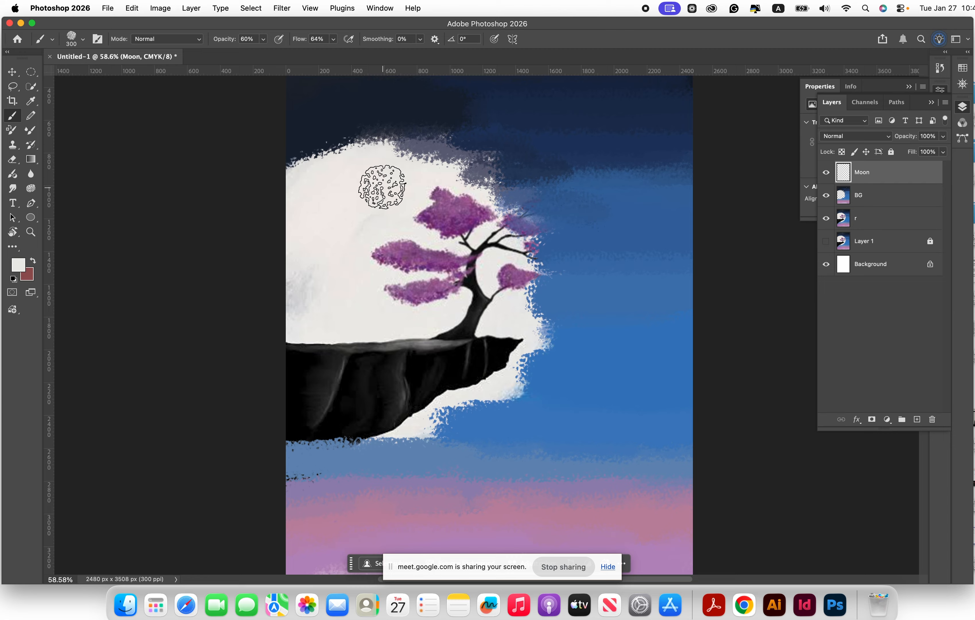
pyautogui.click(826, 221)
pyautogui.click(826, 221)
pyautogui.click(827, 221)
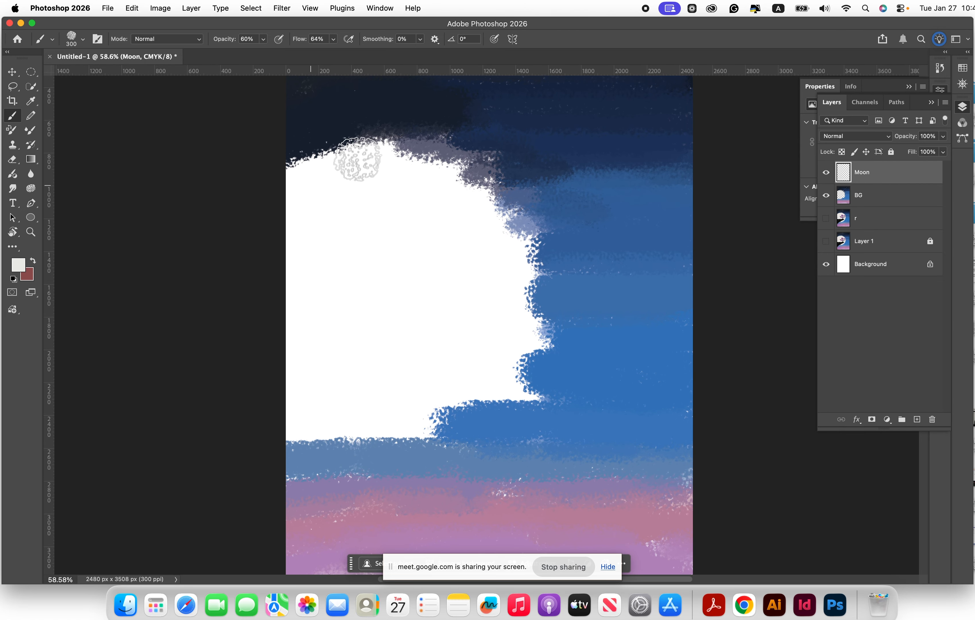
pyautogui.moveTo(359, 157)
pyautogui.mouseDown()
pyautogui.moveTo(386, 156)
pyautogui.moveTo(294, 168)
pyautogui.moveTo(320, 151)
pyautogui.moveTo(389, 155)
pyautogui.moveTo(468, 191)
pyautogui.mouseUp()
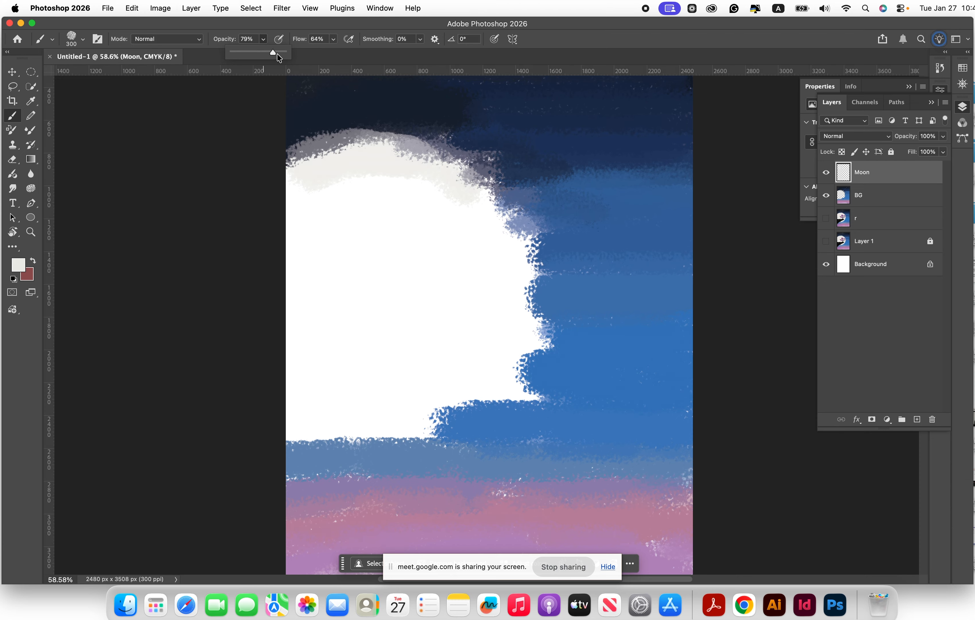
pyautogui.click(333, 39)
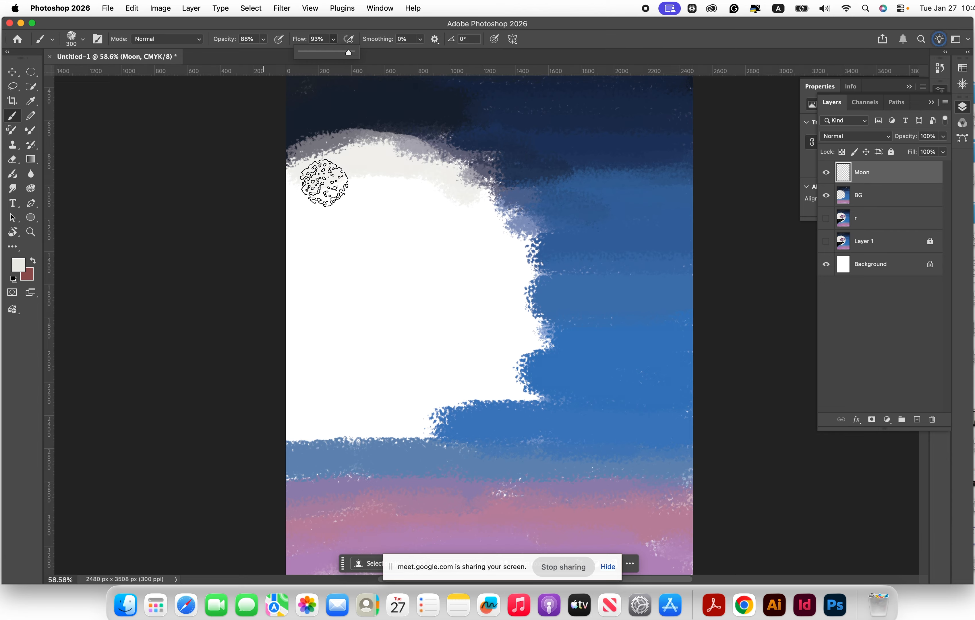
pyautogui.moveTo(327, 179)
pyautogui.mouseDown()
pyautogui.moveTo(365, 163)
pyautogui.moveTo(307, 174)
pyautogui.moveTo(393, 162)
pyautogui.moveTo(310, 172)
pyautogui.moveTo(428, 185)
pyautogui.moveTo(382, 163)
pyautogui.moveTo(431, 164)
pyautogui.moveTo(488, 225)
pyautogui.moveTo(390, 176)
pyautogui.moveTo(481, 240)
pyautogui.moveTo(470, 227)
pyautogui.moveTo(512, 282)
pyautogui.mouseUp()
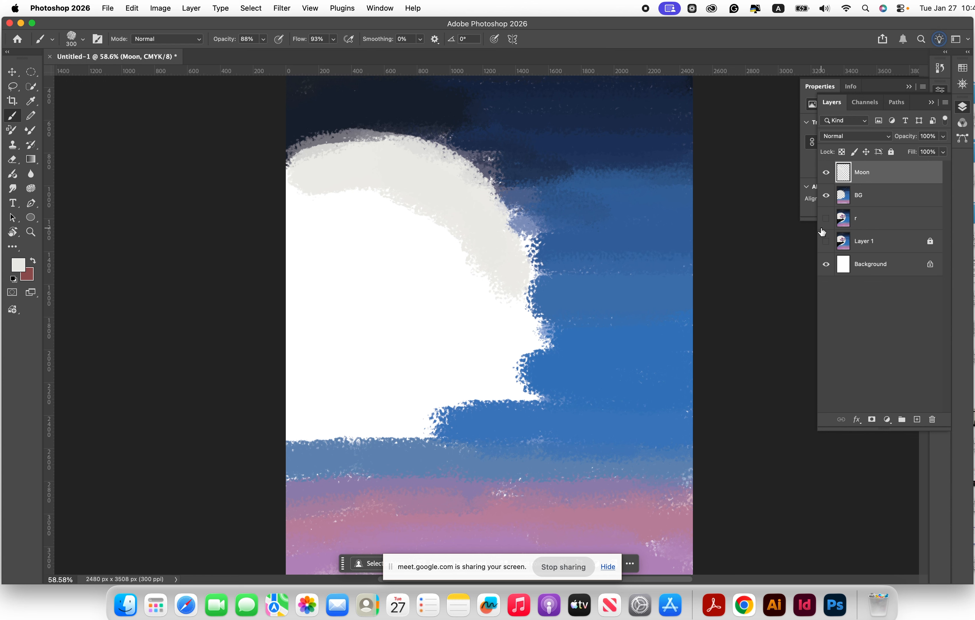
# Step: Show layer r and fill the whole moon with off-white on the Moon layer, covering the tree and cliff down to the pink sky
pyautogui.click(826, 219)
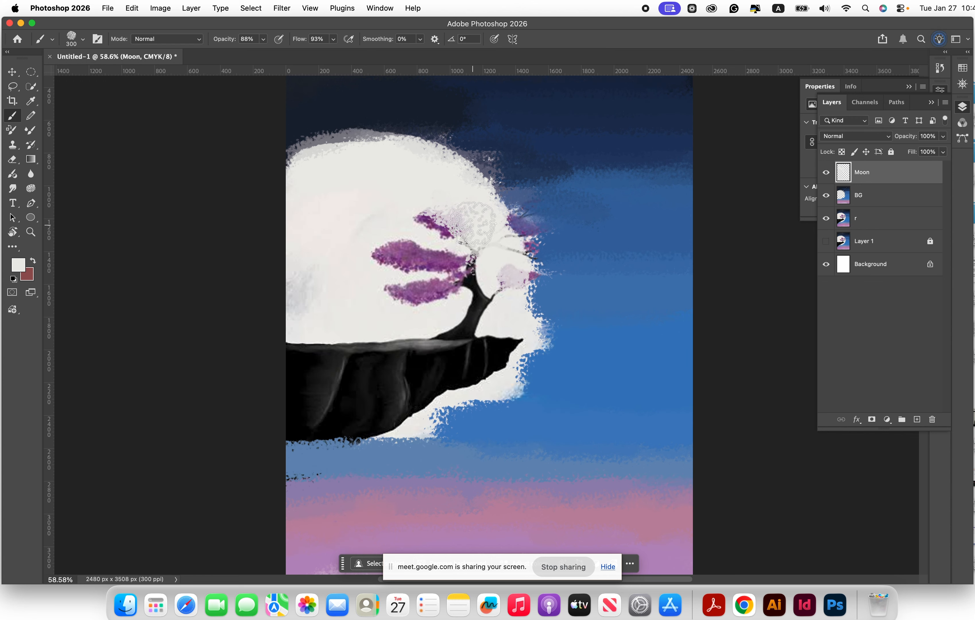
pyautogui.moveTo(496, 235)
pyautogui.mouseDown()
pyautogui.moveTo(531, 324)
pyautogui.moveTo(518, 286)
pyautogui.moveTo(515, 338)
pyautogui.moveTo(525, 244)
pyautogui.moveTo(473, 186)
pyautogui.moveTo(426, 164)
pyautogui.mouseUp()
pyautogui.moveTo(467, 225)
pyautogui.mouseDown()
pyautogui.moveTo(489, 355)
pyautogui.moveTo(517, 335)
pyautogui.moveTo(484, 403)
pyautogui.moveTo(488, 372)
pyautogui.moveTo(480, 384)
pyautogui.moveTo(503, 374)
pyautogui.moveTo(458, 419)
pyautogui.moveTo(518, 360)
pyautogui.moveTo(417, 439)
pyautogui.moveTo(391, 429)
pyautogui.moveTo(312, 440)
pyautogui.moveTo(342, 445)
pyautogui.moveTo(291, 443)
pyautogui.moveTo(396, 436)
pyautogui.moveTo(363, 429)
pyautogui.moveTo(455, 366)
pyautogui.mouseUp()
pyautogui.moveTo(355, 400)
pyautogui.mouseDown()
pyautogui.moveTo(463, 321)
pyautogui.moveTo(360, 290)
pyautogui.moveTo(329, 334)
pyautogui.moveTo(297, 343)
pyautogui.moveTo(298, 370)
pyautogui.moveTo(438, 252)
pyautogui.moveTo(421, 282)
pyautogui.moveTo(447, 237)
pyautogui.moveTo(476, 274)
pyautogui.mouseUp()
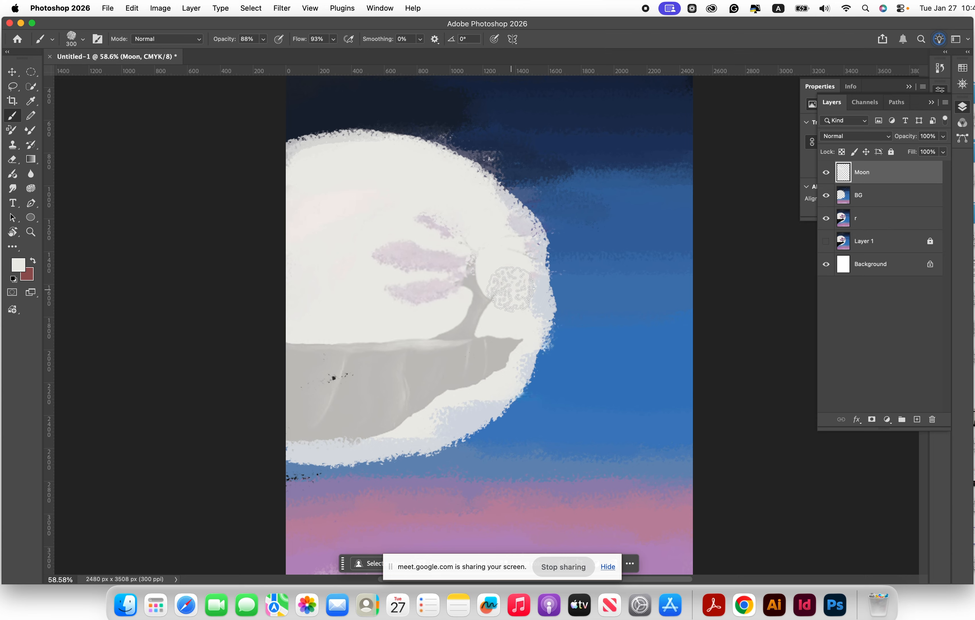
pyautogui.moveTo(515, 376)
pyautogui.mouseDown()
pyautogui.moveTo(478, 384)
pyautogui.moveTo(499, 365)
pyautogui.moveTo(479, 419)
pyautogui.moveTo(453, 429)
pyautogui.moveTo(296, 450)
pyautogui.moveTo(336, 454)
pyautogui.moveTo(390, 447)
pyautogui.moveTo(284, 451)
pyautogui.moveTo(438, 432)
pyautogui.moveTo(434, 409)
pyautogui.moveTo(511, 294)
pyautogui.moveTo(497, 333)
pyautogui.moveTo(523, 301)
pyautogui.moveTo(522, 249)
pyautogui.moveTo(530, 265)
pyautogui.moveTo(505, 353)
pyautogui.moveTo(454, 341)
pyautogui.moveTo(375, 368)
pyautogui.moveTo(375, 397)
pyautogui.moveTo(358, 414)
pyautogui.moveTo(295, 413)
pyautogui.moveTo(306, 413)
pyautogui.moveTo(309, 358)
pyautogui.moveTo(297, 366)
pyautogui.moveTo(321, 379)
pyautogui.moveTo(427, 303)
pyautogui.moveTo(373, 290)
pyautogui.moveTo(426, 238)
pyautogui.moveTo(368, 207)
pyautogui.moveTo(279, 201)
pyautogui.moveTo(339, 166)
pyautogui.moveTo(471, 211)
pyautogui.moveTo(465, 224)
pyautogui.moveTo(323, 256)
pyautogui.moveTo(343, 256)
pyautogui.moveTo(324, 271)
pyautogui.moveTo(458, 271)
pyautogui.moveTo(488, 202)
pyautogui.moveTo(442, 173)
pyautogui.moveTo(510, 228)
pyautogui.moveTo(480, 185)
pyautogui.moveTo(400, 149)
pyautogui.moveTo(288, 155)
pyautogui.moveTo(381, 145)
pyautogui.moveTo(464, 166)
pyautogui.moveTo(501, 202)
pyautogui.moveTo(522, 251)
pyautogui.moveTo(516, 221)
pyautogui.moveTo(505, 205)
pyautogui.moveTo(532, 309)
pyautogui.moveTo(507, 366)
pyautogui.moveTo(418, 437)
pyautogui.moveTo(309, 457)
pyautogui.mouseUp()
pyautogui.moveTo(385, 362)
pyautogui.mouseDown()
pyautogui.moveTo(361, 389)
pyautogui.moveTo(308, 388)
pyautogui.moveTo(299, 406)
pyautogui.moveTo(458, 367)
pyautogui.moveTo(472, 289)
pyautogui.moveTo(305, 376)
pyautogui.moveTo(304, 148)
pyautogui.moveTo(446, 170)
pyautogui.moveTo(457, 164)
pyautogui.moveTo(398, 146)
pyautogui.moveTo(315, 139)
pyautogui.moveTo(452, 156)
pyautogui.moveTo(515, 208)
pyautogui.moveTo(529, 265)
pyautogui.moveTo(359, 157)
pyautogui.moveTo(278, 142)
pyautogui.moveTo(314, 117)
pyautogui.mouseUp()
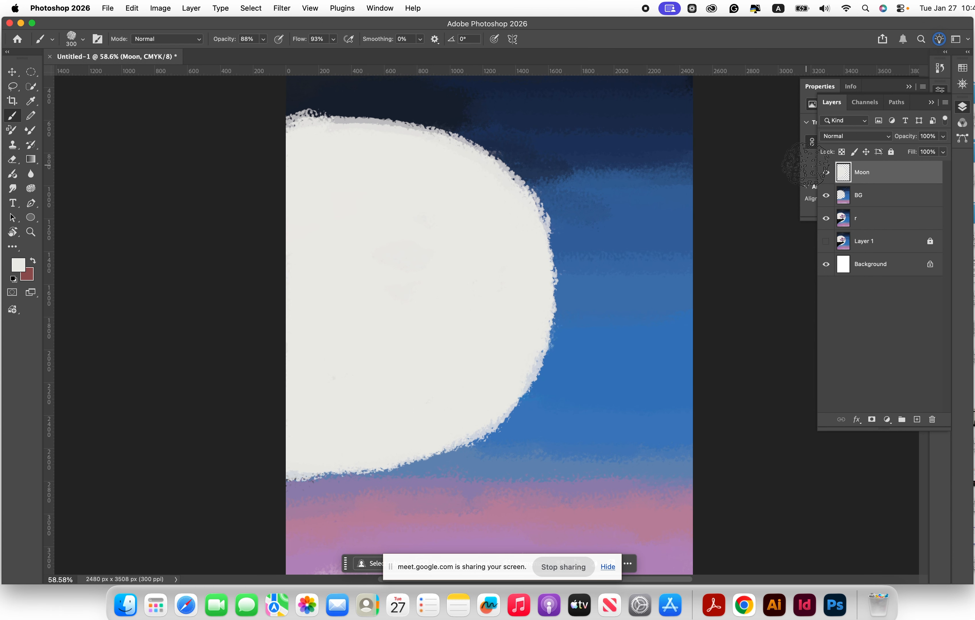
# Step: Compare the moon with the layers beneath, hide r, and extend the moon's right and lower-left edges with off-white strokes
pyautogui.click(825, 173)
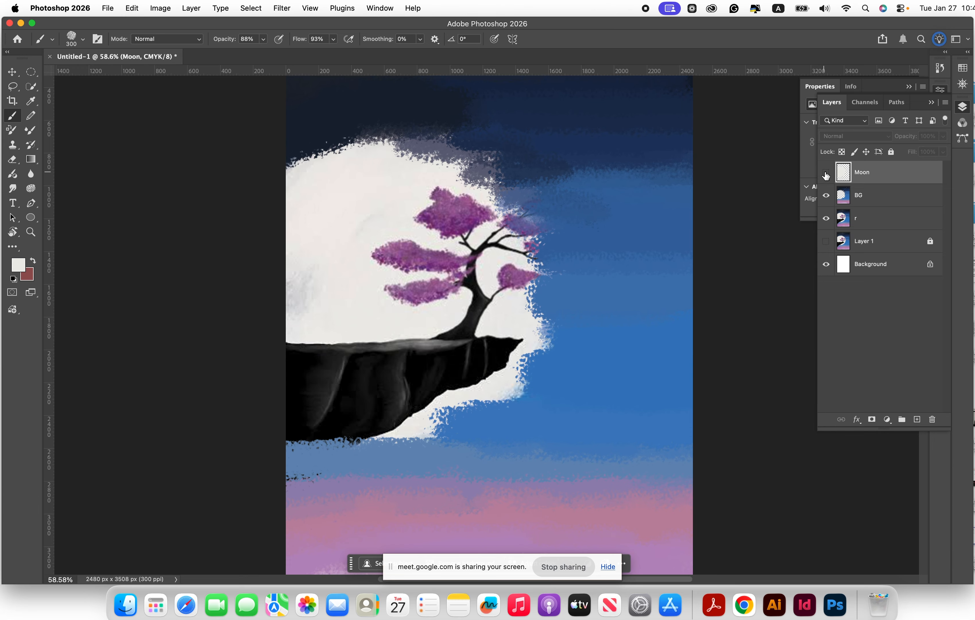
pyautogui.click(826, 173)
pyautogui.click(825, 195)
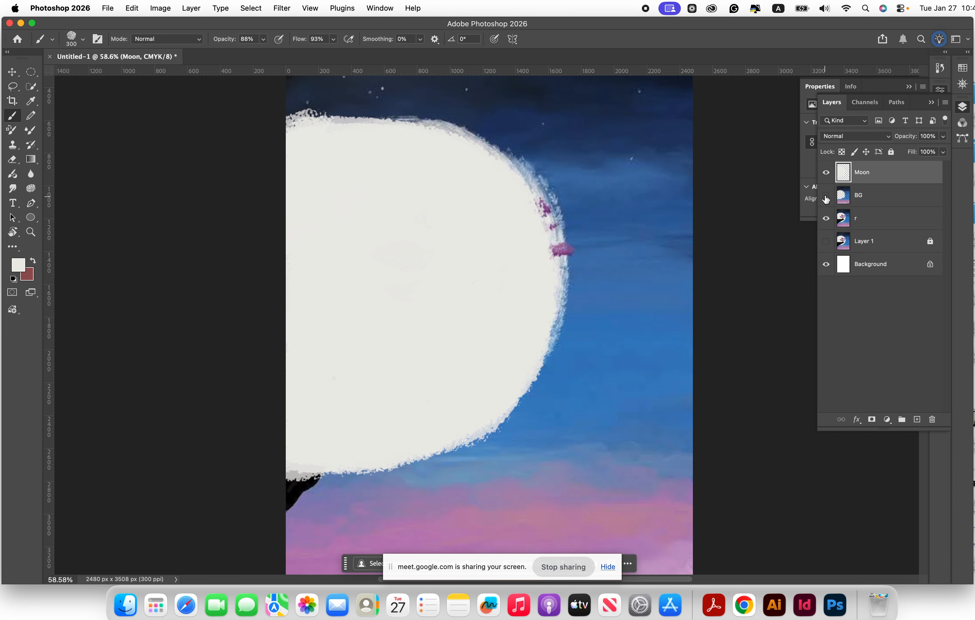
pyautogui.click(824, 220)
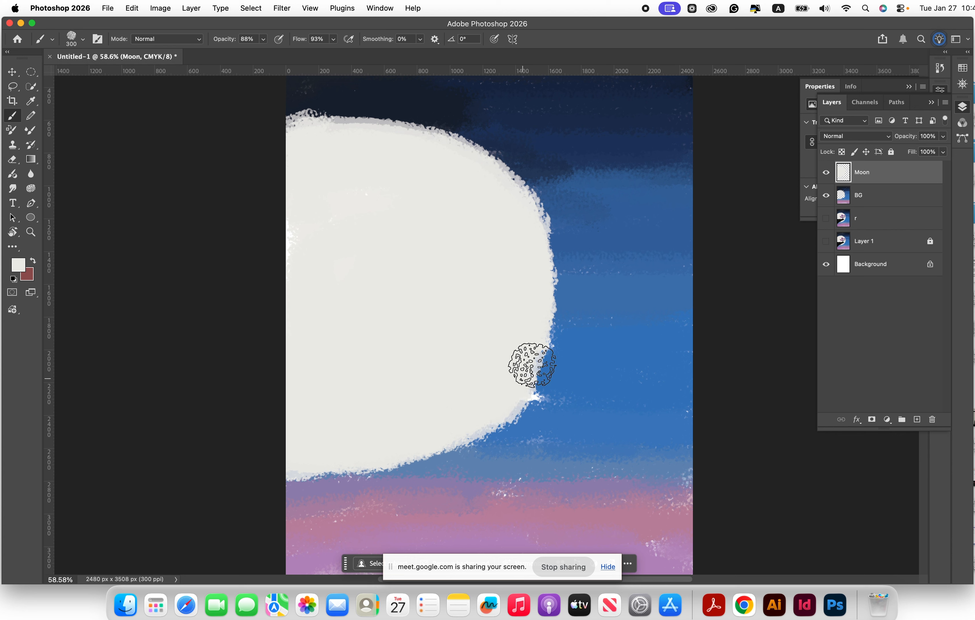
pyautogui.moveTo(531, 365)
pyautogui.mouseDown()
pyautogui.moveTo(446, 431)
pyautogui.moveTo(467, 426)
pyautogui.moveTo(544, 339)
pyautogui.moveTo(546, 286)
pyautogui.moveTo(526, 223)
pyautogui.moveTo(463, 173)
pyautogui.mouseUp()
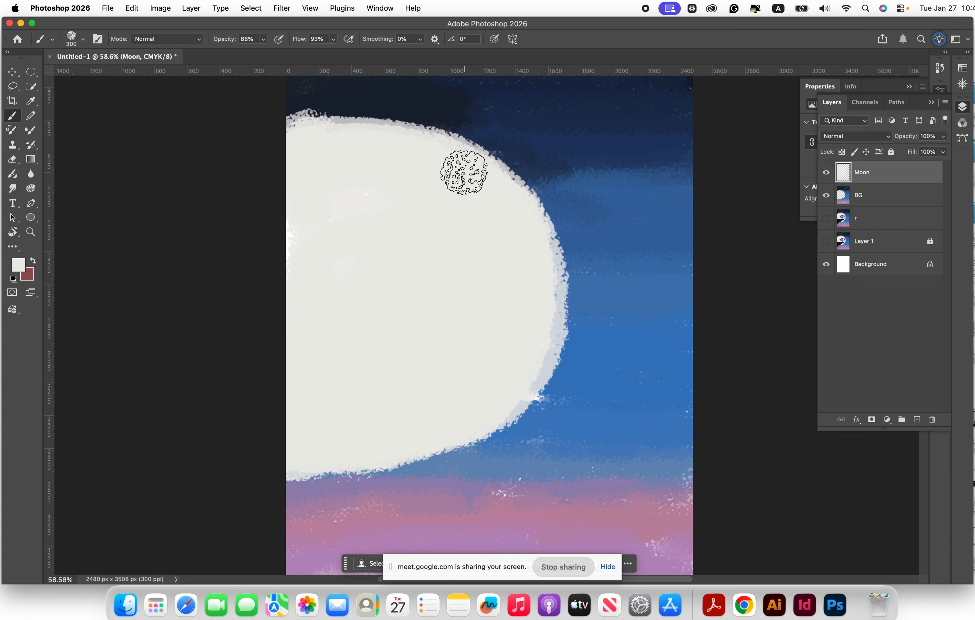
pyautogui.click(319, 463)
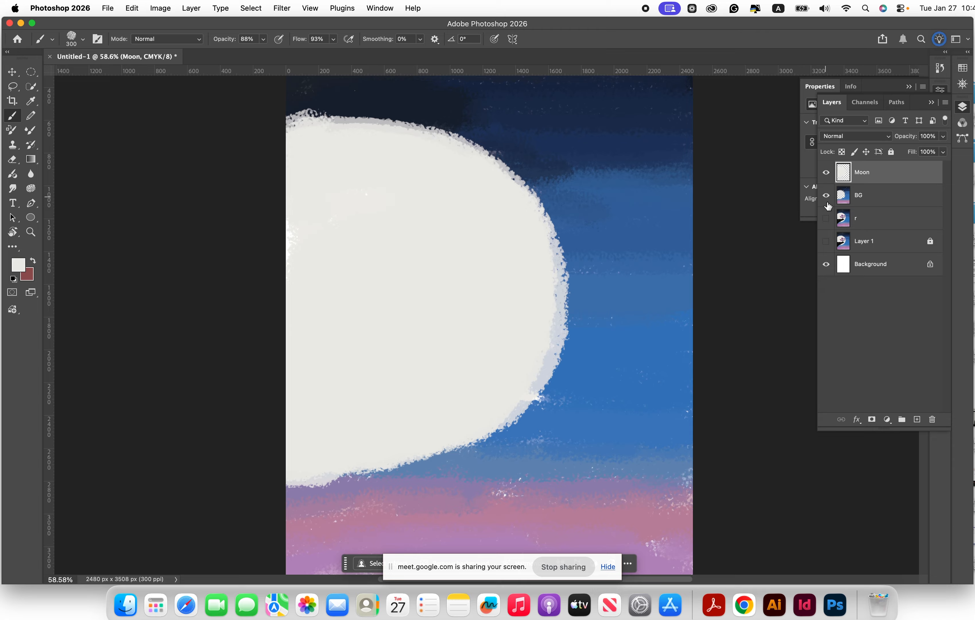
# Step: Show layer r and hide the Moon layer to reveal the reference cliff and tree
pyautogui.click(826, 218)
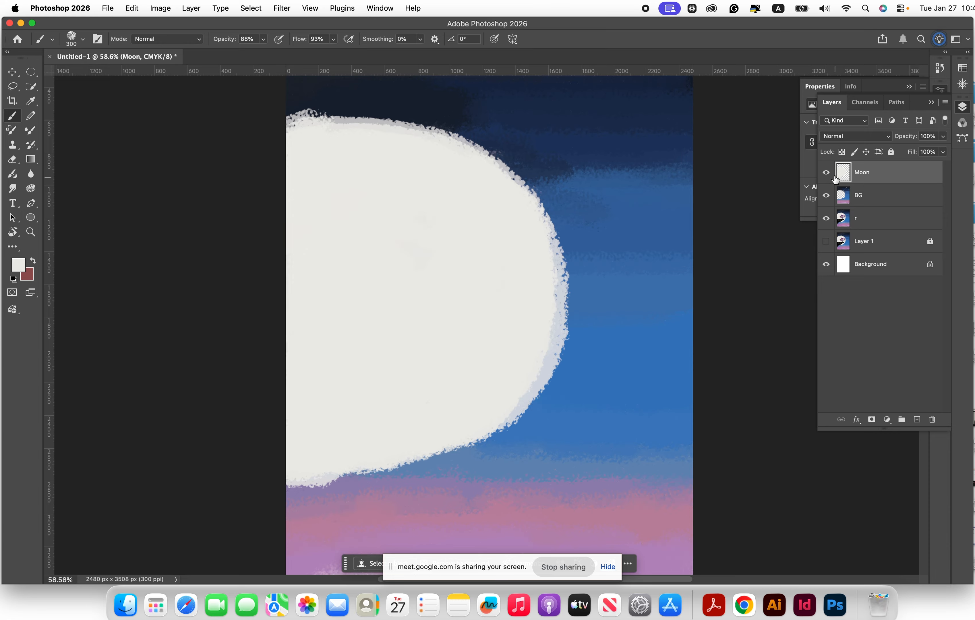
pyautogui.click(826, 173)
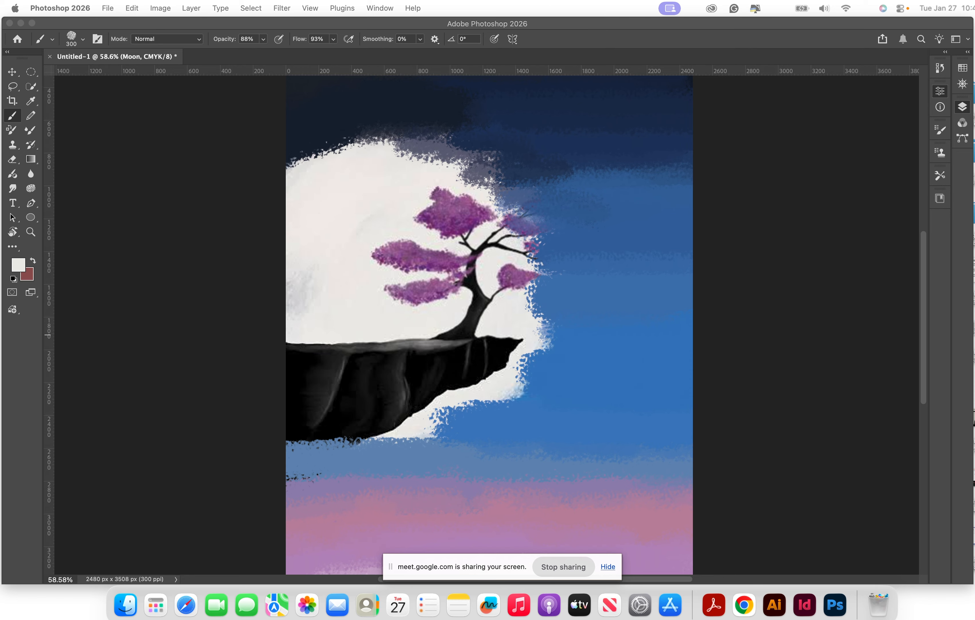
pyautogui.click(961, 111)
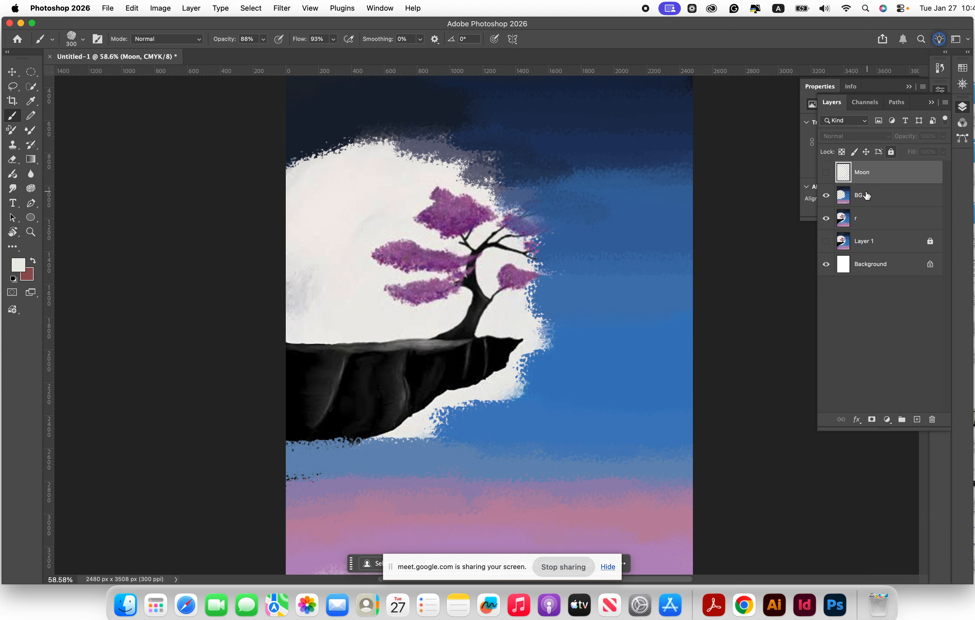
pyautogui.click(825, 197)
# Step: Create a new layer above Moon, rename it Moon-01, and make it active with BG shown after viewing the uncovered reference
pyautogui.click(916, 420)
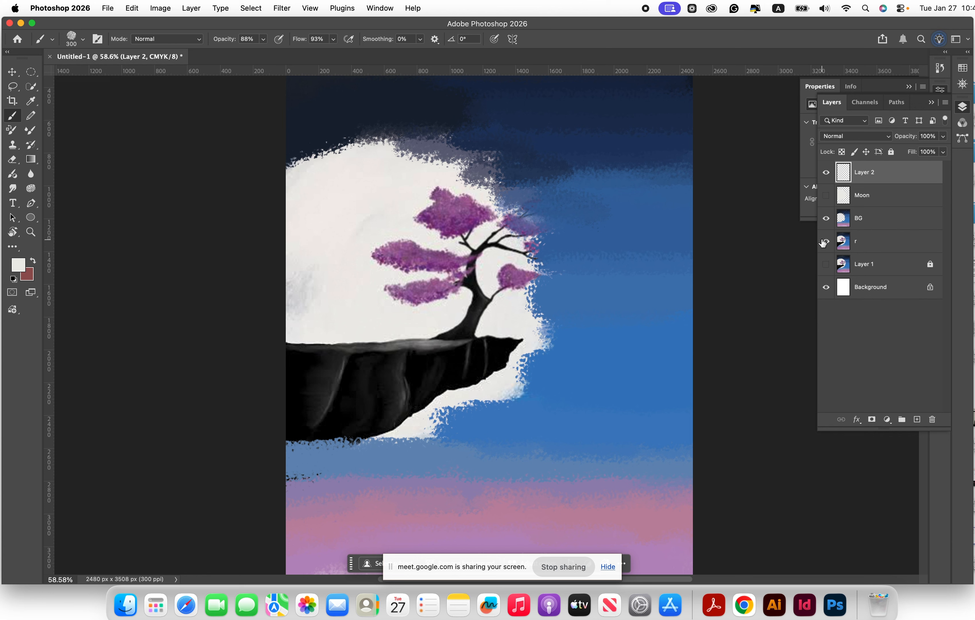
pyautogui.click(826, 219)
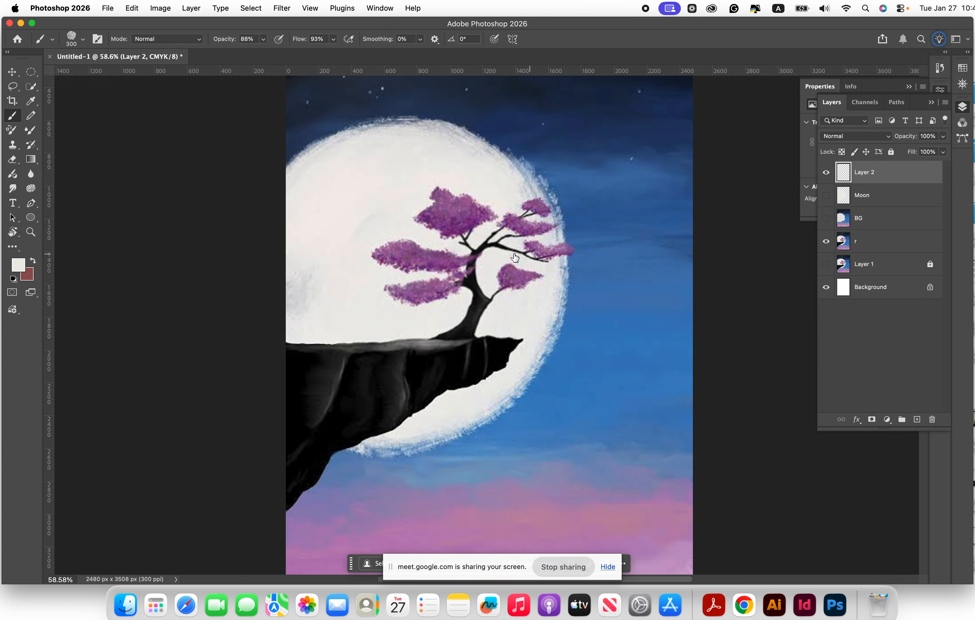
pyautogui.scroll(1, 474, 242)
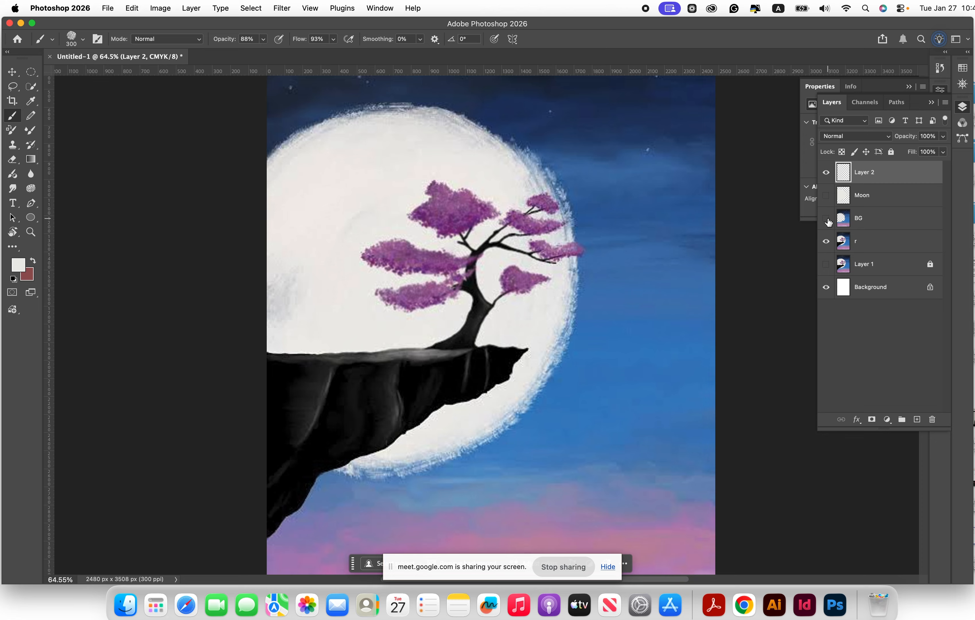
pyautogui.doubleClick(862, 173)
pyautogui.write('Moon-0')
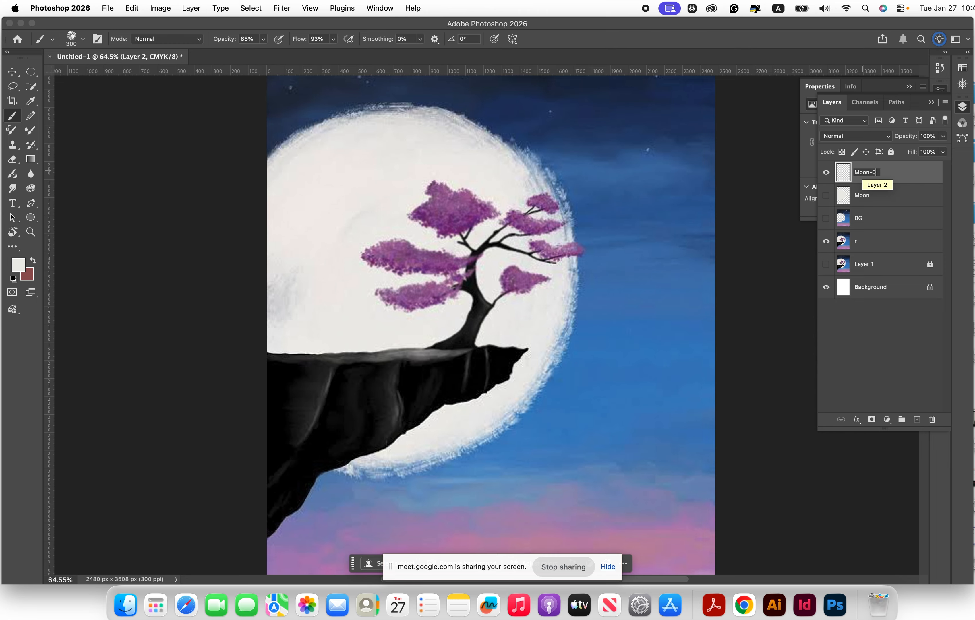
pyautogui.write('1')
pyautogui.press('Return')
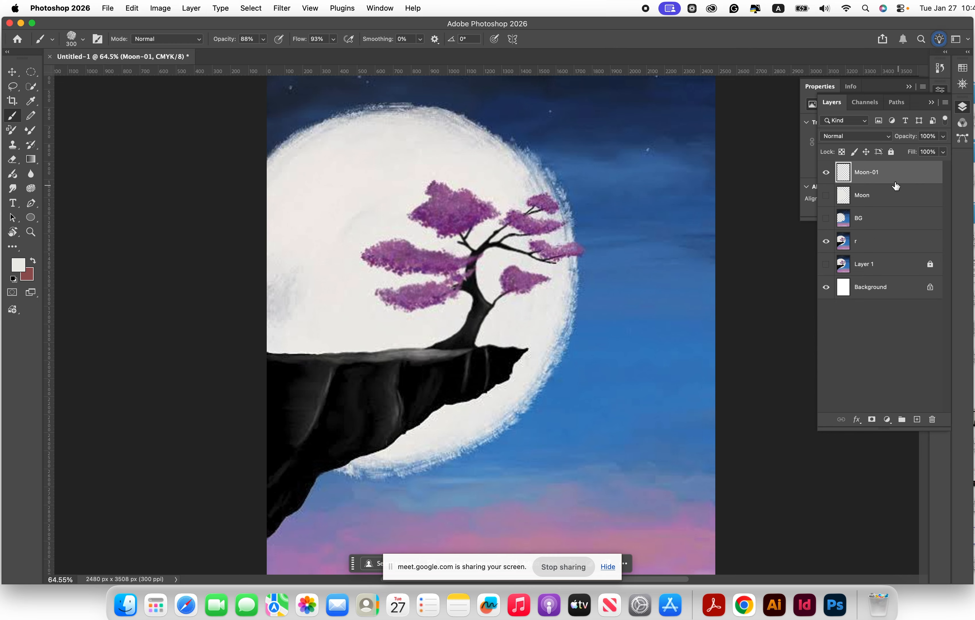
pyautogui.click(896, 190)
pyautogui.click(887, 172)
pyautogui.click(825, 220)
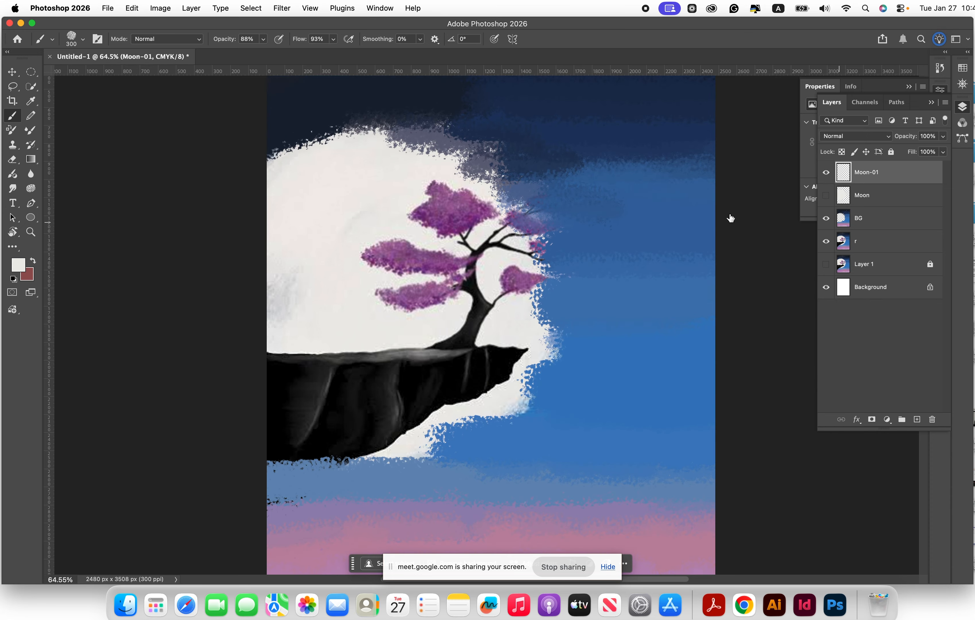
# Step: Collapse the General Brushes preset group and expand Imad_brushset0 to look through its chalk, star and grass brushes
pyautogui.click(75, 44)
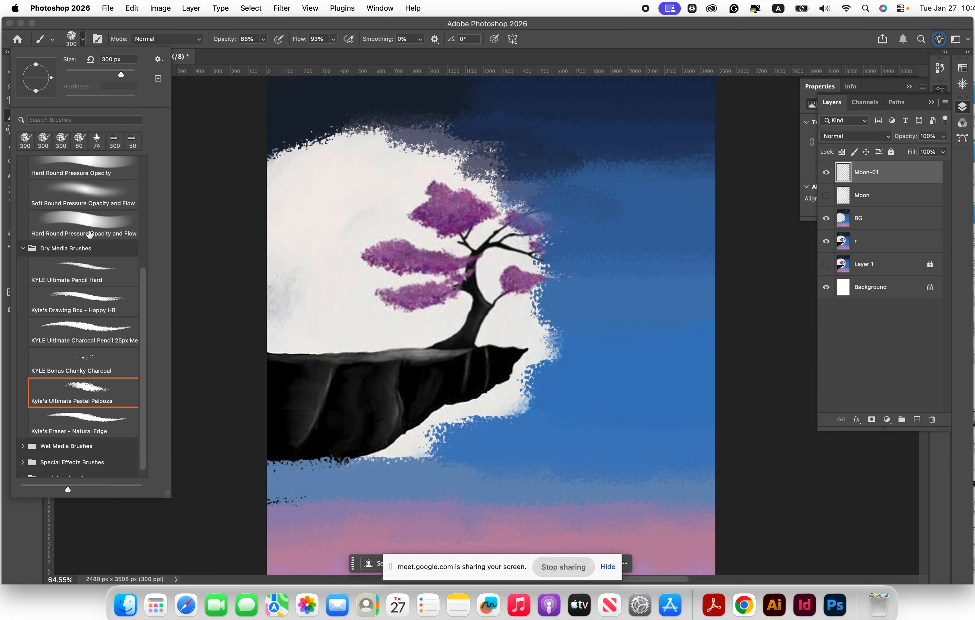
pyautogui.scroll(-1, 80, 378)
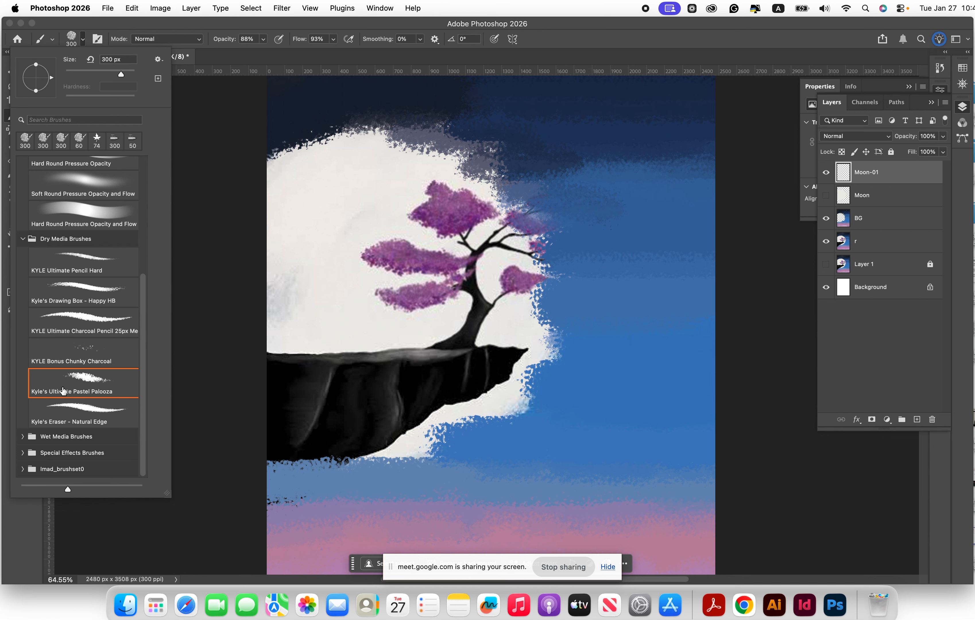
pyautogui.scroll(10, 45, 241)
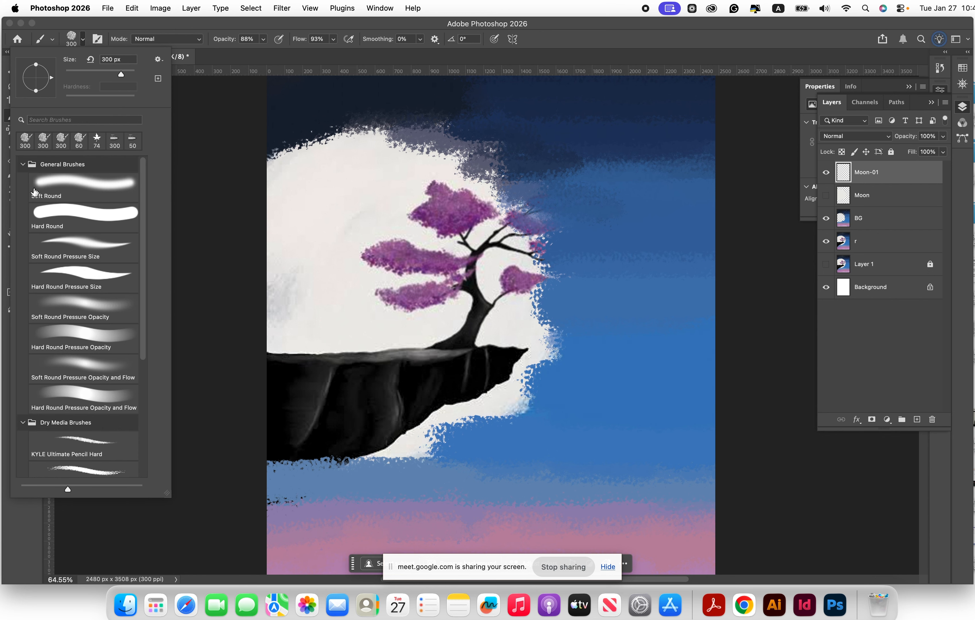
pyautogui.click(24, 165)
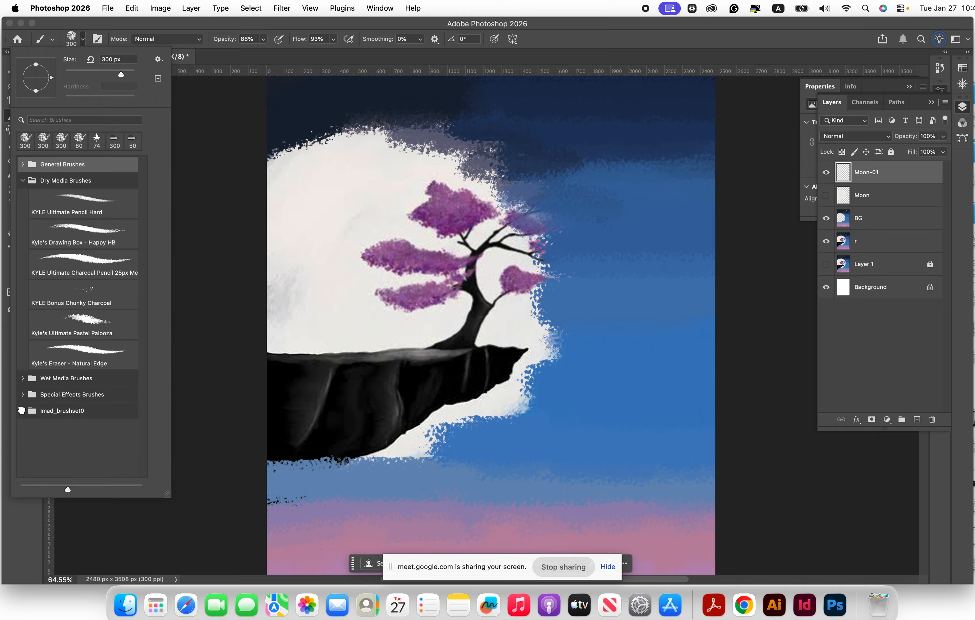
pyautogui.click(21, 410)
pyautogui.scroll(-15, 61, 407)
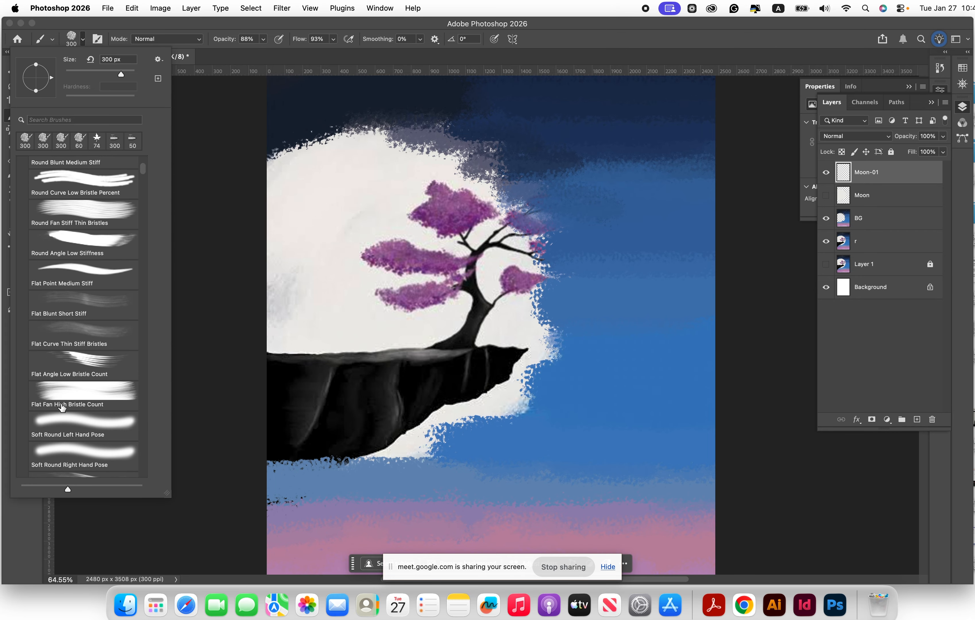
pyautogui.scroll(-15, 62, 406)
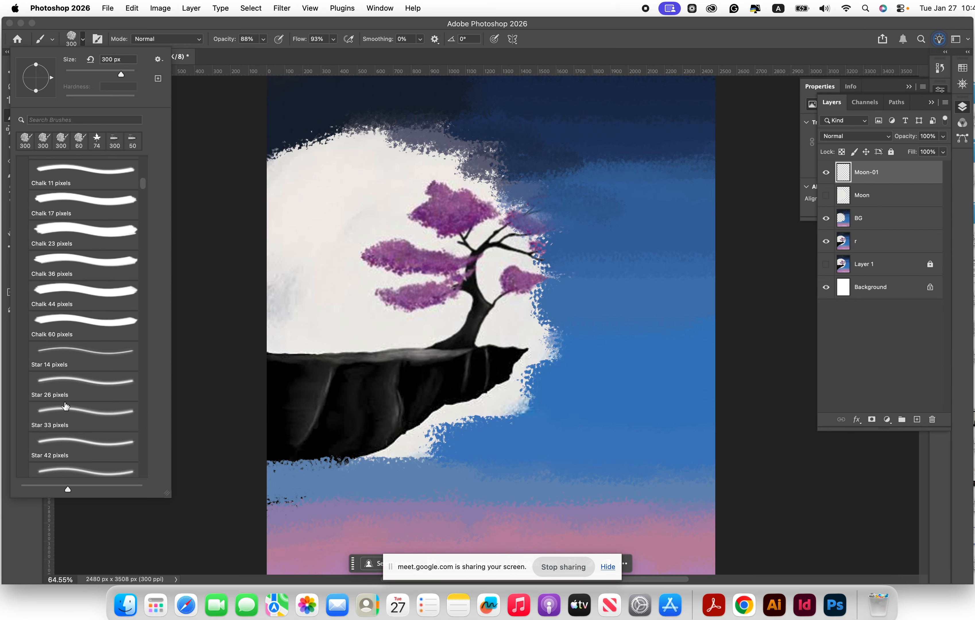
pyautogui.scroll(-5, 65, 406)
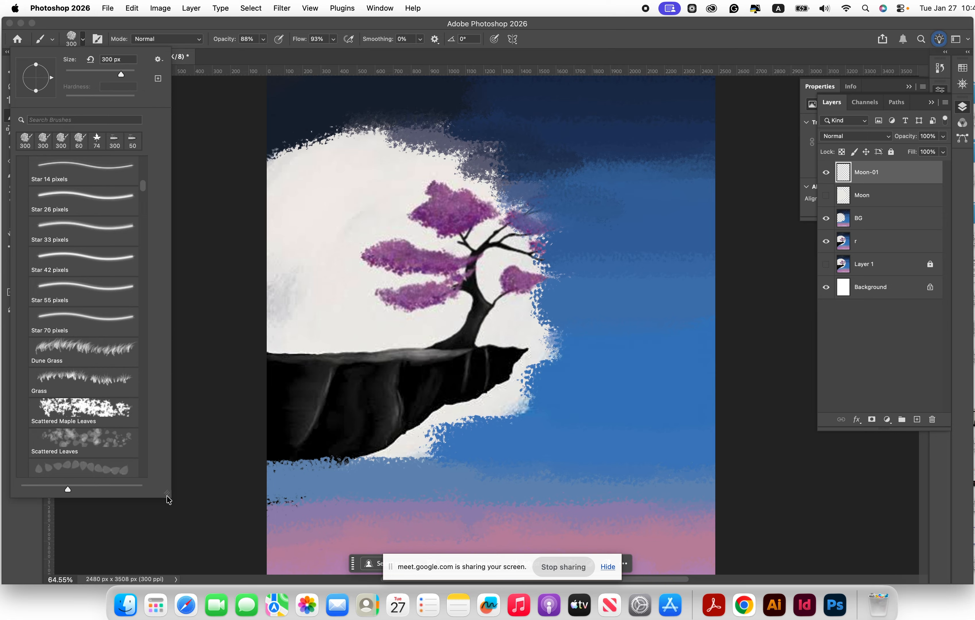
# Step: Widen the brush picker and look through the cloud, effect and textured acrylic brushes in Imad_brushset0
pyautogui.moveTo(167, 500); pyautogui.dragTo(264, 485)
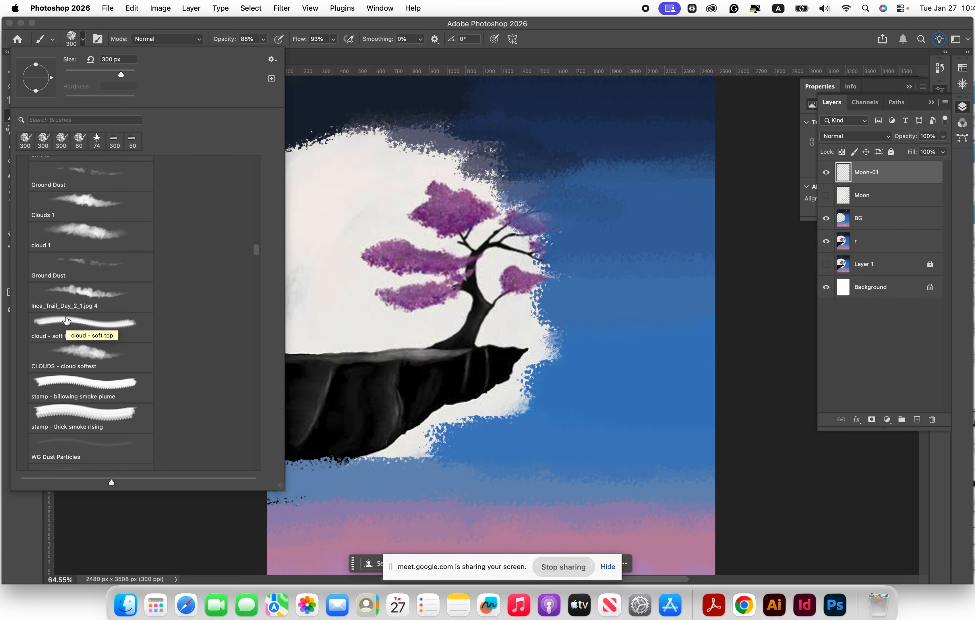
pyautogui.scroll(-10, 73, 254)
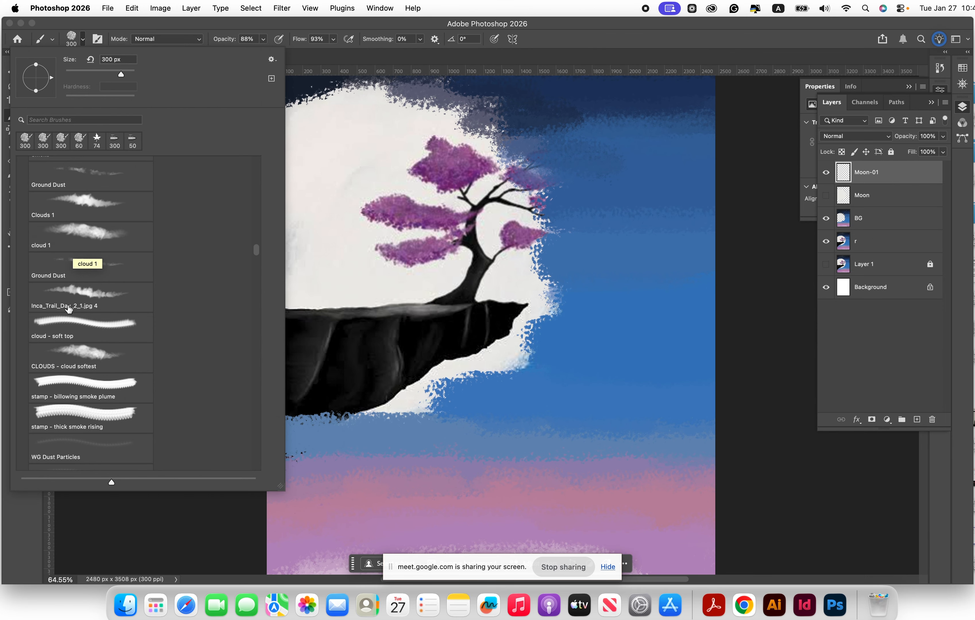
pyautogui.scroll(-10, 64, 356)
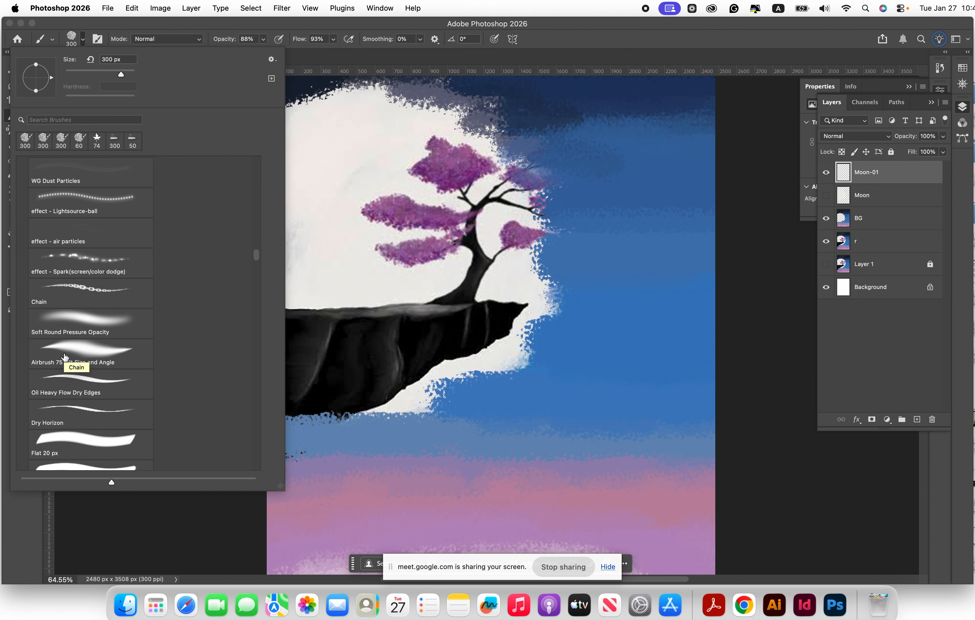
pyautogui.scroll(-9, 65, 356)
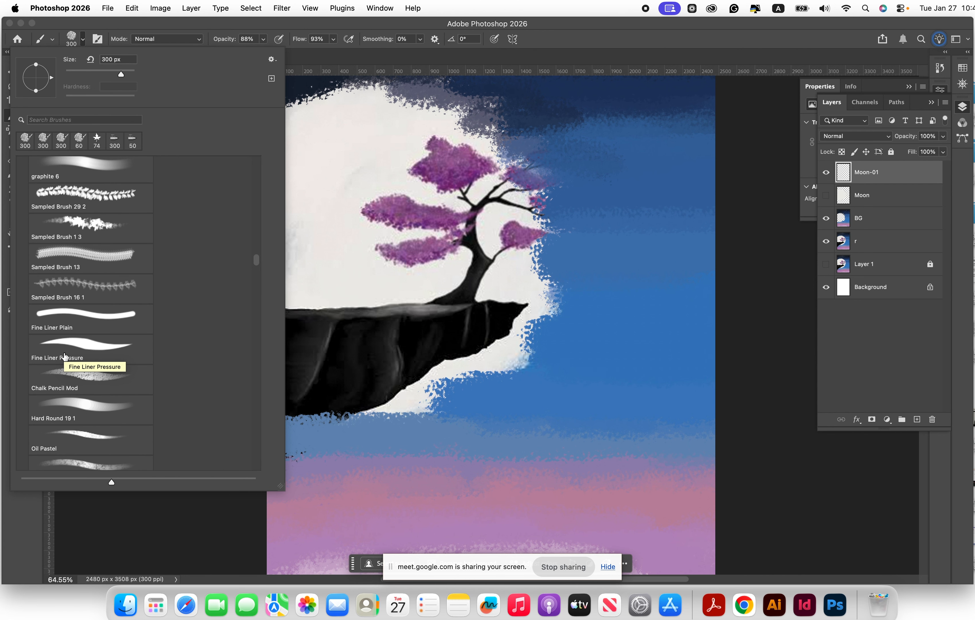
pyautogui.scroll(-10, 64, 356)
pyautogui.scroll(-10, 65, 356)
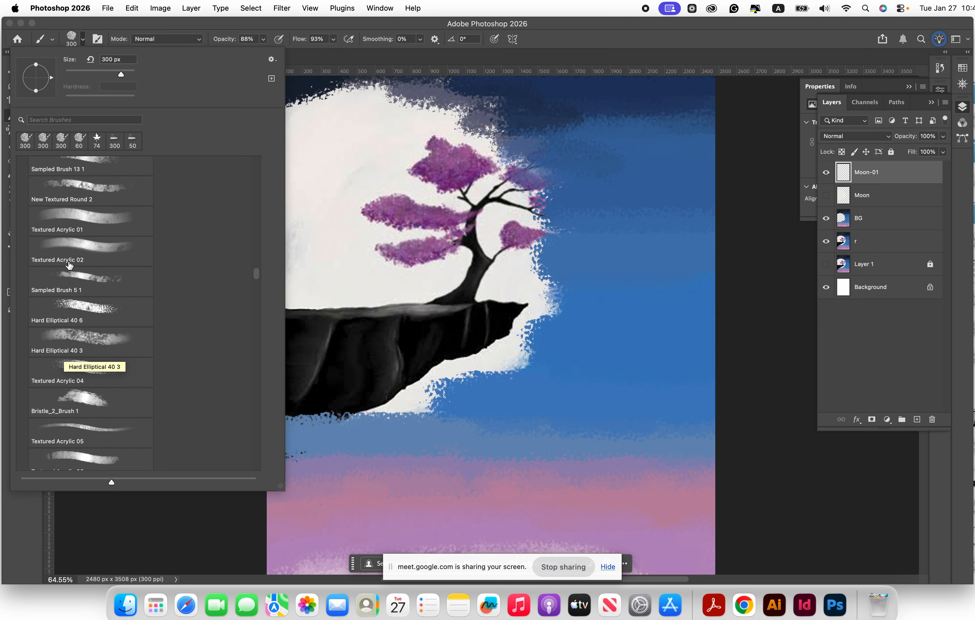
# Step: Search the brush presets for moon, select the moon 1 brush, and enlarge the stroke previews to their maximum size
pyautogui.click(89, 120)
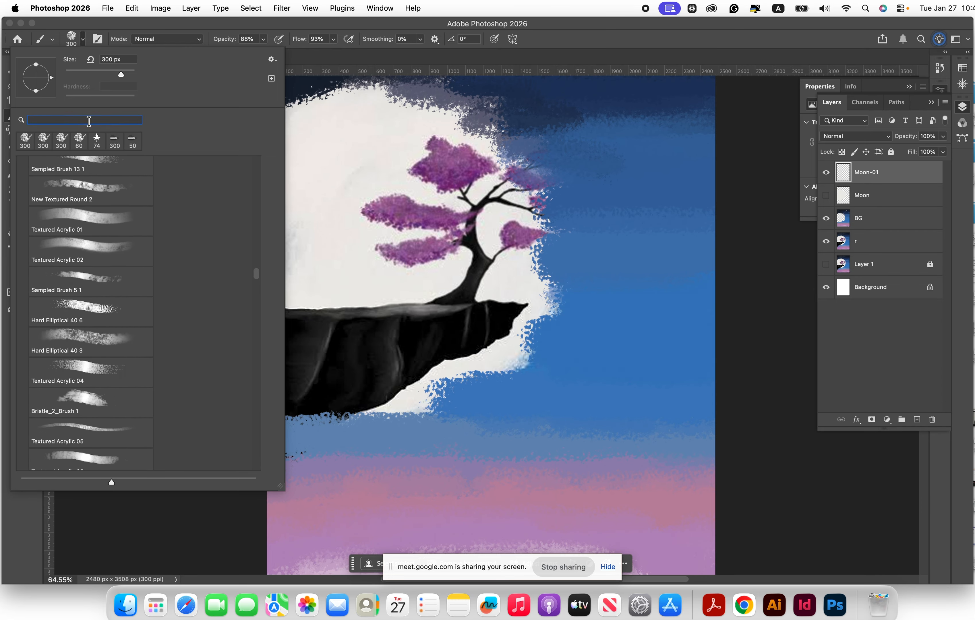
pyautogui.write('moon')
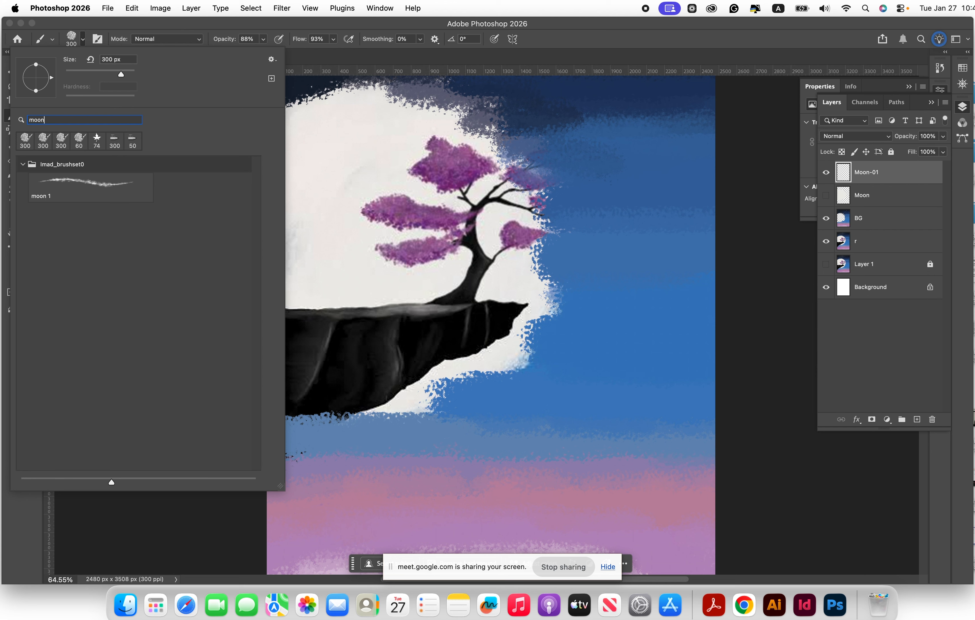
pyautogui.click(88, 191)
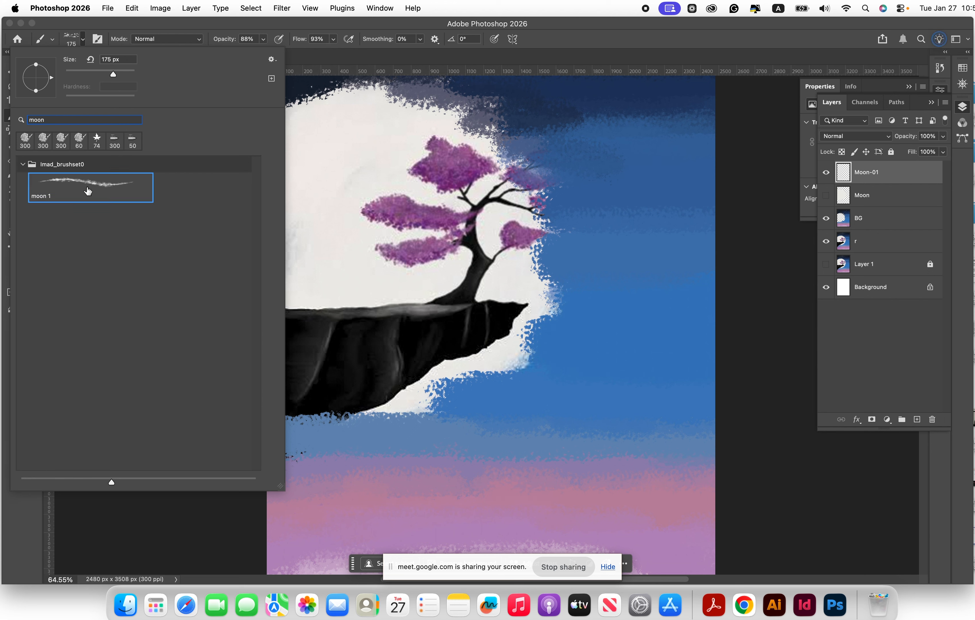
pyautogui.doubleClick(59, 118)
pyautogui.moveTo(111, 482); pyautogui.dragTo(256, 482)
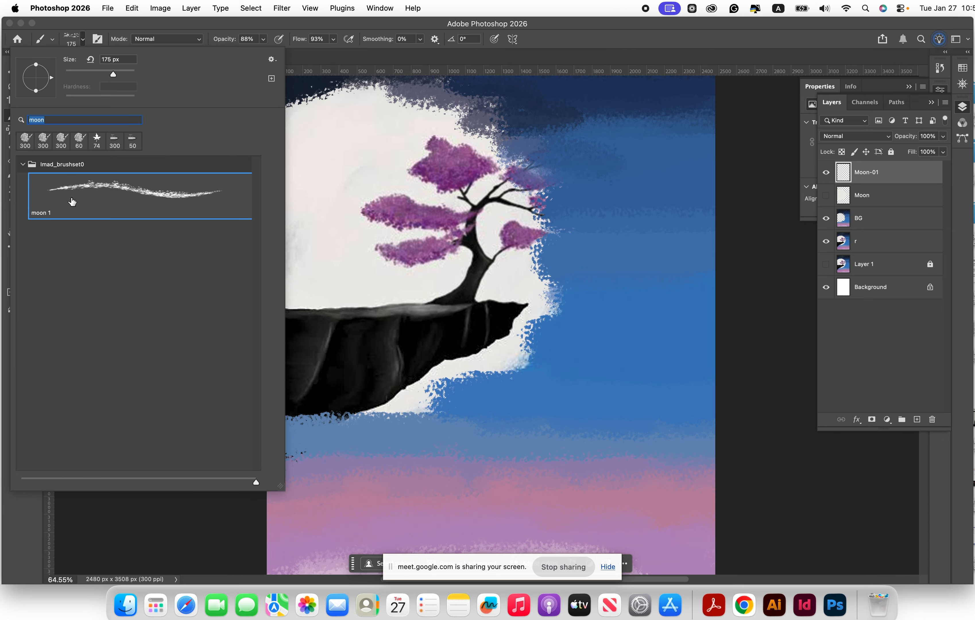
# Step: Broaden the brush search to "mo" and examine the matching smoke, chalk and mountain presets
pyautogui.click(51, 120)
pyautogui.press('BackSpace')
pyautogui.press('BackSpace')
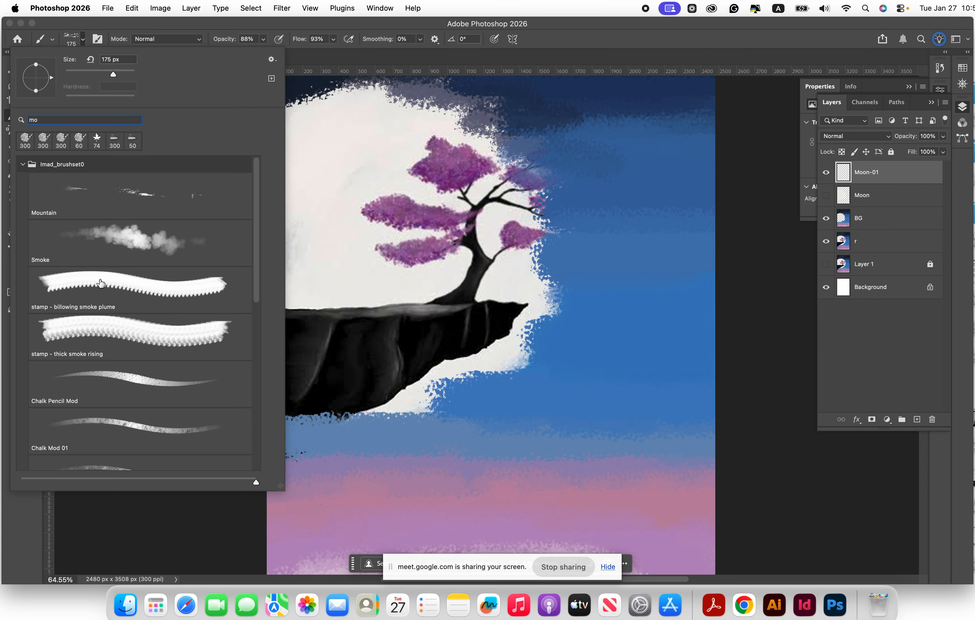
pyautogui.scroll(-4, 95, 307)
pyautogui.scroll(-4, 95, 307)
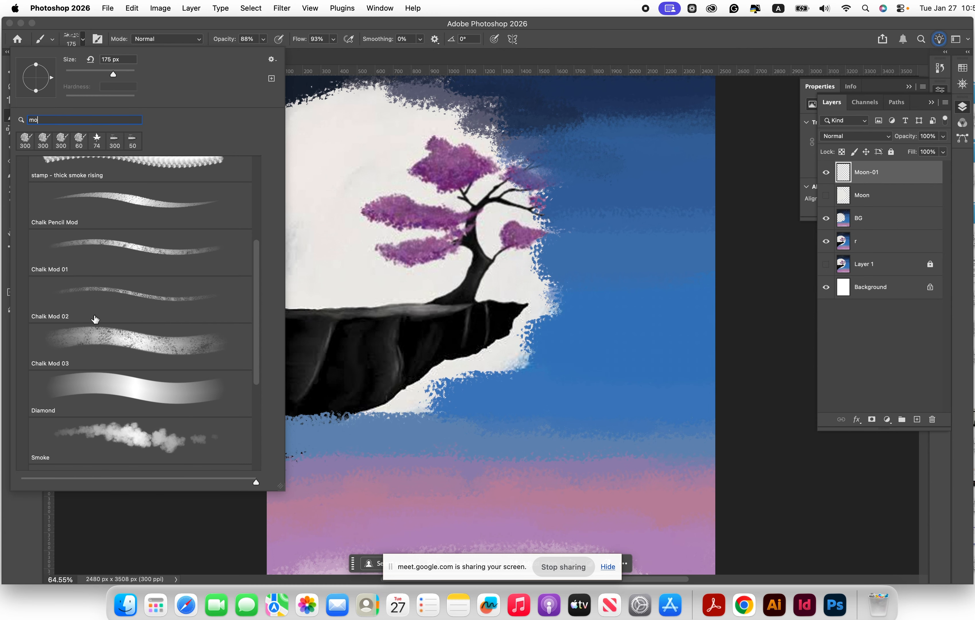
pyautogui.scroll(-2, 90, 341)
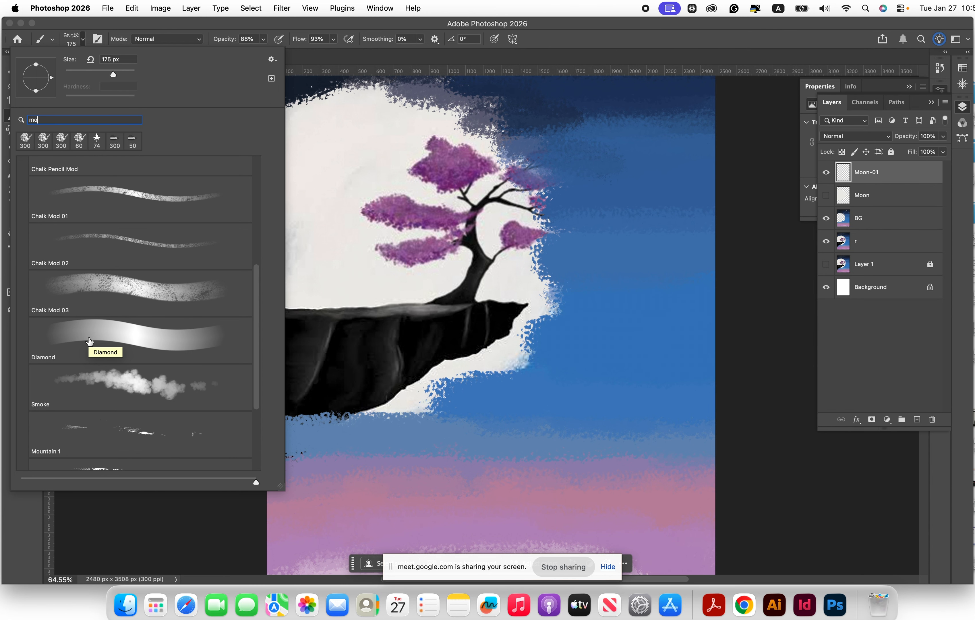
pyautogui.scroll(-5, 89, 341)
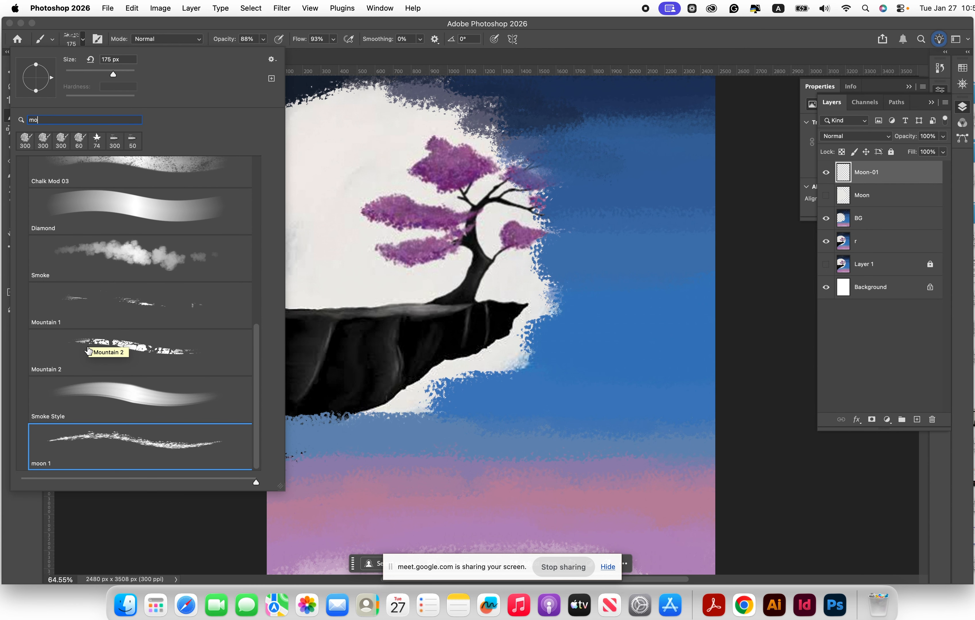
pyautogui.scroll(1, 108, 348)
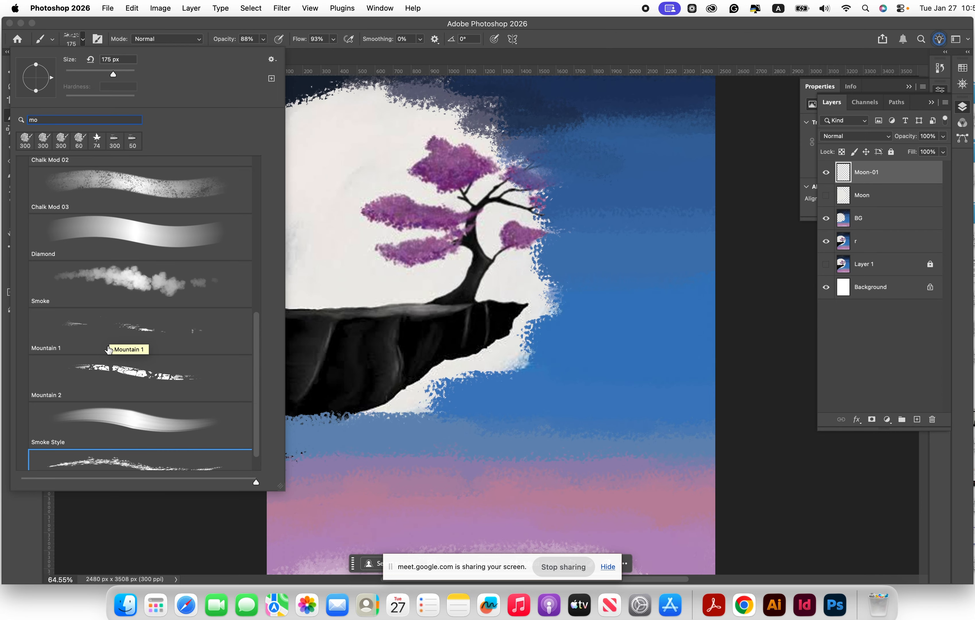
pyautogui.scroll(10, 109, 349)
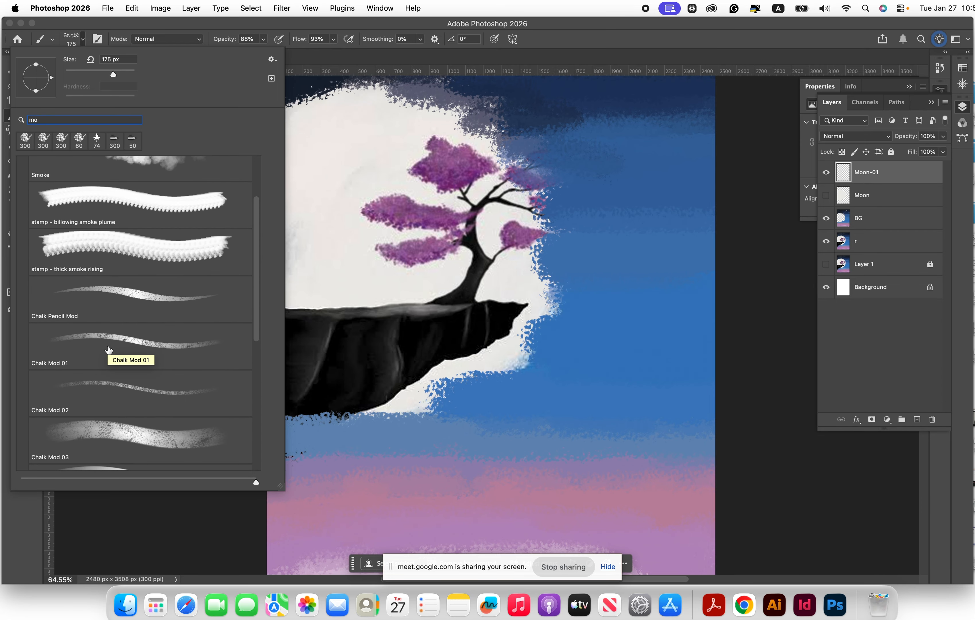
pyautogui.scroll(2, 109, 349)
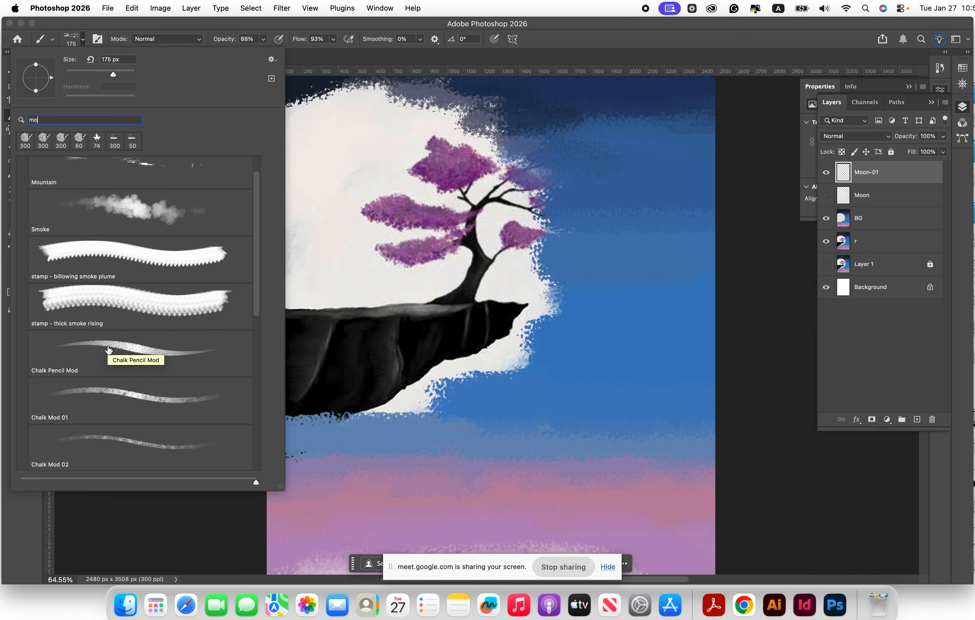
pyautogui.scroll(2, 108, 349)
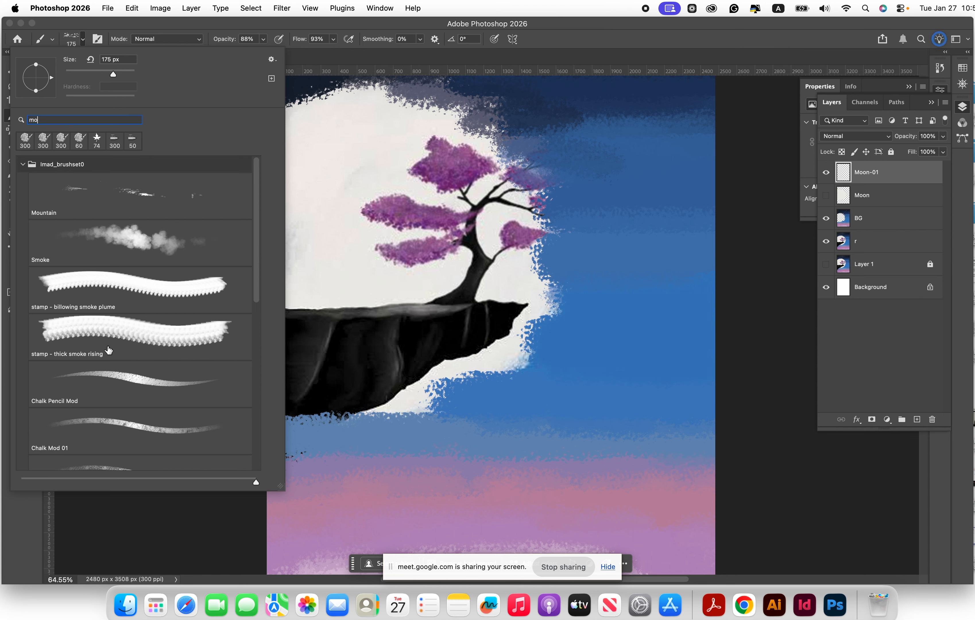
# Step: Broaden the brush search to "m" and look through the matching presets down to the end of the list
pyautogui.press('BackSpace')
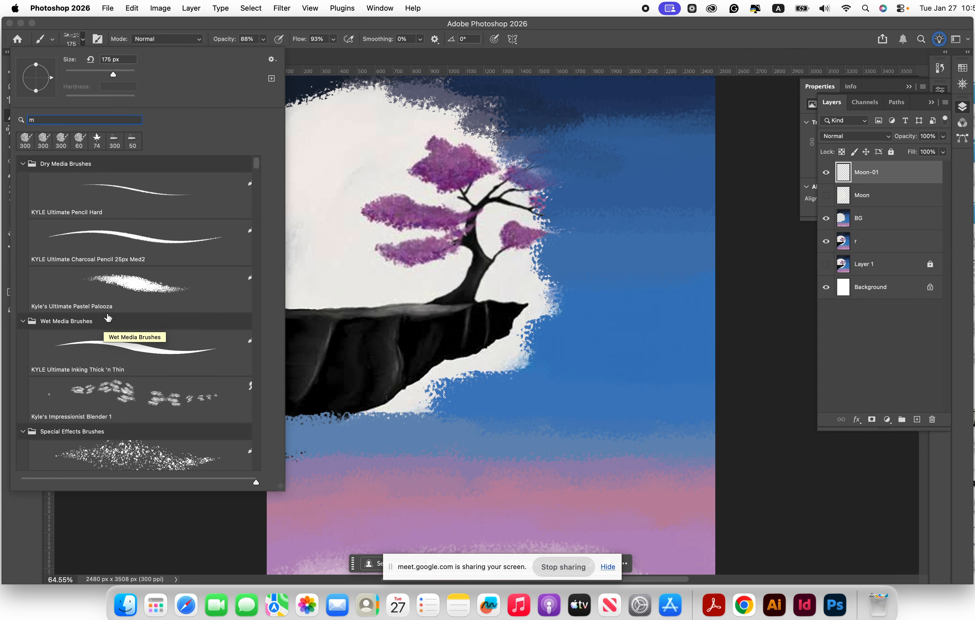
pyautogui.scroll(-5, 82, 410)
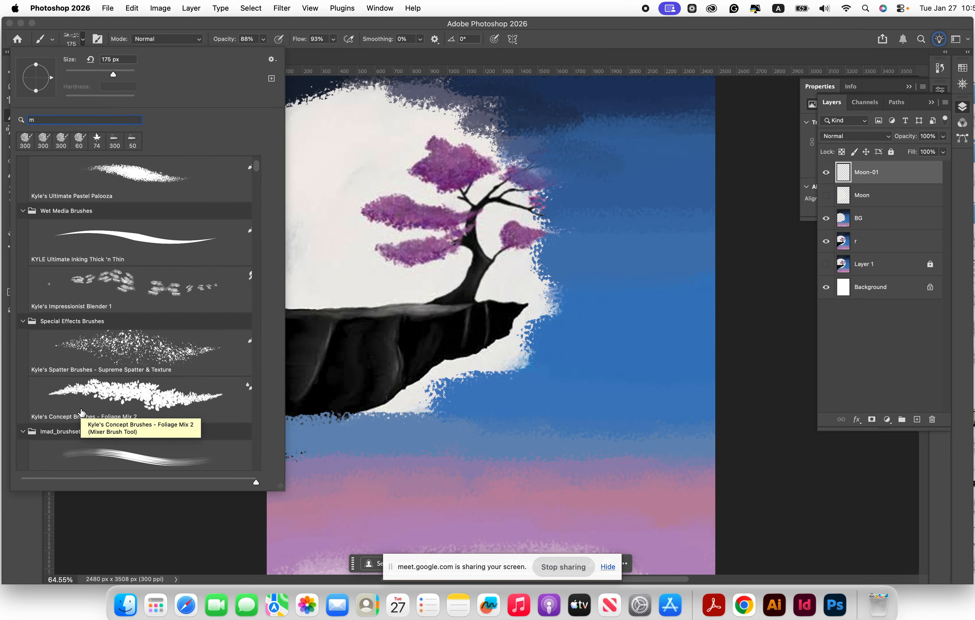
pyautogui.scroll(-10, 81, 412)
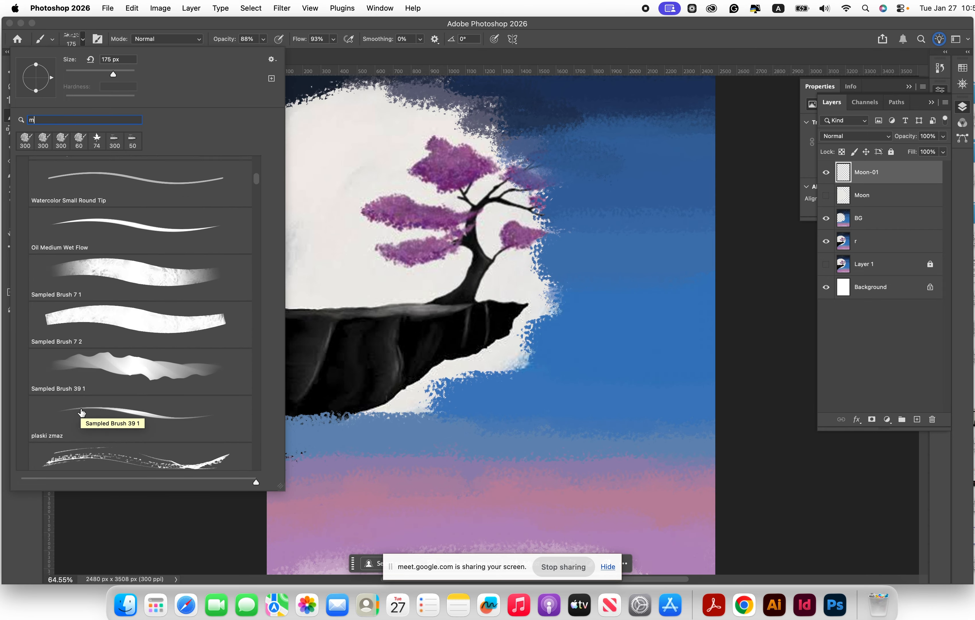
pyautogui.scroll(-10, 82, 412)
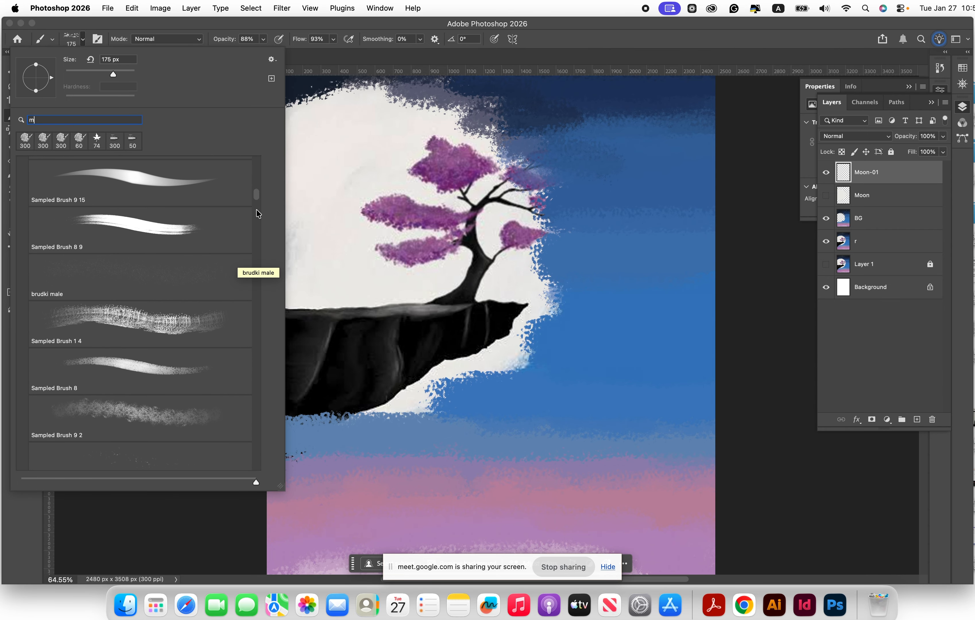
pyautogui.moveTo(255, 196); pyautogui.dragTo(251, 472)
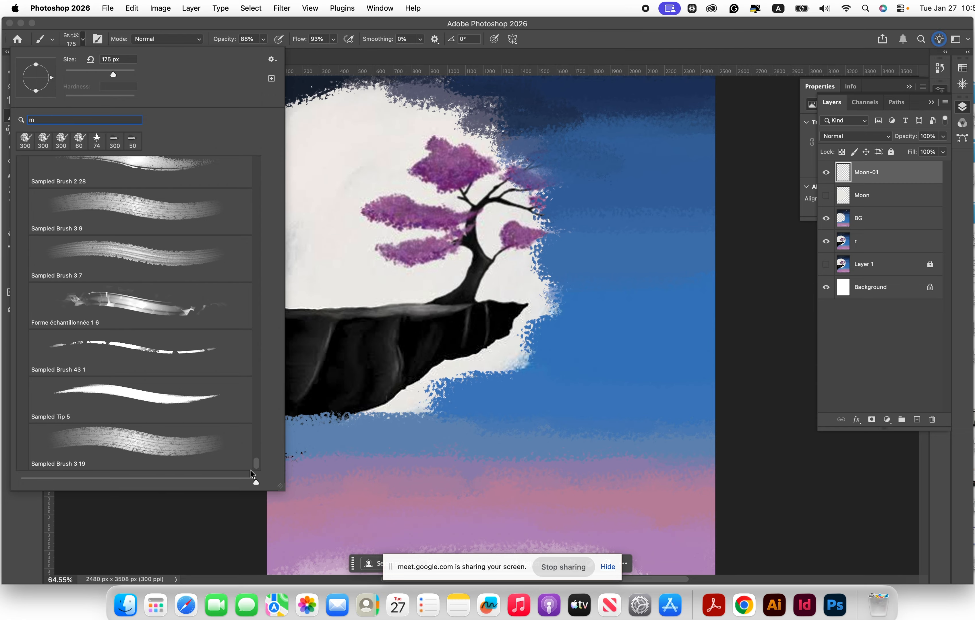
pyautogui.moveTo(251, 474); pyautogui.dragTo(253, 464)
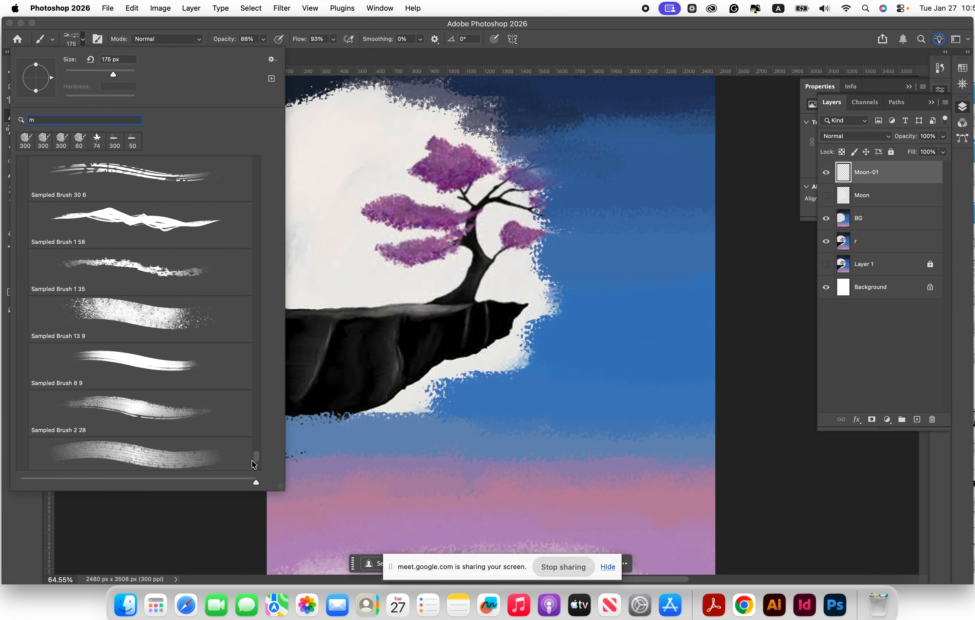
pyautogui.scroll(5, 177, 352)
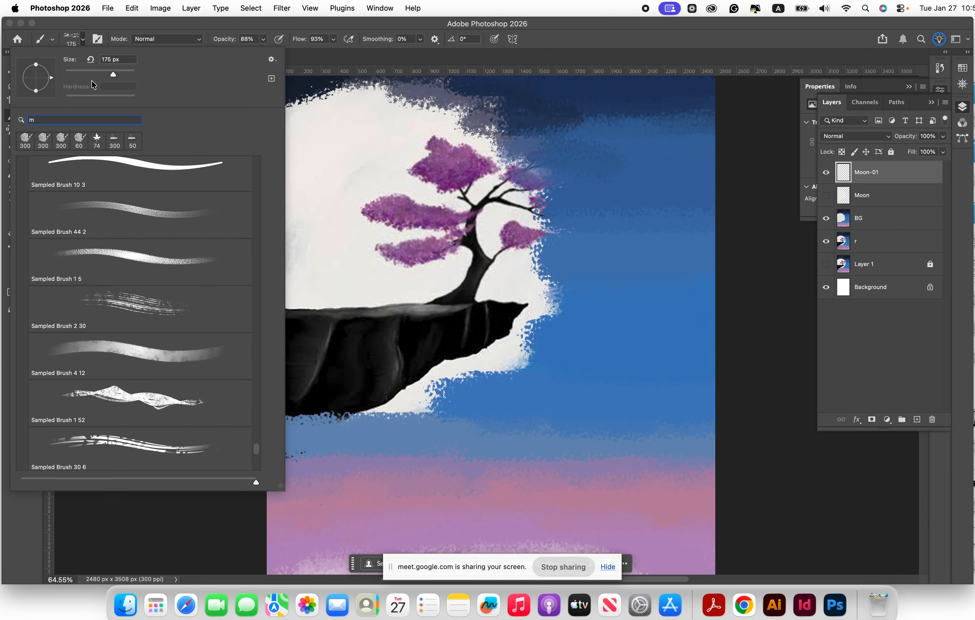
# Step: Open the Brush Settings for the moon 1 brush and set its spacing to 91%
pyautogui.click(379, 8)
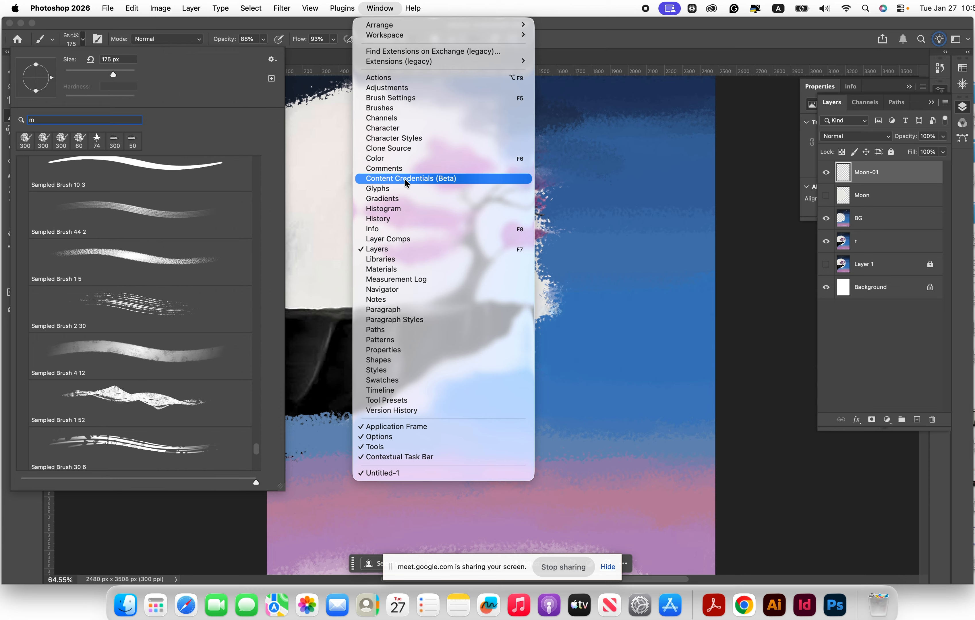
pyautogui.click(418, 98)
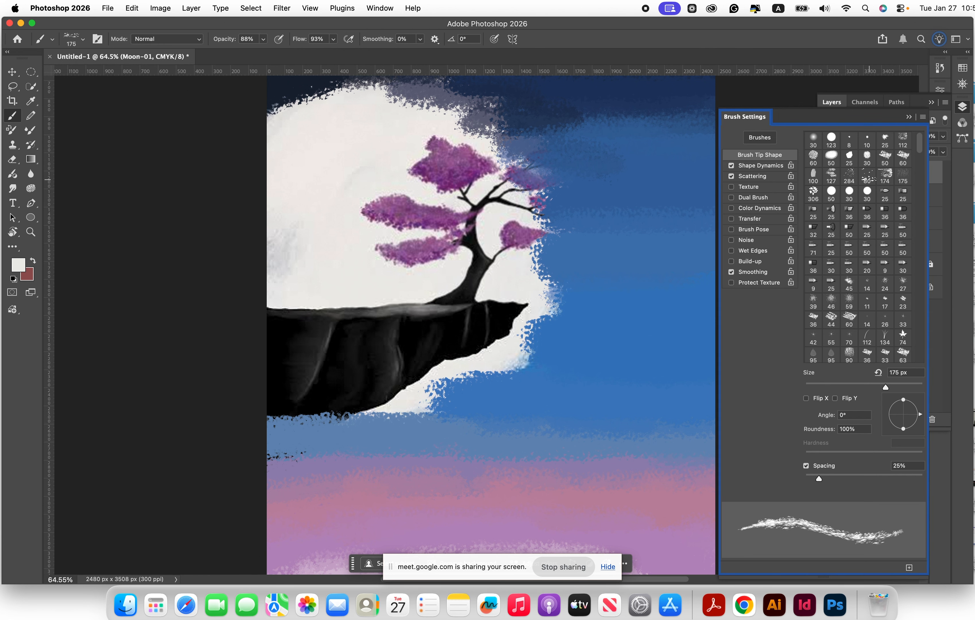
pyautogui.moveTo(817, 115); pyautogui.dragTo(814, 104)
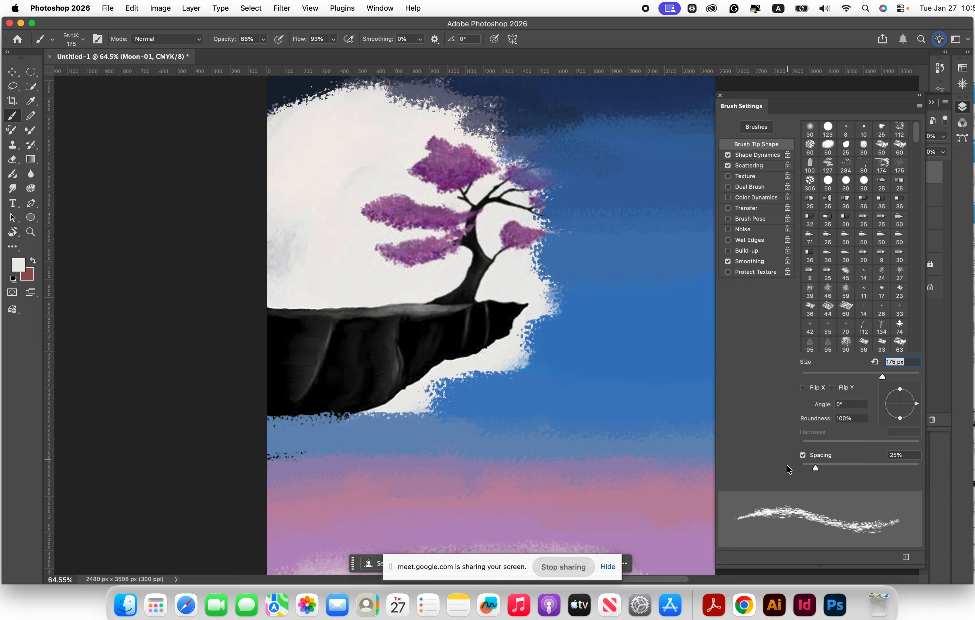
pyautogui.moveTo(817, 467)
pyautogui.mouseDown()
pyautogui.moveTo(915, 465)
pyautogui.moveTo(829, 465)
pyautogui.moveTo(853, 466)
pyautogui.mouseUp()
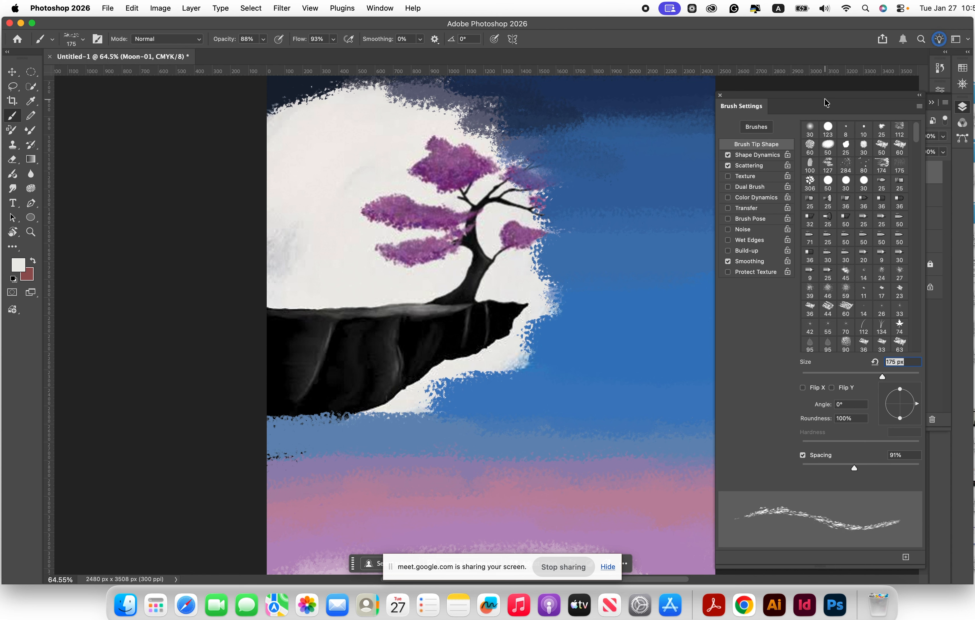
# Step: Show the brush preset list alongside the Brush Settings and look through the watercolor, cloud, smoke, particle and foliage brushes
pyautogui.moveTo(824, 102); pyautogui.dragTo(783, 87)
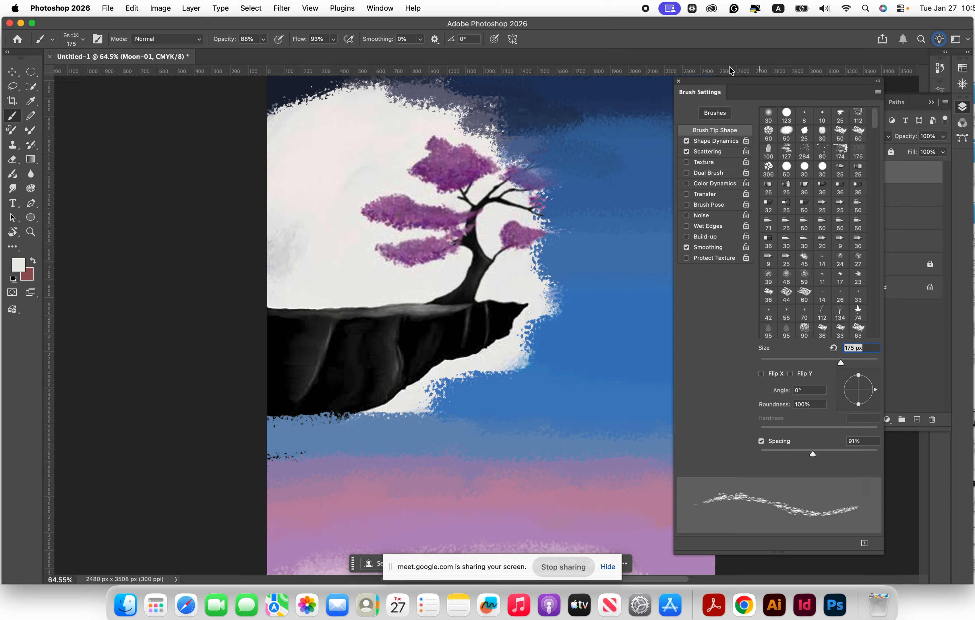
pyautogui.click(379, 8)
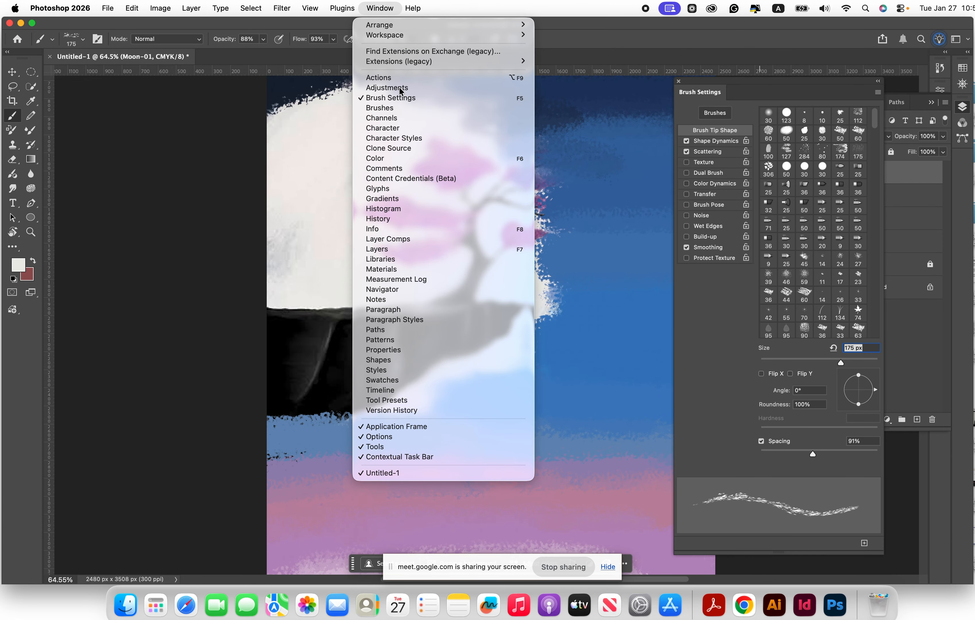
pyautogui.click(411, 109)
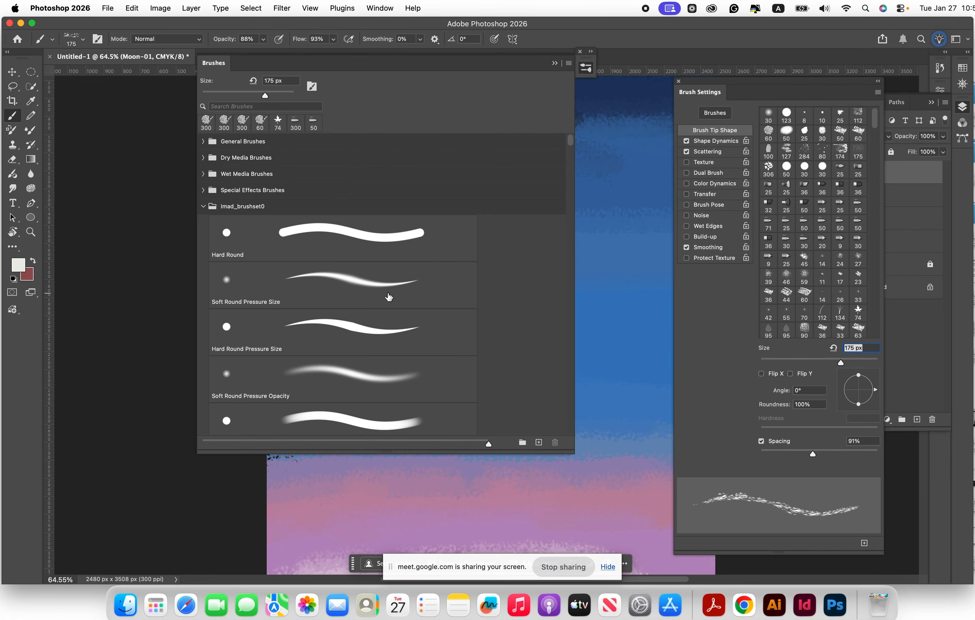
pyautogui.scroll(-3, 381, 299)
pyautogui.scroll(-20, 377, 307)
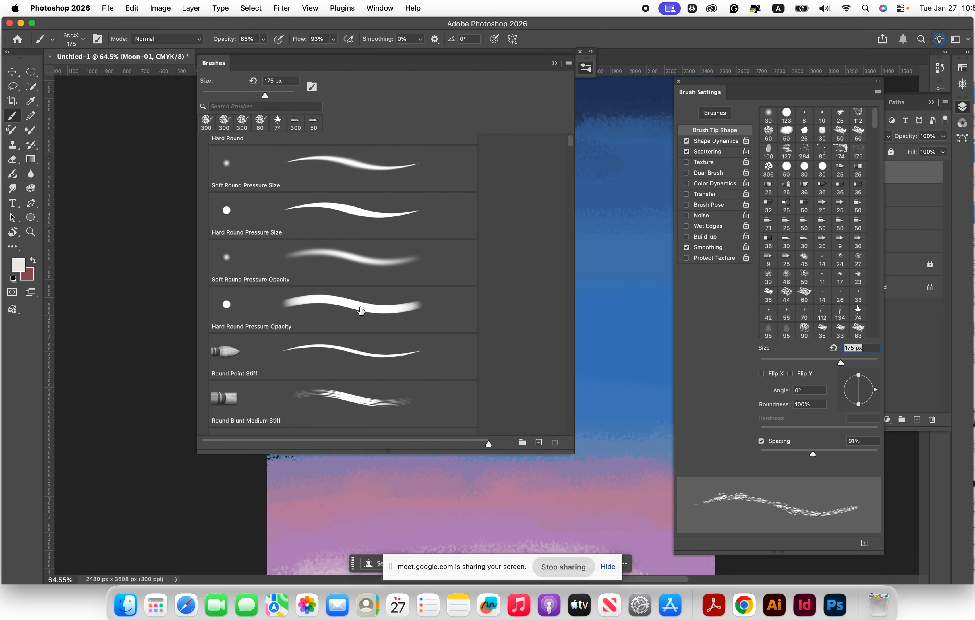
pyautogui.scroll(-12, 361, 316)
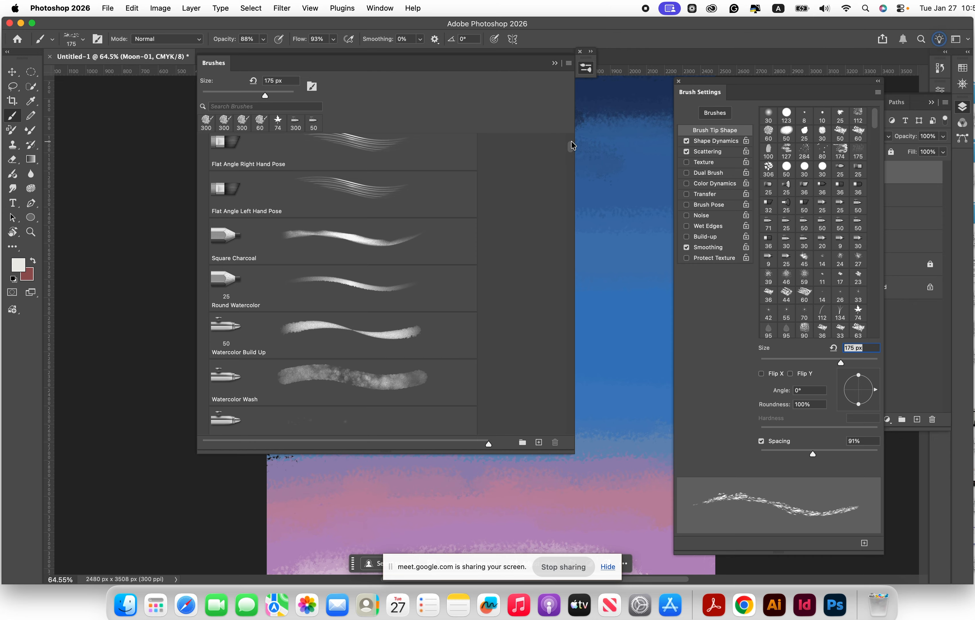
pyautogui.moveTo(570, 145); pyautogui.dragTo(577, 255)
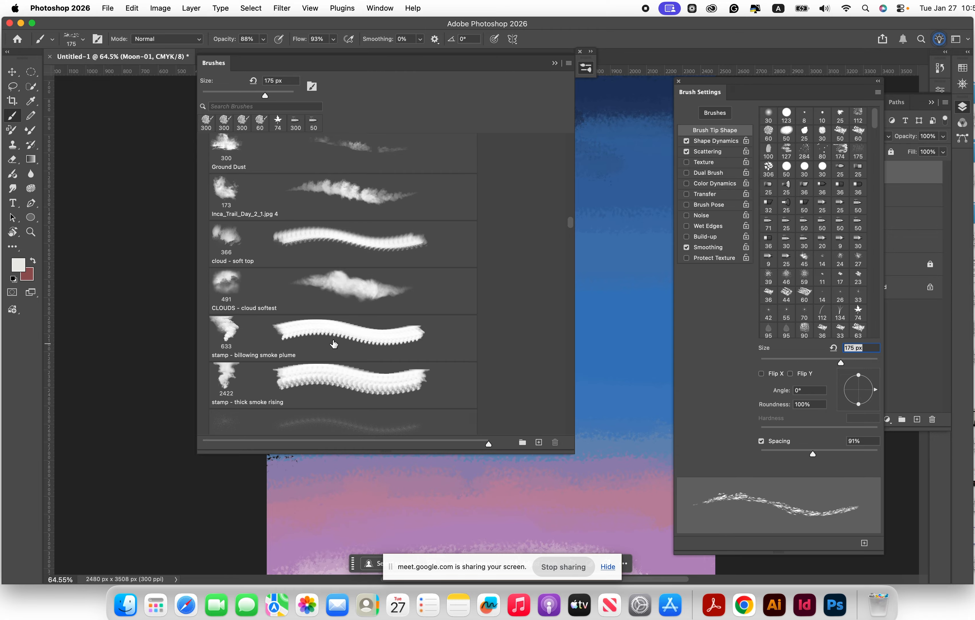
pyautogui.scroll(2, 333, 344)
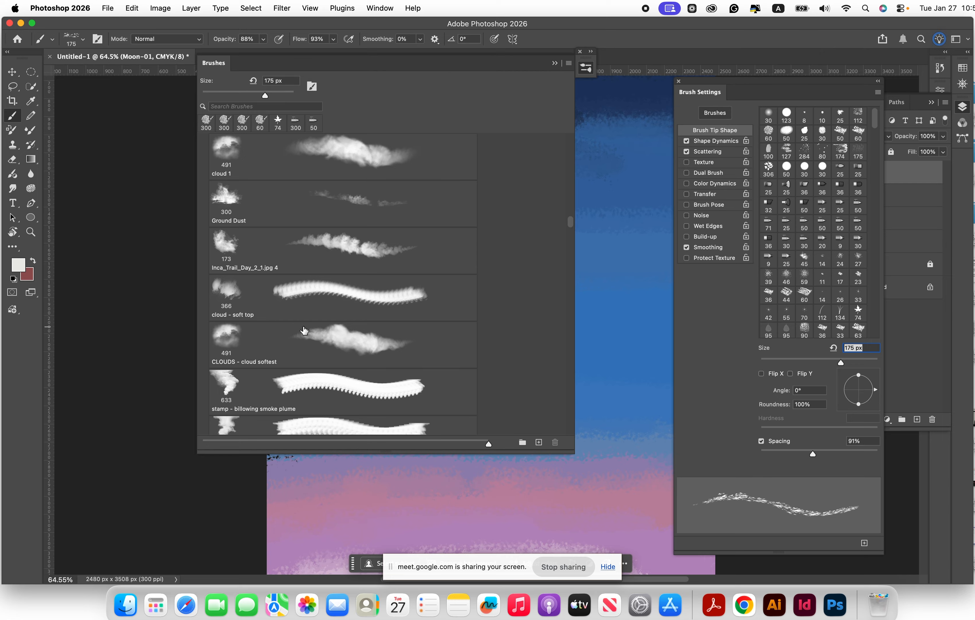
pyautogui.scroll(1, 304, 330)
pyautogui.scroll(-5, 303, 338)
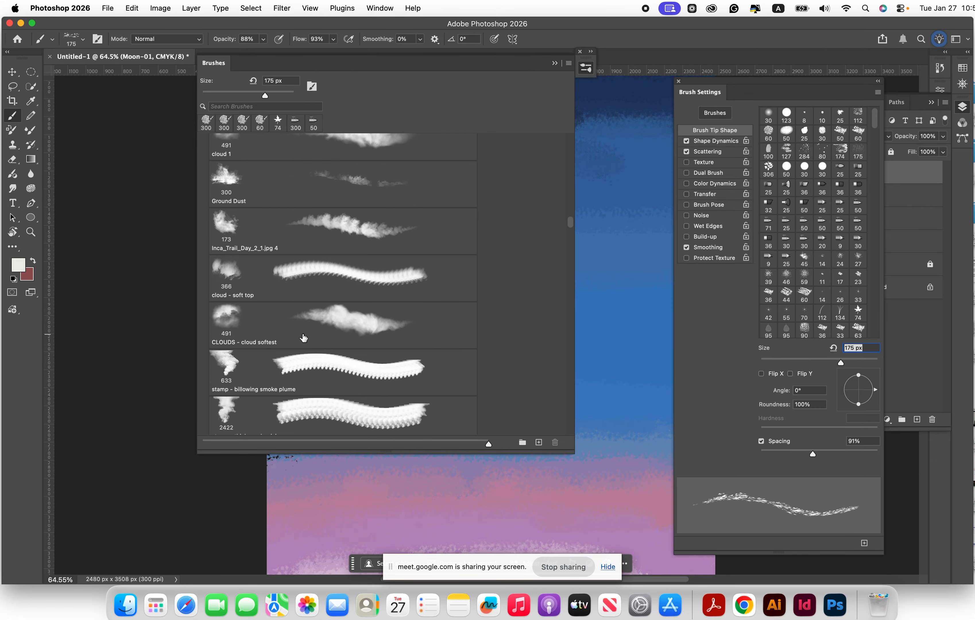
pyautogui.scroll(-10, 303, 338)
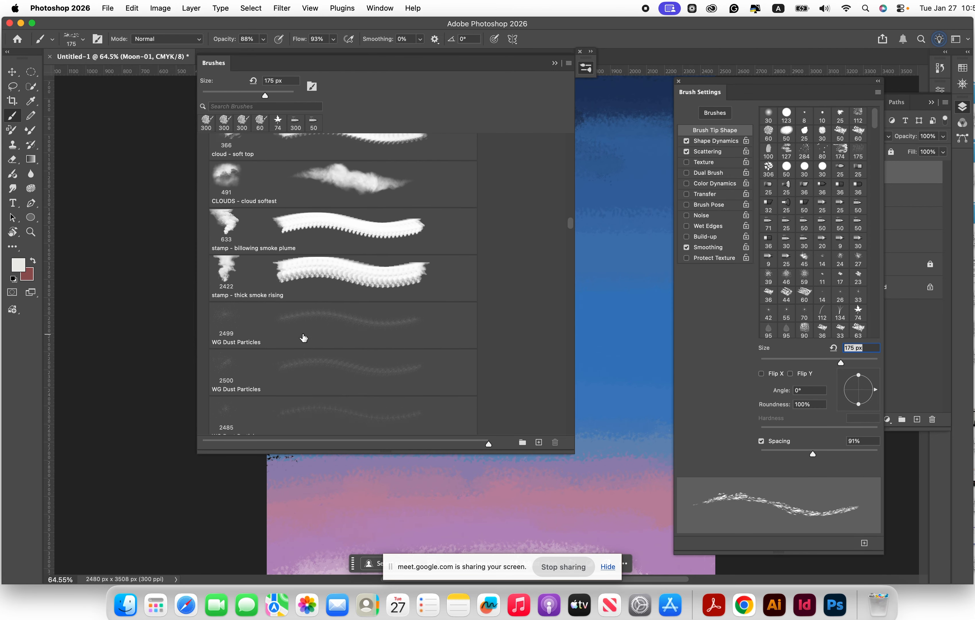
pyautogui.scroll(-20, 305, 336)
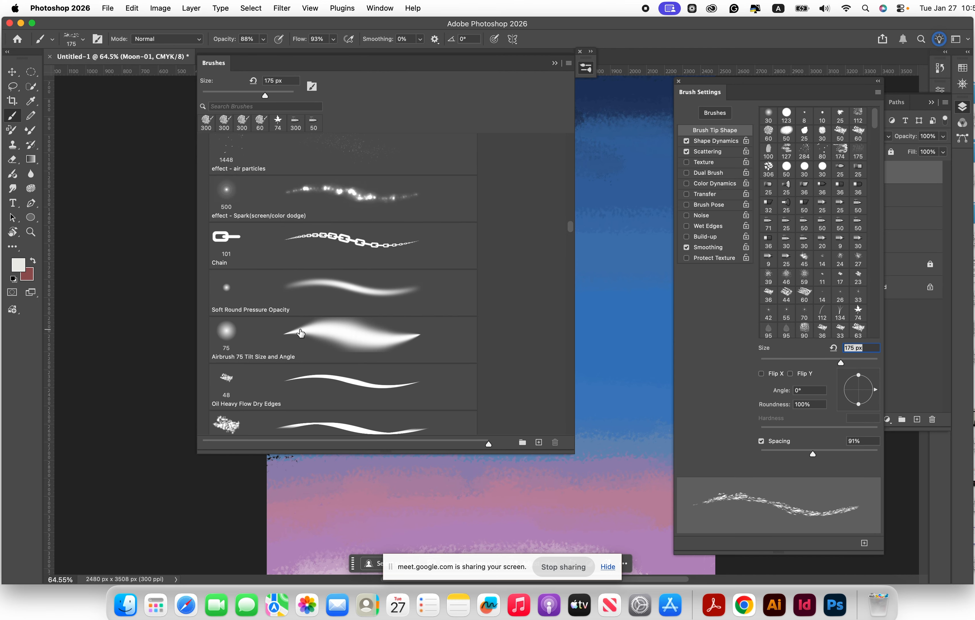
pyautogui.scroll(-10, 301, 333)
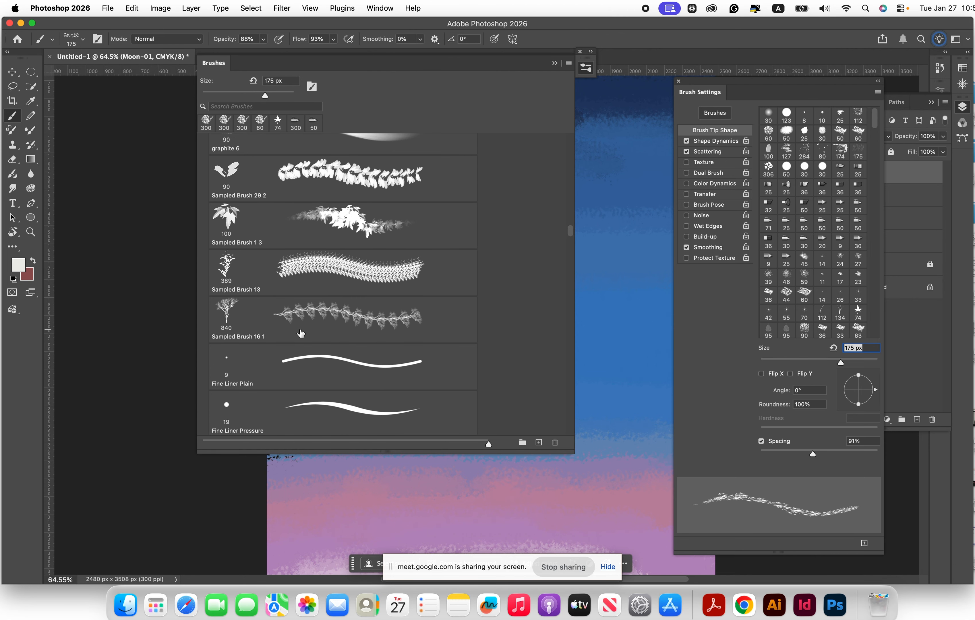
# Step: Find and select the CLOUDS - cloud 01 brush further down the preset list
pyautogui.moveTo(570, 229); pyautogui.dragTo(577, 296)
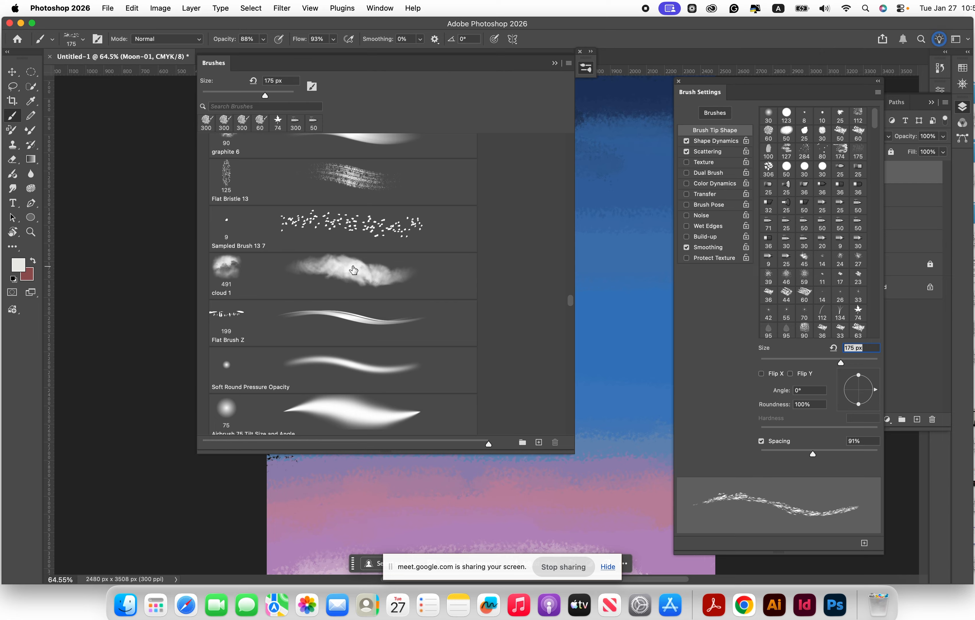
pyautogui.scroll(-1, 364, 305)
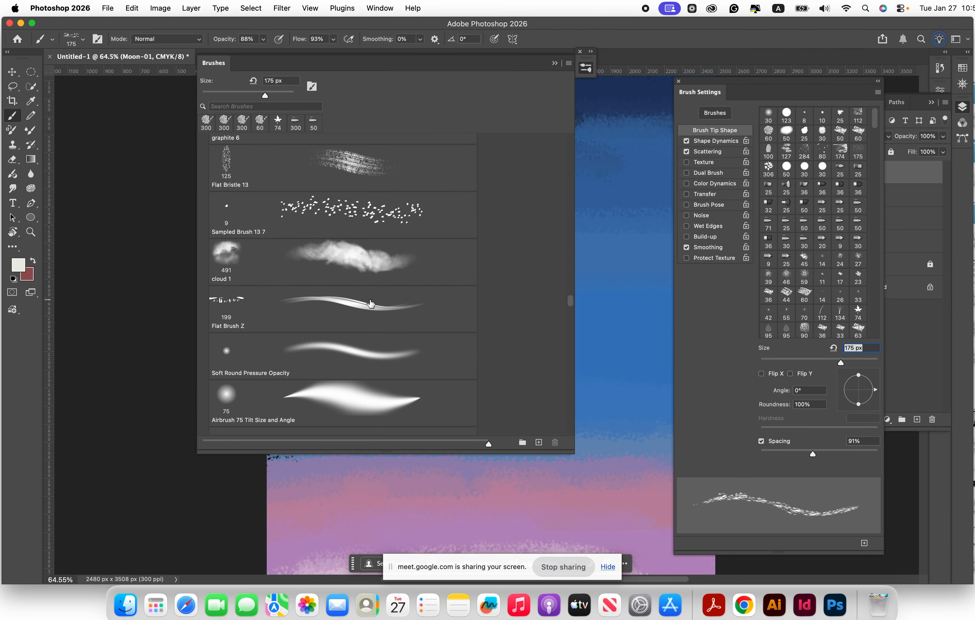
pyautogui.scroll(-5, 370, 303)
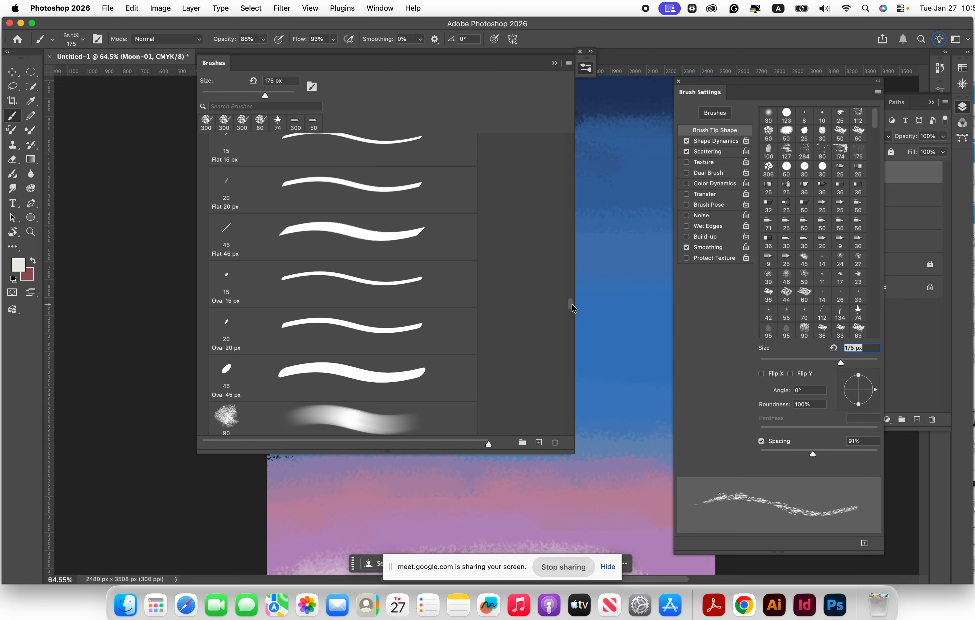
pyautogui.moveTo(572, 303); pyautogui.dragTo(572, 311)
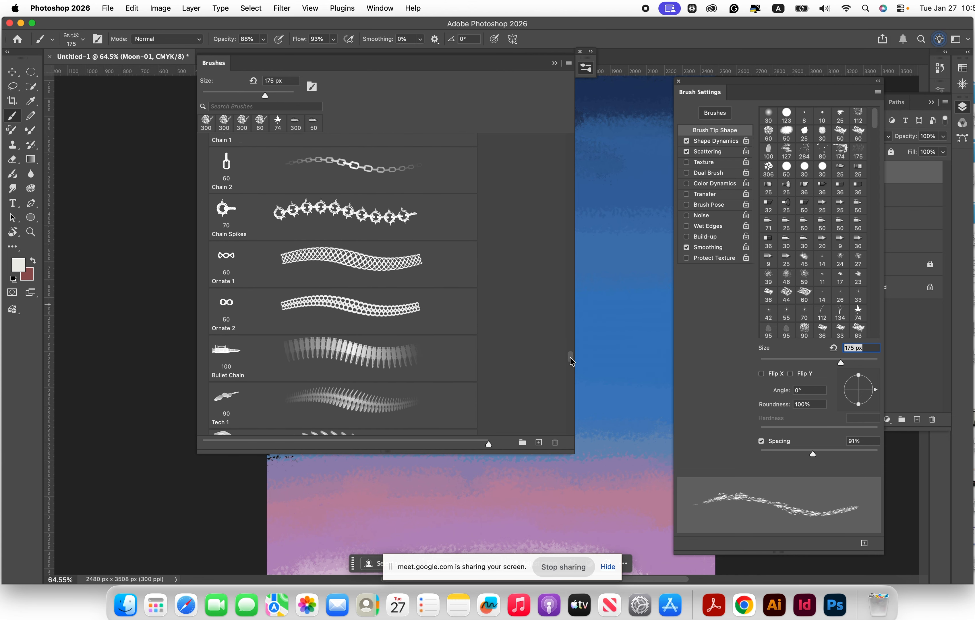
pyautogui.moveTo(570, 357); pyautogui.dragTo(570, 377)
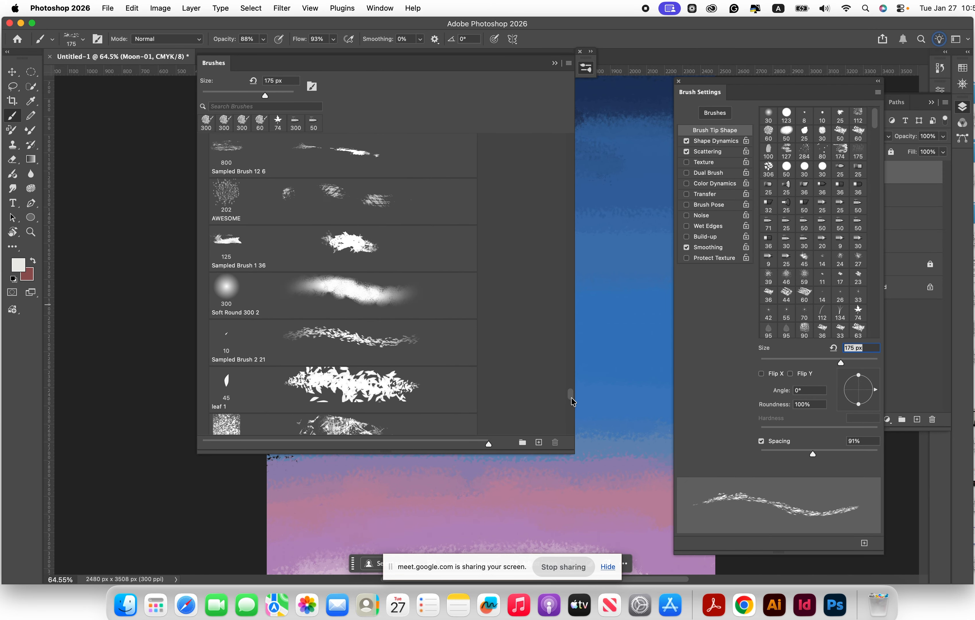
pyautogui.scroll(-3, 571, 400)
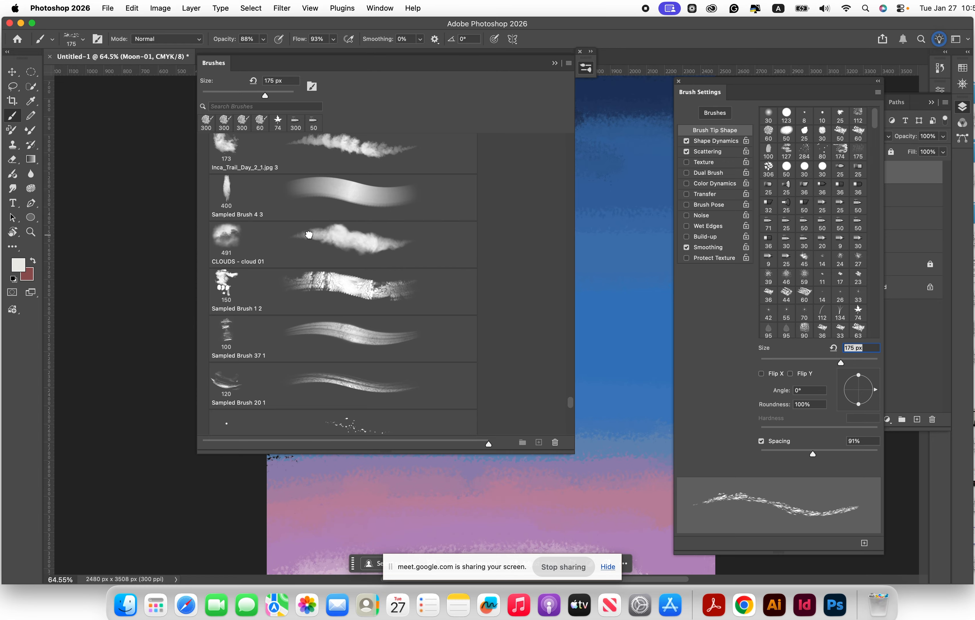
pyautogui.click(347, 248)
# Step: Look through the sampled, bristle and sponge presets below the cloud brush as far as Ivy 03, and collapse the Brushes panel
pyautogui.scroll(-6, 367, 309)
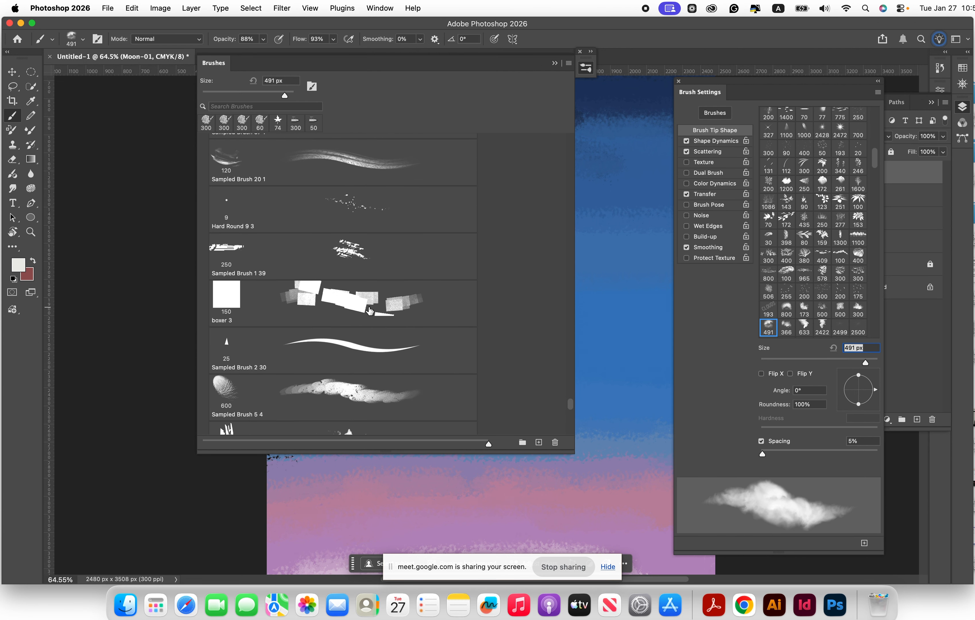
pyautogui.scroll(-8, 369, 311)
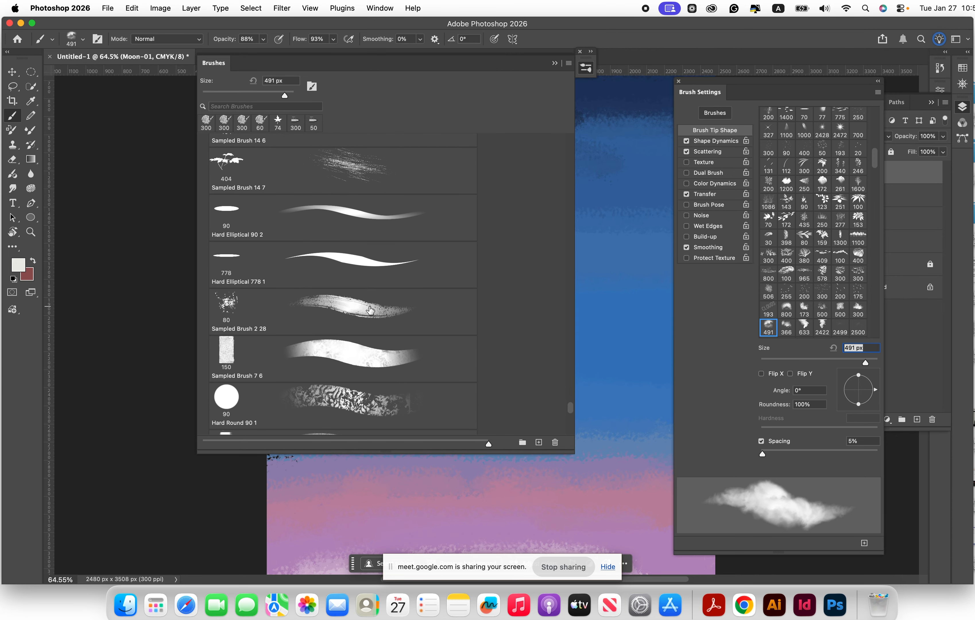
pyautogui.scroll(-8, 369, 310)
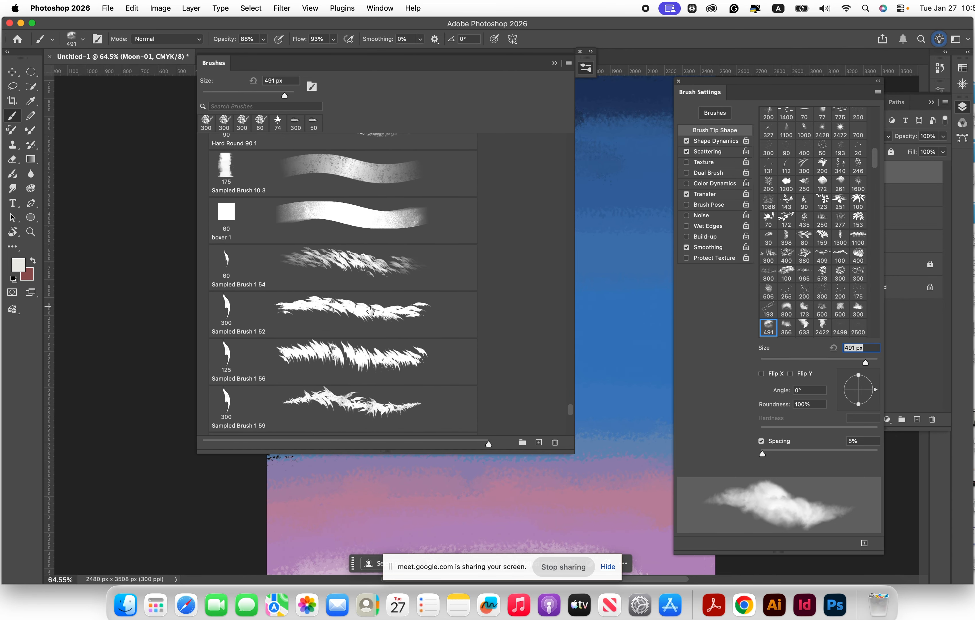
pyautogui.scroll(-8, 370, 309)
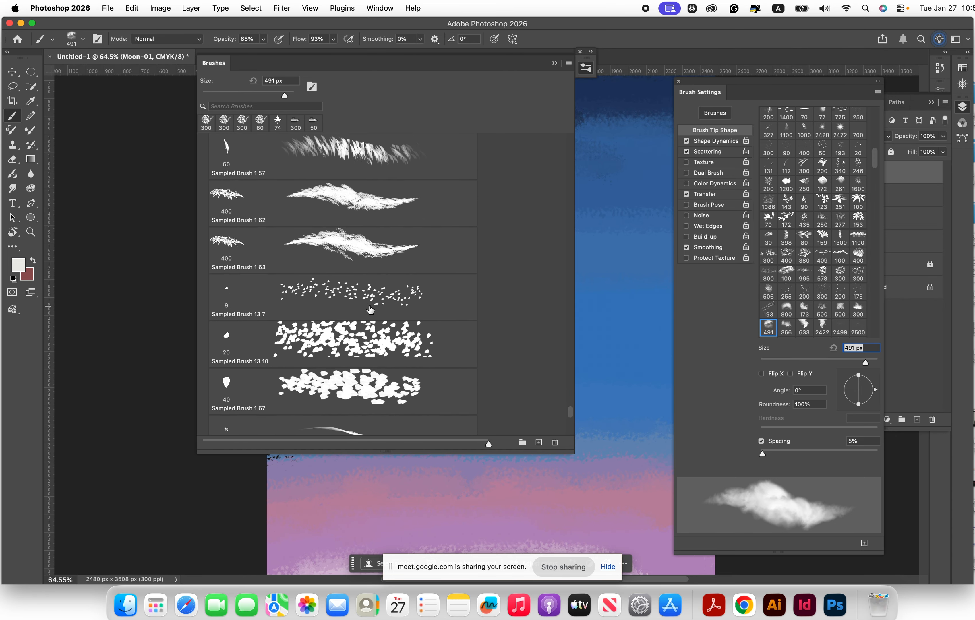
pyautogui.scroll(-8, 369, 310)
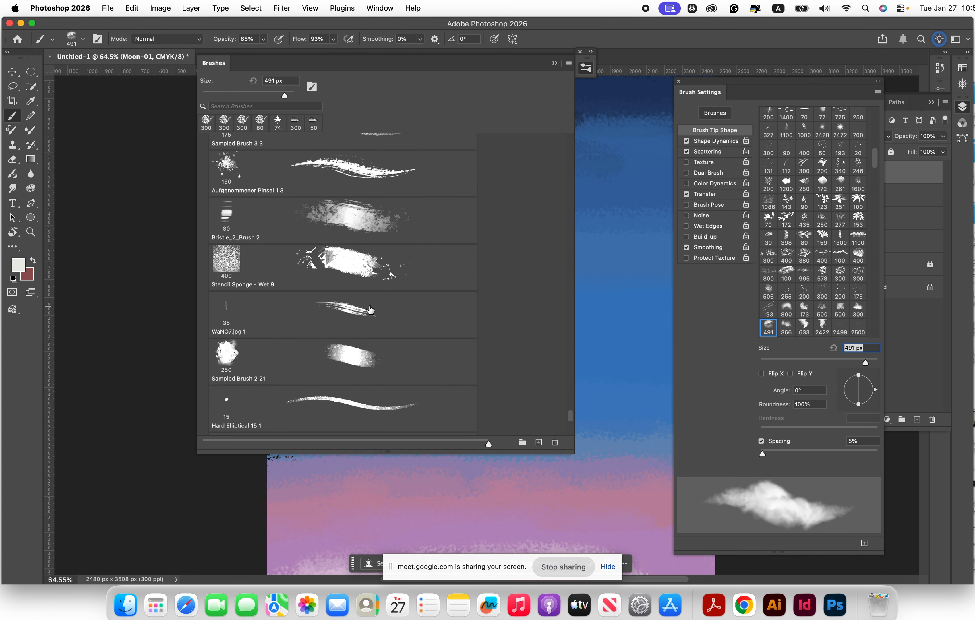
pyautogui.scroll(-8, 370, 310)
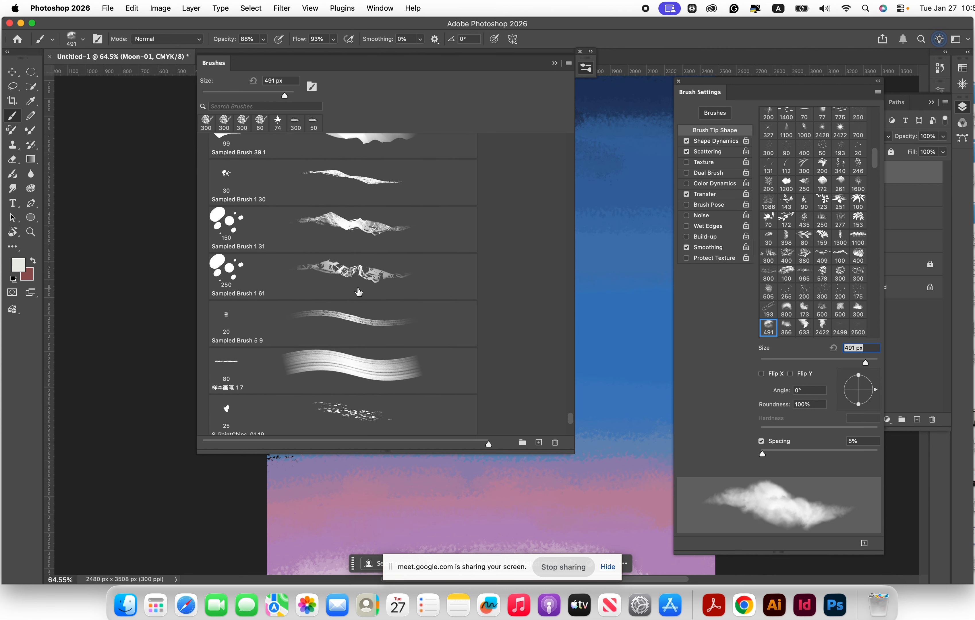
pyautogui.scroll(-10, 359, 291)
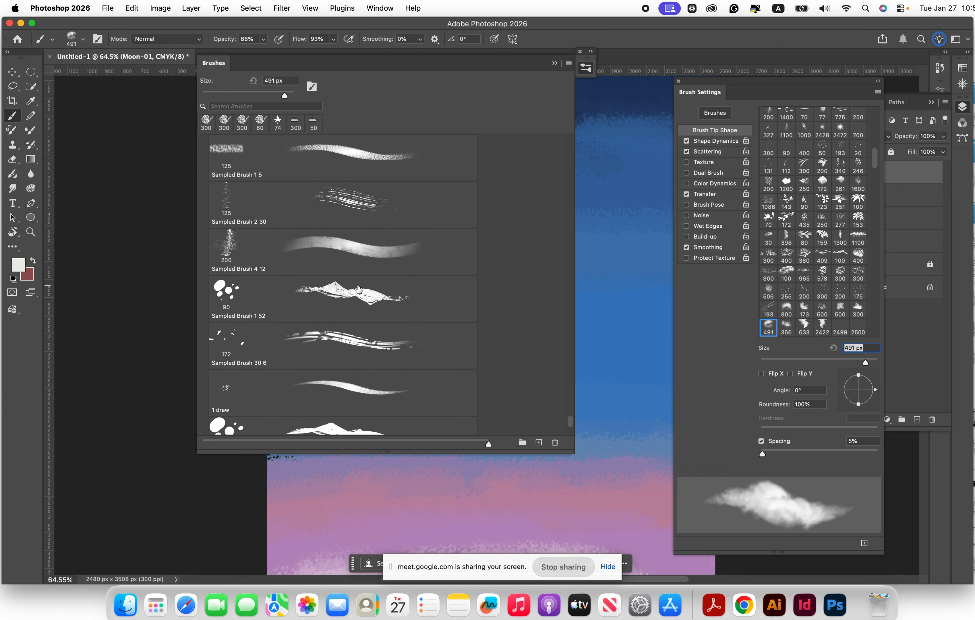
pyautogui.scroll(-6, 359, 289)
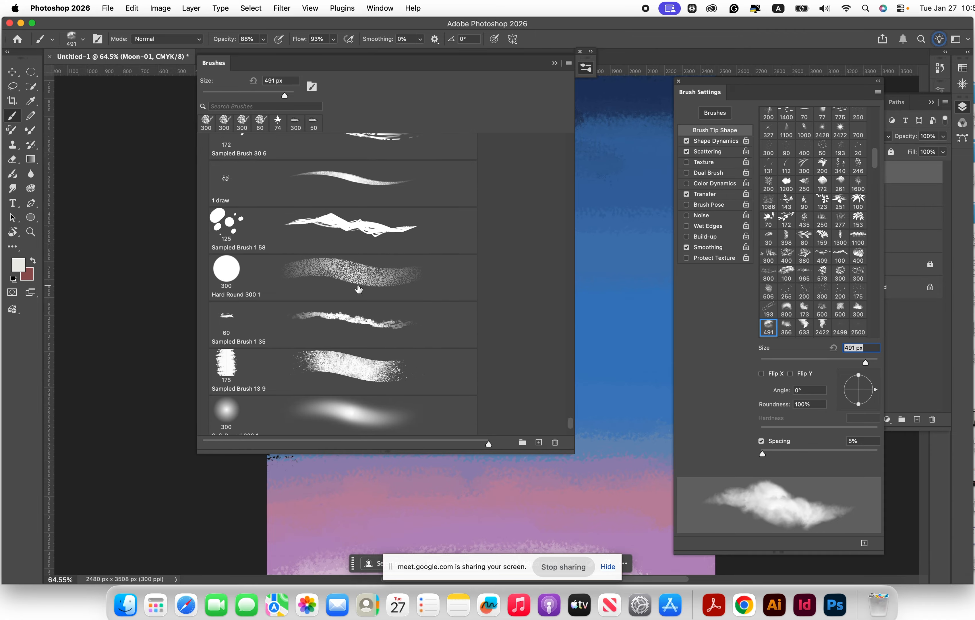
pyautogui.scroll(-10, 358, 289)
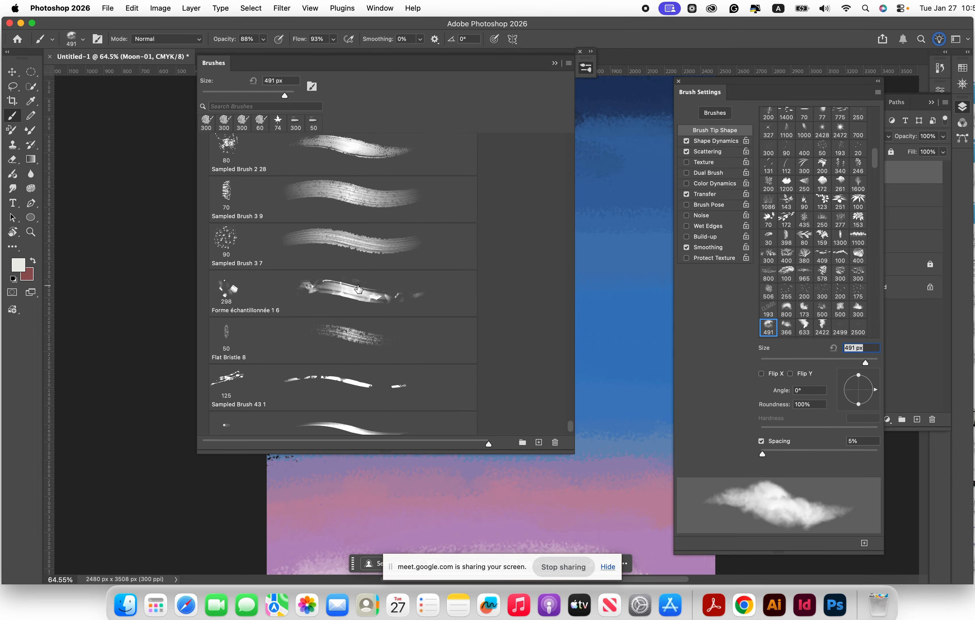
pyautogui.scroll(-3, 359, 290)
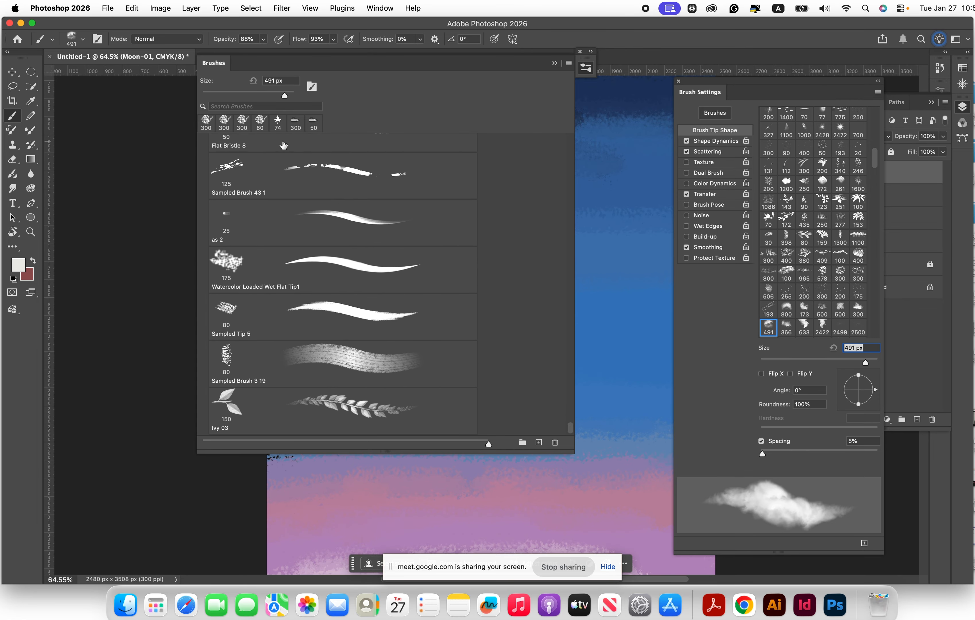
pyautogui.click(554, 64)
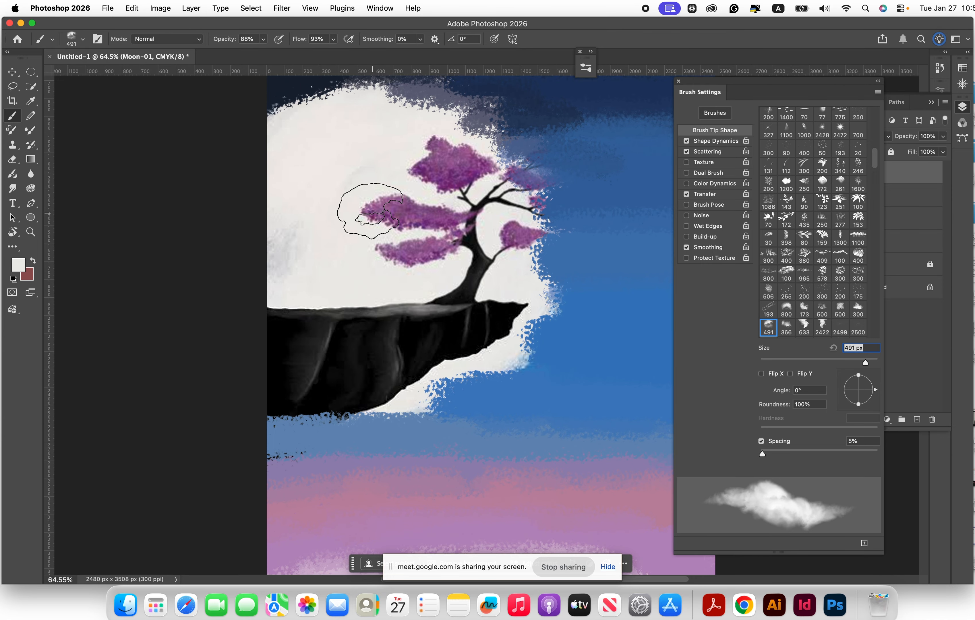
# Step: Enlarge the cloud brush to 2300 px and collapse the Brush Settings to uncover the layer list
pyautogui.write('600')
pyautogui.press('Return')
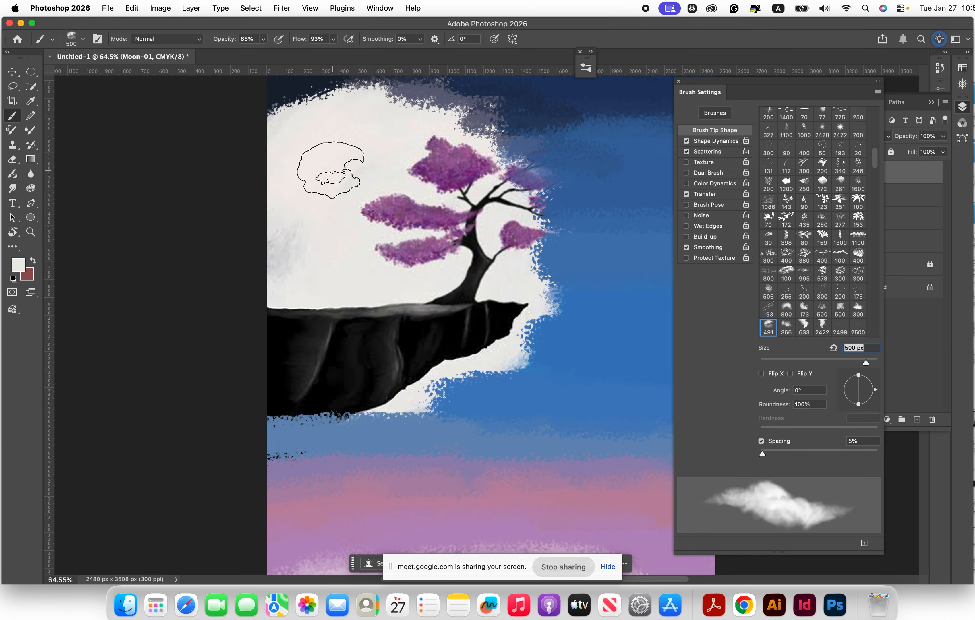
pyautogui.click(877, 84)
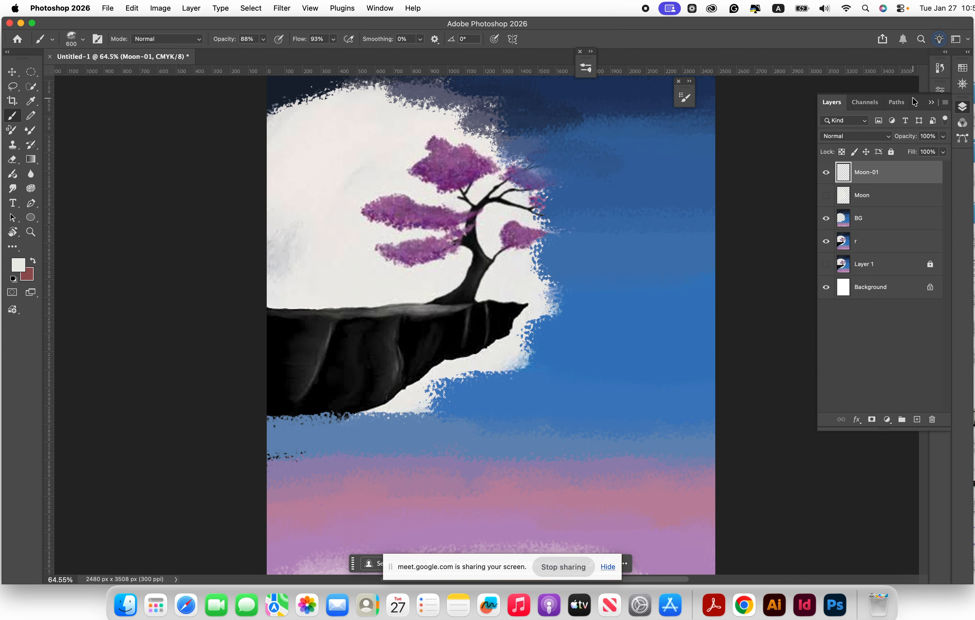
pyautogui.press(']')
pyautogui.press(']')
pyautogui.press(']')
pyautogui.press(']')
pyautogui.press(']')
pyautogui.press(']')
pyautogui.press(']')
pyautogui.press(']')
pyautogui.press(']')
pyautogui.press(']')
pyautogui.press(']')
pyautogui.press(']')
pyautogui.press(']')
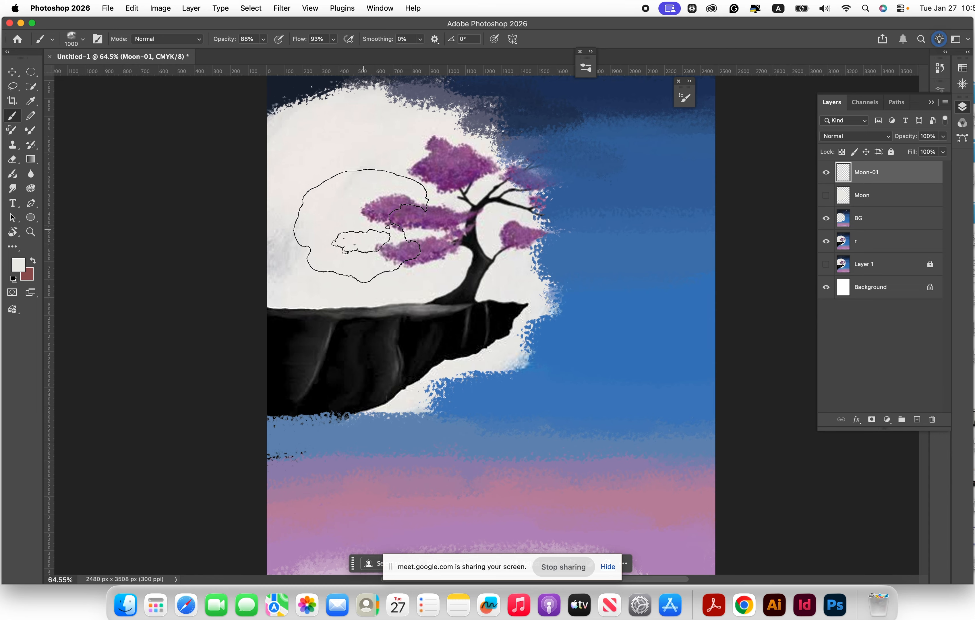
pyautogui.press(']')
pyautogui.press(']')
pyautogui.press(']')
pyautogui.press(']')
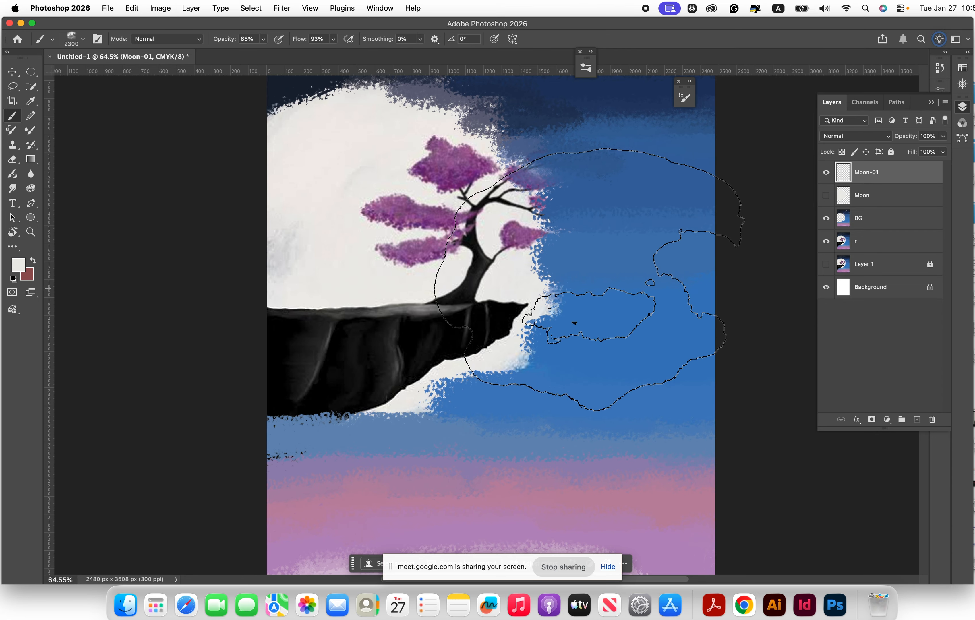
# Step: Make the Moon layer visible and enlarge the cloud brush to 2700 px to cover the moon
pyautogui.click(825, 198)
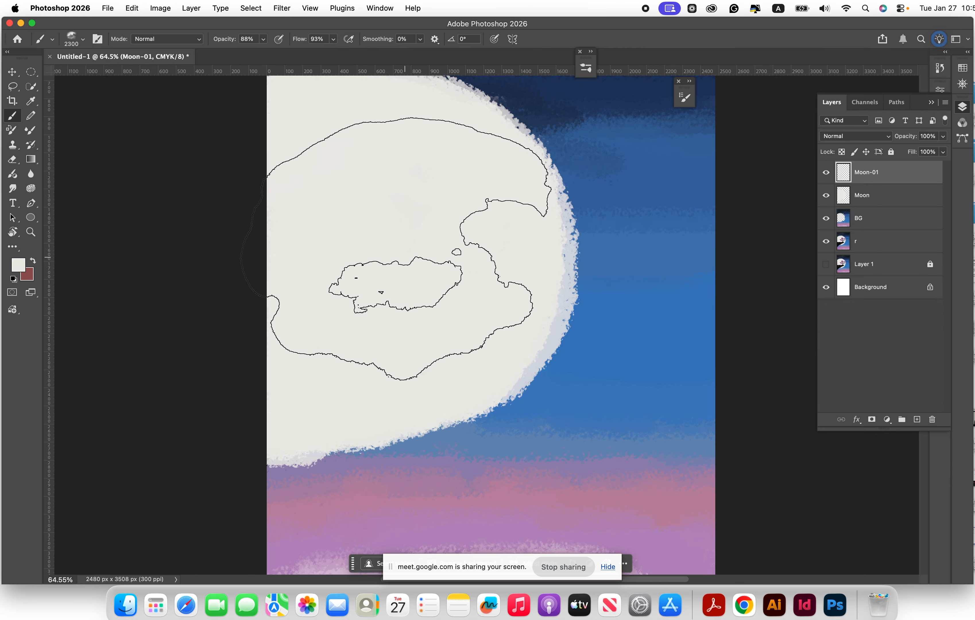
pyautogui.press(']')
pyautogui.press(']')
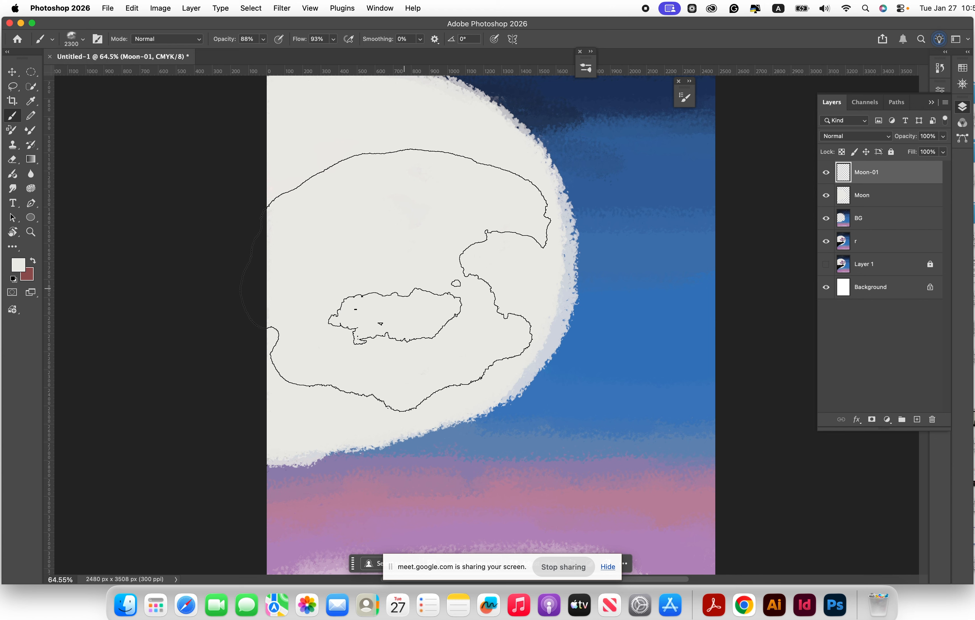
pyautogui.press(']')
pyautogui.press(']')
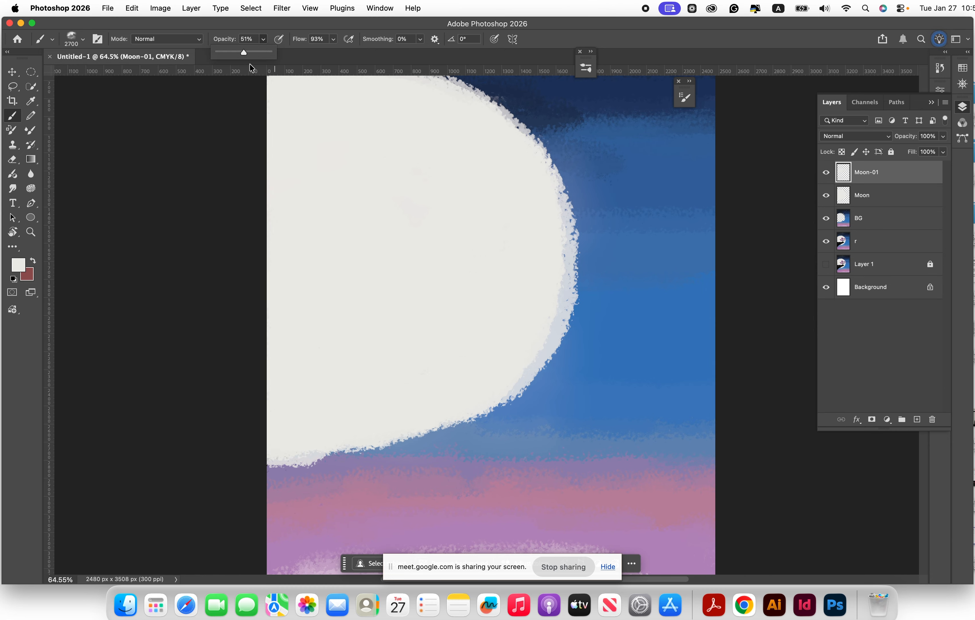
# Step: Sample the pale blue-grey of the moon's rim and try out cloud texture over the moon at 51% opacity
pyautogui.click(359, 254)
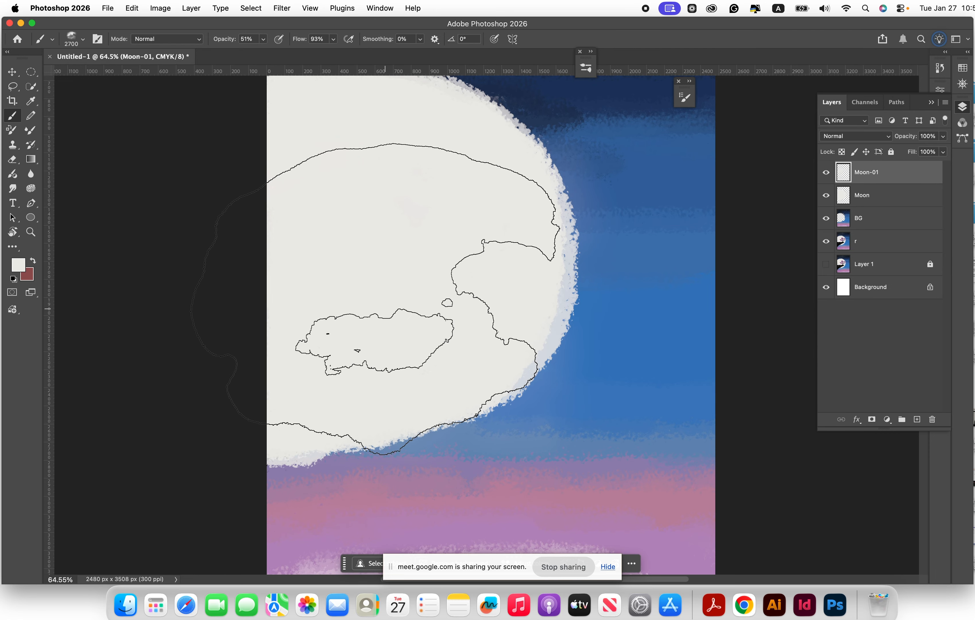
pyautogui.keyDown('alt'); pyautogui.click(571, 284); pyautogui.keyUp('alt')
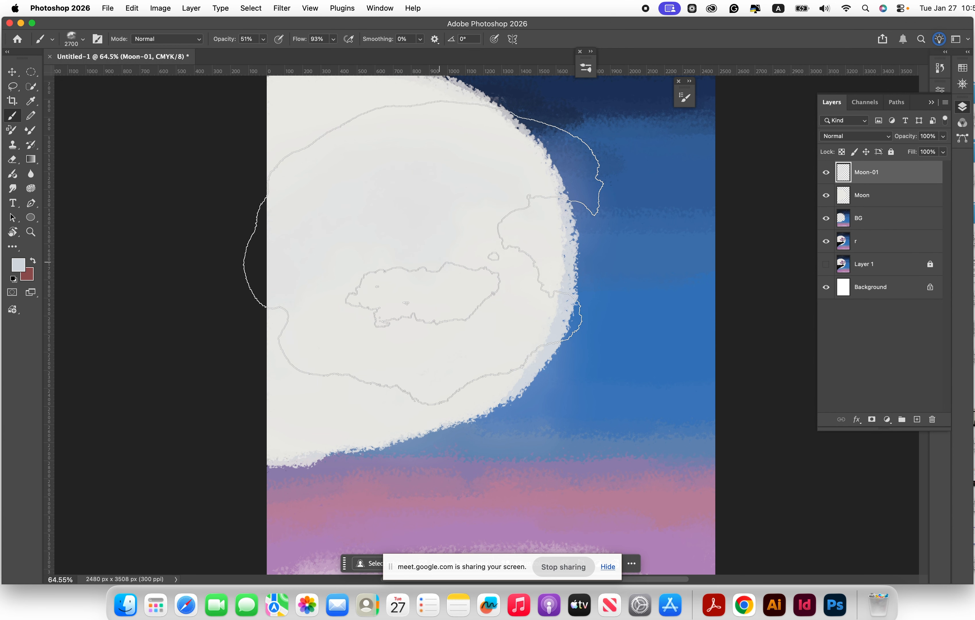
pyautogui.hotkey('ctrl', 'z')
pyautogui.click(582, 263)
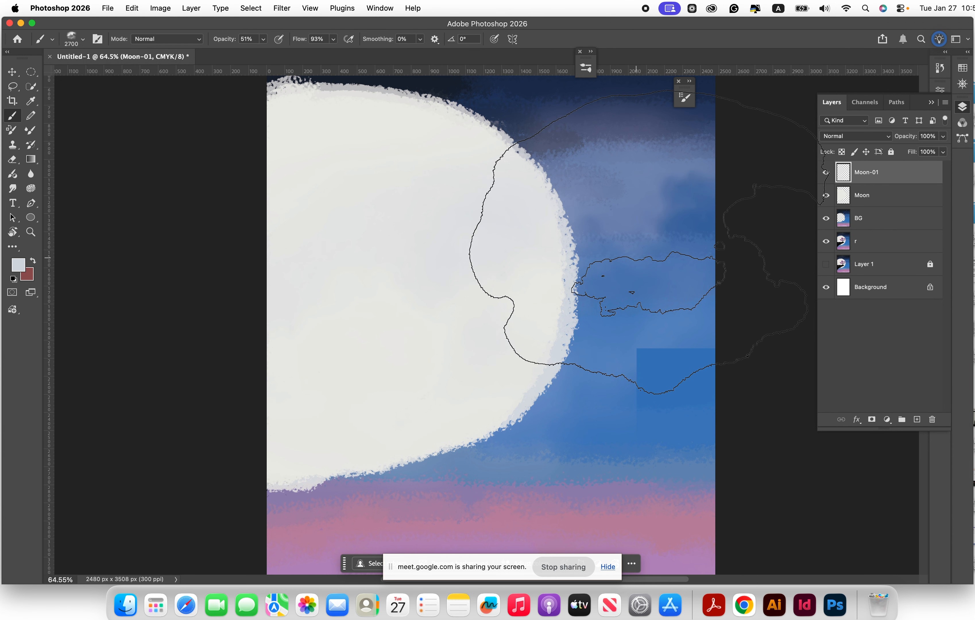
pyautogui.hotkey('ctrl', 'z')
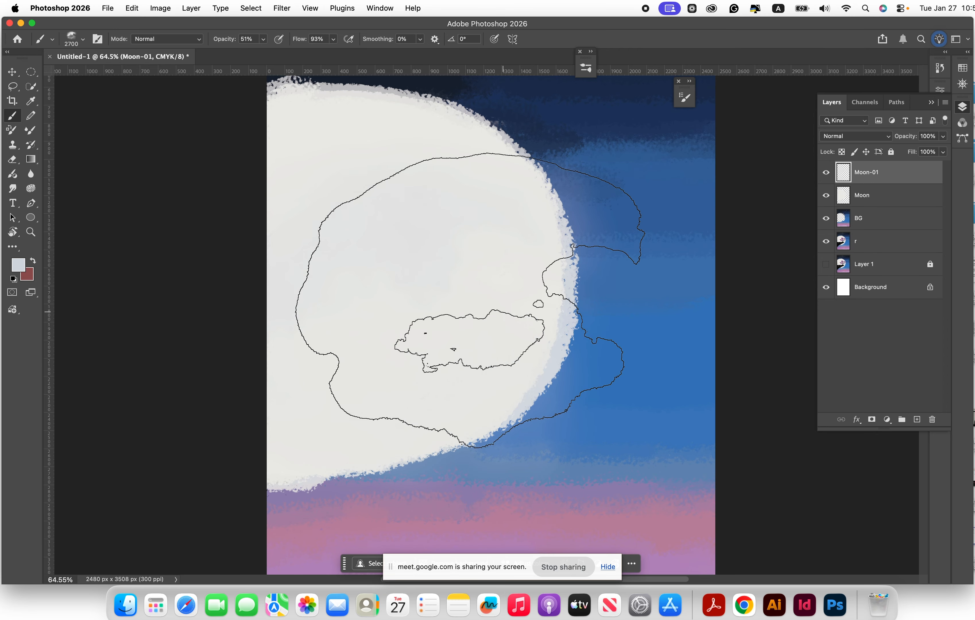
# Step: Raise the brush opacity to 100% and paint pale blue-grey cloud texture across the moon
pyautogui.scroll(-1, 448, 301)
pyautogui.scroll(-1, 449, 301)
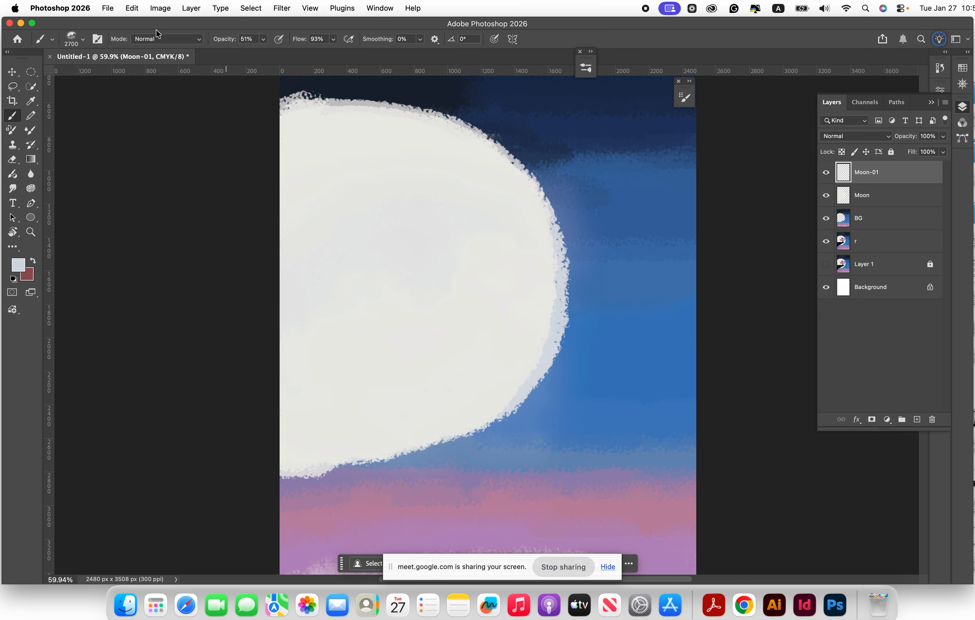
pyautogui.click(84, 41)
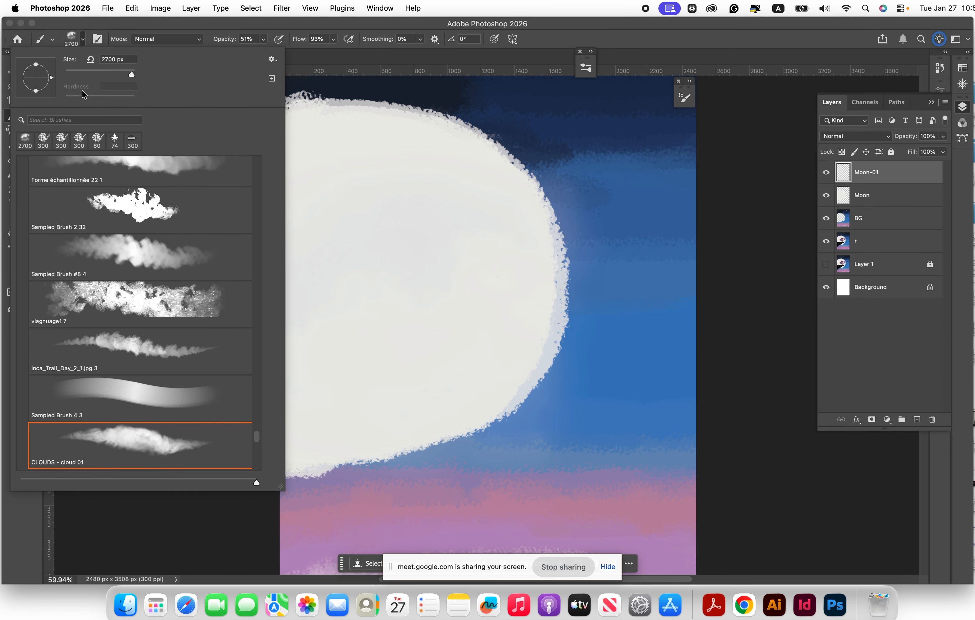
pyautogui.click(271, 43)
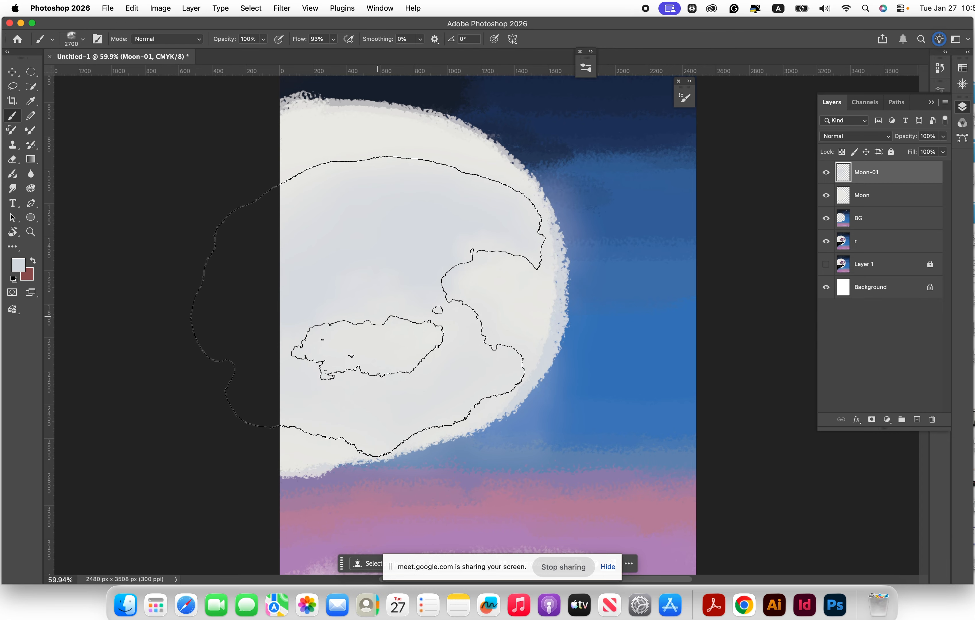
pyautogui.moveTo(388, 310); pyautogui.dragTo(634, 309)
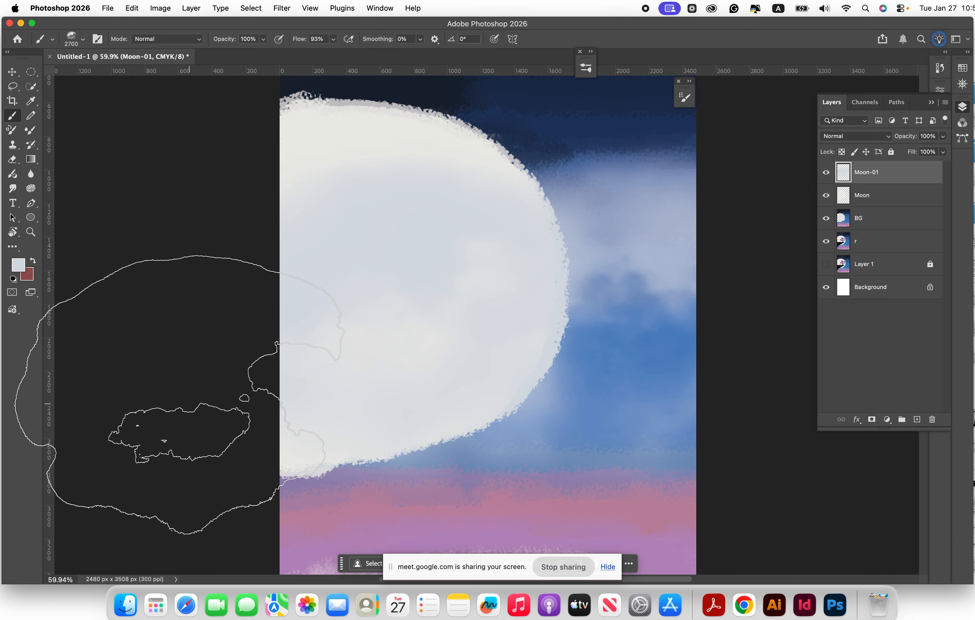
# Step: Reduce the cloud brush to 1100 px and undo the cloud strokes that spill onto the sky
pyautogui.press('[')
pyautogui.press('[')
pyautogui.press('[')
pyautogui.press('[')
pyautogui.press('[')
pyautogui.press('[')
pyautogui.press('[')
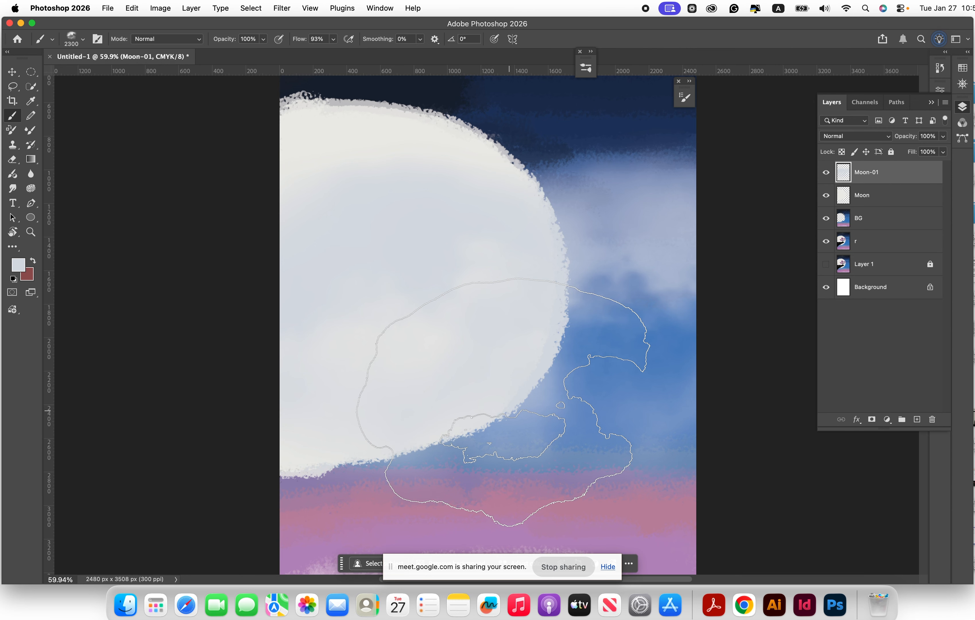
pyautogui.press('[')
pyautogui.press('[')
pyautogui.press('[')
pyautogui.press('[')
pyautogui.press('[')
pyautogui.press('[')
pyautogui.press('[')
pyautogui.press('[')
pyautogui.press('[')
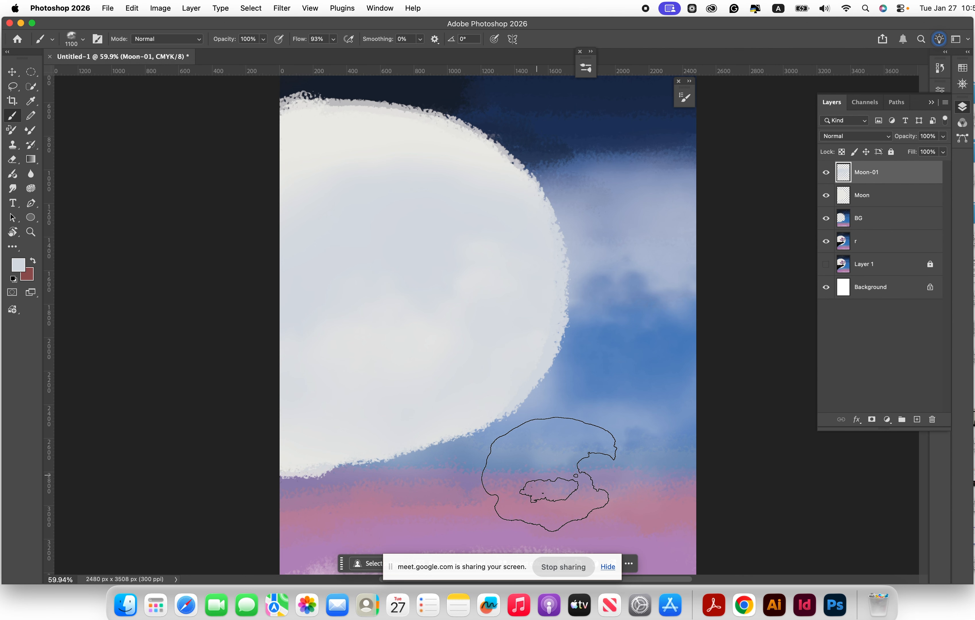
pyautogui.press('super+z')
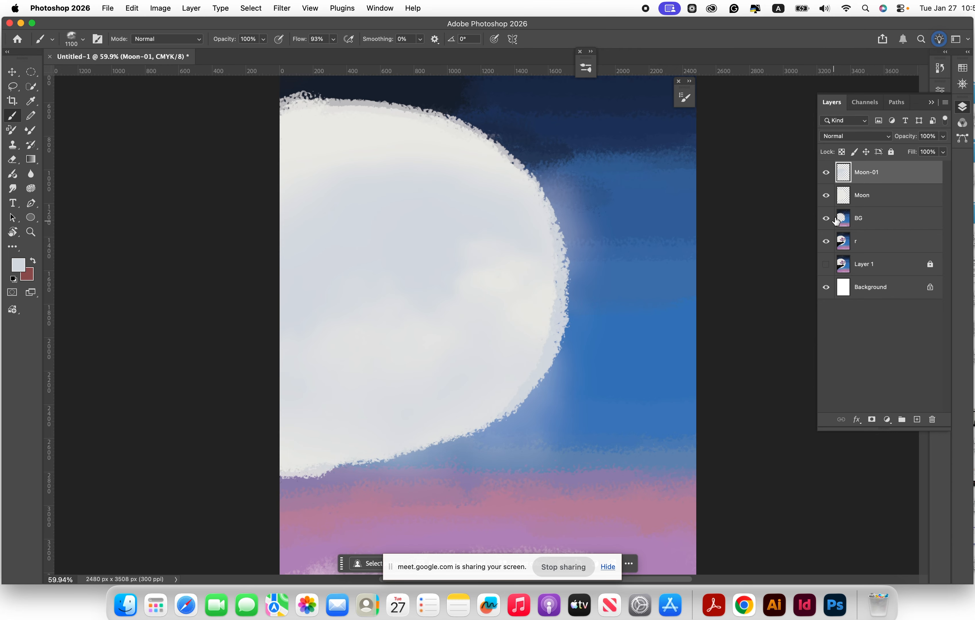
# Step: Add a new layer above Moon-01 and select the bare-tree brush Sampled Brush 19 3 from the presets
pyautogui.click(916, 420)
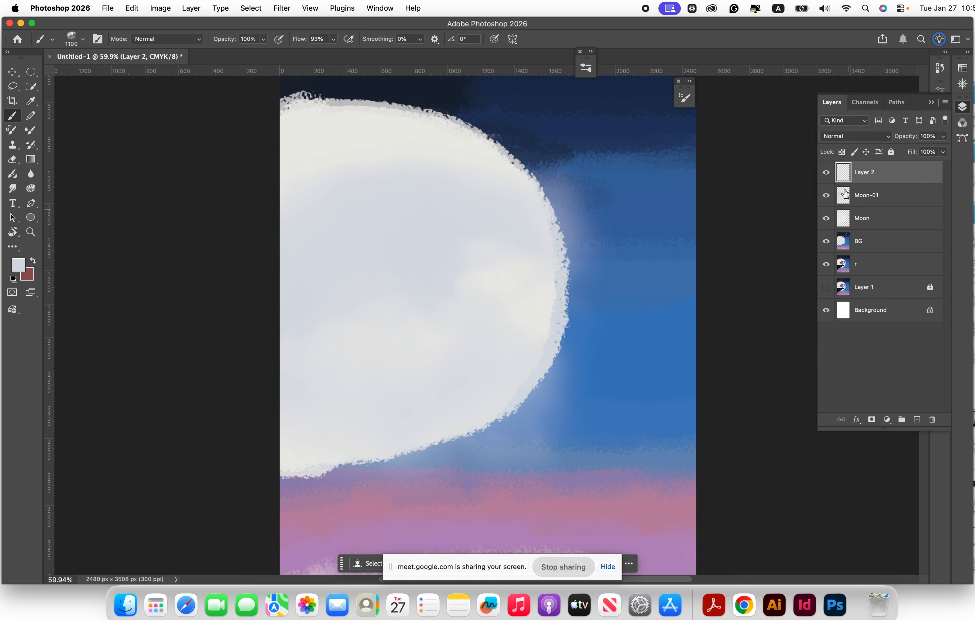
pyautogui.click(82, 41)
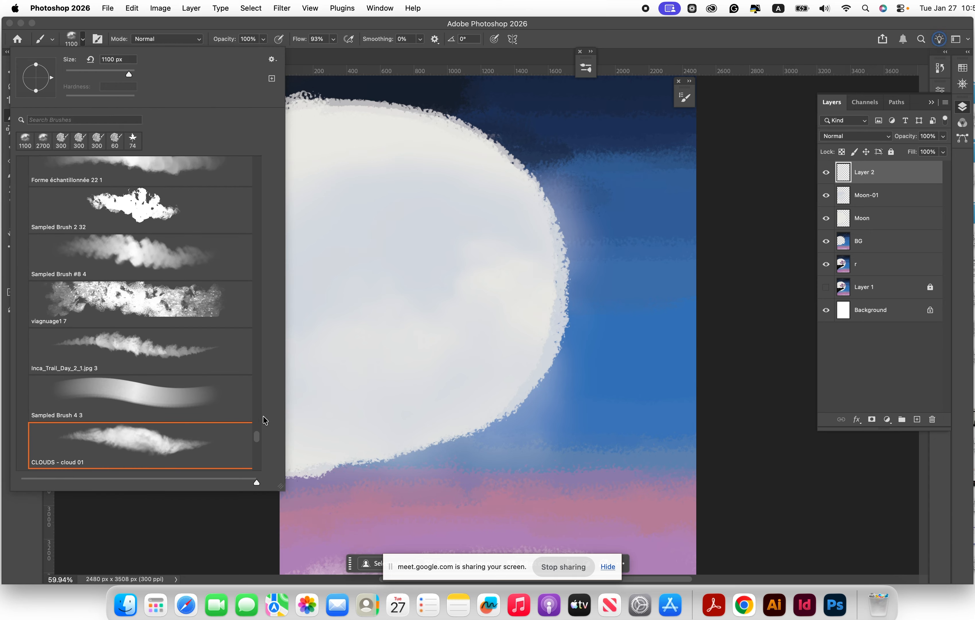
pyautogui.scroll(10, 257, 431)
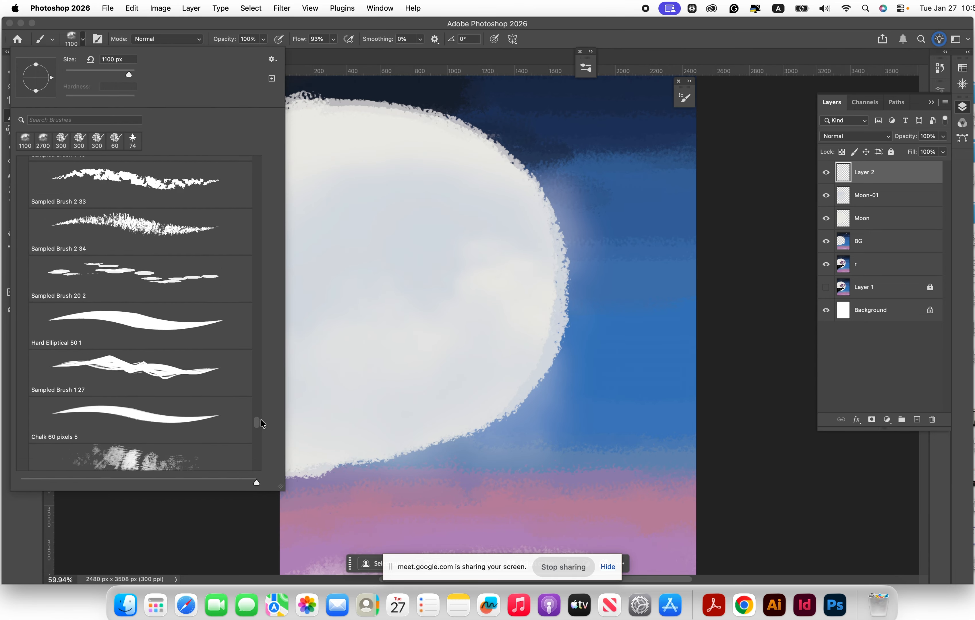
pyautogui.scroll(10, 261, 423)
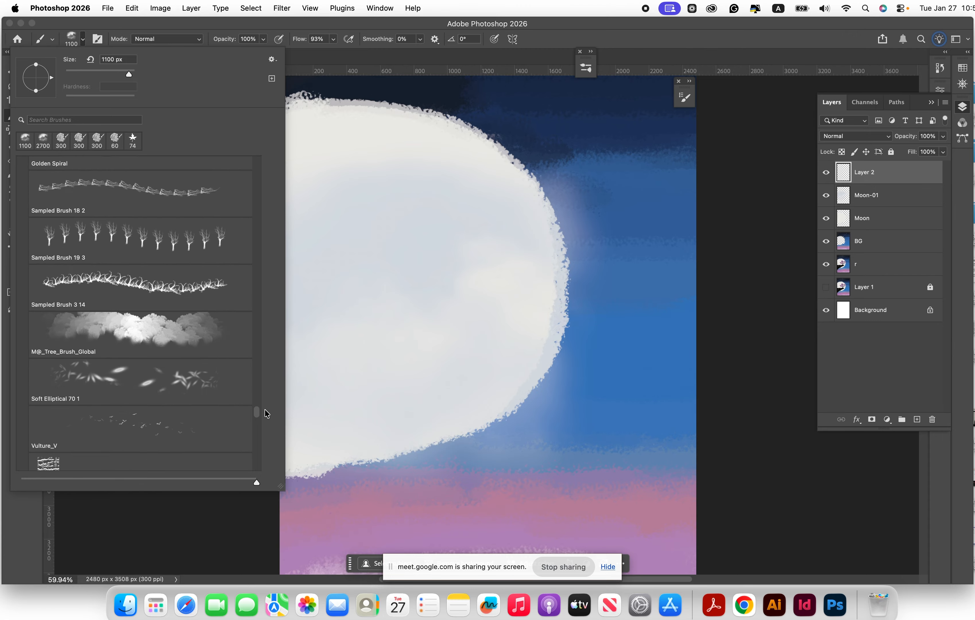
pyautogui.scroll(-5, 261, 411)
pyautogui.scroll(5, 139, 319)
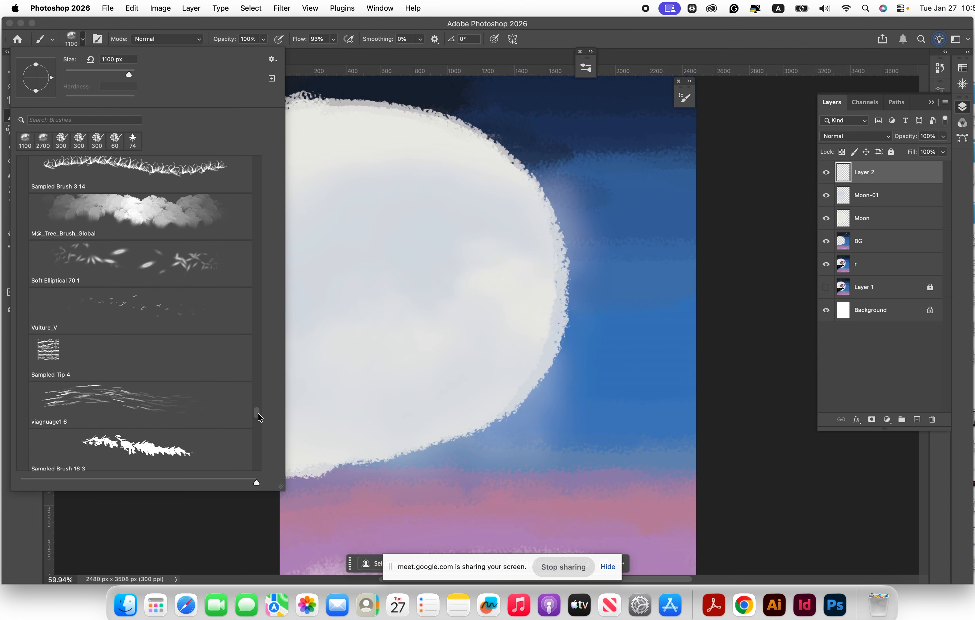
pyautogui.moveTo(257, 414)
pyautogui.mouseDown()
pyautogui.moveTo(262, 440)
pyautogui.moveTo(271, 415)
pyautogui.mouseUp()
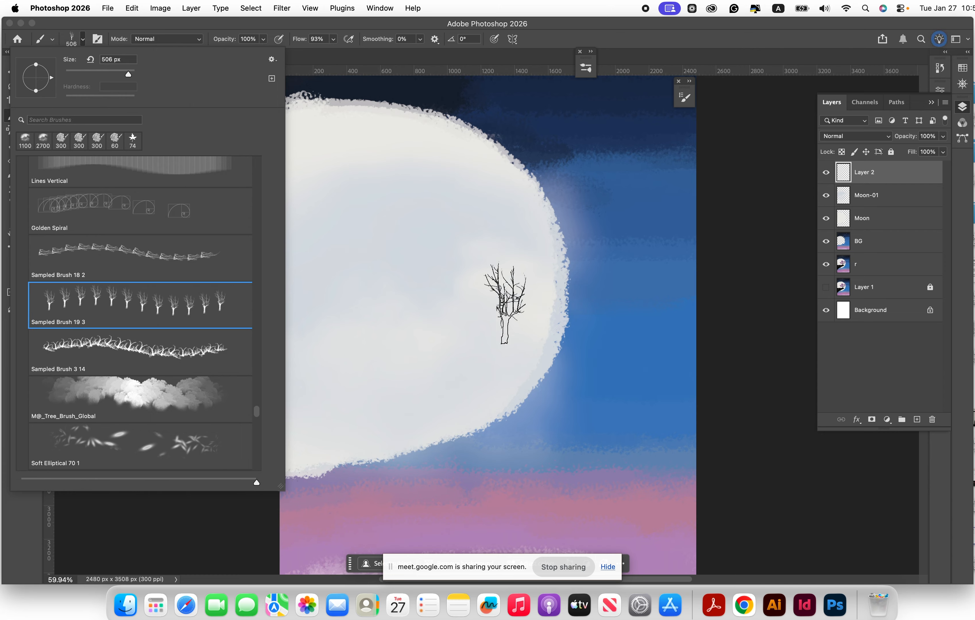
# Step: Rename the new layer as tree and hide the BG, Moon and Moon-01 layers to uncover the reference painting
pyautogui.doubleClick(869, 173)
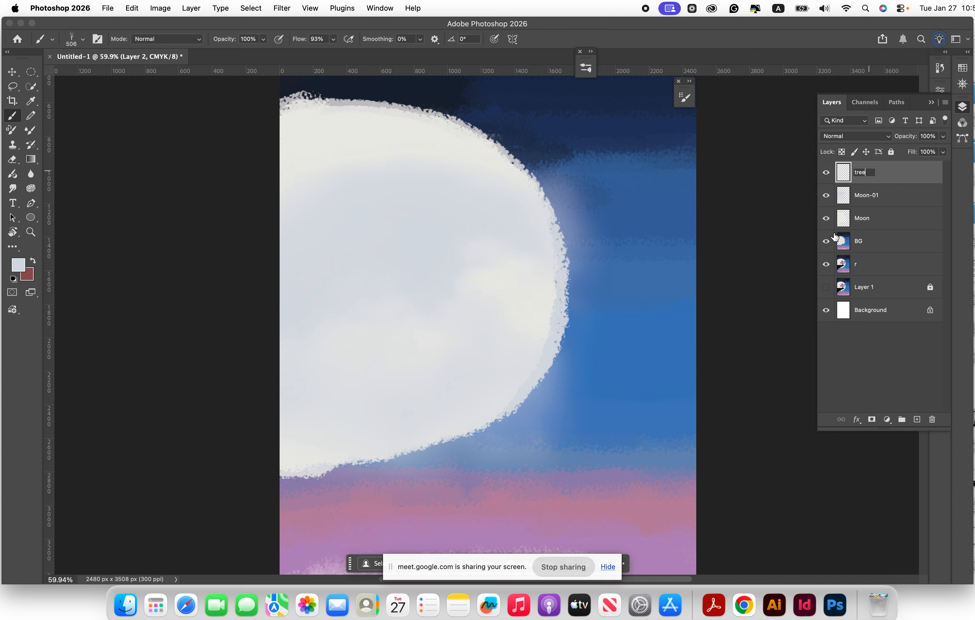
pyautogui.click(826, 242)
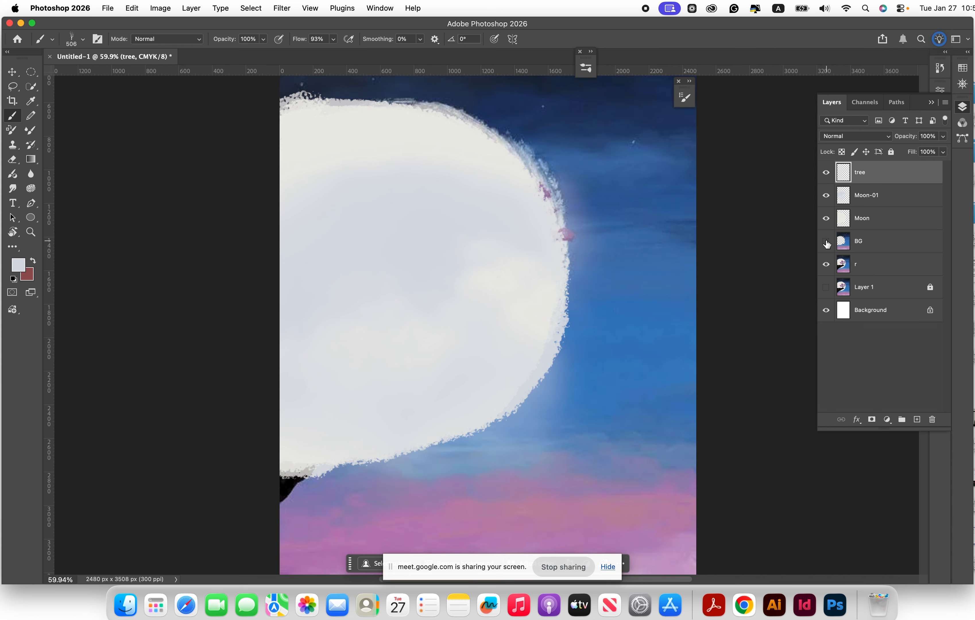
pyautogui.click(825, 242)
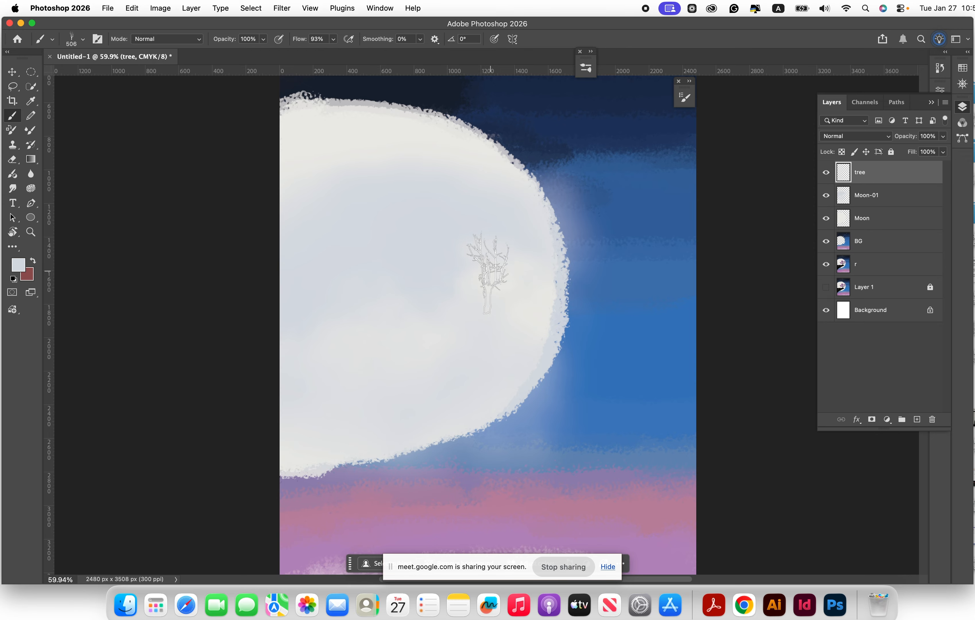
pyautogui.click(826, 242)
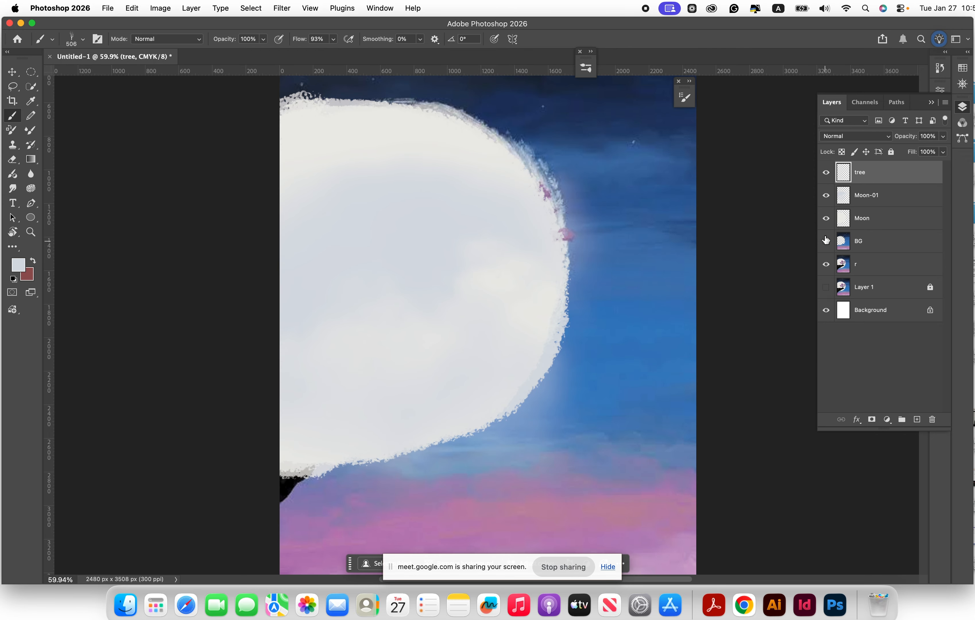
pyautogui.click(826, 223)
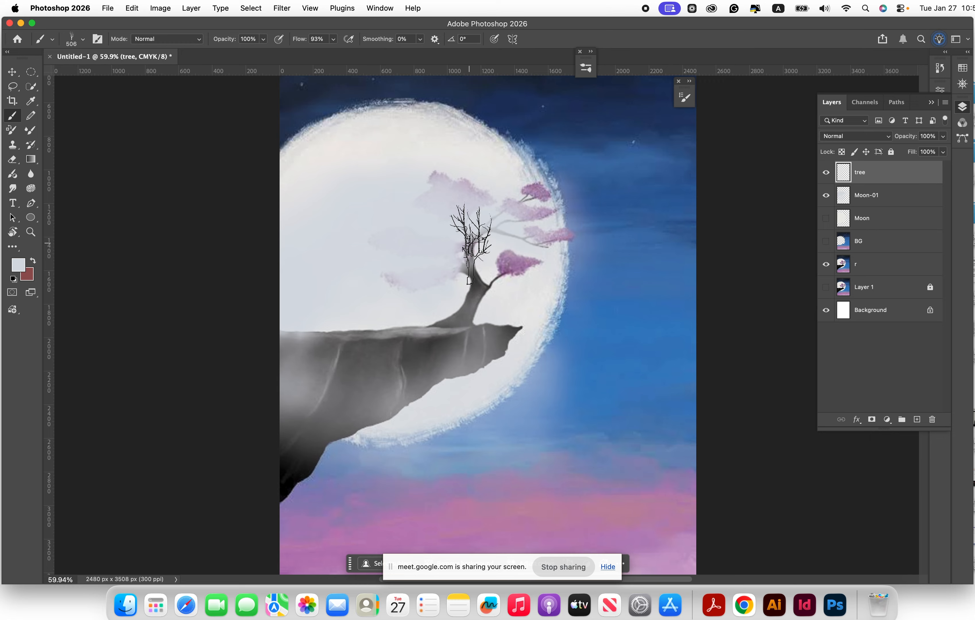
pyautogui.click(828, 198)
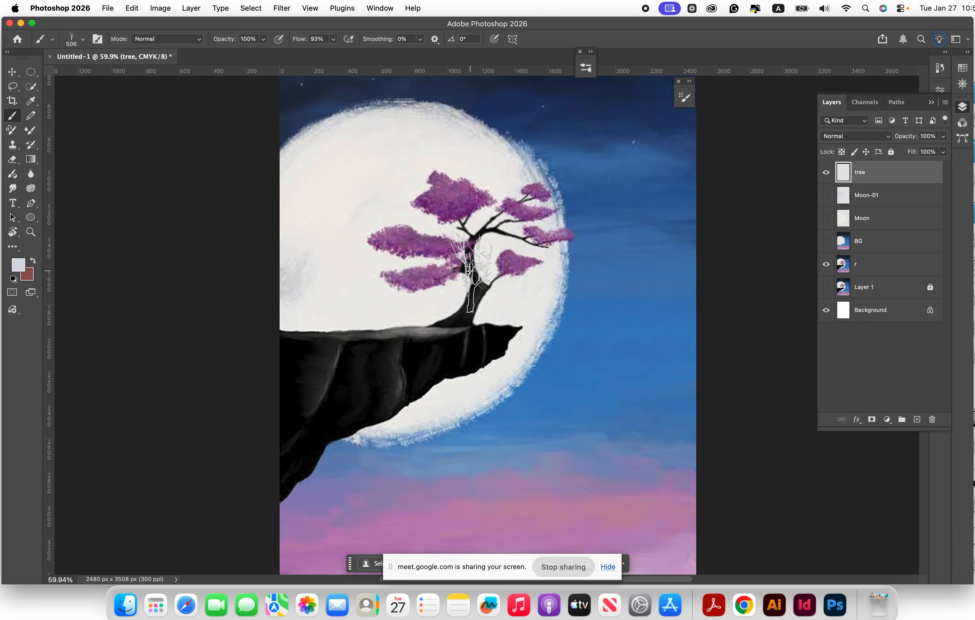
# Step: Enlarge the tree brush to 800 px, sample the reference trunk's near-black, and stamp a tree over the trunk
pyautogui.press(']')
pyautogui.press(']')
pyautogui.press(']')
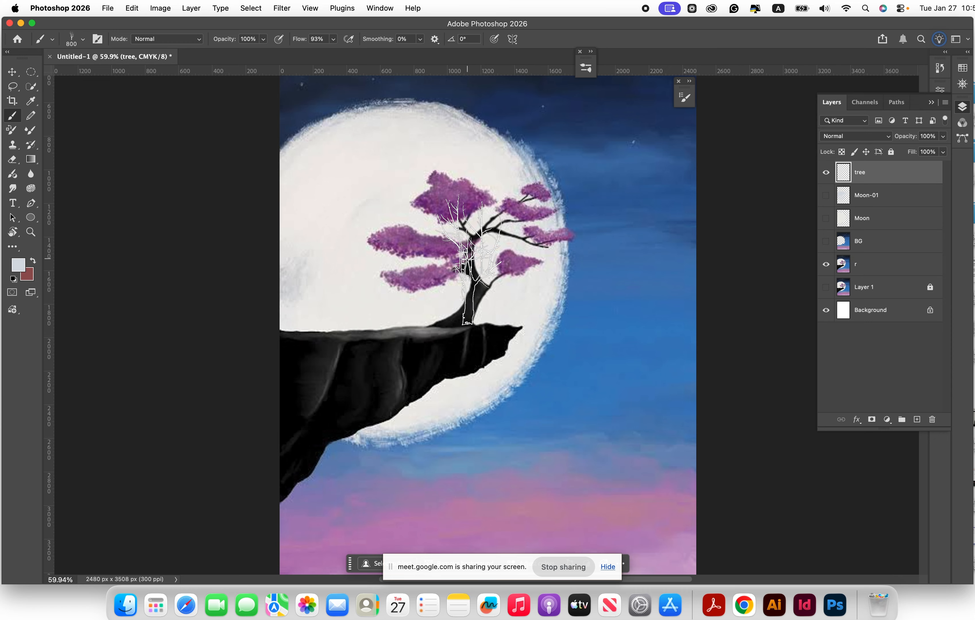
pyautogui.keyDown('alt'); pyautogui.click(477, 289); pyautogui.keyUp('alt')
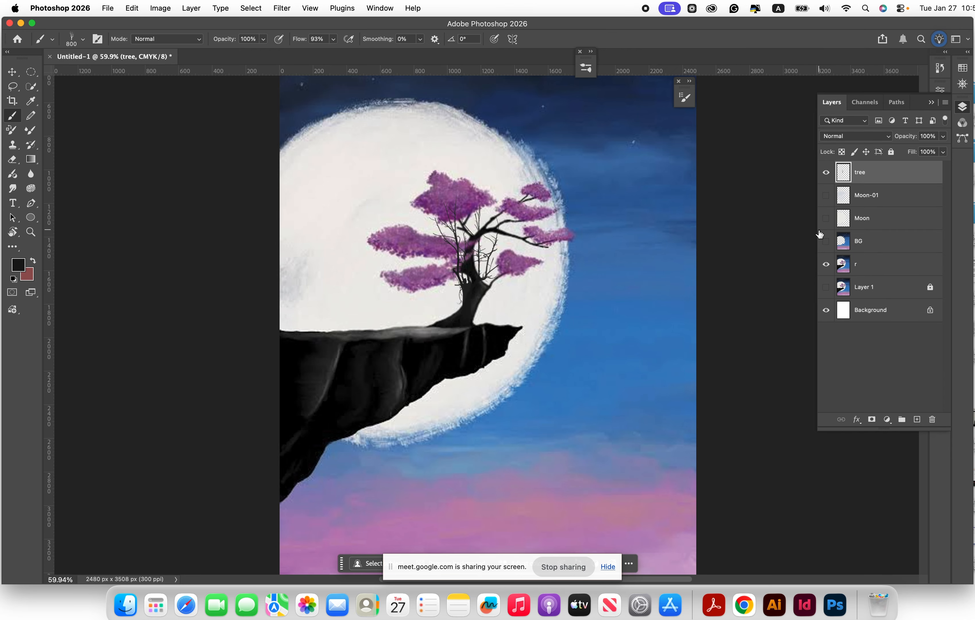
# Step: Hide the r layer and stamp four more bare trees across the blank canvas
pyautogui.click(824, 265)
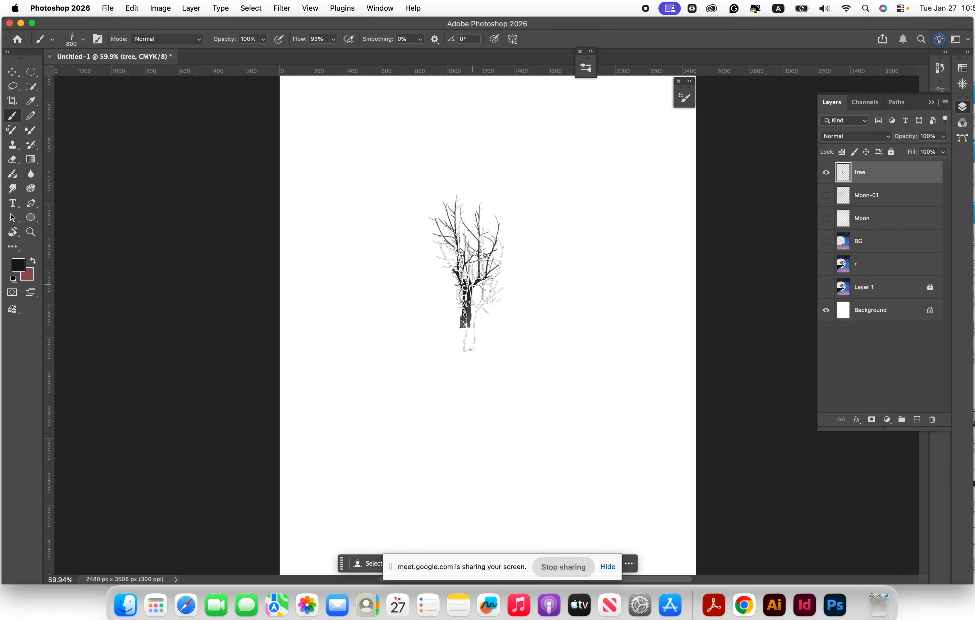
pyautogui.scroll(5, 466, 266)
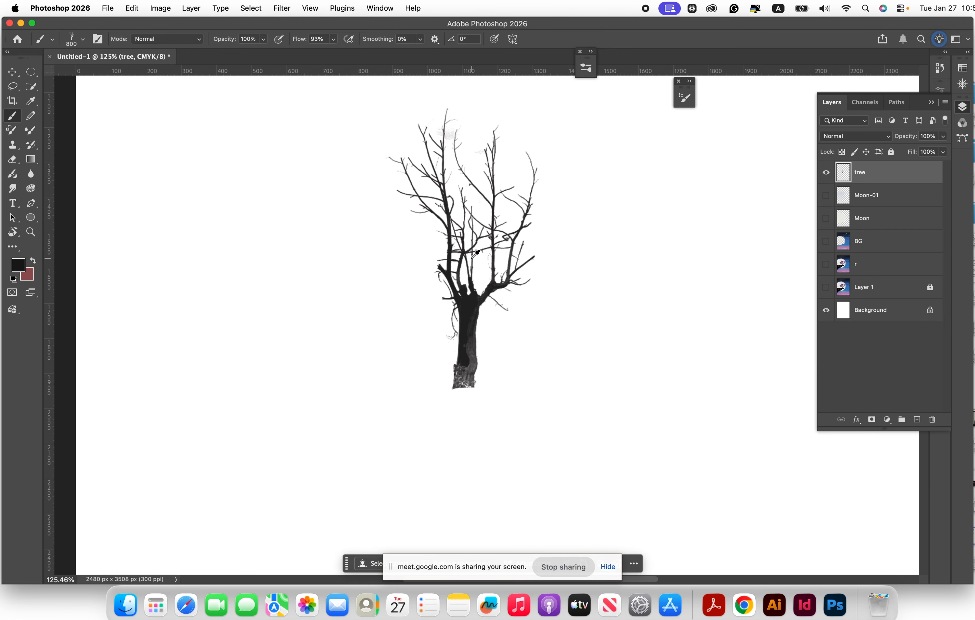
pyautogui.scroll(1, 578, 307)
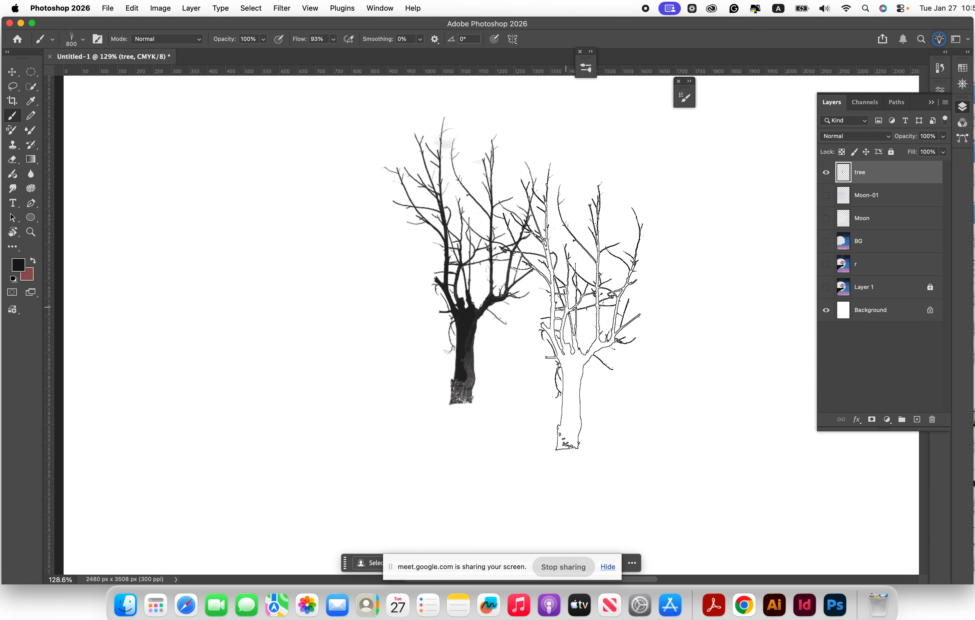
pyautogui.scroll(-3, 471, 266)
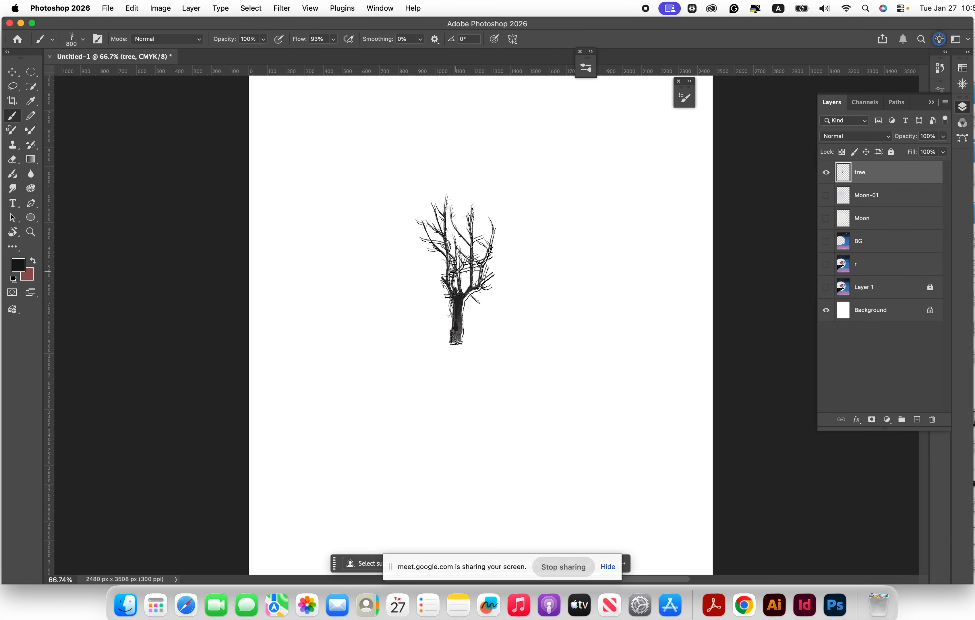
pyautogui.scroll(2, 455, 270)
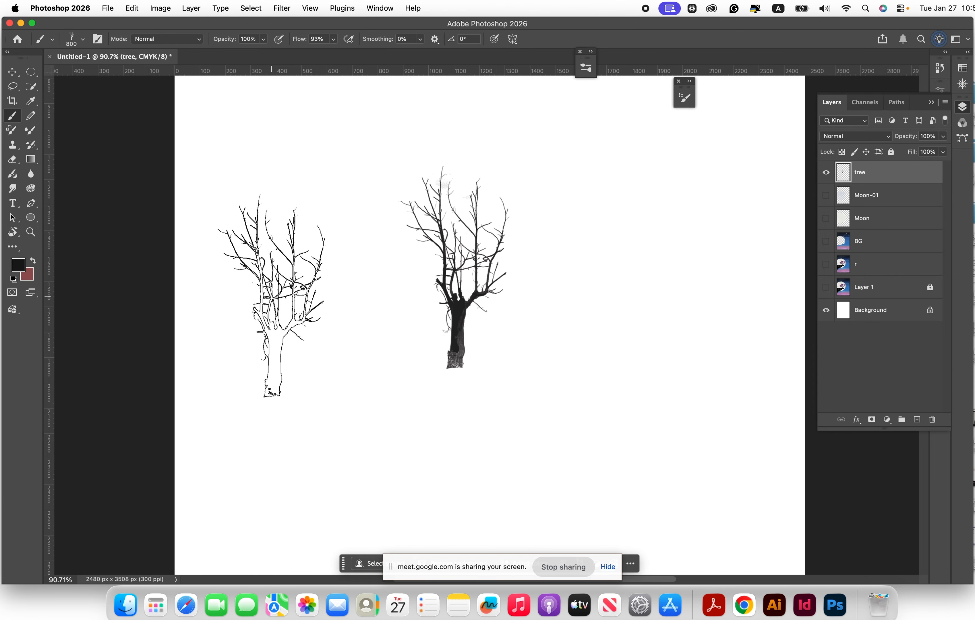
pyautogui.click(271, 295)
pyautogui.click(416, 285)
pyautogui.click(507, 302)
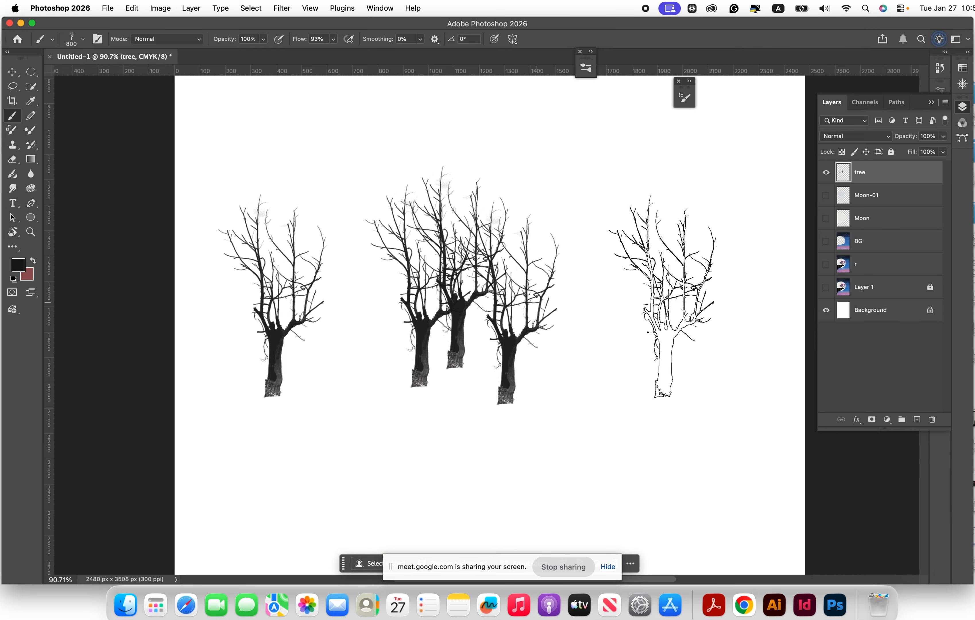
pyautogui.click(652, 296)
# Step: Undo all the tree stamps and the hiding of the r layer
pyautogui.press('super+z')
pyautogui.press('super+z')
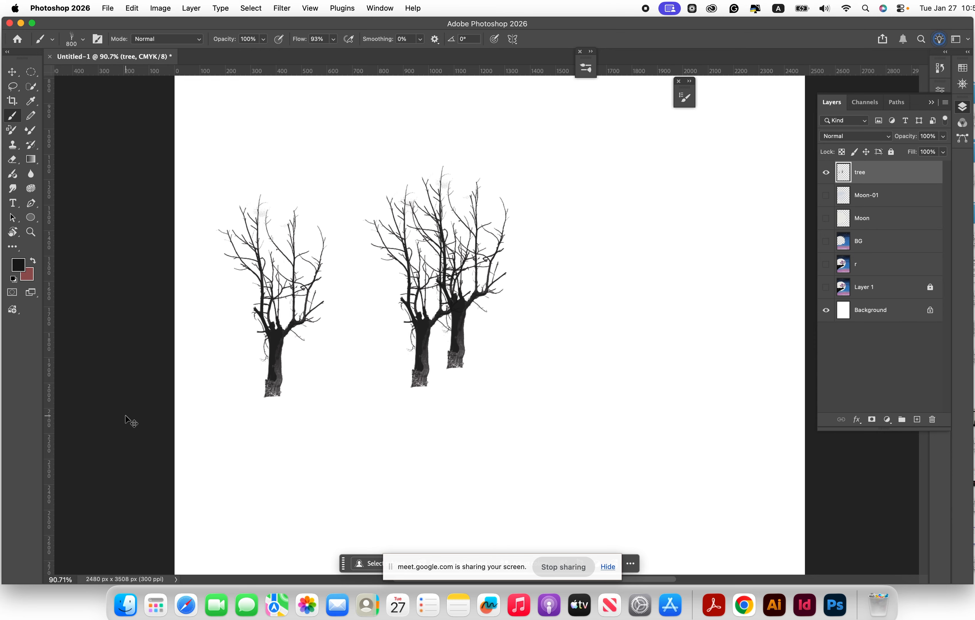
pyautogui.press('super+z')
pyautogui.press('super+z')
pyautogui.press('super+z')
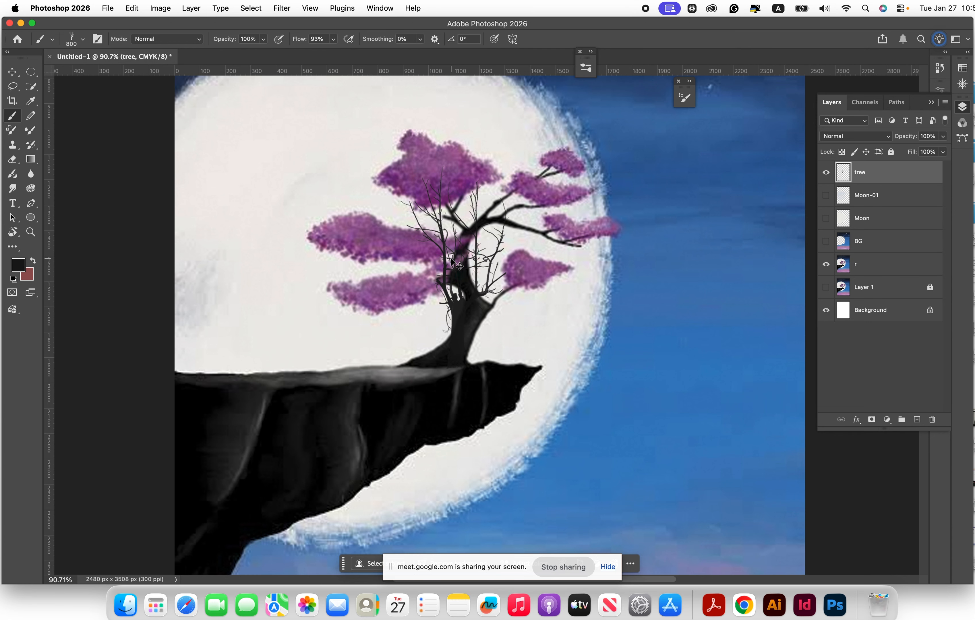
pyautogui.press('super+z')
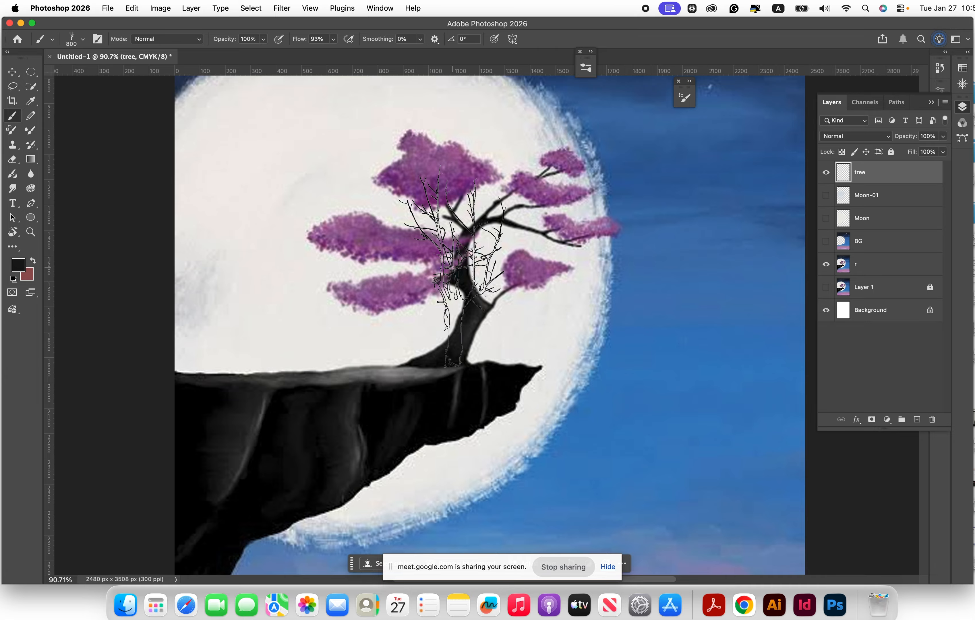
# Step: Enlarge the tree brush to 1000 px, hide the r layer, and stamp one bare tree on the tree layer where the reference trunk stands
pyautogui.press(']')
pyautogui.press(']')
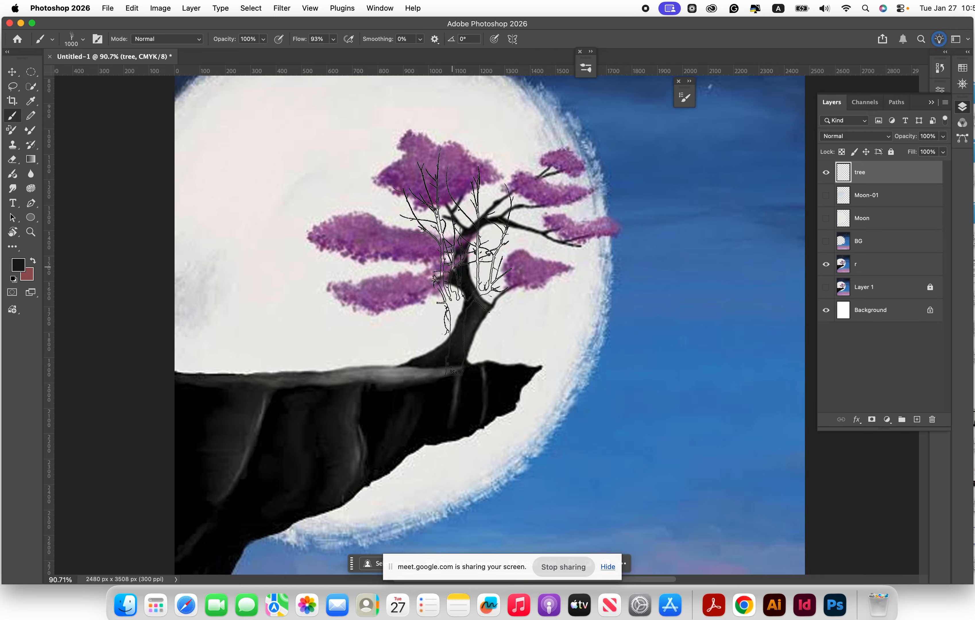
pyautogui.click(451, 238)
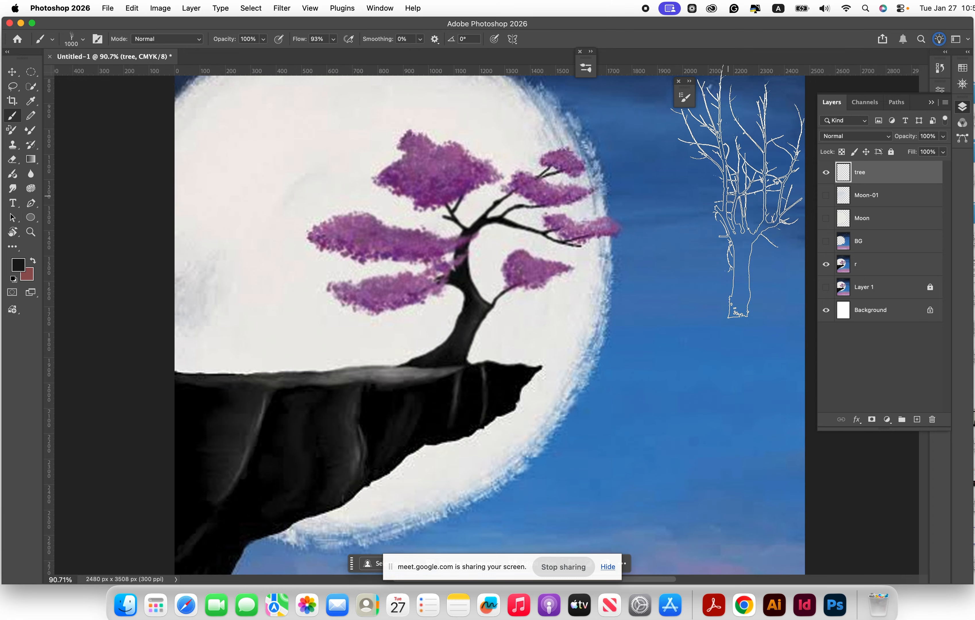
pyautogui.click(828, 268)
pyautogui.click(458, 265)
# Step: Stamp five more bare trees in a row across the canvas beside the first tree
pyautogui.click(333, 266)
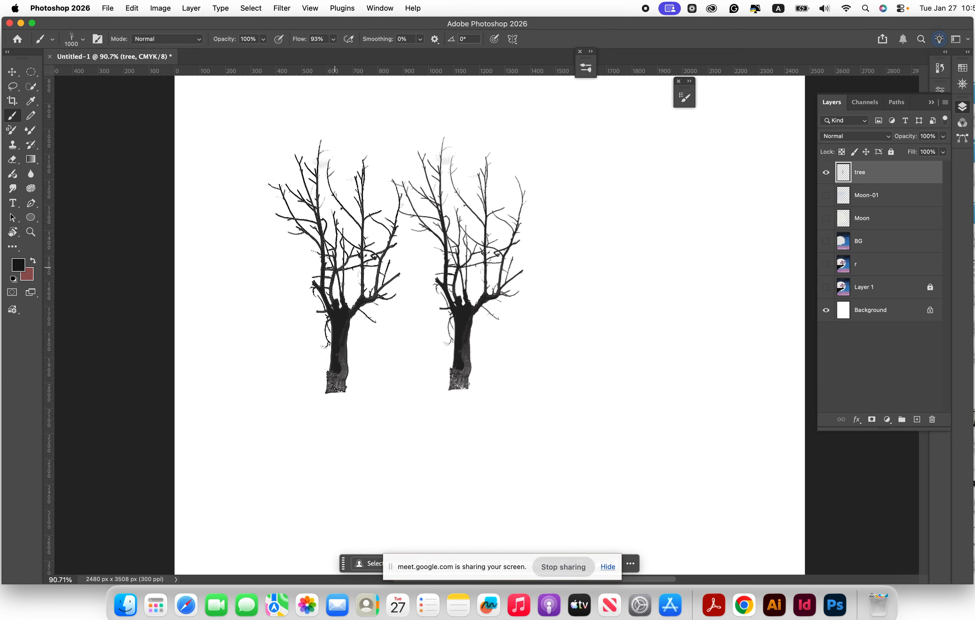
pyautogui.click(385, 270)
pyautogui.click(508, 280)
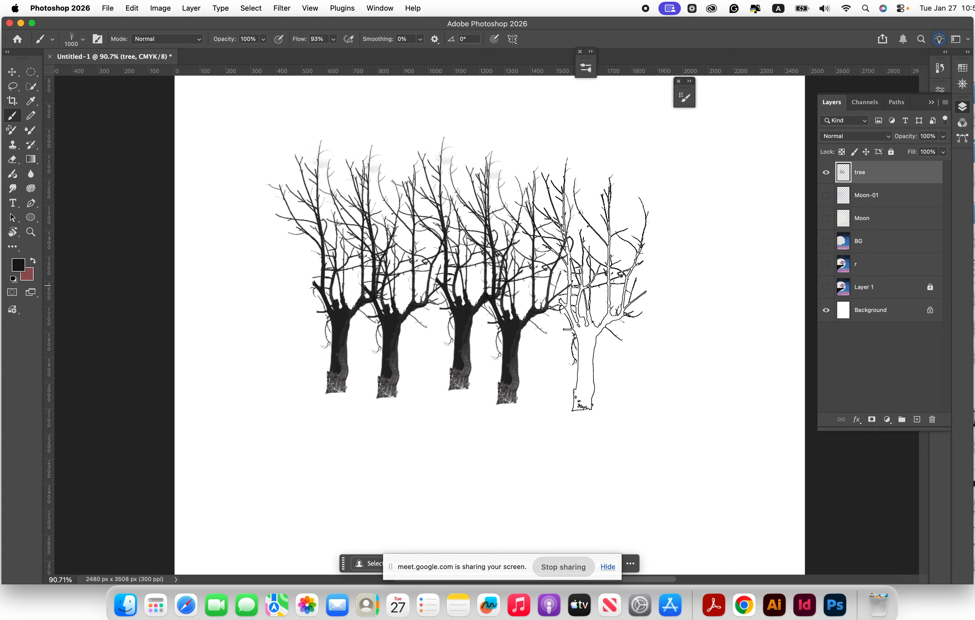
pyautogui.click(582, 282)
pyautogui.click(692, 288)
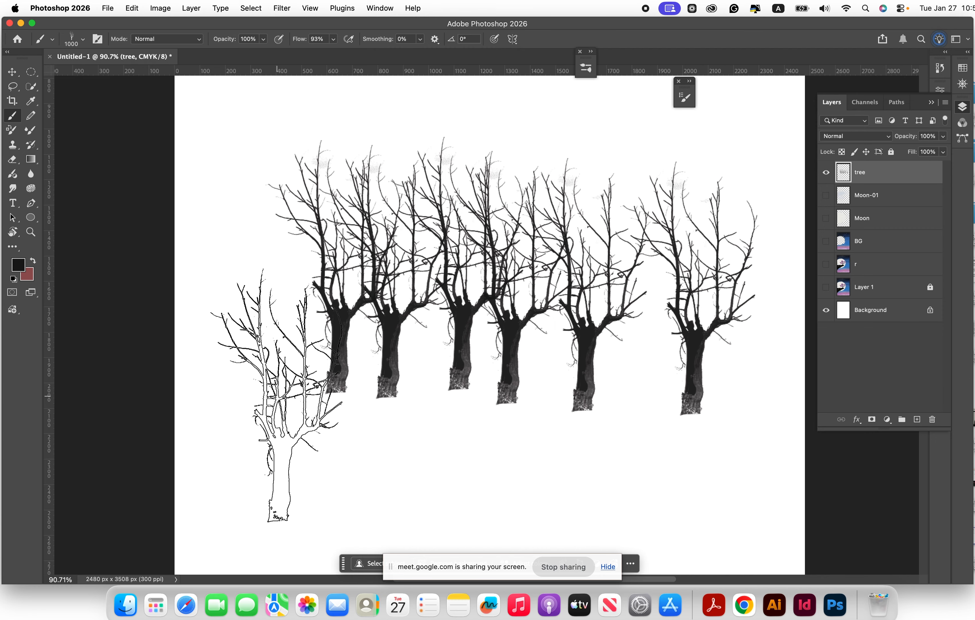
# Step: Undo the five extra tree stamps, keeping only the tree at the trunk position
pyautogui.press('super+z')
pyautogui.press('super+z')
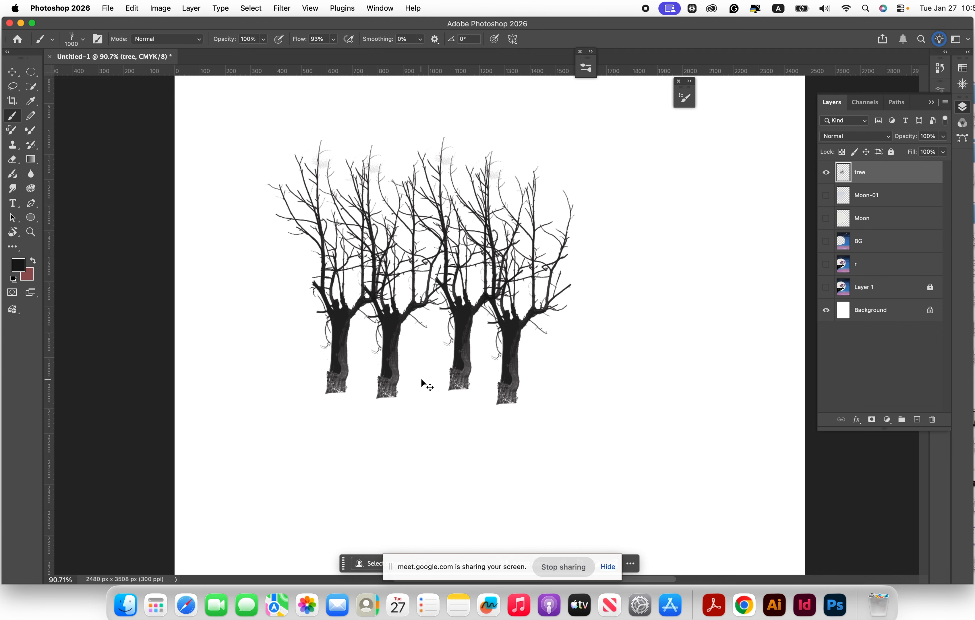
pyautogui.press('super+z')
pyautogui.press('super+z')
pyautogui.press('super+z')
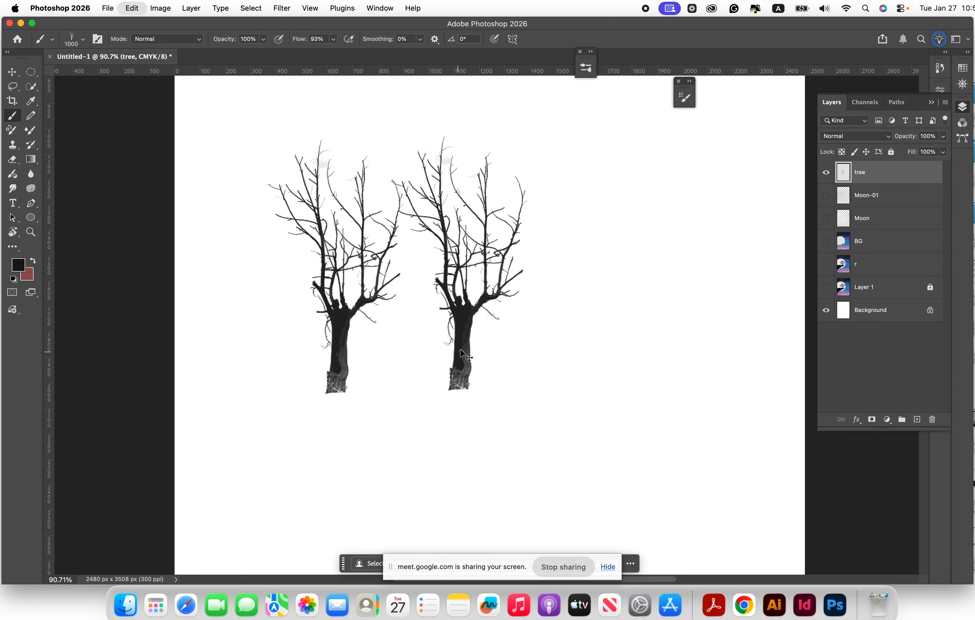
pyautogui.press('super+z')
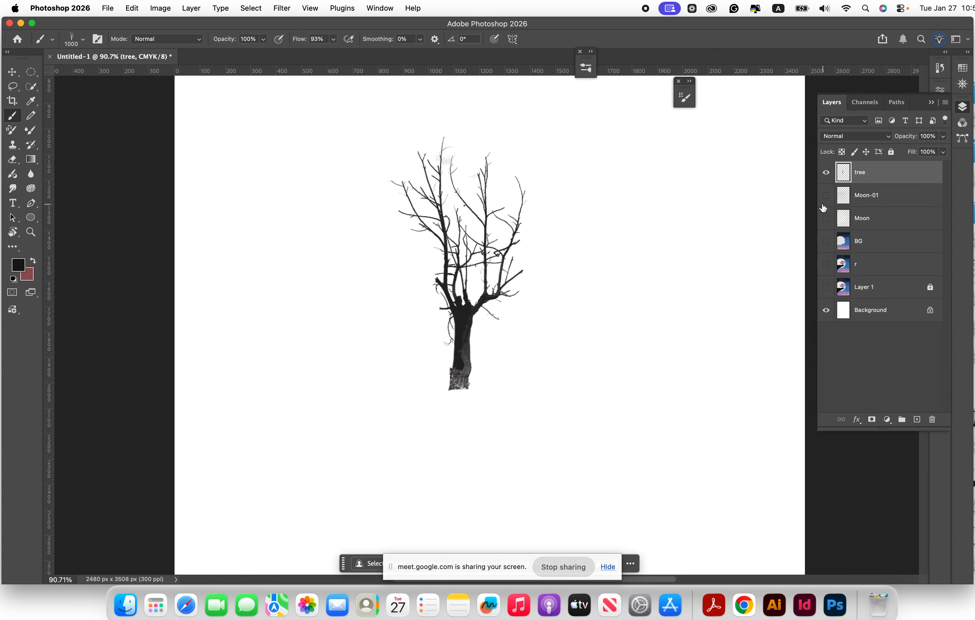
# Step: Preview the stamped tree against the BG layer and the Moon layer, hiding each one again
pyautogui.click(826, 242)
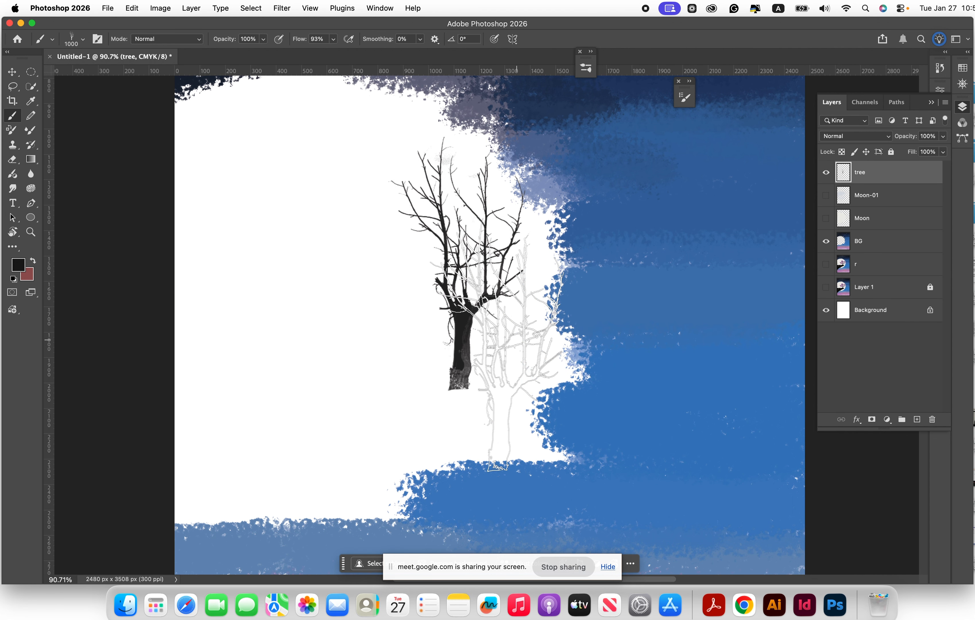
pyautogui.click(825, 242)
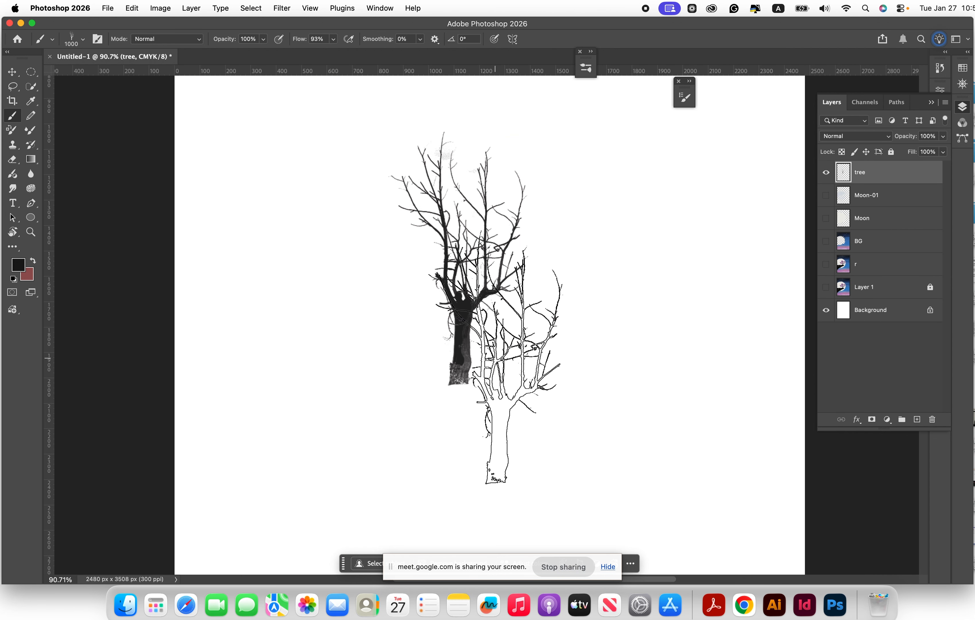
pyautogui.click(825, 219)
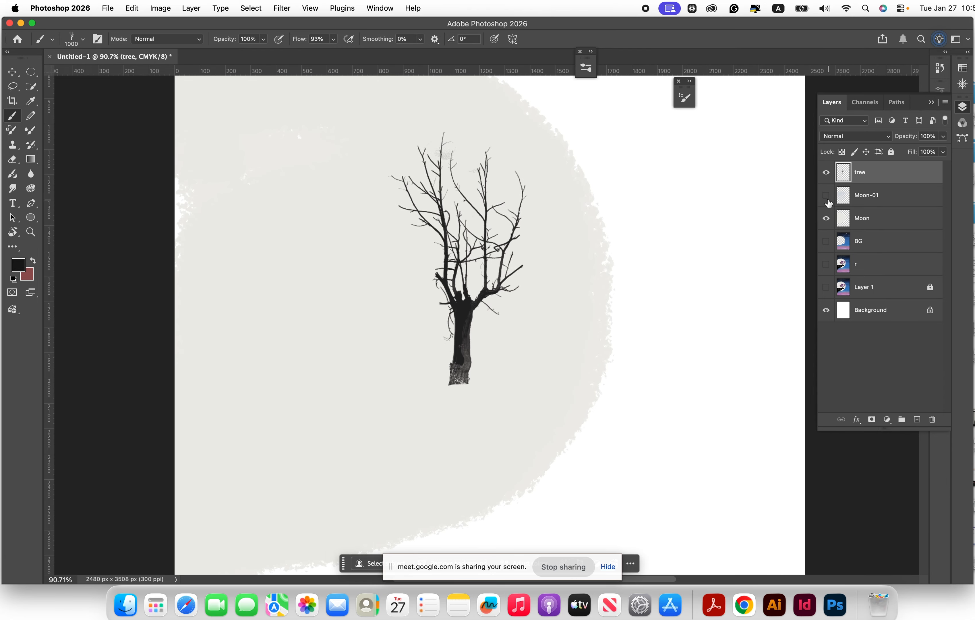
pyautogui.click(825, 219)
# Step: Show the r layer and select its cliff with the Quick Selection tool, subtracting the tree trunk from the selection
pyautogui.click(826, 264)
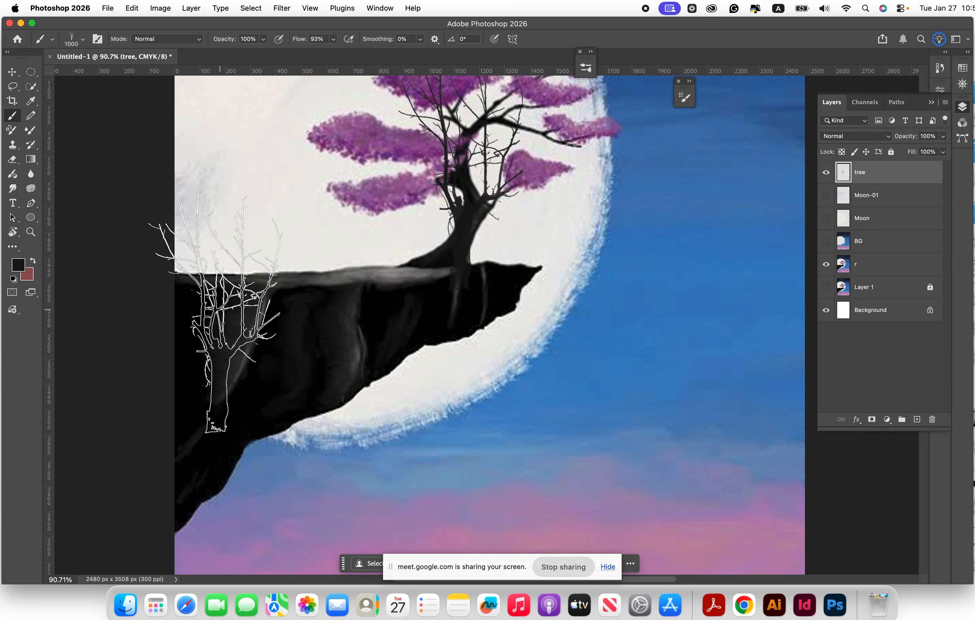
pyautogui.click(29, 90)
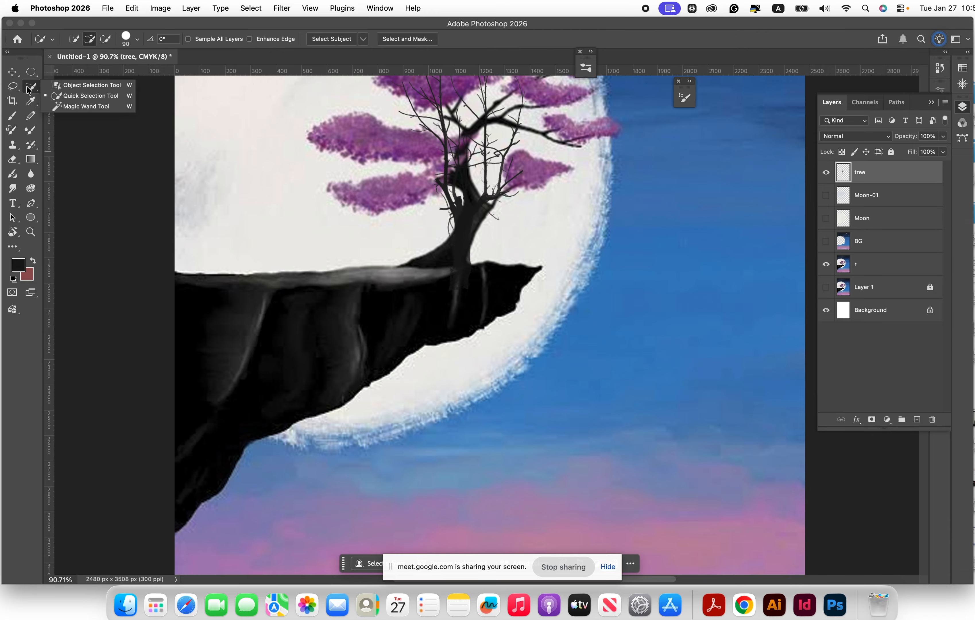
pyautogui.click(77, 93)
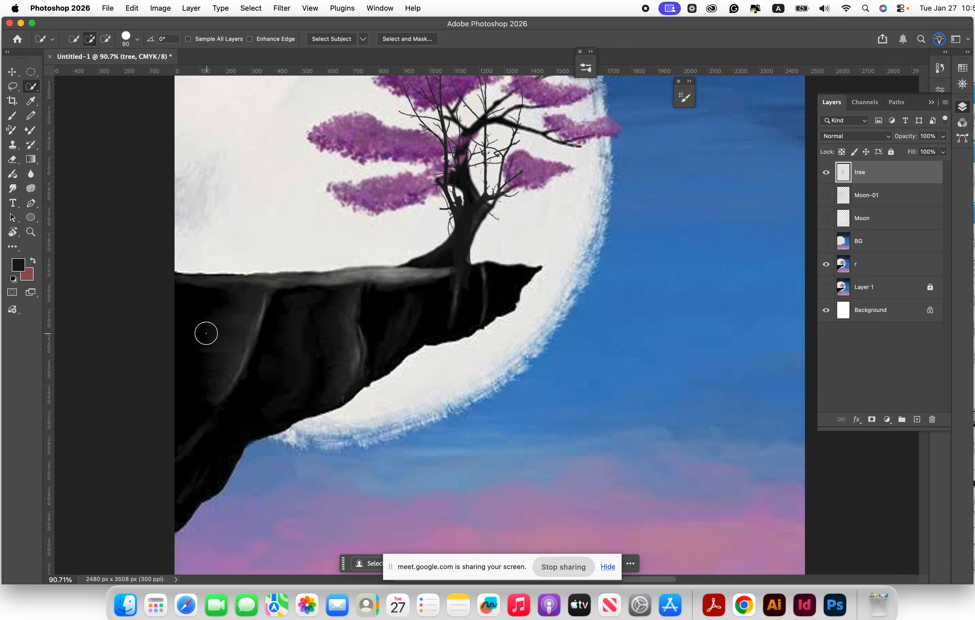
pyautogui.click(892, 274)
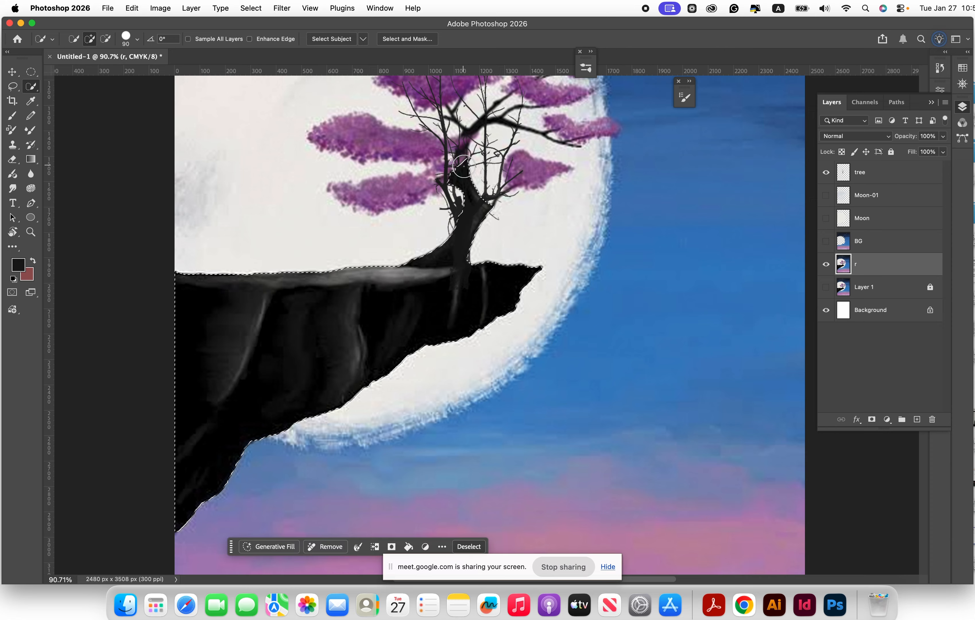
pyautogui.press('alt')
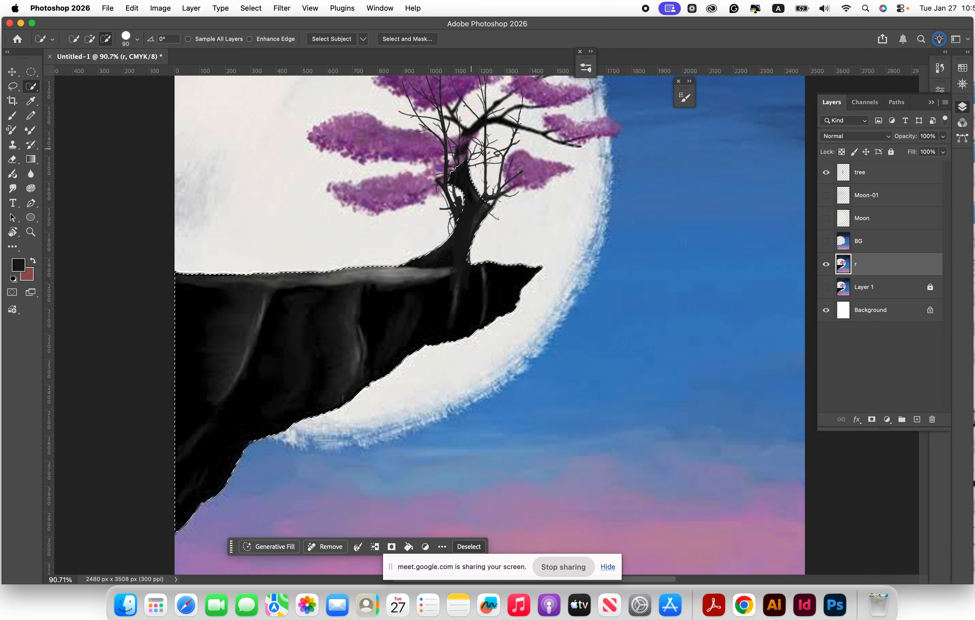
pyautogui.moveTo(468, 153); pyautogui.dragTo(462, 165)
# Step: Add a new layer, move it above the BG layer, rename it M, and make it active
pyautogui.click(917, 420)
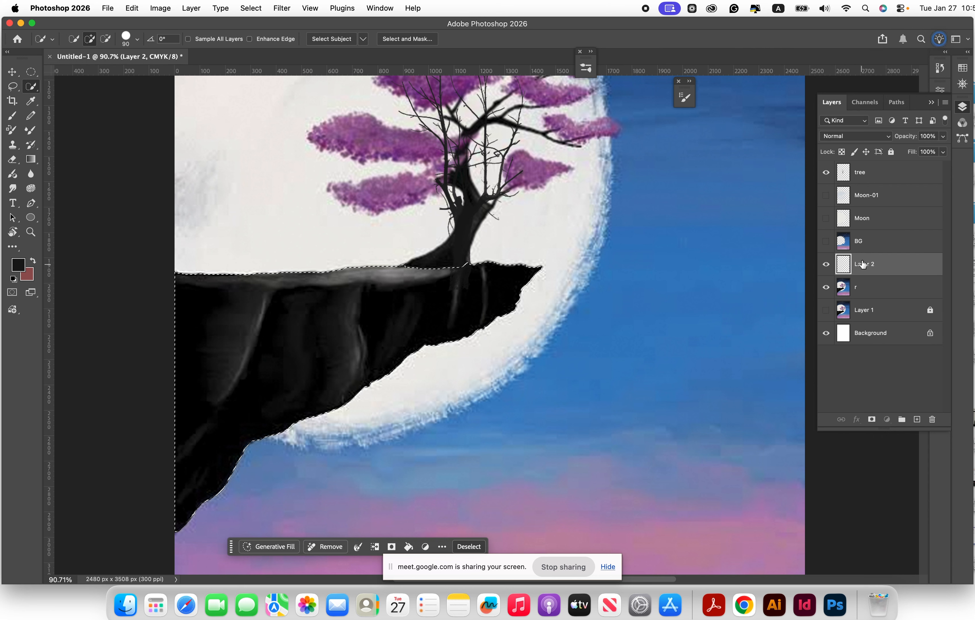
pyautogui.moveTo(863, 264); pyautogui.dragTo(866, 234)
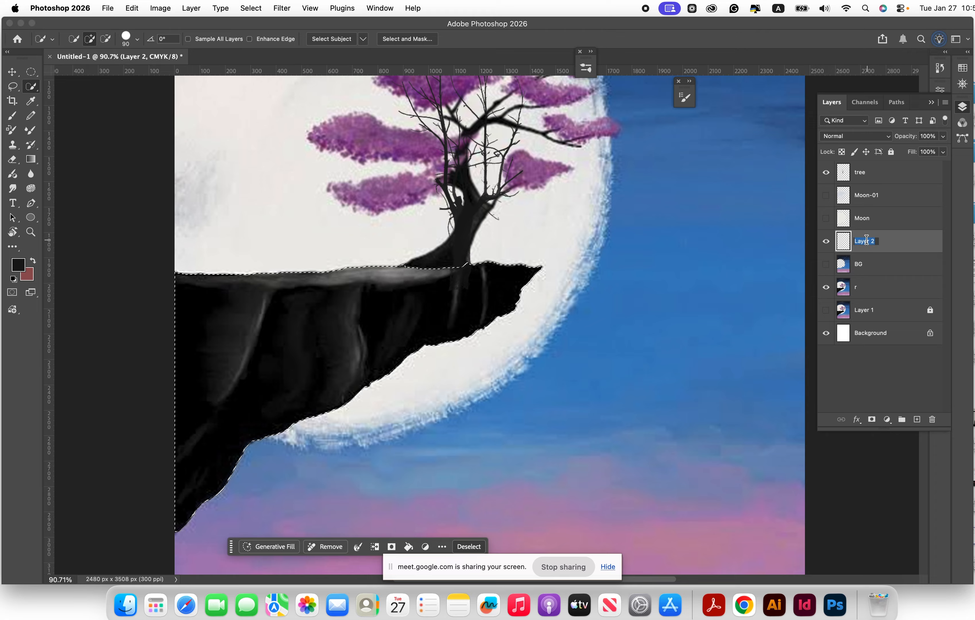
pyautogui.write('M')
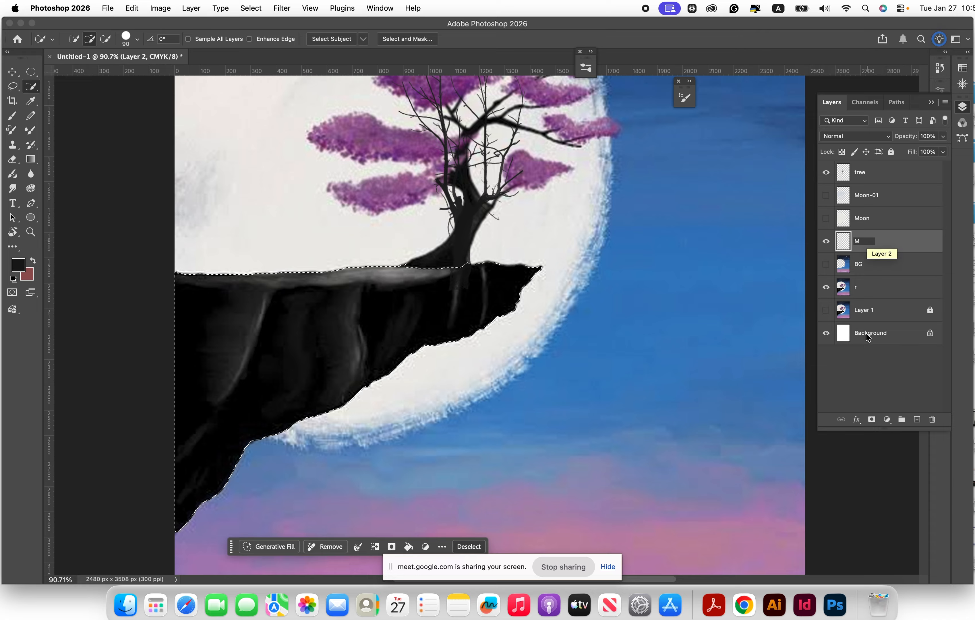
pyautogui.click(883, 264)
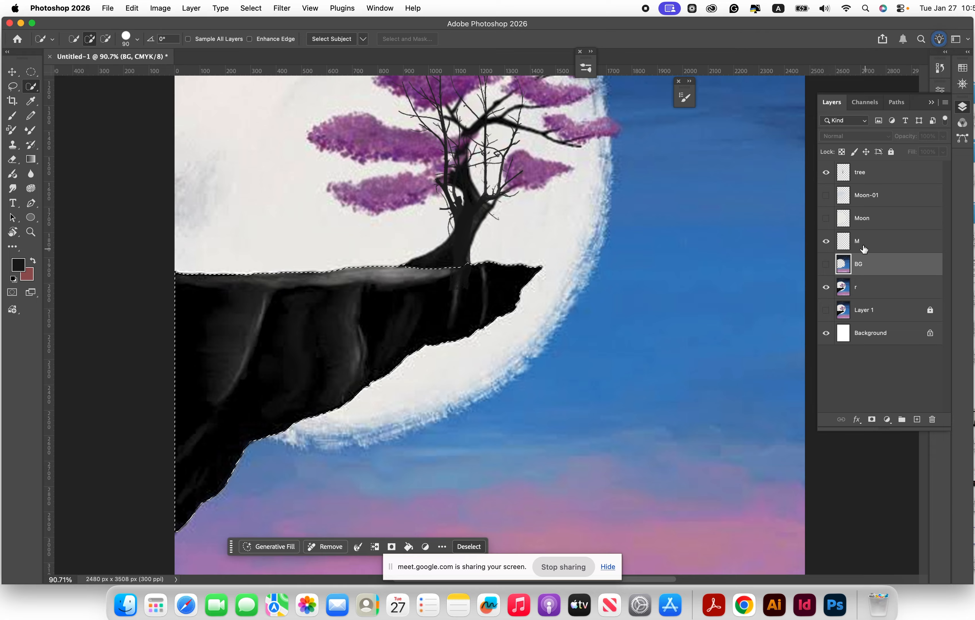
pyautogui.click(874, 243)
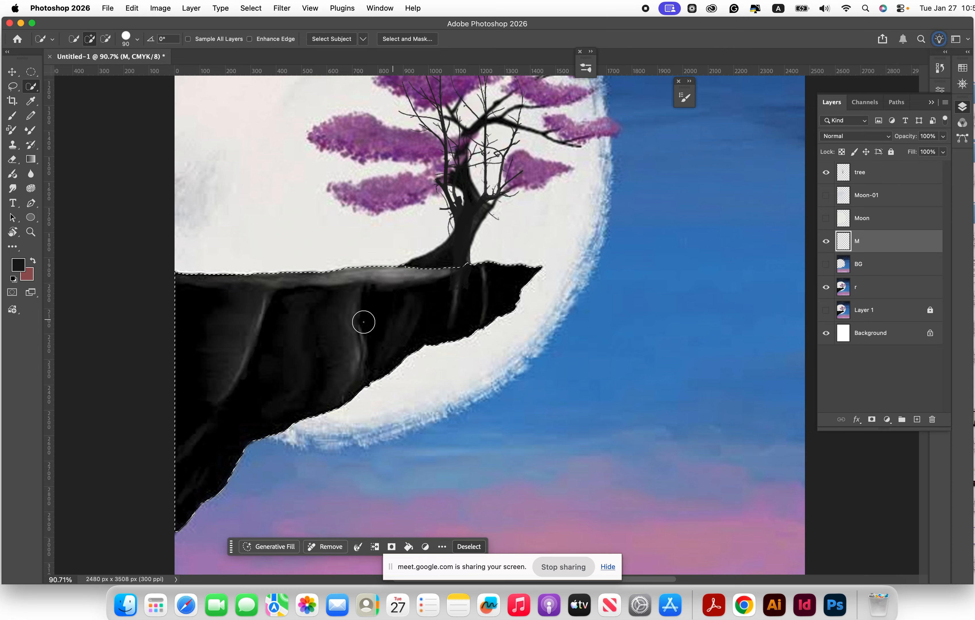
# Step: Try subtracting the outer part of the cliff from the selection on the r layer
pyautogui.click(875, 290)
pyautogui.press('alt')
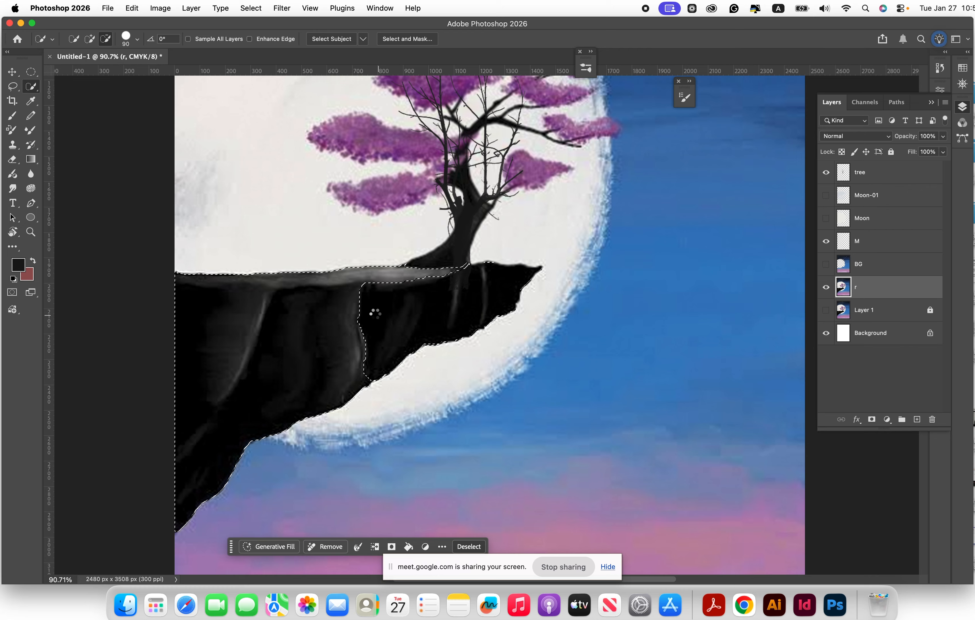
pyautogui.click(378, 313)
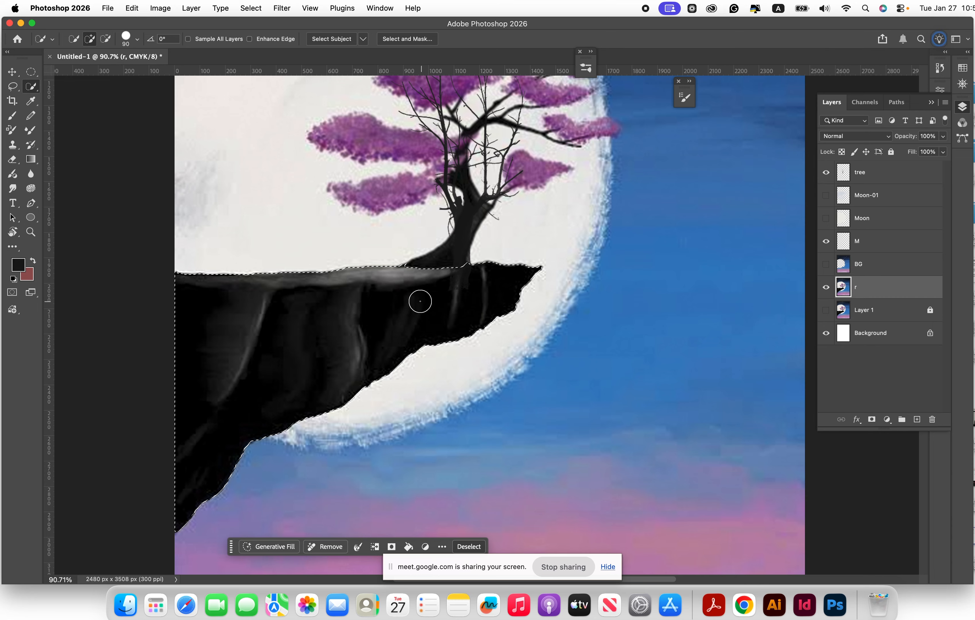
# Step: Choose the KYLE Bonus Chunky Charcoal brush at 112 px and sample black from the reference cliff as the paint colour
pyautogui.click(12, 117)
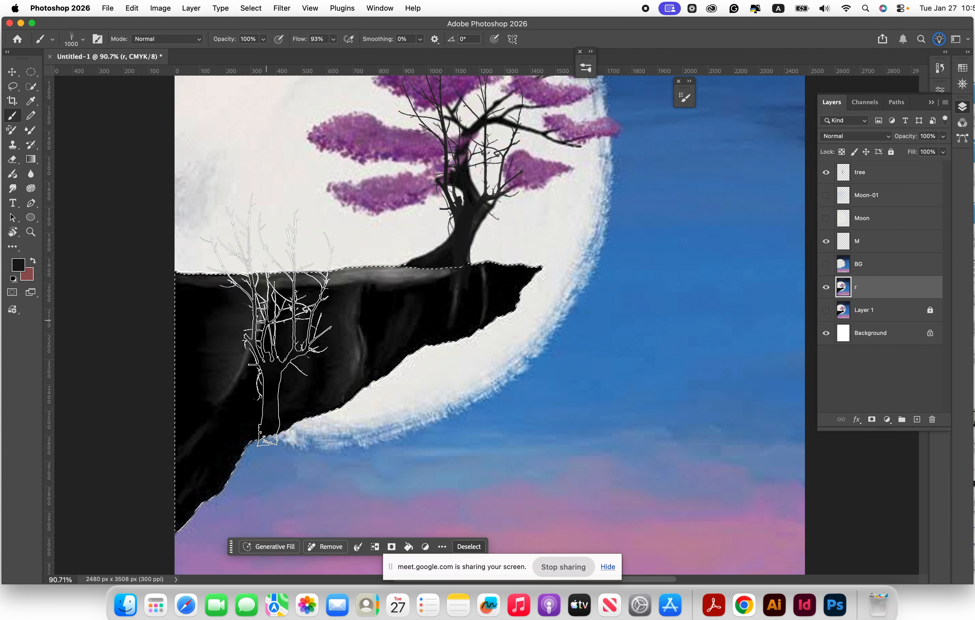
pyautogui.click(83, 40)
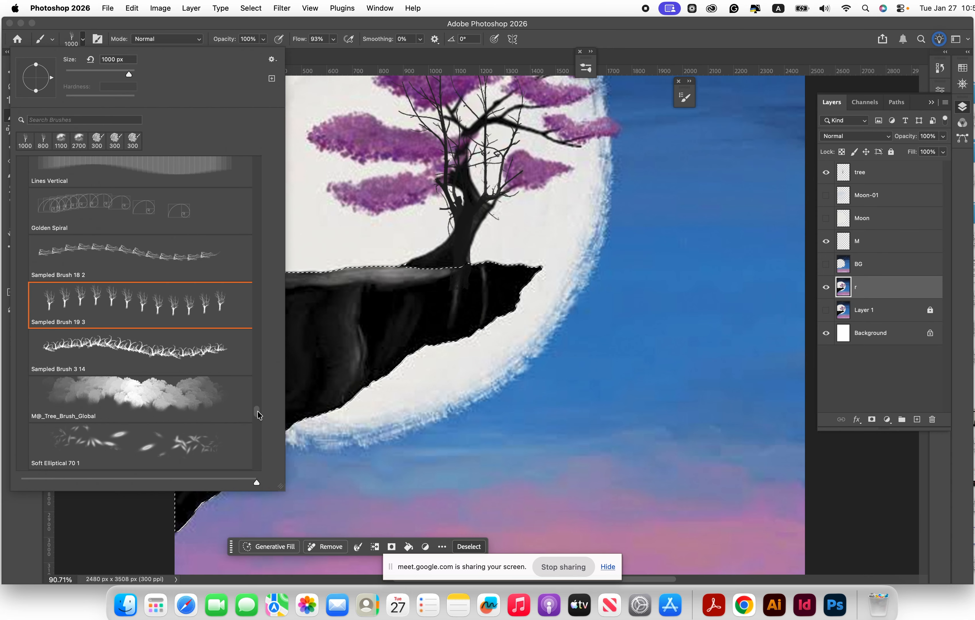
pyautogui.moveTo(258, 414); pyautogui.dragTo(268, 142)
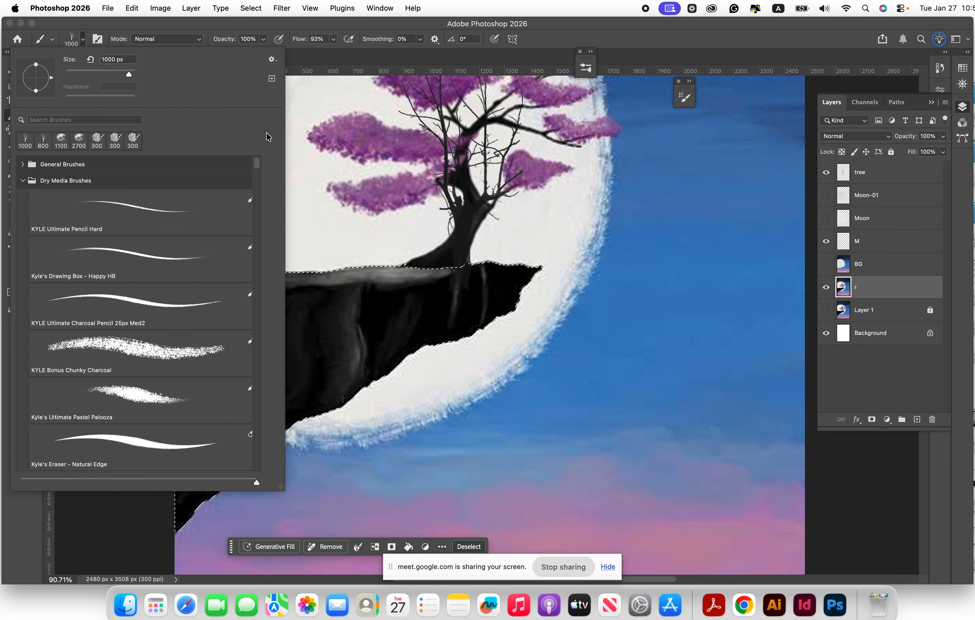
pyautogui.click(135, 351)
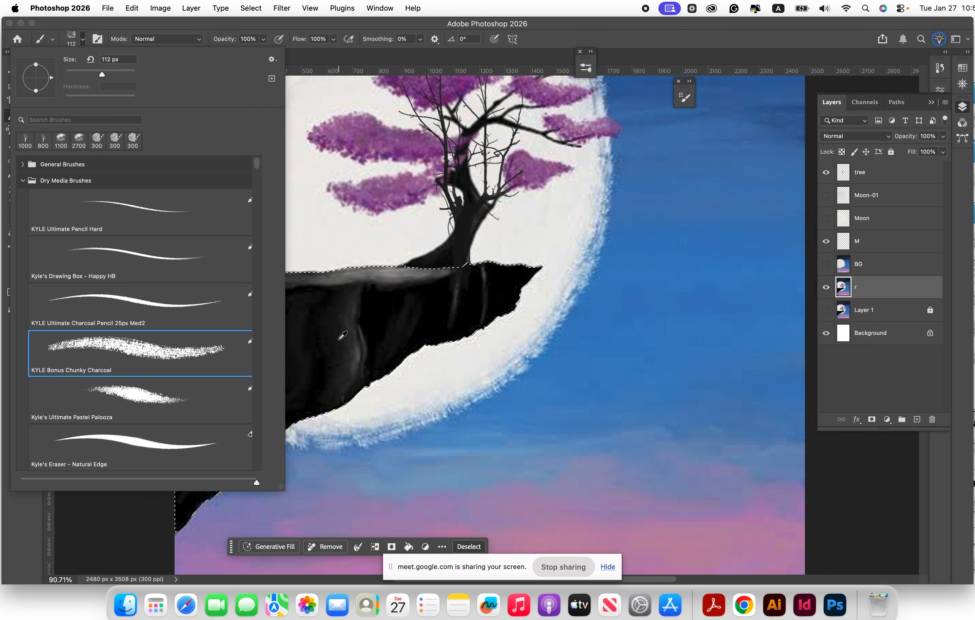
pyautogui.click(359, 301)
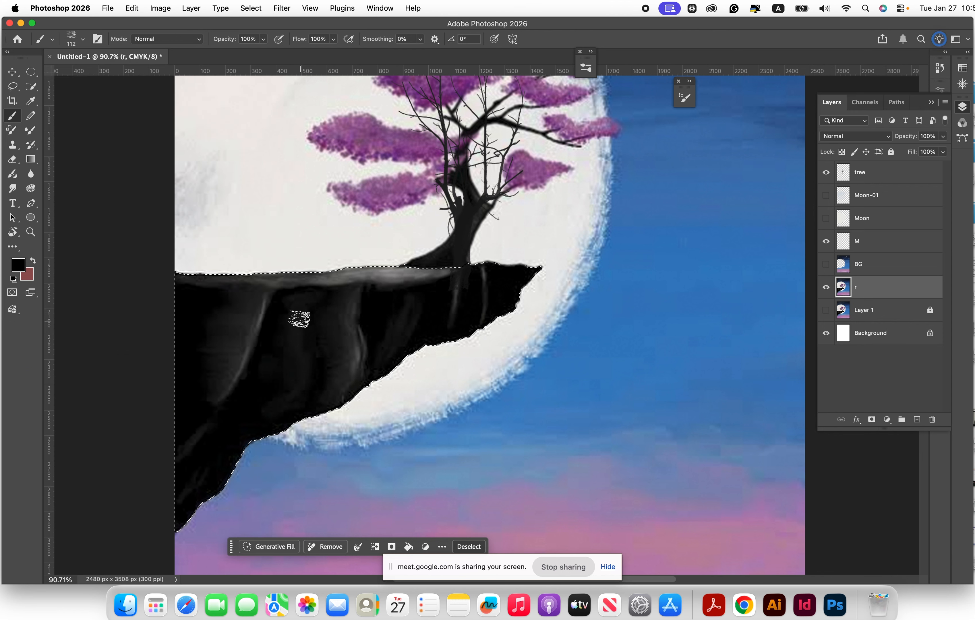
# Step: Try painting the upper cliff black on the r layer, and check it by hiding and showing that layer
pyautogui.moveTo(301, 318)
pyautogui.mouseDown()
pyautogui.moveTo(490, 269)
pyautogui.moveTo(317, 298)
pyautogui.moveTo(446, 268)
pyautogui.moveTo(331, 277)
pyautogui.mouseUp()
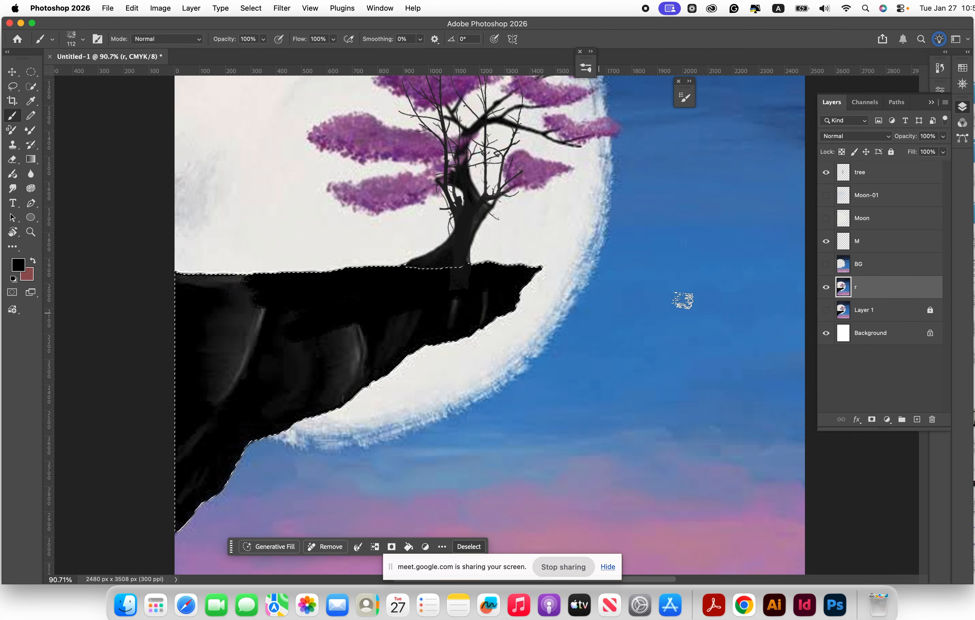
pyautogui.click(826, 288)
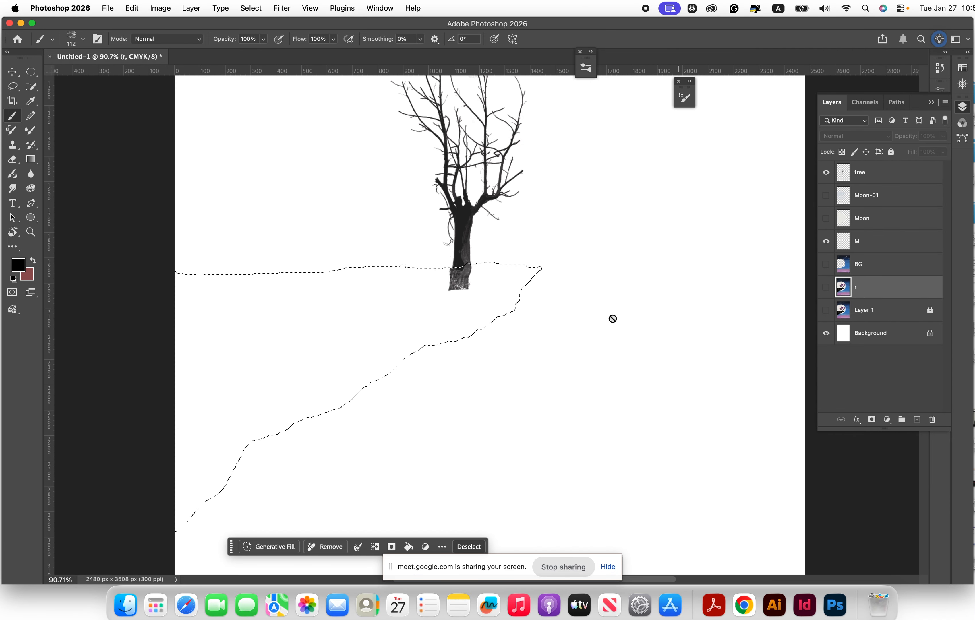
pyautogui.click(826, 287)
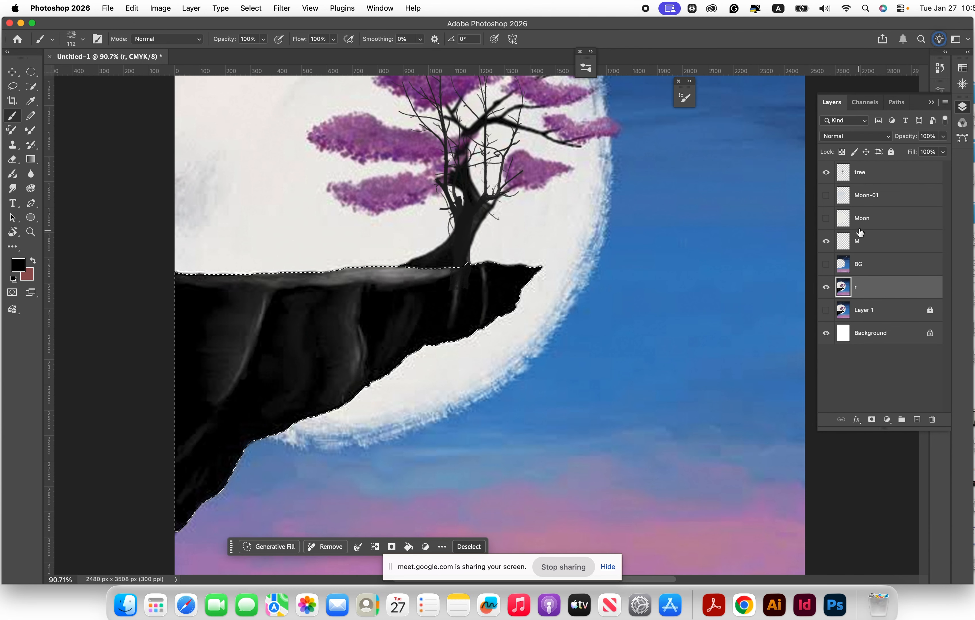
# Step: Make the M layer active, hide the r layer, and paint black charcoal strokes inside the cliff selection
pyautogui.click(859, 237)
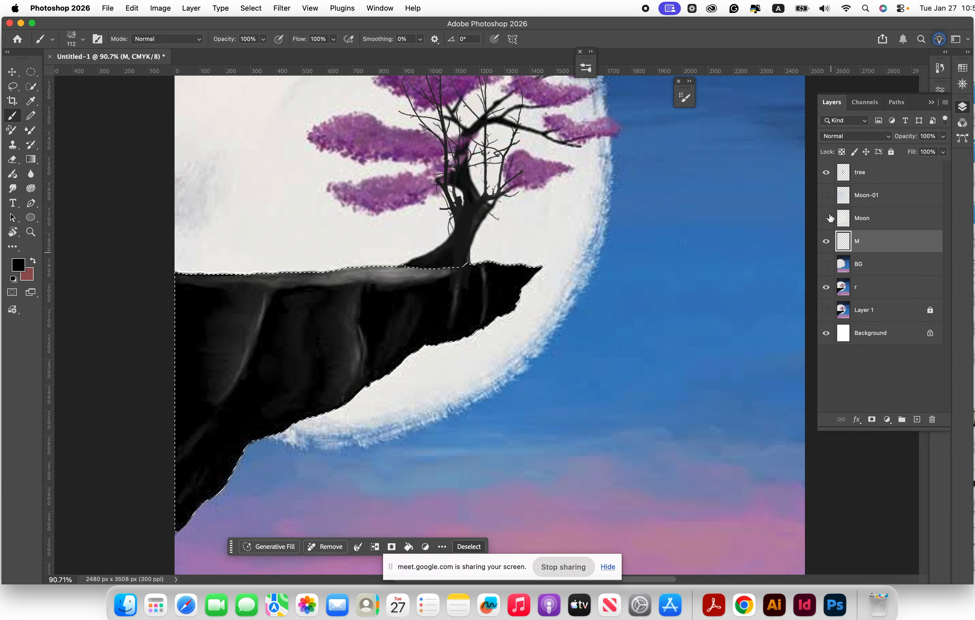
pyautogui.click(826, 287)
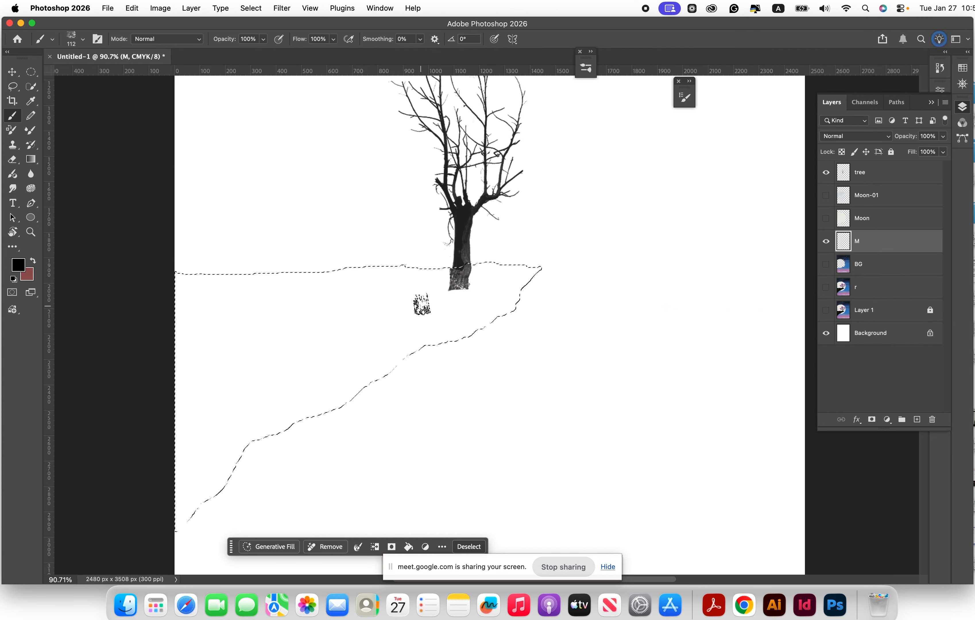
pyautogui.moveTo(420, 304)
pyautogui.mouseDown()
pyautogui.moveTo(244, 335)
pyautogui.moveTo(538, 265)
pyautogui.moveTo(433, 348)
pyautogui.moveTo(456, 342)
pyautogui.moveTo(543, 295)
pyautogui.moveTo(506, 283)
pyautogui.moveTo(272, 350)
pyautogui.moveTo(526, 283)
pyautogui.moveTo(351, 335)
pyautogui.moveTo(322, 383)
pyautogui.moveTo(407, 355)
pyautogui.mouseUp()
pyautogui.moveTo(218, 449)
pyautogui.mouseDown()
pyautogui.moveTo(289, 392)
pyautogui.moveTo(229, 421)
pyautogui.moveTo(319, 360)
pyautogui.mouseUp()
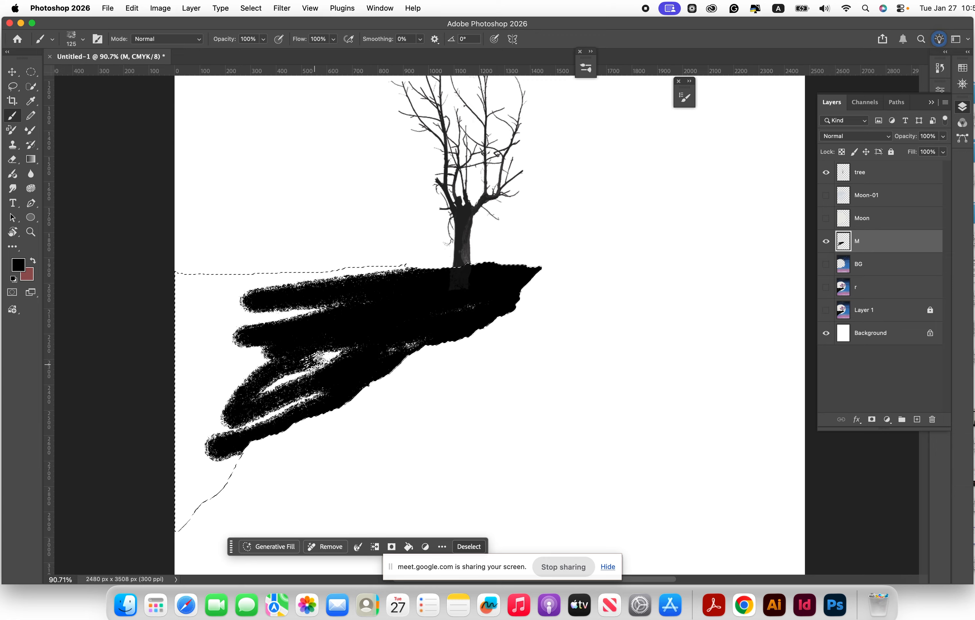
# Step: Enlarge the charcoal brush to 800 px and fill the rest of the cliff selection with black on the M layer
pyautogui.press(']')
pyautogui.press(']')
pyautogui.press(']')
pyautogui.press(']')
pyautogui.press(']')
pyautogui.press(']')
pyautogui.press(']')
pyautogui.press(']')
pyautogui.press(']')
pyautogui.press(']')
pyautogui.press(']')
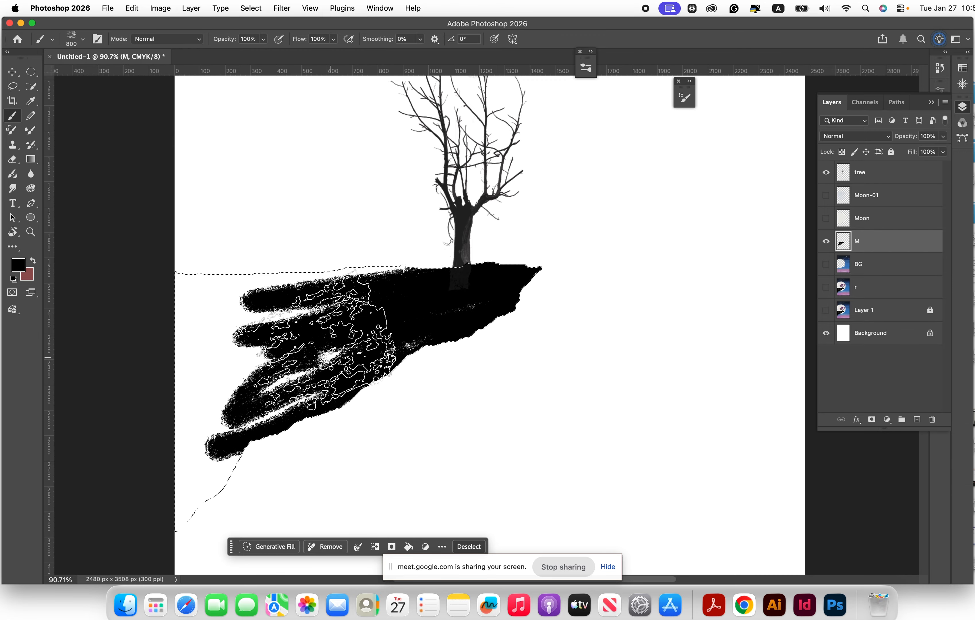
pyautogui.moveTo(305, 370)
pyautogui.mouseDown()
pyautogui.moveTo(217, 365)
pyautogui.moveTo(126, 337)
pyautogui.moveTo(294, 288)
pyautogui.moveTo(163, 239)
pyautogui.moveTo(98, 261)
pyautogui.moveTo(130, 330)
pyautogui.mouseUp()
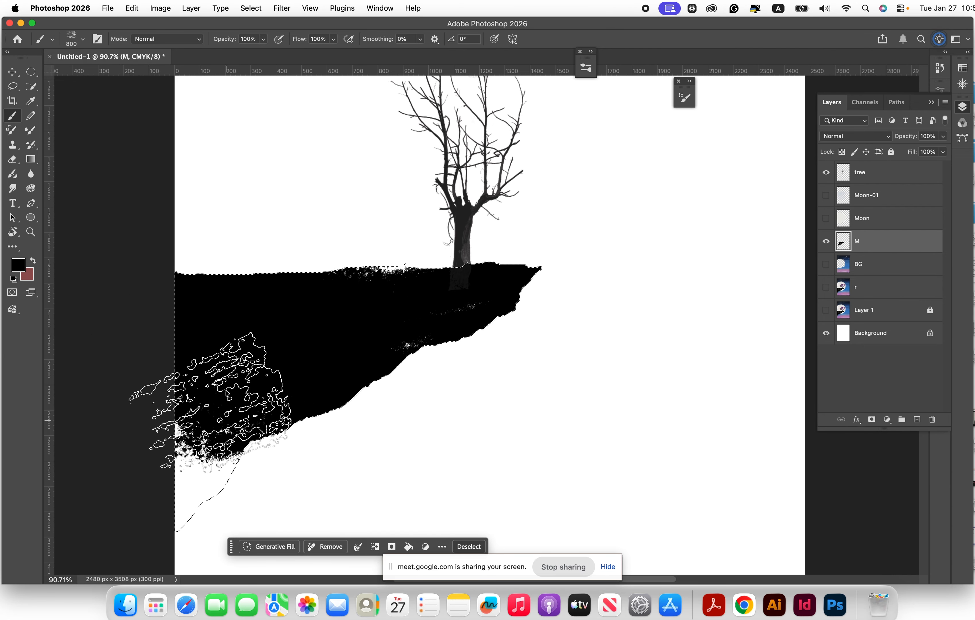
pyautogui.click(218, 424)
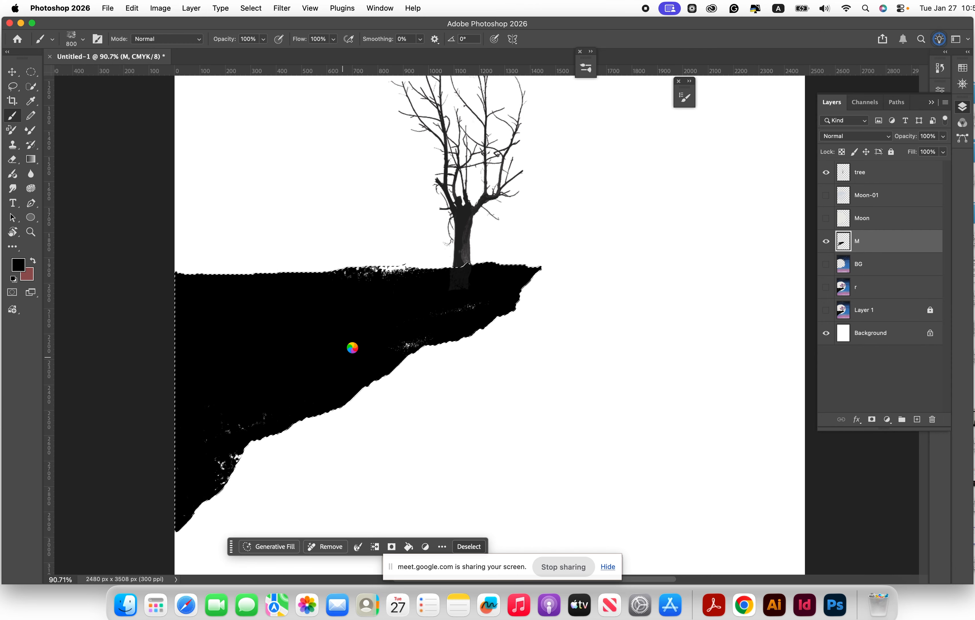
pyautogui.scroll(-2, 369, 337)
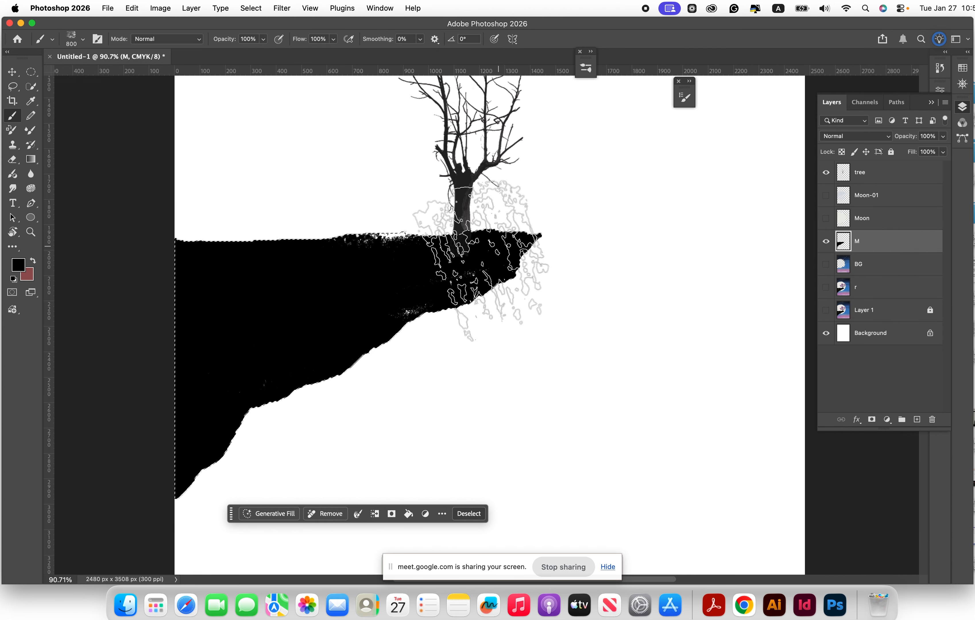
pyautogui.click(494, 248)
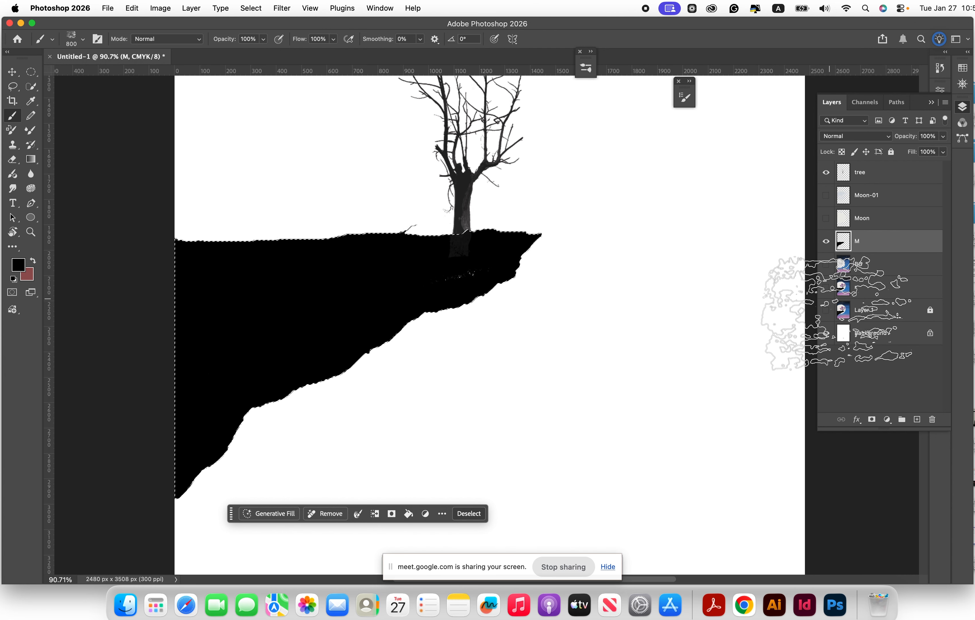
# Step: Show the r layer, hide M, and sample grey from the top edge of the reference cliff
pyautogui.click(824, 287)
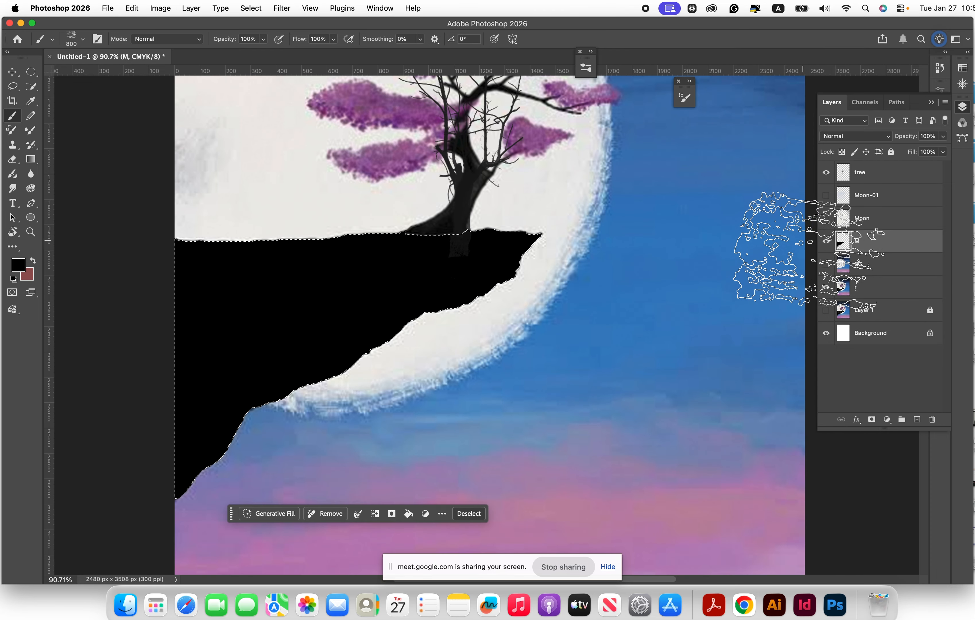
pyautogui.click(825, 242)
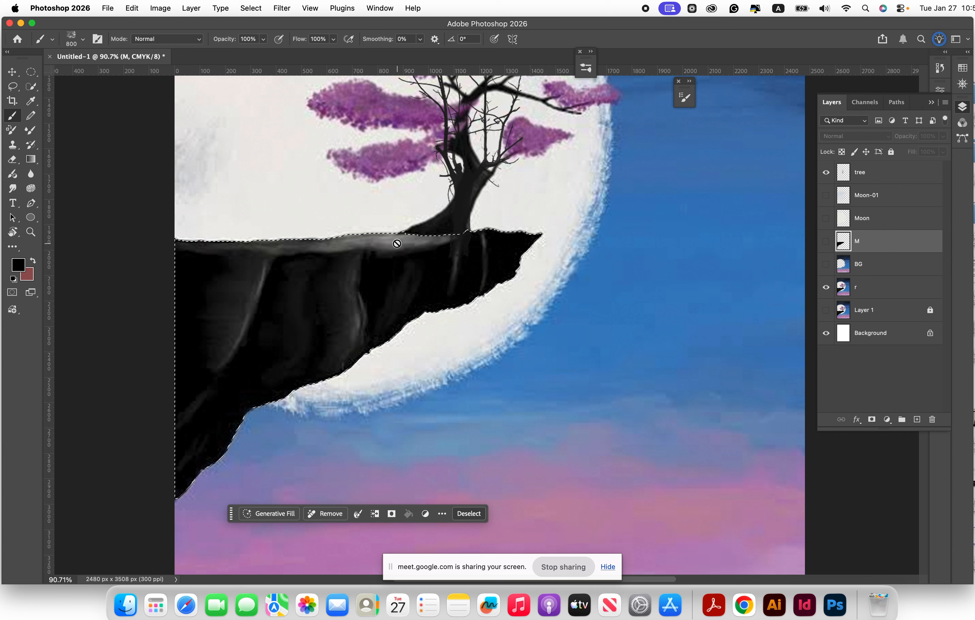
pyautogui.click(850, 292)
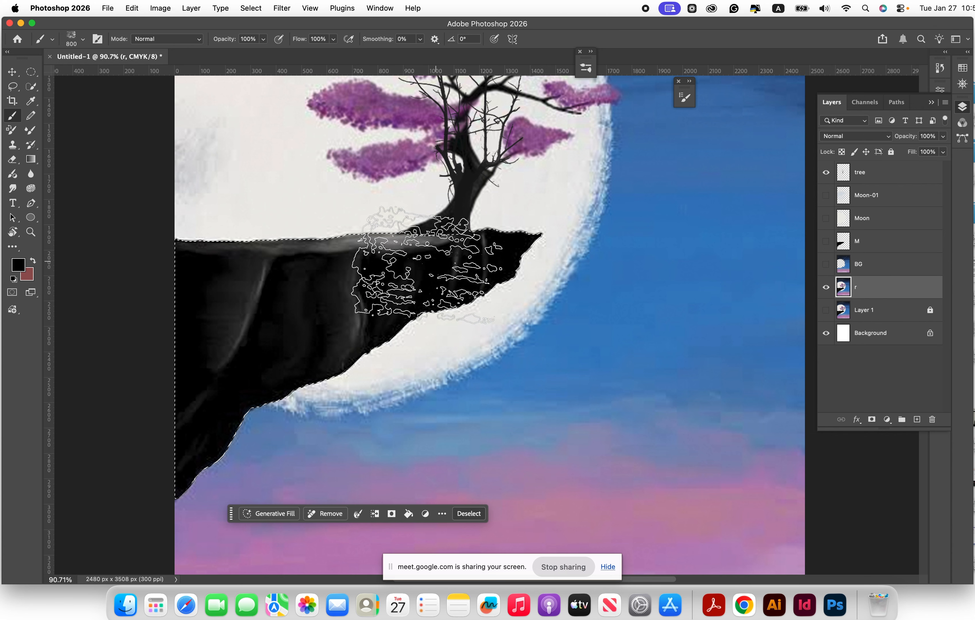
pyautogui.keyDown('alt'); pyautogui.click(395, 256); pyautogui.keyUp('alt')
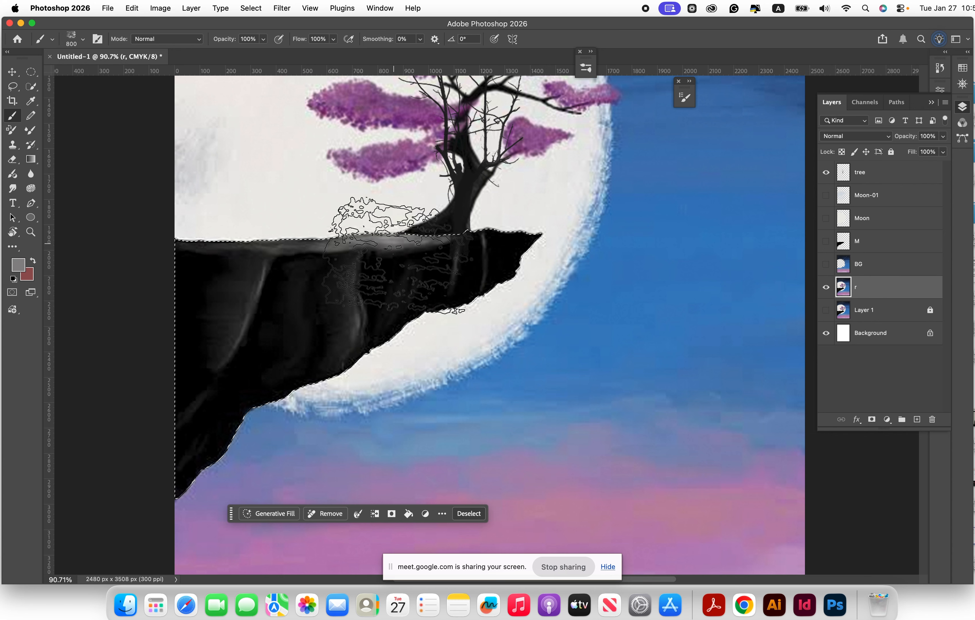
# Step: Reduce the brush to 200 px, then make the M layer active and visible again
pyautogui.press('[')
pyautogui.press('[')
pyautogui.press('[')
pyautogui.press('[')
pyautogui.press('[')
pyautogui.press('[')
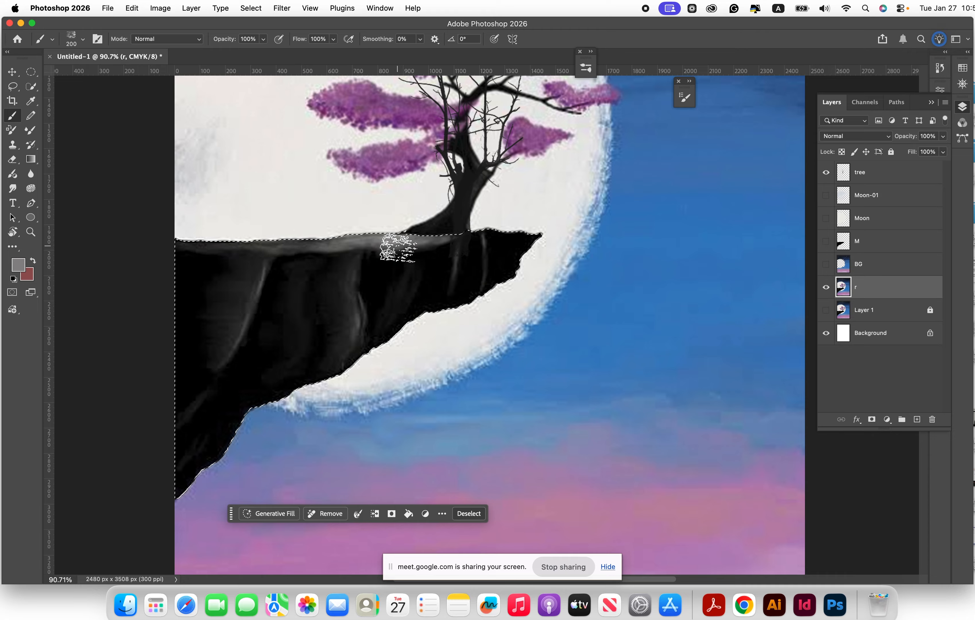
pyautogui.moveTo(397, 248); pyautogui.dragTo(397, 244)
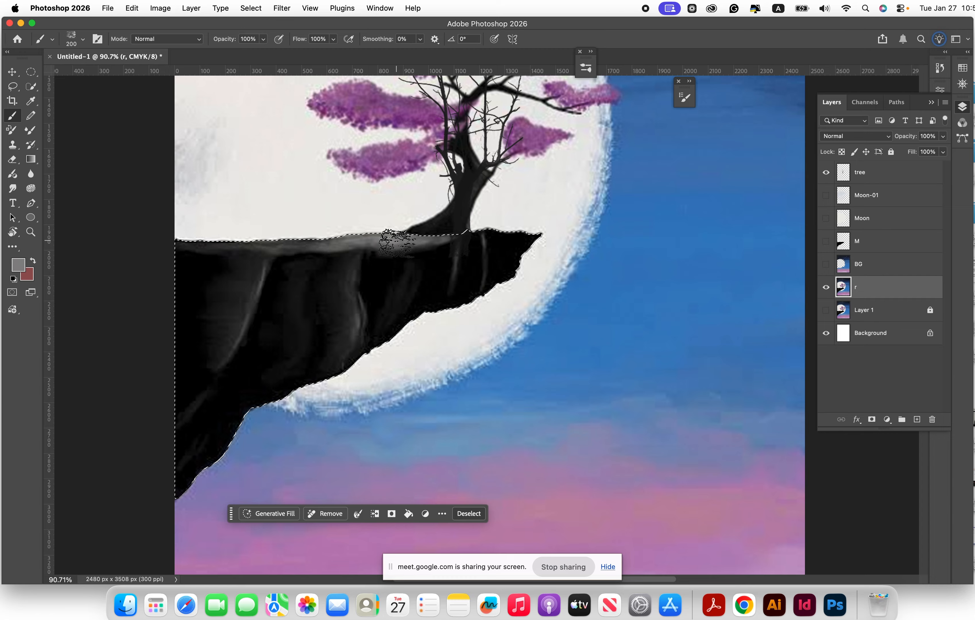
pyautogui.click(877, 246)
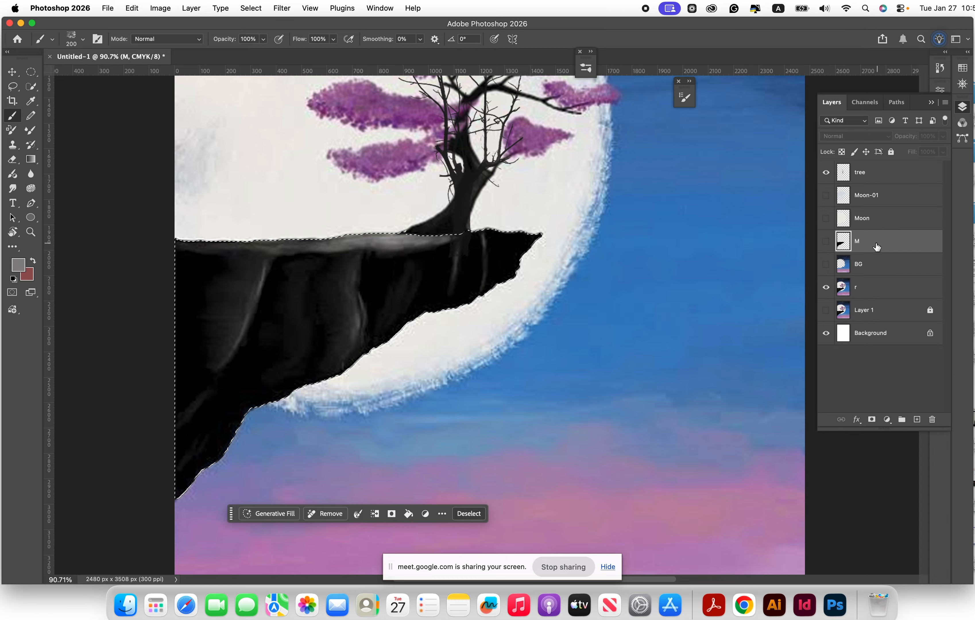
pyautogui.click(826, 241)
# Step: Try painting full-strength grey strokes along the cliff's top edge beside the tree, and undo them
pyautogui.click(383, 241)
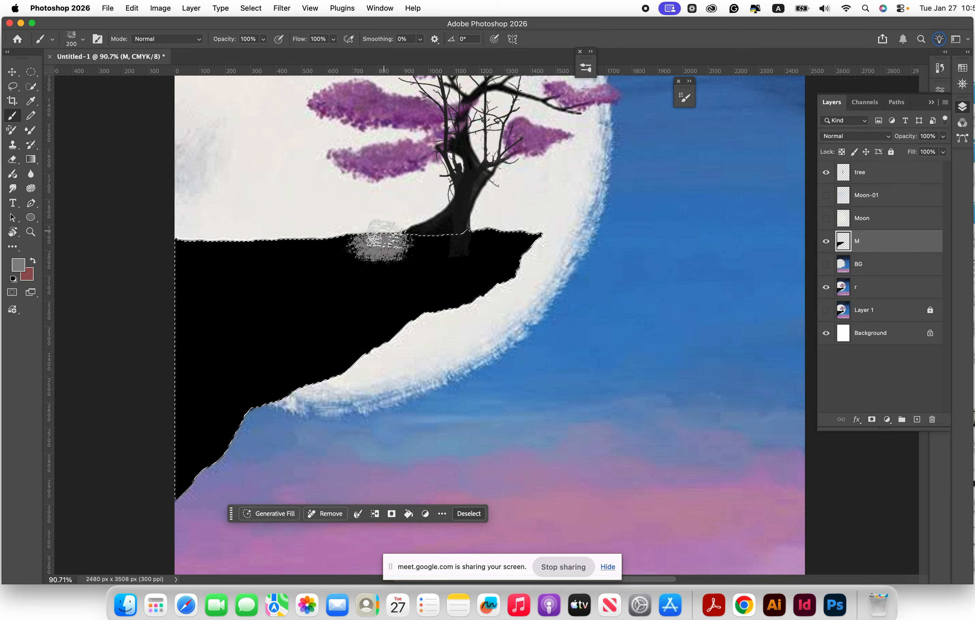
pyautogui.moveTo(385, 237)
pyautogui.mouseDown()
pyautogui.moveTo(446, 236)
pyautogui.moveTo(409, 239)
pyautogui.mouseUp()
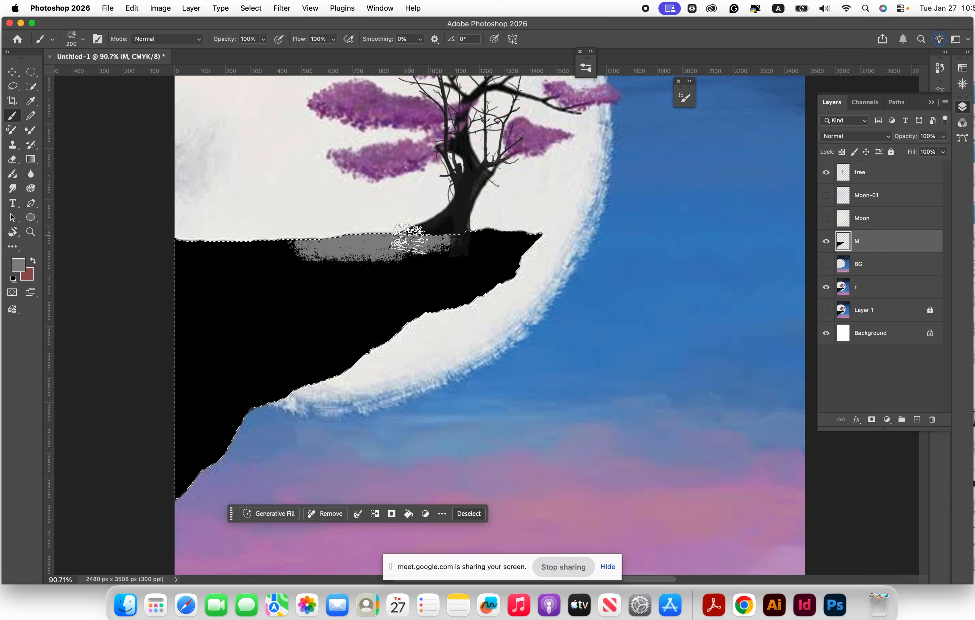
pyautogui.press('super+z')
pyautogui.press('super+z')
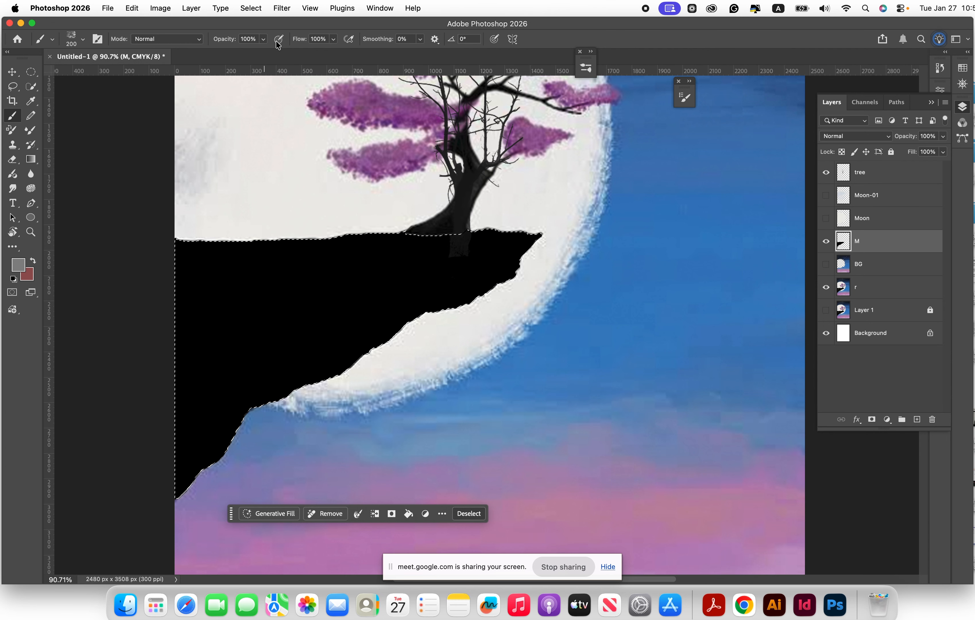
# Step: Lower the brush opacity to 53% and its flow to 51%
pyautogui.click(263, 39)
pyautogui.moveTo(267, 51); pyautogui.dragTo(237, 55)
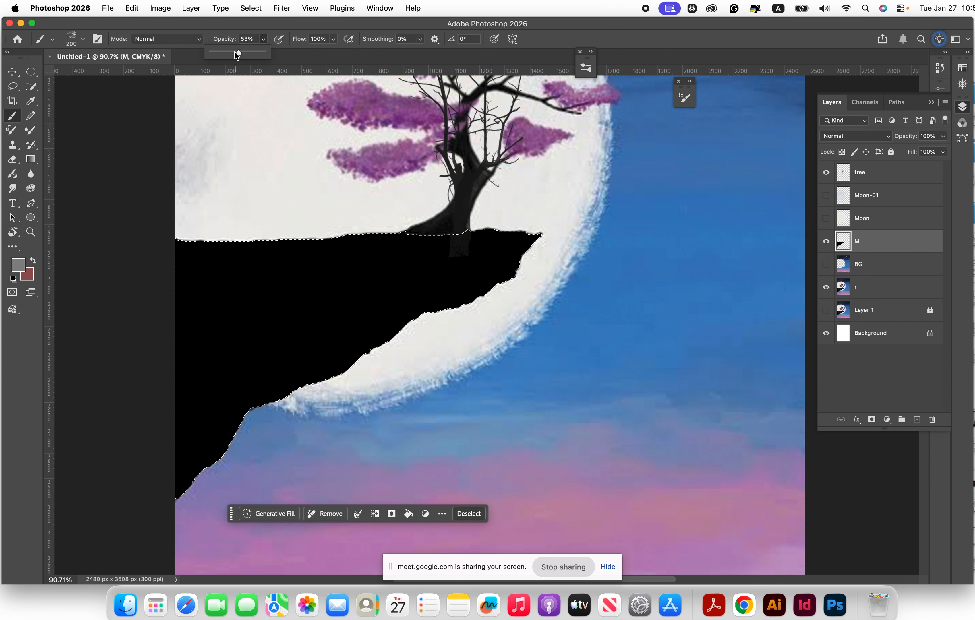
pyautogui.click(333, 39)
pyautogui.moveTo(337, 51); pyautogui.dragTo(308, 54)
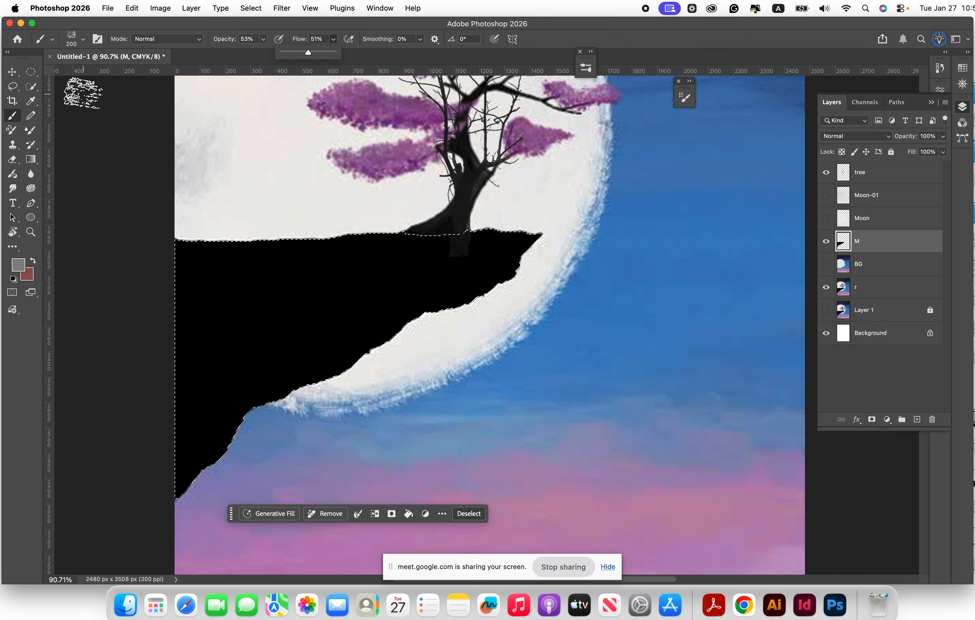
pyautogui.click(84, 40)
pyautogui.click(85, 40)
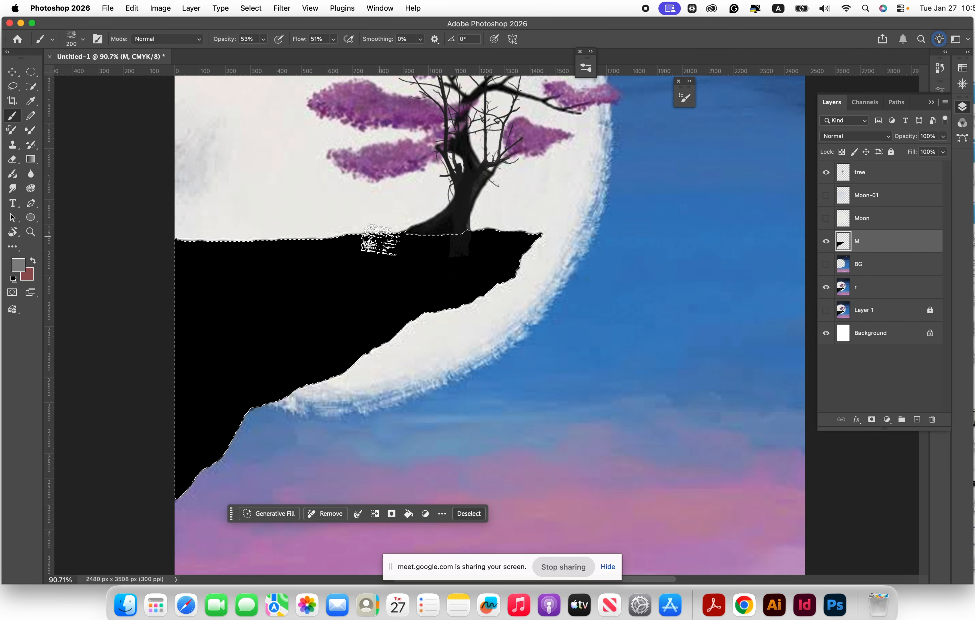
# Step: Paint a translucent grey highlight along the cliff's top edge and a streak down its middle with the brush at 150 px
pyautogui.press('[')
pyautogui.moveTo(377, 238)
pyautogui.mouseDown()
pyautogui.moveTo(334, 239)
pyautogui.moveTo(461, 237)
pyautogui.moveTo(441, 243)
pyautogui.mouseUp()
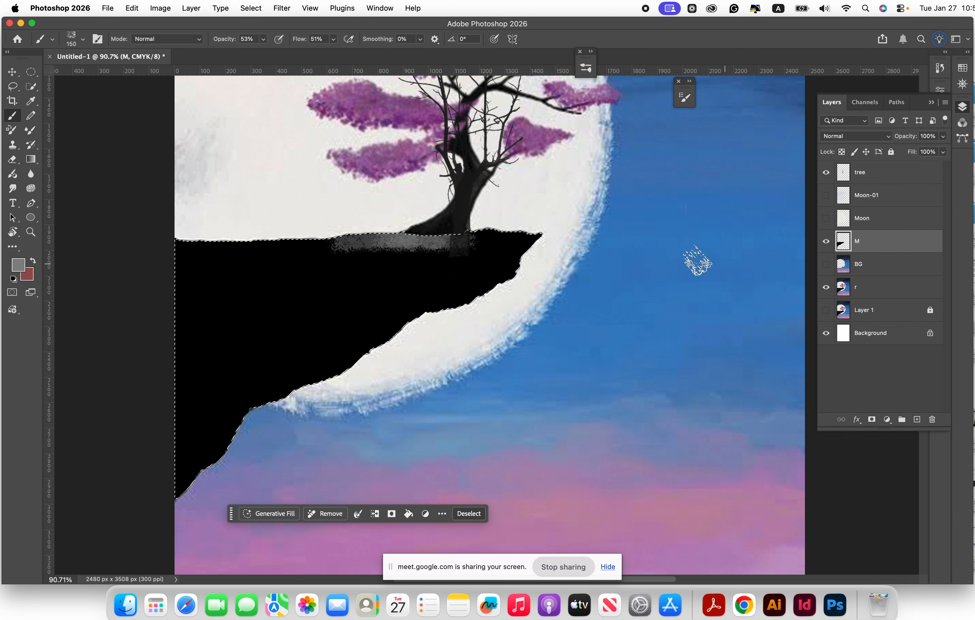
pyautogui.click(826, 288)
pyautogui.click(826, 288)
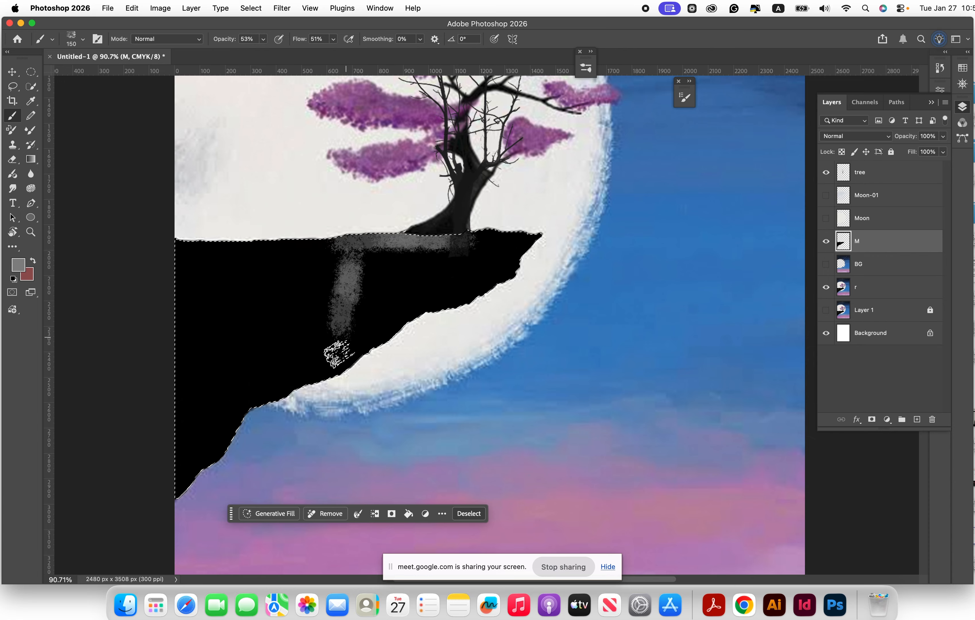
# Step: Paint further grey streaks down the cliff's left part and below the tree, hiding and showing M to compare with the reference
pyautogui.click(826, 242)
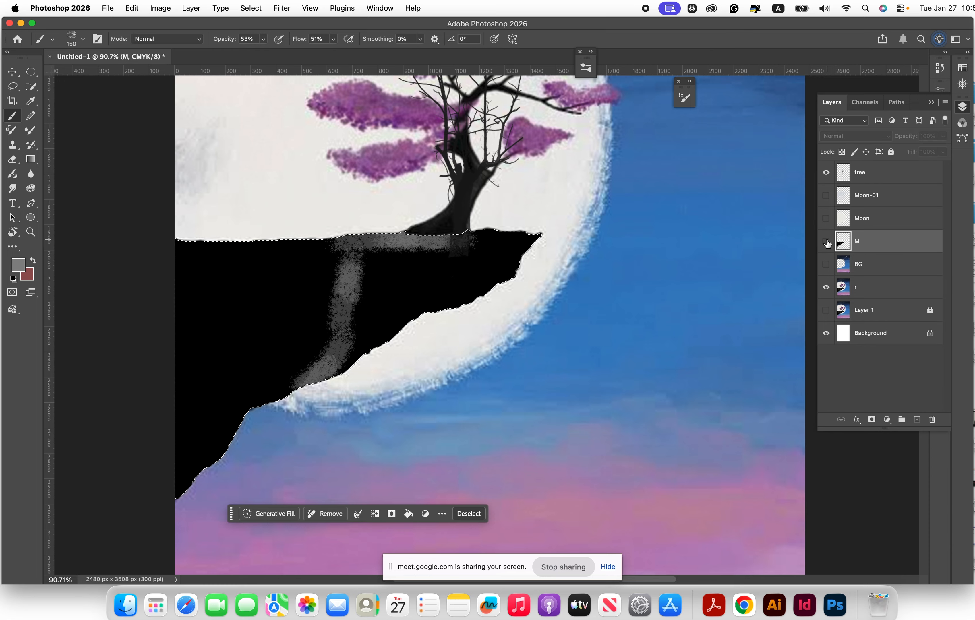
pyautogui.click(825, 242)
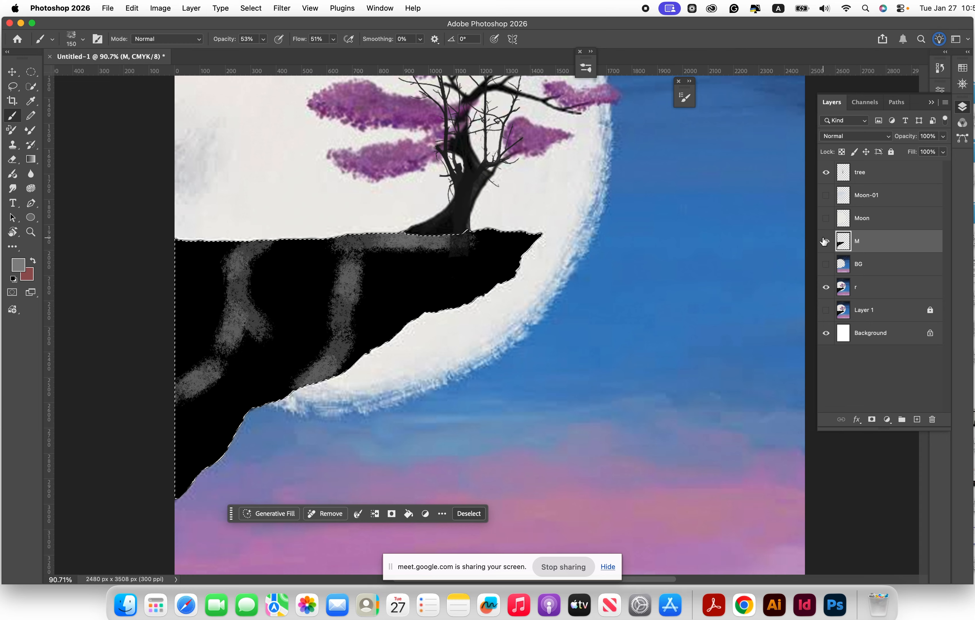
pyautogui.click(826, 243)
pyautogui.click(826, 242)
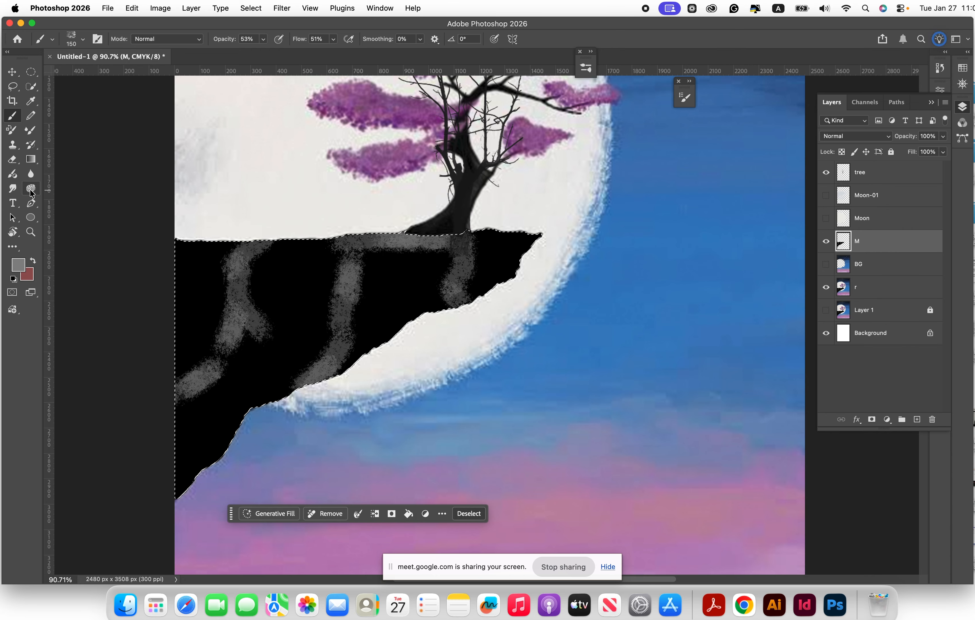
# Step: Soften the left and middle grey streaks on the cliff with the Blur tool at 150 px
pyautogui.click(31, 174)
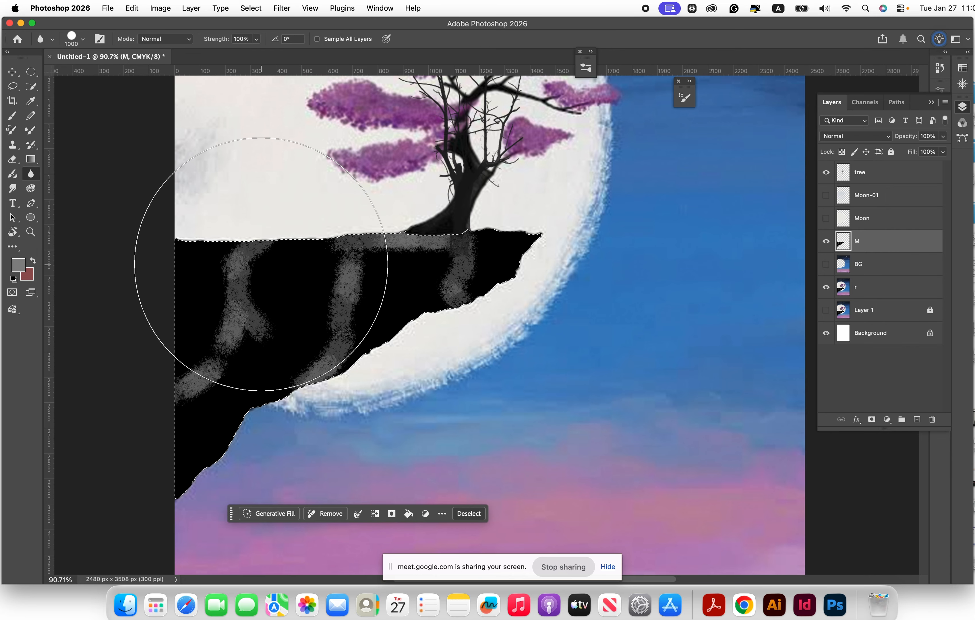
pyautogui.press('[')
pyautogui.press('[')
pyautogui.press('[')
pyautogui.press('[')
pyautogui.press('[')
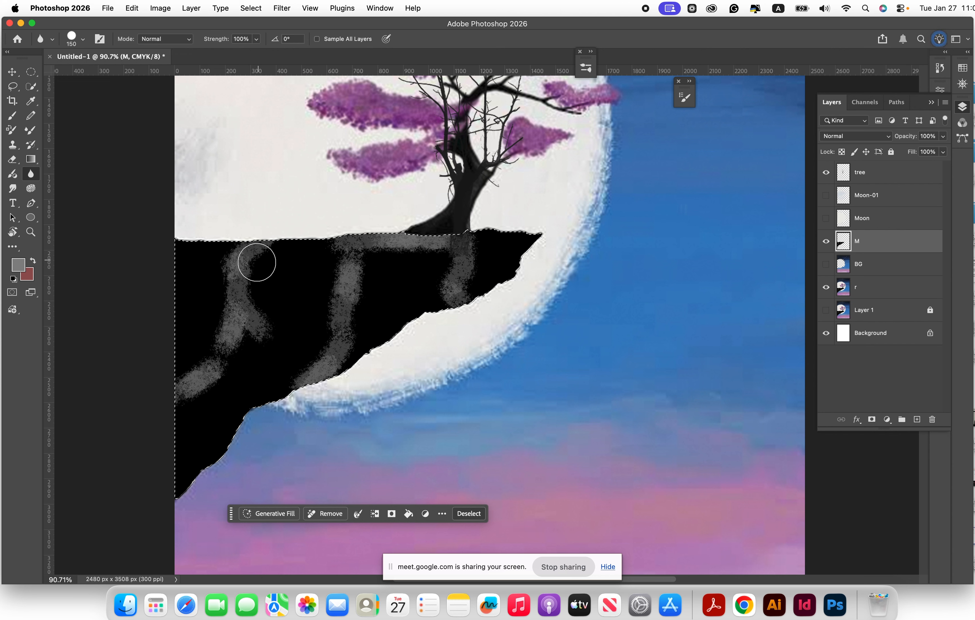
pyautogui.moveTo(257, 262)
pyautogui.mouseDown()
pyautogui.moveTo(247, 290)
pyautogui.moveTo(263, 258)
pyautogui.moveTo(232, 314)
pyautogui.moveTo(267, 256)
pyautogui.moveTo(244, 289)
pyautogui.moveTo(257, 284)
pyautogui.moveTo(261, 301)
pyautogui.moveTo(259, 363)
pyautogui.moveTo(254, 337)
pyautogui.moveTo(222, 385)
pyautogui.moveTo(205, 389)
pyautogui.moveTo(330, 250)
pyautogui.moveTo(328, 314)
pyautogui.moveTo(341, 266)
pyautogui.moveTo(324, 333)
pyautogui.moveTo(285, 383)
pyautogui.moveTo(364, 339)
pyautogui.moveTo(352, 307)
pyautogui.mouseUp()
# Step: Reduce the Blur tool to 90 px and soften the streak below the tree and the edges of the left streak
pyautogui.press('[')
pyautogui.press('[')
pyautogui.press('[')
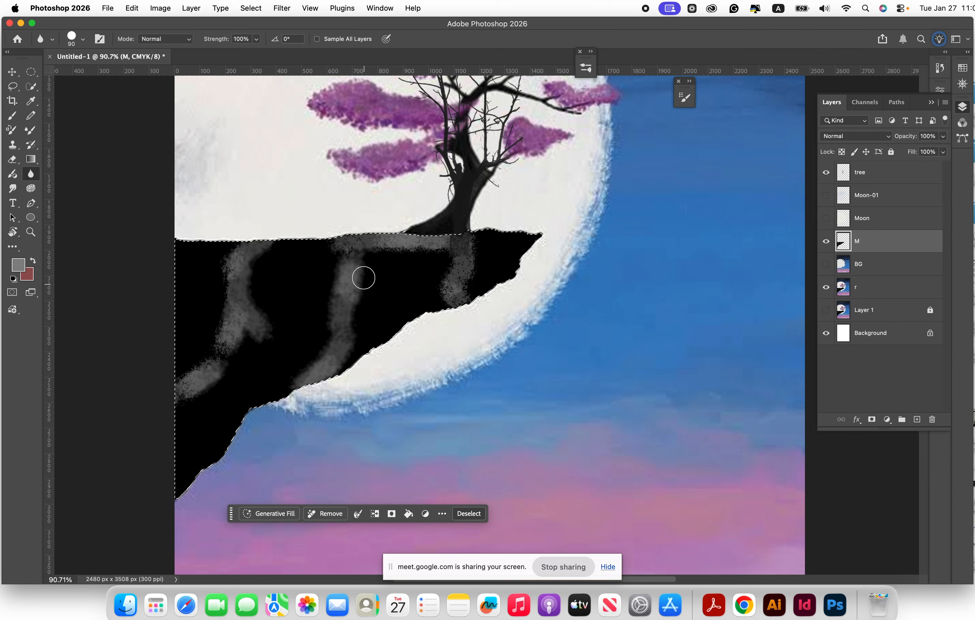
pyautogui.moveTo(434, 257)
pyautogui.mouseDown()
pyautogui.moveTo(444, 290)
pyautogui.moveTo(451, 255)
pyautogui.moveTo(354, 254)
pyautogui.moveTo(449, 258)
pyautogui.moveTo(453, 291)
pyautogui.mouseUp()
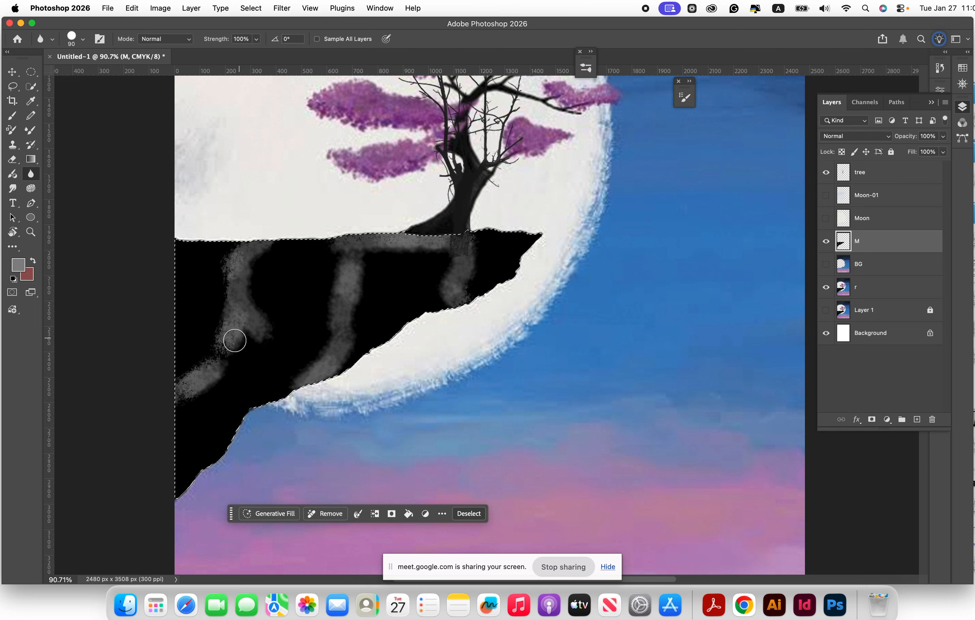
pyautogui.moveTo(234, 340)
pyautogui.mouseDown()
pyautogui.moveTo(193, 395)
pyautogui.moveTo(206, 340)
pyautogui.moveTo(228, 316)
pyautogui.mouseUp()
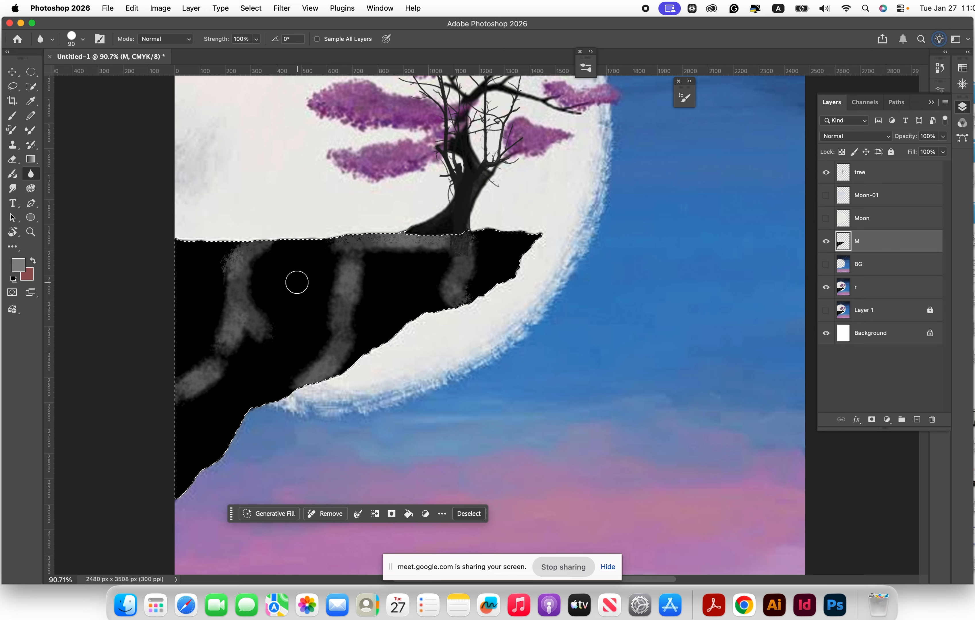
# Step: Choose the Mountain 2 brush at 1399 px as the tip for the Blur tool
pyautogui.click(83, 39)
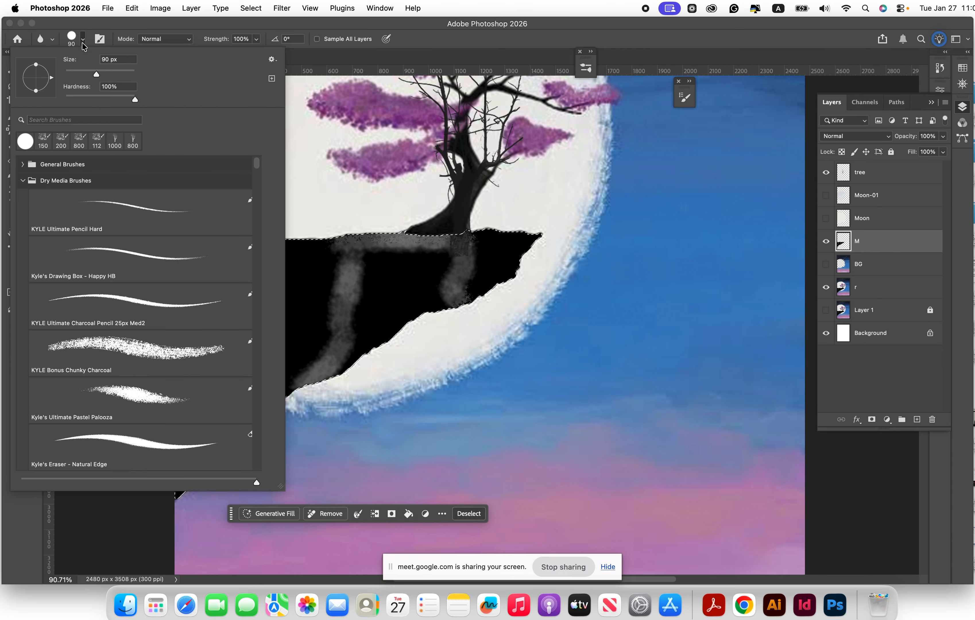
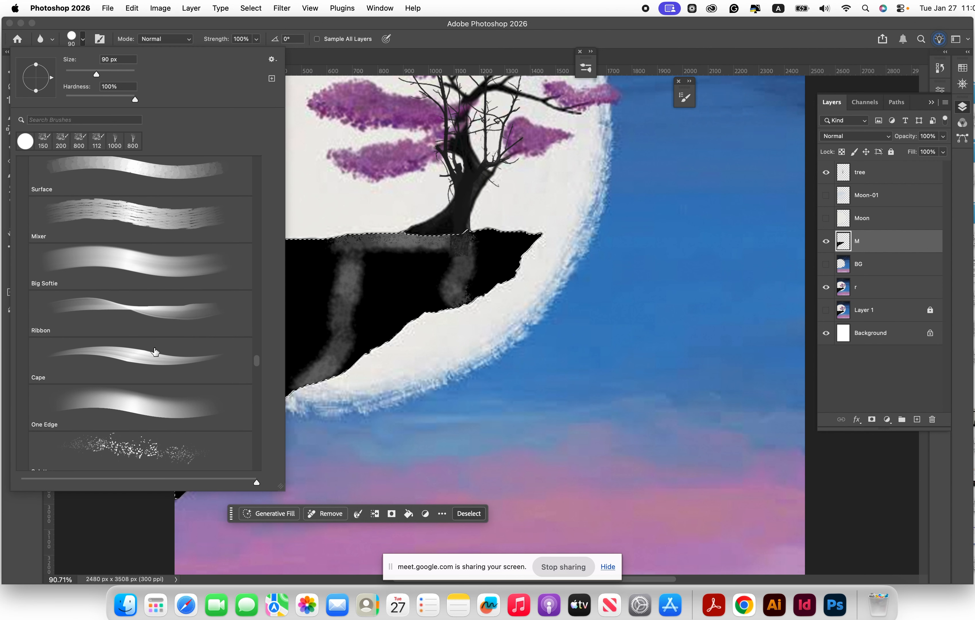
pyautogui.scroll(-6, 155, 351)
pyautogui.scroll(-10, 154, 351)
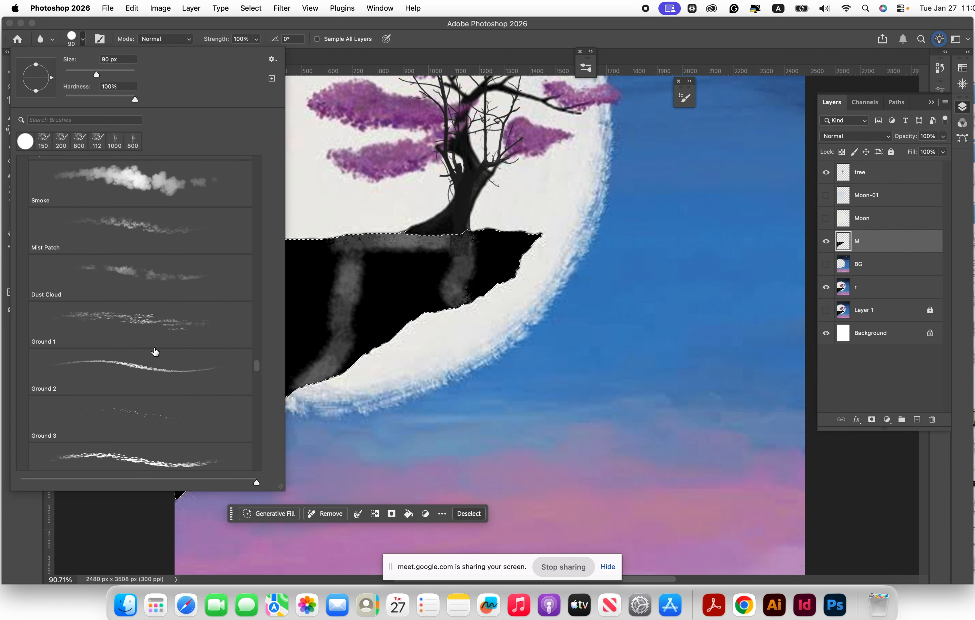
pyautogui.scroll(-1, 155, 351)
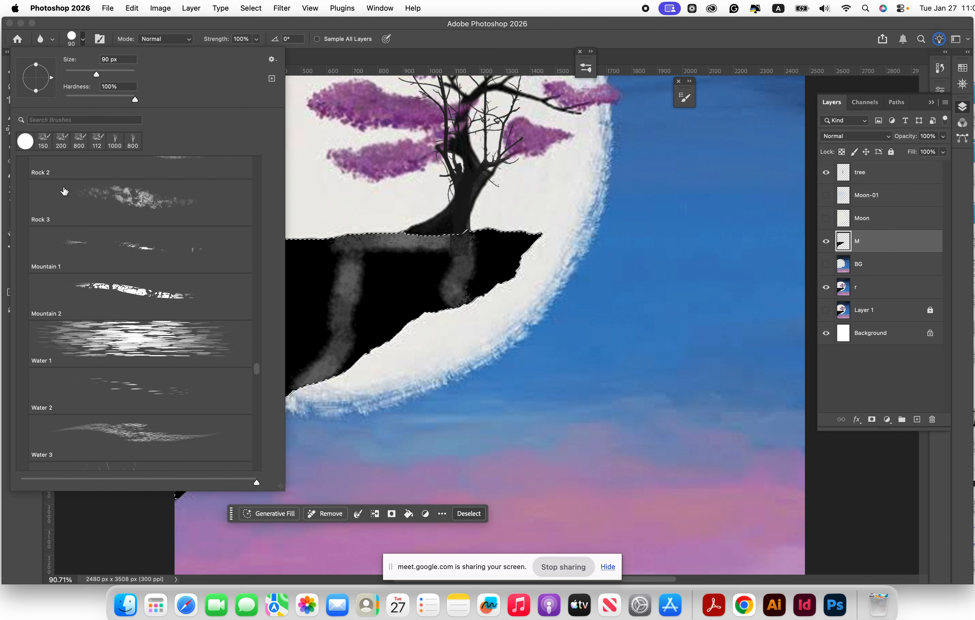
pyautogui.scroll(1, 69, 235)
pyautogui.scroll(1, 69, 235)
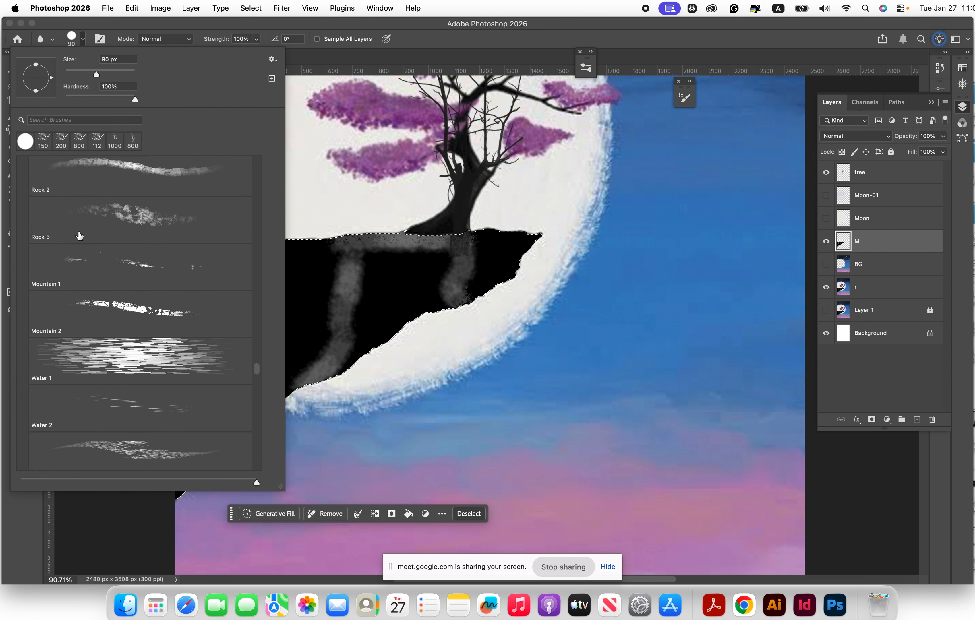
pyautogui.scroll(-4, 103, 266)
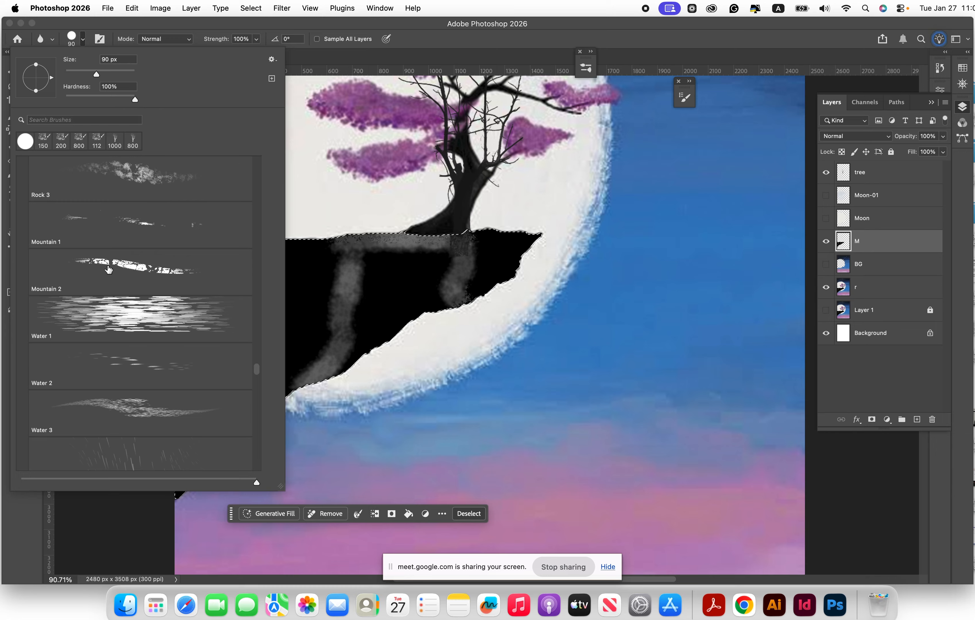
pyautogui.click(106, 265)
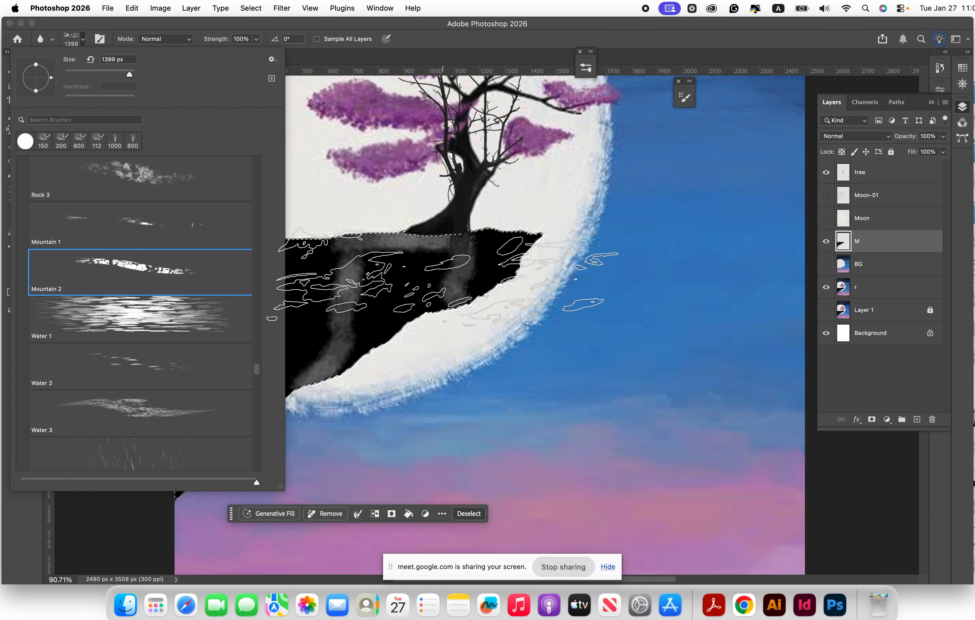
# Step: Reduce the Mountain 2 tip of the Blur tool to 600 px
pyautogui.click(410, 276)
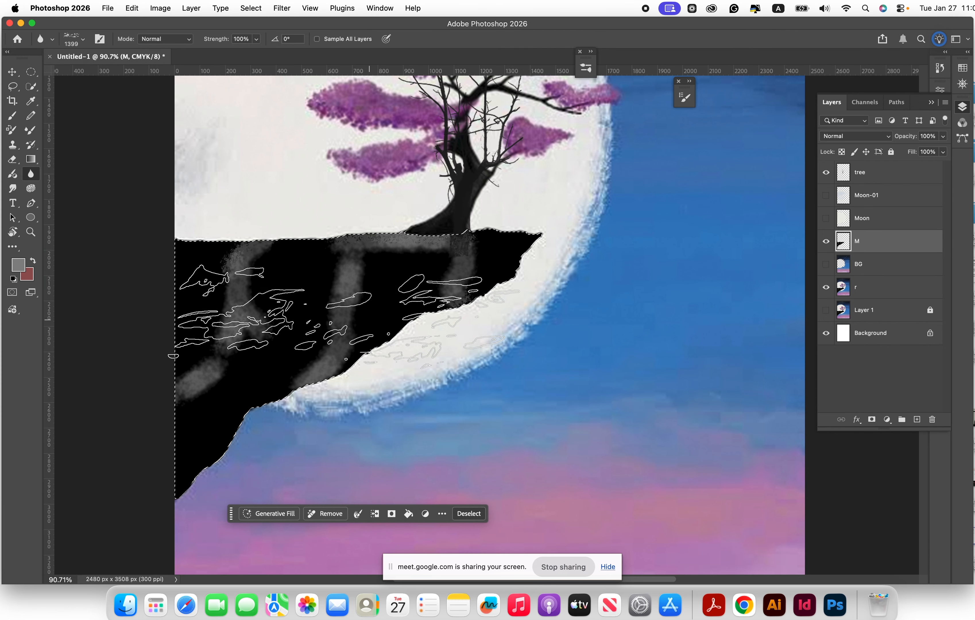
pyautogui.press('[')
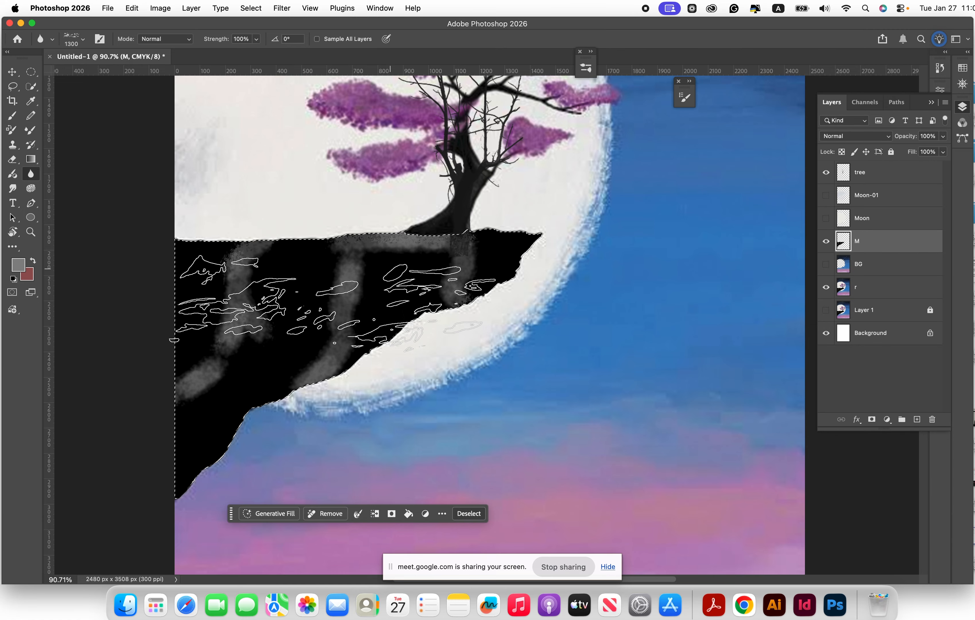
pyautogui.scroll(2, 334, 314)
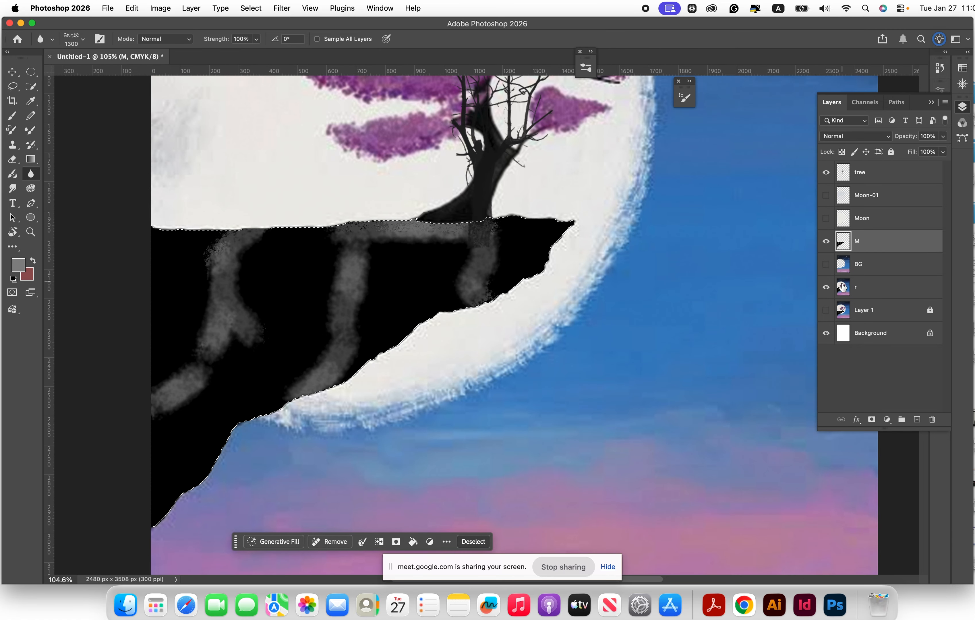
pyautogui.click(878, 290)
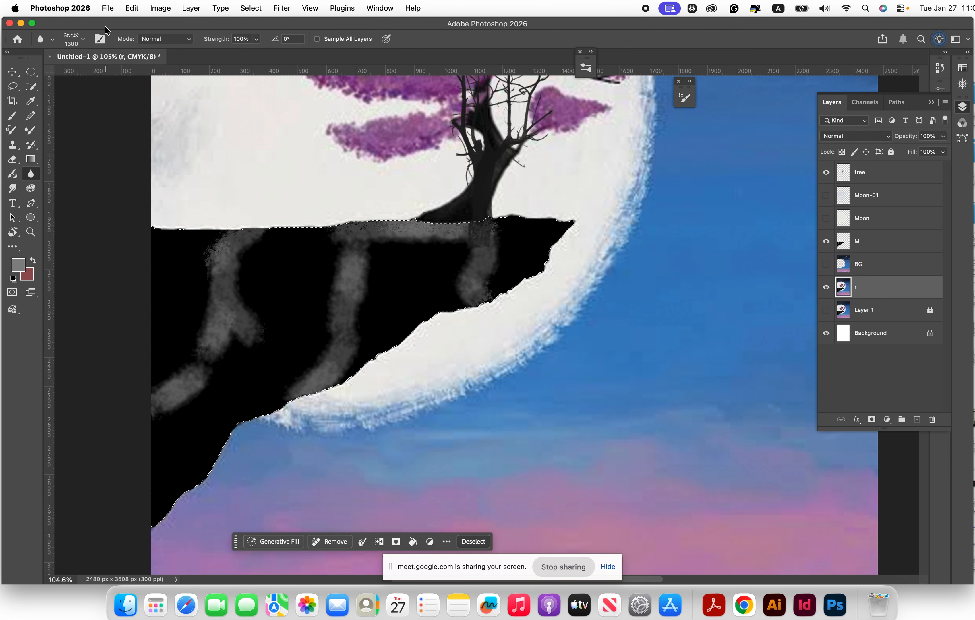
pyautogui.click(82, 41)
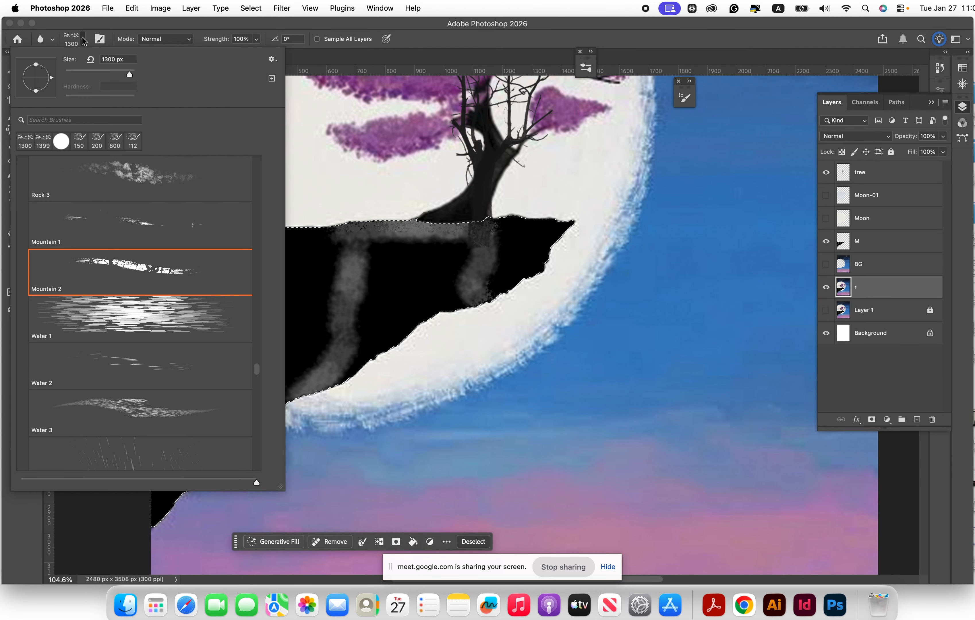
pyautogui.click(124, 72)
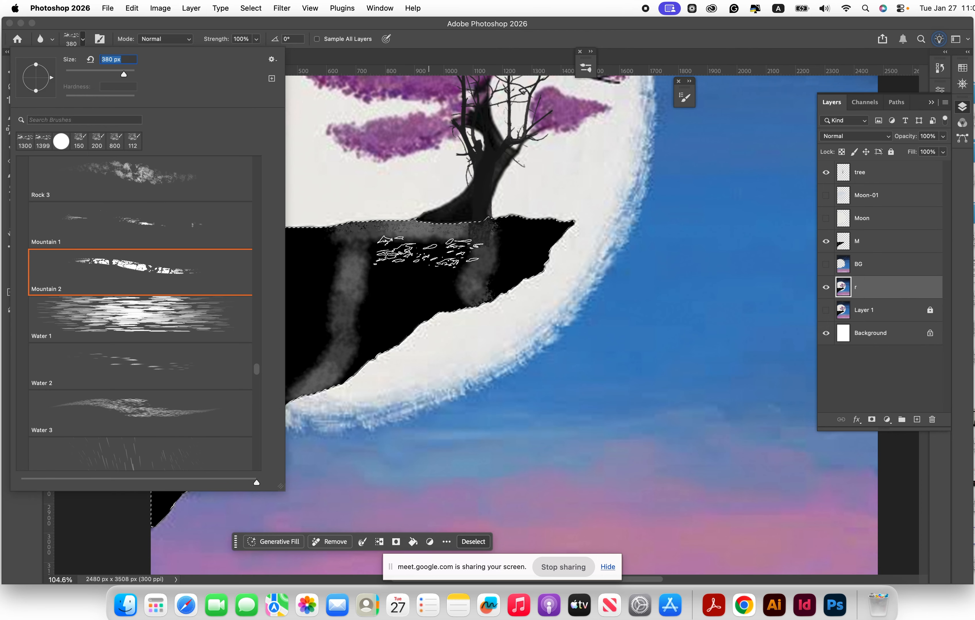
pyautogui.press('Return')
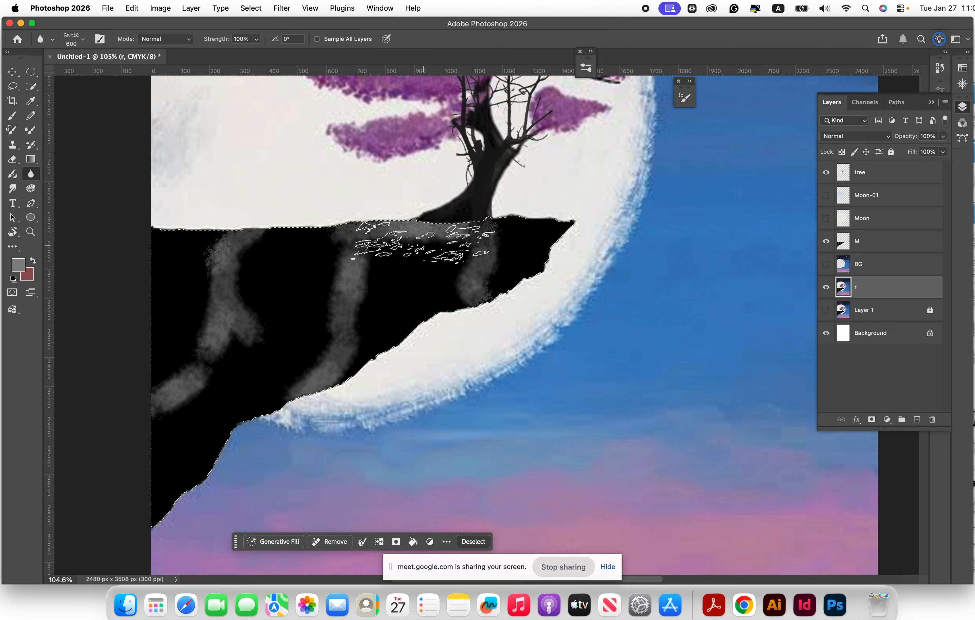
# Step: Set the foreground colour to white over a black background colour, and reselect the M layer
pyautogui.click(14, 279)
pyautogui.press('x')
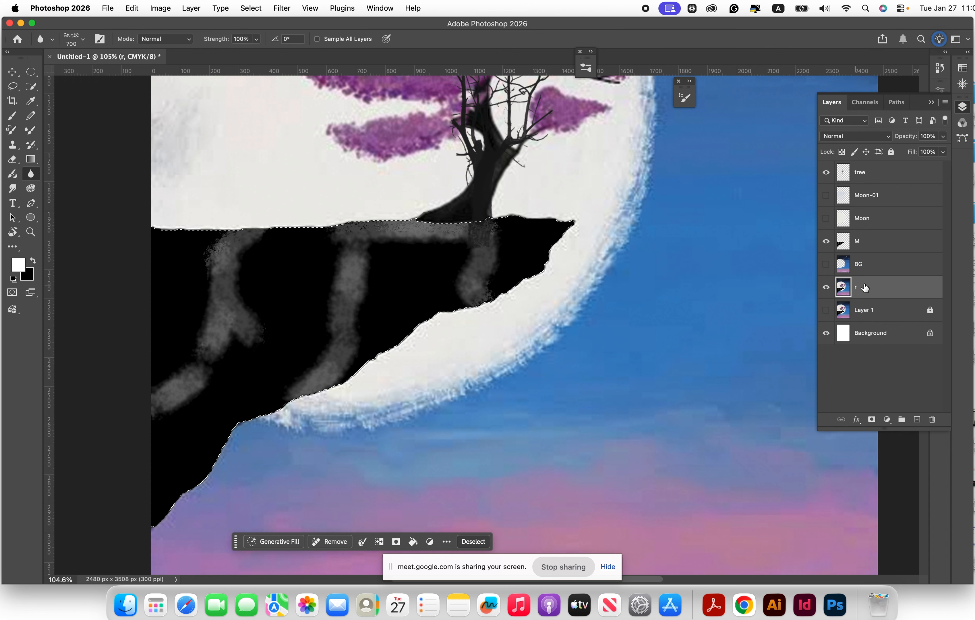
pyautogui.click(872, 244)
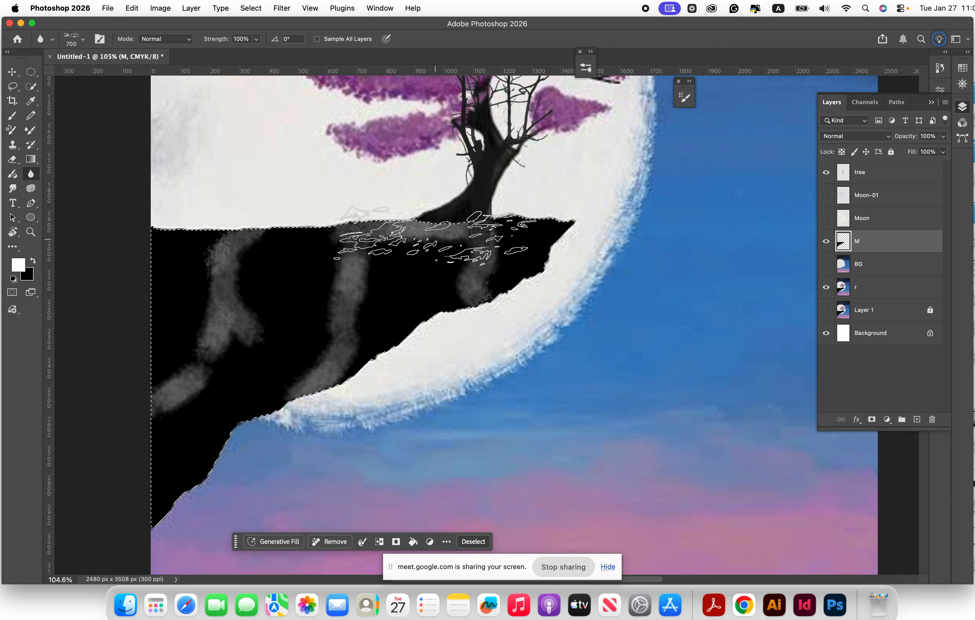
pyautogui.keyDown('shift'); pyautogui.click(441, 231); pyautogui.keyUp('shift')
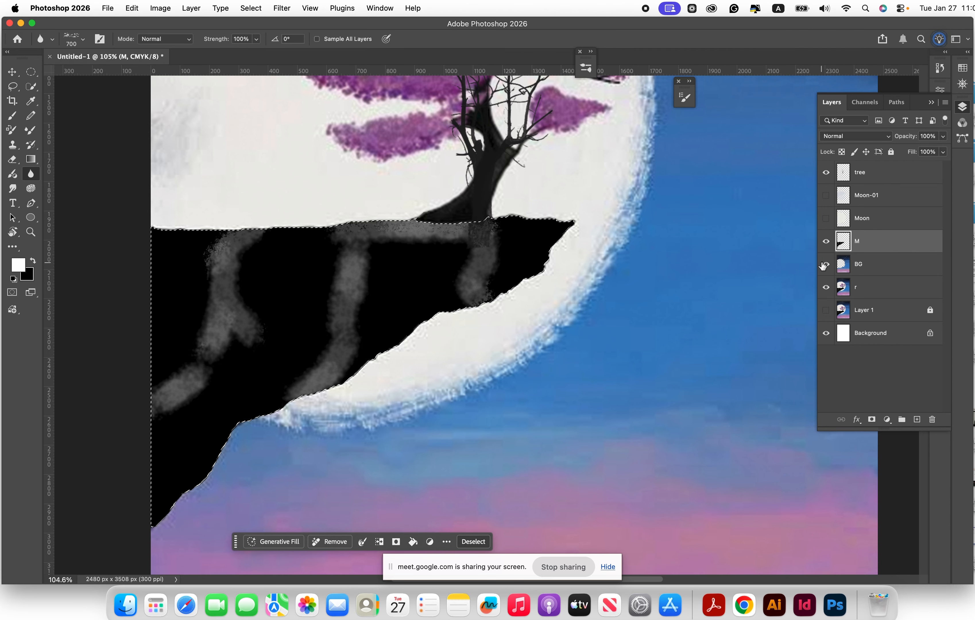
pyautogui.click(824, 265)
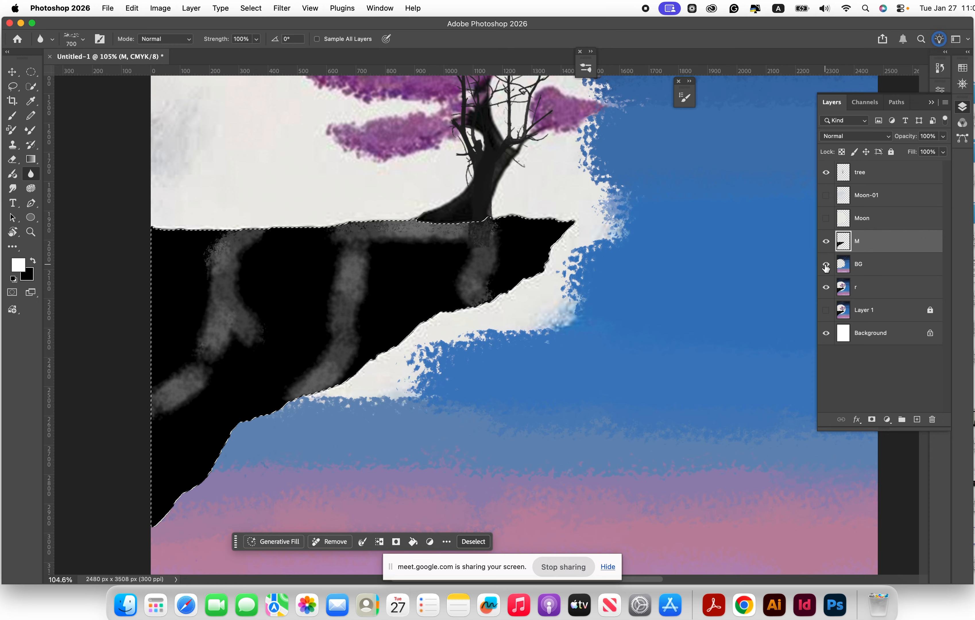
pyautogui.click(824, 265)
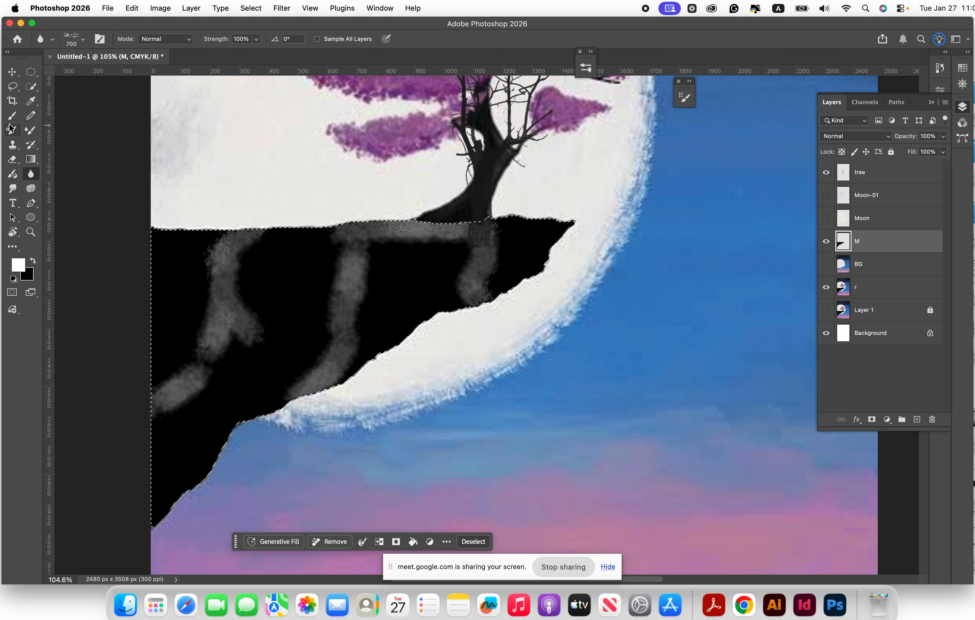
# Step: Switch to the Brush tool and reuse the recent 700 px Mountain 2 tip
pyautogui.click(12, 115)
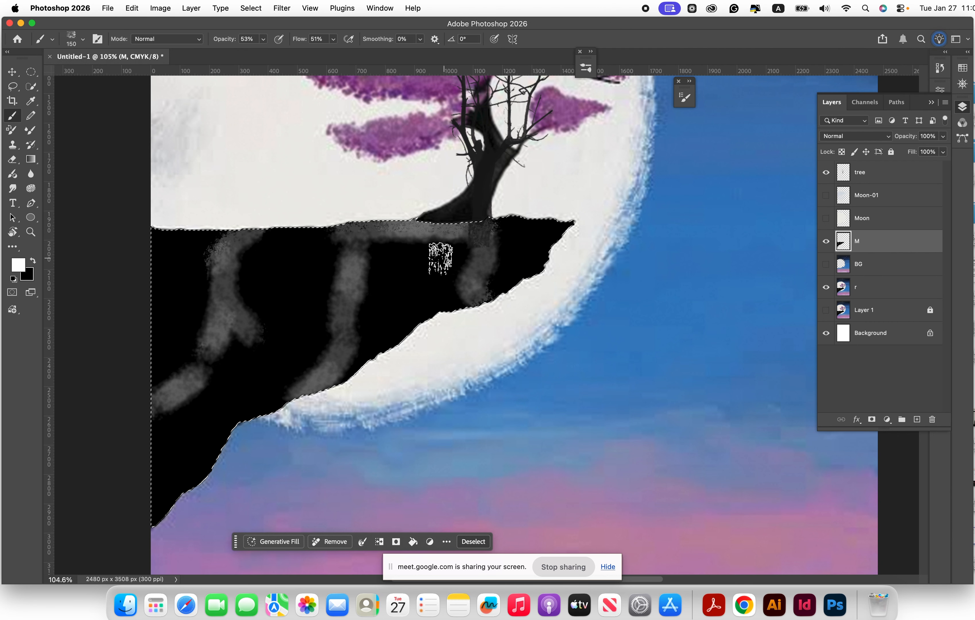
pyautogui.click(83, 39)
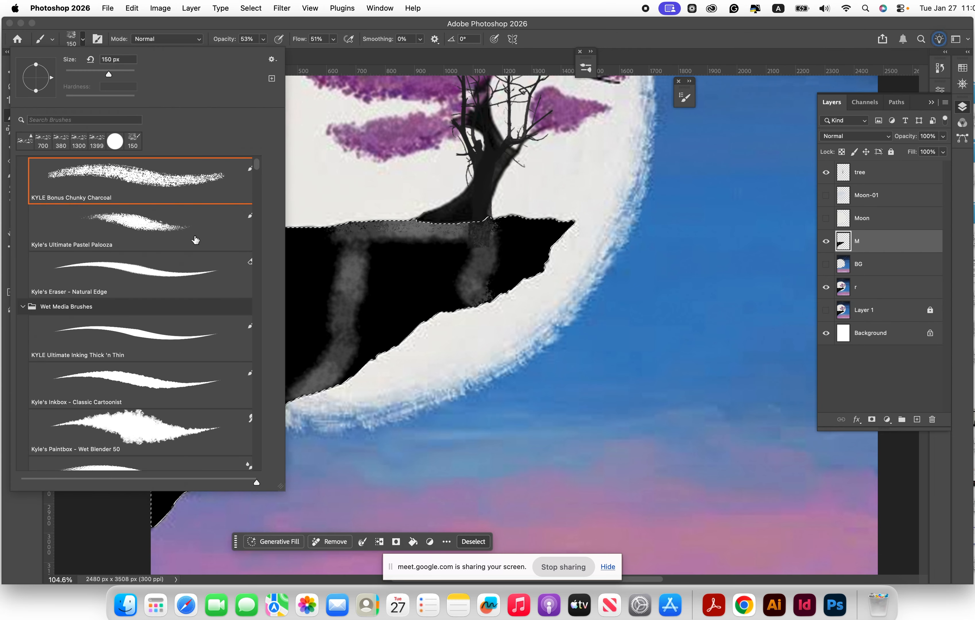
pyautogui.moveTo(257, 169); pyautogui.dragTo(258, 166)
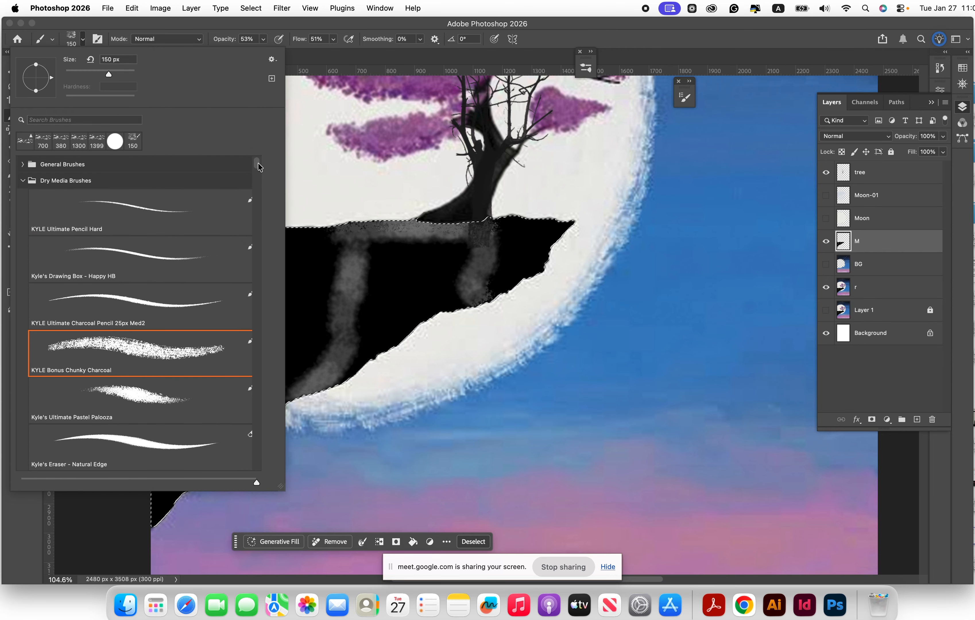
pyautogui.click(39, 143)
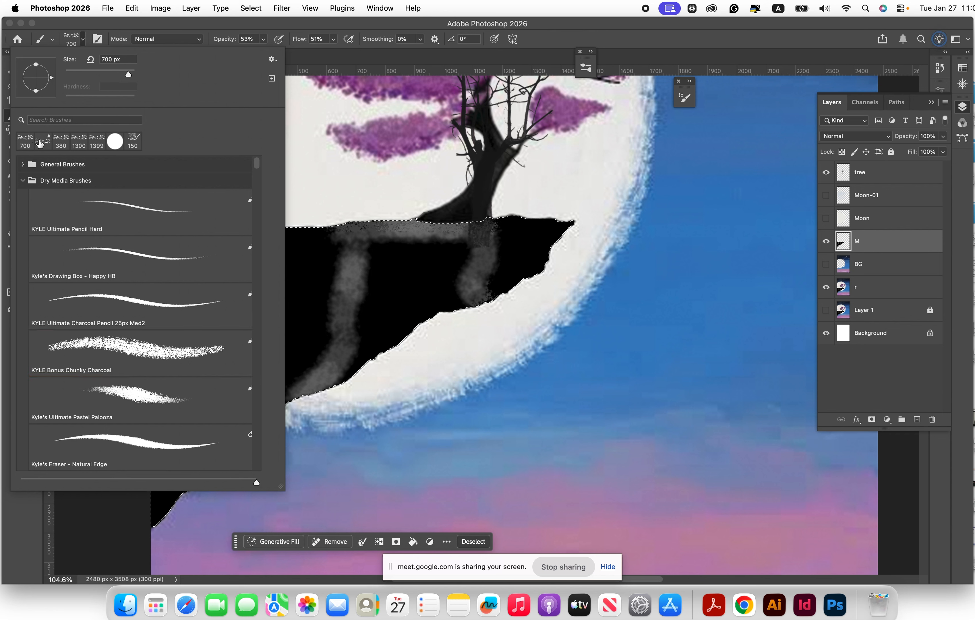
pyautogui.click(25, 143)
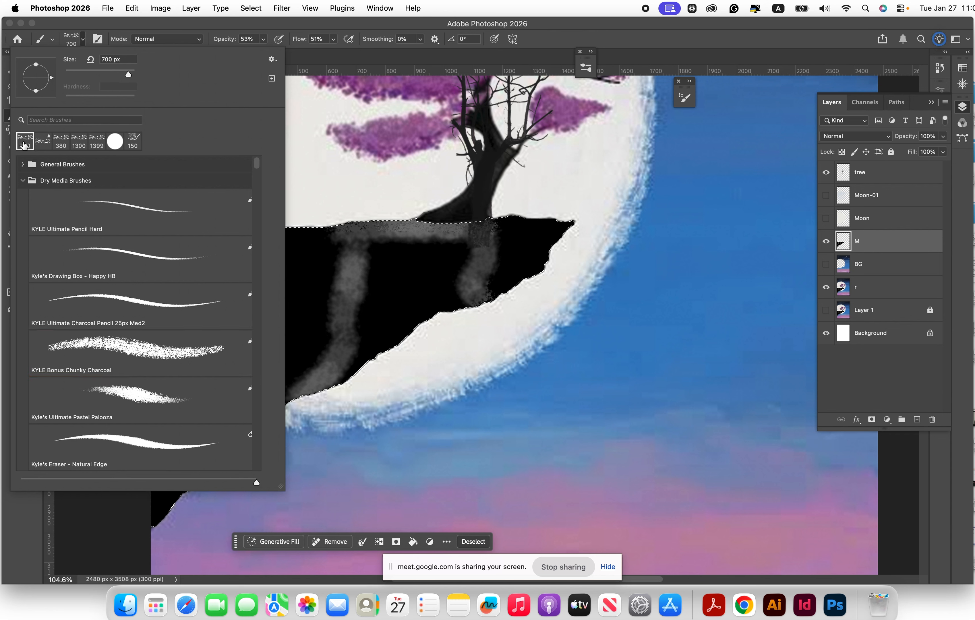
# Step: Look through the sampled, bristle and sponge presets near the end of the brush list
pyautogui.moveTo(257, 163); pyautogui.dragTo(258, 446)
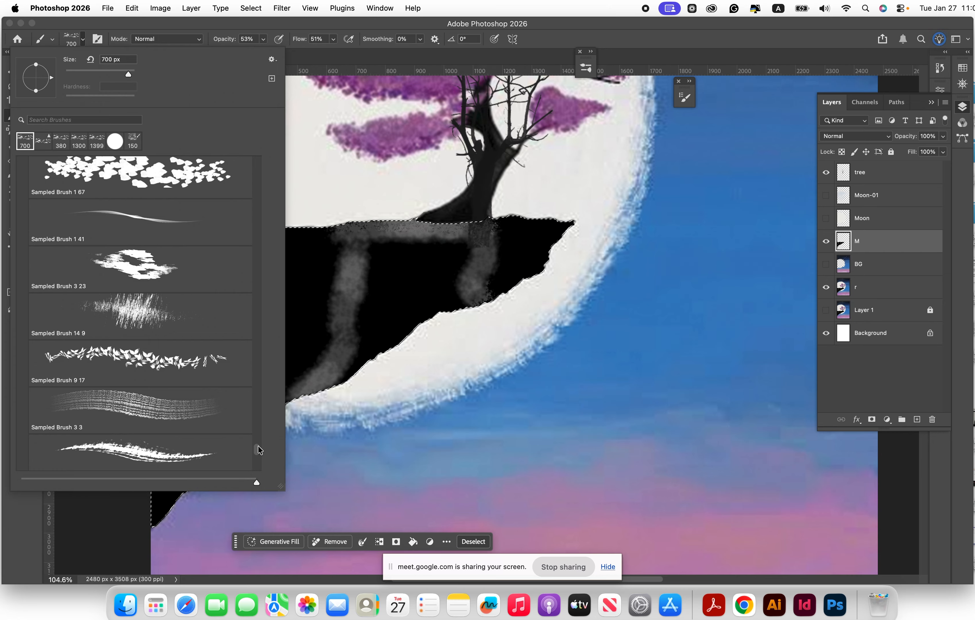
pyautogui.scroll(-1, 169, 385)
pyautogui.scroll(-3, 129, 303)
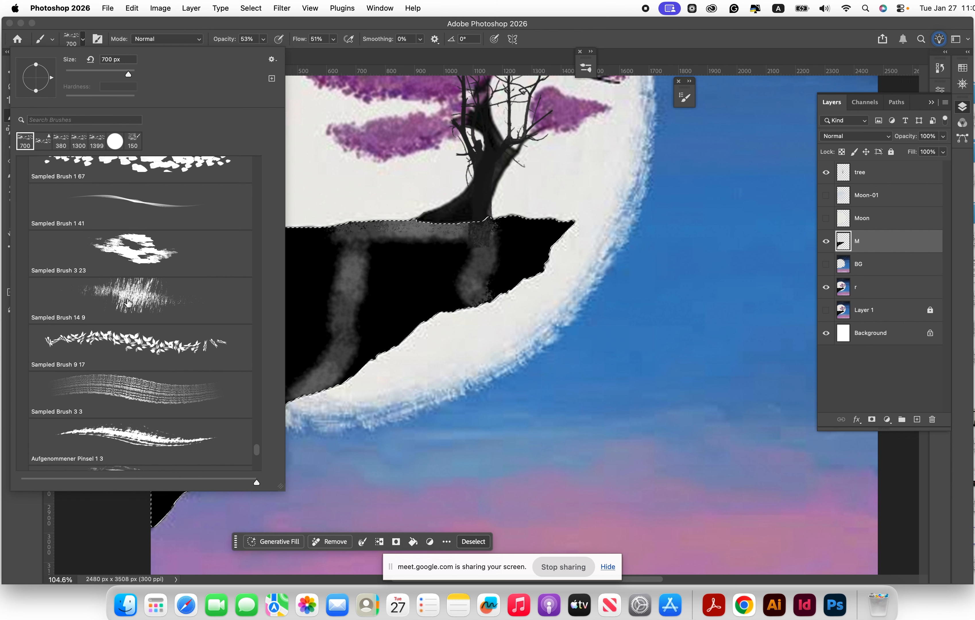
pyautogui.scroll(-5, 137, 374)
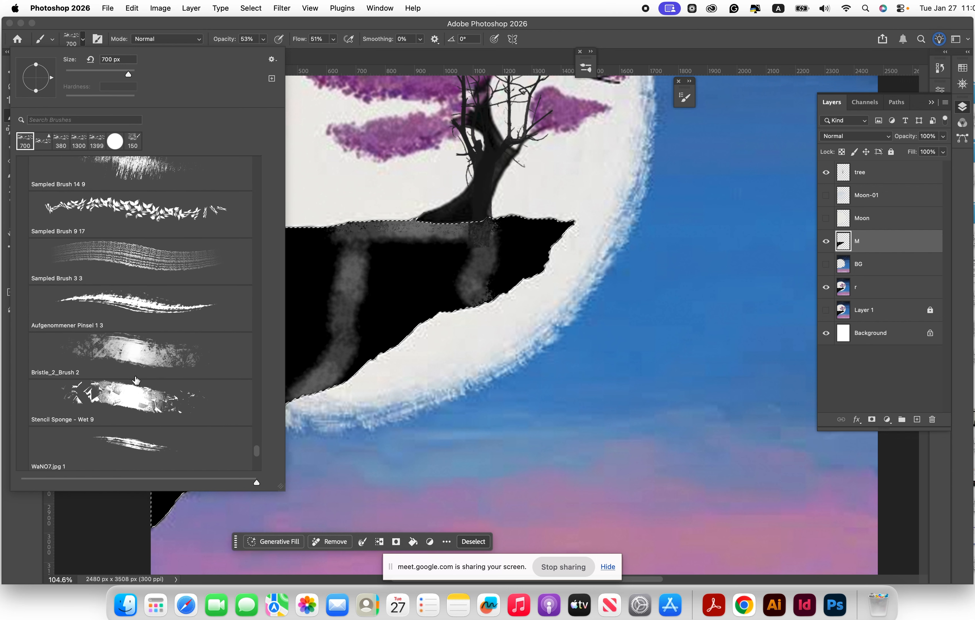
pyautogui.scroll(-1, 137, 380)
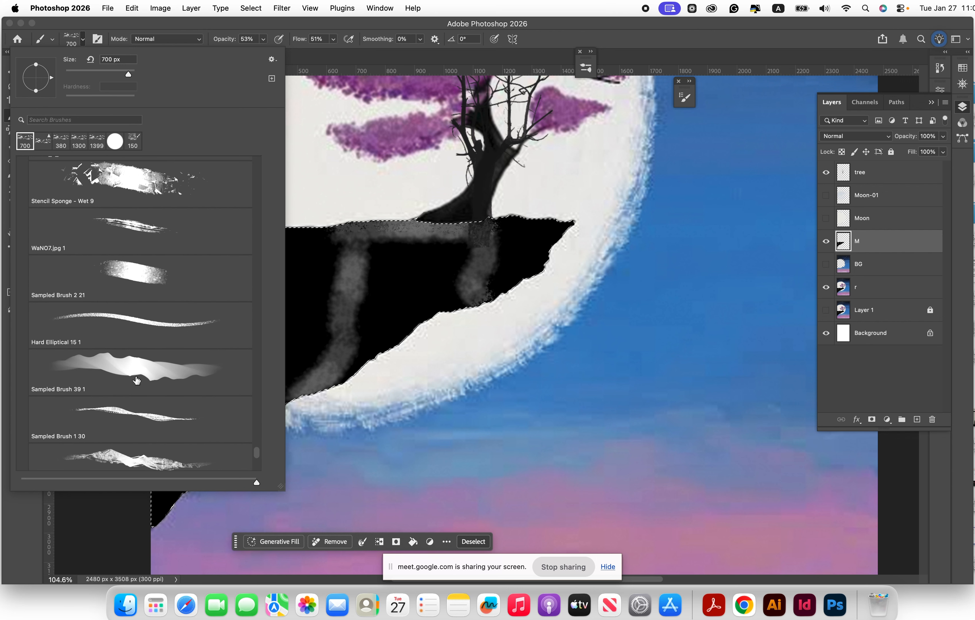
pyautogui.doubleClick(134, 358)
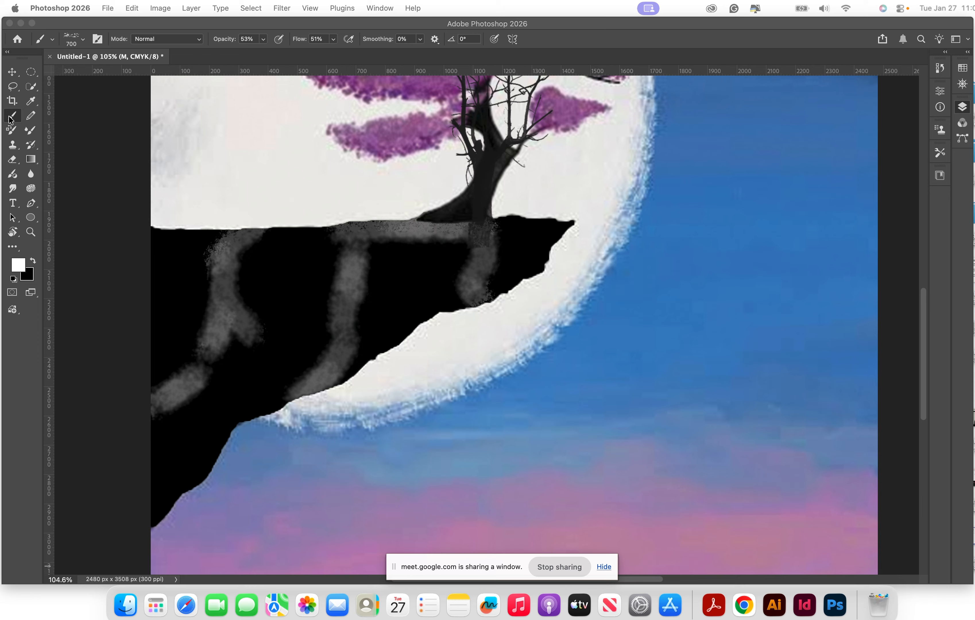
# Step: Load the M layer's cliff shape as a selection and paint white Mountain 2 texture across it at 700 px
pyautogui.press('F7')
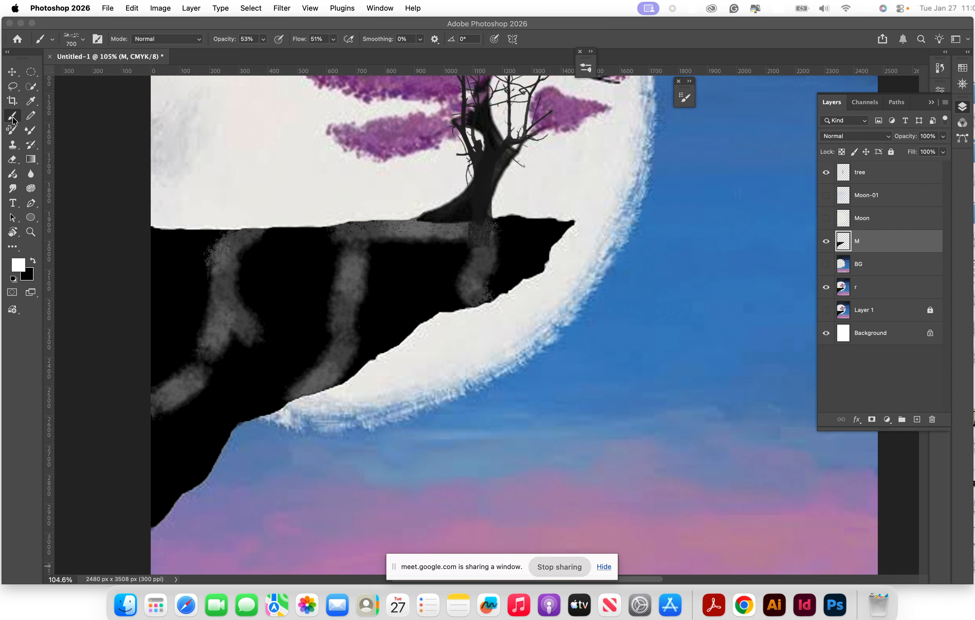
pyautogui.keyDown('super'); pyautogui.click(842, 241); pyautogui.keyUp('super')
pyautogui.moveTo(374, 269)
pyautogui.mouseDown()
pyautogui.moveTo(424, 261)
pyautogui.moveTo(369, 268)
pyautogui.moveTo(335, 307)
pyautogui.moveTo(332, 257)
pyautogui.moveTo(298, 283)
pyautogui.moveTo(312, 289)
pyautogui.moveTo(321, 268)
pyautogui.moveTo(307, 300)
pyautogui.moveTo(366, 301)
pyautogui.moveTo(479, 254)
pyautogui.mouseUp()
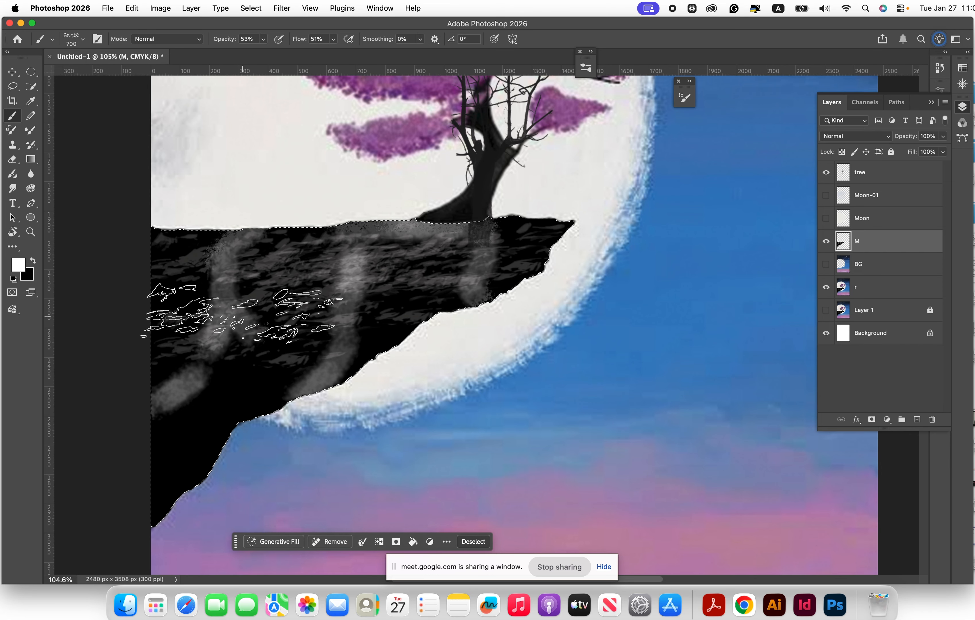
# Step: Undo the 700 px Mountain 2 strokes painted across the cliff
pyautogui.press('super+z')
pyautogui.press('super+z')
pyautogui.press('super+z')
pyautogui.press('super+z')
pyautogui.press('super+z')
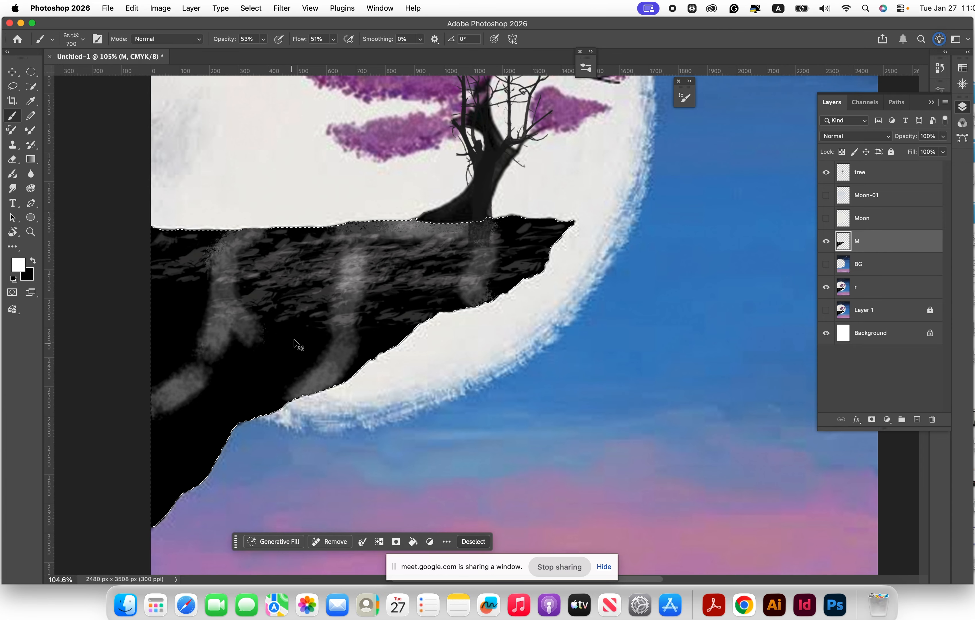
pyautogui.press('super+z')
pyautogui.press('super+z')
pyautogui.press('super+z')
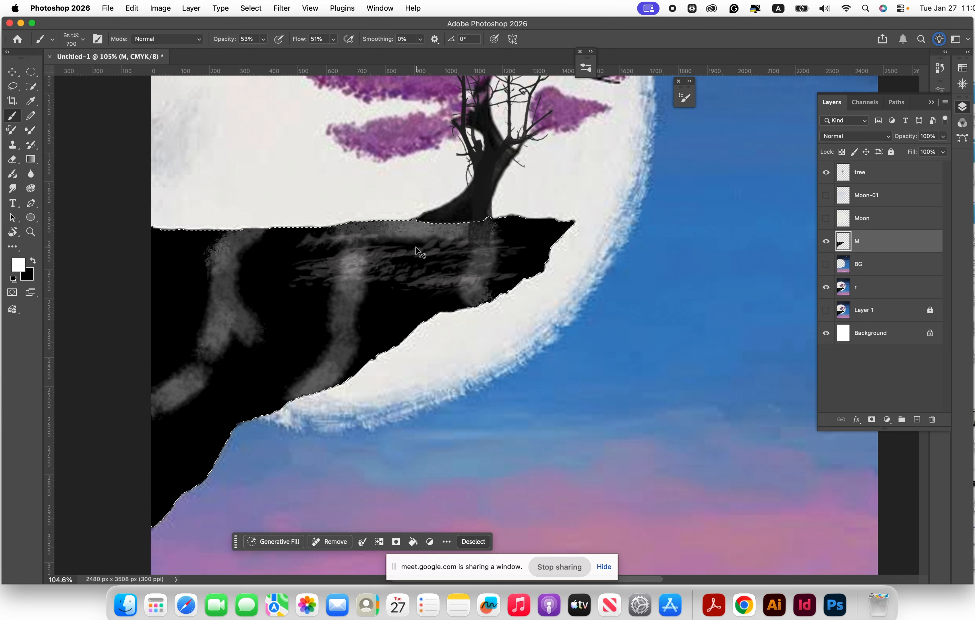
pyautogui.press('super+z')
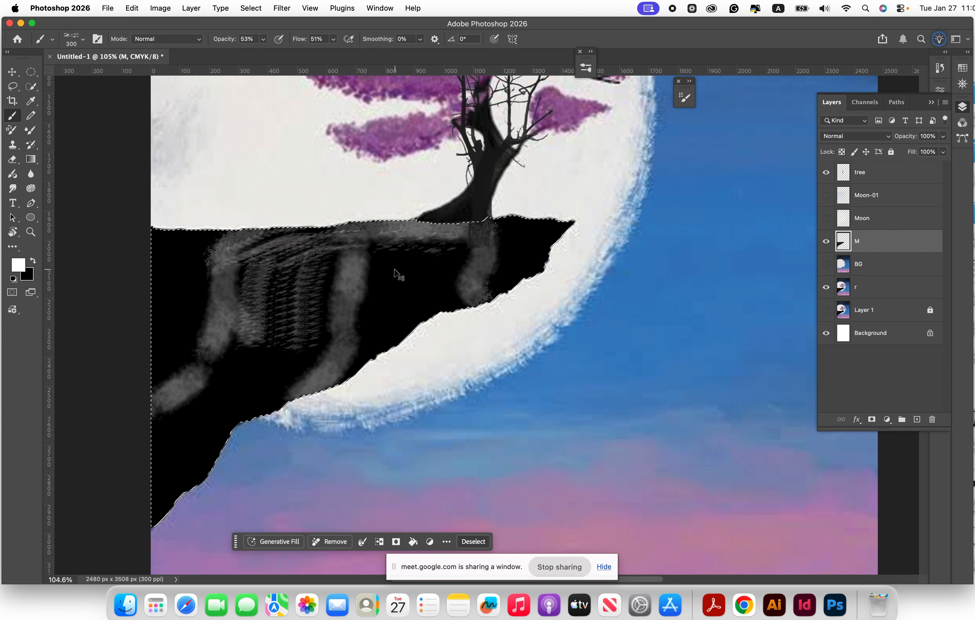
# Step: Undo the 300 px trial strokes, cover the cliff with Mountain 2 texture at 900 px, and clear the selection
pyautogui.press('super+z')
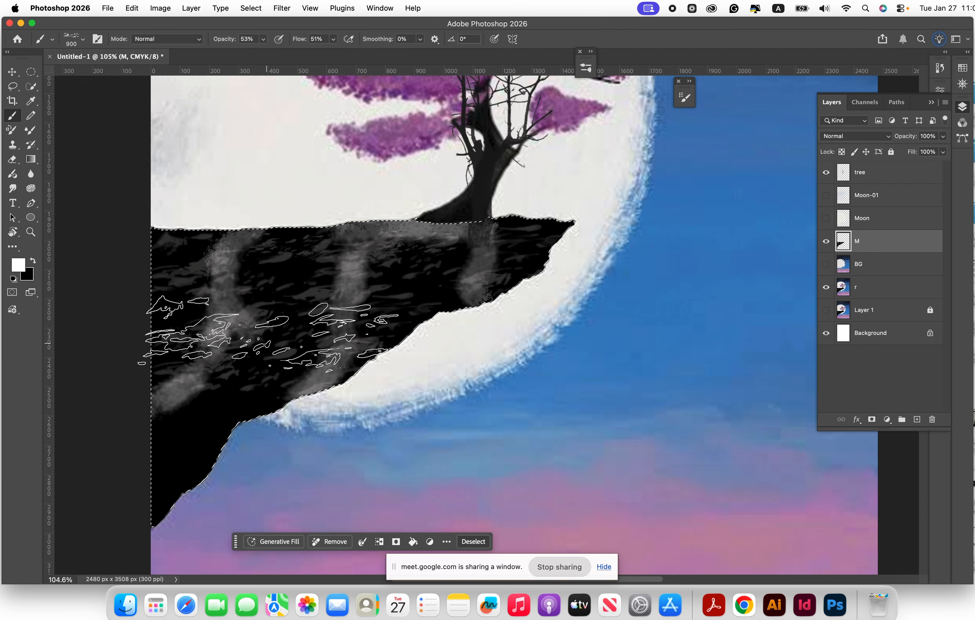
pyautogui.scroll(5, 270, 327)
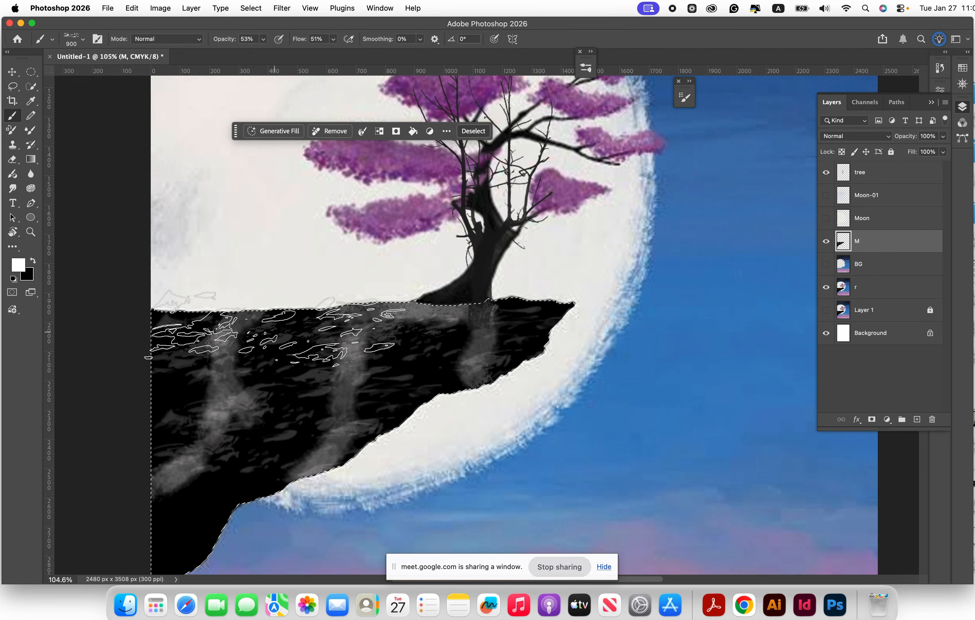
pyautogui.scroll(-1, 344, 392)
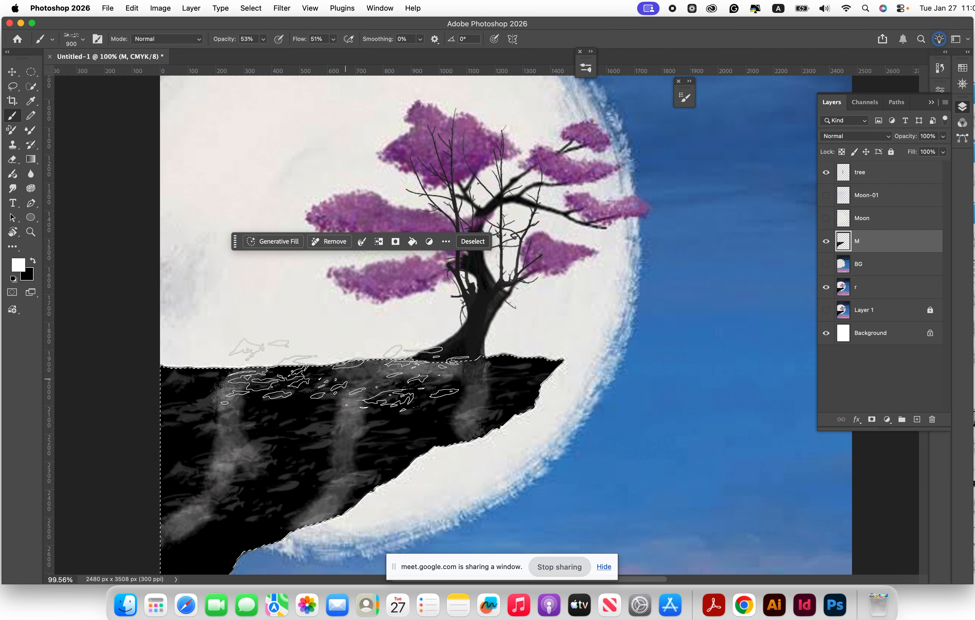
pyautogui.scroll(2, 361, 365)
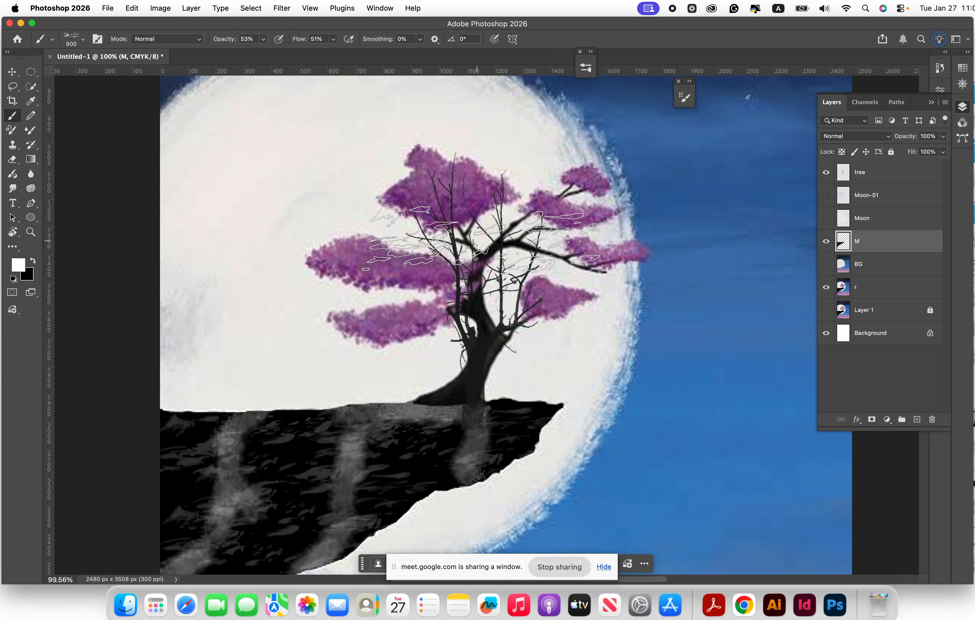
pyautogui.scroll(3, 562, 244)
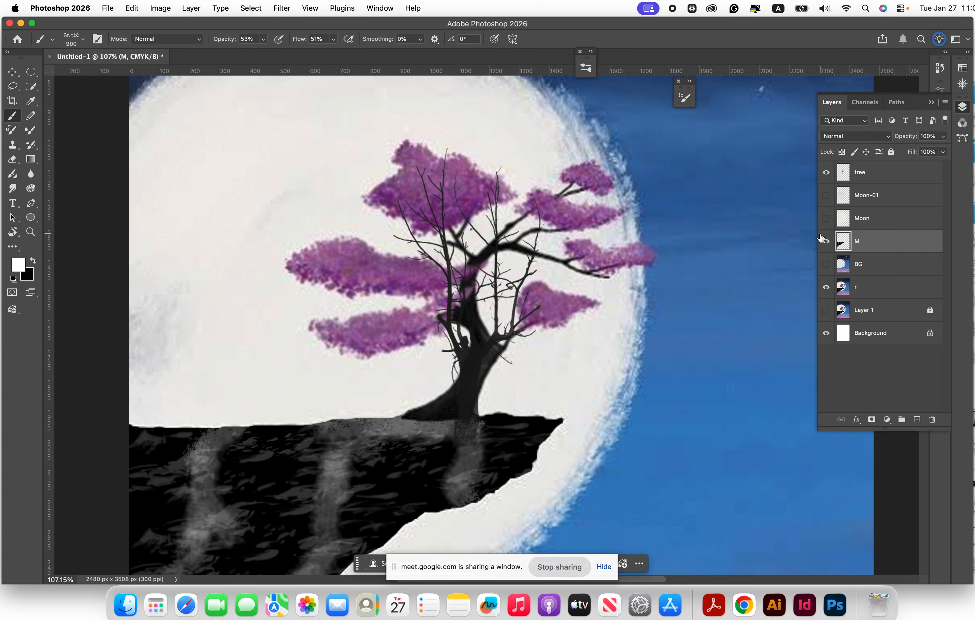
# Step: Show the Moon, Moon-01 and BG layers
pyautogui.click(826, 218)
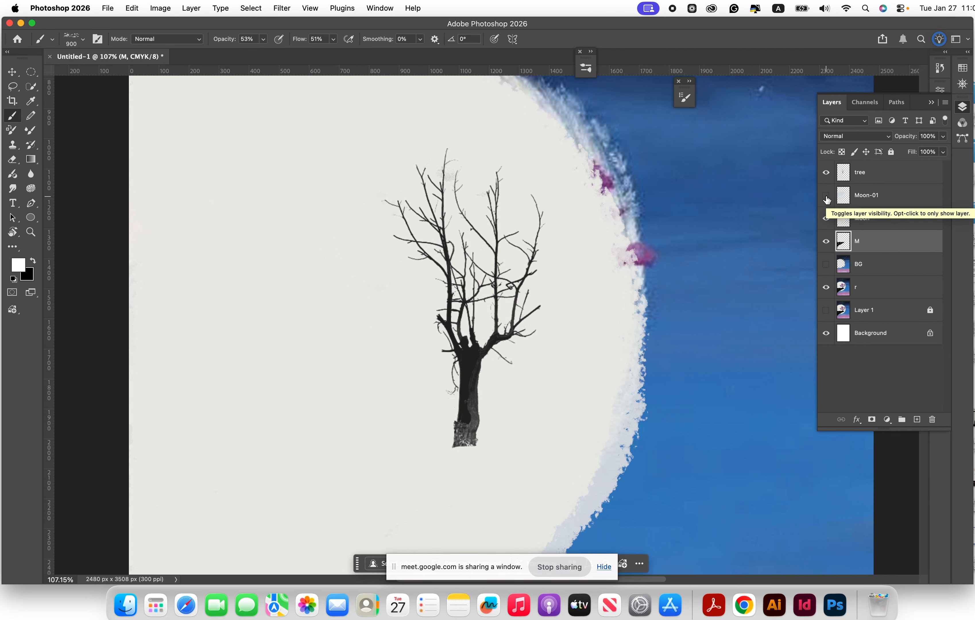
pyautogui.click(826, 195)
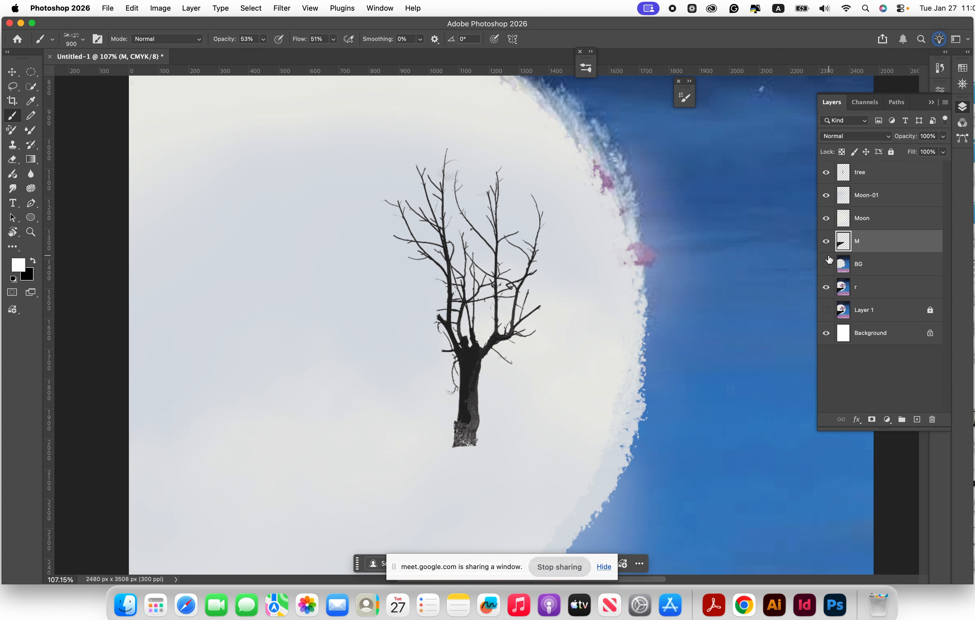
pyautogui.click(826, 264)
pyautogui.scroll(-2, 485, 299)
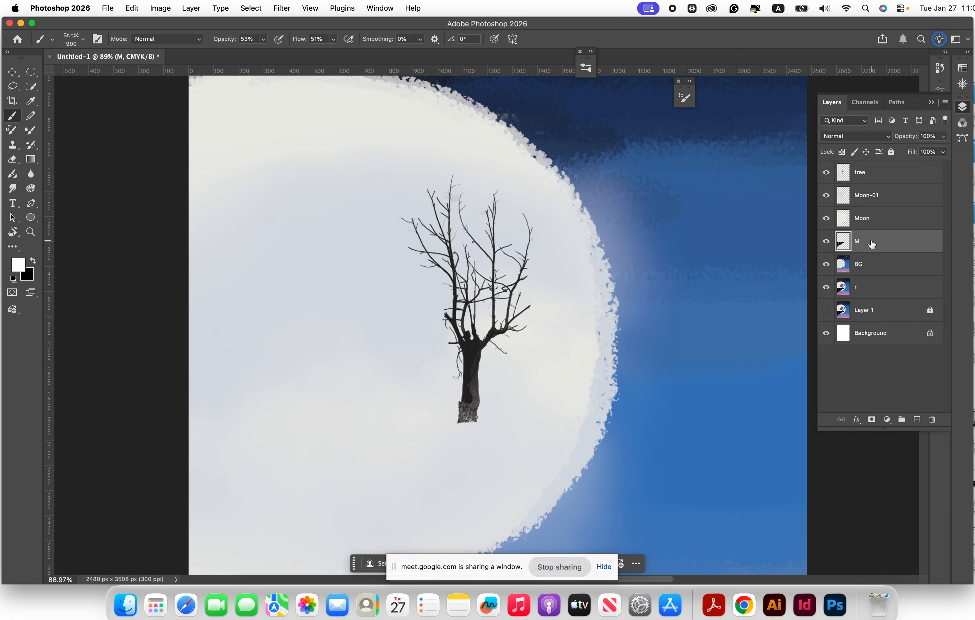
# Step: Move the M layer above Moon-01 and directly below the tree layer so the cliff sits in front of the moon
pyautogui.moveTo(871, 245); pyautogui.dragTo(871, 193)
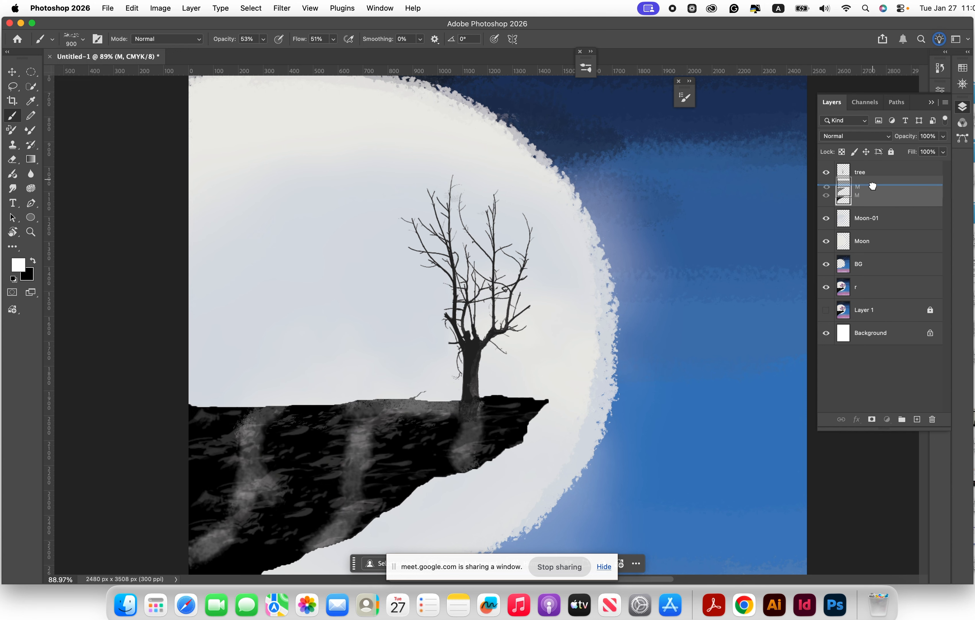
pyautogui.scroll(-10, 463, 352)
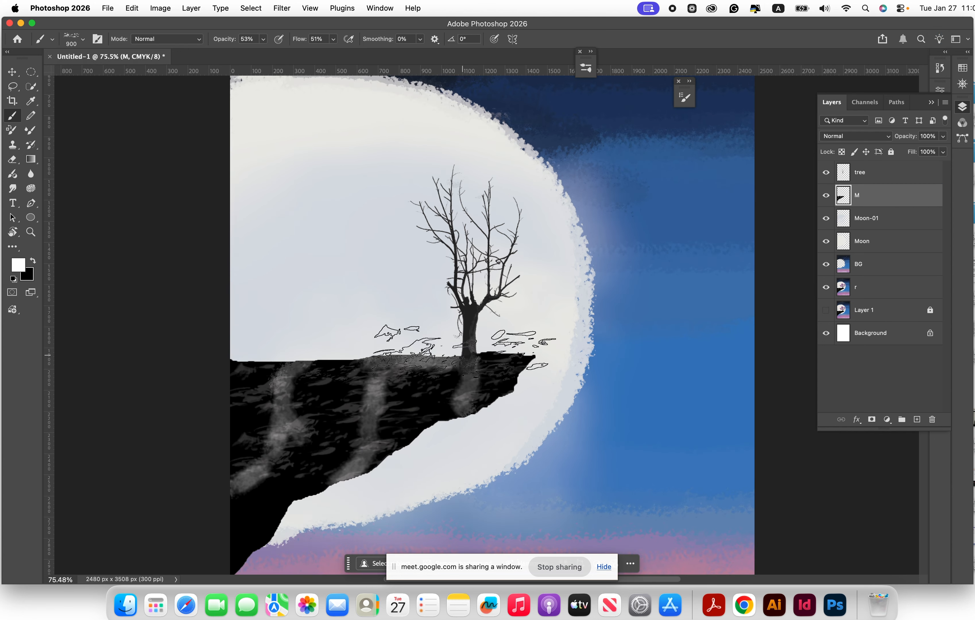
pyautogui.scroll(10, 467, 383)
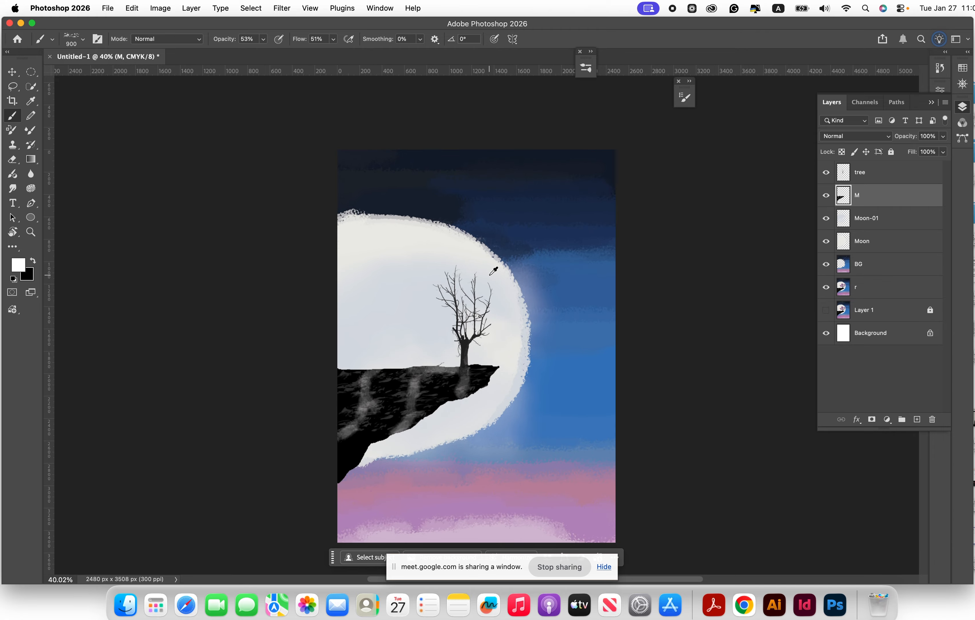
pyautogui.scroll(2, 489, 264)
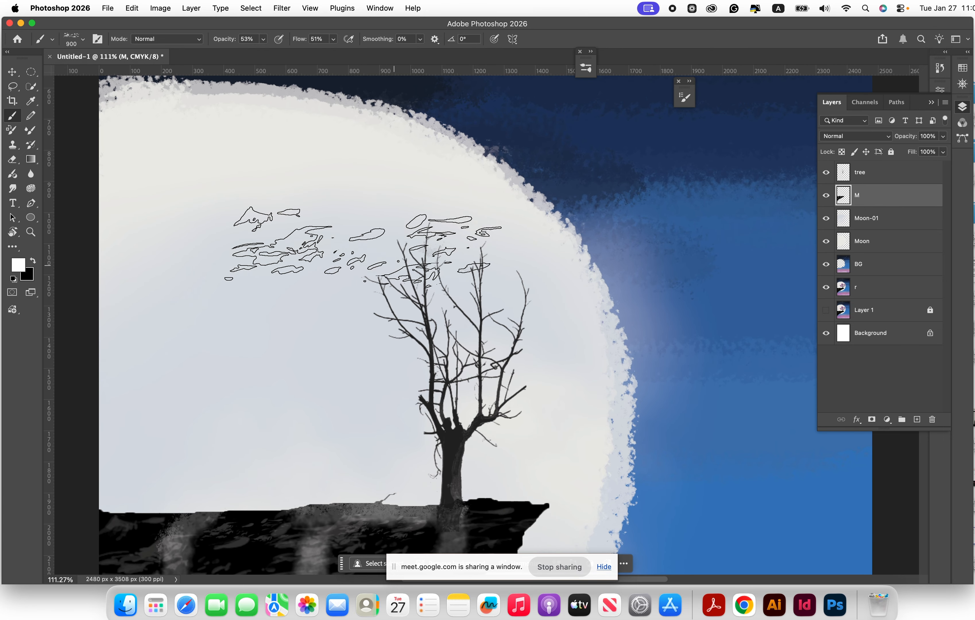
# Step: Browse the brush presets past the sampled texture brushes to look for another brush for the painting
pyautogui.click(83, 44)
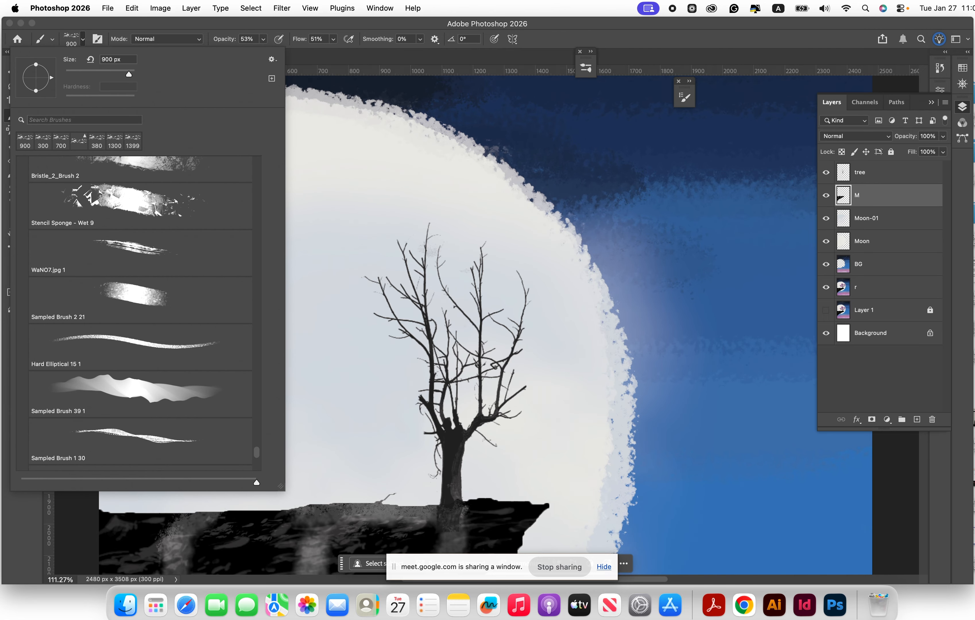
pyautogui.press('Escape')
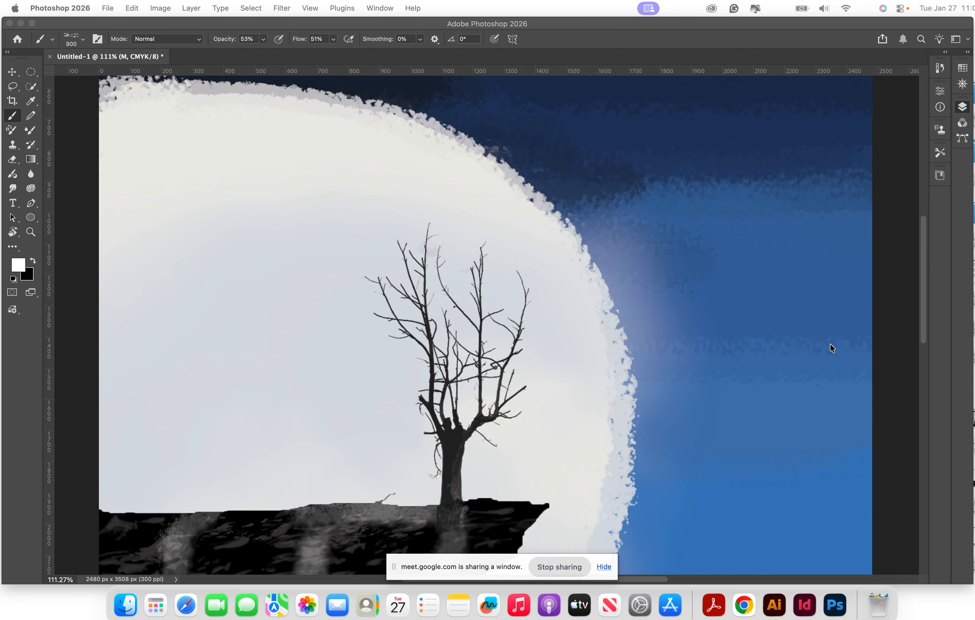
pyautogui.click(82, 42)
pyautogui.click(82, 42)
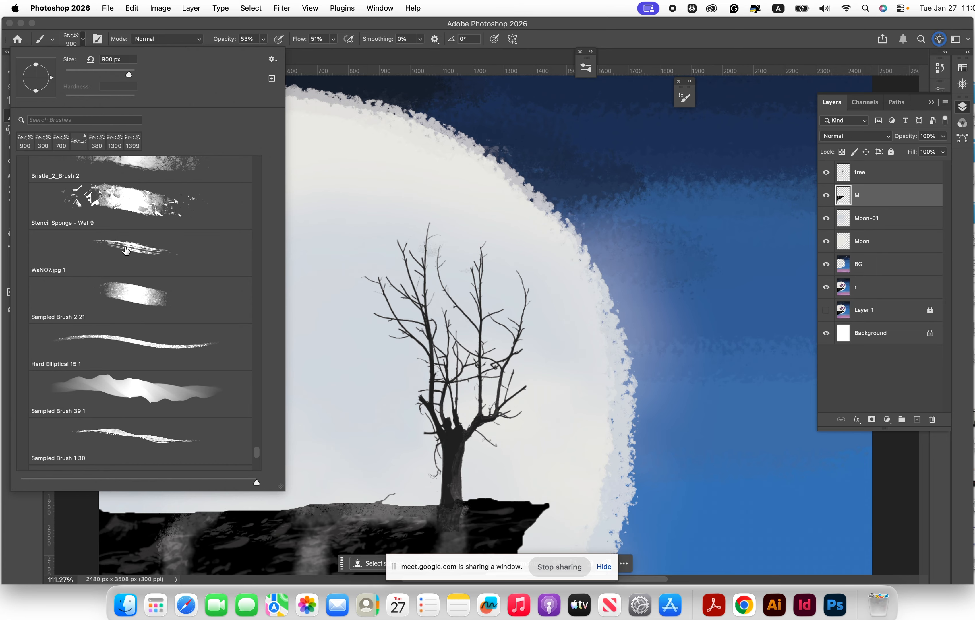
pyautogui.scroll(1, 131, 228)
pyautogui.scroll(-10, 135, 241)
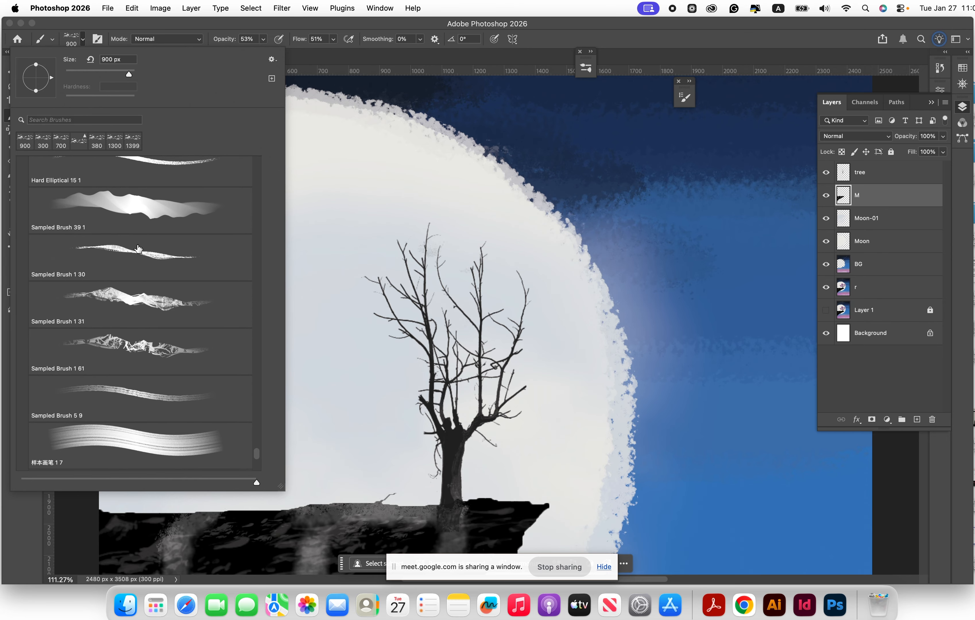
pyautogui.scroll(-10, 140, 251)
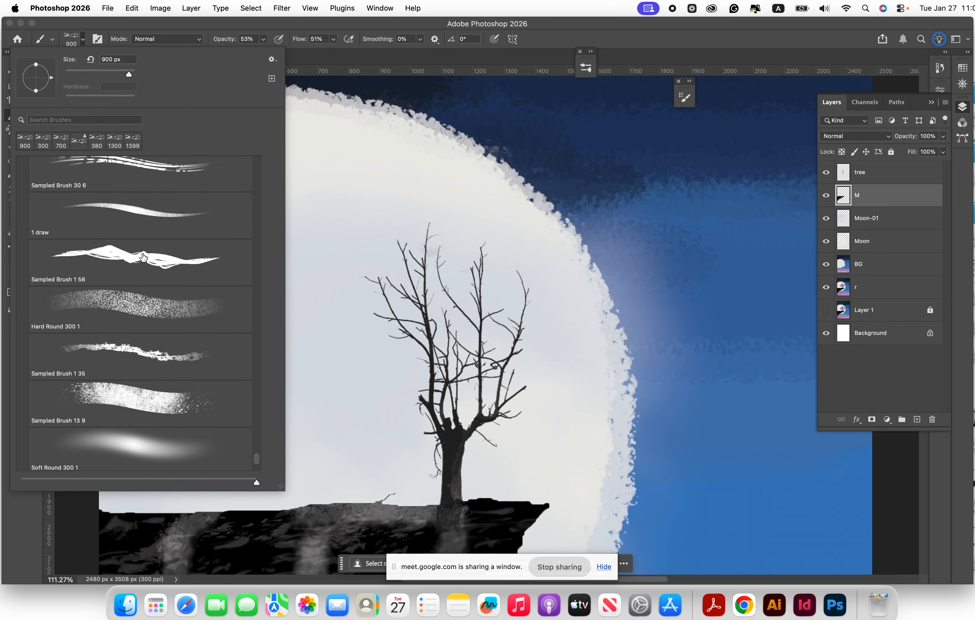
# Step: Look through the brush presets for a brush suited to painting tree foliage
pyautogui.scroll(-6, 152, 280)
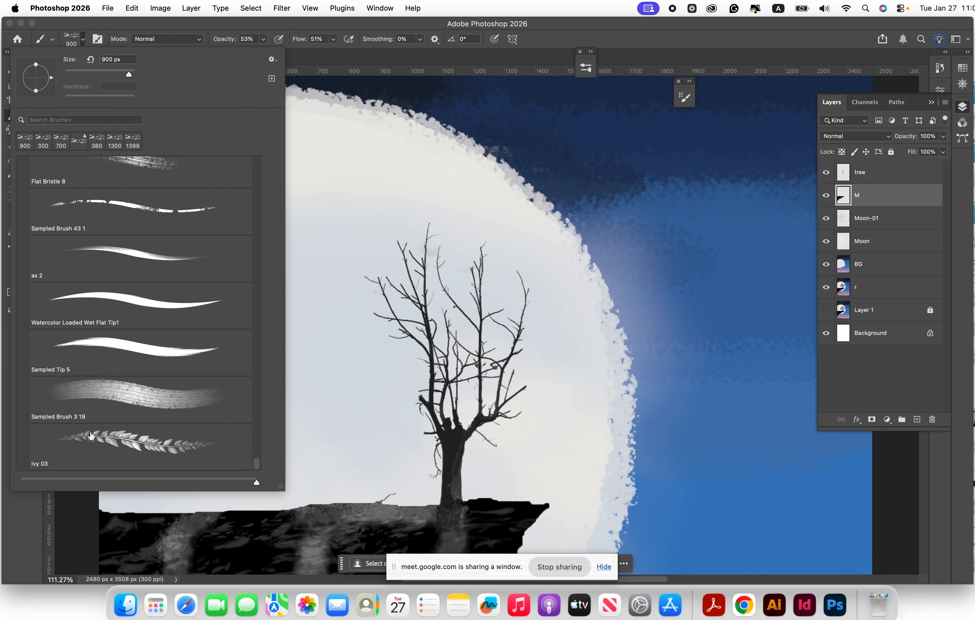
pyautogui.scroll(5, 123, 447)
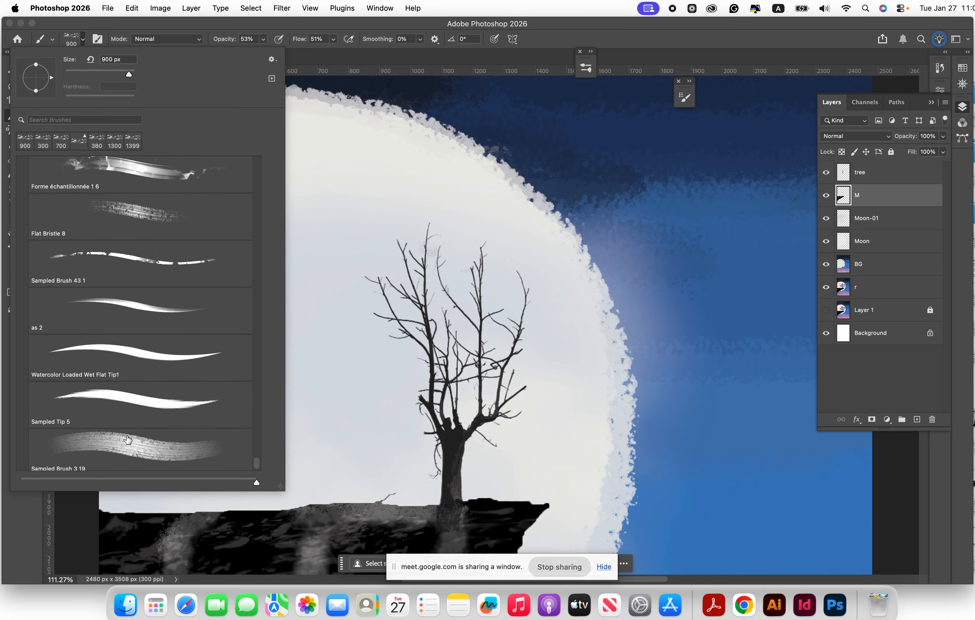
pyautogui.scroll(1, 134, 423)
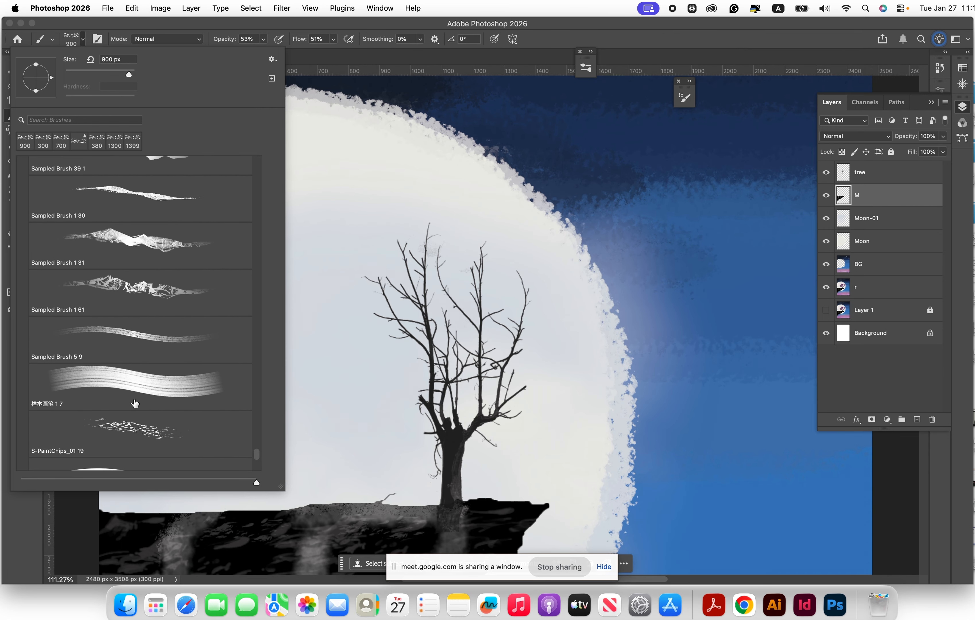
pyautogui.scroll(4, 135, 403)
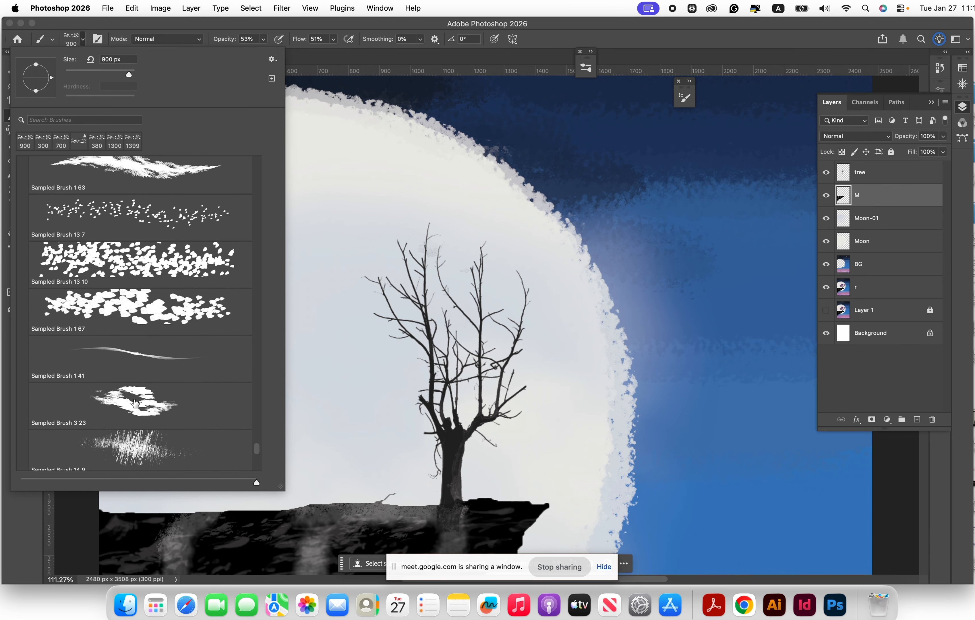
pyautogui.scroll(3, 135, 403)
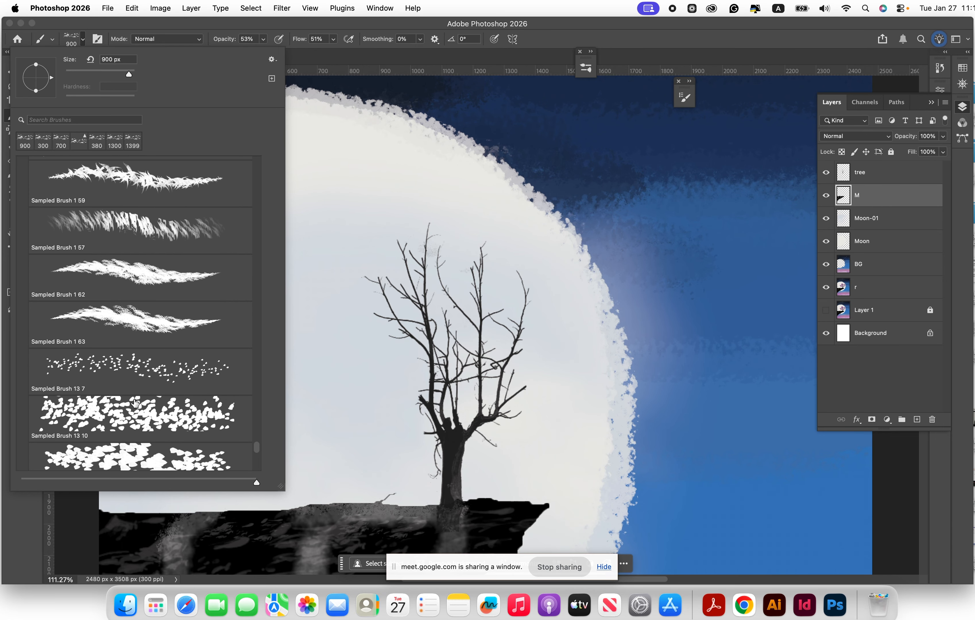
pyautogui.scroll(5, 135, 403)
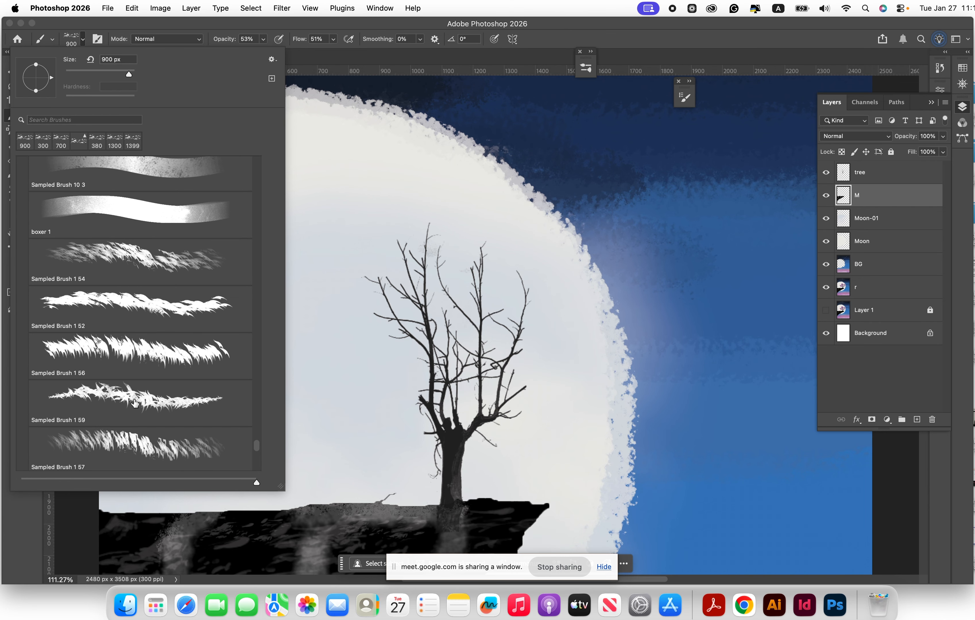
pyautogui.scroll(3, 135, 404)
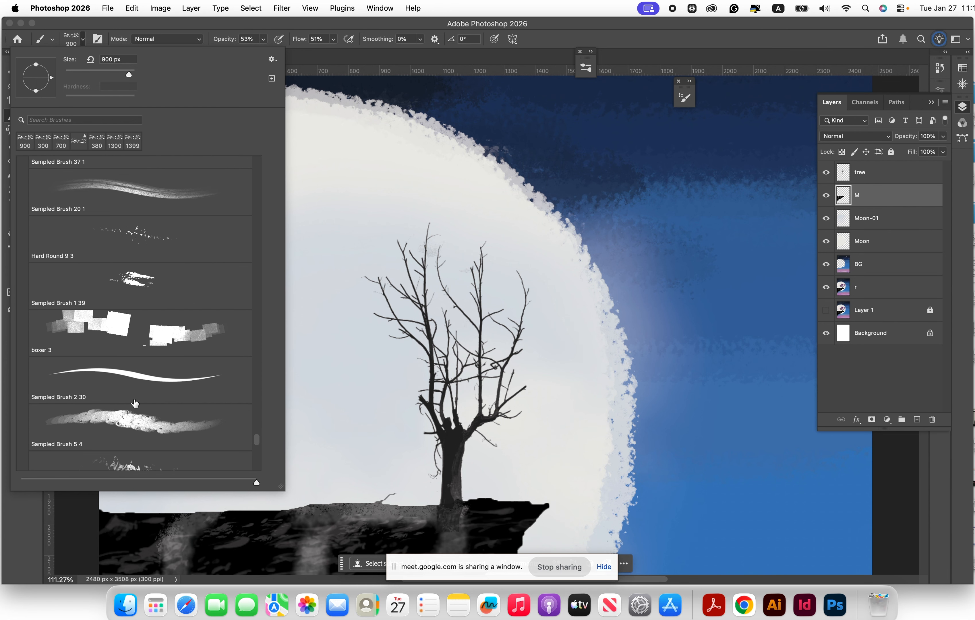
pyautogui.scroll(10, 135, 404)
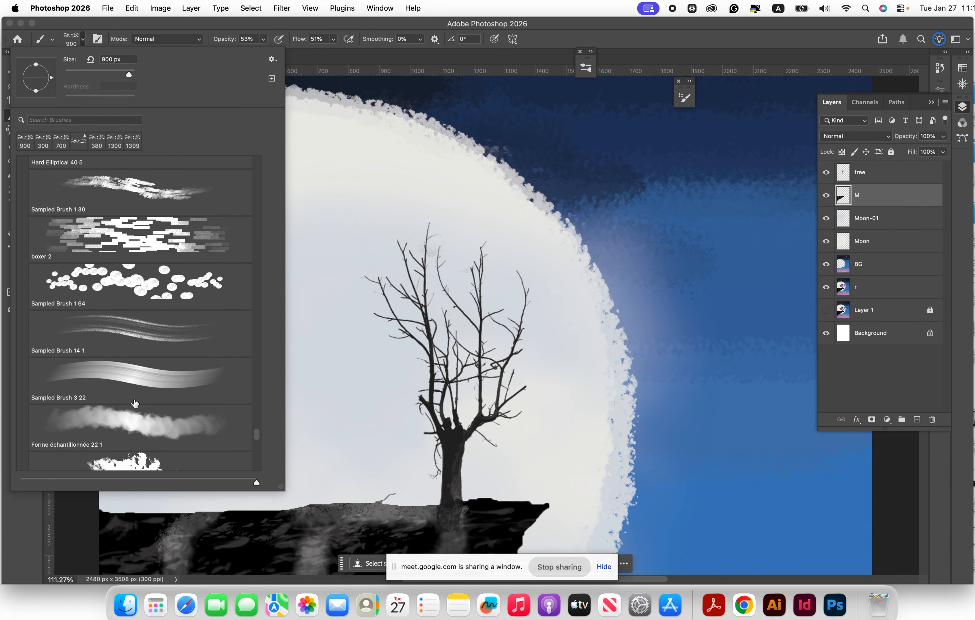
pyautogui.scroll(4, 135, 403)
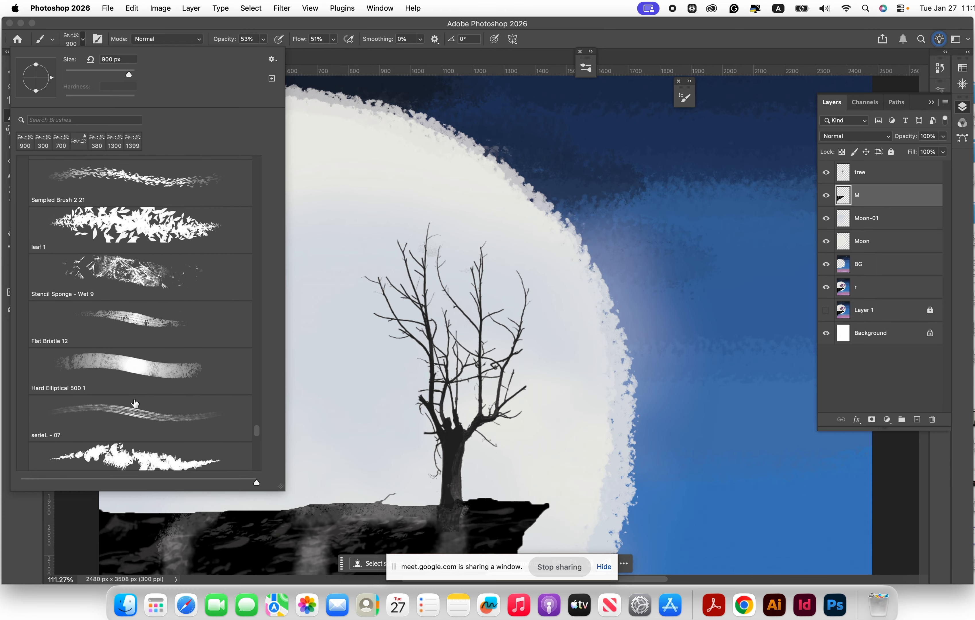
pyautogui.scroll(1, 124, 288)
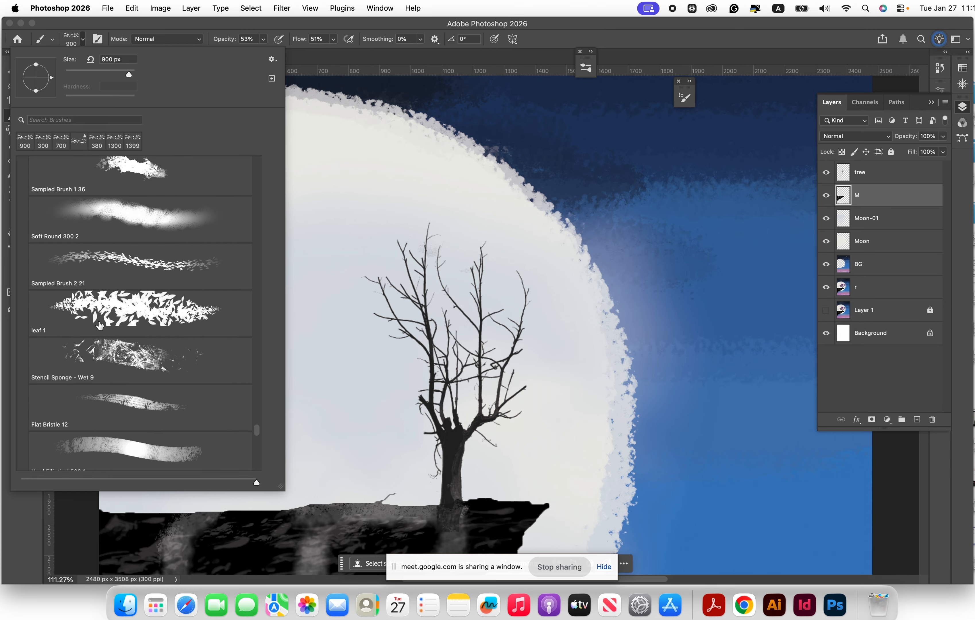
pyautogui.scroll(3, 143, 324)
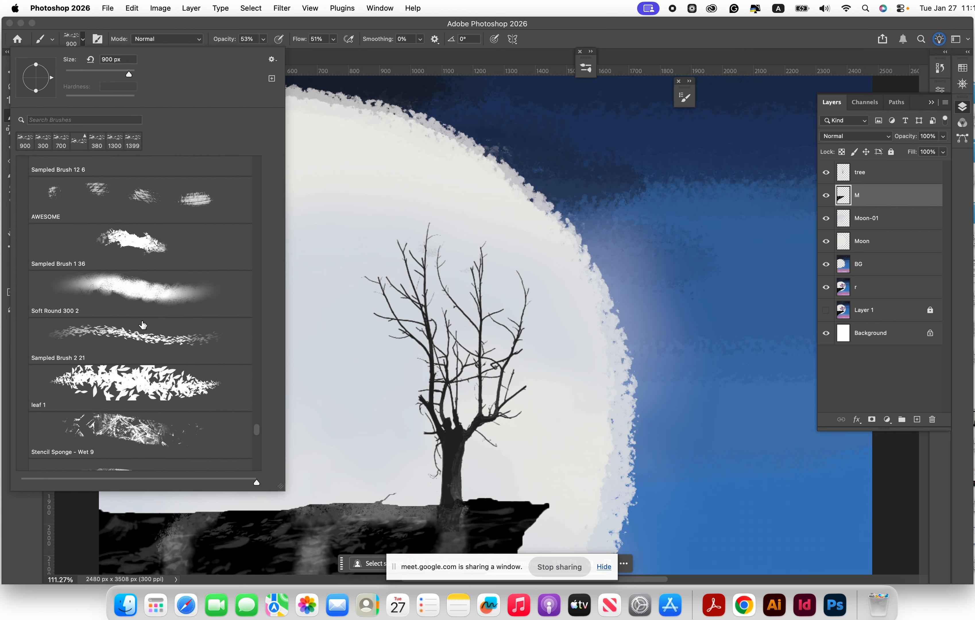
pyautogui.scroll(10, 143, 324)
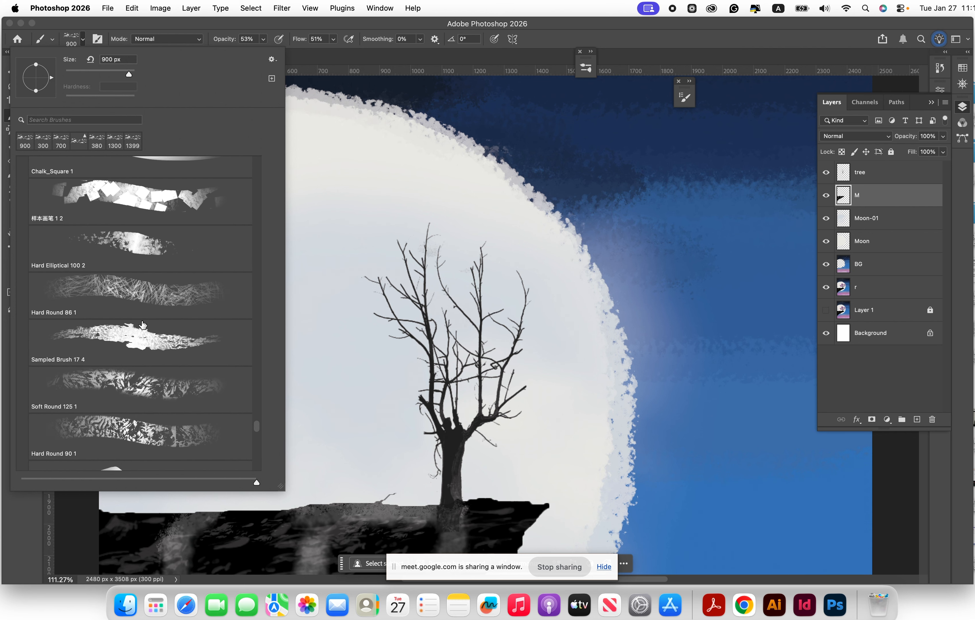
pyautogui.scroll(10, 143, 324)
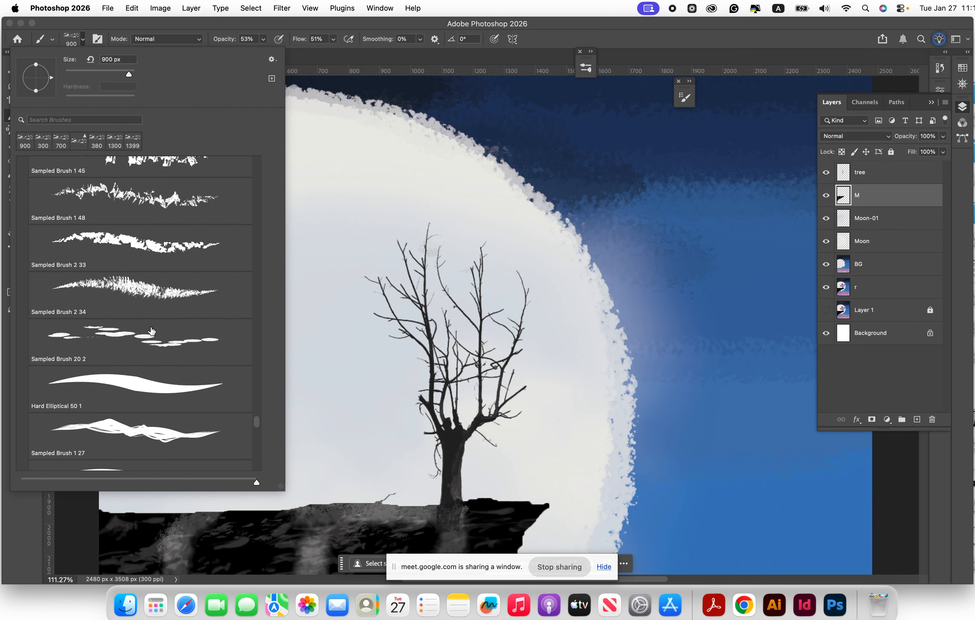
pyautogui.moveTo(257, 423); pyautogui.dragTo(257, 418)
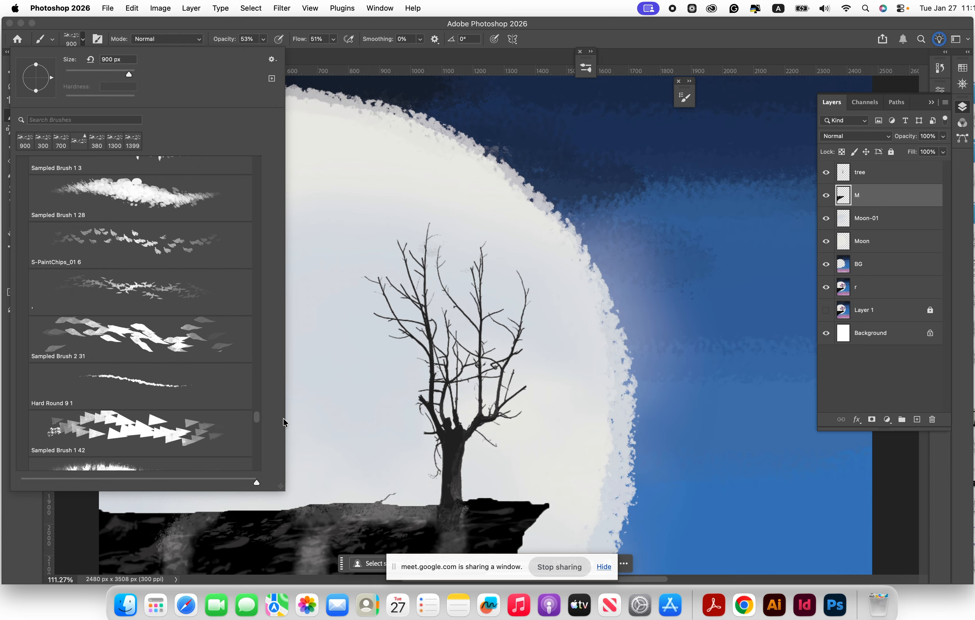
pyautogui.moveTo(257, 422); pyautogui.dragTo(259, 418)
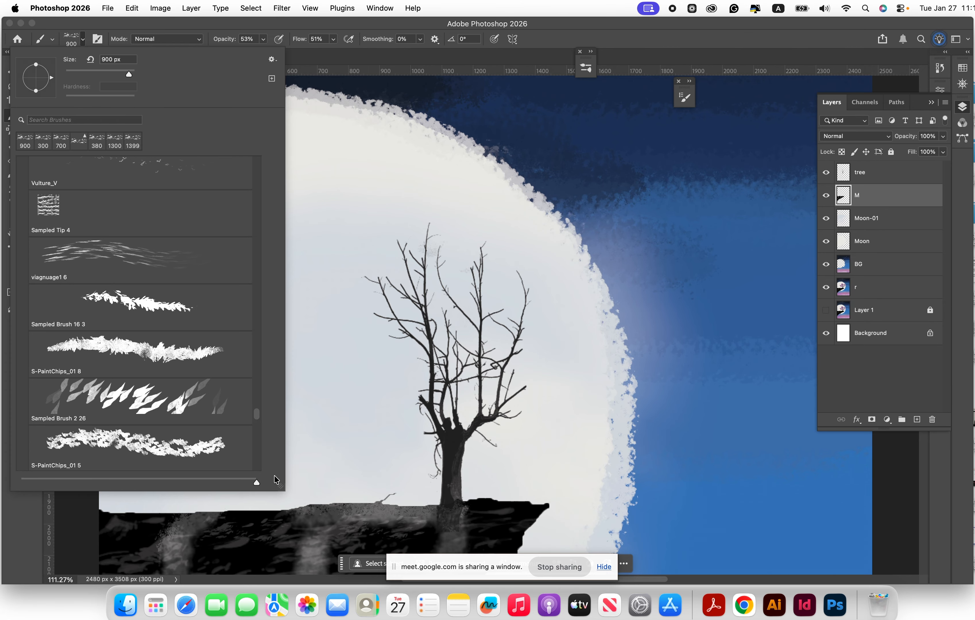
# Step: Enlarge the brush preset picker and select the Leaves 3 brush from the foliage brushes
pyautogui.moveTo(280, 489)
pyautogui.mouseDown()
pyautogui.moveTo(363, 508)
pyautogui.moveTo(380, 522)
pyautogui.mouseUp()
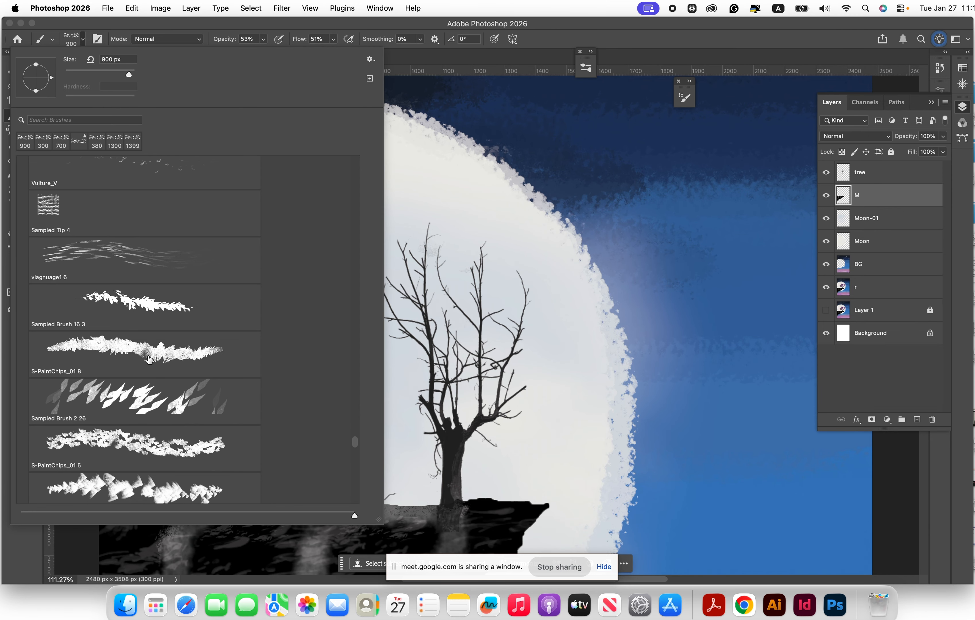
pyautogui.scroll(5, 144, 351)
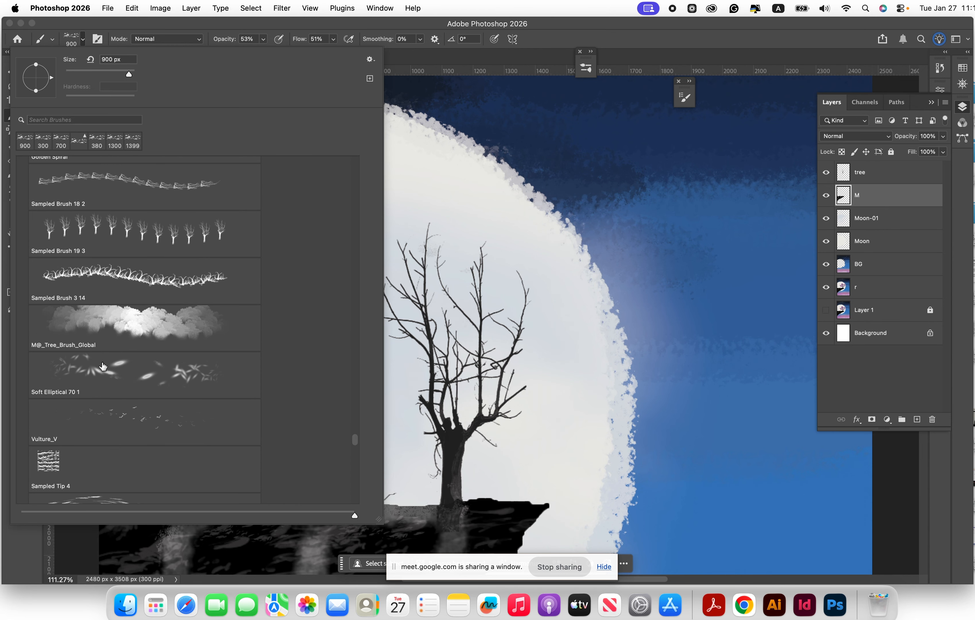
pyautogui.scroll(5, 163, 374)
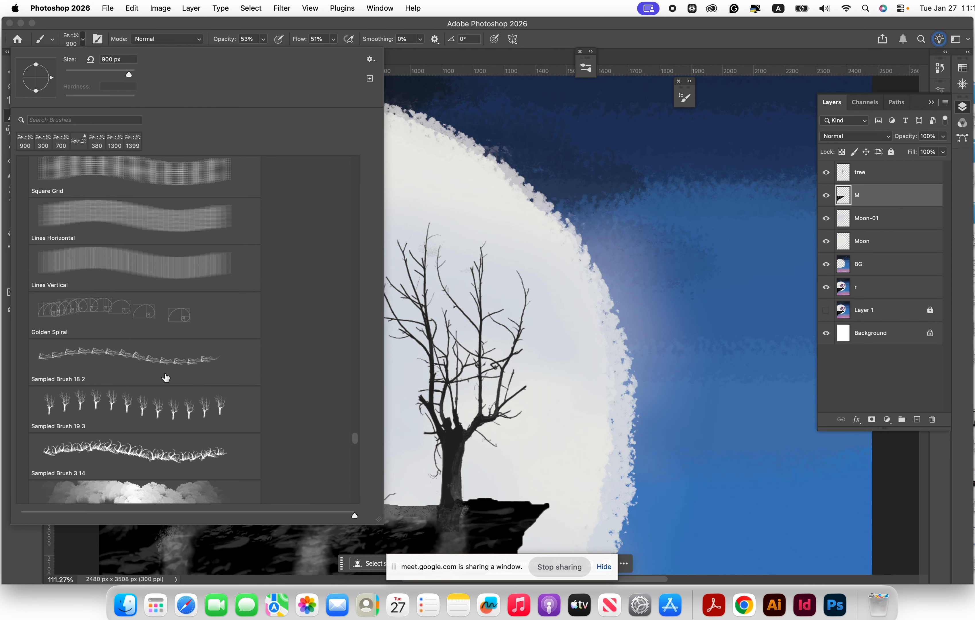
pyautogui.scroll(3, 170, 377)
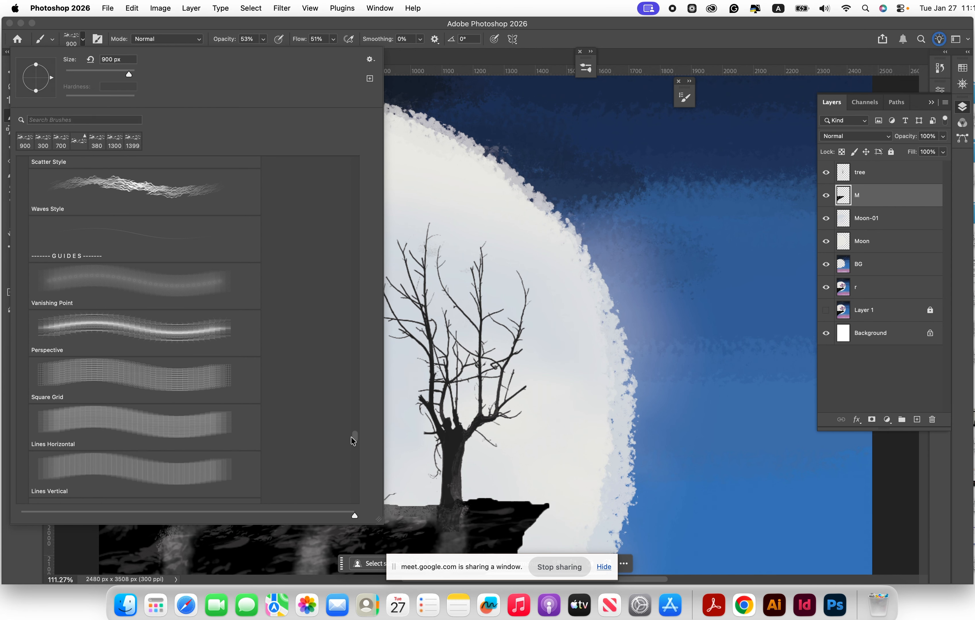
pyautogui.moveTo(352, 439); pyautogui.dragTo(363, 398)
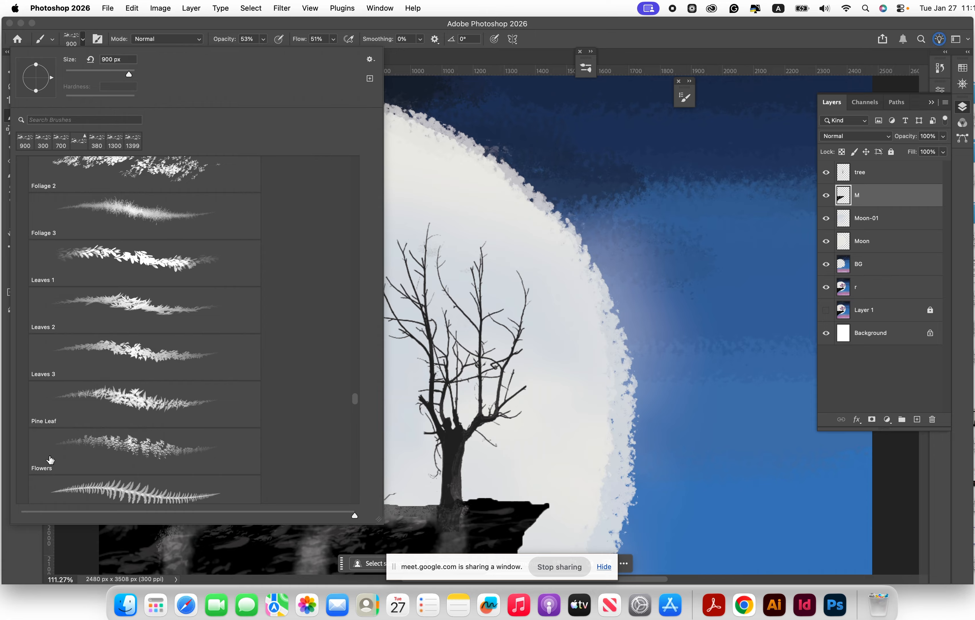
pyautogui.click(130, 402)
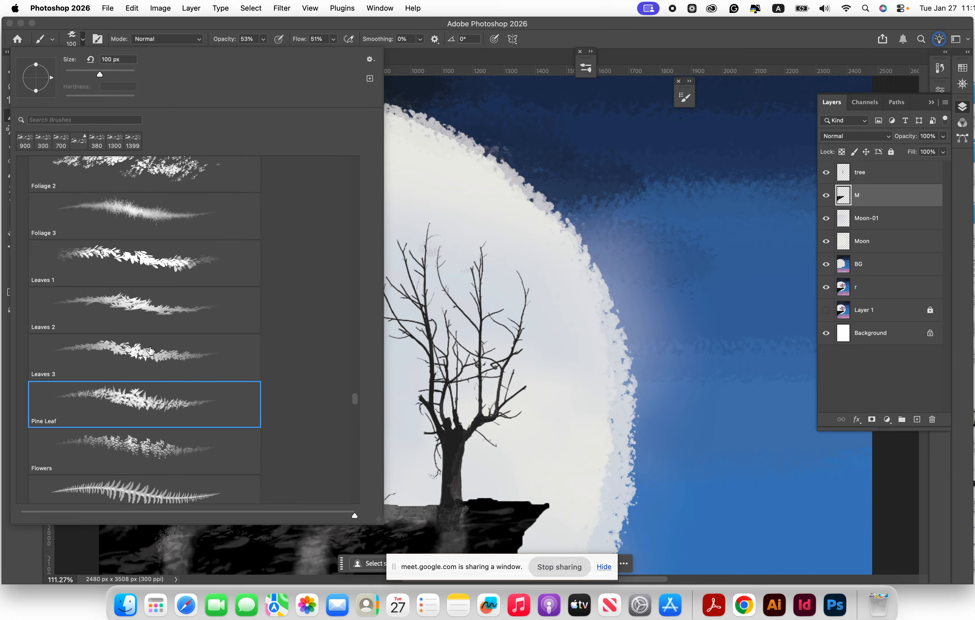
pyautogui.click(180, 352)
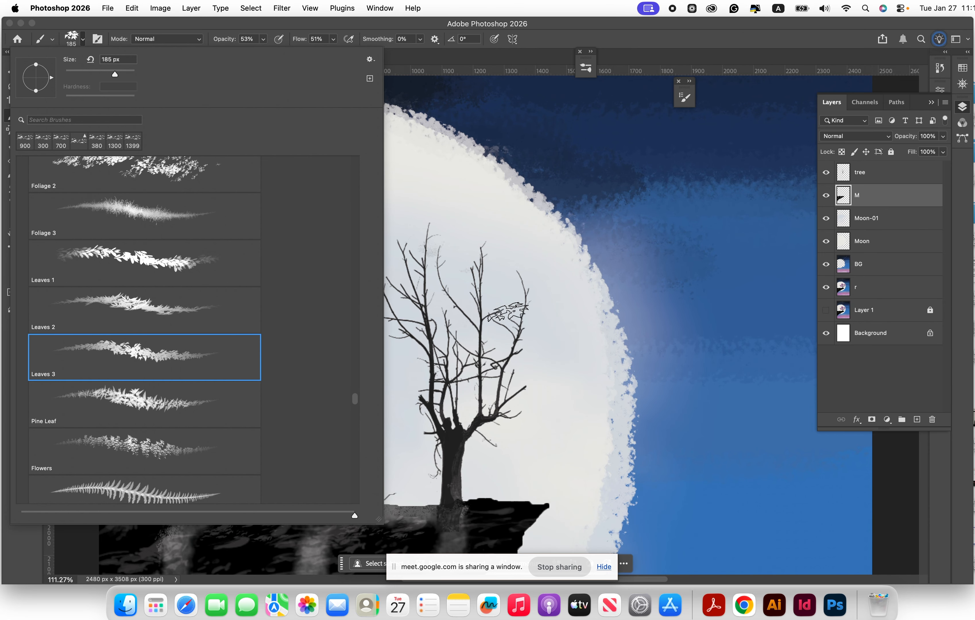
# Step: Select the r layer and hide the BG, Moon and Moon-01 layers to reveal the reference tree
pyautogui.click(850, 289)
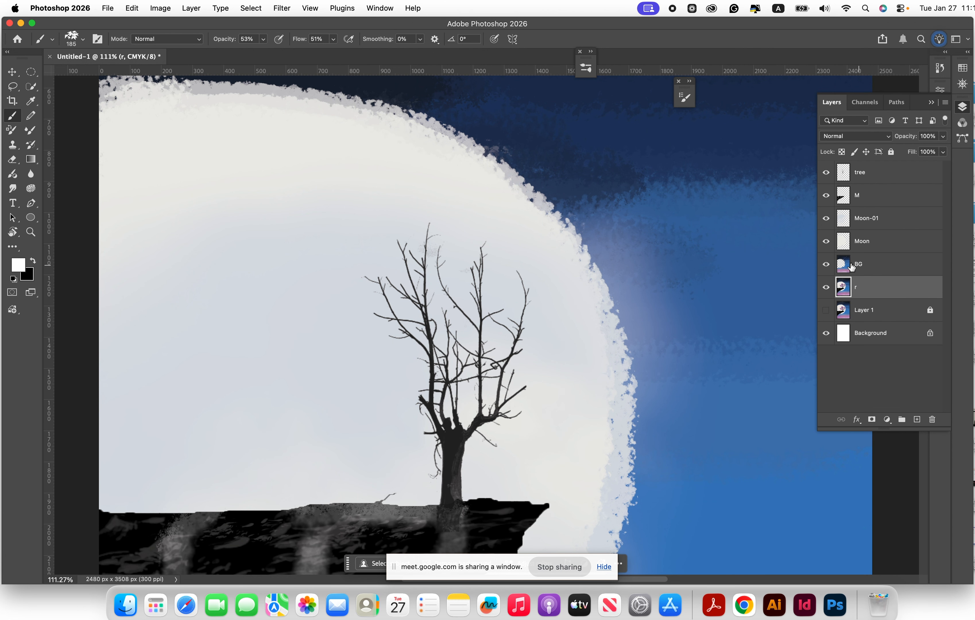
pyautogui.click(825, 242)
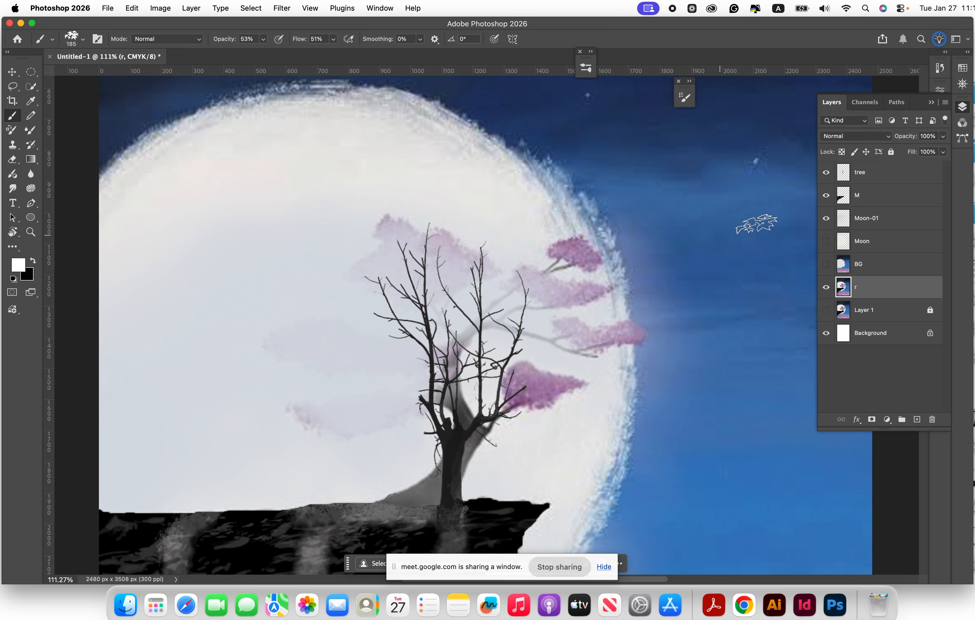
pyautogui.click(825, 219)
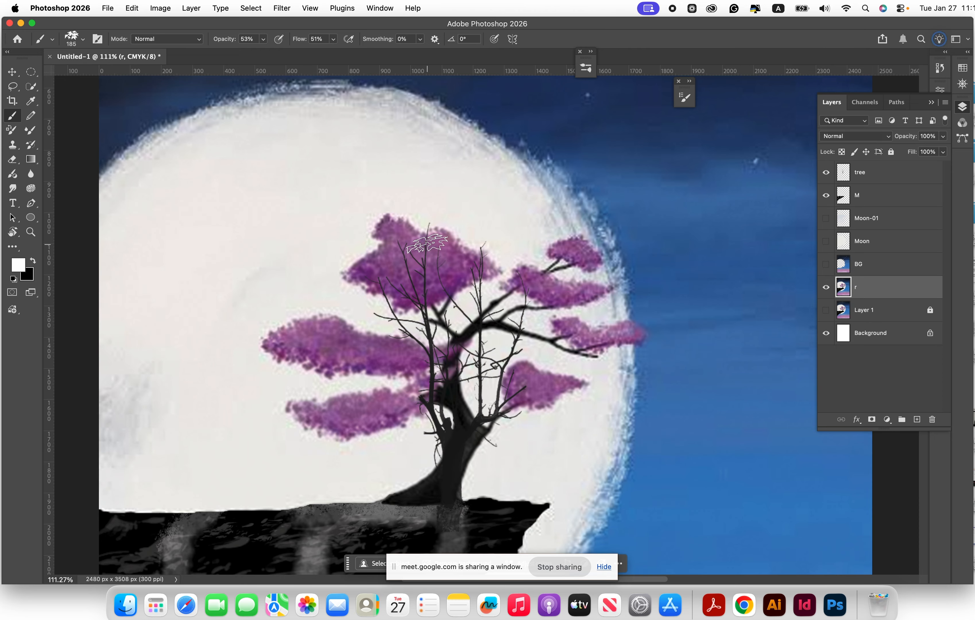
# Step: Sample a lighter purple as background colour and a darker purple as foreground colour from the reference tree's upper foliage
pyautogui.keyDown('alt'); pyautogui.click(398, 233); pyautogui.keyUp('alt')
pyautogui.press('x')
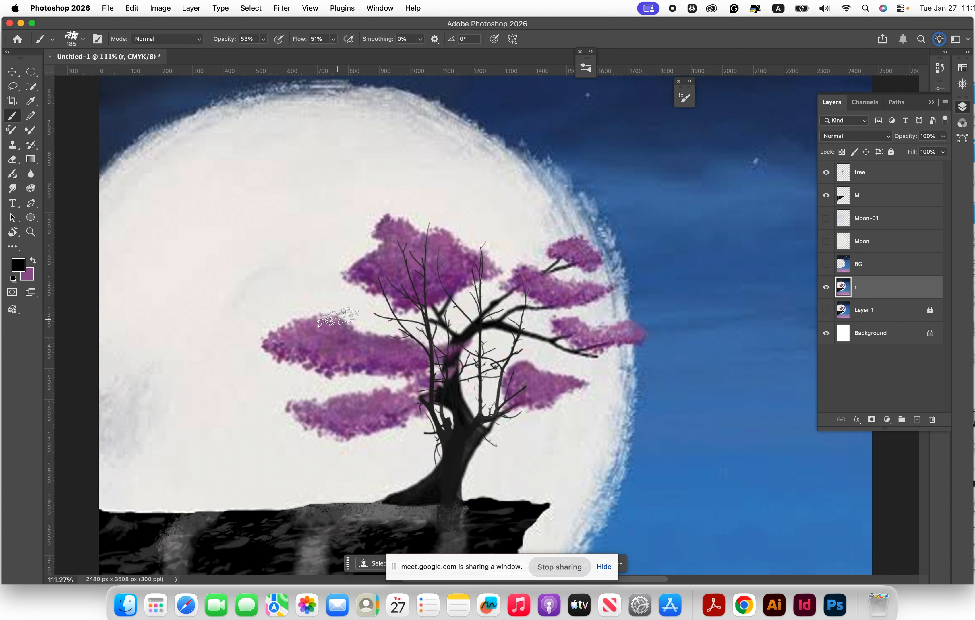
pyautogui.keyDown('alt'); pyautogui.click(403, 304); pyautogui.keyUp('alt')
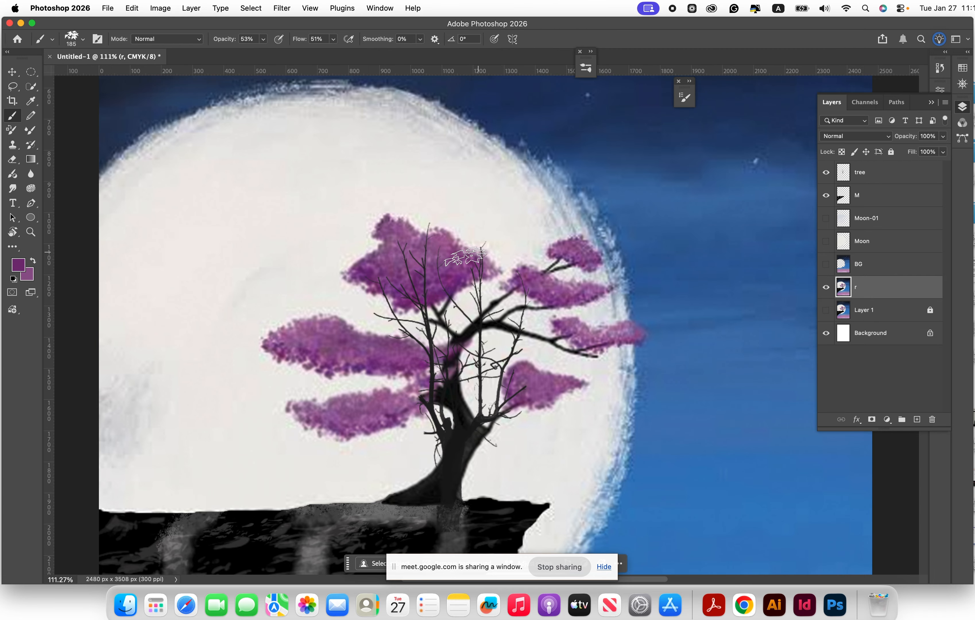
# Step: Reduce the leaf brush size to 125 px and make the lighter purple the foreground colour
pyautogui.scroll(3, 464, 256)
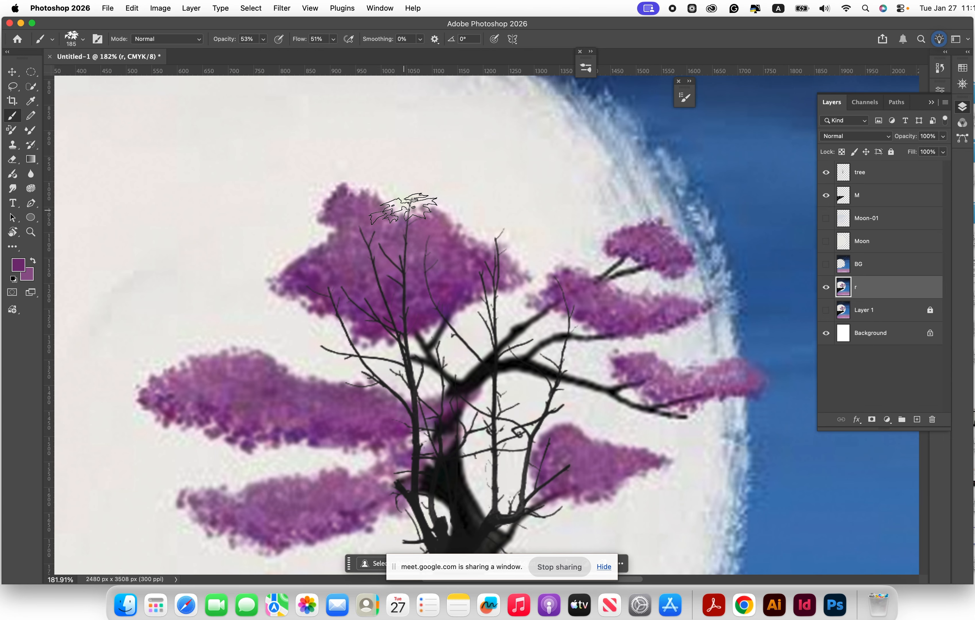
pyautogui.press('[')
pyautogui.press('[')
pyautogui.press('[')
pyautogui.press('[')
pyautogui.press('[')
pyautogui.press('[')
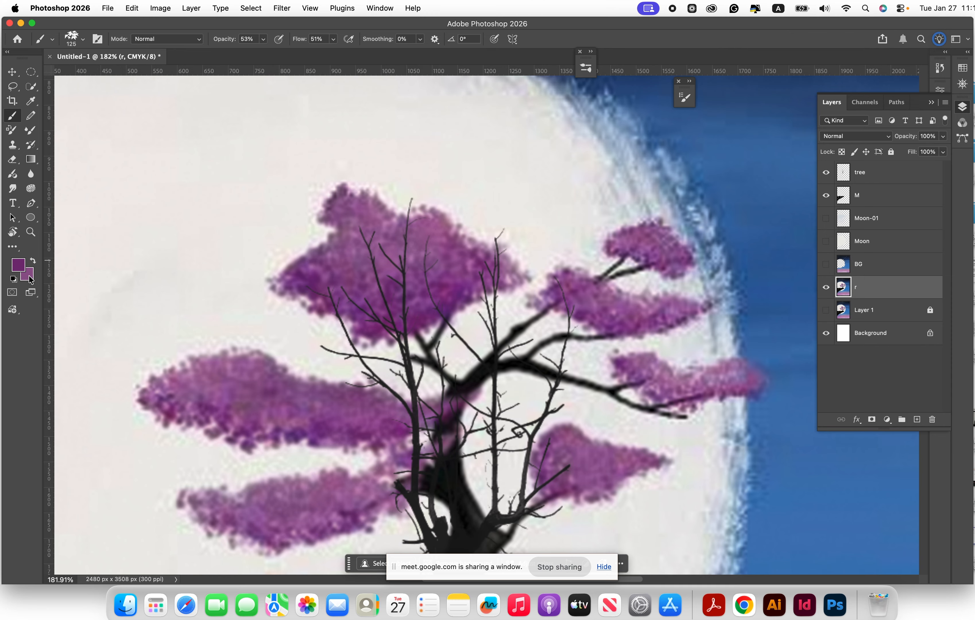
pyautogui.press('x')
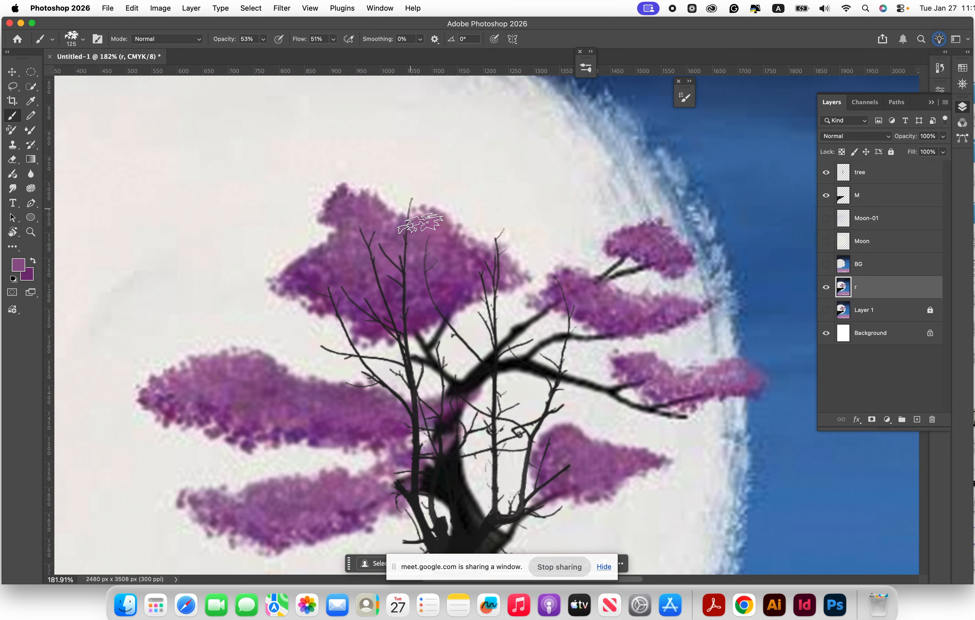
# Step: Stamp purple leaves at the tip of the tallest bare branch, raising brush opacity to 100% and flow to 95%
pyautogui.click(414, 217)
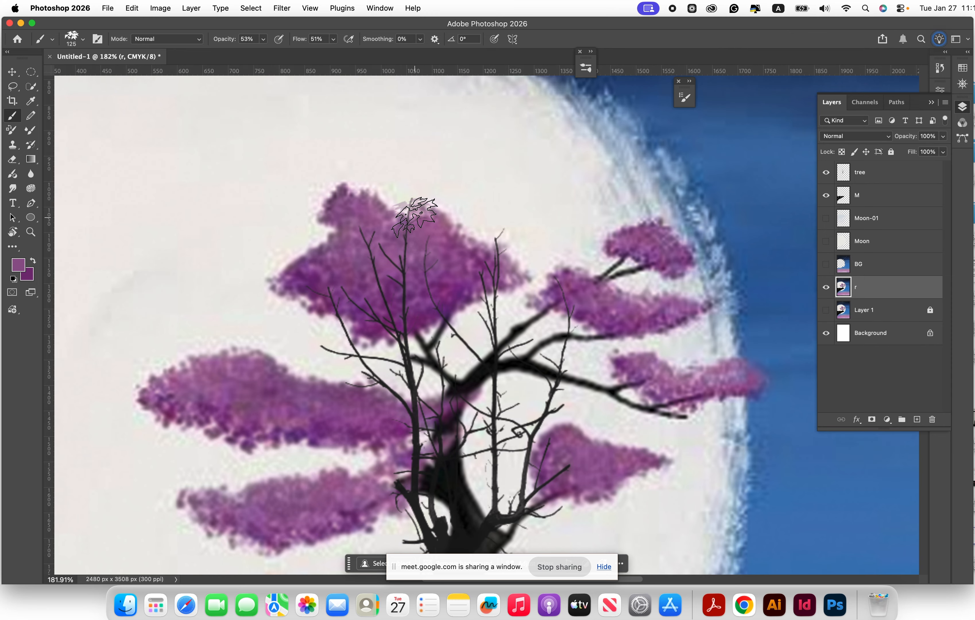
pyautogui.click(263, 40)
pyautogui.moveTo(262, 50); pyautogui.dragTo(355, 52)
pyautogui.click(333, 39)
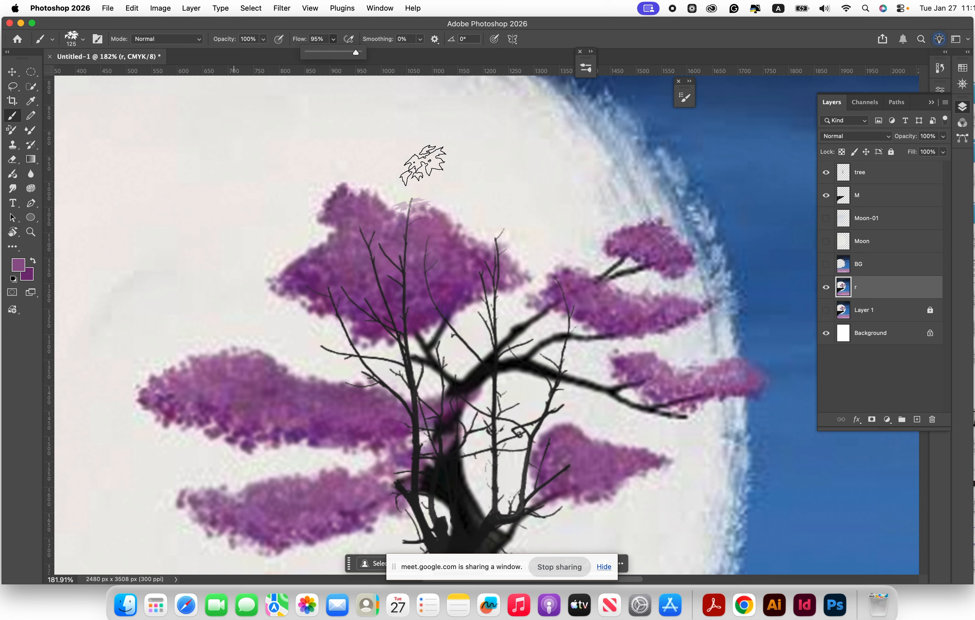
pyautogui.click(414, 207)
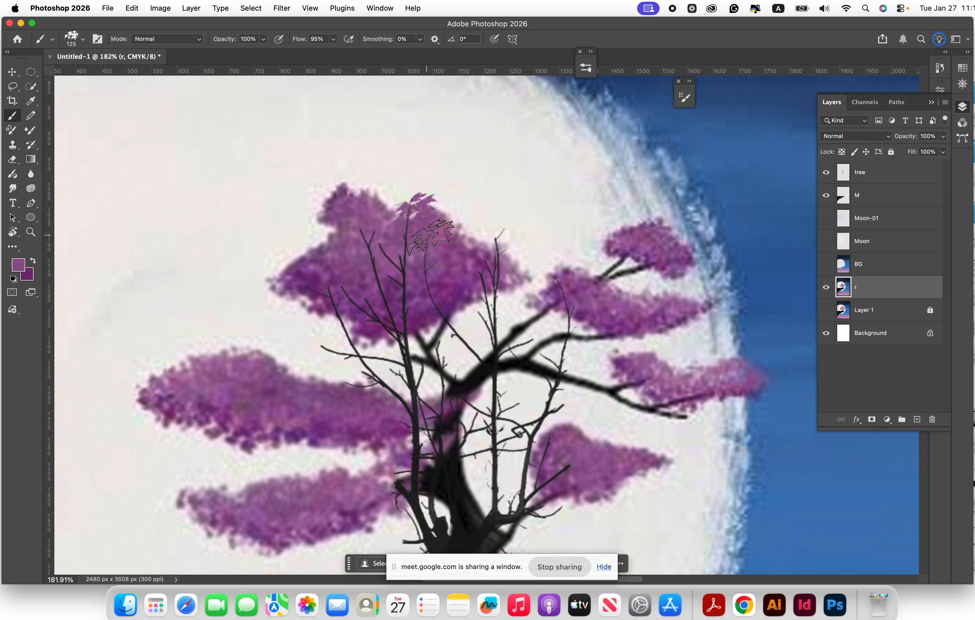
# Step: Toggle the r layer's visibility and undo and redo the leaf stamp to check where it was painted
pyautogui.click(826, 287)
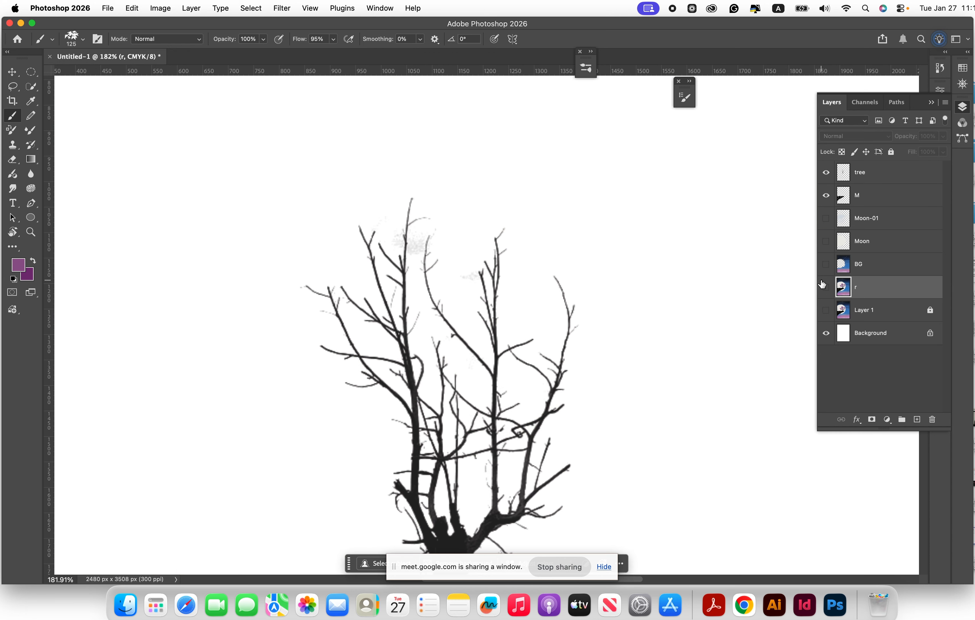
pyautogui.click(824, 286)
pyautogui.press('super+z')
pyautogui.press('super+shift+z')
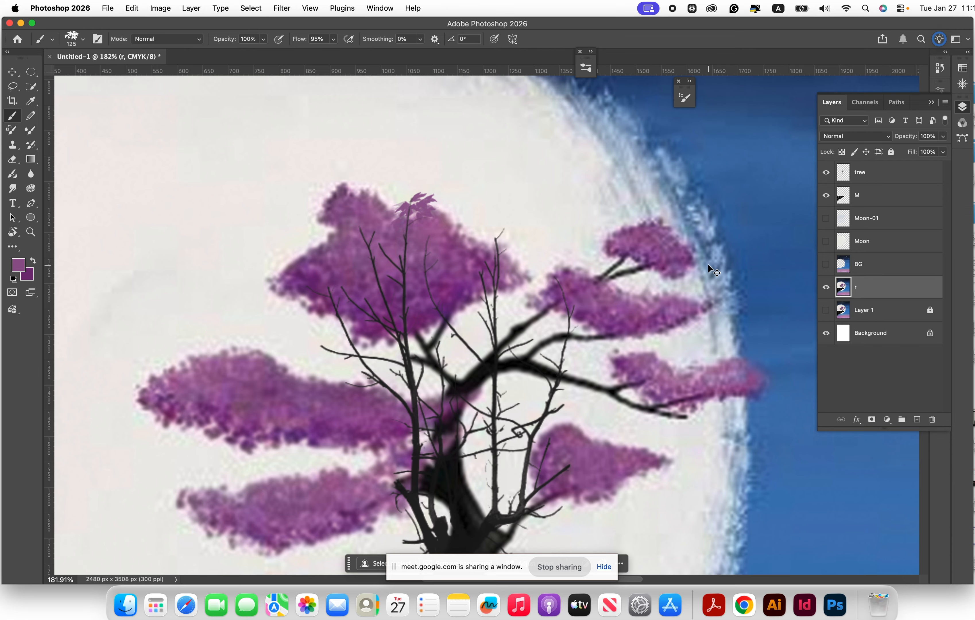
# Step: Undo the leaf stamps on the r layer and add a new empty layer at the top of the layer stack
pyautogui.press('super+z')
pyautogui.press('super+z')
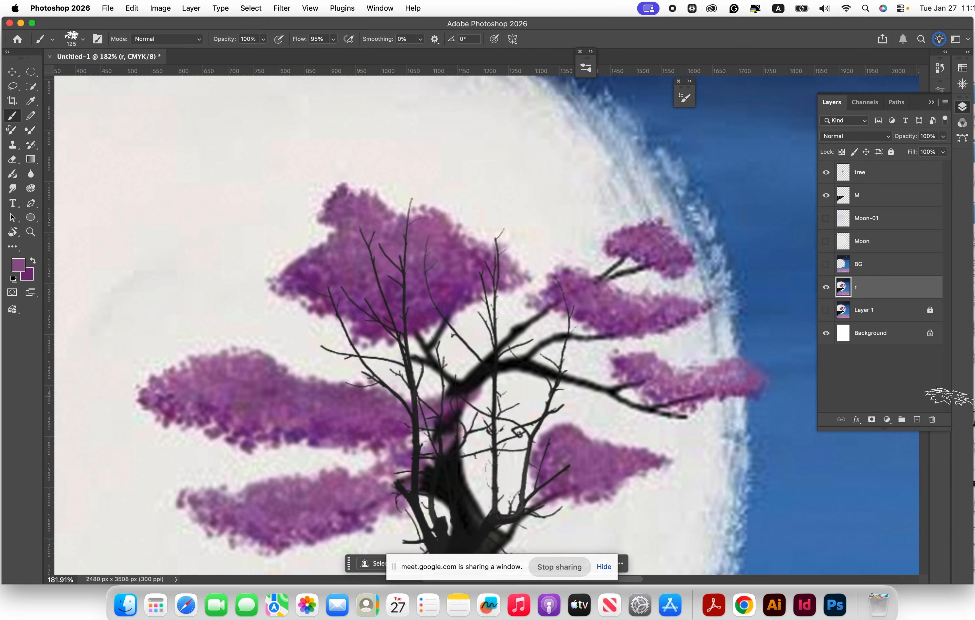
pyautogui.click(917, 419)
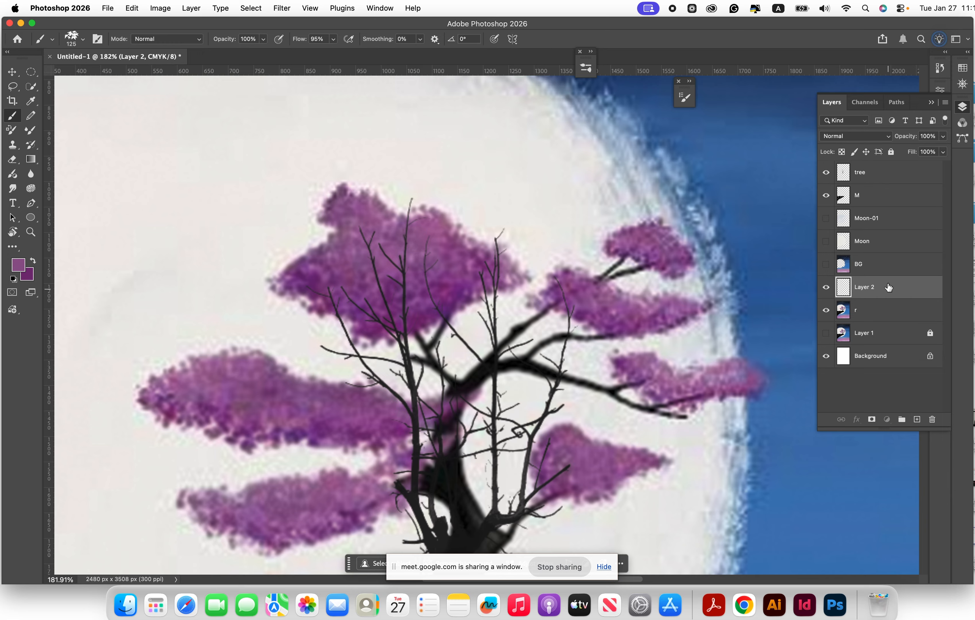
pyautogui.moveTo(888, 287); pyautogui.dragTo(874, 164)
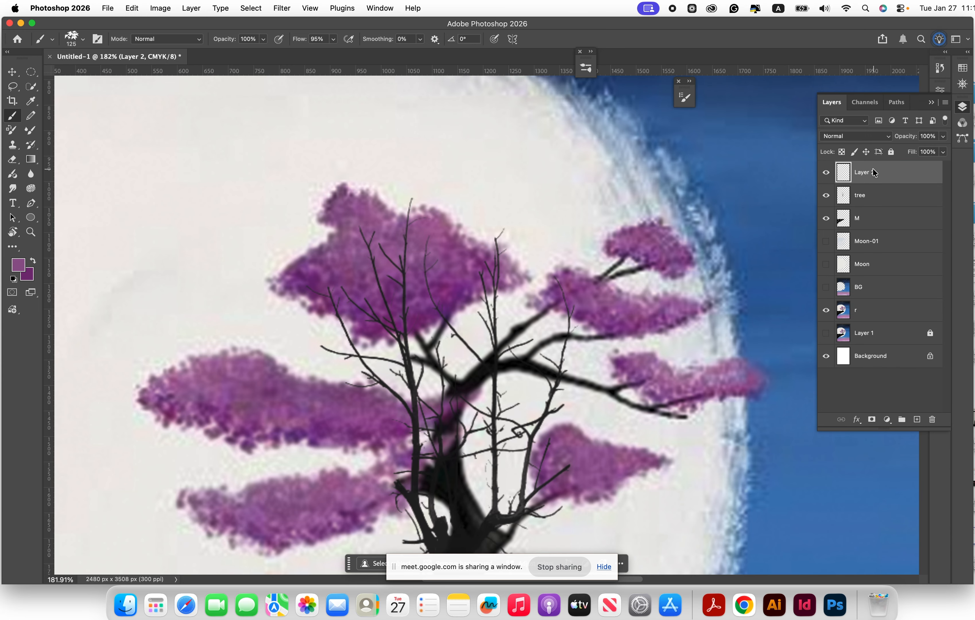
# Step: Stamp lighter purple leaves around the tip of the tallest bare branch on the new layer, hiding the r layer
pyautogui.click(406, 197)
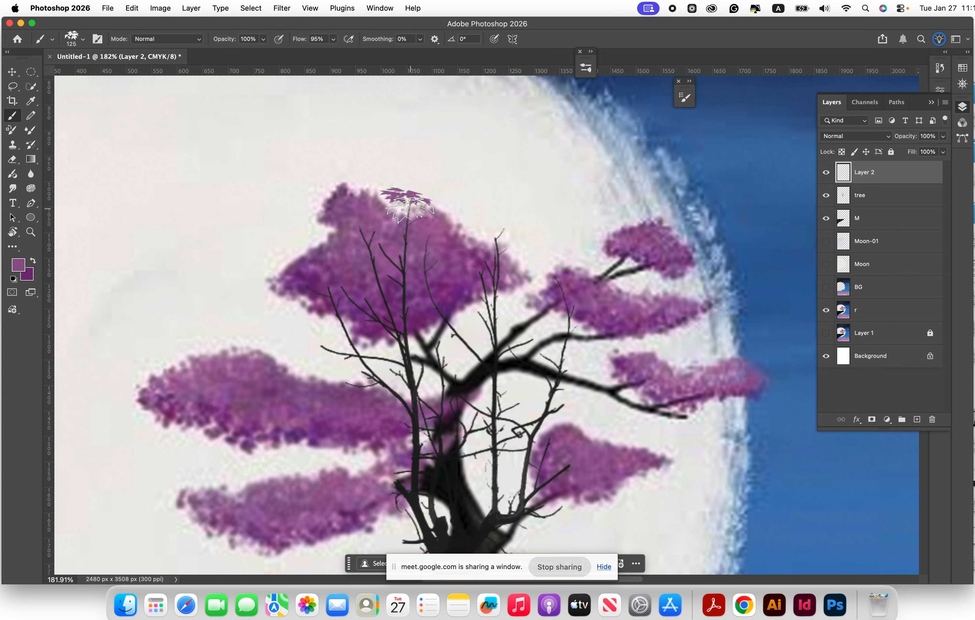
pyautogui.click(826, 313)
pyautogui.click(411, 213)
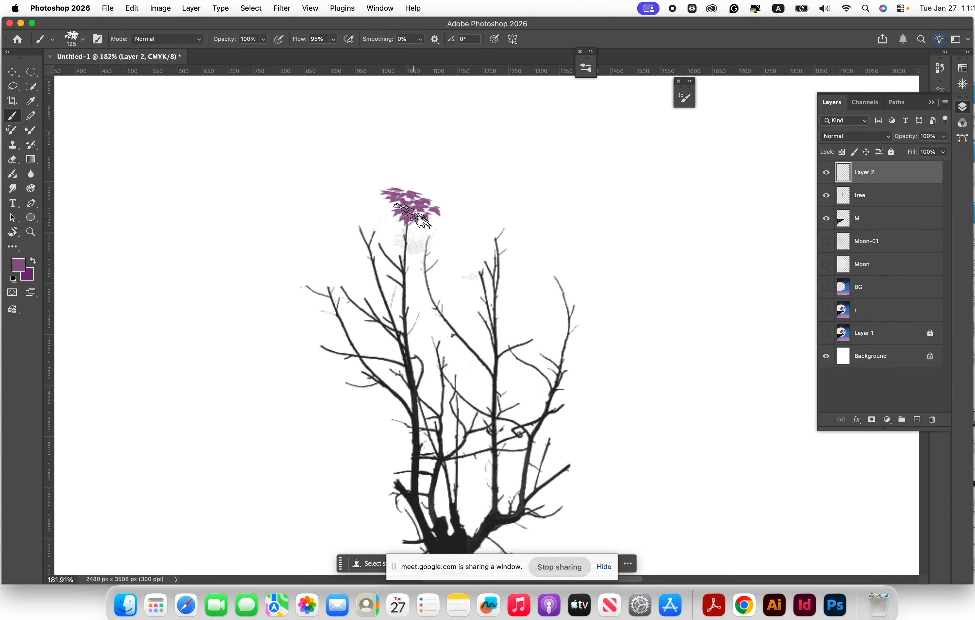
pyautogui.moveTo(399, 213)
pyautogui.mouseDown()
pyautogui.moveTo(385, 206)
pyautogui.moveTo(419, 229)
pyautogui.moveTo(422, 217)
pyautogui.moveTo(417, 225)
pyautogui.mouseUp()
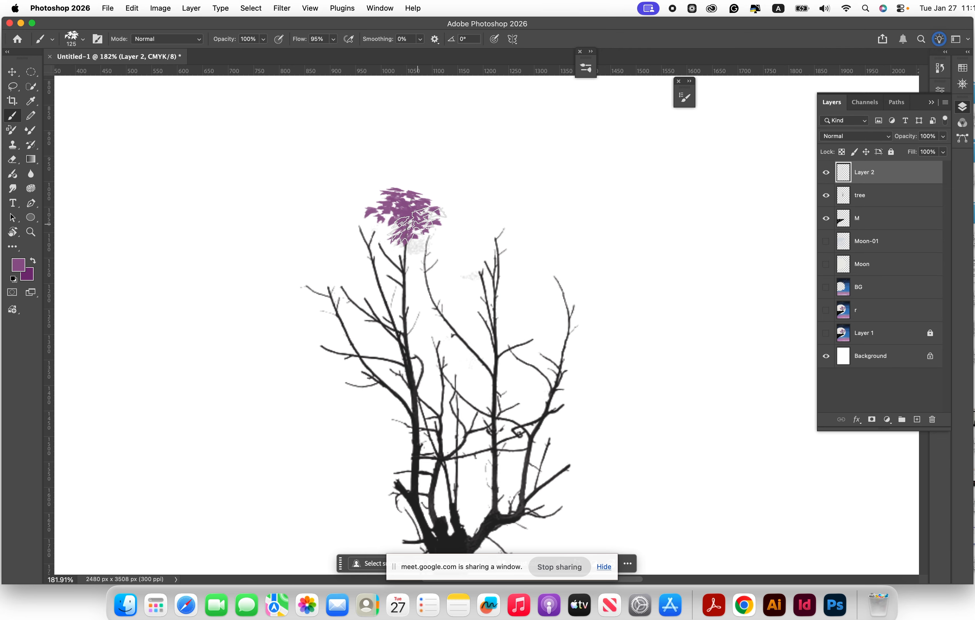
# Step: Try an oversized leaf stamp beside the treetop with the brush enlarged to 900 px
pyautogui.press(']')
pyautogui.press(']')
pyautogui.press(']')
pyautogui.press(']')
pyautogui.press(']')
pyautogui.press(']')
pyautogui.press(']')
pyautogui.press(']')
pyautogui.press(']')
pyautogui.press(']')
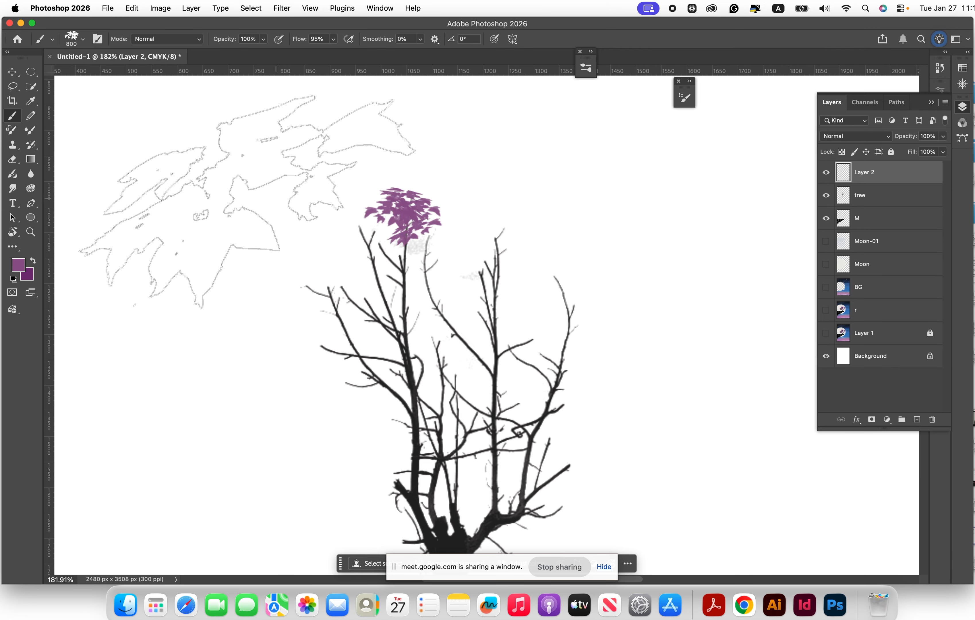
pyautogui.press(']')
pyautogui.moveTo(264, 197); pyautogui.dragTo(287, 213)
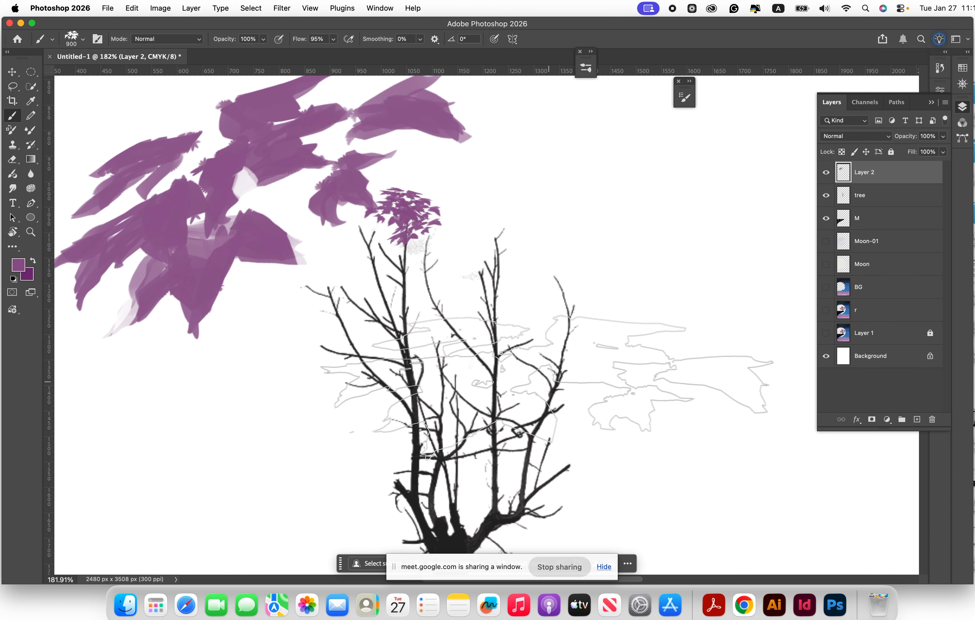
# Step: Undo the oversized leaf stamp and reduce the brush size to 125 px
pyautogui.press('super+z')
pyautogui.press('[')
pyautogui.press('[')
pyautogui.press('[')
pyautogui.press('[')
pyautogui.press('[')
pyautogui.press('[')
pyautogui.press('[')
pyautogui.press('[')
pyautogui.press('[')
pyautogui.press('[')
pyautogui.press('[')
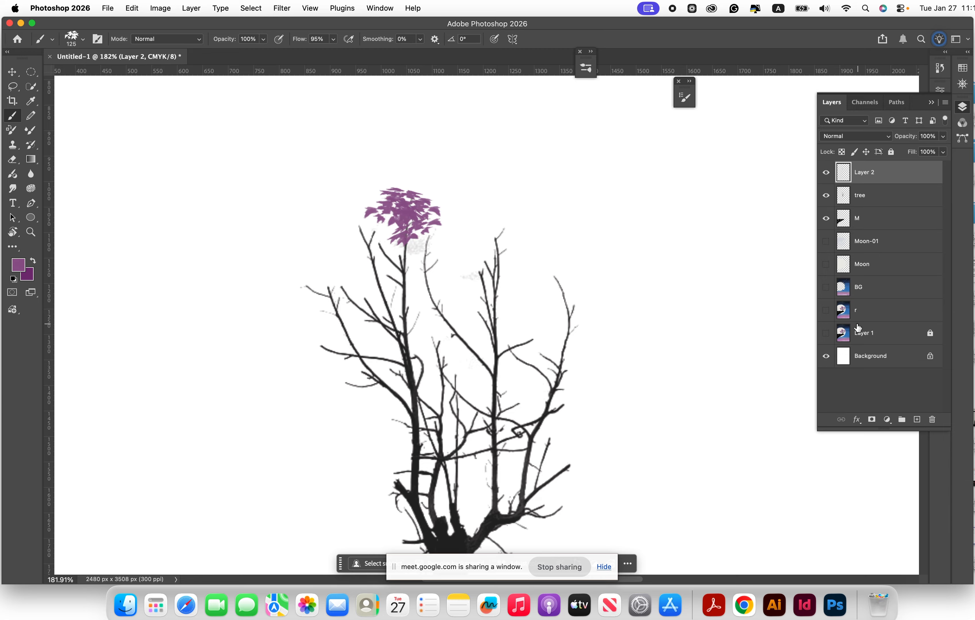
# Step: Show the r layer as a guide, extend the leaf cluster over the neighbouring branch tip, and hide the r layer again
pyautogui.click(824, 315)
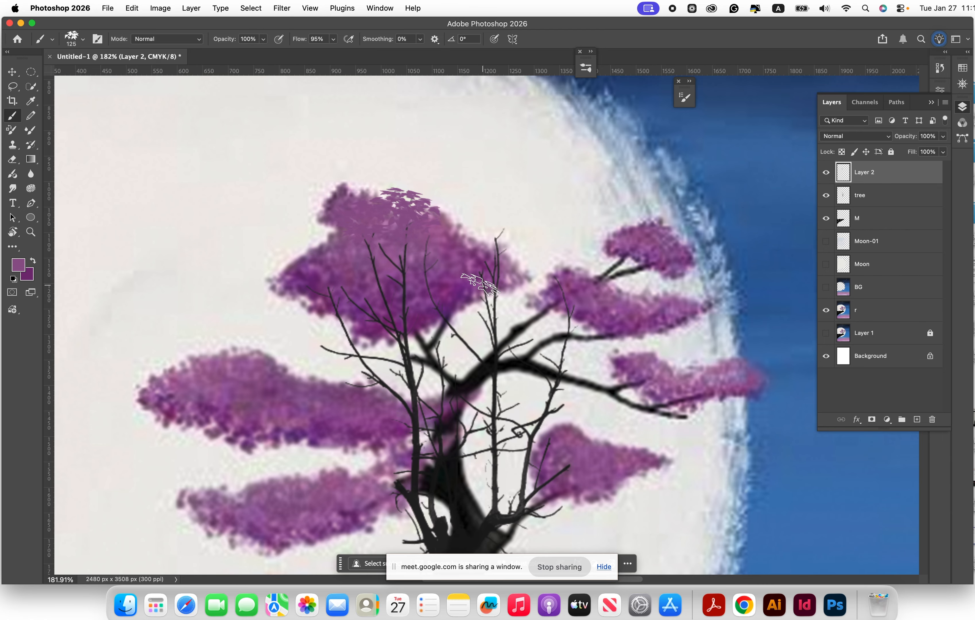
pyautogui.click(825, 312)
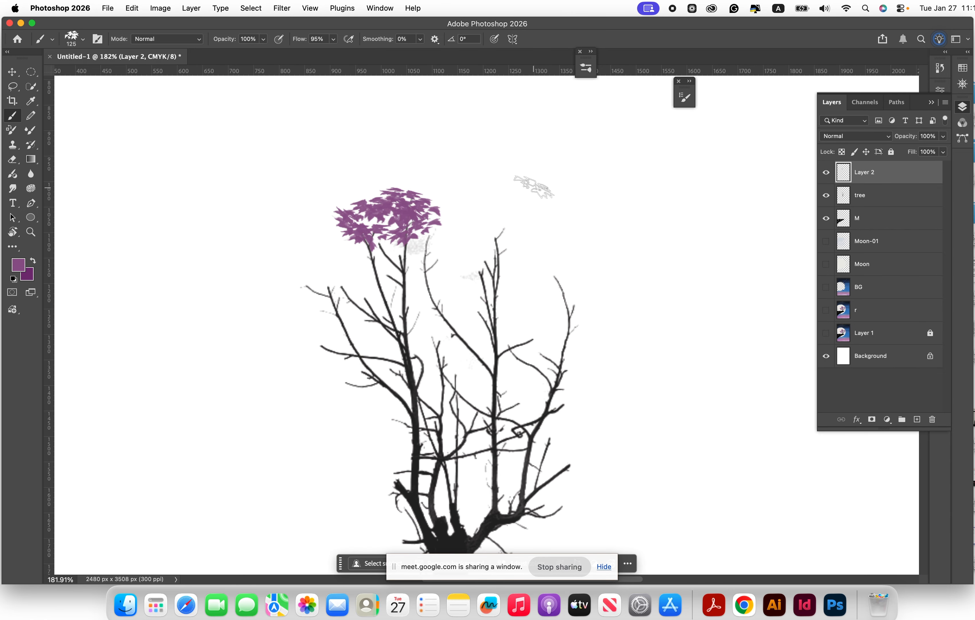
# Step: Enlarge the leaf brush to 250 px, testing leaf stamps in the empty area above the right-hand branches and undoing them
pyautogui.press(']')
pyautogui.press(']')
pyautogui.press(']')
pyautogui.press(']')
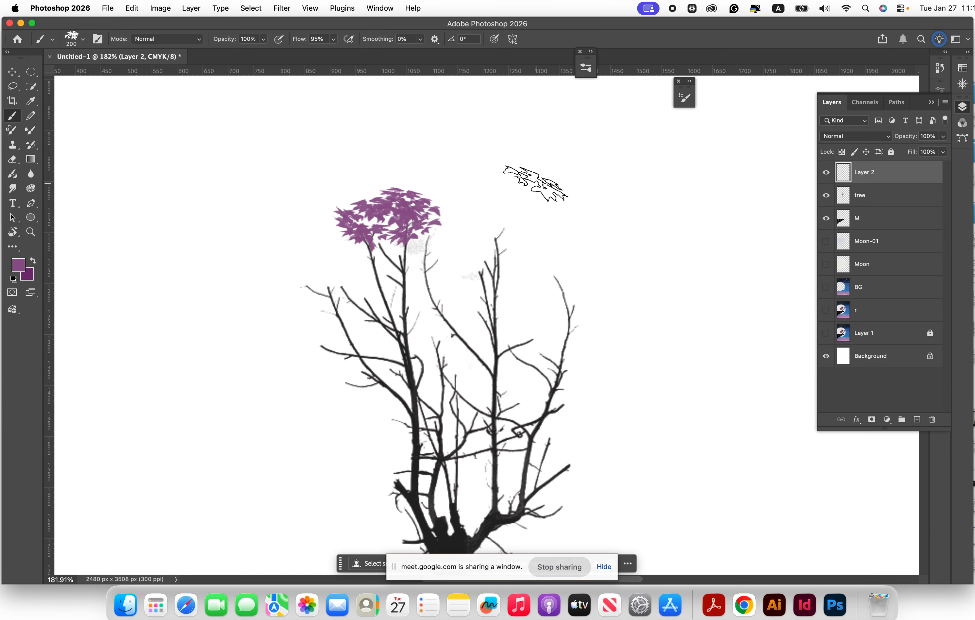
pyautogui.moveTo(520, 175); pyautogui.dragTo(549, 192)
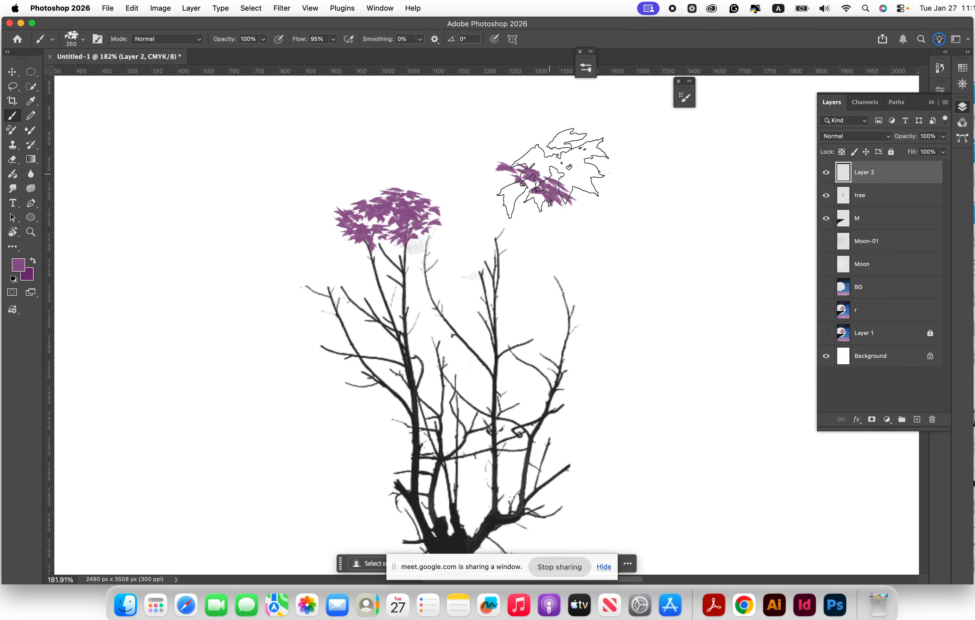
pyautogui.moveTo(612, 190)
pyautogui.mouseDown()
pyautogui.moveTo(651, 259)
pyautogui.moveTo(642, 239)
pyautogui.moveTo(644, 287)
pyautogui.mouseUp()
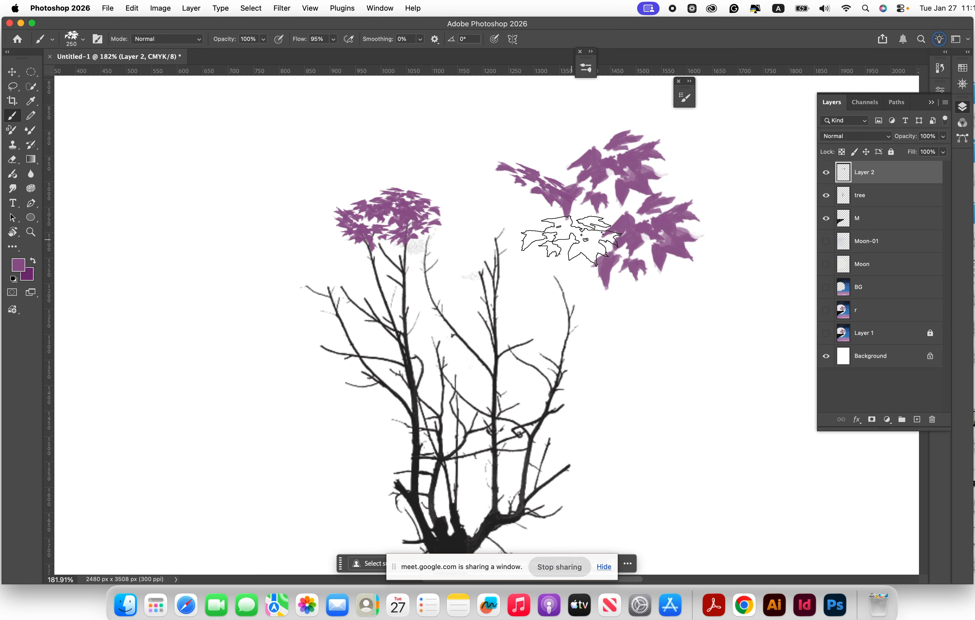
pyautogui.moveTo(579, 245); pyautogui.dragTo(565, 246)
pyautogui.click(506, 196)
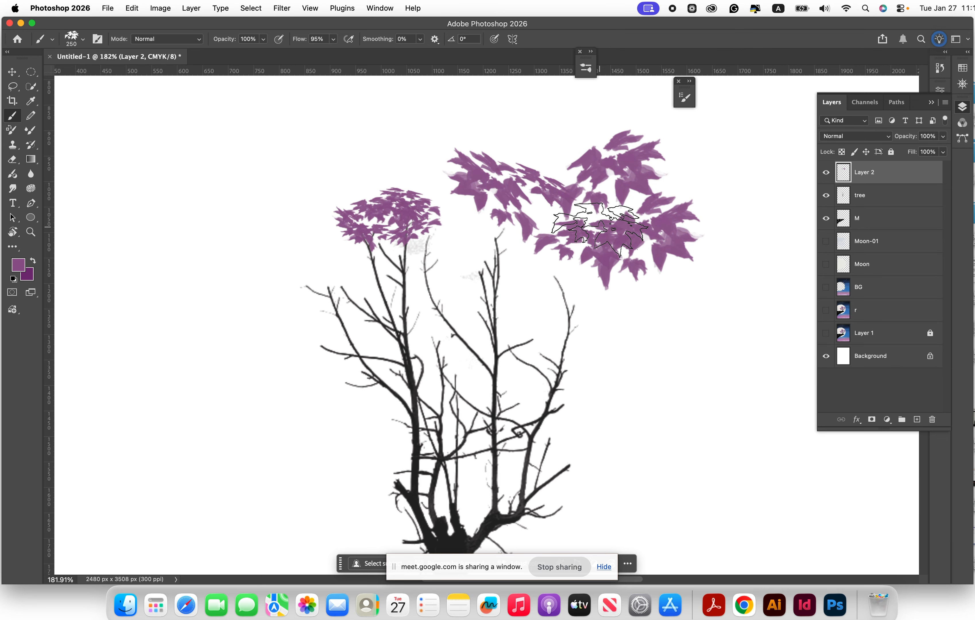
pyautogui.press('super+z')
pyautogui.press('super+z')
pyautogui.press('super+z')
pyautogui.press('super+z')
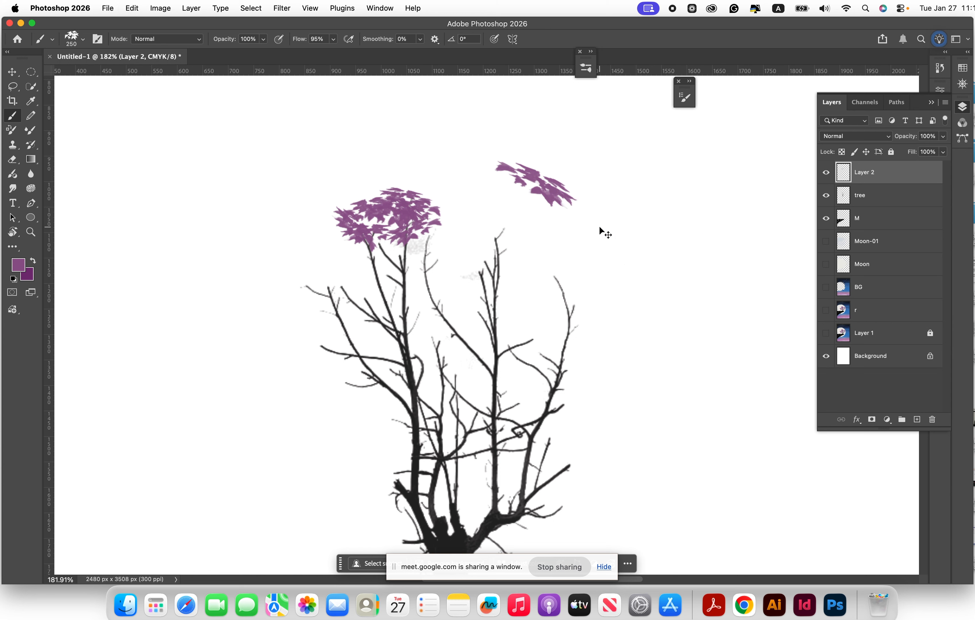
pyautogui.press('super+z')
pyautogui.press('super+z')
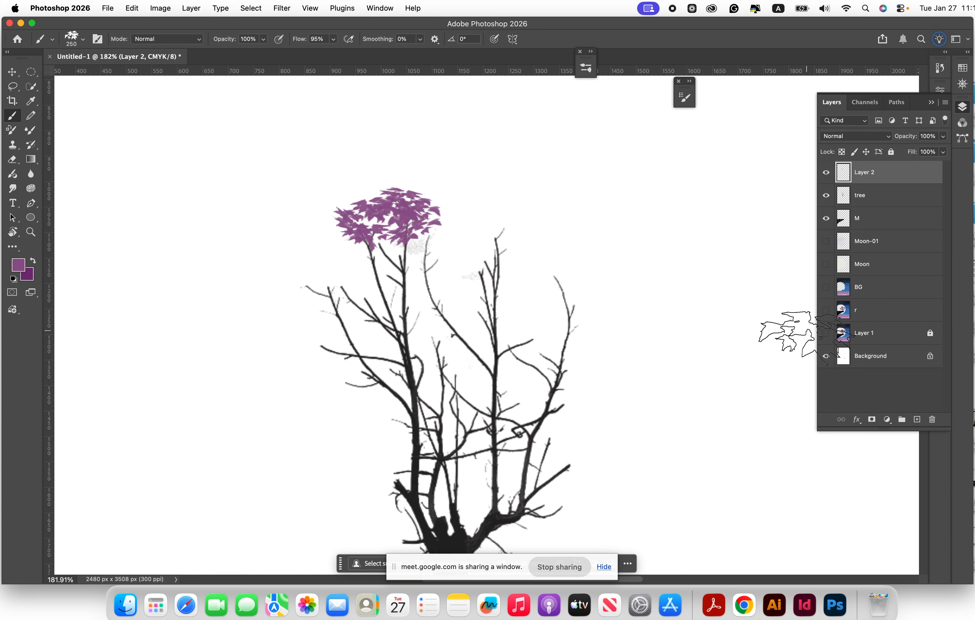
# Step: Show the r layer and cover the reference tree's large upper crown with lighter purple leaves
pyautogui.click(825, 311)
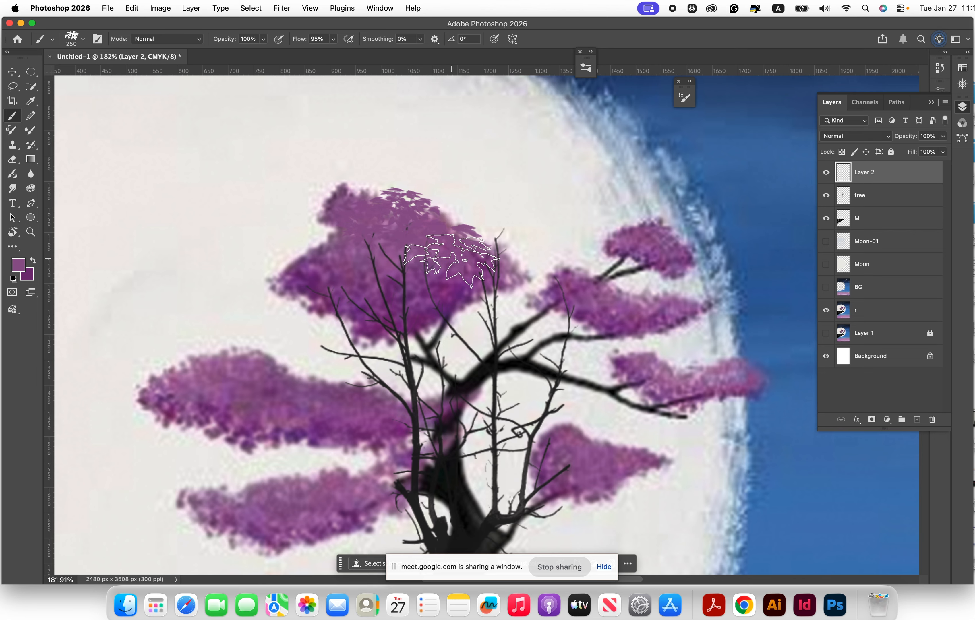
pyautogui.moveTo(450, 260)
pyautogui.mouseDown()
pyautogui.moveTo(411, 285)
pyautogui.moveTo(371, 289)
pyautogui.moveTo(389, 285)
pyautogui.moveTo(368, 283)
pyautogui.moveTo(357, 260)
pyautogui.moveTo(326, 280)
pyautogui.moveTo(304, 276)
pyautogui.moveTo(332, 304)
pyautogui.moveTo(375, 318)
pyautogui.moveTo(367, 324)
pyautogui.moveTo(464, 285)
pyautogui.moveTo(469, 266)
pyautogui.moveTo(486, 269)
pyautogui.moveTo(415, 309)
pyautogui.mouseUp()
# Step: Reduce the leaf brush to 100 px and fill the four foliage clumps right of the trunk with lighter purple leaves
pyautogui.press('[')
pyautogui.press('[')
pyautogui.press('[')
pyautogui.moveTo(574, 296)
pyautogui.mouseDown()
pyautogui.moveTo(561, 297)
pyautogui.moveTo(624, 312)
pyautogui.mouseUp()
pyautogui.press('[')
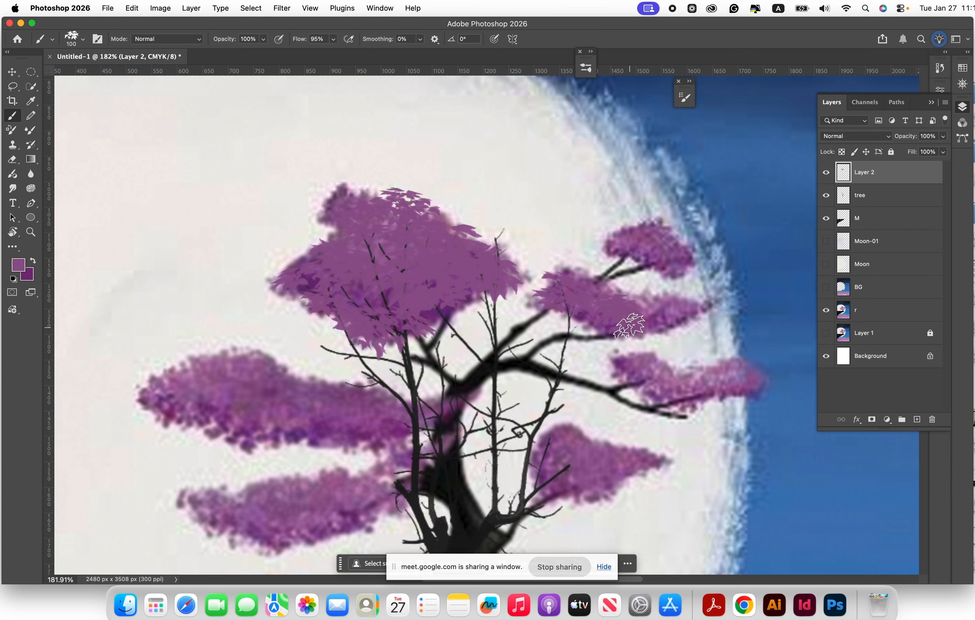
pyautogui.moveTo(642, 325)
pyautogui.mouseDown()
pyautogui.moveTo(674, 313)
pyautogui.moveTo(705, 321)
pyautogui.moveTo(627, 307)
pyautogui.moveTo(649, 312)
pyautogui.moveTo(648, 260)
pyautogui.moveTo(624, 248)
pyautogui.moveTo(652, 231)
pyautogui.moveTo(663, 257)
pyautogui.moveTo(689, 256)
pyautogui.moveTo(668, 382)
pyautogui.moveTo(645, 378)
pyautogui.moveTo(646, 389)
pyautogui.moveTo(750, 375)
pyautogui.moveTo(682, 389)
pyautogui.moveTo(658, 383)
pyautogui.moveTo(743, 387)
pyautogui.mouseUp()
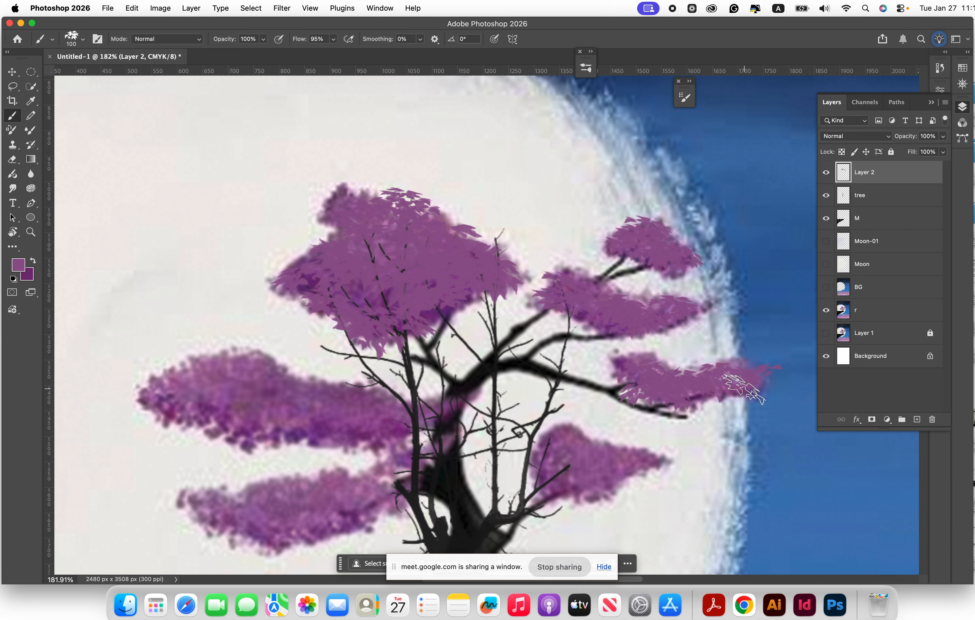
pyautogui.moveTo(550, 475)
pyautogui.mouseDown()
pyautogui.moveTo(548, 439)
pyautogui.moveTo(651, 458)
pyautogui.moveTo(582, 485)
pyautogui.moveTo(582, 495)
pyautogui.moveTo(562, 491)
pyautogui.moveTo(547, 471)
pyautogui.moveTo(544, 446)
pyautogui.mouseUp()
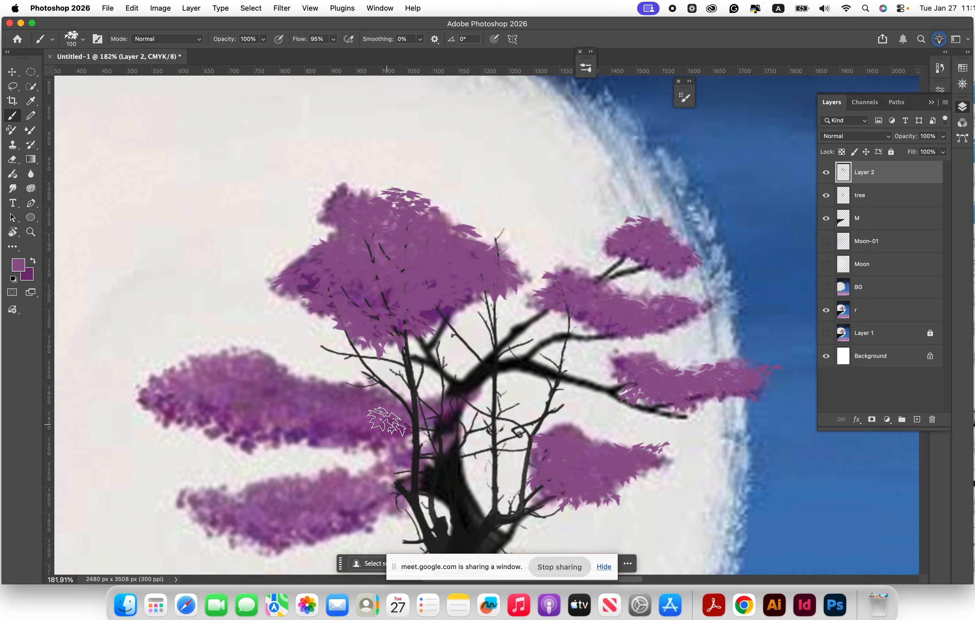
# Step: Fill the two long foliage clumps left of the trunk with lighter purple leaves, extending them to the trunk
pyautogui.moveTo(393, 421)
pyautogui.mouseDown()
pyautogui.moveTo(344, 405)
pyautogui.moveTo(324, 432)
pyautogui.moveTo(302, 433)
pyautogui.moveTo(284, 403)
pyautogui.moveTo(315, 396)
pyautogui.moveTo(283, 394)
pyautogui.moveTo(257, 365)
pyautogui.moveTo(234, 360)
pyautogui.moveTo(163, 391)
pyautogui.moveTo(196, 418)
pyautogui.moveTo(285, 434)
pyautogui.mouseUp()
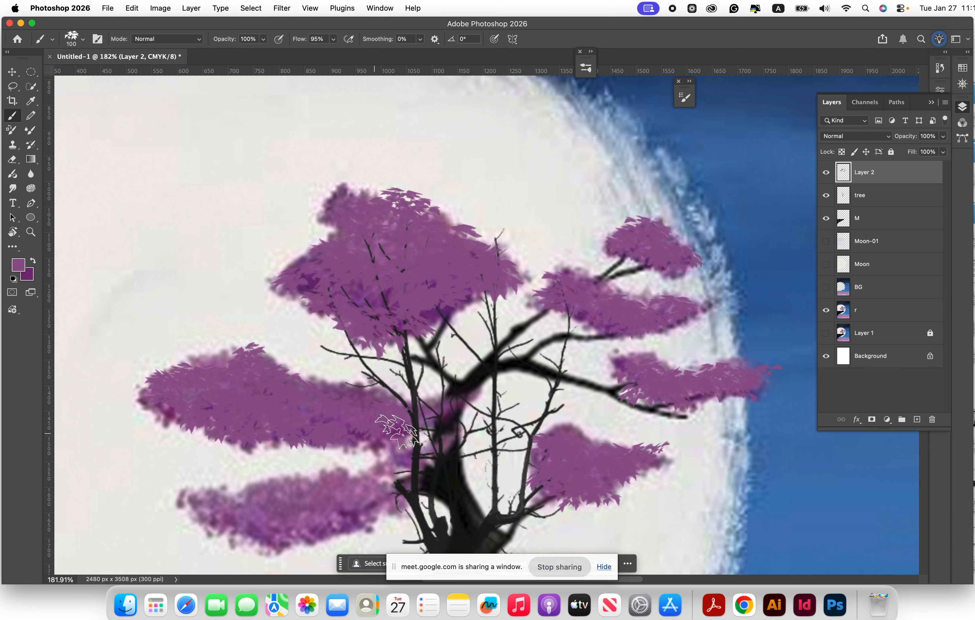
pyautogui.click(417, 422)
pyautogui.moveTo(360, 500); pyautogui.dragTo(341, 514)
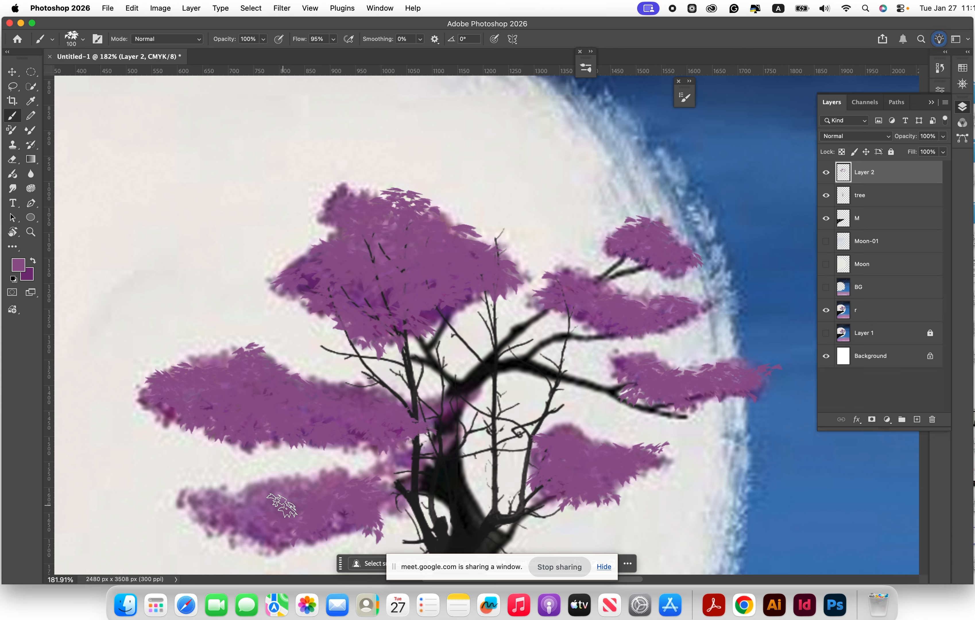
pyautogui.moveTo(280, 485)
pyautogui.mouseDown()
pyautogui.moveTo(271, 534)
pyautogui.moveTo(242, 526)
pyautogui.moveTo(240, 506)
pyautogui.moveTo(226, 518)
pyautogui.moveTo(207, 510)
pyautogui.mouseUp()
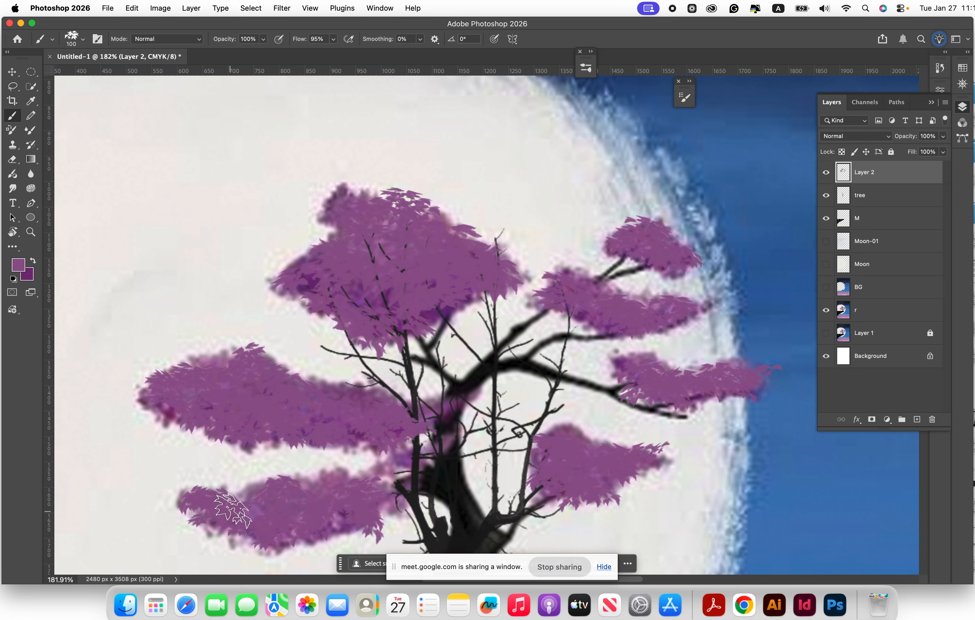
pyautogui.moveTo(268, 507)
pyautogui.mouseDown()
pyautogui.moveTo(270, 539)
pyautogui.moveTo(293, 547)
pyautogui.moveTo(351, 527)
pyautogui.moveTo(337, 522)
pyautogui.moveTo(368, 505)
pyautogui.mouseUp()
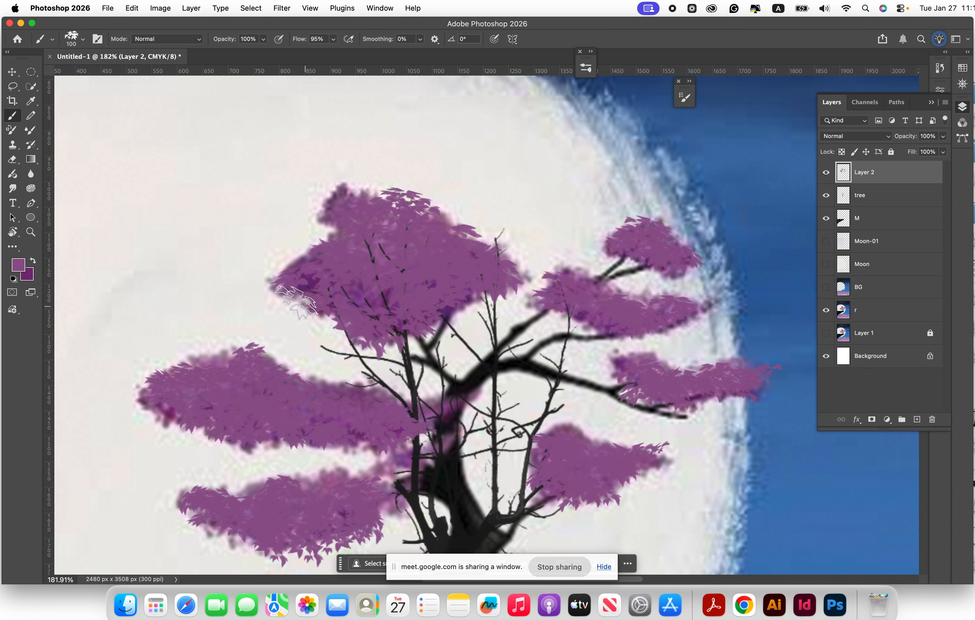
pyautogui.scroll(-3, 446, 387)
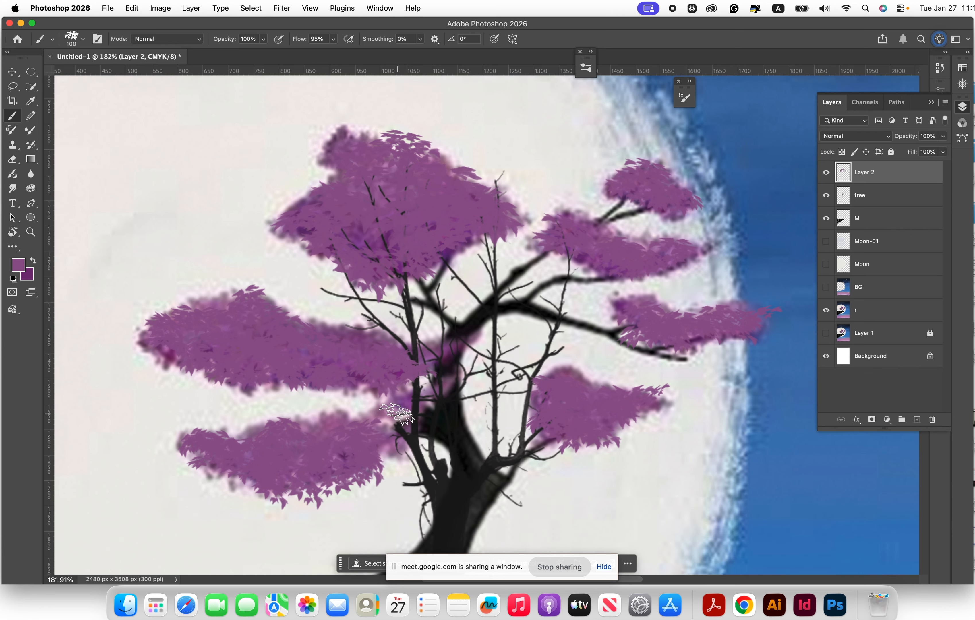
pyautogui.moveTo(406, 422)
pyautogui.mouseDown()
pyautogui.moveTo(380, 460)
pyautogui.moveTo(399, 448)
pyautogui.mouseUp()
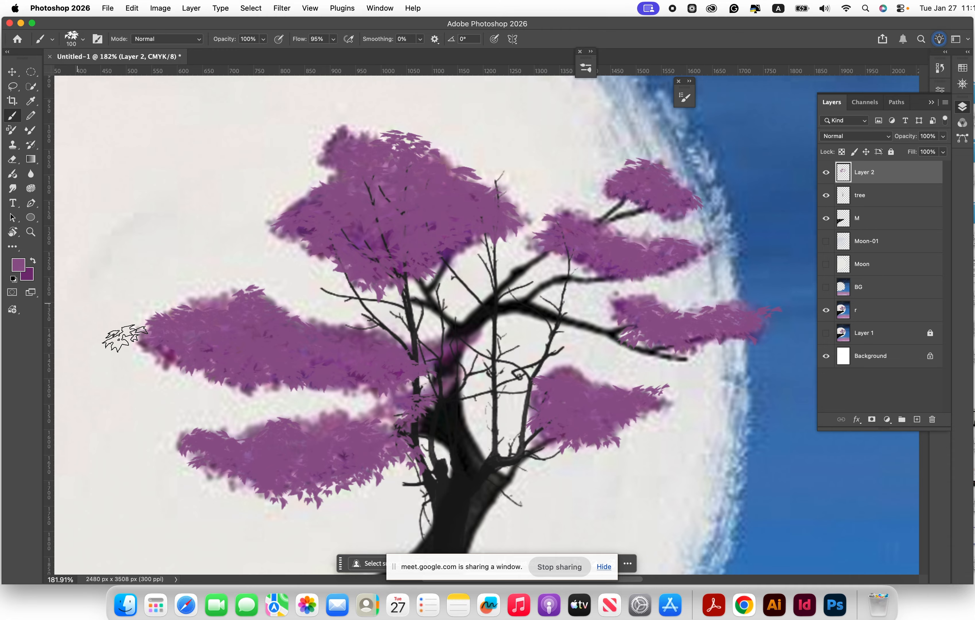
# Step: Make the darker purple the foreground colour and shade the undersides of the two left foliage clumps with leaves
pyautogui.press('x')
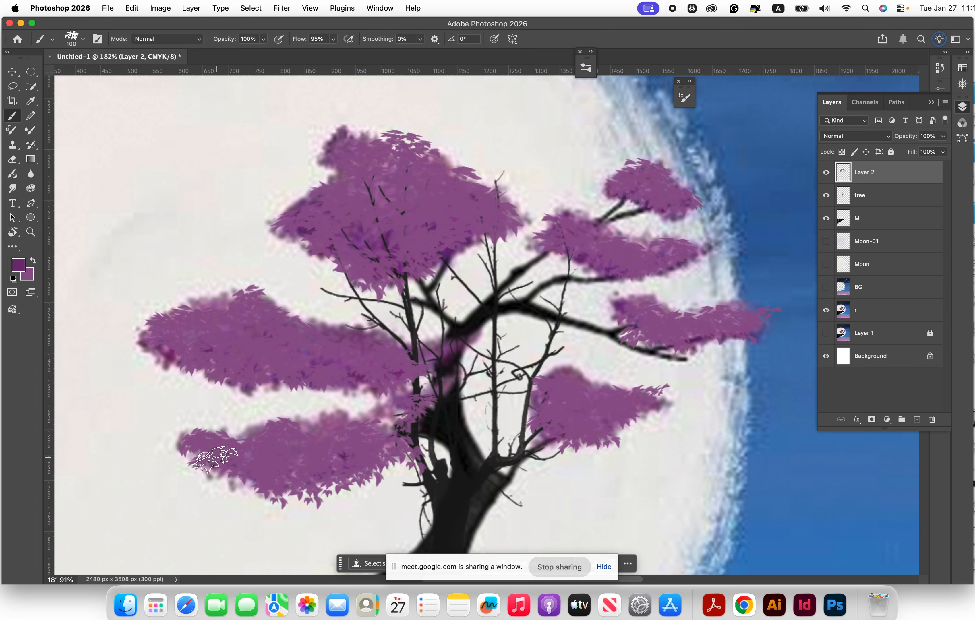
pyautogui.click(200, 469)
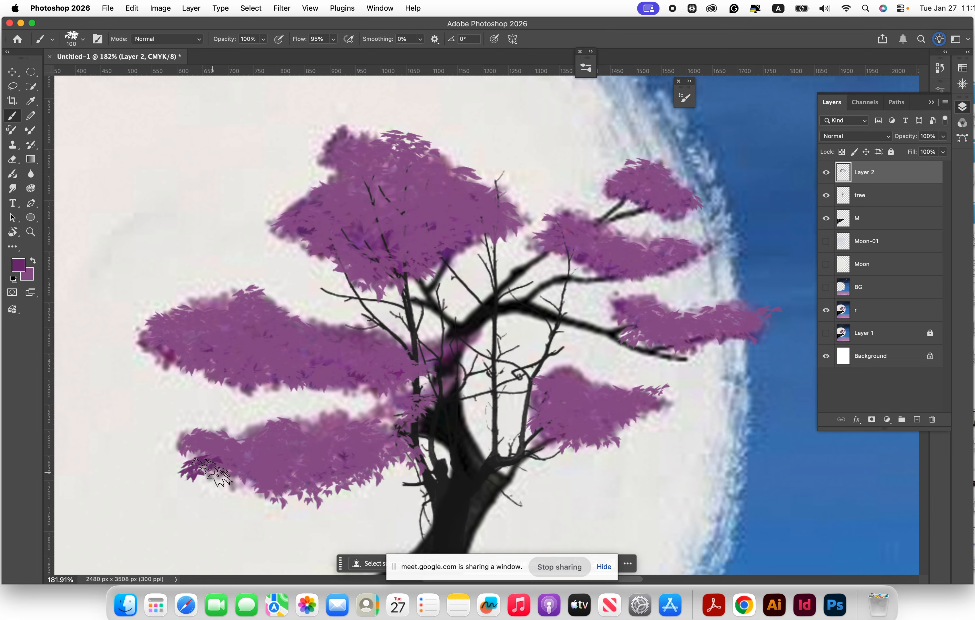
pyautogui.click(246, 473)
pyautogui.moveTo(264, 490); pyautogui.dragTo(389, 461)
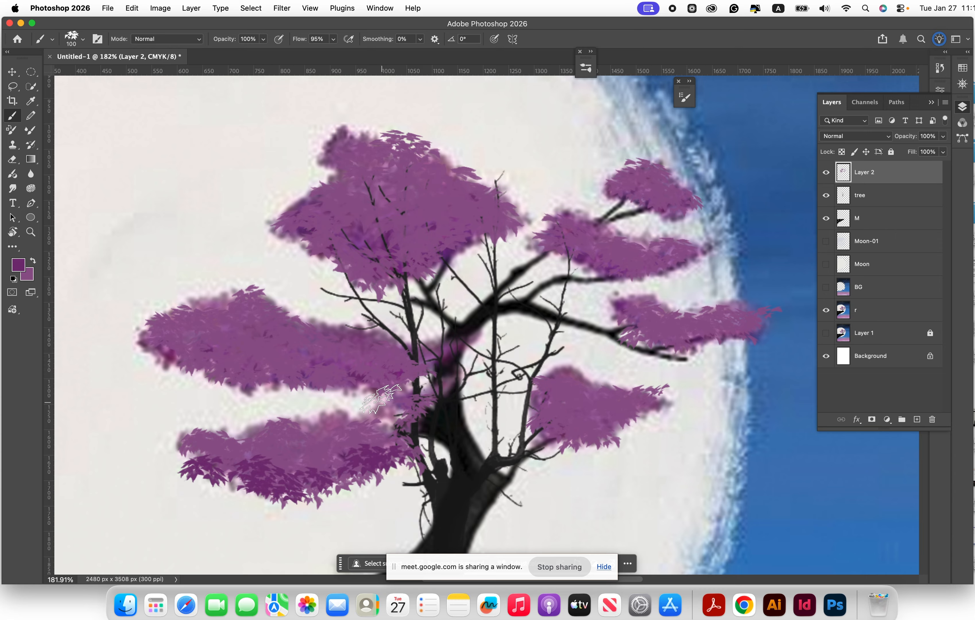
pyautogui.moveTo(381, 391)
pyautogui.mouseDown()
pyautogui.moveTo(321, 370)
pyautogui.moveTo(302, 389)
pyautogui.moveTo(276, 374)
pyautogui.moveTo(258, 382)
pyautogui.moveTo(291, 363)
pyautogui.moveTo(239, 377)
pyautogui.moveTo(236, 361)
pyautogui.moveTo(221, 371)
pyautogui.moveTo(197, 356)
pyautogui.moveTo(180, 365)
pyautogui.moveTo(150, 339)
pyautogui.mouseUp()
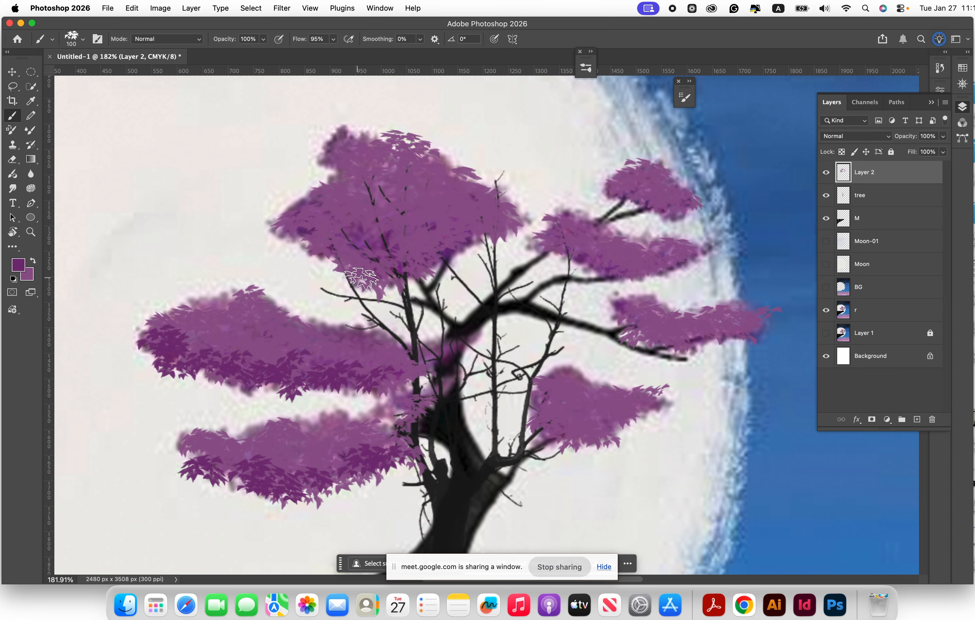
# Step: Shade the crown's left and lower edges and the undersides of the right-hand foliage clumps with darker purple leaves
pyautogui.moveTo(329, 258)
pyautogui.mouseDown()
pyautogui.moveTo(299, 228)
pyautogui.moveTo(331, 191)
pyautogui.moveTo(334, 152)
pyautogui.moveTo(348, 170)
pyautogui.mouseUp()
pyautogui.moveTo(341, 235)
pyautogui.mouseDown()
pyautogui.moveTo(364, 258)
pyautogui.moveTo(418, 263)
pyautogui.moveTo(434, 250)
pyautogui.mouseUp()
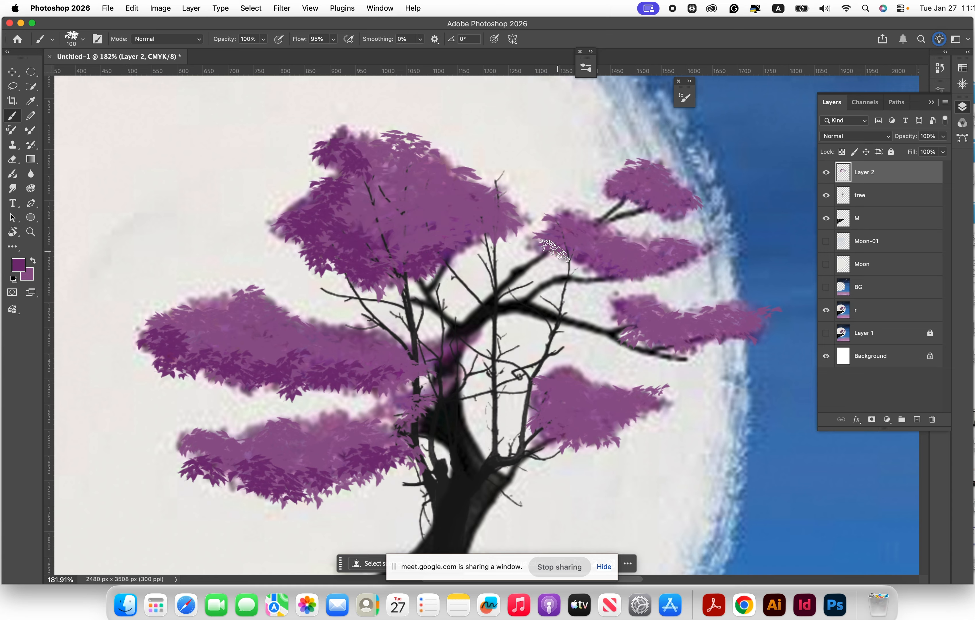
pyautogui.moveTo(553, 250)
pyautogui.mouseDown()
pyautogui.moveTo(589, 249)
pyautogui.moveTo(593, 267)
pyautogui.moveTo(614, 271)
pyautogui.moveTo(659, 268)
pyautogui.mouseUp()
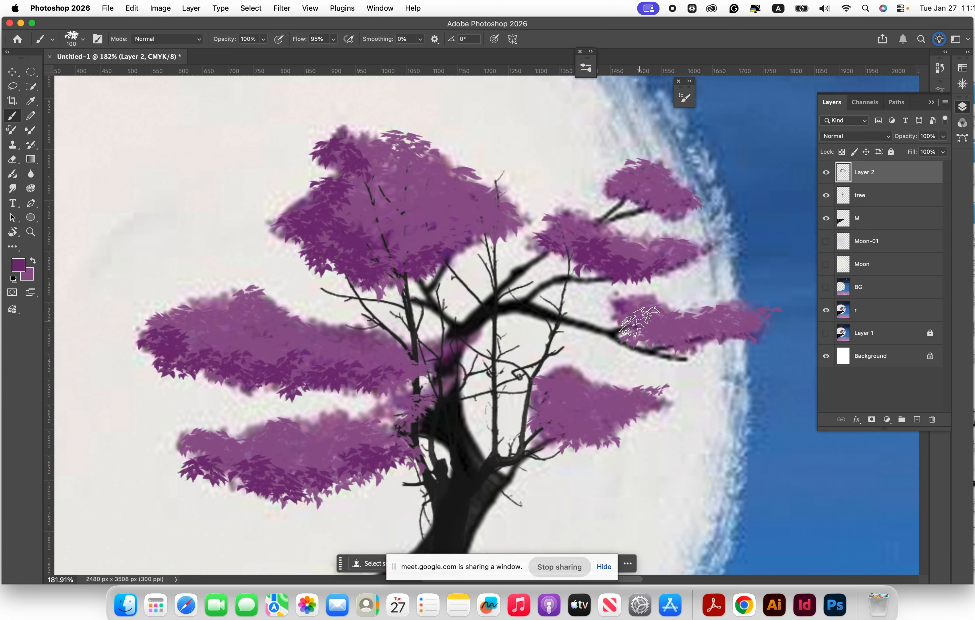
pyautogui.moveTo(634, 330)
pyautogui.mouseDown()
pyautogui.moveTo(694, 348)
pyautogui.moveTo(762, 335)
pyautogui.mouseUp()
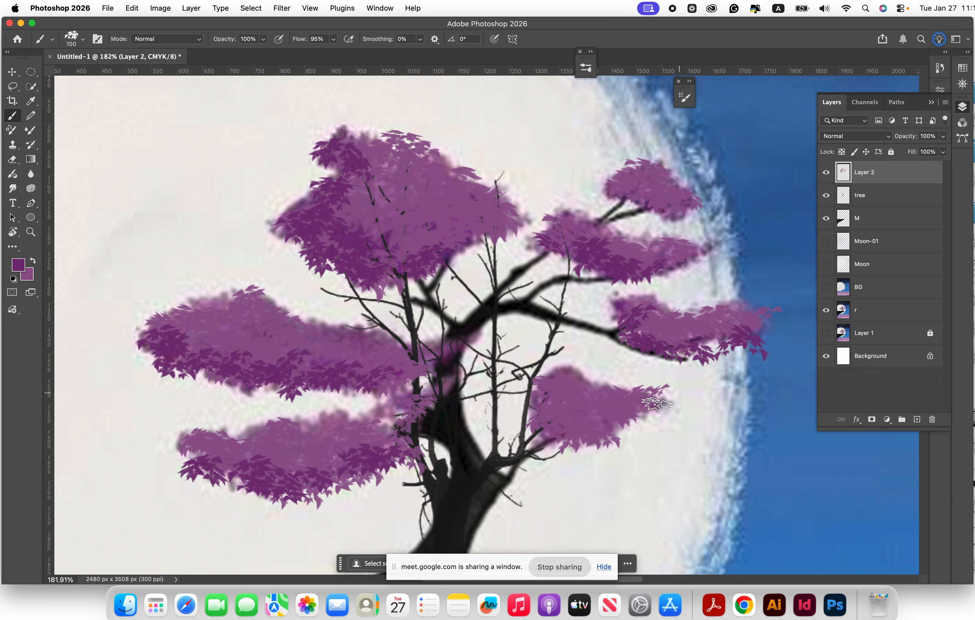
pyautogui.moveTo(647, 415)
pyautogui.mouseDown()
pyautogui.moveTo(601, 444)
pyautogui.moveTo(632, 411)
pyautogui.moveTo(604, 438)
pyautogui.moveTo(574, 441)
pyautogui.moveTo(545, 423)
pyautogui.moveTo(611, 431)
pyautogui.moveTo(554, 427)
pyautogui.moveTo(569, 410)
pyautogui.mouseUp()
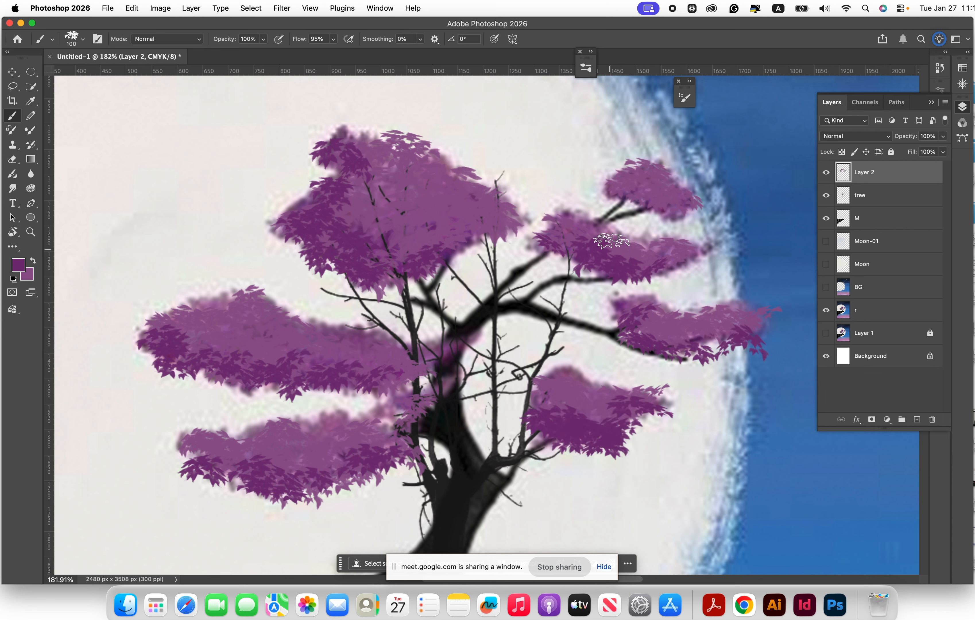
# Step: Shade the two upper foliage clumps right of the crown and the leaves beside the trunk with darker purple leaves
pyautogui.moveTo(665, 206); pyautogui.dragTo(627, 194)
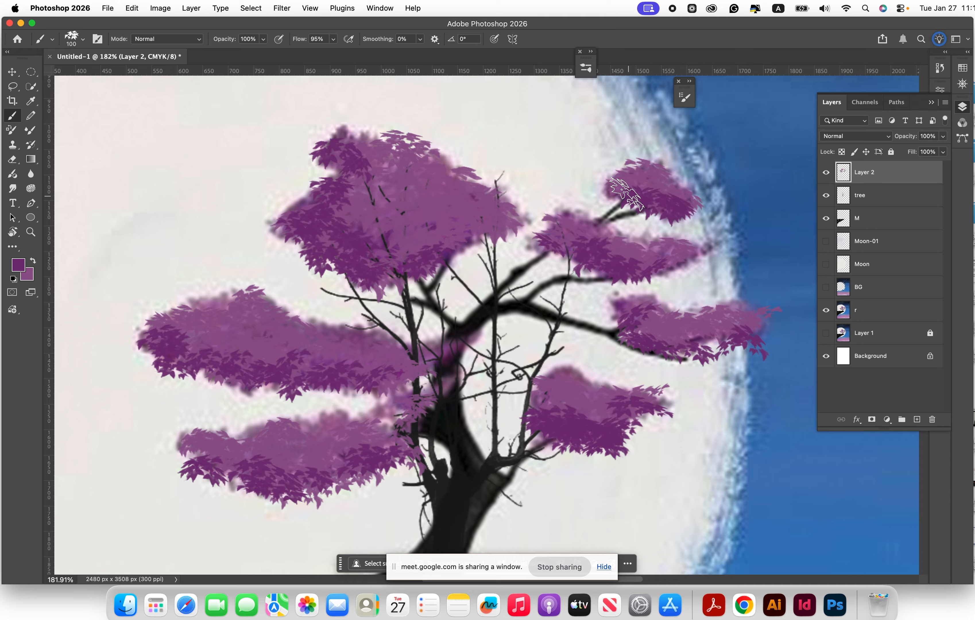
pyautogui.moveTo(561, 252)
pyautogui.mouseDown()
pyautogui.moveTo(631, 265)
pyautogui.moveTo(696, 240)
pyautogui.mouseUp()
pyautogui.moveTo(415, 384)
pyautogui.mouseDown()
pyautogui.moveTo(424, 381)
pyautogui.moveTo(411, 433)
pyautogui.mouseUp()
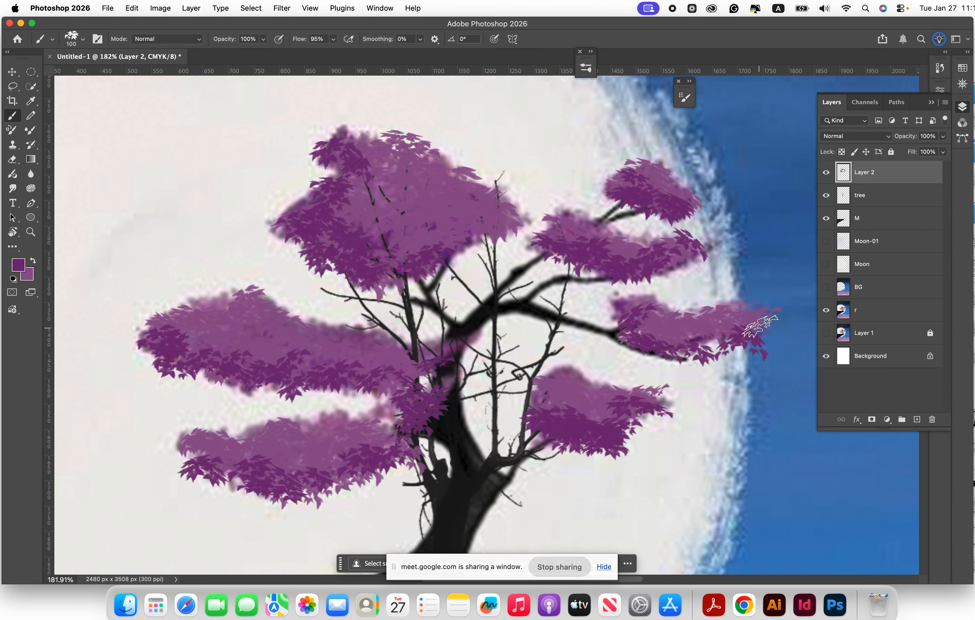
# Step: Hide the reference layer r, thicken the crown and merge the two upper clumps right of it with lighter purple leaves
pyautogui.click(825, 310)
pyautogui.scroll(-5, 484, 375)
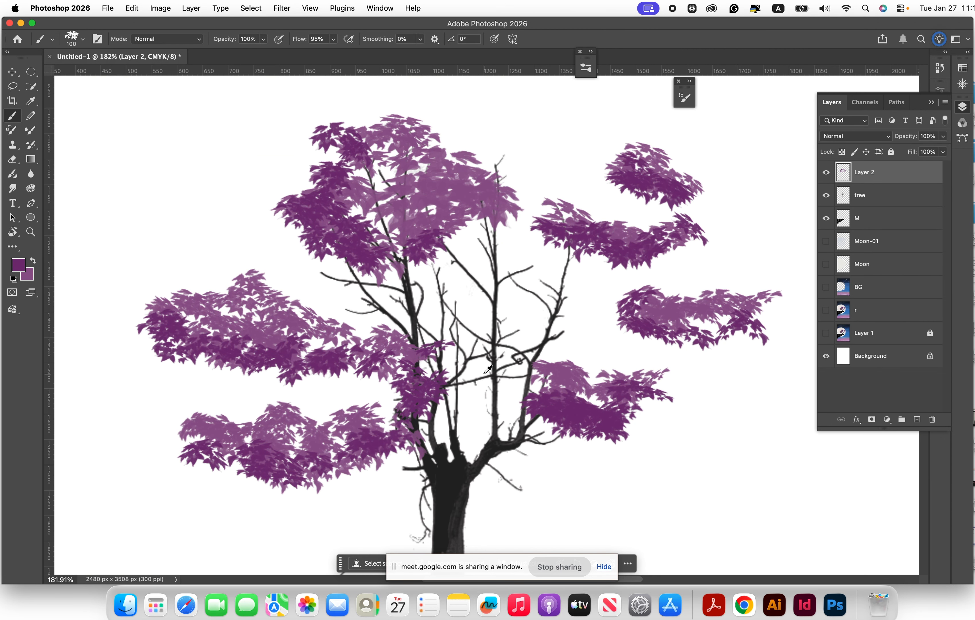
pyautogui.scroll(5, 455, 284)
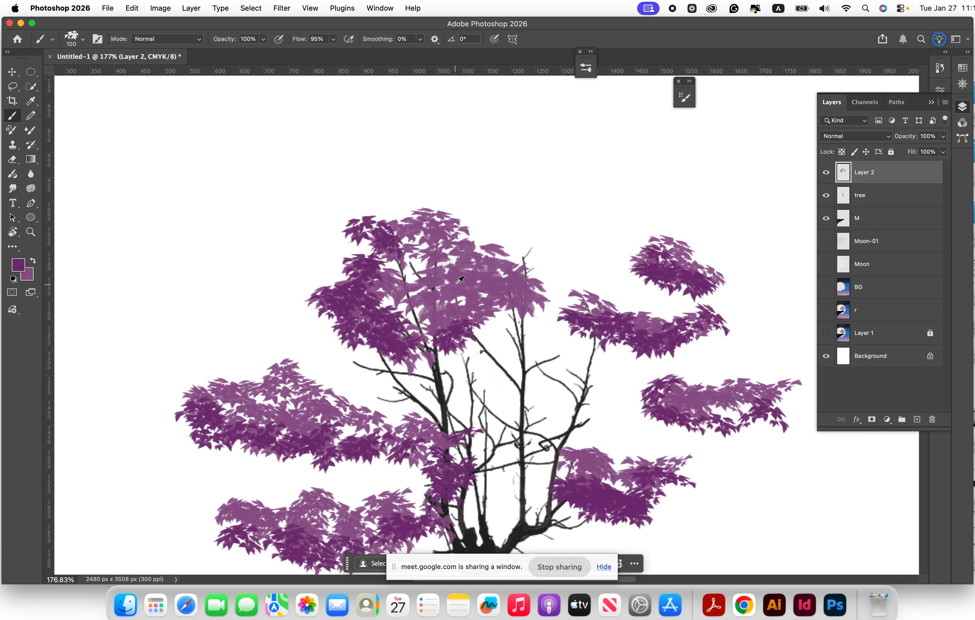
pyautogui.scroll(-1, 422, 292)
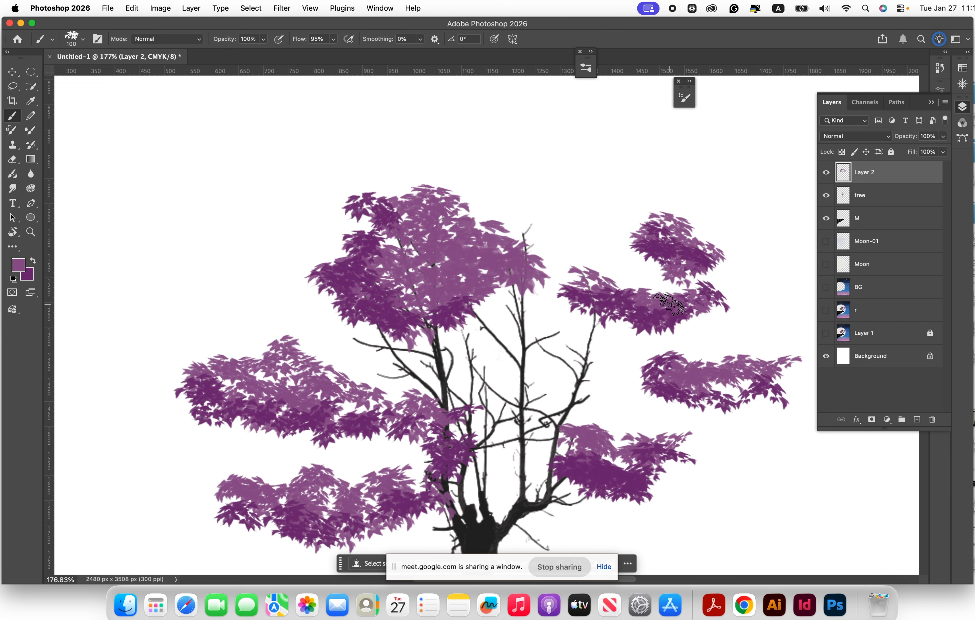
pyautogui.moveTo(669, 303)
pyautogui.mouseDown()
pyautogui.moveTo(645, 297)
pyautogui.moveTo(665, 261)
pyautogui.moveTo(658, 281)
pyautogui.moveTo(649, 282)
pyautogui.moveTo(653, 258)
pyautogui.moveTo(639, 281)
pyautogui.moveTo(638, 249)
pyautogui.moveTo(594, 278)
pyautogui.moveTo(646, 282)
pyautogui.mouseUp()
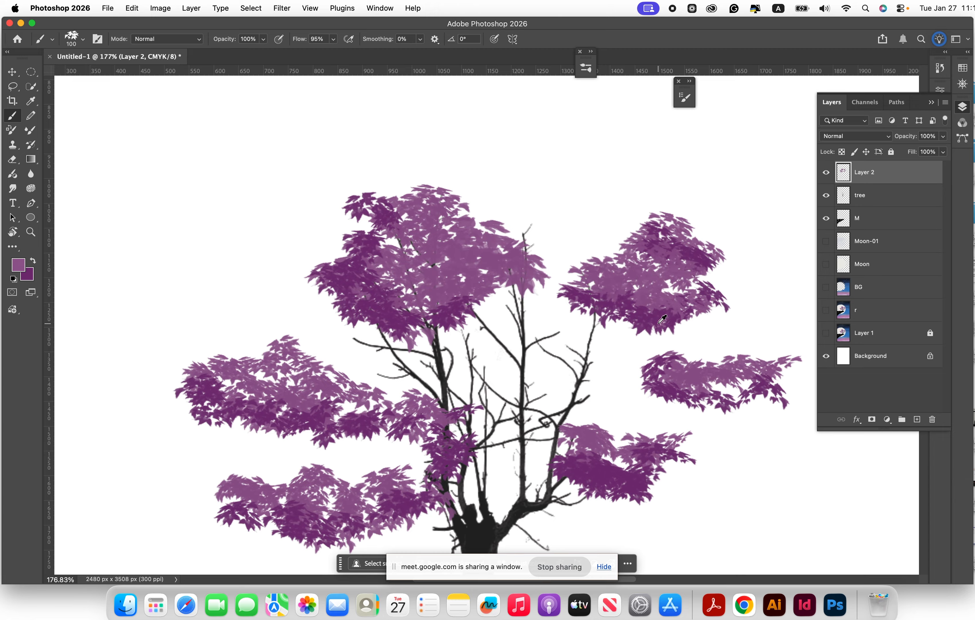
# Step: Make the darker purple the foreground colour and add shadow leaves to the merged clump, crown, upper-left clump and lower-right clump
pyautogui.press('x')
pyautogui.moveTo(657, 322)
pyautogui.mouseDown()
pyautogui.moveTo(676, 283)
pyautogui.moveTo(619, 272)
pyautogui.mouseUp()
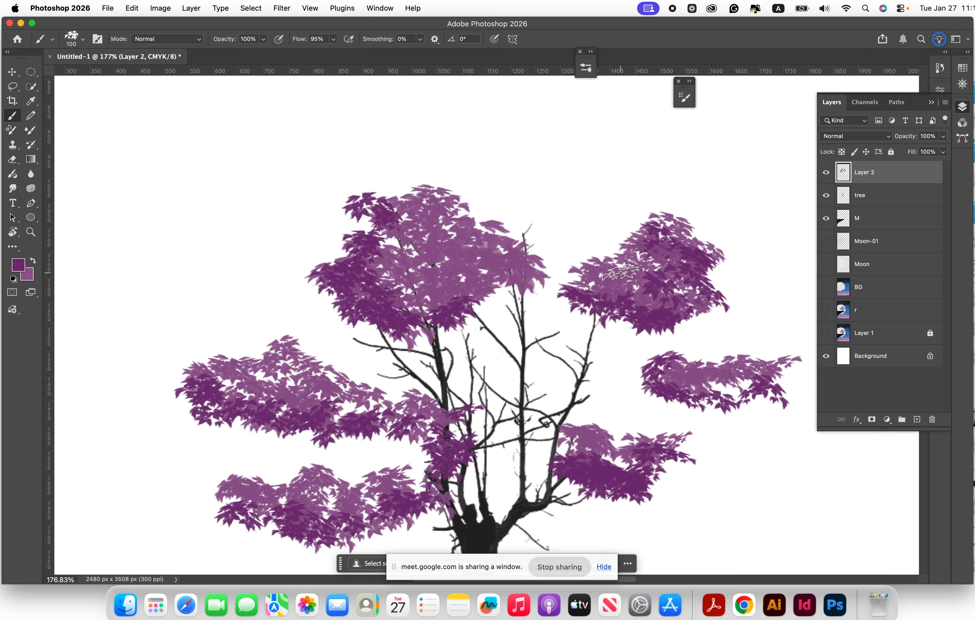
pyautogui.moveTo(462, 258)
pyautogui.mouseDown()
pyautogui.moveTo(464, 231)
pyautogui.moveTo(509, 246)
pyautogui.mouseUp()
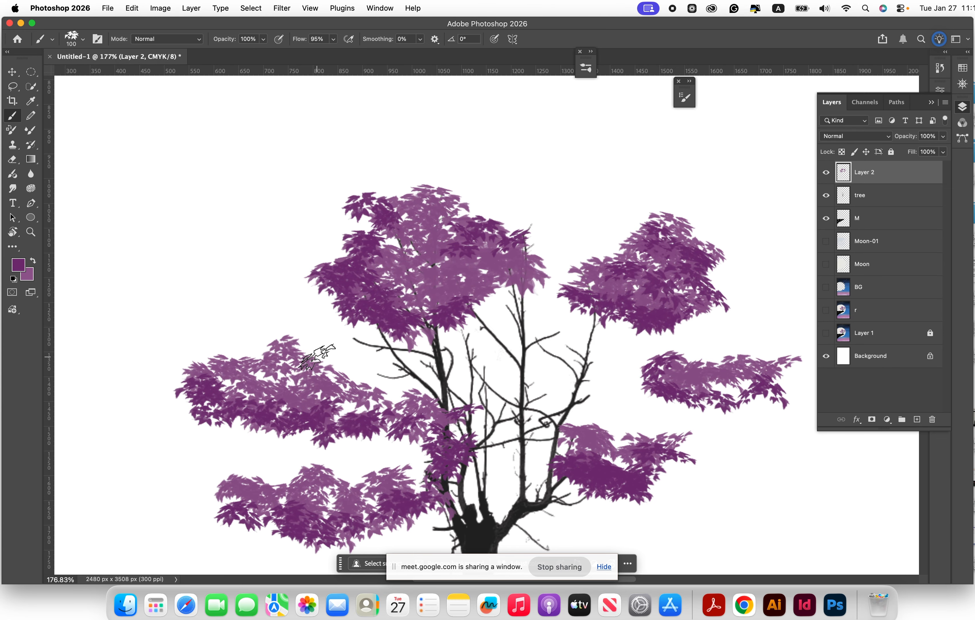
pyautogui.moveTo(317, 357); pyautogui.dragTo(364, 383)
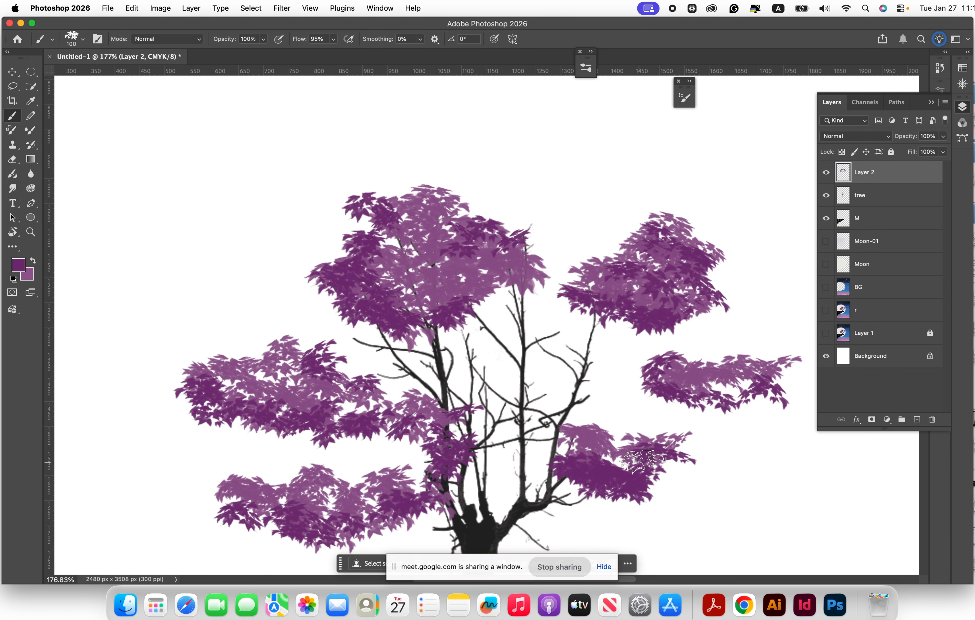
pyautogui.moveTo(641, 462)
pyautogui.mouseDown()
pyautogui.moveTo(610, 446)
pyautogui.moveTo(627, 462)
pyautogui.mouseUp()
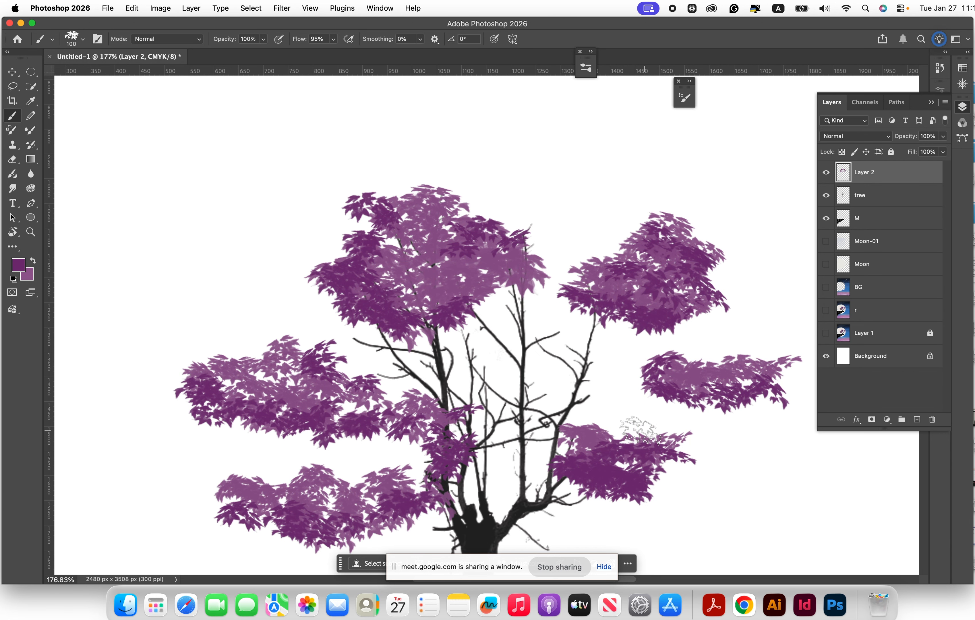
pyautogui.scroll(-1, 616, 405)
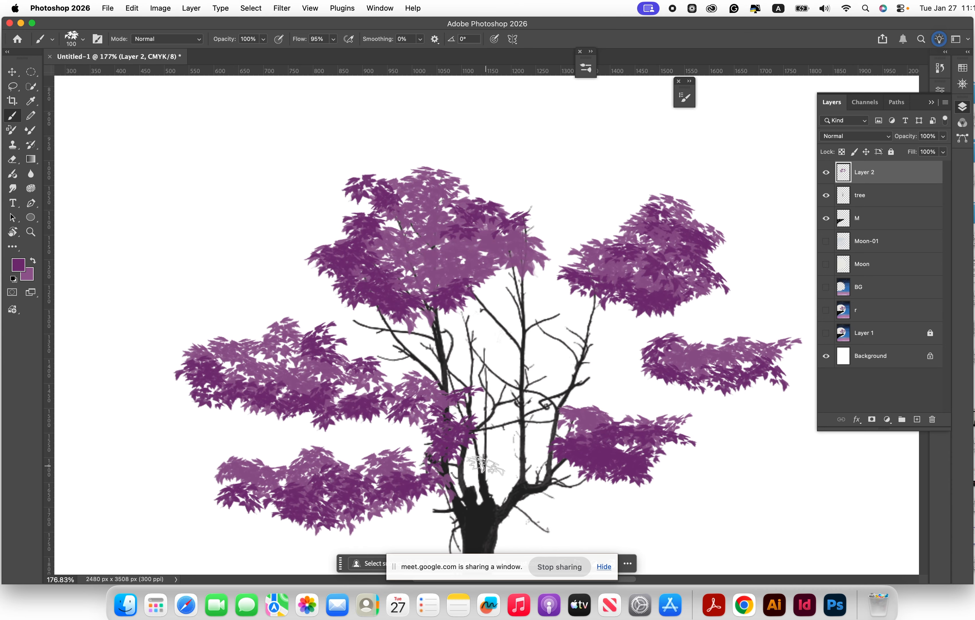
# Step: Show the Moon-01, Moon and BG layers behind the tree and view the whole illustration
pyautogui.scroll(-2, 562, 351)
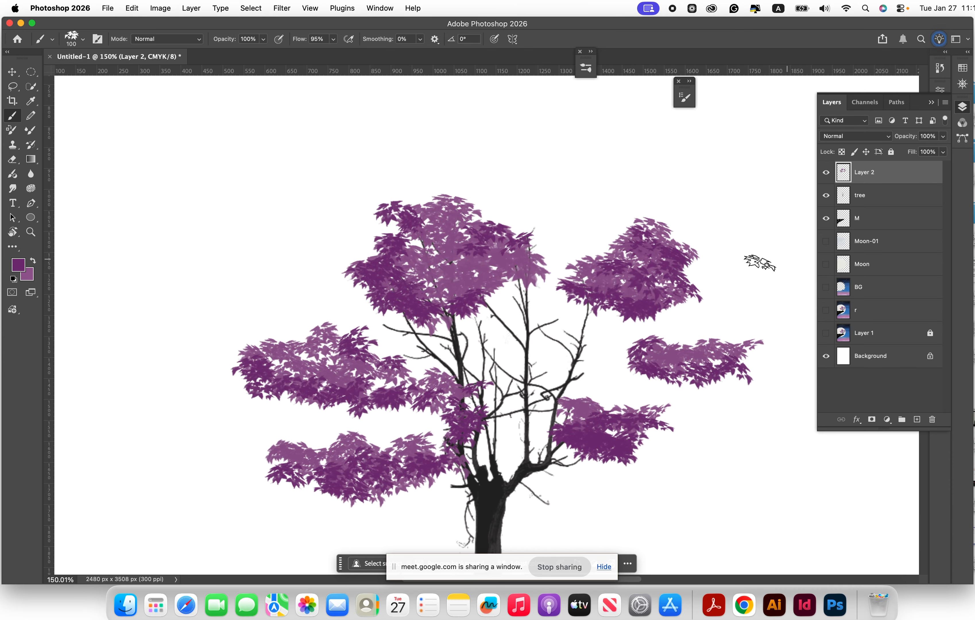
pyautogui.scroll(-8, 757, 261)
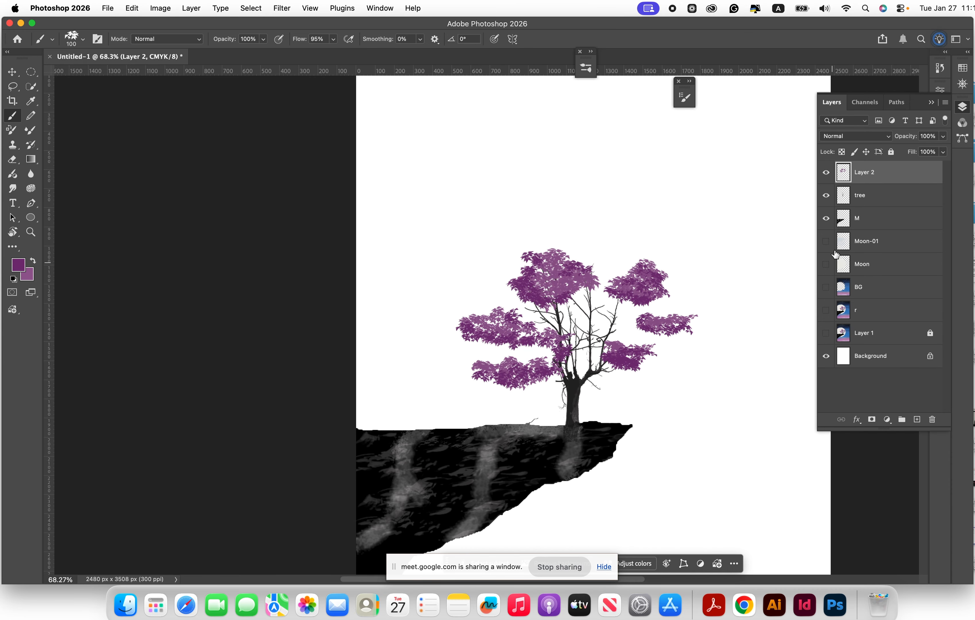
pyautogui.click(825, 241)
pyautogui.click(826, 264)
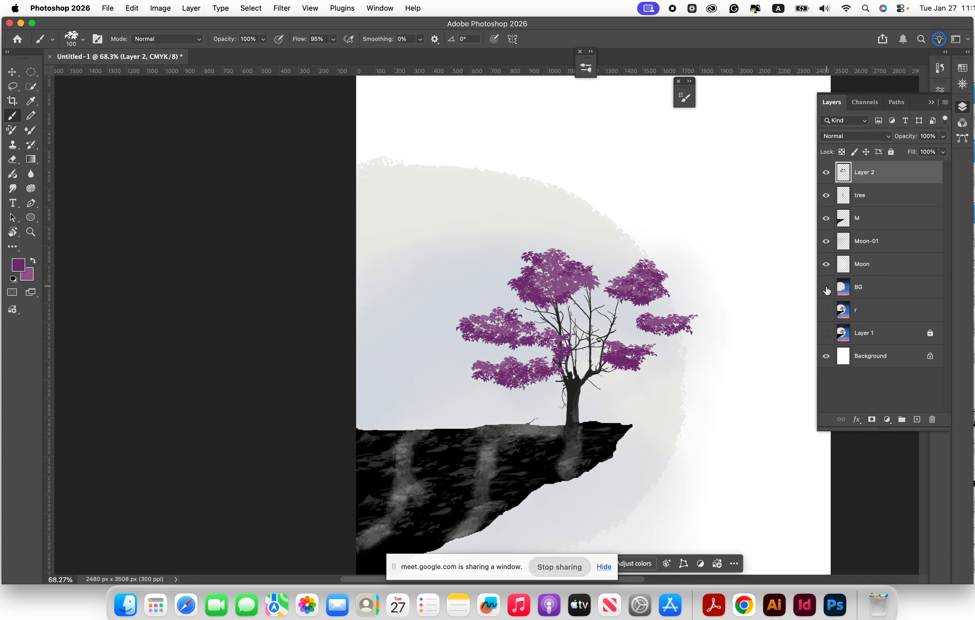
pyautogui.click(825, 287)
pyautogui.scroll(-3, 510, 334)
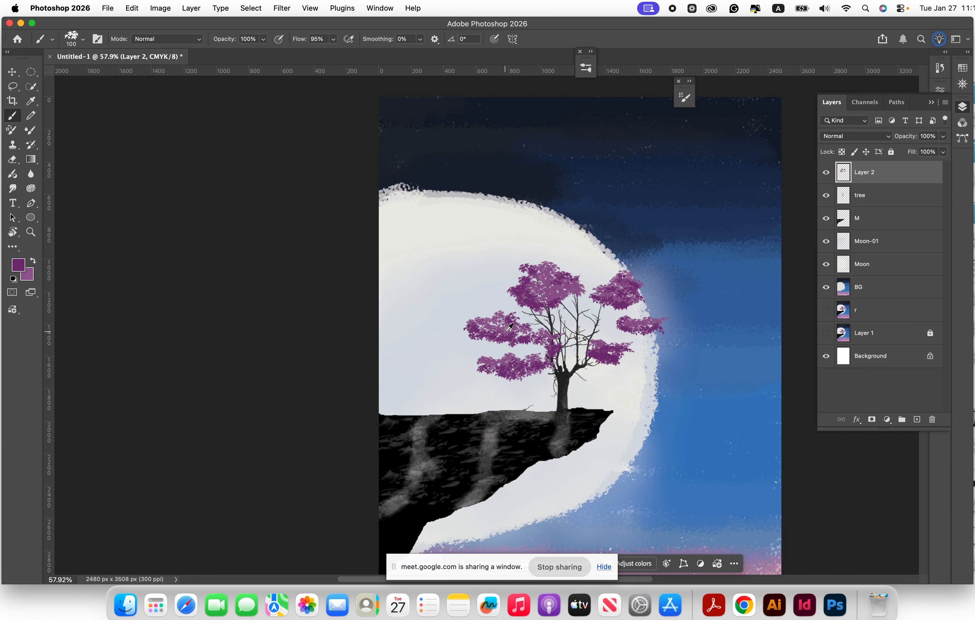
pyautogui.scroll(-3, 510, 334)
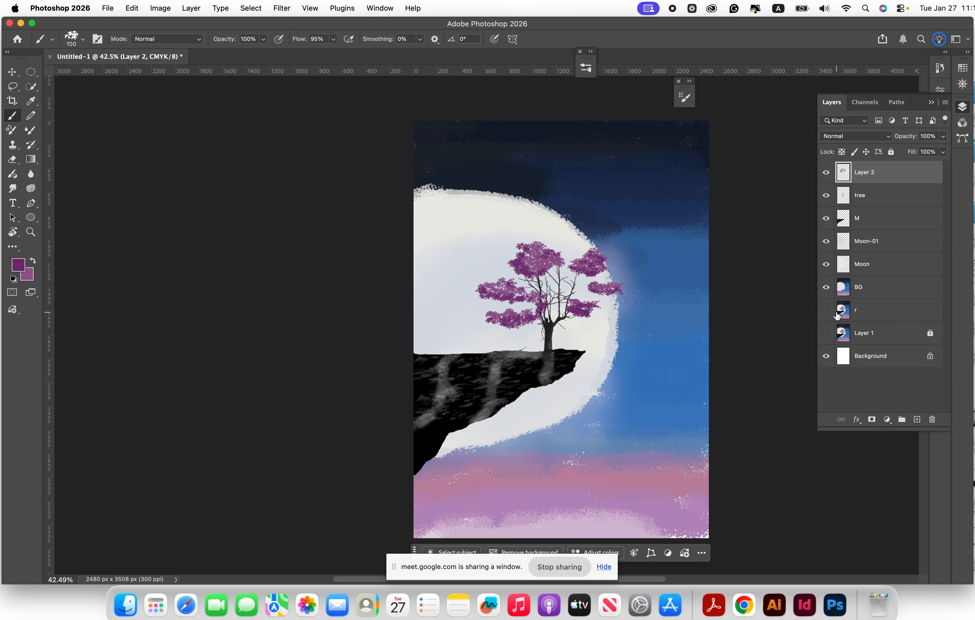
# Step: Choose the Grass 3 brush preset for painting at the foot of the tree
pyautogui.scroll(10, 552, 344)
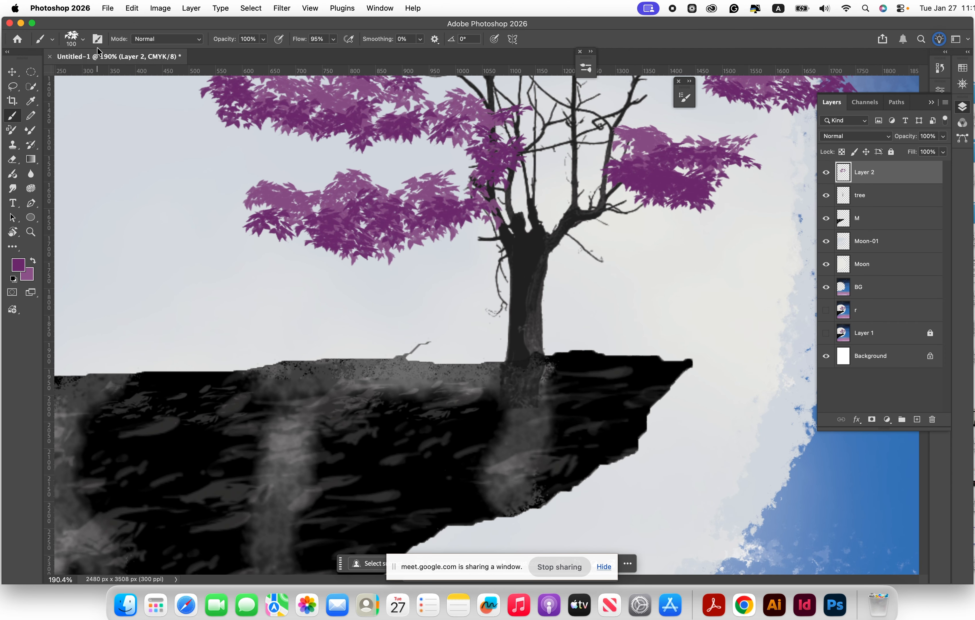
pyautogui.click(82, 43)
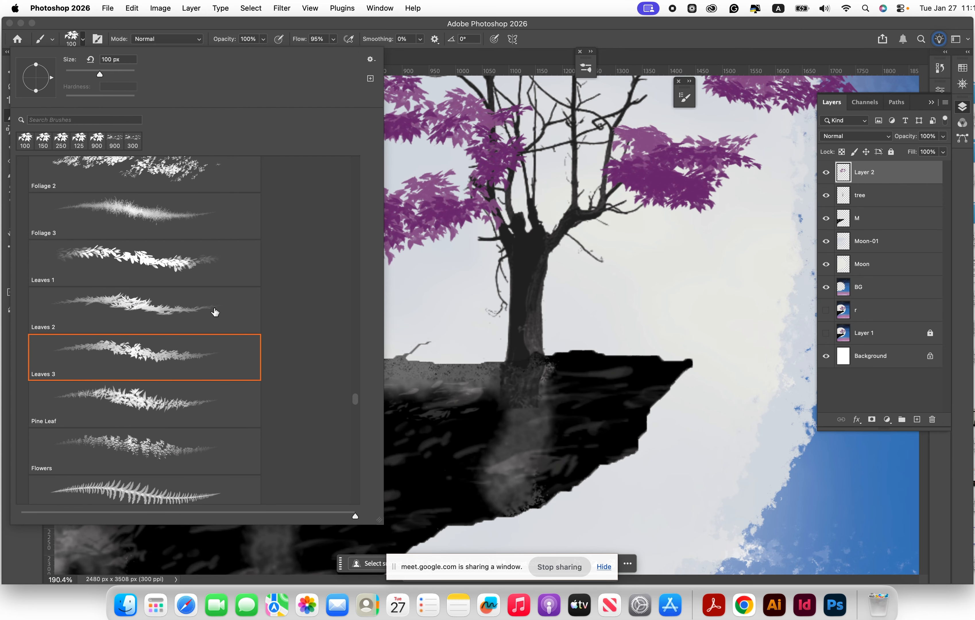
pyautogui.scroll(-5, 161, 405)
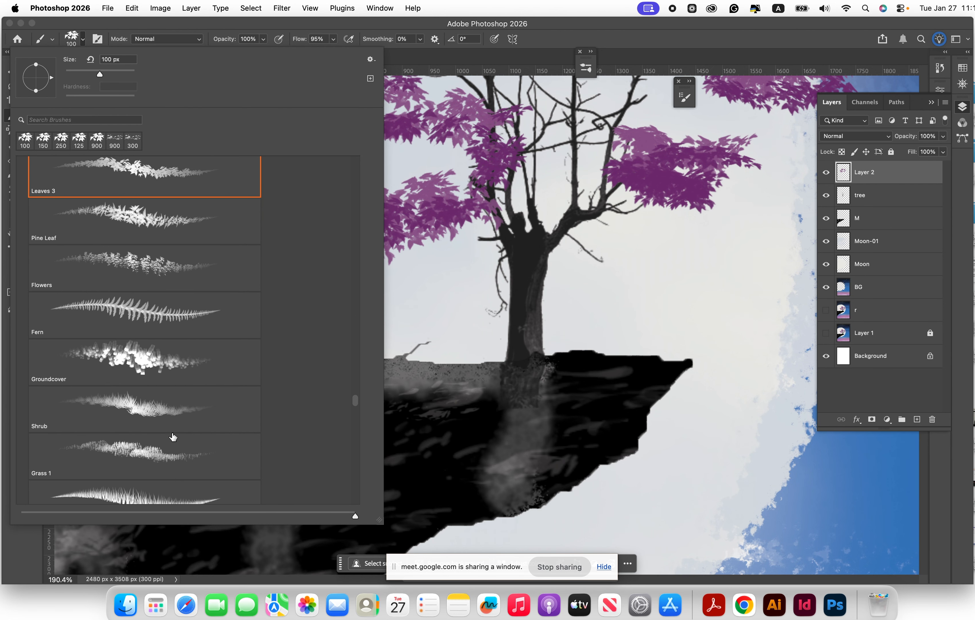
pyautogui.scroll(-3, 138, 428)
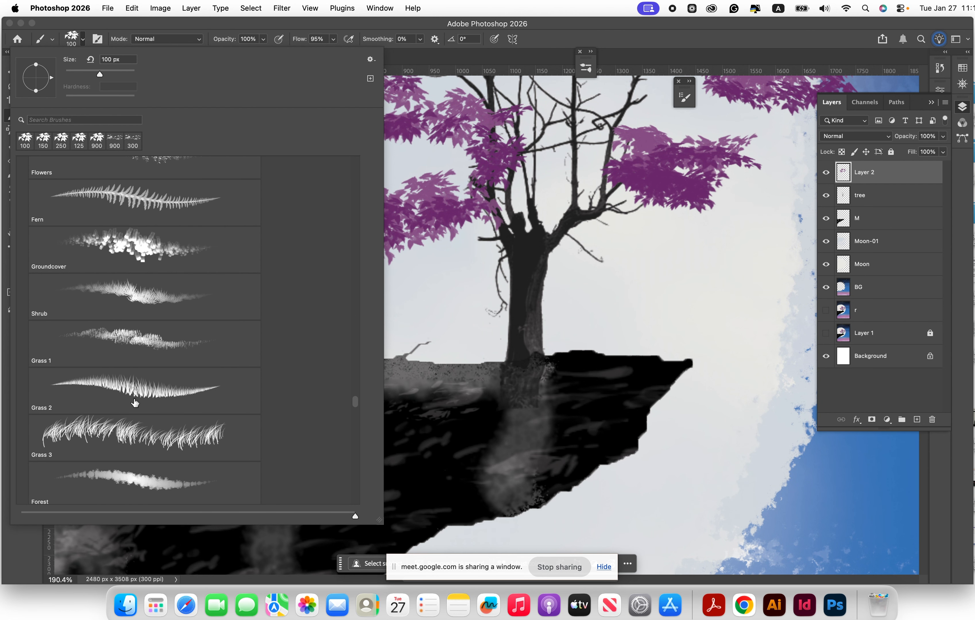
pyautogui.click(137, 295)
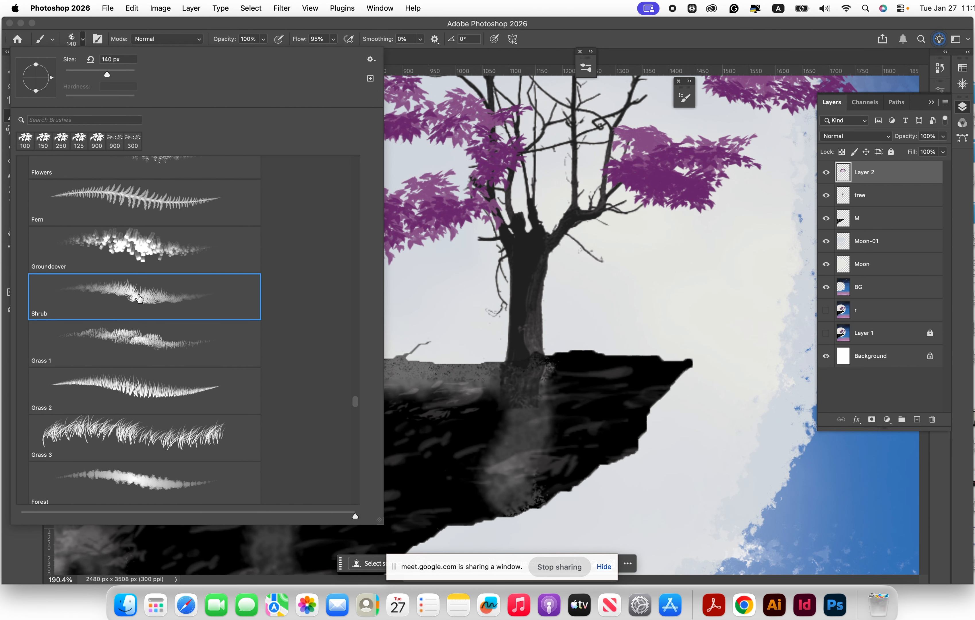
pyautogui.click(135, 432)
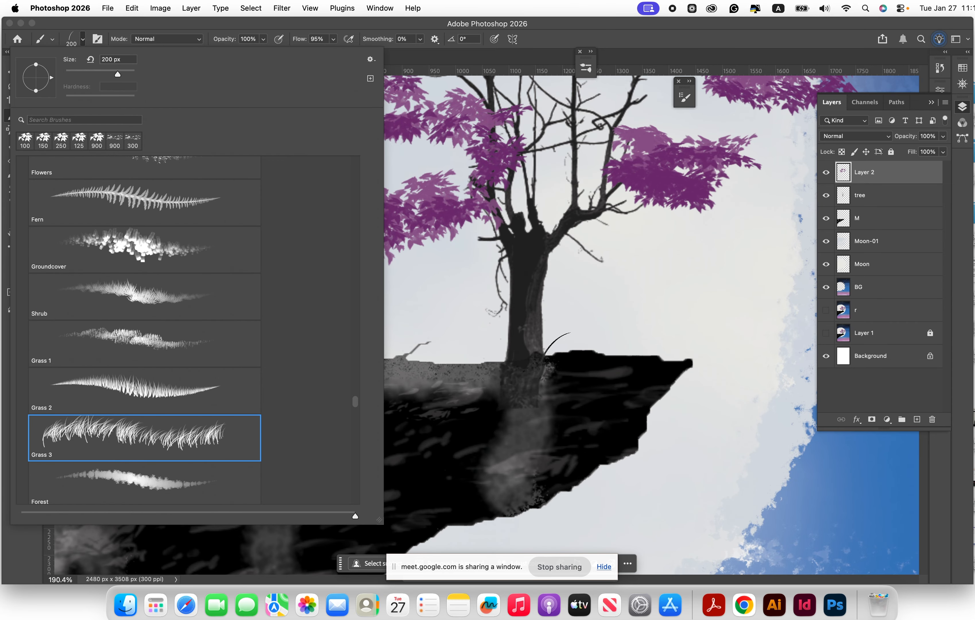
pyautogui.click(555, 348)
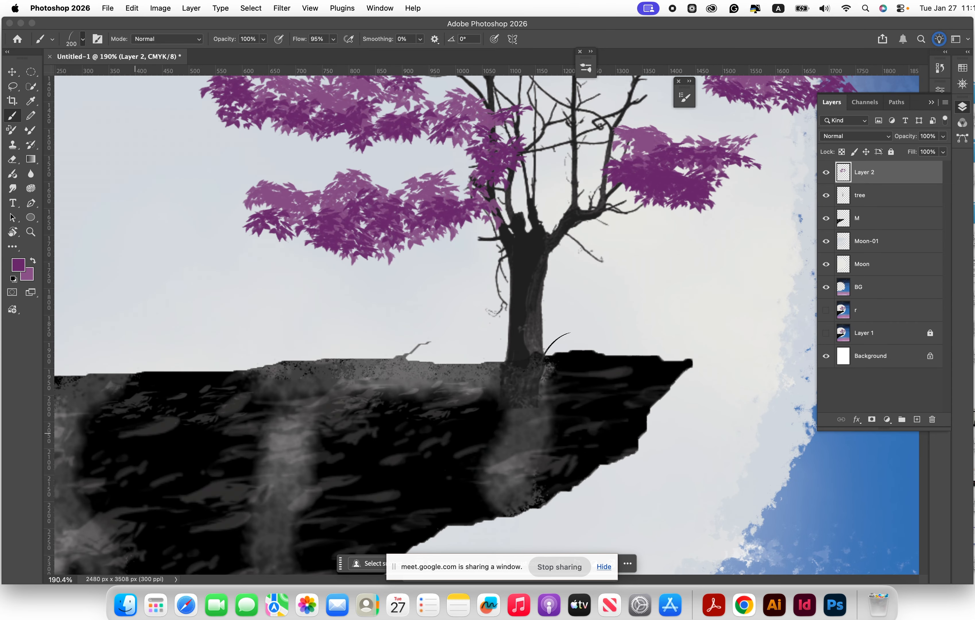
pyautogui.click(541, 352)
pyautogui.moveTo(559, 350)
pyautogui.mouseDown()
pyautogui.moveTo(565, 340)
pyautogui.moveTo(527, 352)
pyautogui.moveTo(471, 348)
pyautogui.mouseUp()
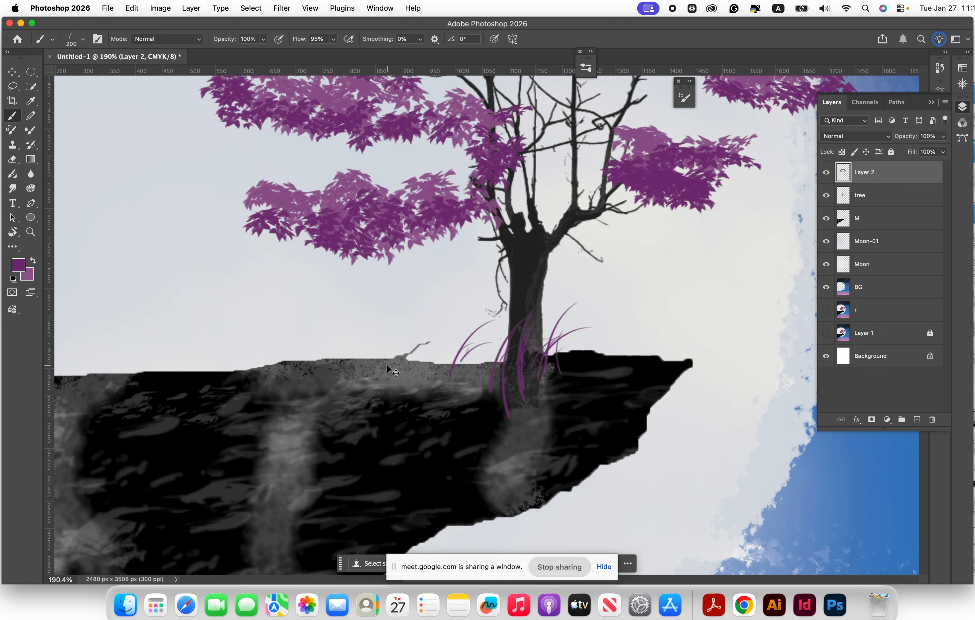
pyautogui.press('super+z')
pyautogui.press('super+z')
pyautogui.press('super+z')
pyautogui.press('super+z')
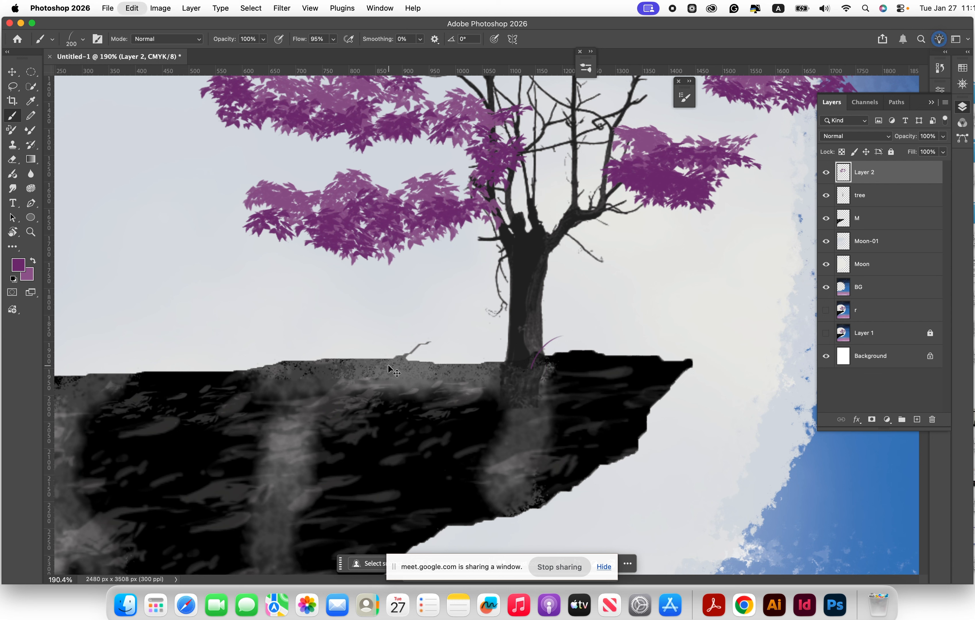
pyautogui.press('super+z')
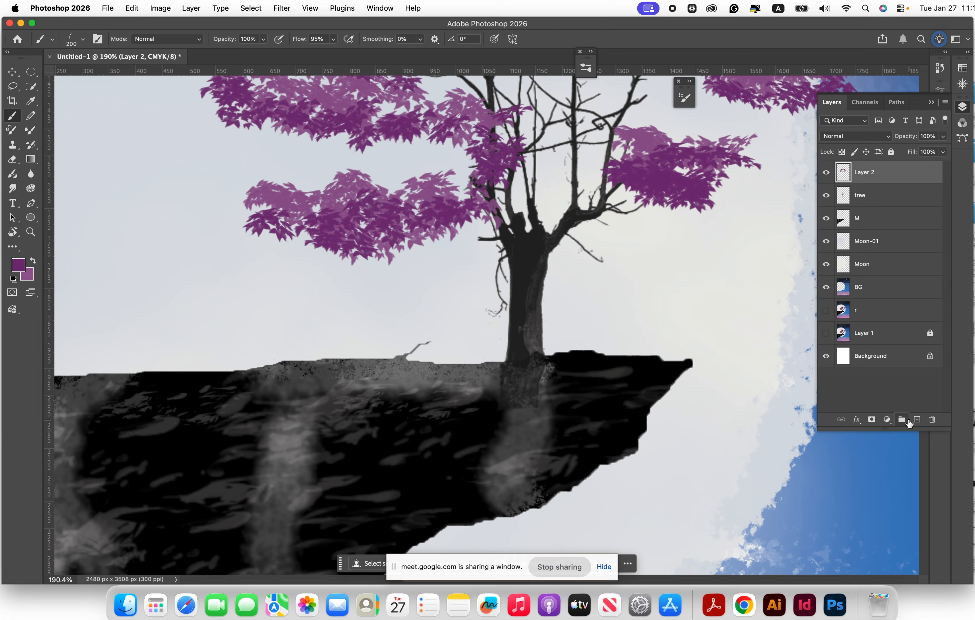
# Step: Add a new layer above the leaves and sample the trunk's dark grey as the foreground colour
pyautogui.click(917, 420)
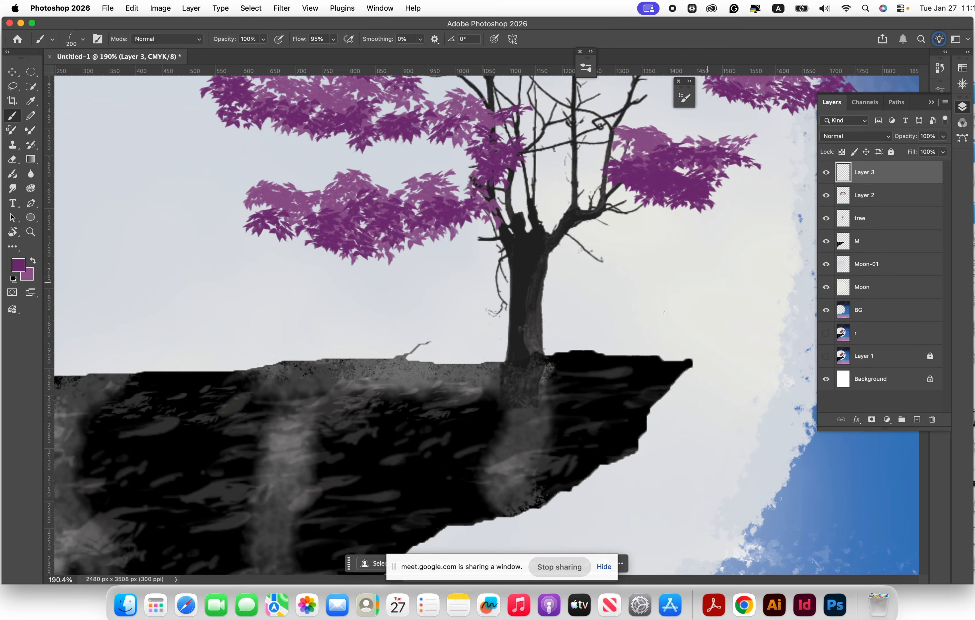
pyautogui.keyDown('alt'); pyautogui.click(536, 330); pyautogui.keyUp('alt')
pyautogui.click(533, 356)
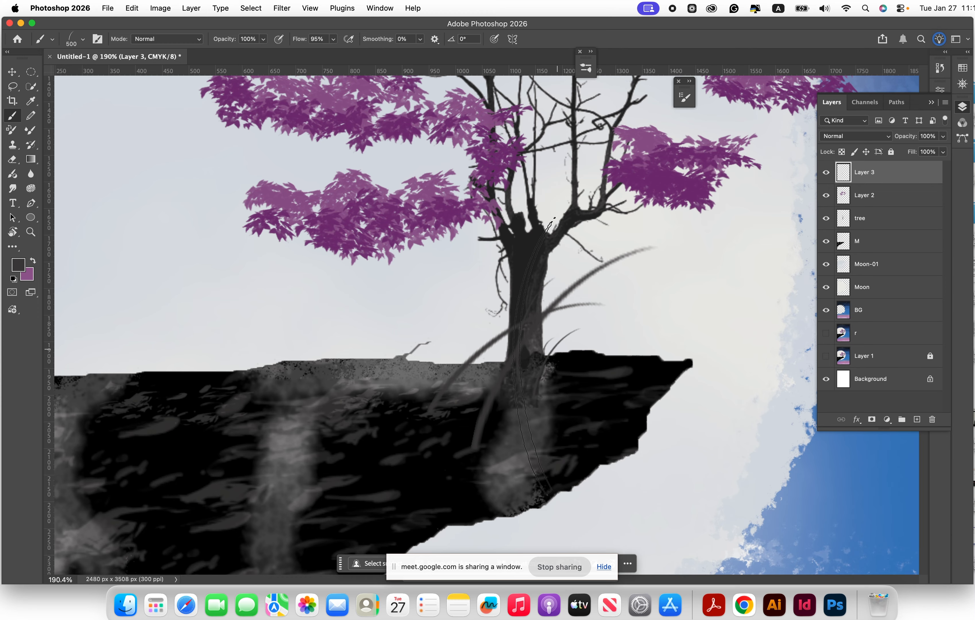
pyautogui.press('super+z')
# Step: Reduce the grass brush to 70 px and paint dark grass tufts on both sides of the trunk's base
pyautogui.press('[')
pyautogui.press('[')
pyautogui.press('[')
pyautogui.press('[')
pyautogui.press('[')
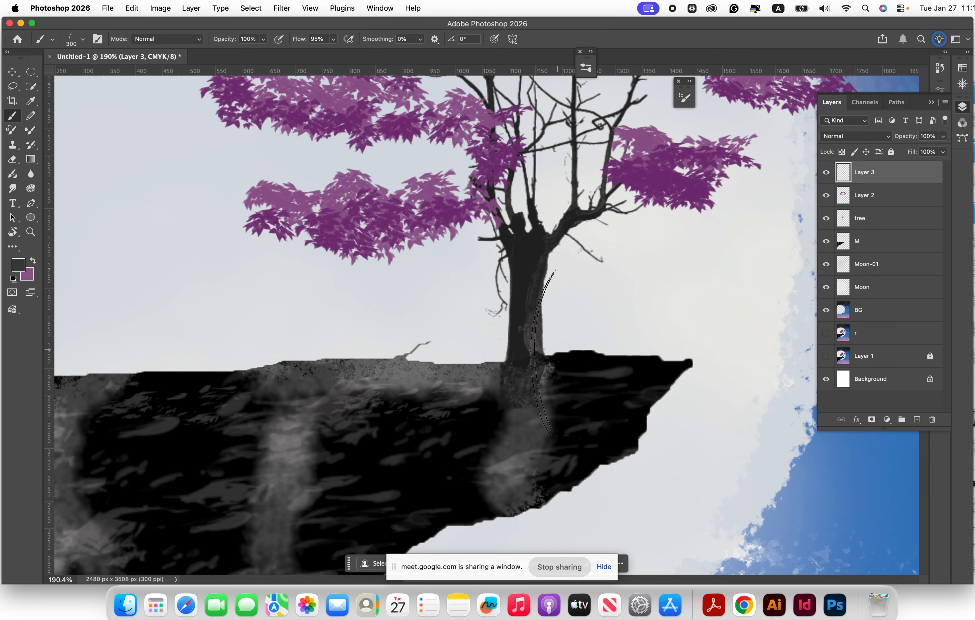
pyautogui.press('[')
pyautogui.press('[')
pyautogui.press('[')
pyautogui.press('[')
pyautogui.press('[')
pyautogui.press('[')
pyautogui.click(548, 339)
pyautogui.click(549, 346)
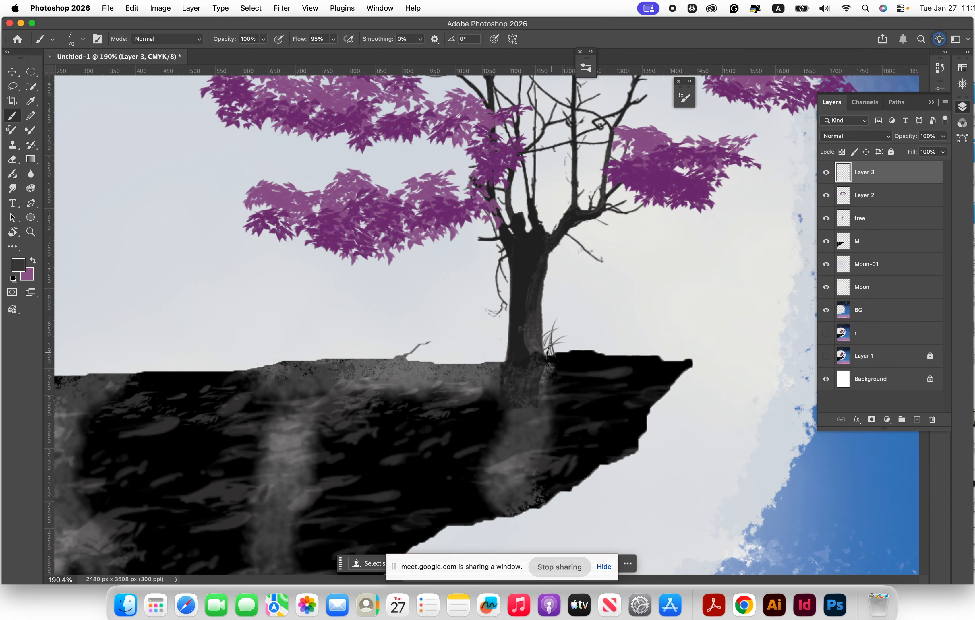
pyautogui.click(501, 355)
pyautogui.click(490, 357)
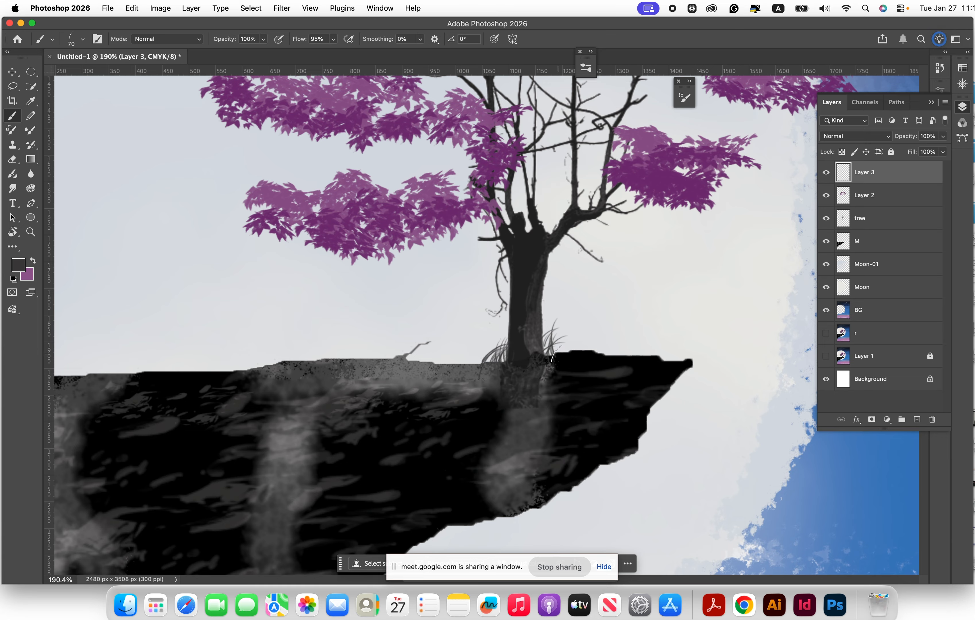
pyautogui.click(563, 347)
pyautogui.moveTo(493, 346); pyautogui.dragTo(478, 357)
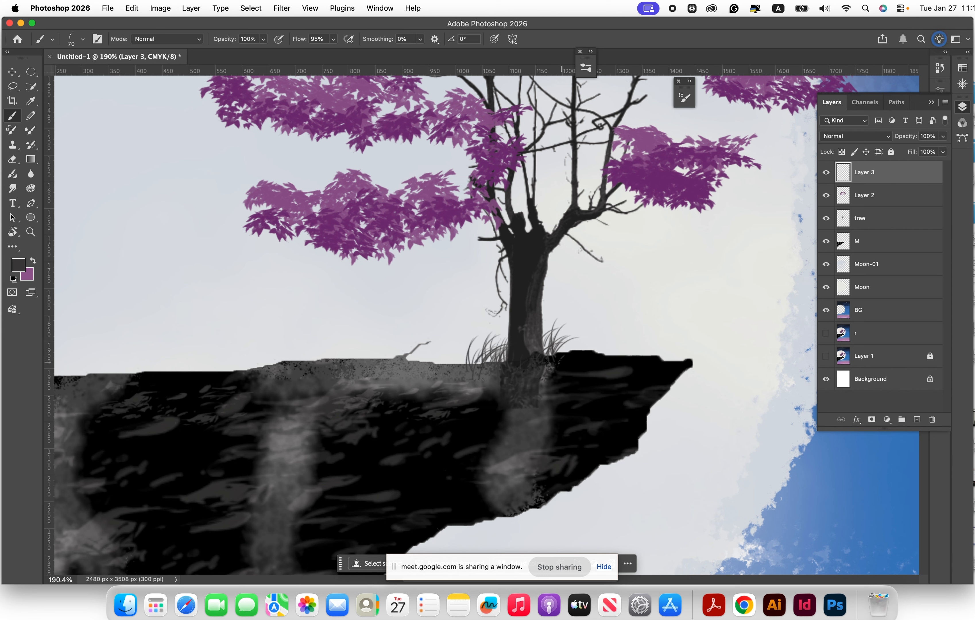
# Step: Extend the dark grass along the cliff top, a short way right of the trunk and out to the twig on the left
pyautogui.moveTo(598, 350)
pyautogui.mouseDown()
pyautogui.moveTo(561, 347)
pyautogui.moveTo(581, 350)
pyautogui.mouseUp()
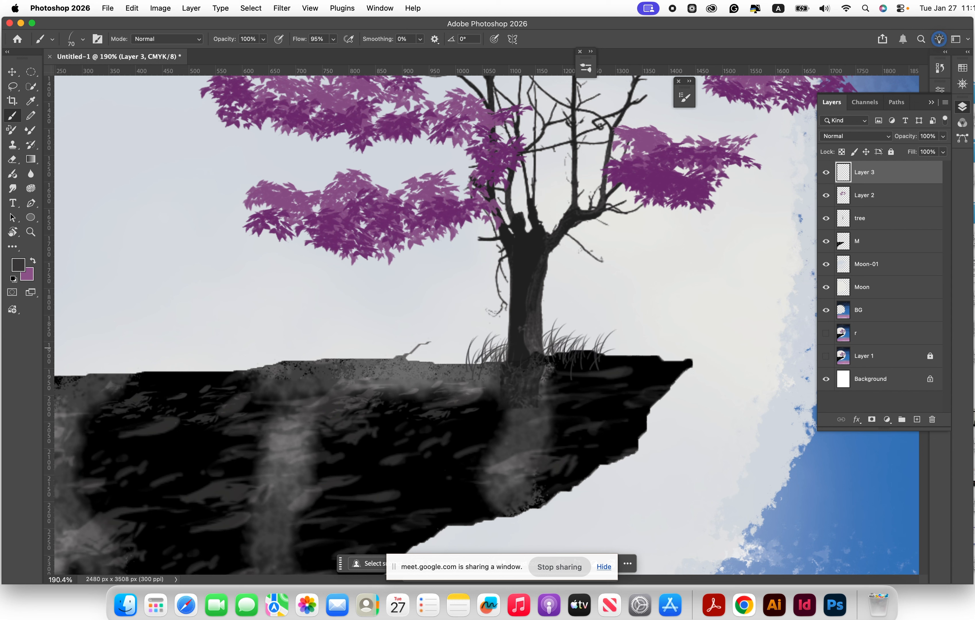
pyautogui.click(477, 356)
pyautogui.moveTo(475, 357)
pyautogui.mouseDown()
pyautogui.moveTo(439, 344)
pyautogui.moveTo(431, 357)
pyautogui.mouseUp()
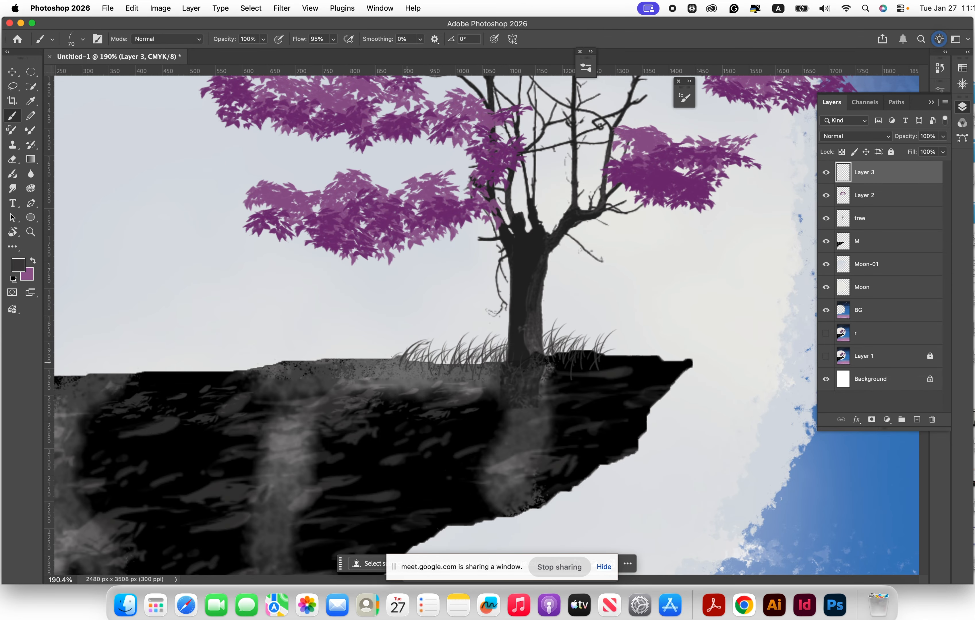
# Step: Set up the Shrub brush preset at 90 px with black sampled from the cliff as the foreground colour
pyautogui.click(83, 39)
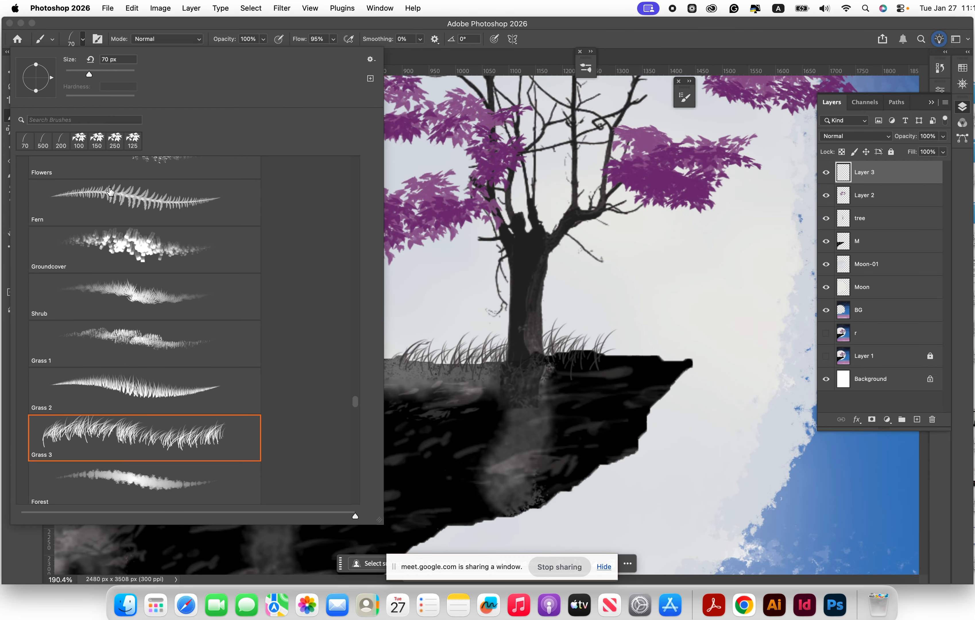
pyautogui.click(135, 293)
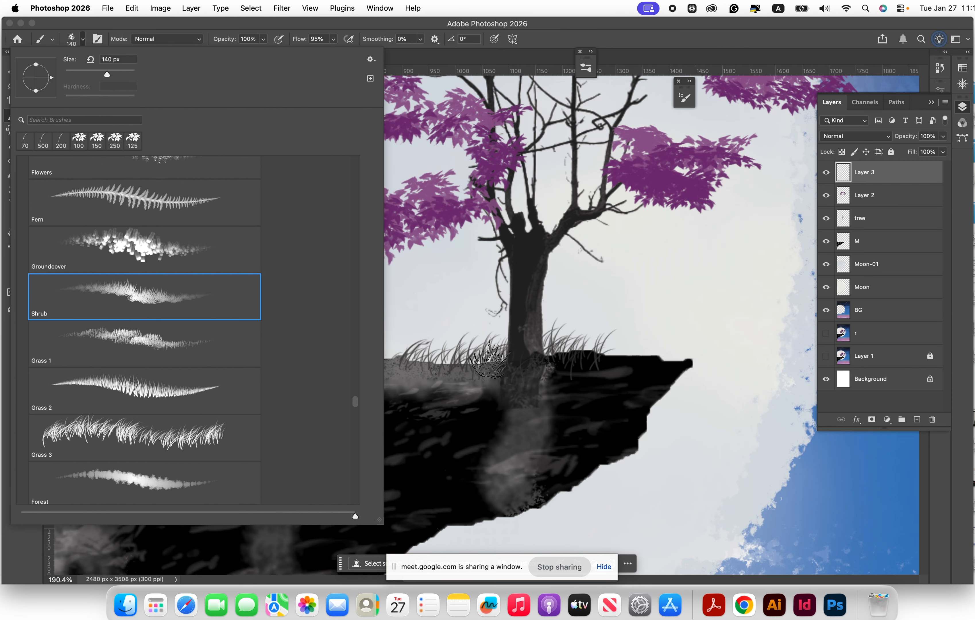
pyautogui.click(493, 361)
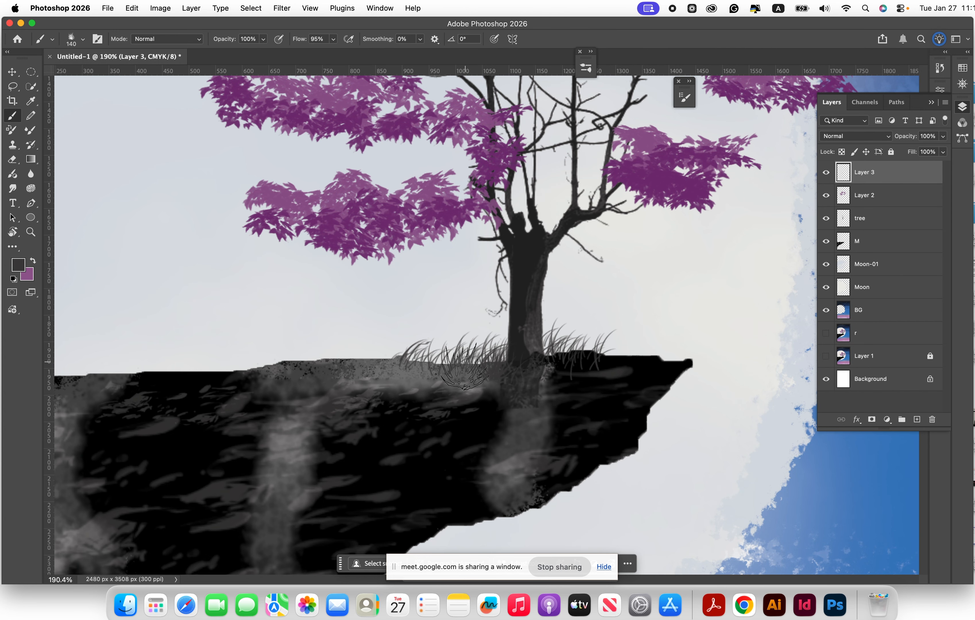
pyautogui.keyDown('alt'); pyautogui.click(452, 368); pyautogui.keyUp('alt')
pyautogui.press('[')
pyautogui.press('[')
pyautogui.press('[')
pyautogui.press('[')
pyautogui.press('[')
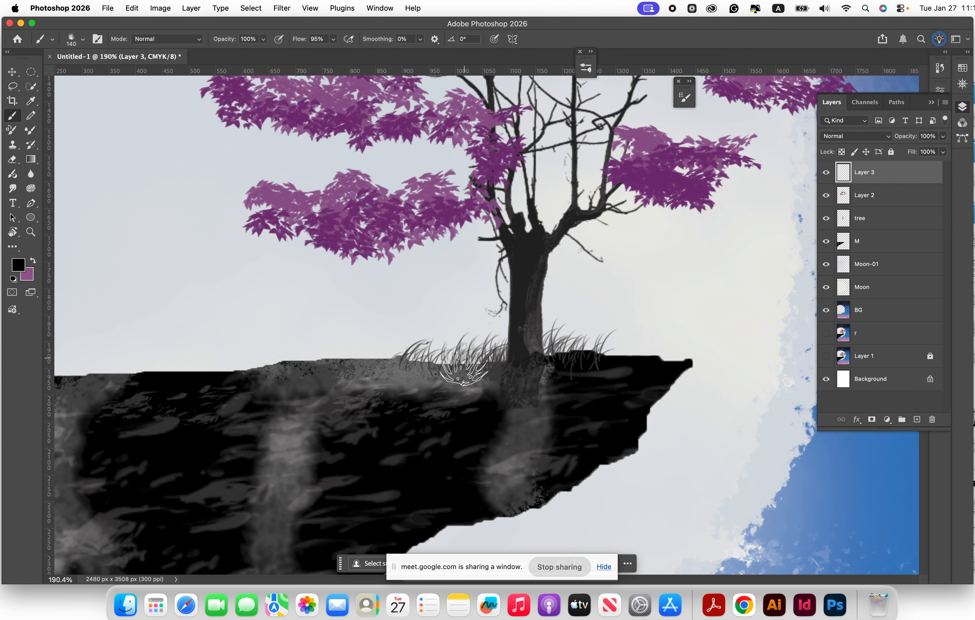
# Step: Paint black shrub tufts over the grass on both sides of the trunk and out to its left end
pyautogui.click(474, 361)
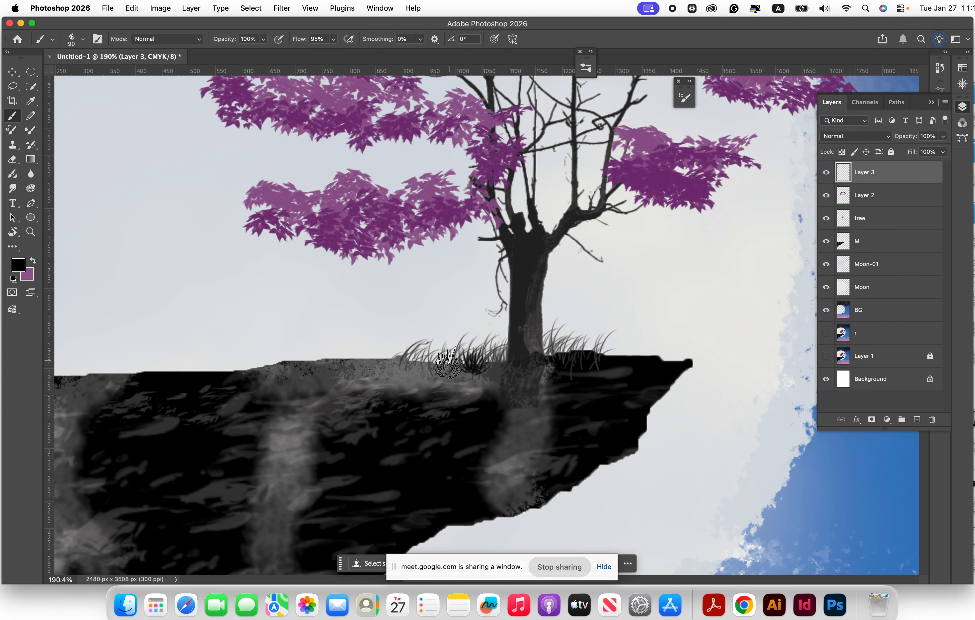
pyautogui.click(457, 361)
pyautogui.click(434, 361)
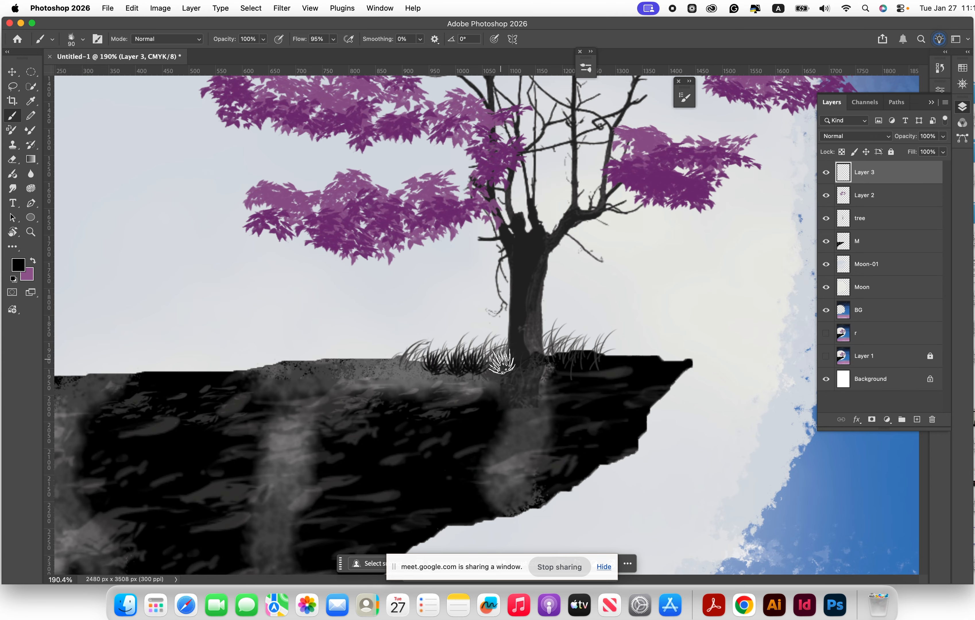
pyautogui.click(500, 361)
pyautogui.click(546, 360)
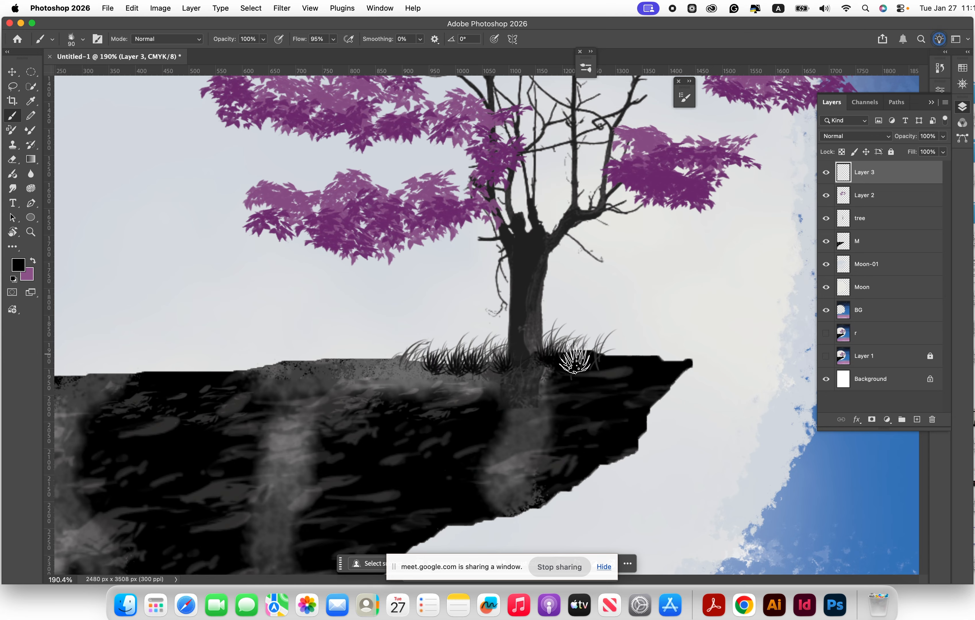
pyautogui.click(527, 361)
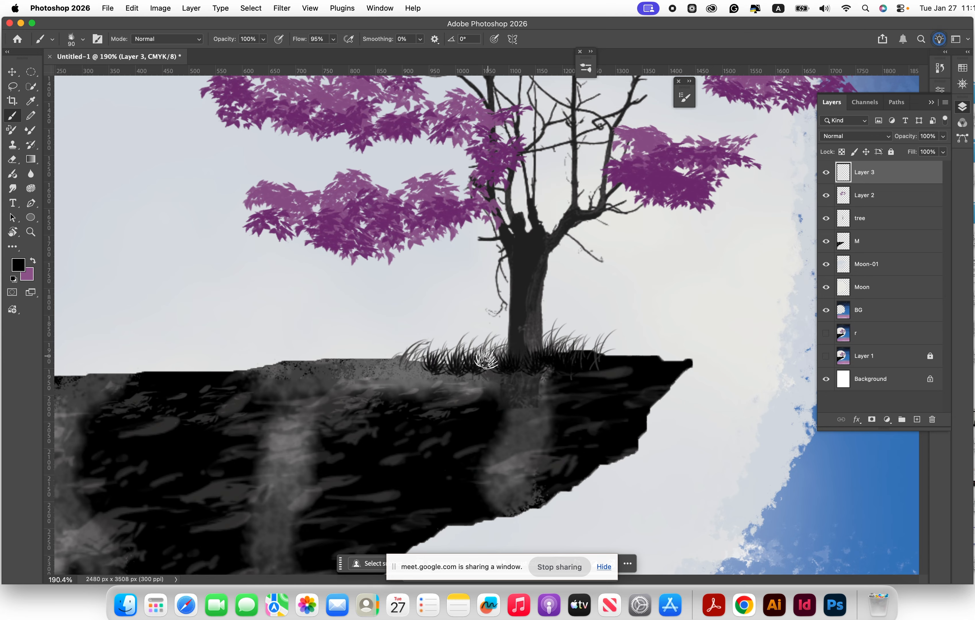
pyautogui.moveTo(439, 365); pyautogui.dragTo(413, 355)
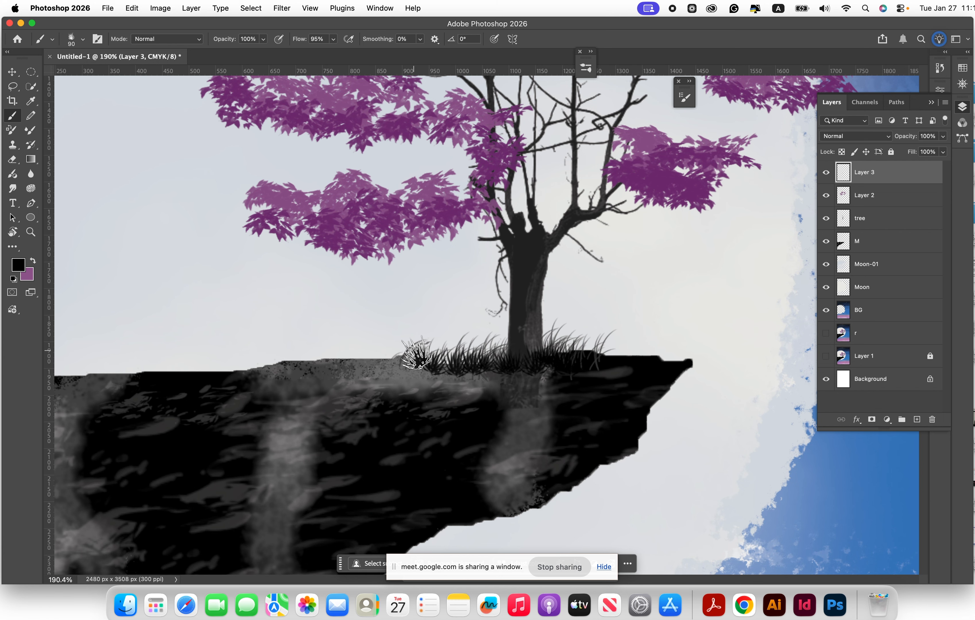
# Step: Choose the Pine brush preset and stamp one small black pine on the moon's upper right edge
pyautogui.scroll(-5, 426, 360)
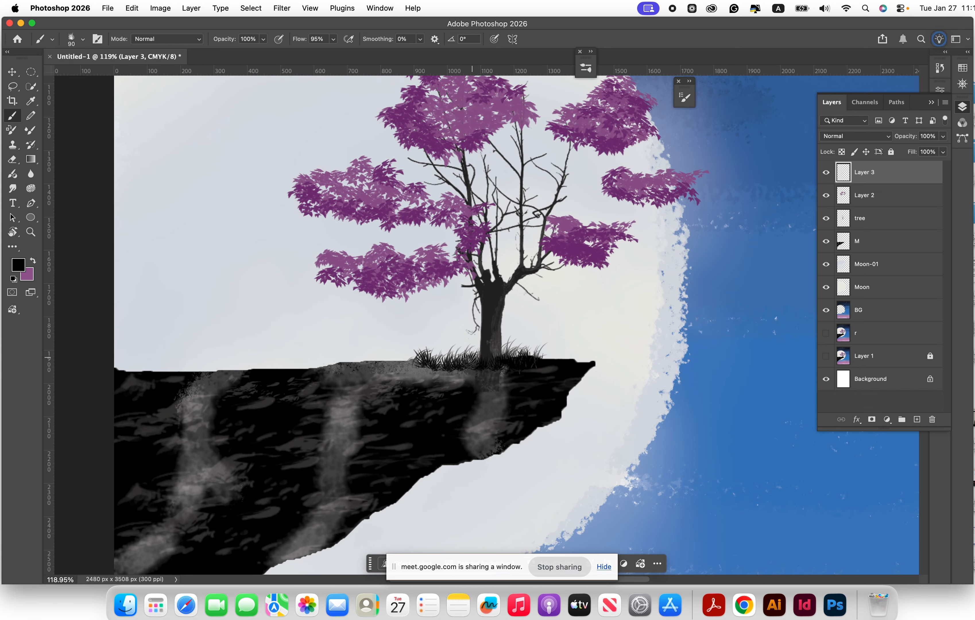
pyautogui.scroll(-1, 438, 365)
pyautogui.scroll(-10, 431, 367)
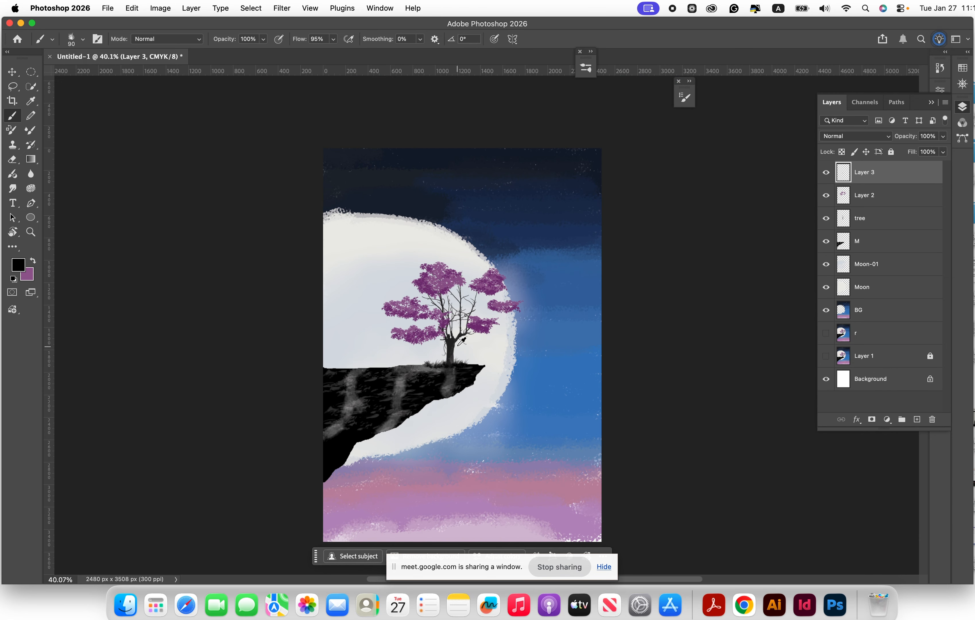
pyautogui.scroll(6, 479, 176)
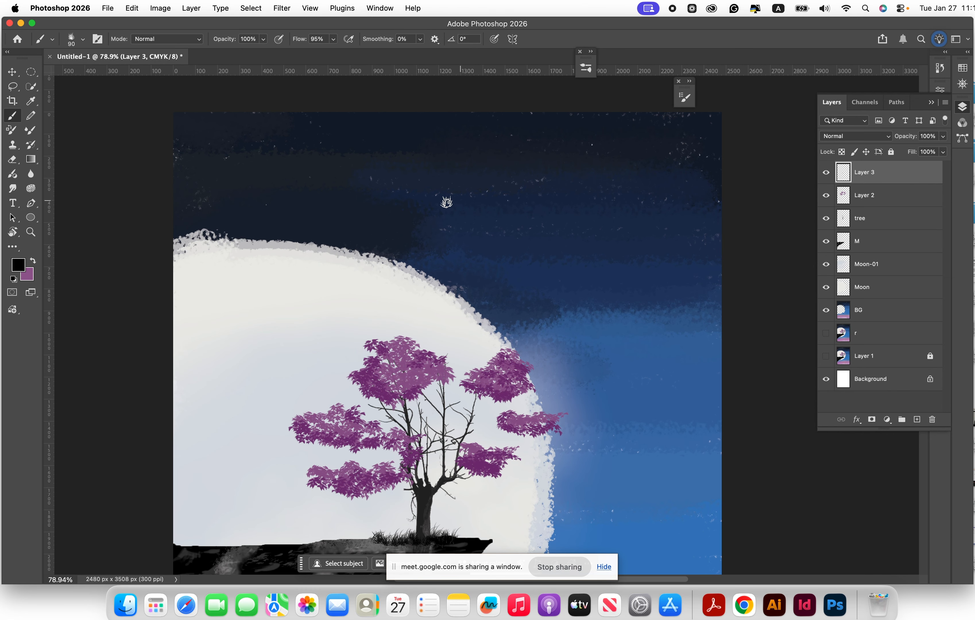
pyautogui.click(81, 41)
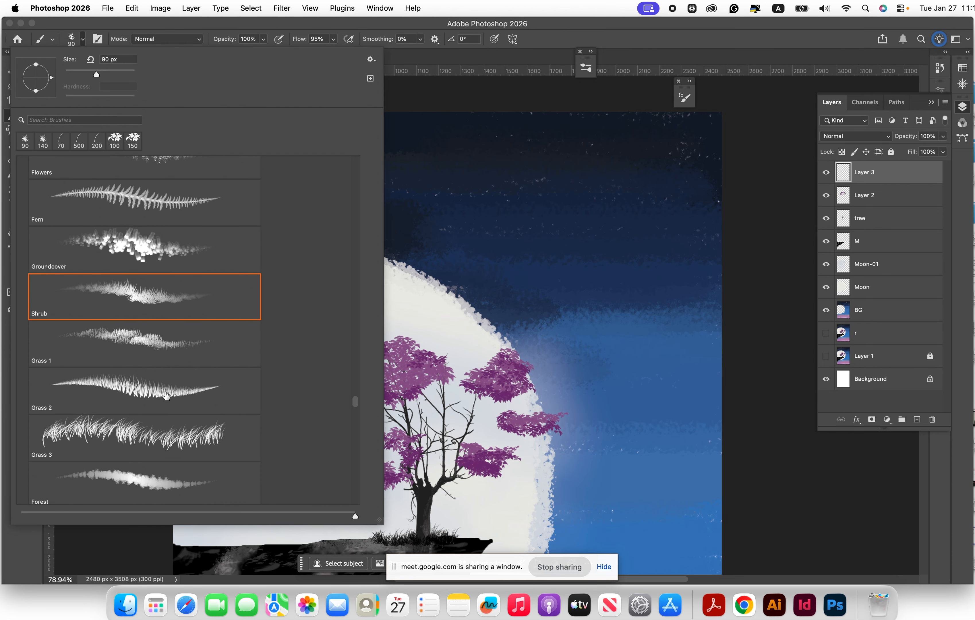
pyautogui.scroll(-10, 165, 395)
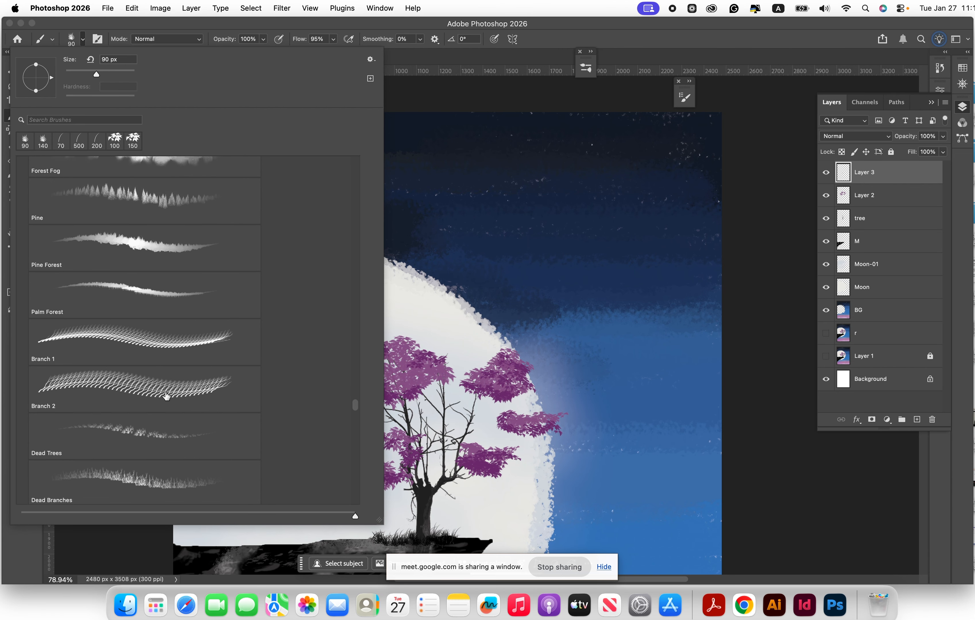
pyautogui.scroll(2, 163, 390)
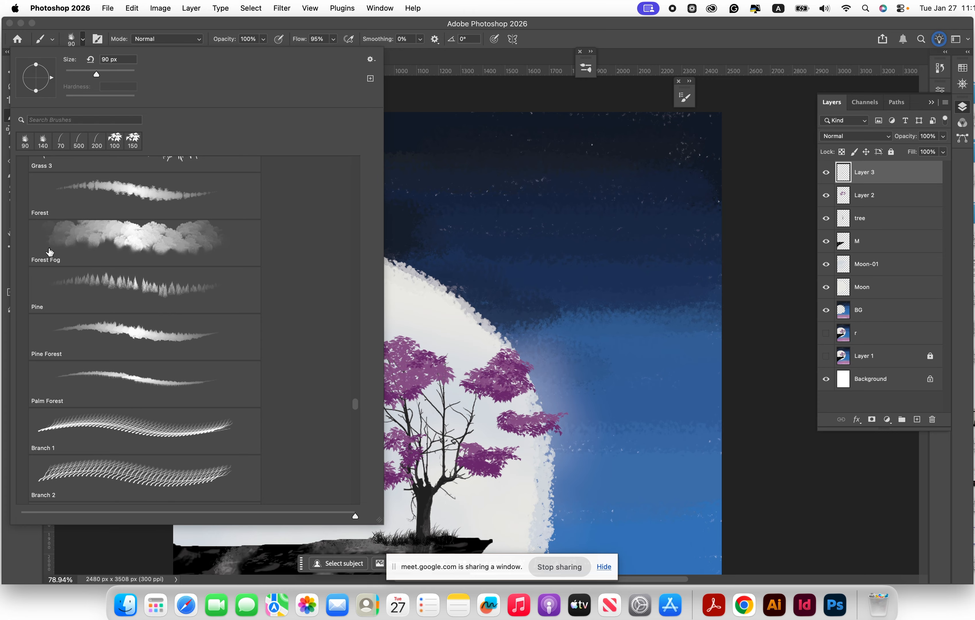
pyautogui.click(139, 246)
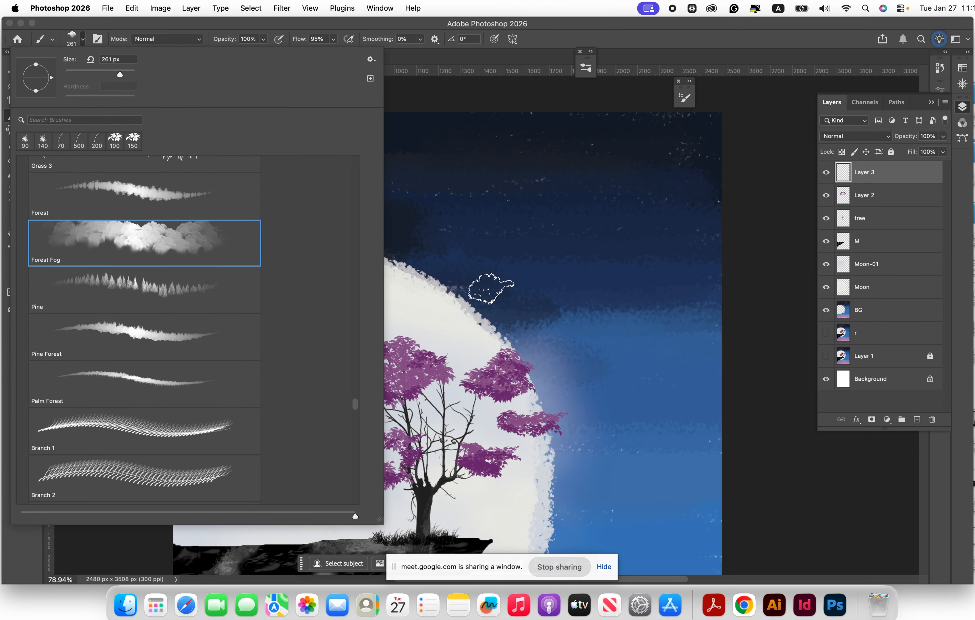
pyautogui.scroll(-5, 492, 292)
pyautogui.scroll(2, 457, 364)
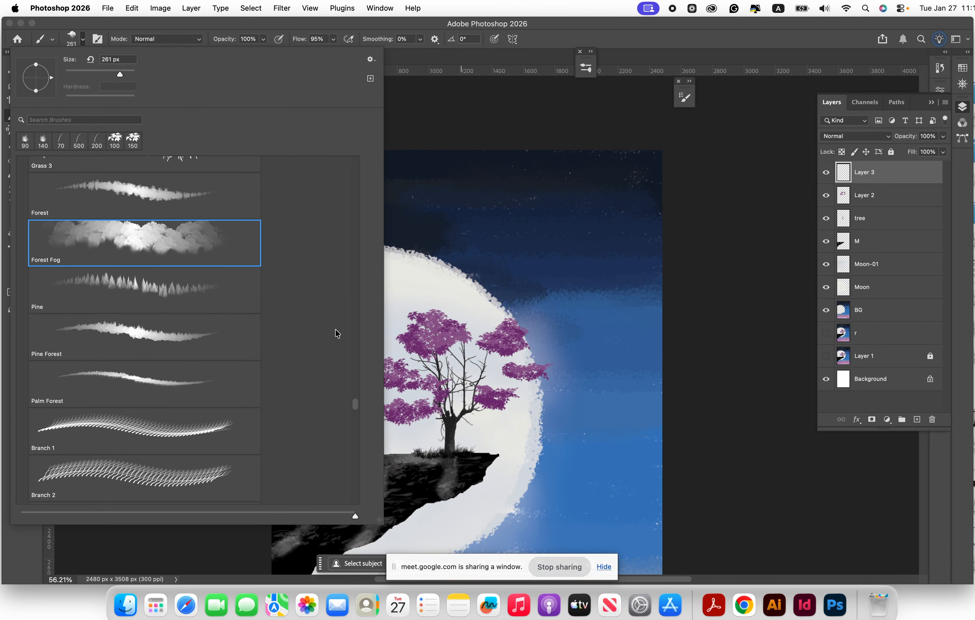
pyautogui.click(128, 288)
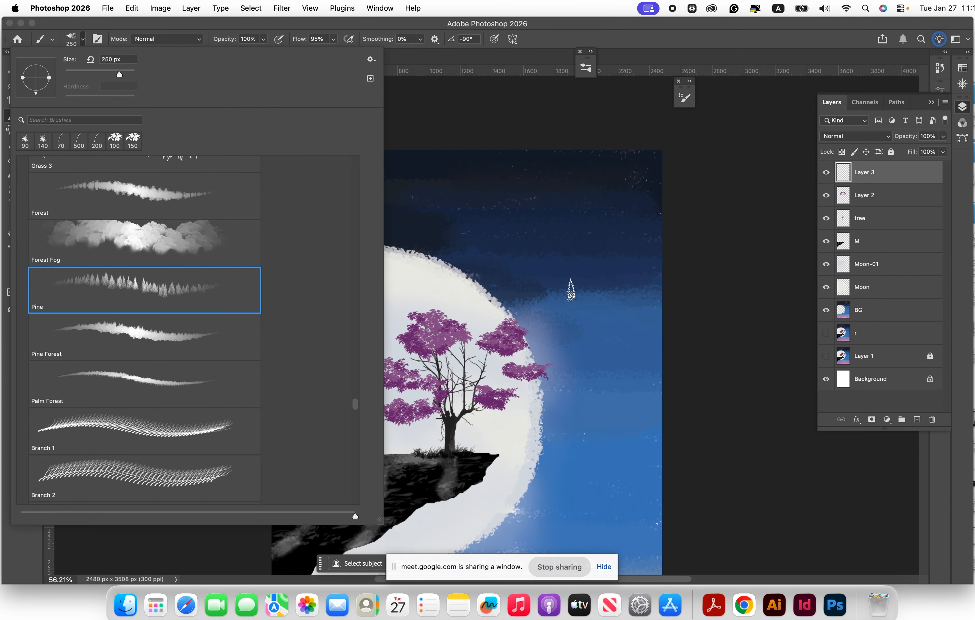
pyautogui.click(570, 293)
# Step: Try a large black pine in the blue sky right of the moon with the brush enlarged to 1500 px
pyautogui.press(']')
pyautogui.press(']')
pyautogui.press(']')
pyautogui.press(']')
pyautogui.press(']')
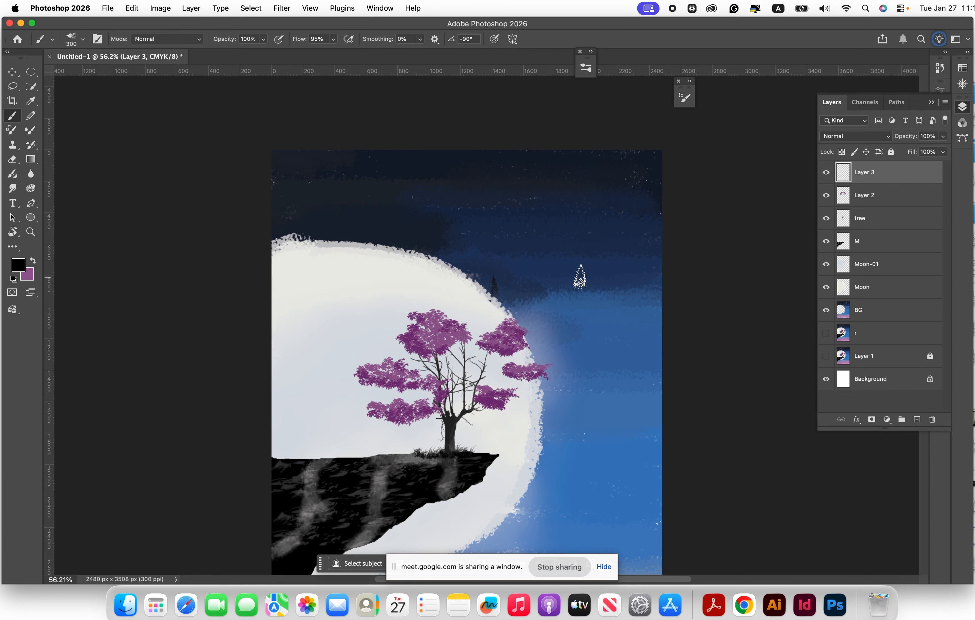
pyautogui.press(']')
pyautogui.press(']')
pyautogui.press(']')
pyautogui.press(']')
pyautogui.press(']')
pyautogui.press(']')
pyautogui.press(']')
pyautogui.press(']')
pyautogui.press(']')
pyautogui.press(']')
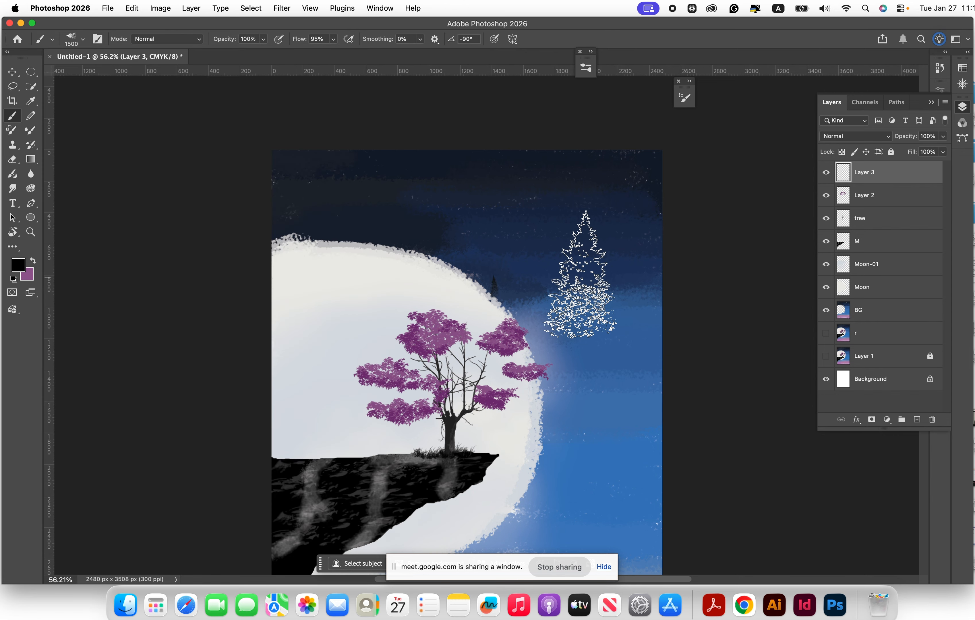
pyautogui.click(579, 274)
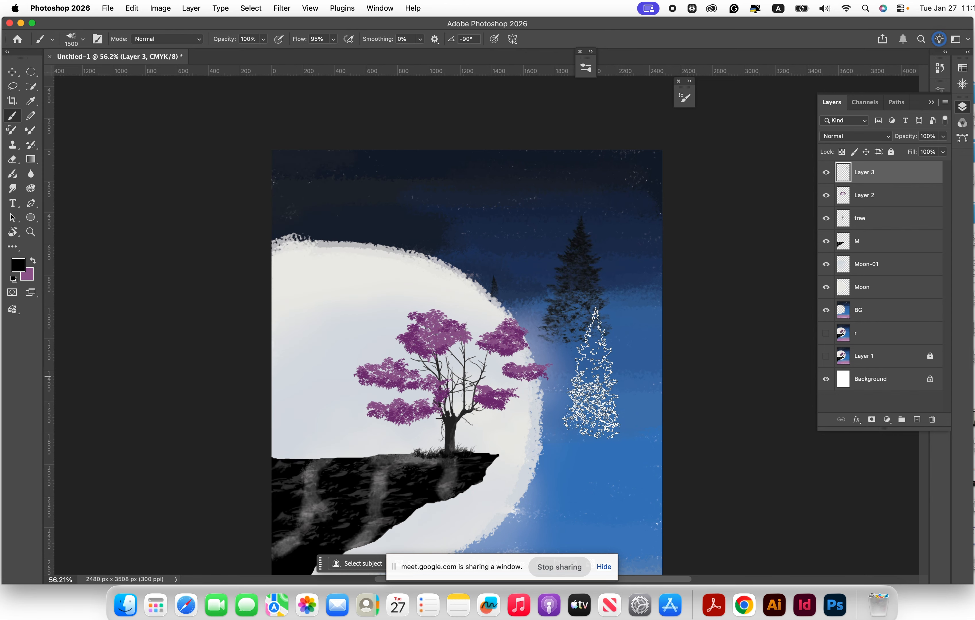
pyautogui.scroll(5, 594, 401)
pyautogui.scroll(-5, 595, 352)
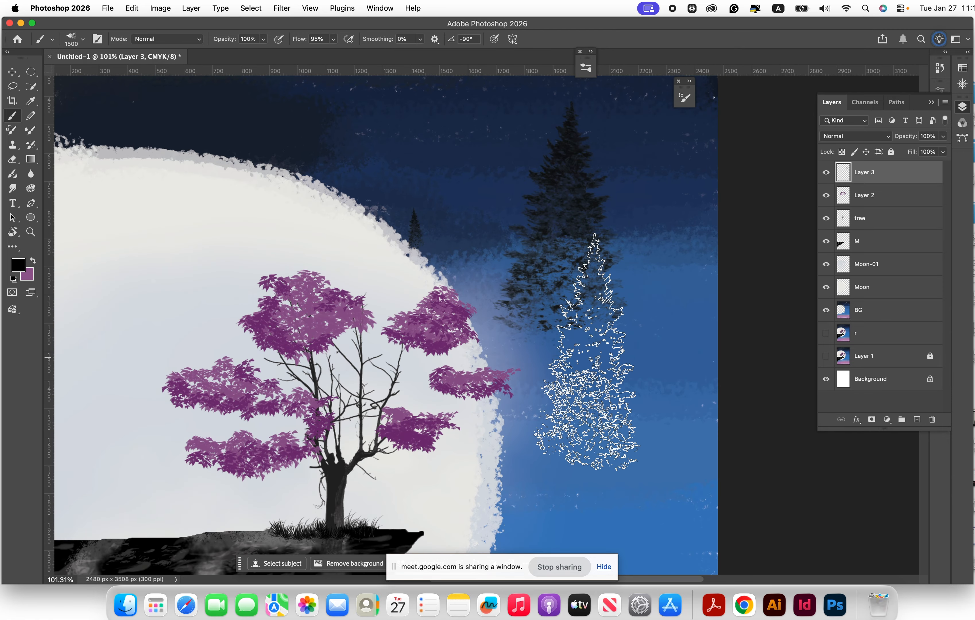
pyautogui.press('super+z')
# Step: Try a large 1500 px pine standing on the cliff top left of the purple tree, and undo it
pyautogui.scroll(-3, 654, 347)
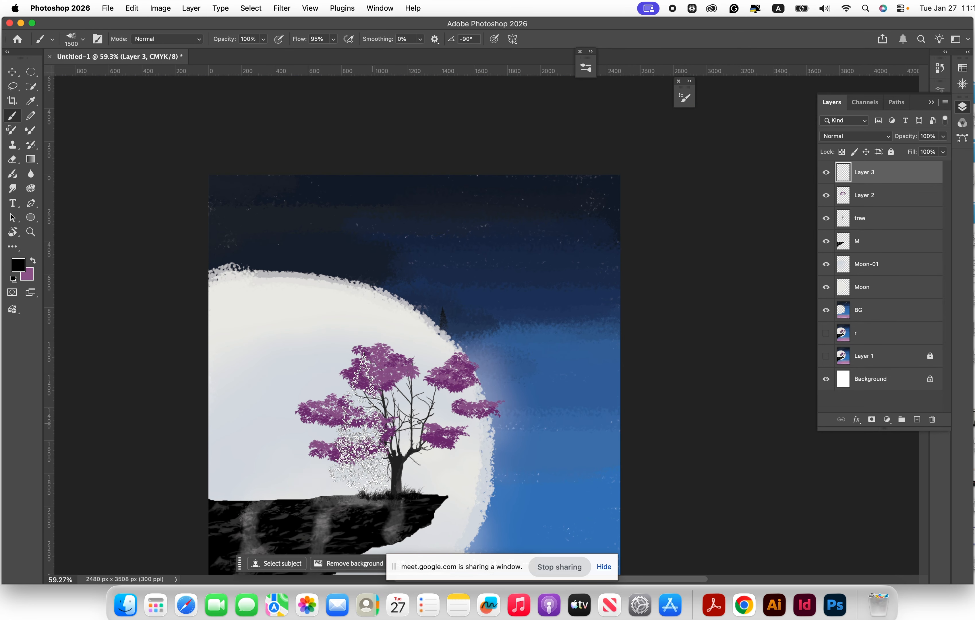
pyautogui.click(238, 443)
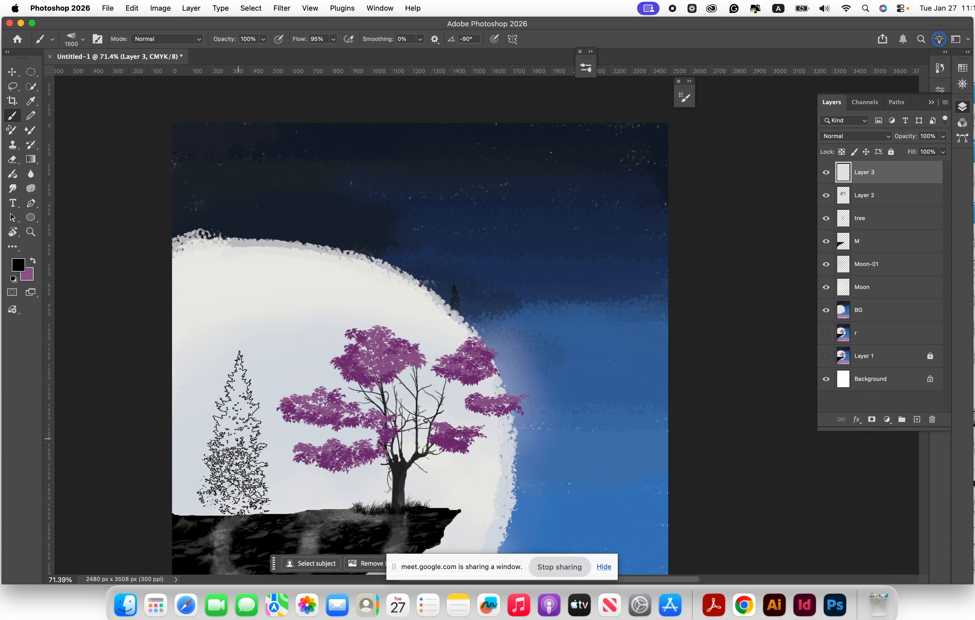
pyautogui.scroll(-5, 568, 443)
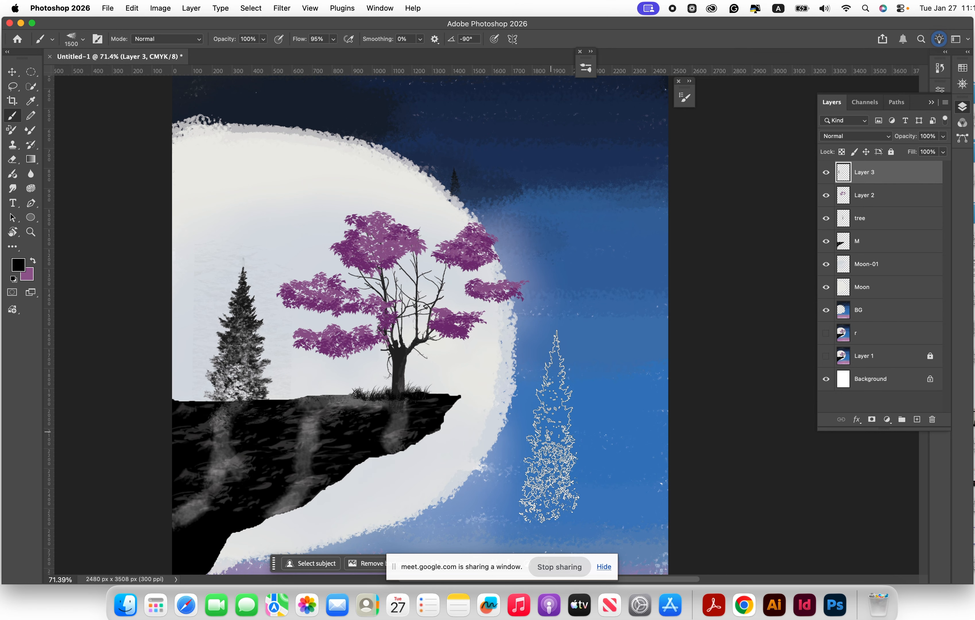
pyautogui.press('super+Tab')
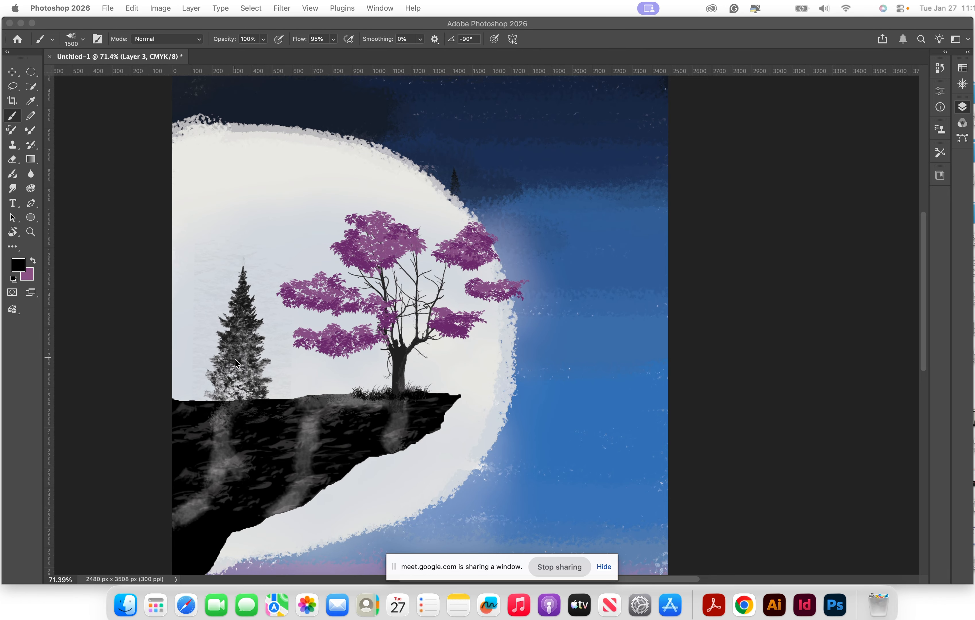
pyautogui.scroll(-1, 262, 377)
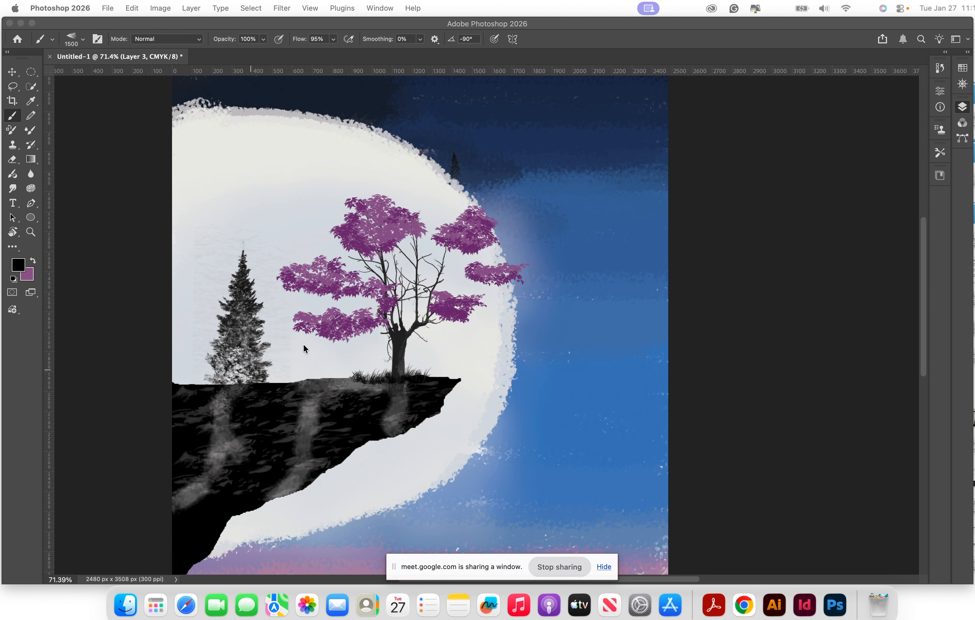
pyautogui.scroll(-3, 780, 265)
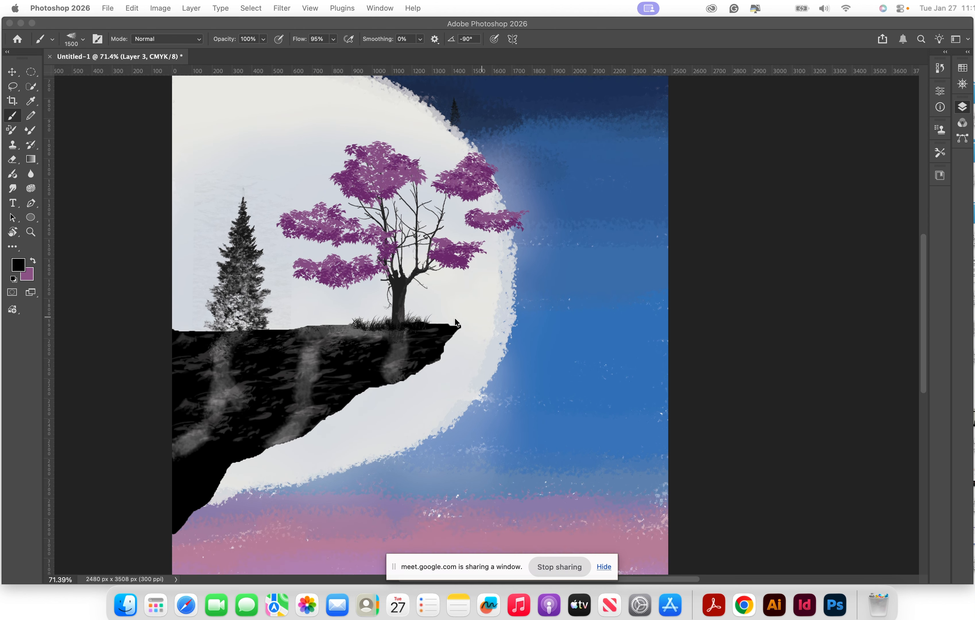
pyautogui.scroll(3, 464, 314)
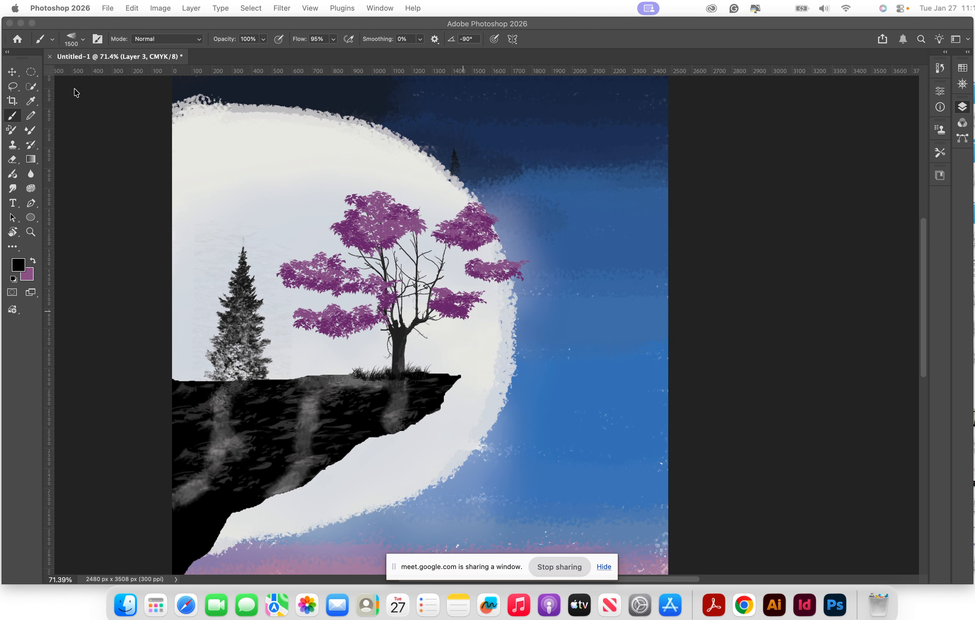
pyautogui.click(11, 73)
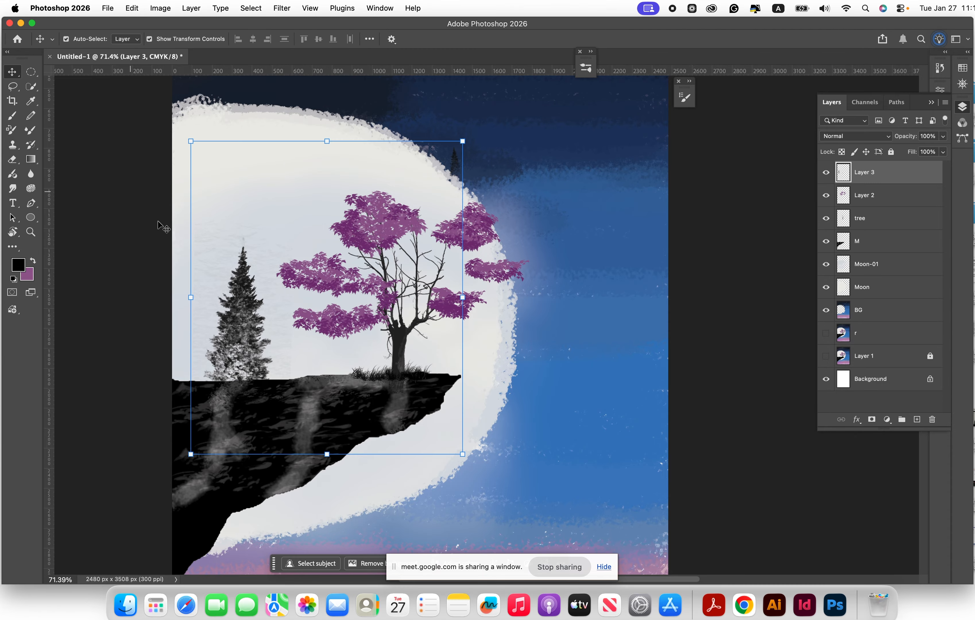
pyautogui.press('super+z')
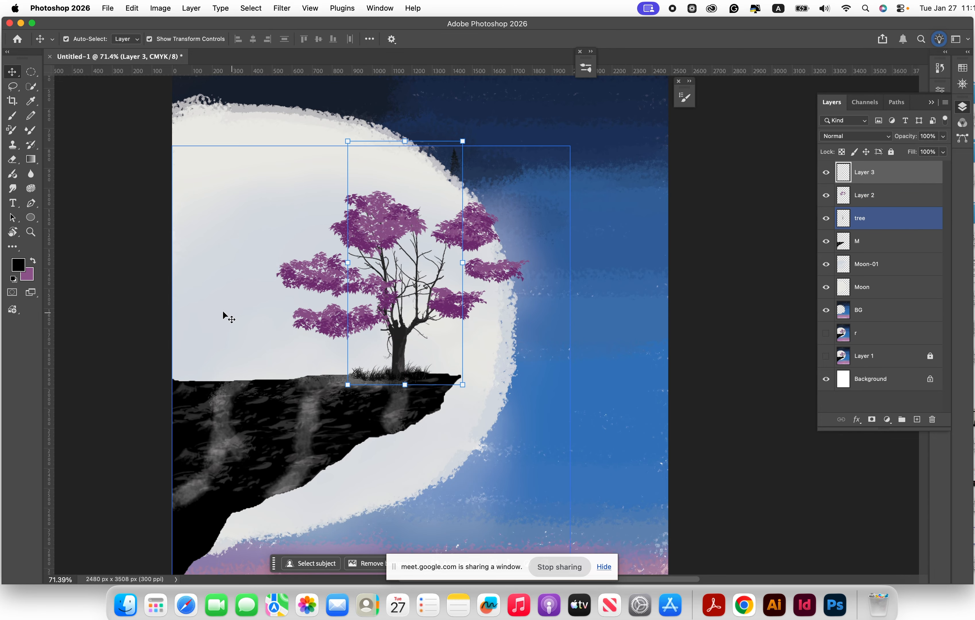
# Step: Choose the Lights brush preset and sample the moon's pale off-white as the painting colour
pyautogui.click(12, 116)
pyautogui.click(84, 40)
pyautogui.scroll(-5, 169, 356)
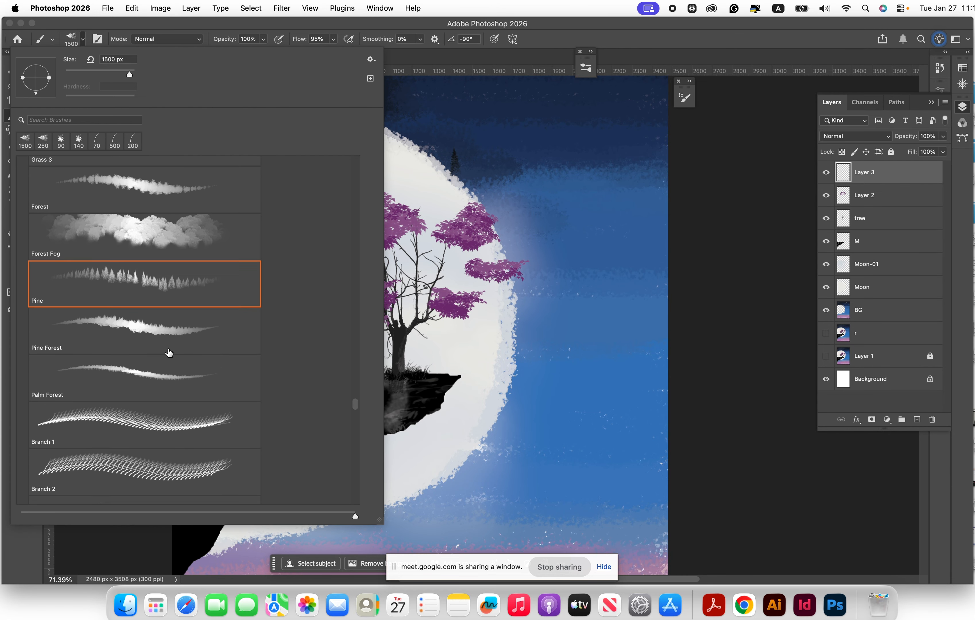
pyautogui.scroll(-5, 169, 366)
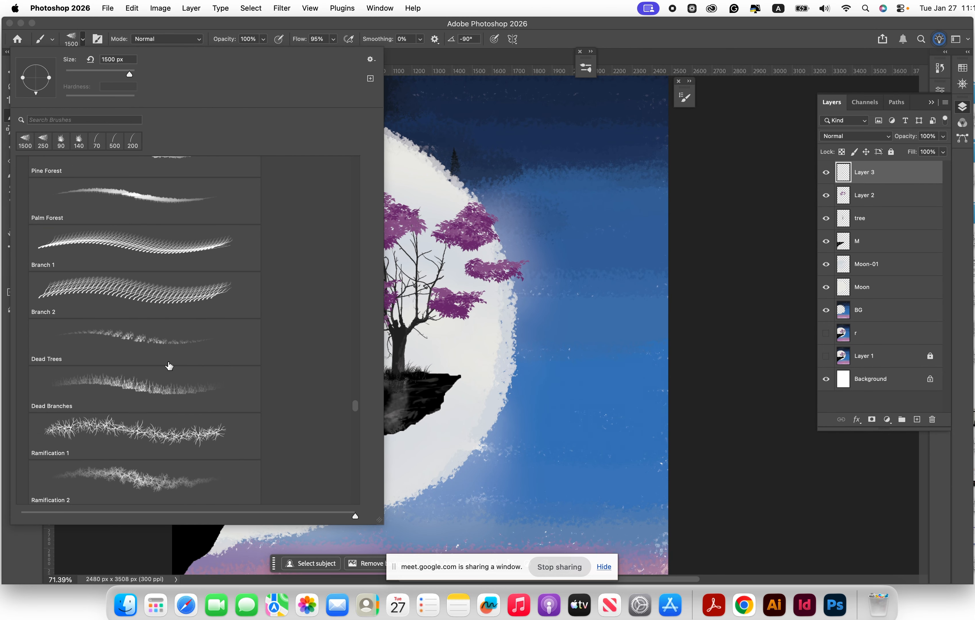
pyautogui.scroll(-5, 169, 366)
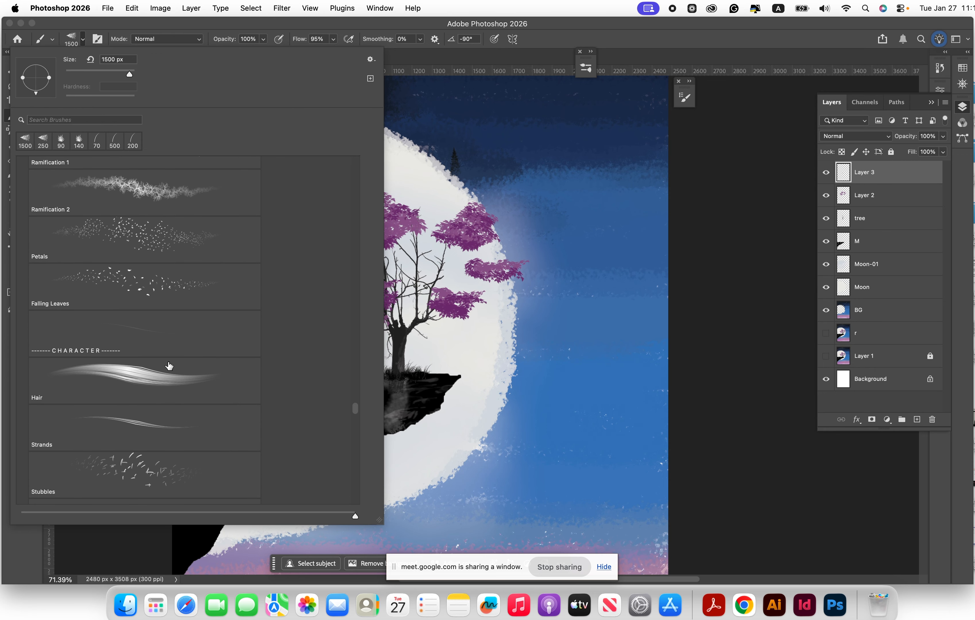
pyautogui.scroll(-7, 131, 294)
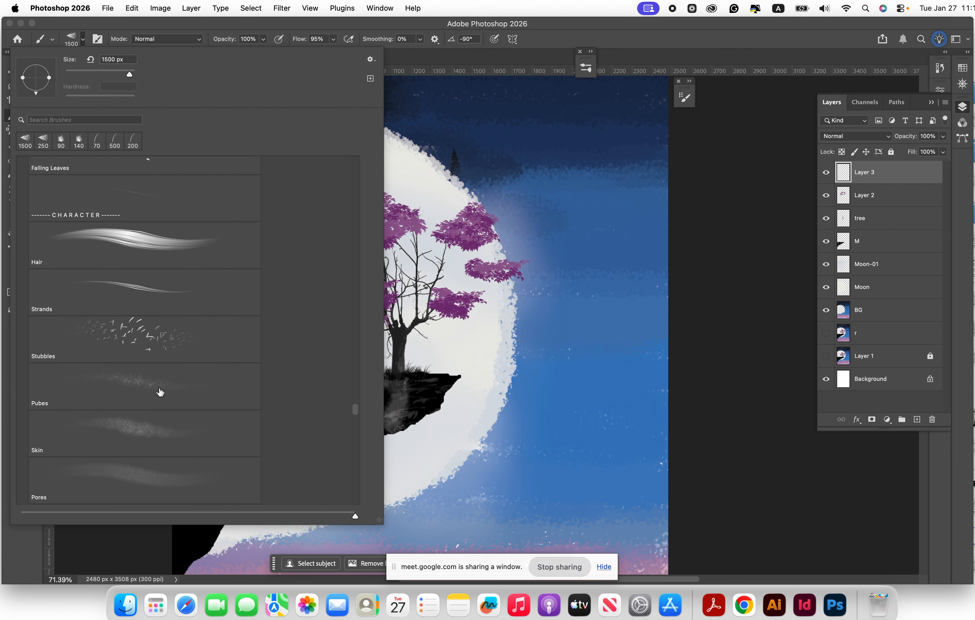
pyautogui.scroll(-5, 159, 393)
pyautogui.scroll(-8, 160, 392)
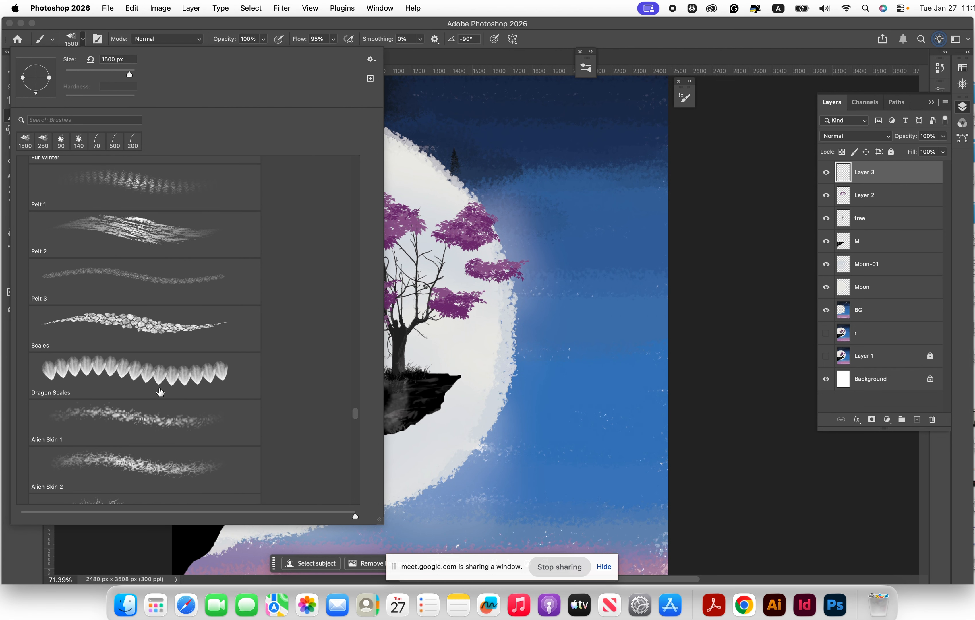
pyautogui.scroll(-10, 160, 392)
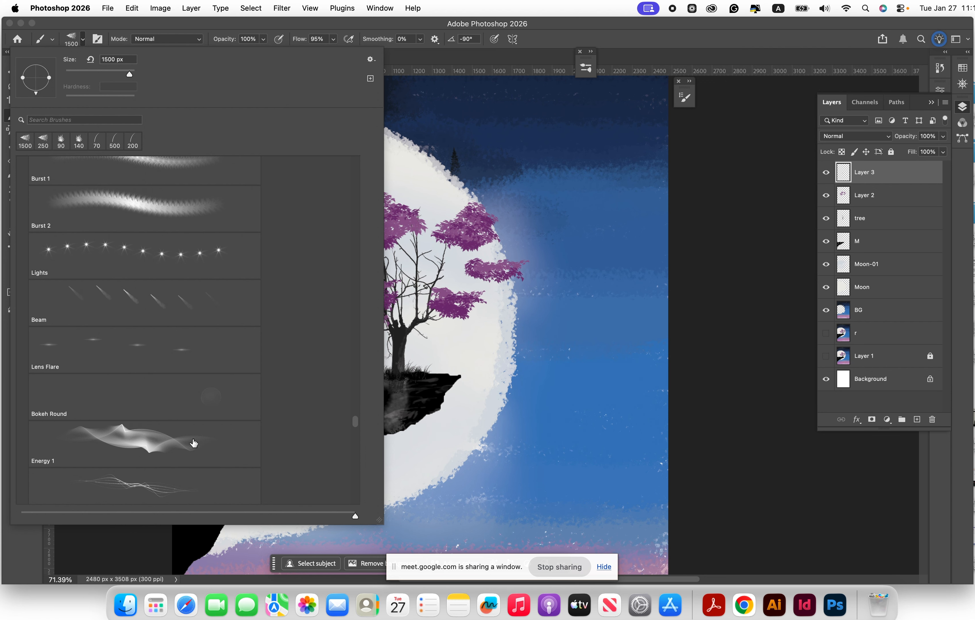
pyautogui.click(247, 257)
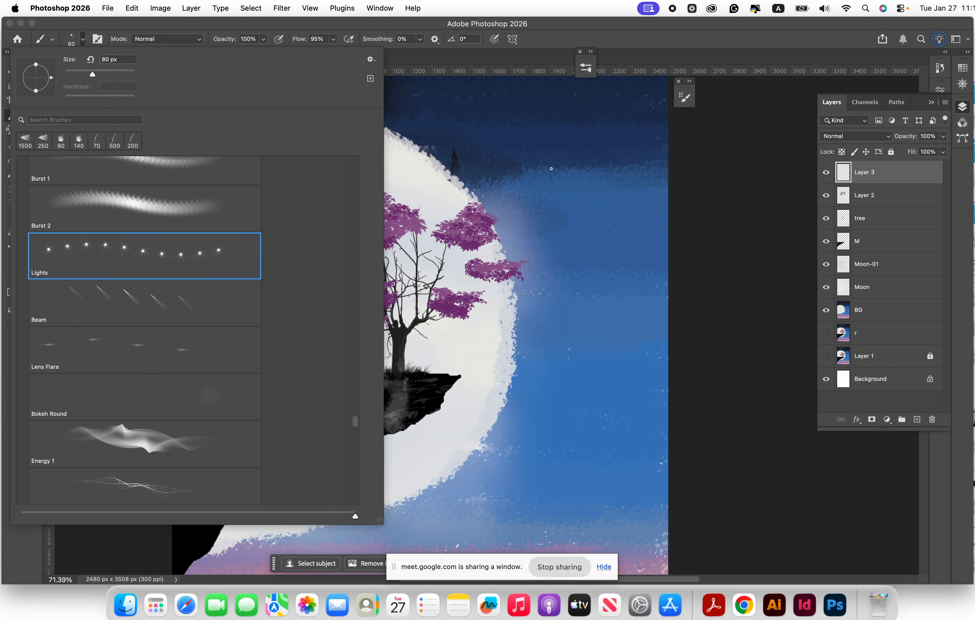
pyautogui.press('Return')
pyautogui.scroll(5, 562, 152)
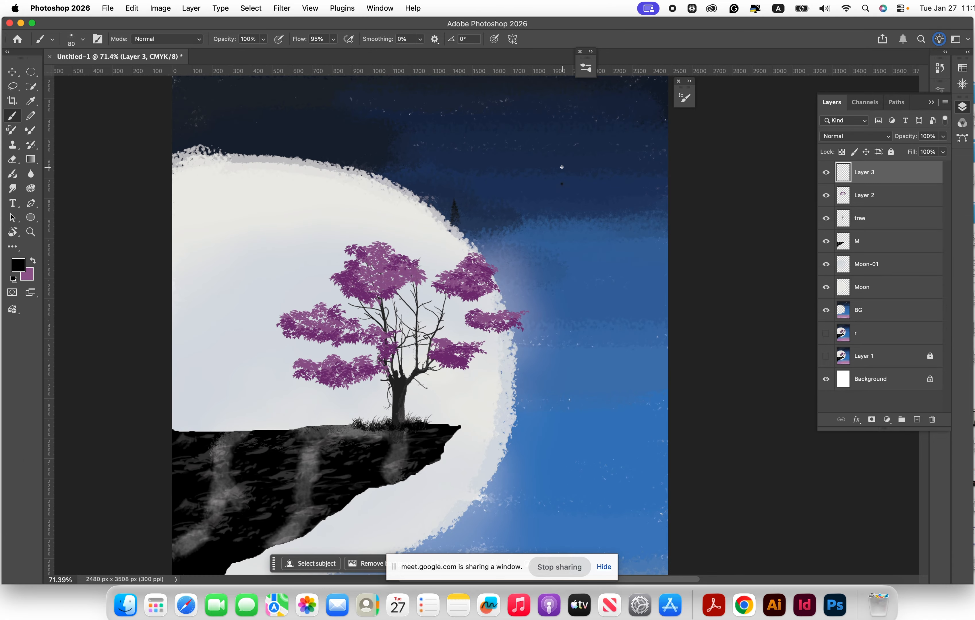
pyautogui.keyDown('alt'); pyautogui.click(300, 257); pyautogui.keyUp('alt')
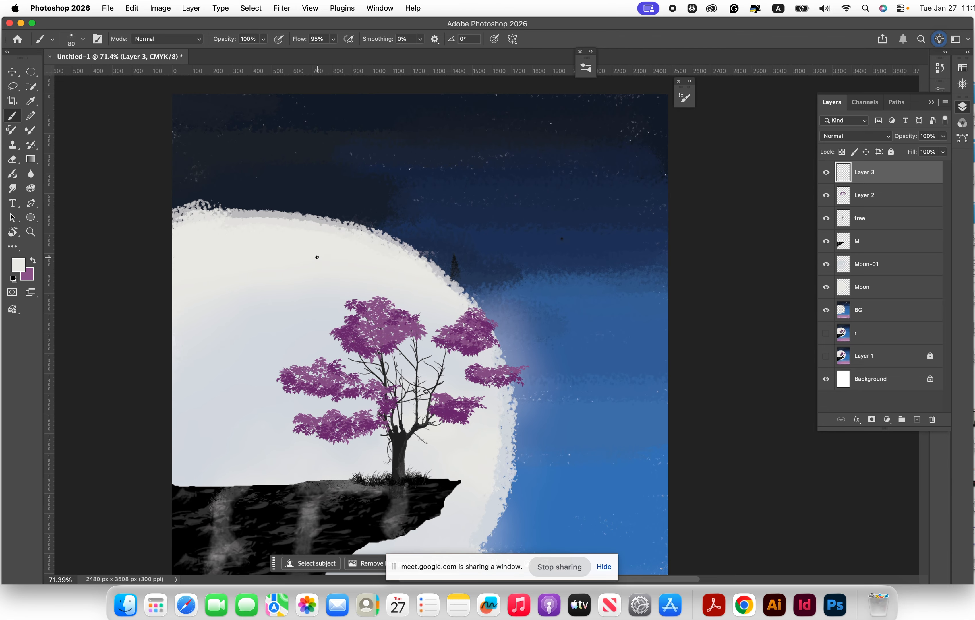
# Step: Try curved strings of small white lights across the dark sky above the moon, and undo them
pyautogui.scroll(3, 450, 221)
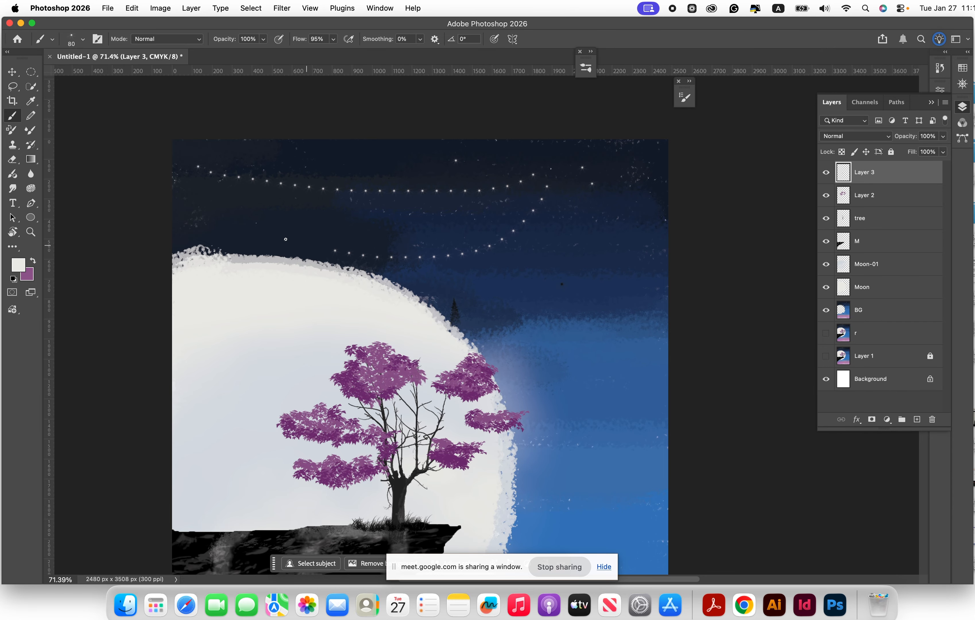
pyautogui.press('super+z')
pyautogui.press('super+z')
pyautogui.press('super+z')
pyautogui.press('super+z')
# Step: Add a new layer above Layer 3 and name it light-01
pyautogui.click(917, 419)
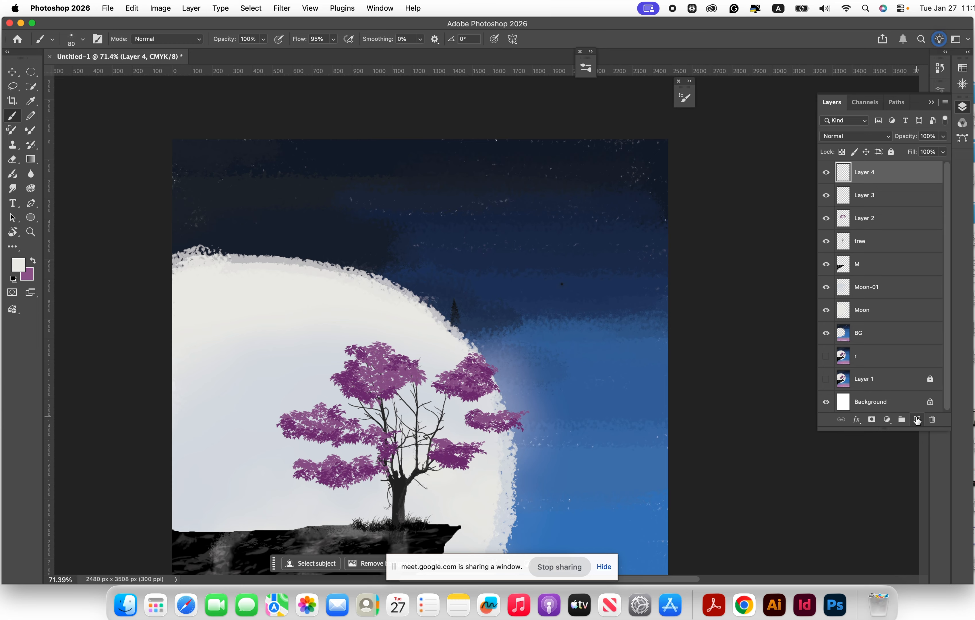
pyautogui.doubleClick(860, 174)
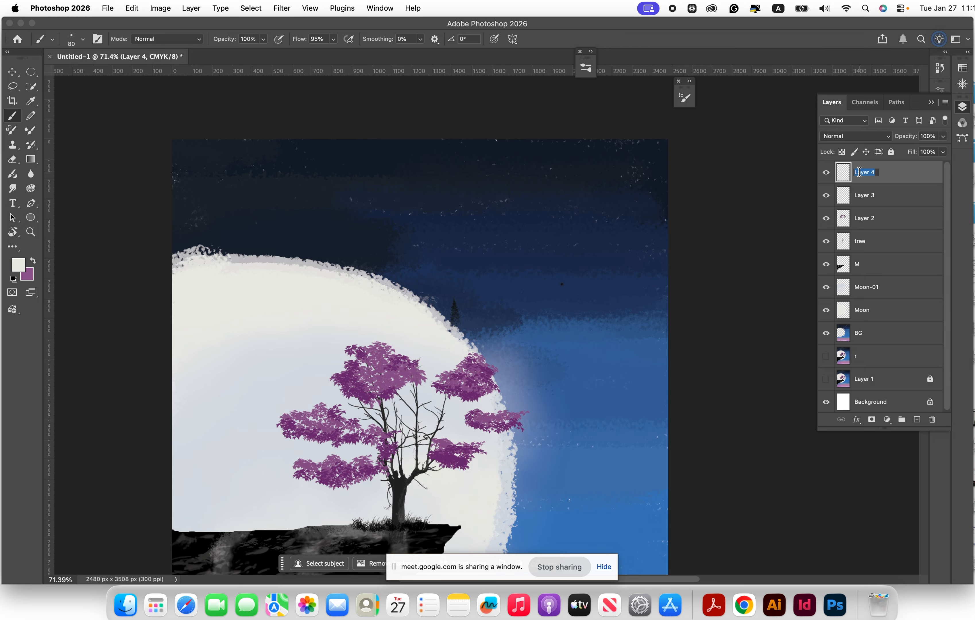
pyautogui.write('light-01')
pyautogui.press('Return')
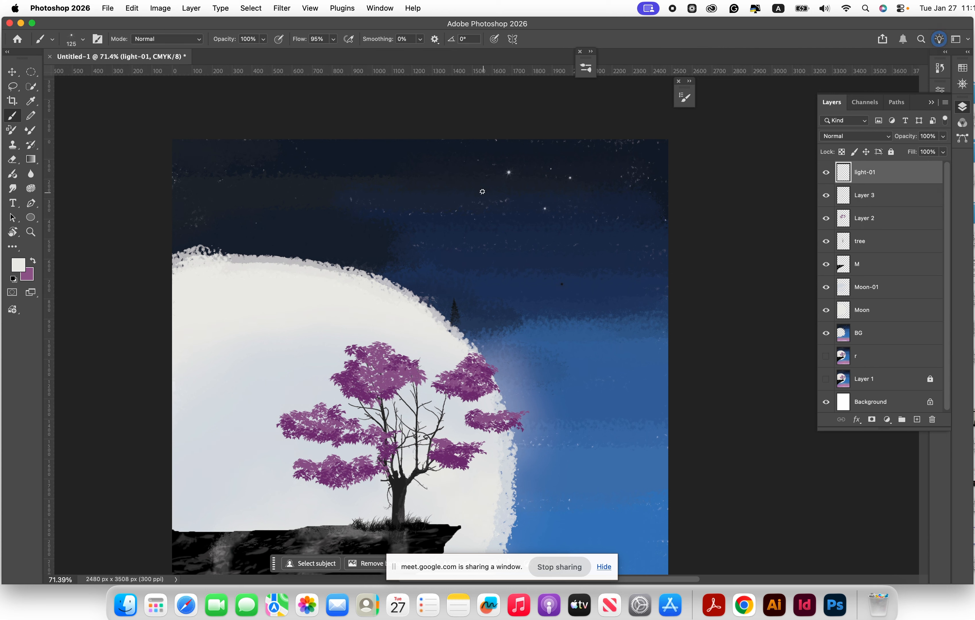
# Step: Scatter white stars across the dark sky above and beside the moon, varying the brush size up to 400 px for the brightest ones
pyautogui.press(']')
pyautogui.press(']')
pyautogui.press(']')
pyautogui.press(']')
pyautogui.press(']')
pyautogui.click(437, 176)
pyautogui.press('[')
pyautogui.click(371, 196)
pyautogui.press('[')
pyautogui.click(335, 190)
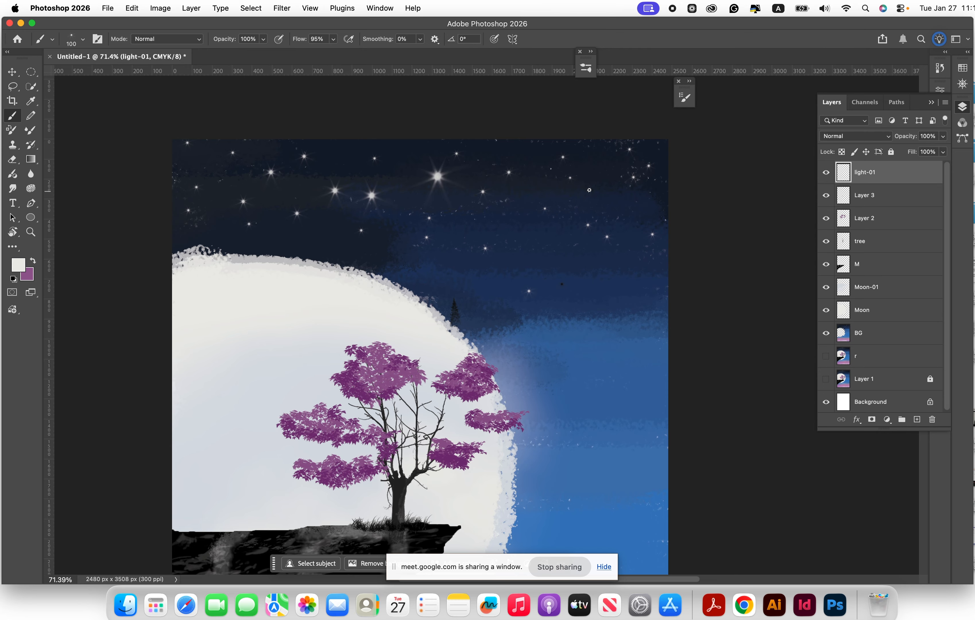
pyautogui.click(593, 201)
# Step: Try the Beam brush preset at 300 px for streaks of light among the stars, and undo them
pyautogui.scroll(-2, 502, 299)
pyautogui.scroll(-5, 501, 299)
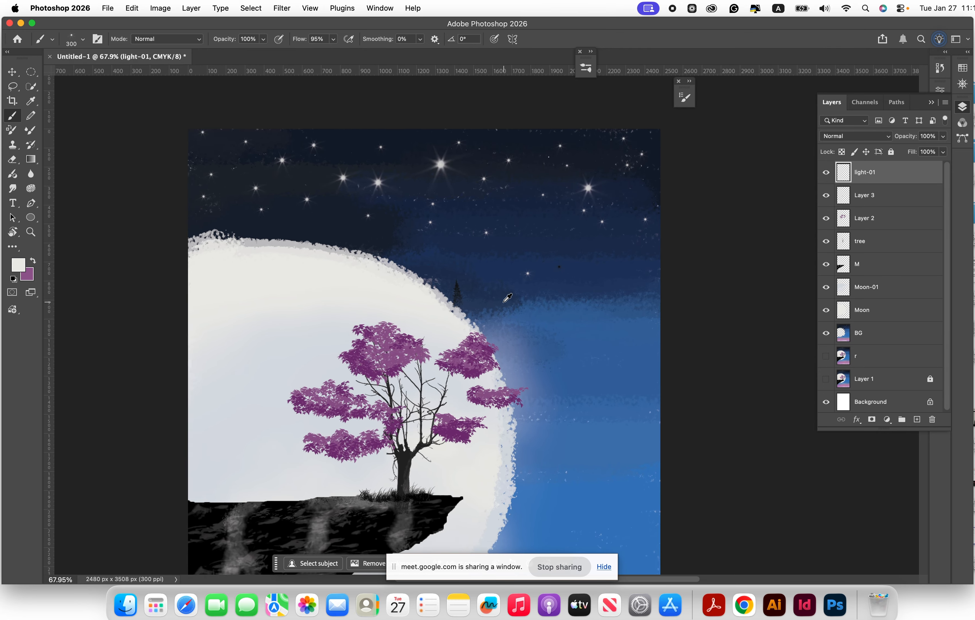
pyautogui.scroll(-3, 496, 201)
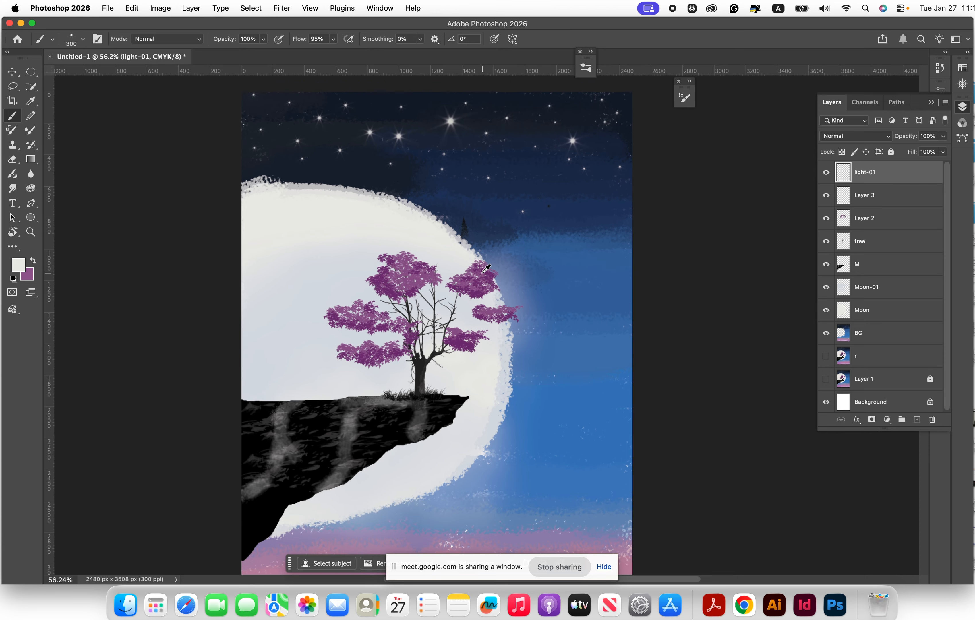
pyautogui.scroll(1, 489, 193)
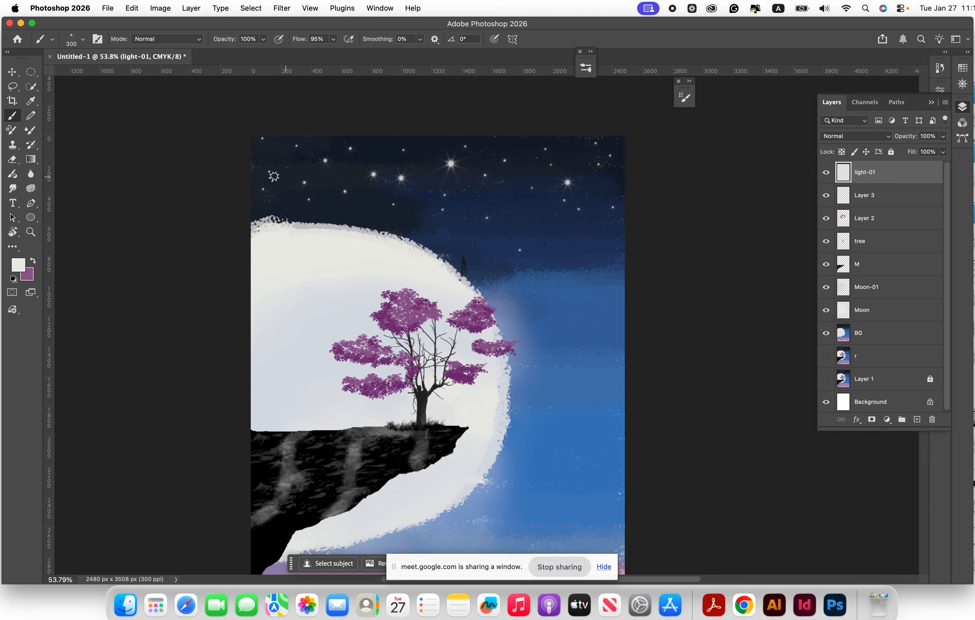
pyautogui.click(84, 39)
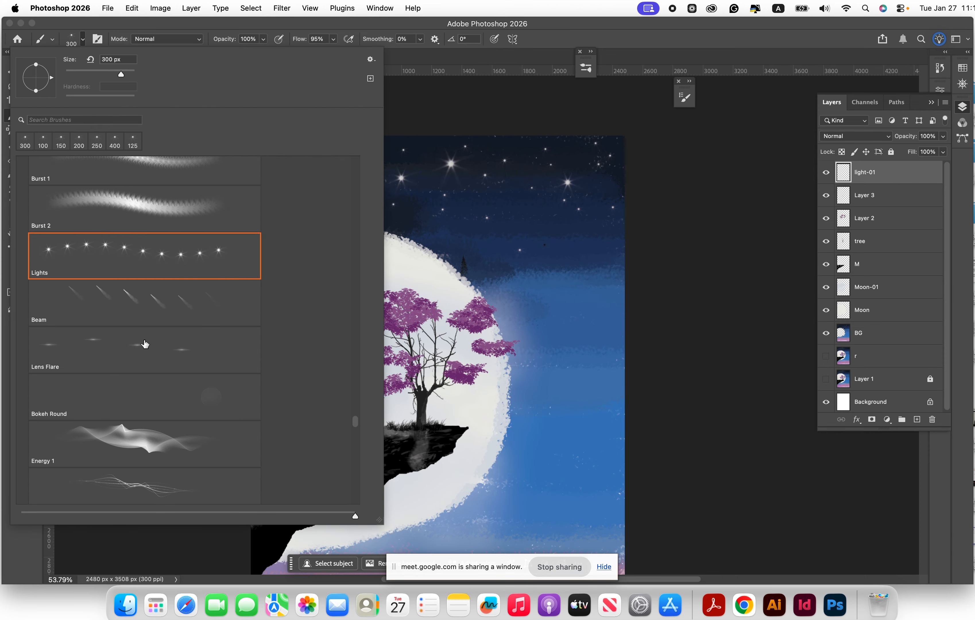
pyautogui.click(159, 295)
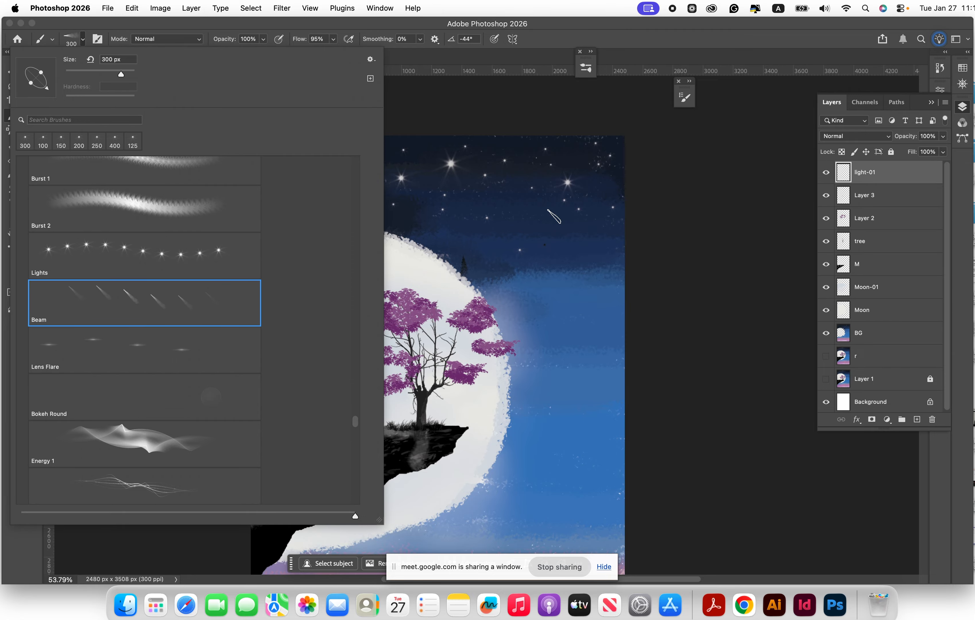
pyautogui.click(558, 206)
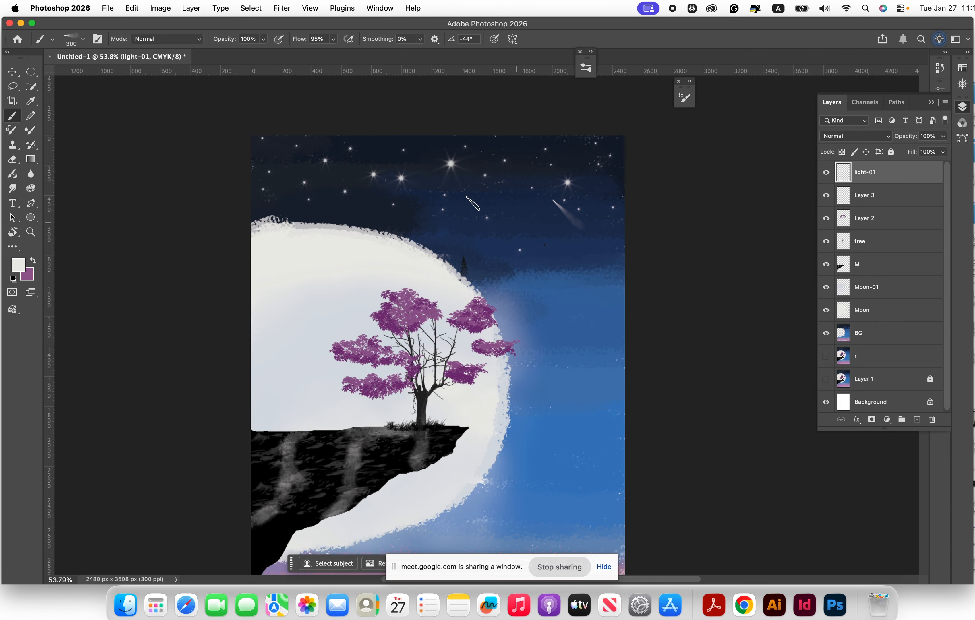
pyautogui.press('super+z')
pyautogui.click(458, 174)
pyautogui.press('super+z')
# Step: Choose the M@_Tree_Brush_Global brush preset
pyautogui.click(84, 41)
pyautogui.scroll(-10, 142, 418)
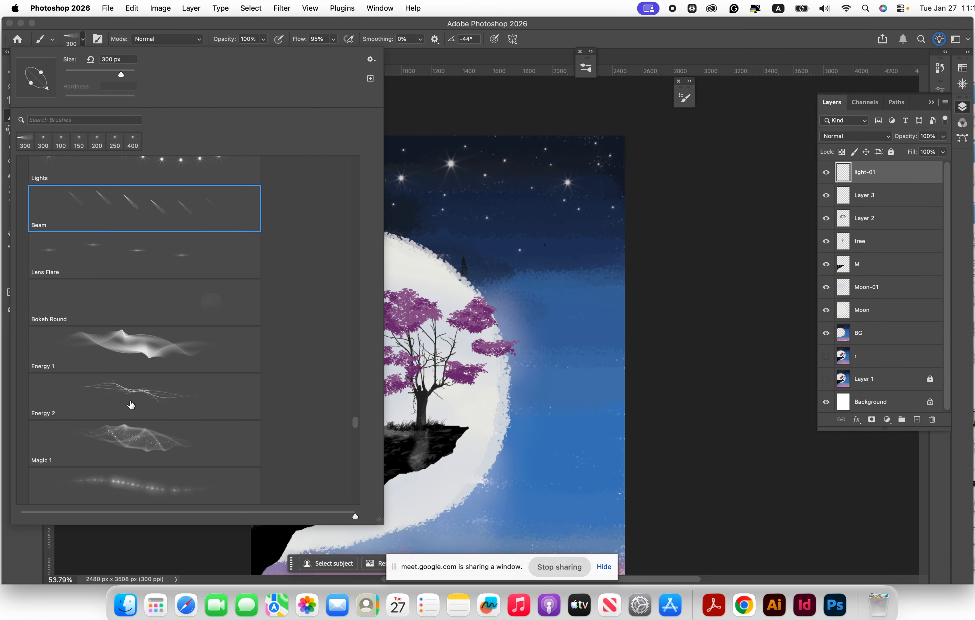
pyautogui.scroll(-8, 143, 417)
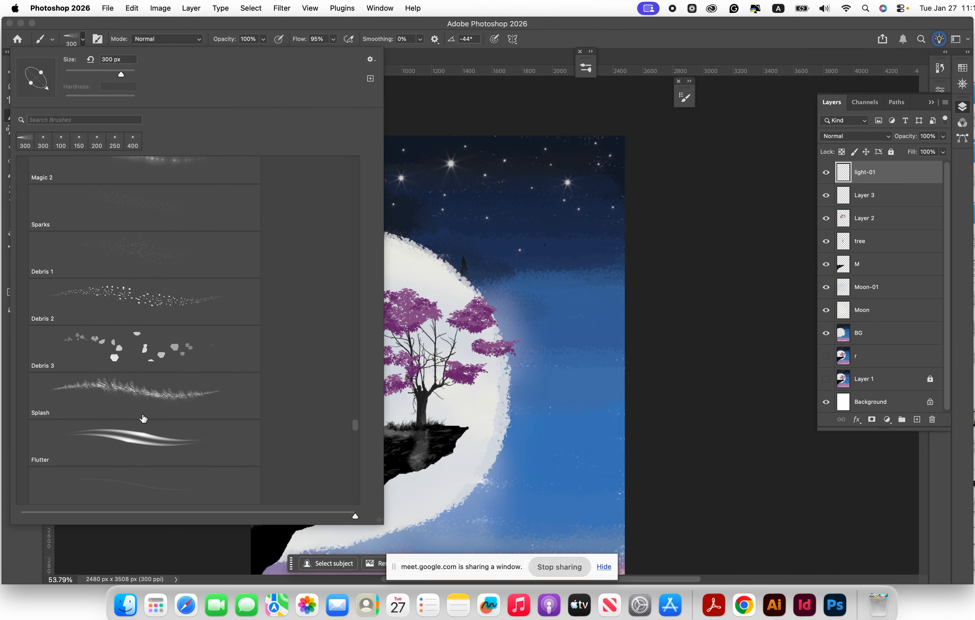
pyautogui.scroll(-10, 143, 418)
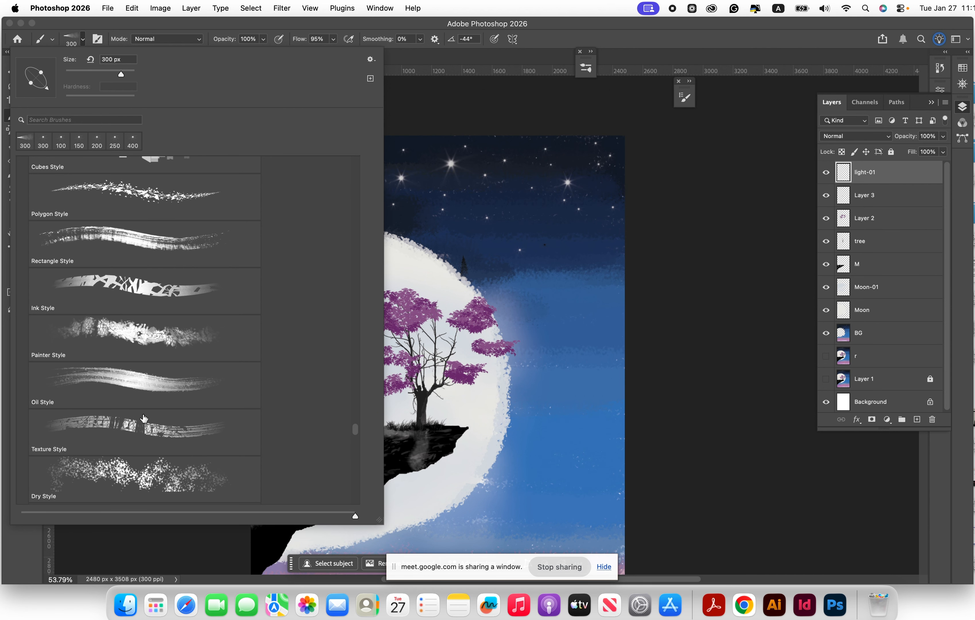
pyautogui.scroll(-2, 144, 417)
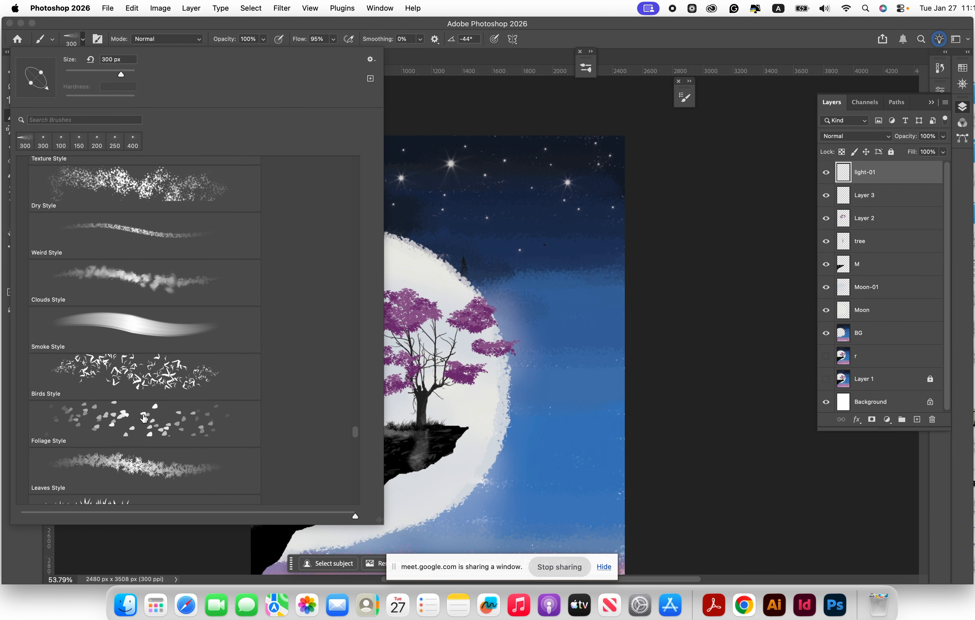
pyautogui.scroll(-5, 144, 418)
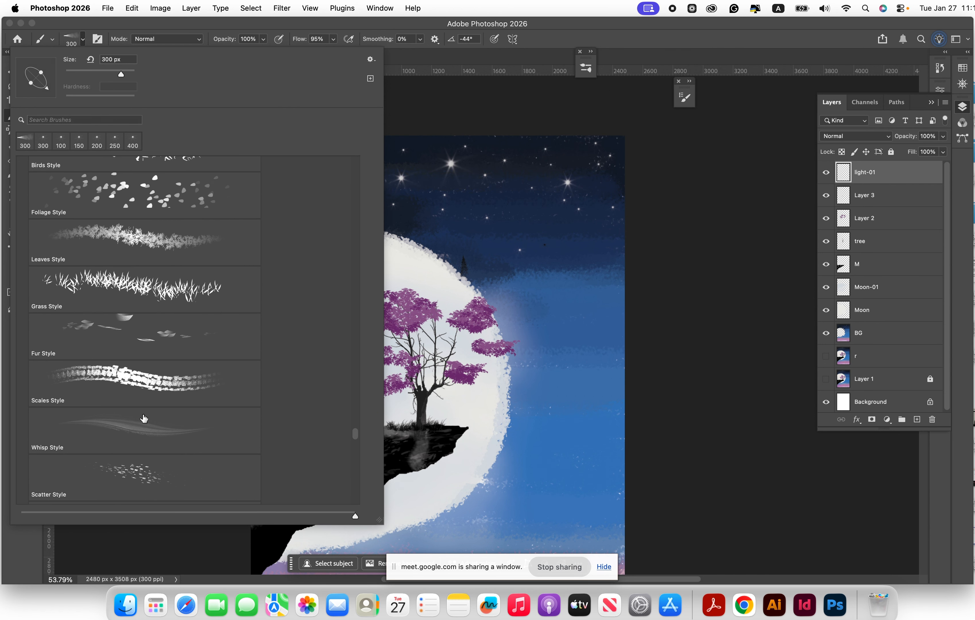
pyautogui.scroll(-6, 144, 418)
pyautogui.scroll(-12, 144, 418)
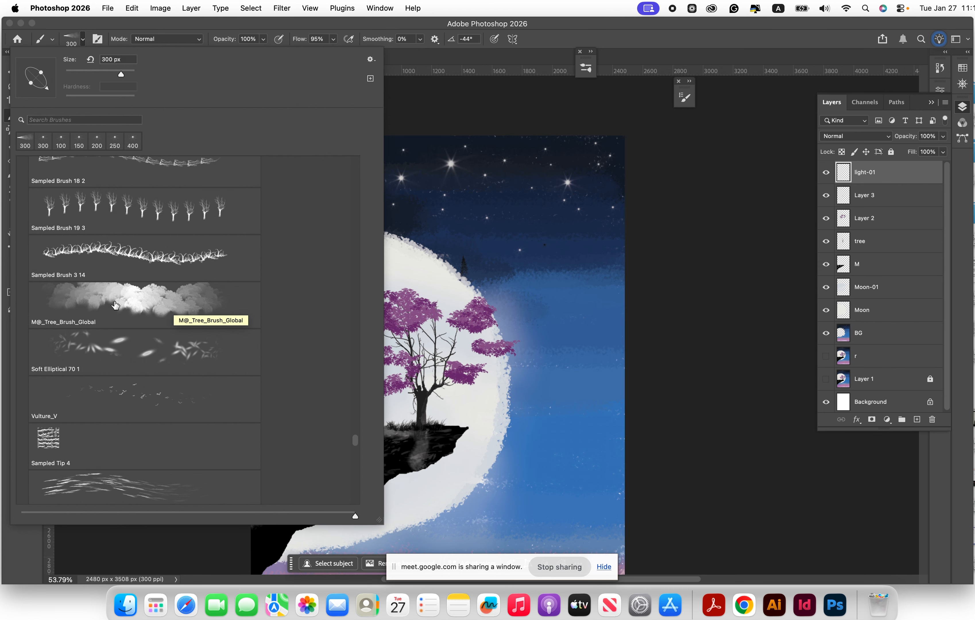
pyautogui.click(148, 304)
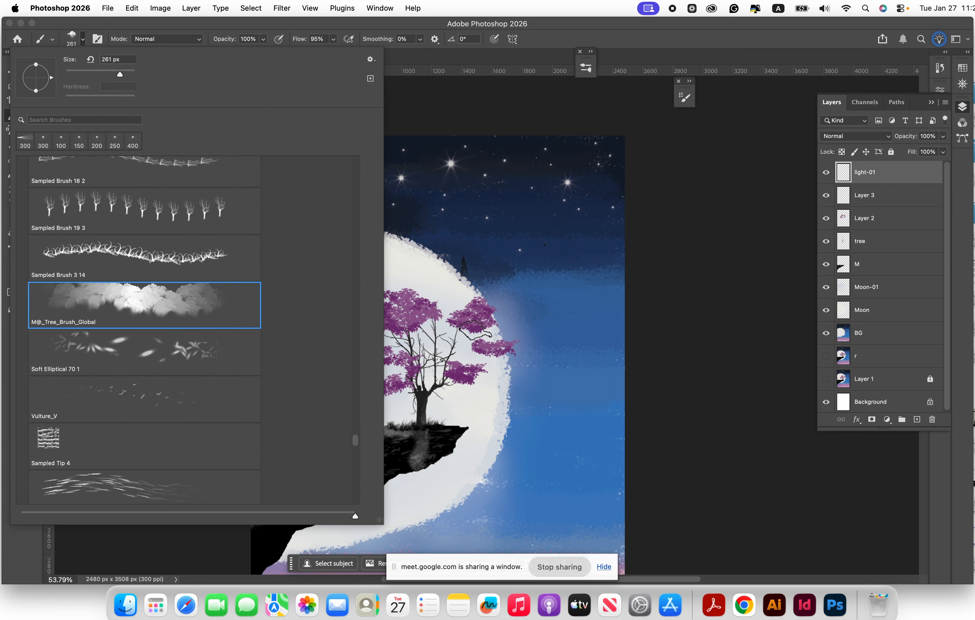
# Step: Sample the purple of the leaves and paint soft 261 px foliage over the tree's upper right leaf clump
pyautogui.click(471, 326)
pyautogui.click(472, 325)
pyautogui.scroll(5, 472, 327)
pyautogui.press('super+z')
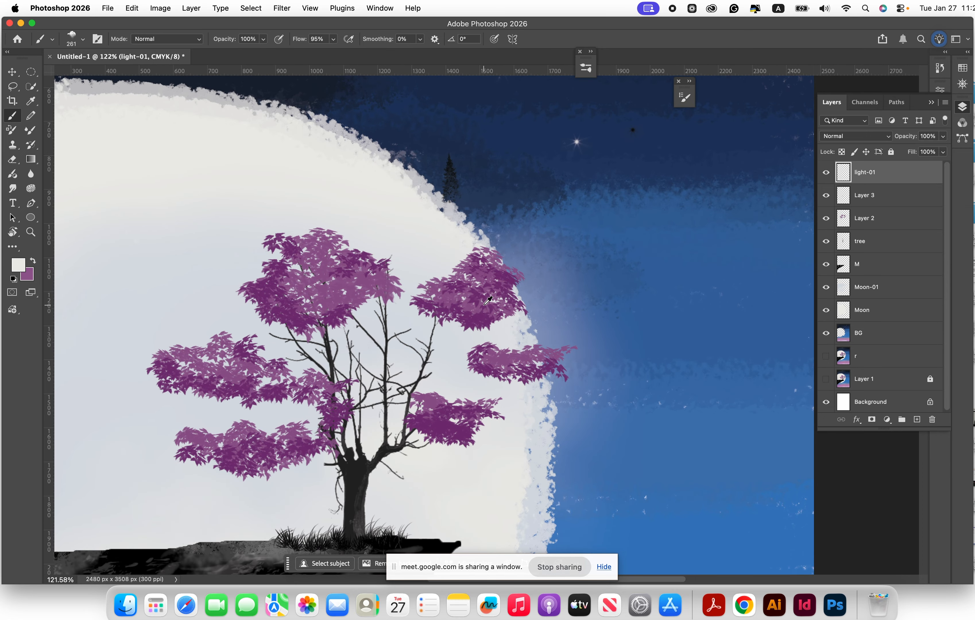
pyautogui.keyDown('alt'); pyautogui.click(483, 305); pyautogui.keyUp('alt')
pyautogui.click(496, 307)
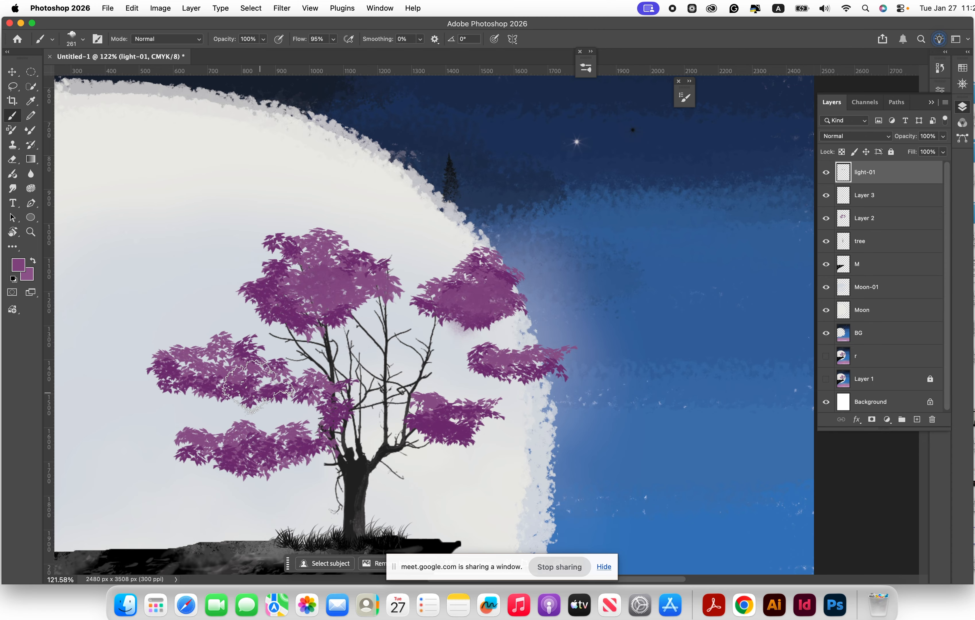
pyautogui.press('super+z')
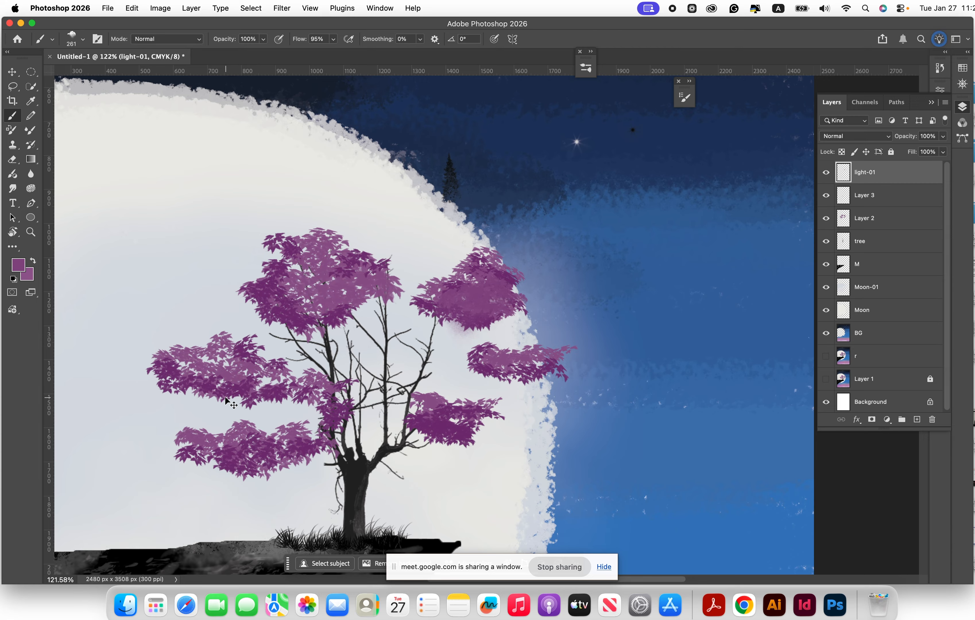
# Step: Lower the brush opacity to 71% and paint soft purple foliage over the tree's remaining leaf clumps
pyautogui.click(263, 39)
pyautogui.moveTo(239, 56); pyautogui.dragTo(248, 53)
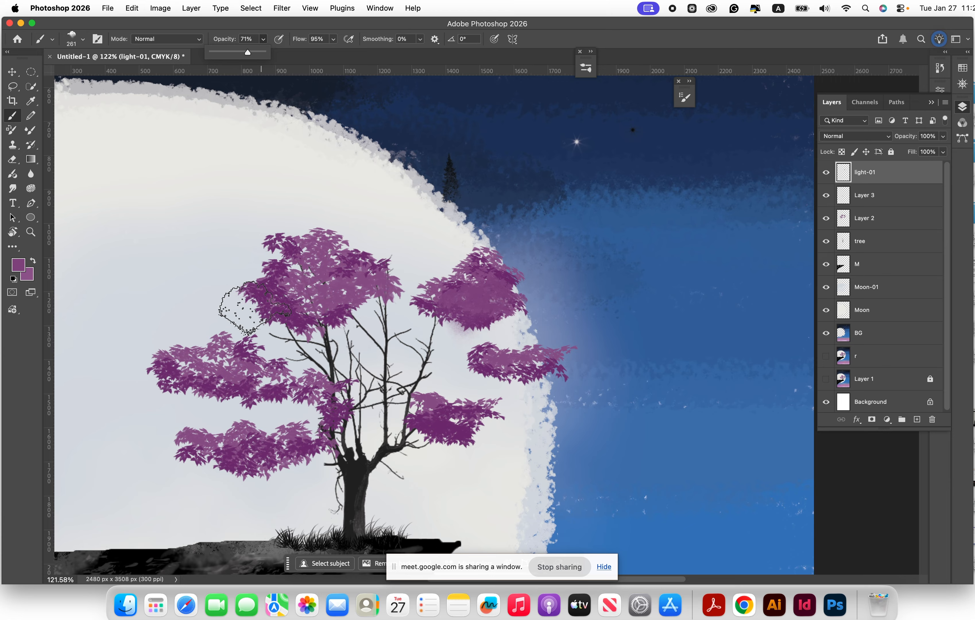
pyautogui.moveTo(250, 377)
pyautogui.mouseDown()
pyautogui.moveTo(193, 369)
pyautogui.moveTo(213, 379)
pyautogui.moveTo(229, 360)
pyautogui.mouseUp()
pyautogui.moveTo(336, 273); pyautogui.dragTo(311, 303)
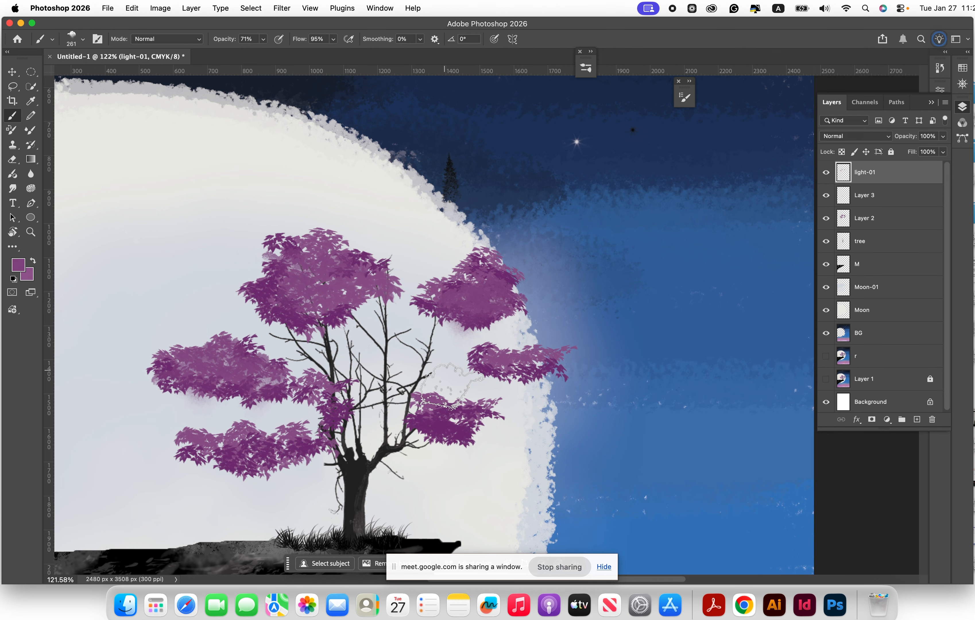
pyautogui.moveTo(451, 434)
pyautogui.mouseDown()
pyautogui.moveTo(461, 447)
pyautogui.moveTo(457, 423)
pyautogui.mouseUp()
pyautogui.moveTo(508, 372)
pyautogui.mouseDown()
pyautogui.moveTo(553, 361)
pyautogui.moveTo(520, 371)
pyautogui.mouseUp()
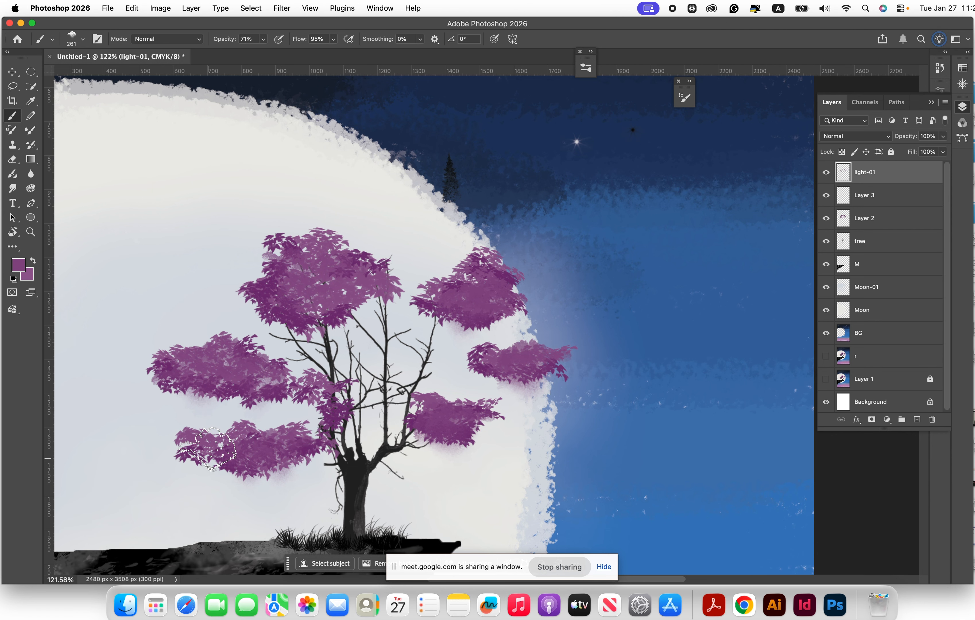
# Step: Choose the Ground Dust brush preset among the cloud and smoke brushes, at 300 px
pyautogui.scroll(-1, 363, 429)
pyautogui.scroll(-4, 363, 429)
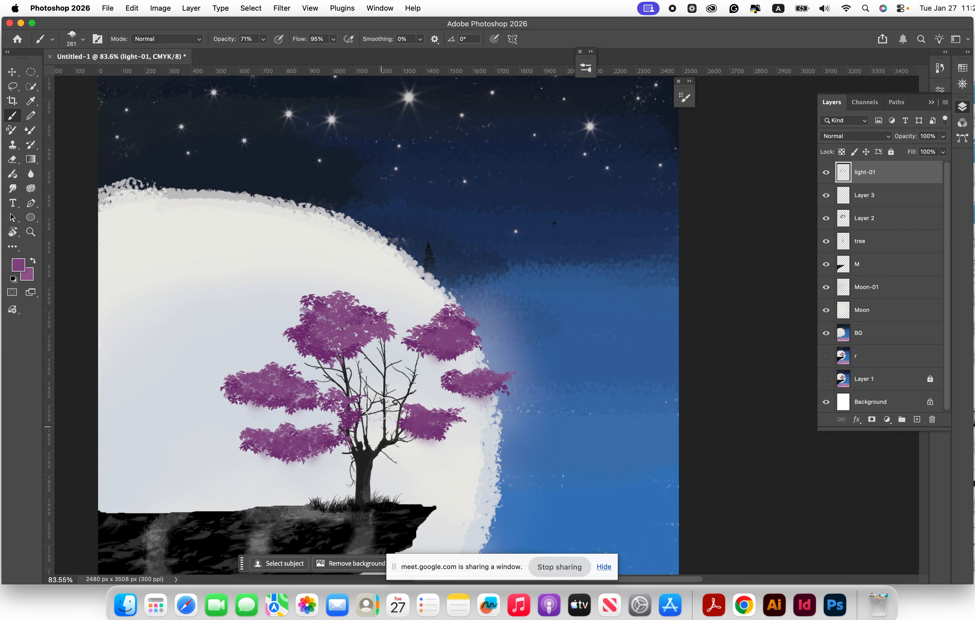
pyautogui.click(83, 39)
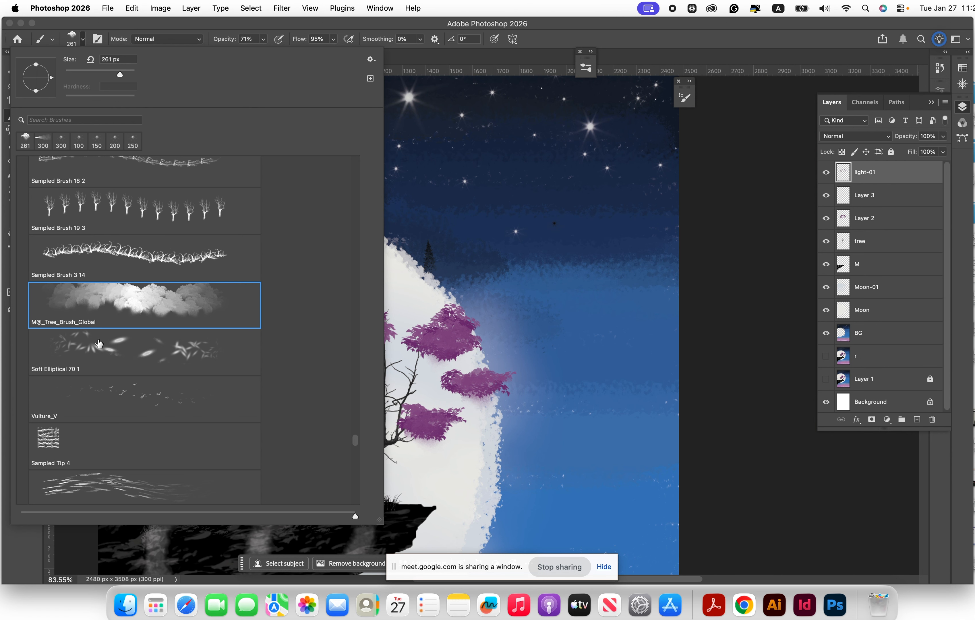
pyautogui.scroll(-5, 118, 394)
pyautogui.scroll(-10, 118, 393)
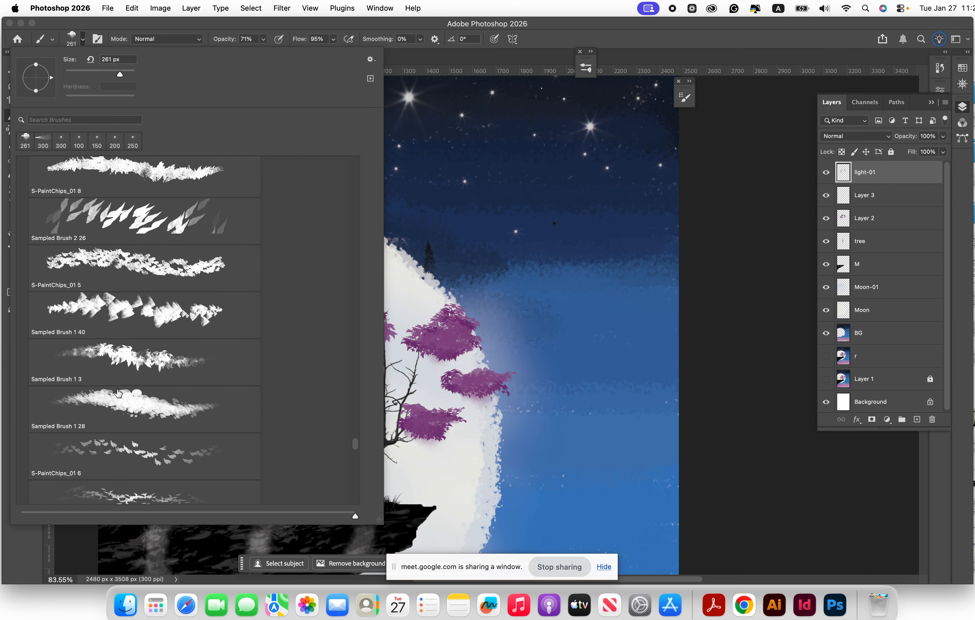
pyautogui.scroll(-10, 118, 393)
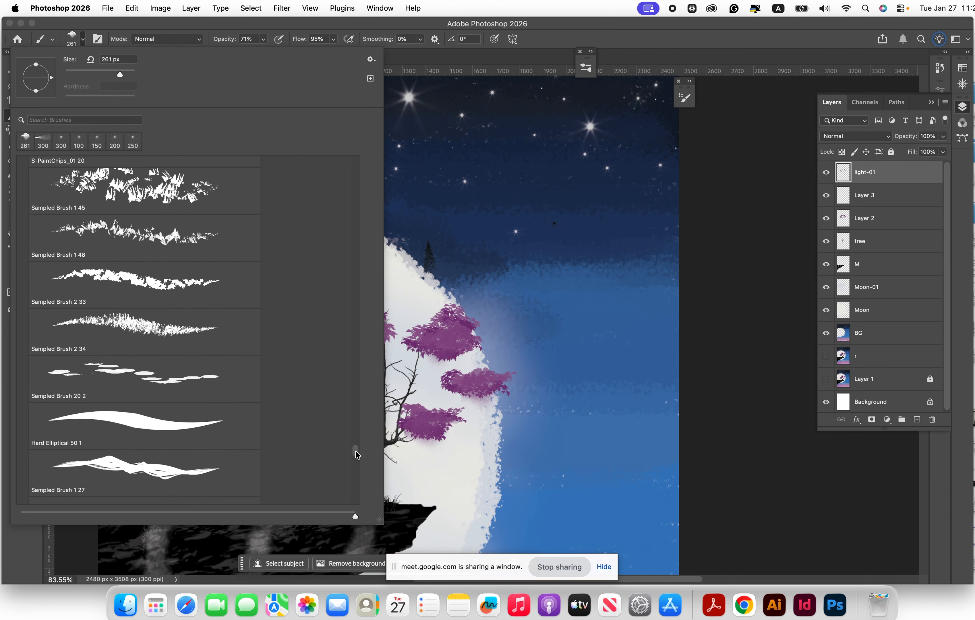
pyautogui.moveTo(357, 444); pyautogui.dragTo(376, 322)
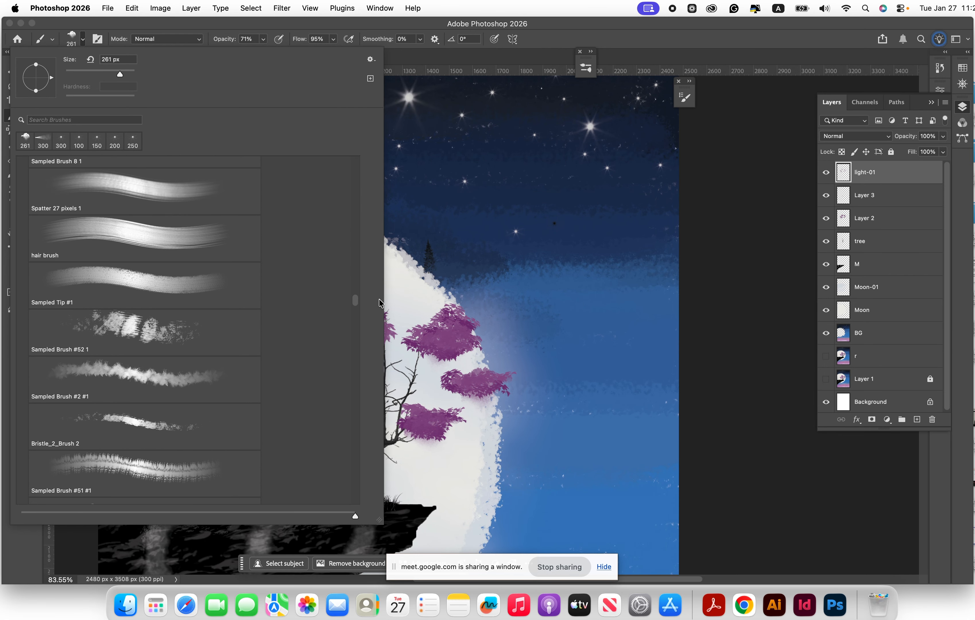
pyautogui.moveTo(380, 294); pyautogui.dragTo(386, 262)
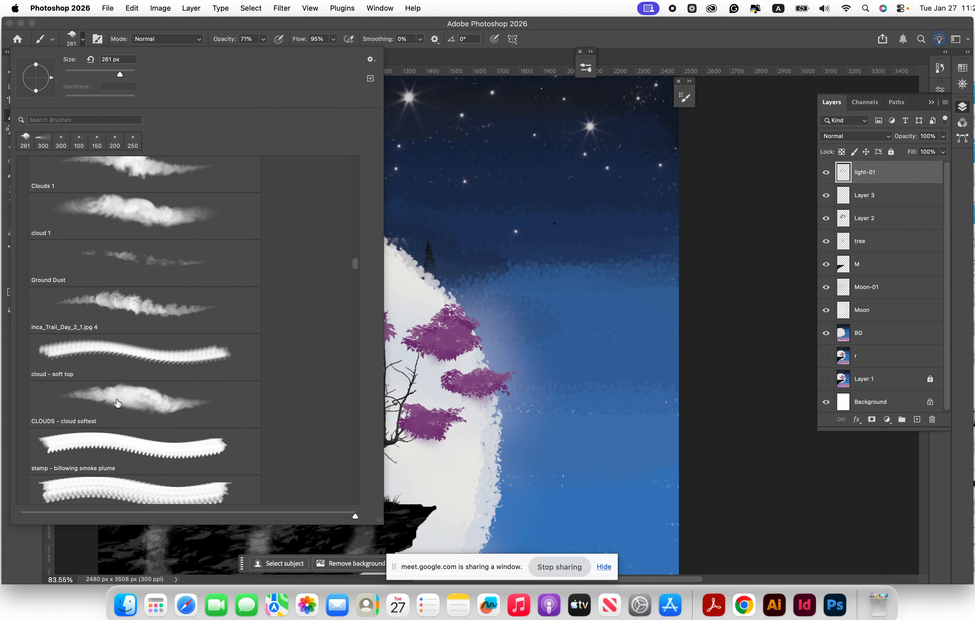
pyautogui.scroll(5, 146, 316)
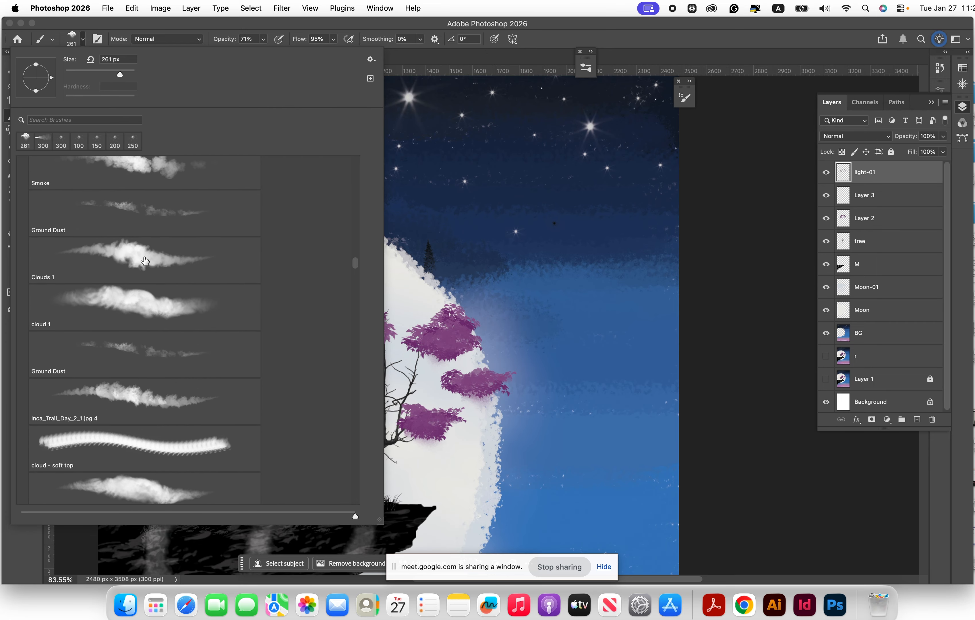
pyautogui.scroll(2, 145, 261)
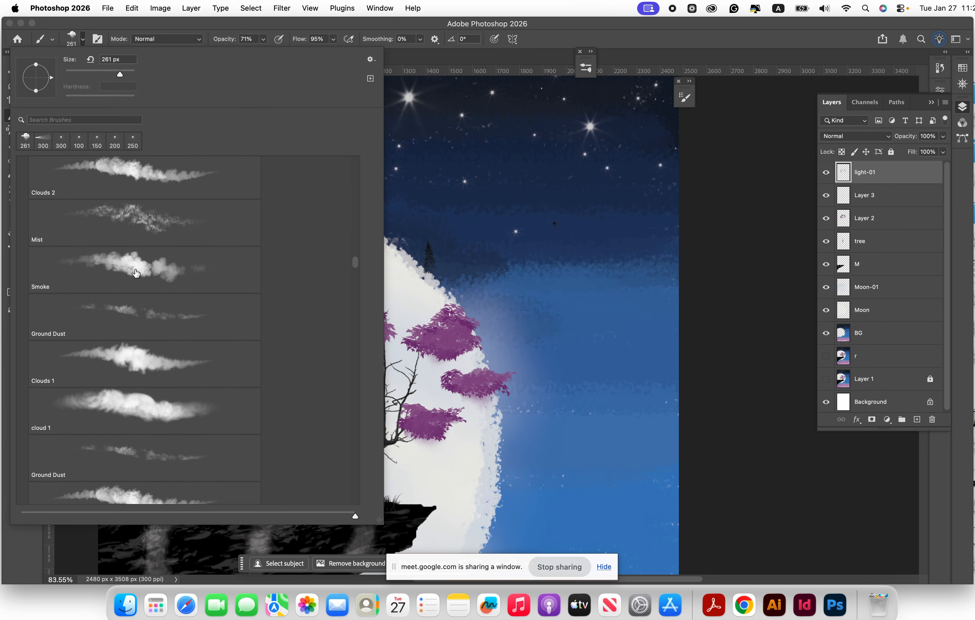
pyautogui.click(136, 273)
pyautogui.scroll(-1, 148, 341)
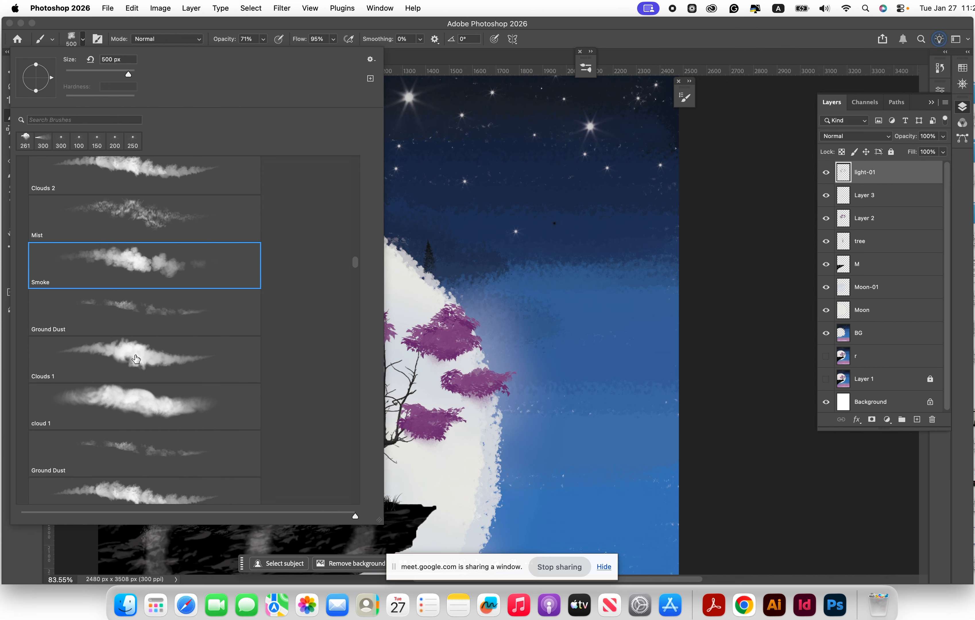
pyautogui.click(130, 410)
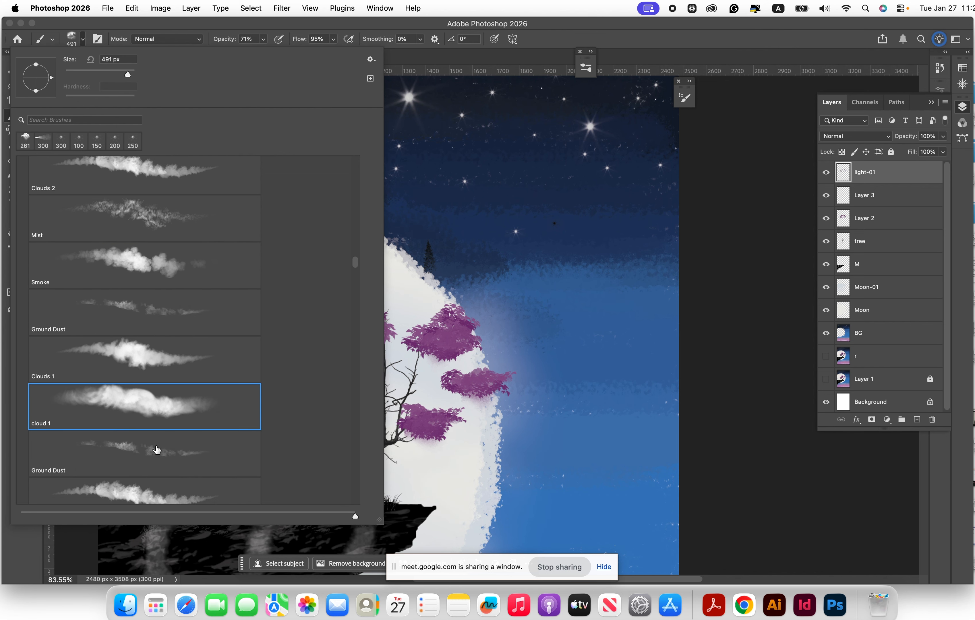
pyautogui.click(156, 449)
pyautogui.scroll(-2, 481, 294)
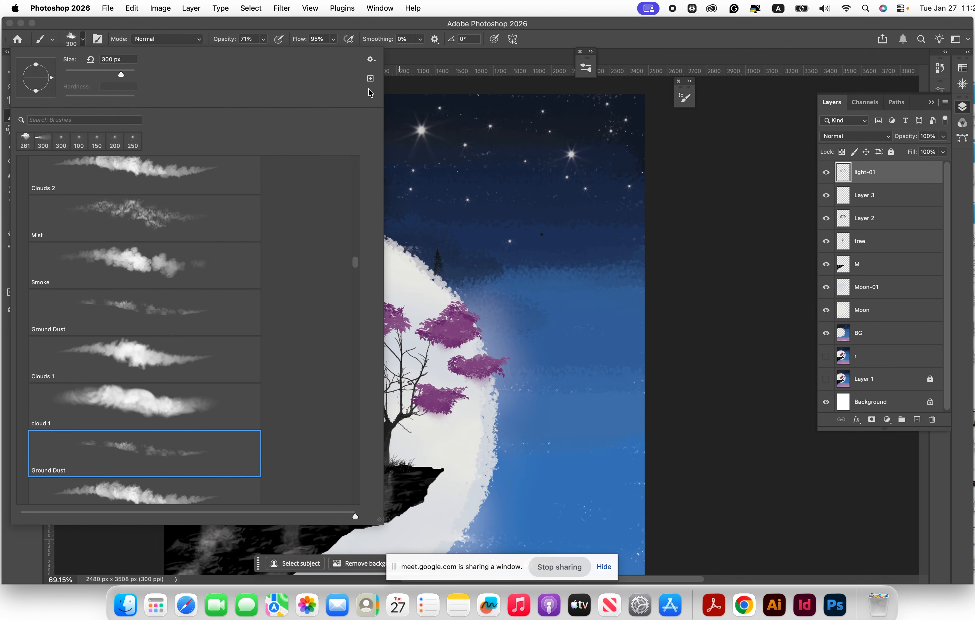
# Step: Add a new layer and move it above light-01 to the top of the layer stack
pyautogui.keyDown('super'); pyautogui.click(411, 288); pyautogui.keyUp('super')
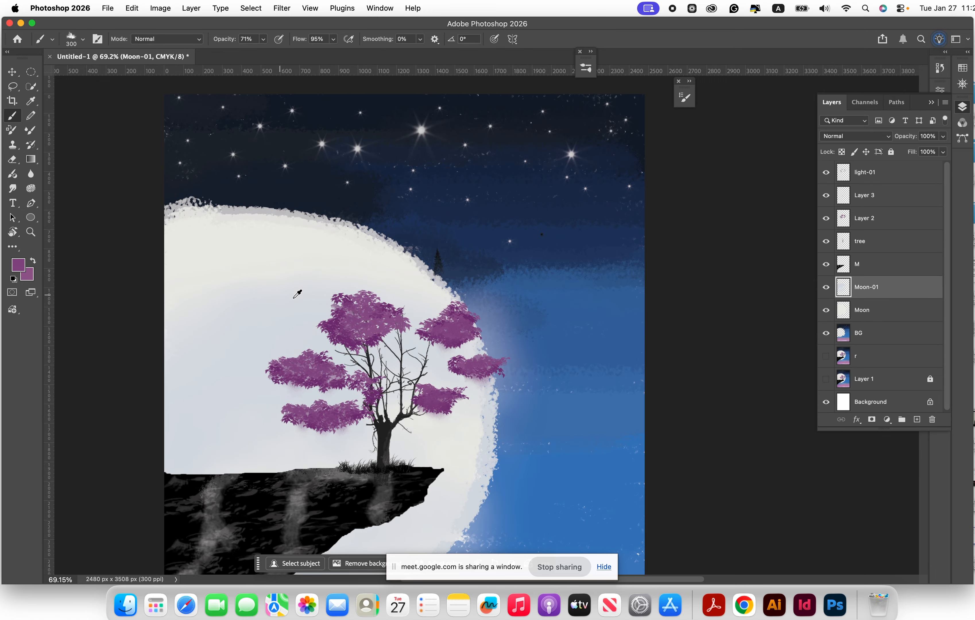
pyautogui.click(917, 419)
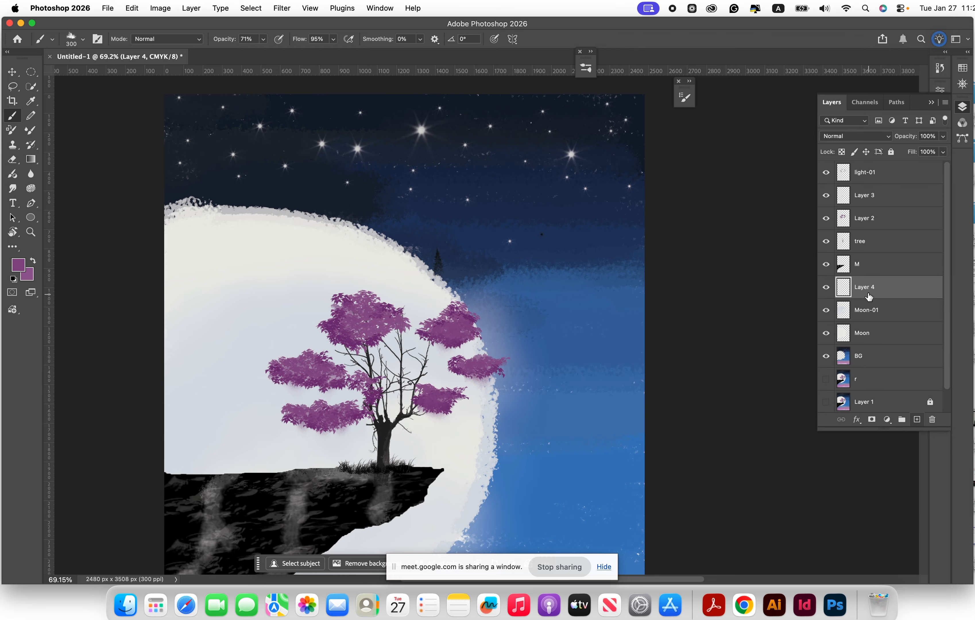
pyautogui.moveTo(866, 289); pyautogui.dragTo(875, 175)
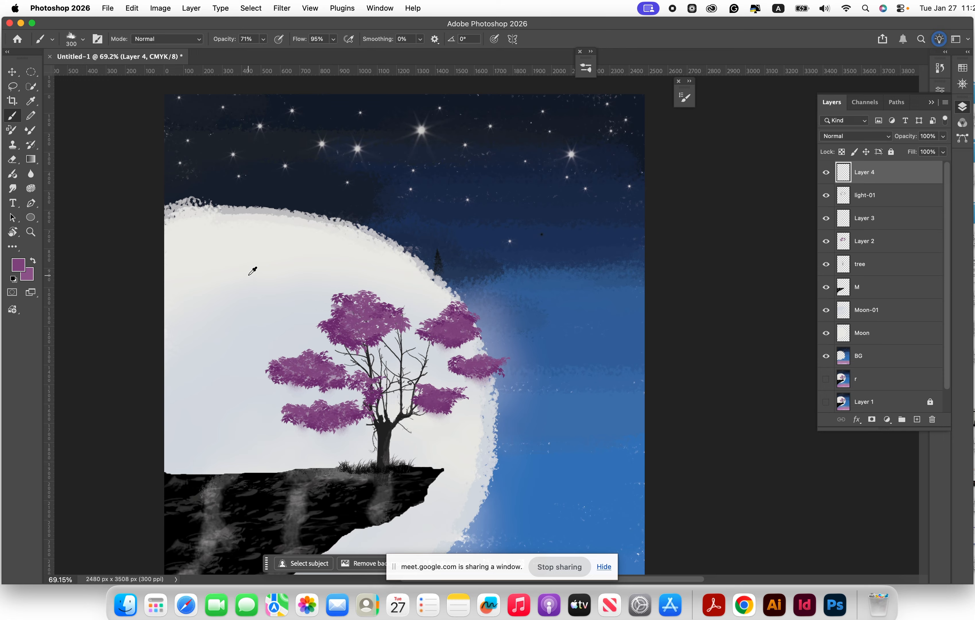
# Step: Sample the pale off-white of the moon and enlarge the brush to 700 px
pyautogui.keyDown('alt'); pyautogui.click(264, 271); pyautogui.keyUp('alt')
pyautogui.press(']')
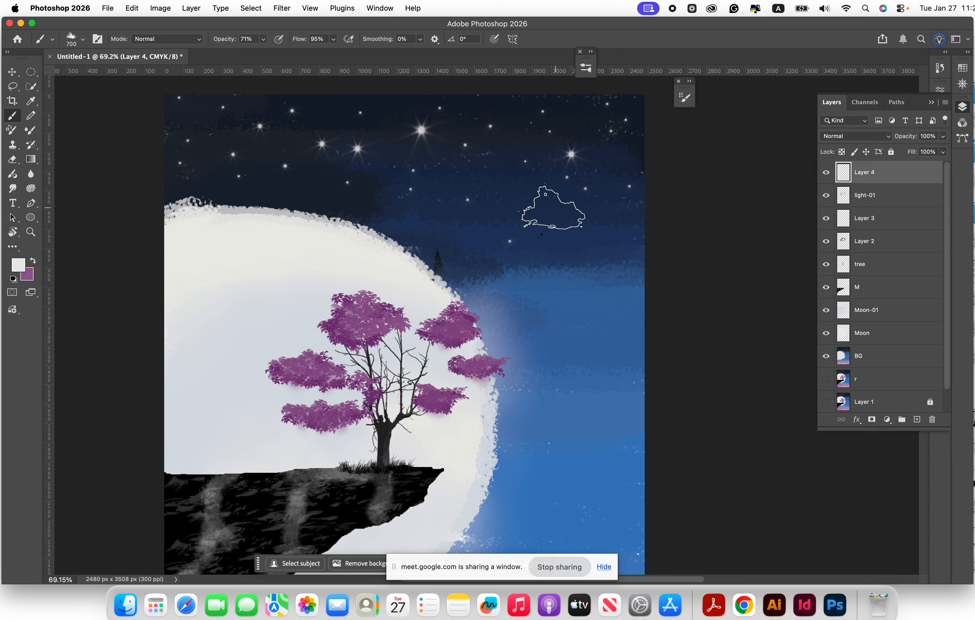
pyautogui.press(']')
pyautogui.press(']')
pyautogui.press(']')
# Step: Try painting wispy off-white clouds with the 700 px brush across the starry sky above the moon
pyautogui.click(551, 217)
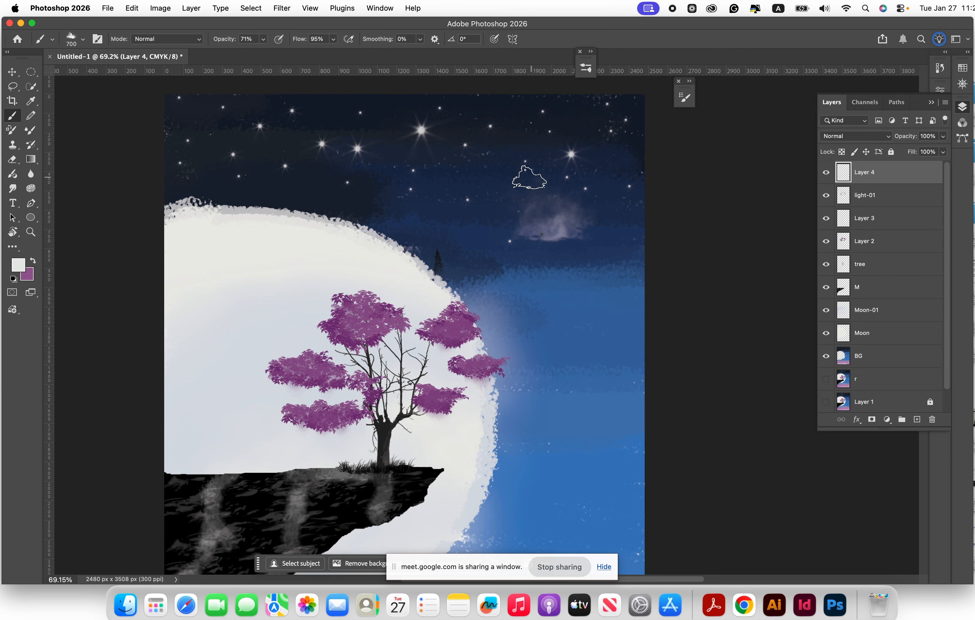
pyautogui.click(526, 178)
pyautogui.click(451, 231)
pyautogui.click(441, 190)
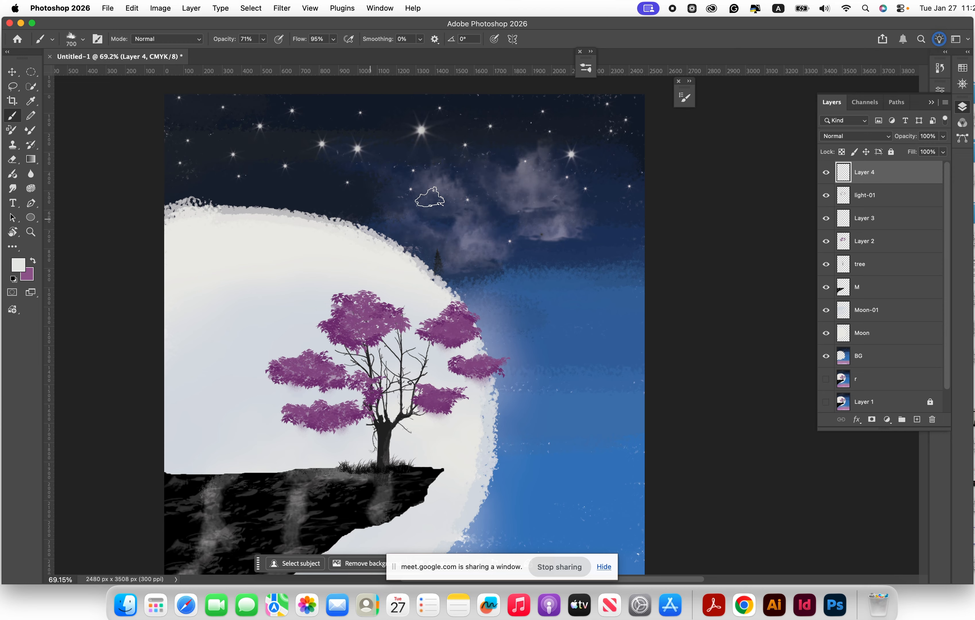
pyautogui.click(331, 180)
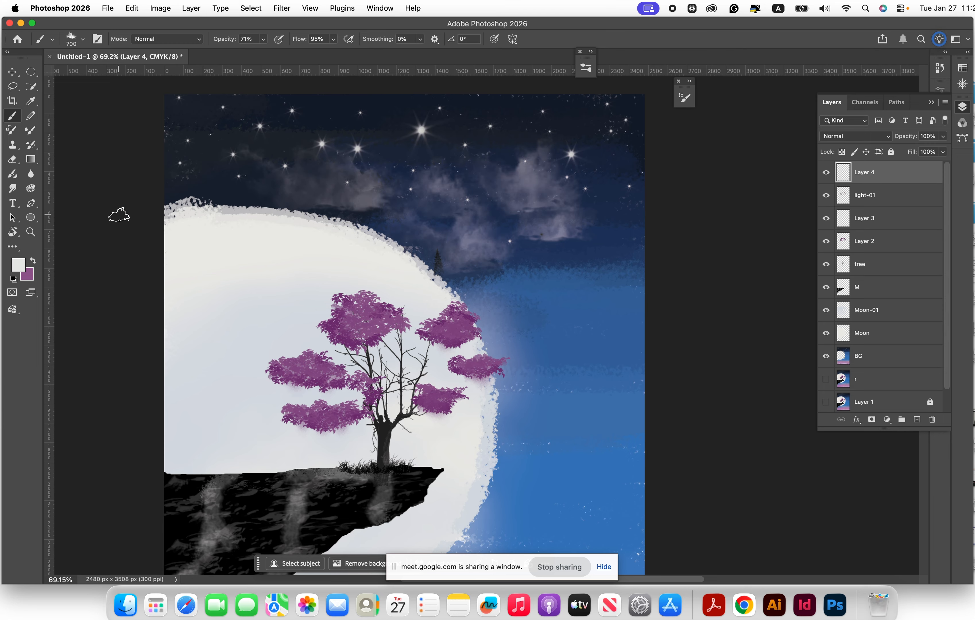
pyautogui.click(180, 162)
pyautogui.click(415, 139)
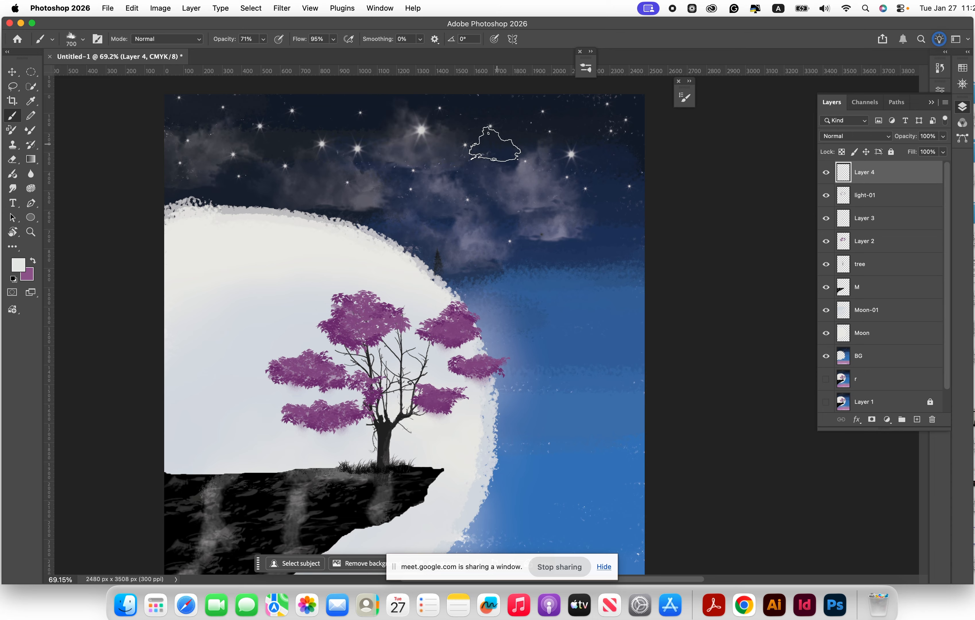
pyautogui.click(548, 110)
pyautogui.click(583, 156)
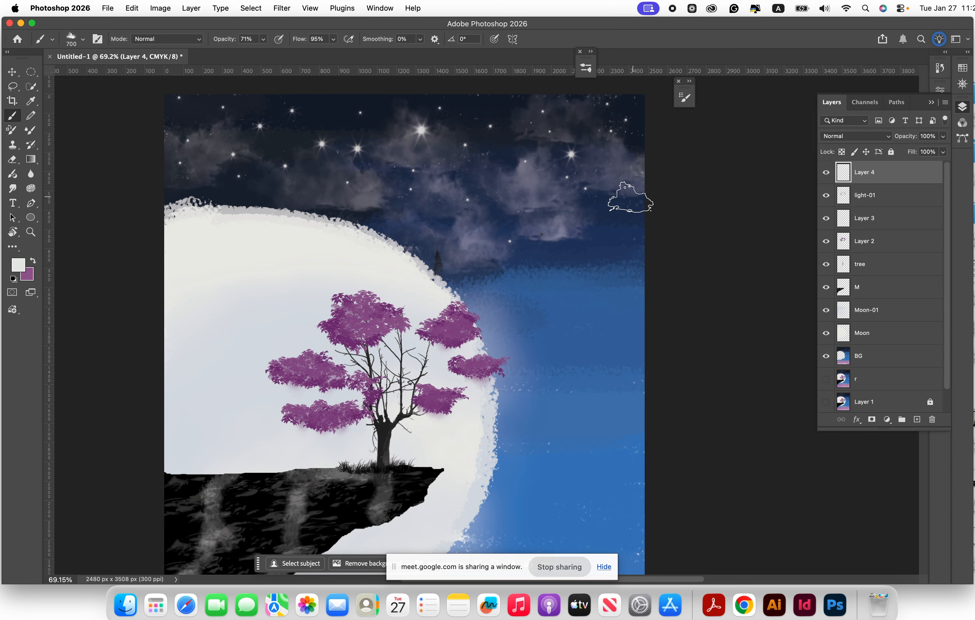
# Step: Undo all the 700 px cloud strokes in the sky
pyautogui.press('super+z')
pyautogui.press('super+z')
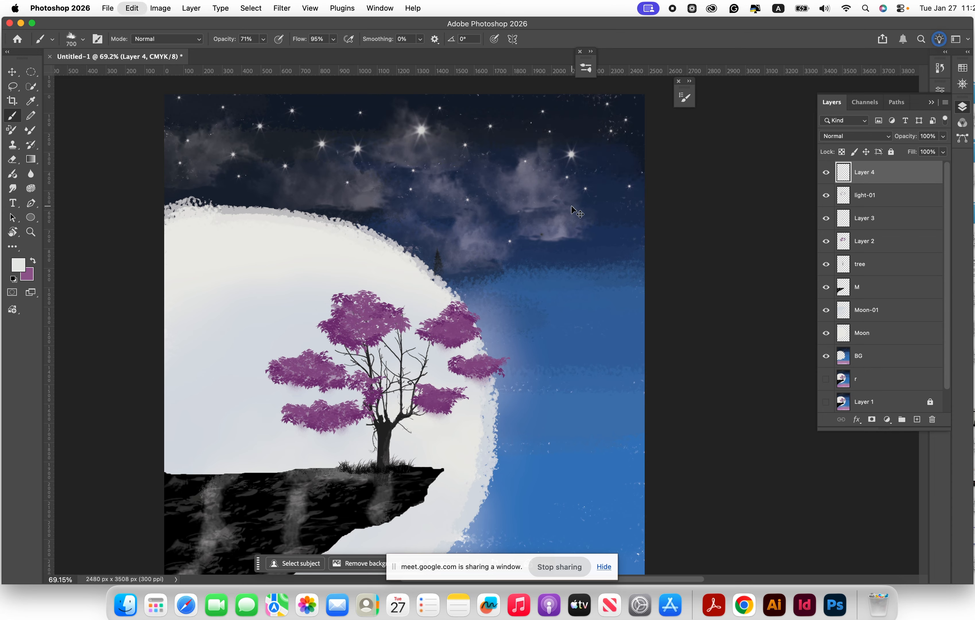
pyautogui.press('super+z')
pyautogui.press('super+z')
pyautogui.press('super+z')
pyautogui.press('super+z')
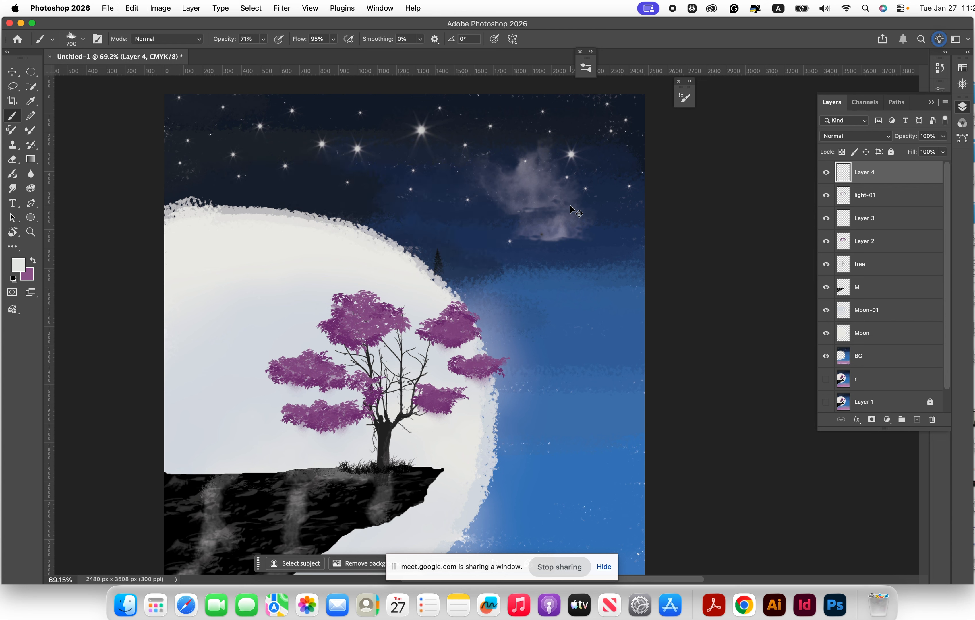
pyautogui.press('super+z')
pyautogui.press('super+z')
# Step: Enlarge the brush to 1900 px and paint broad soft clouds across the starry upper sky
pyautogui.press(']')
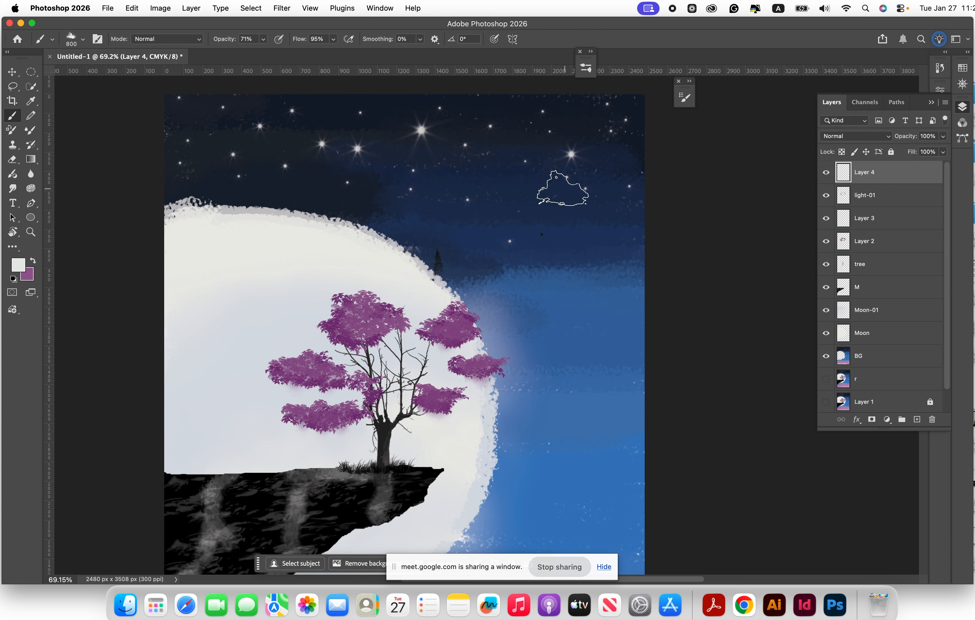
pyautogui.press(']')
pyautogui.press(']')
pyautogui.press(']')
pyautogui.press(']')
pyautogui.press(']')
pyautogui.press(']')
pyautogui.press(']')
pyautogui.press(']')
pyautogui.press(']')
pyautogui.press(']')
pyautogui.press(']')
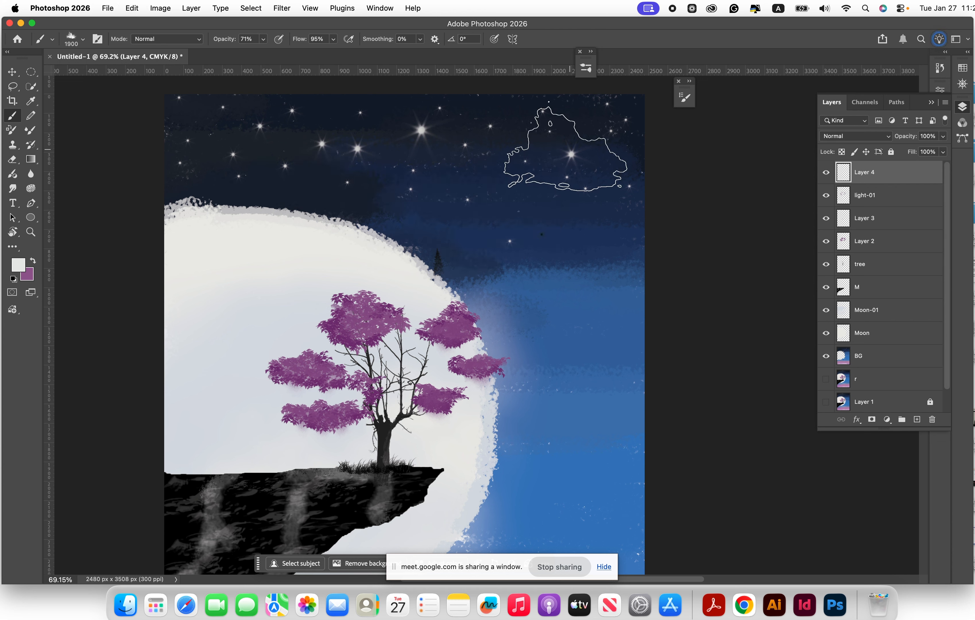
pyautogui.moveTo(532, 157)
pyautogui.mouseDown()
pyautogui.moveTo(450, 166)
pyautogui.moveTo(303, 141)
pyautogui.moveTo(191, 158)
pyautogui.moveTo(484, 223)
pyautogui.moveTo(581, 193)
pyautogui.mouseUp()
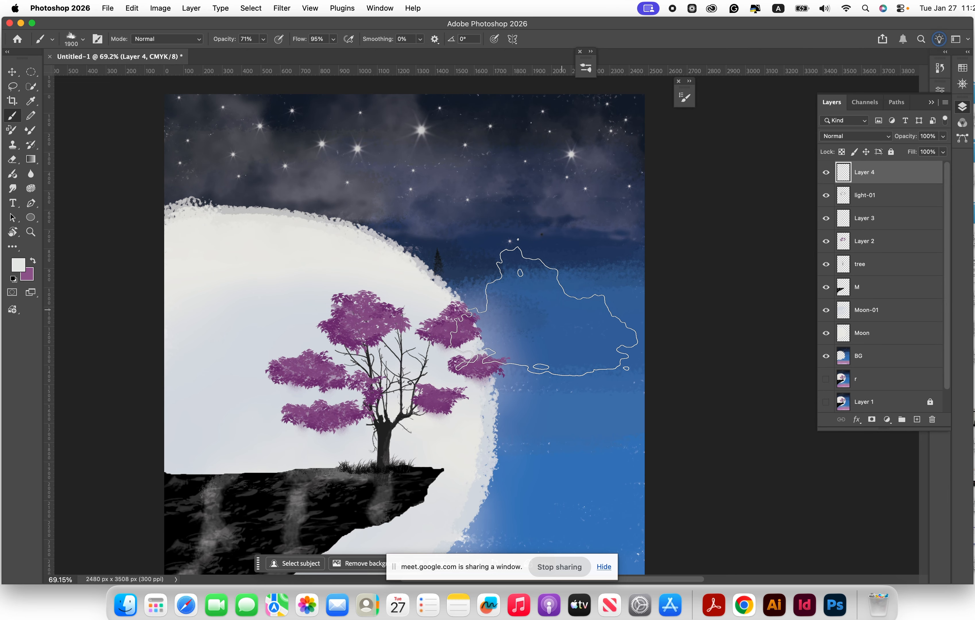
# Step: Undo the last large cloud stroke and repaint the cloud in the sky above the moon's left part
pyautogui.scroll(-5, 553, 308)
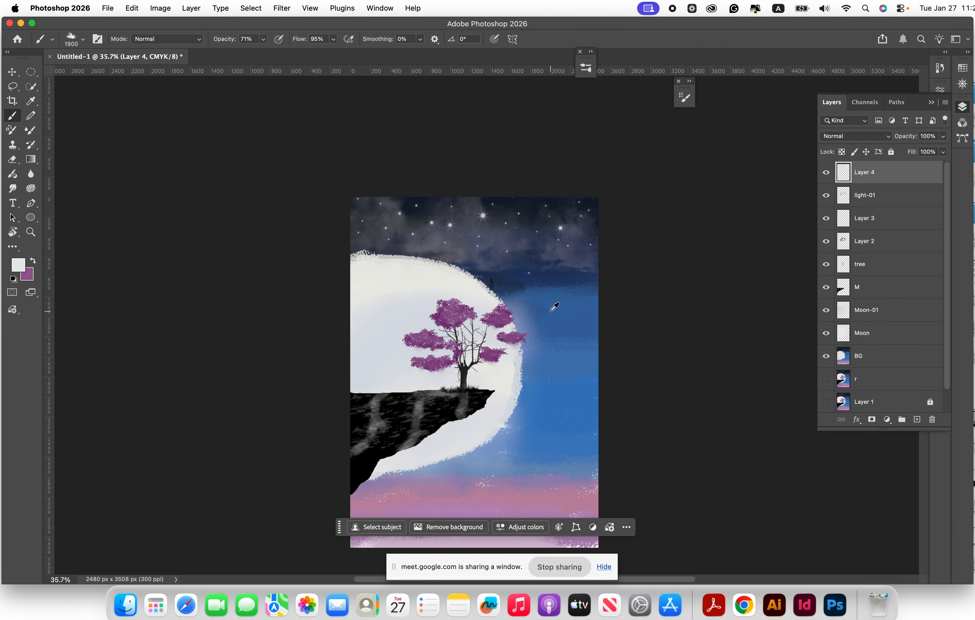
pyautogui.scroll(1, 562, 273)
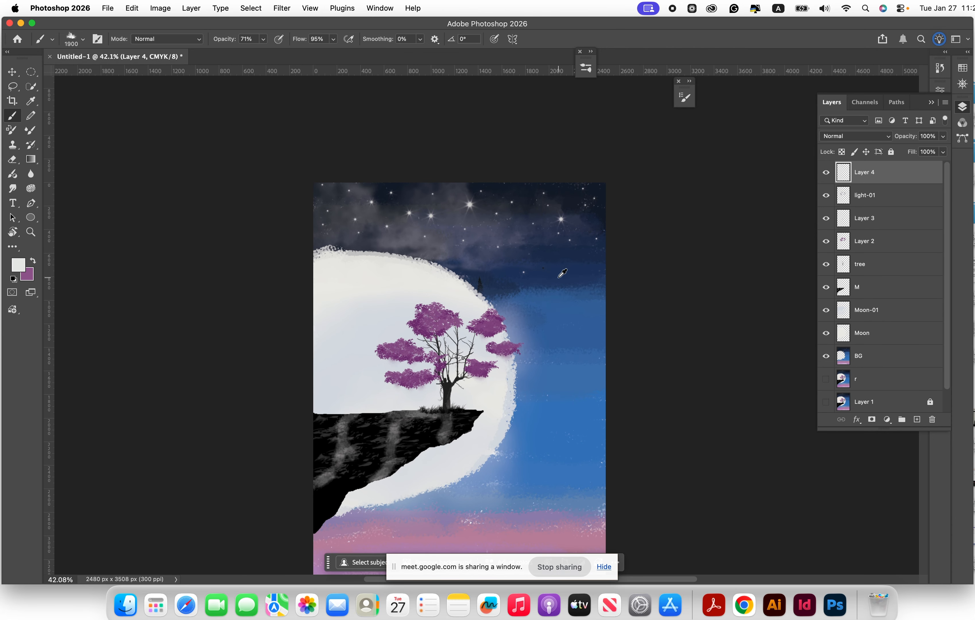
pyautogui.press('super+z')
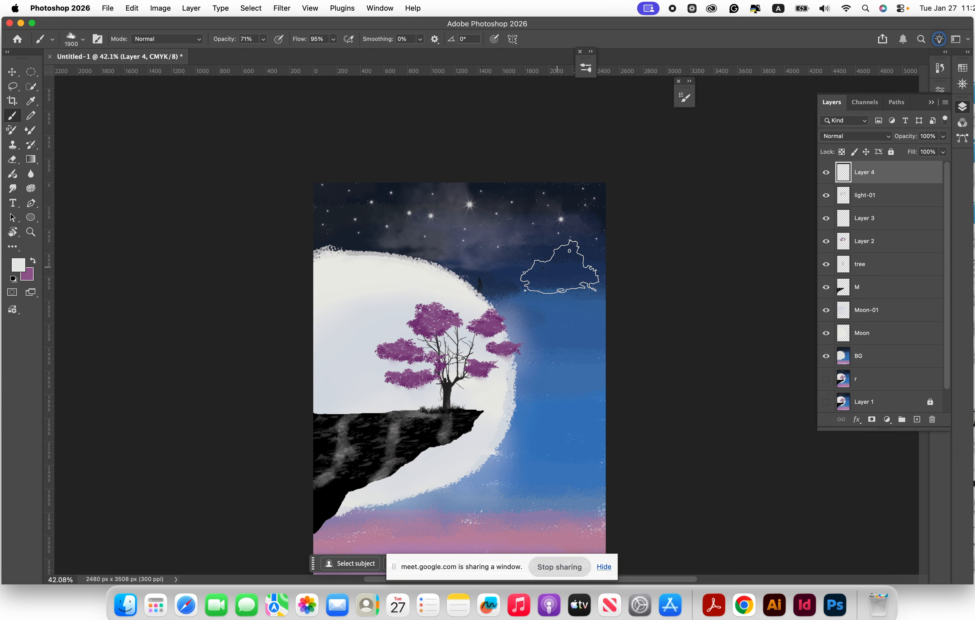
pyautogui.scroll(-1, 351, 217)
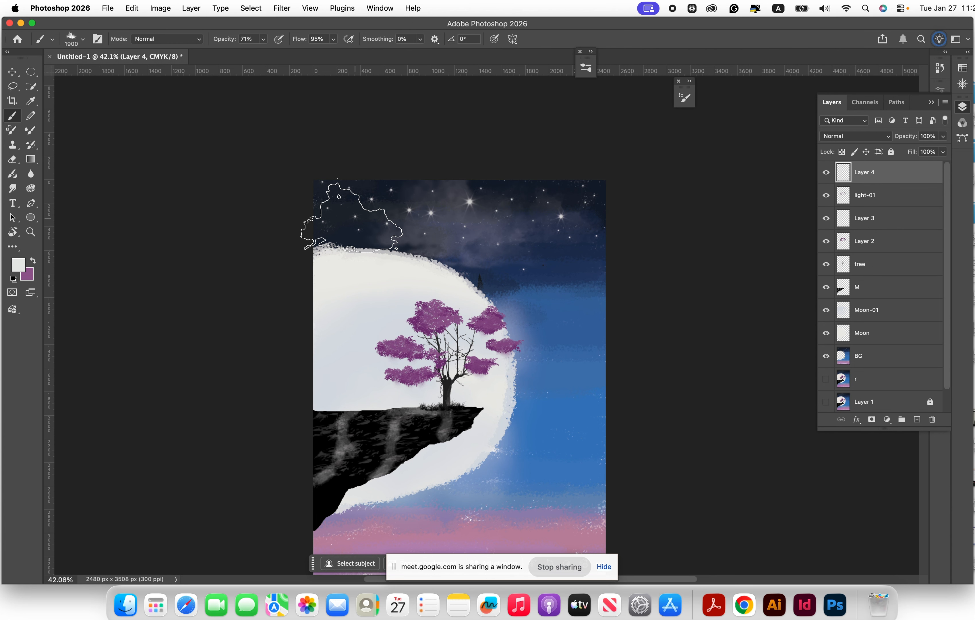
pyautogui.scroll(-5, 301, 280)
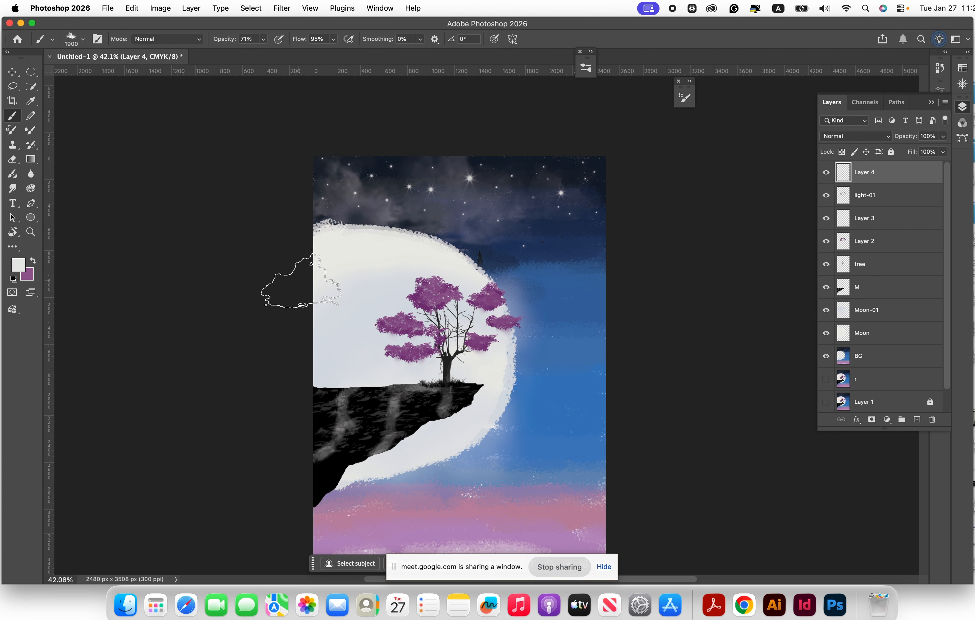
pyautogui.scroll(-15, 301, 281)
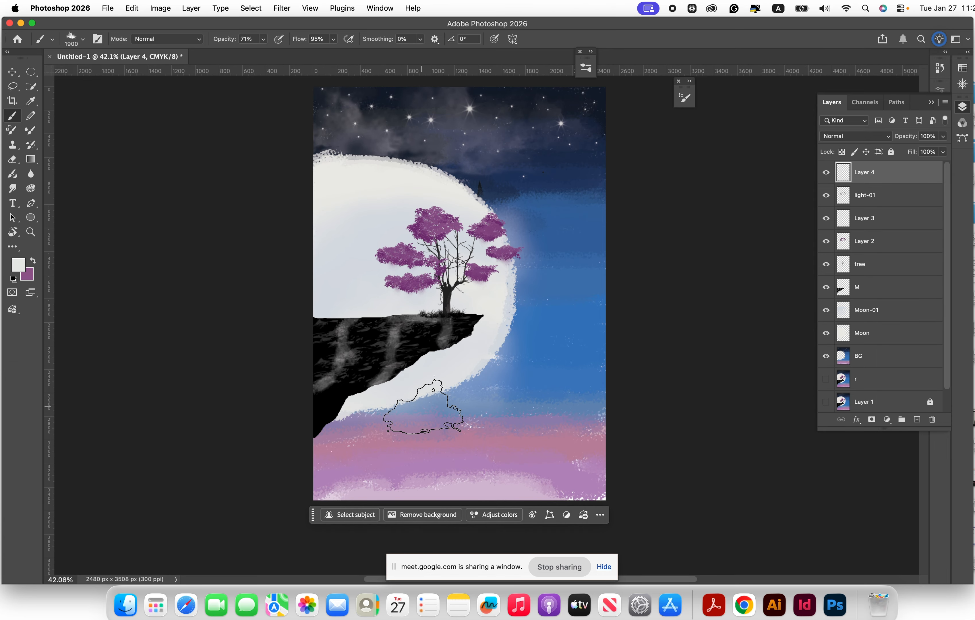
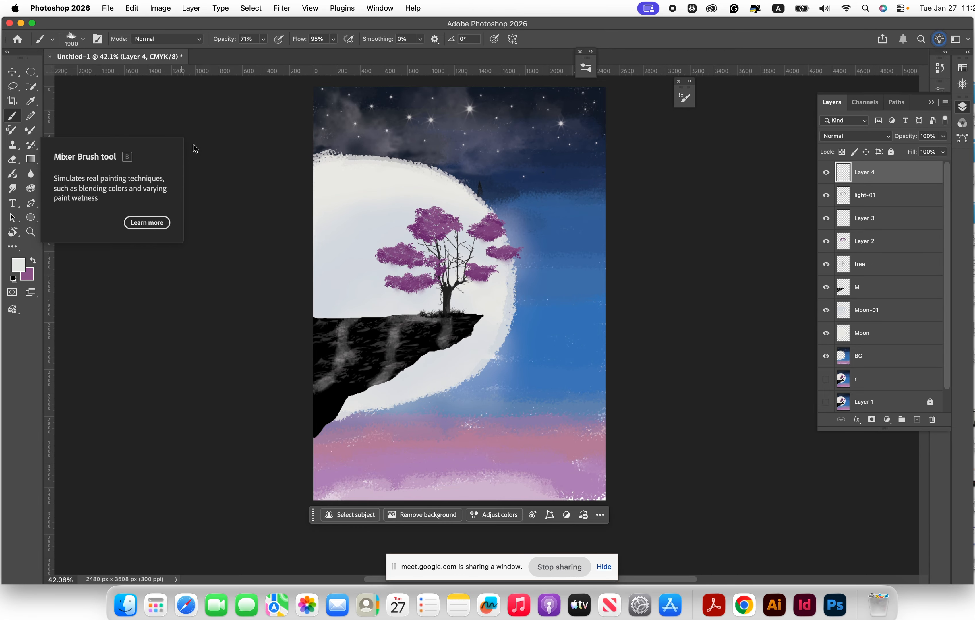
# Step: Add another new layer above the cloud layer
pyautogui.scroll(3, 478, 278)
pyautogui.scroll(1, 478, 278)
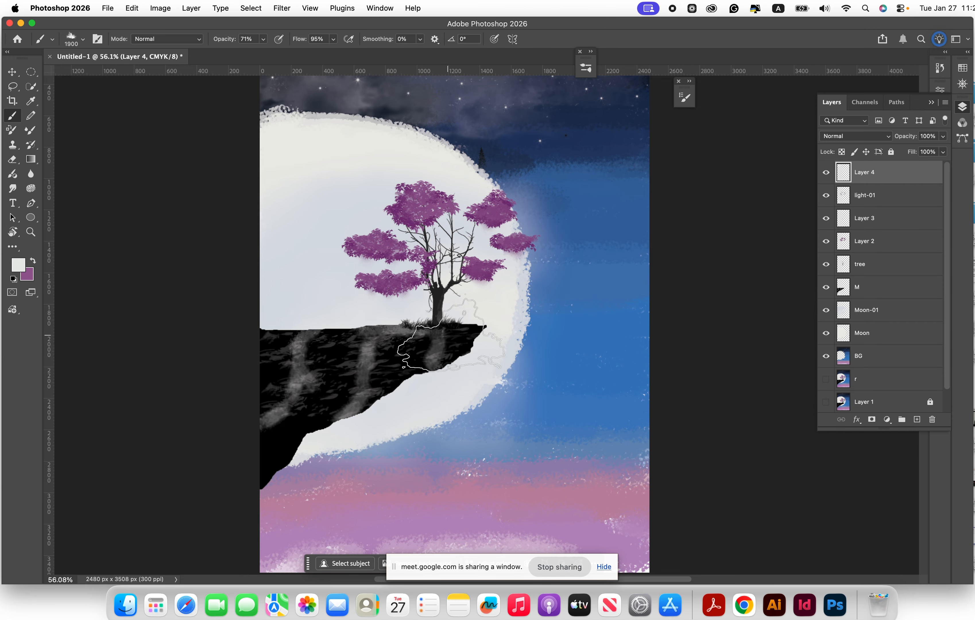
pyautogui.scroll(-1, 879, 352)
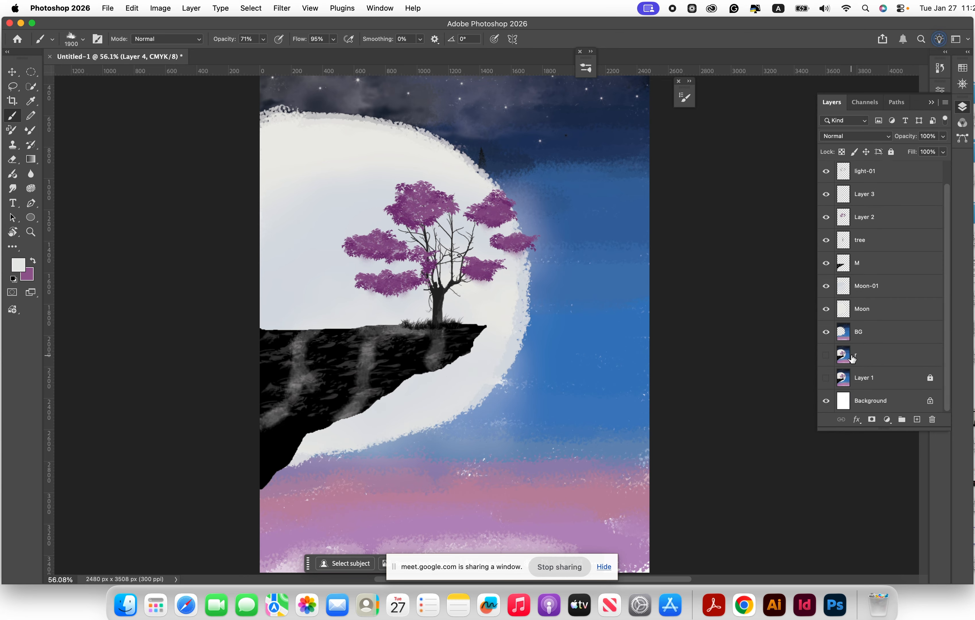
pyautogui.click(916, 419)
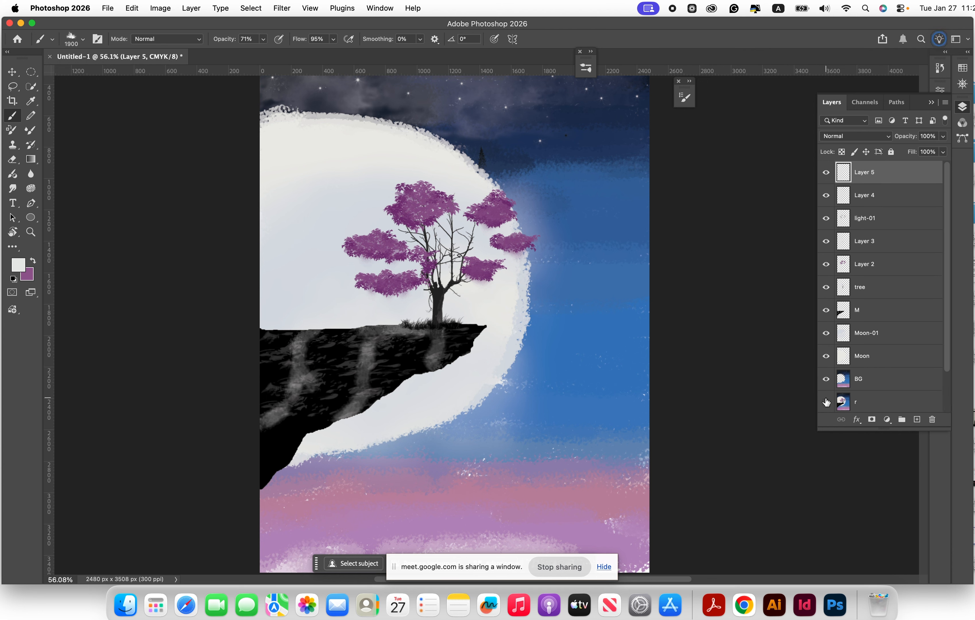
# Step: Hide every layer from BG up to Layer 4 to reveal the reference painting, and make the reference layer r active
pyautogui.moveTo(827, 383); pyautogui.dragTo(828, 200)
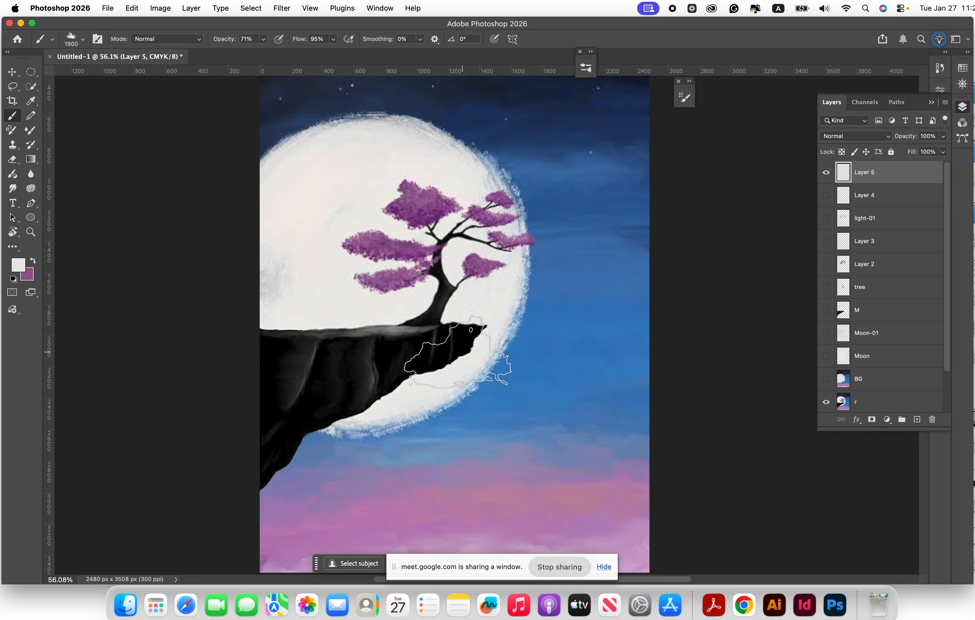
pyautogui.scroll(2, 450, 299)
pyautogui.scroll(5, 449, 299)
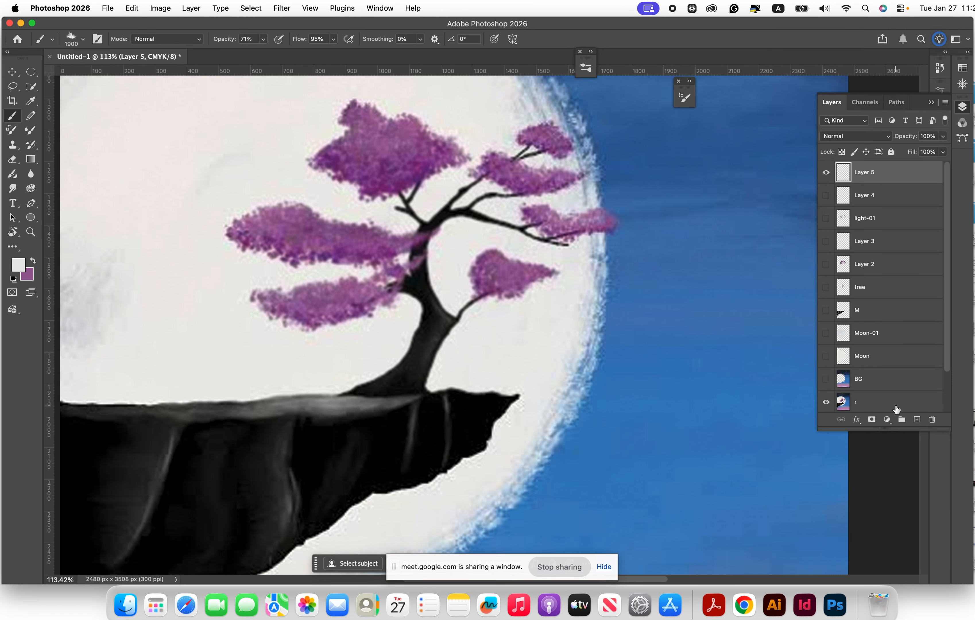
pyautogui.click(884, 404)
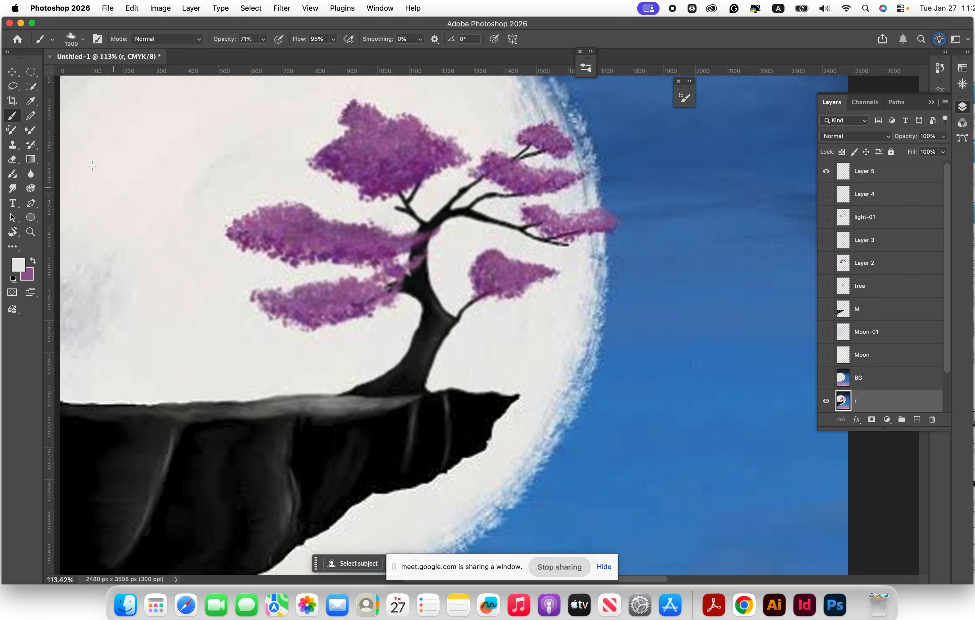
# Step: Select the lower trunk of the reference tree with the Quick Selection tool at a 60 px brush size
pyautogui.click(31, 90)
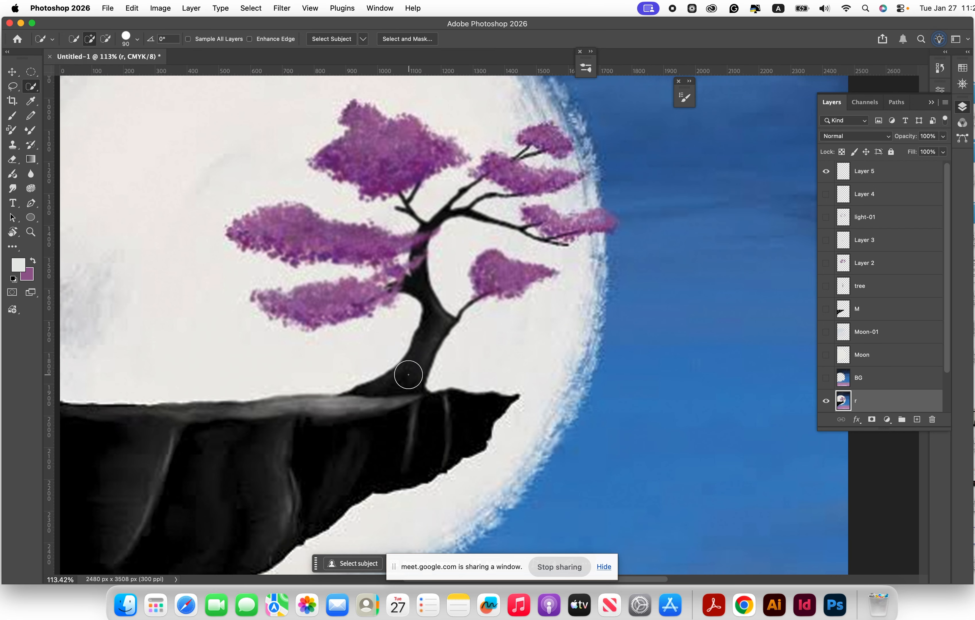
pyautogui.press('[')
pyautogui.press('[')
pyautogui.press('[')
pyautogui.moveTo(420, 357)
pyautogui.mouseDown()
pyautogui.moveTo(425, 328)
pyautogui.moveTo(415, 256)
pyautogui.mouseUp()
pyautogui.scroll(1, 415, 252)
pyautogui.scroll(1, 418, 253)
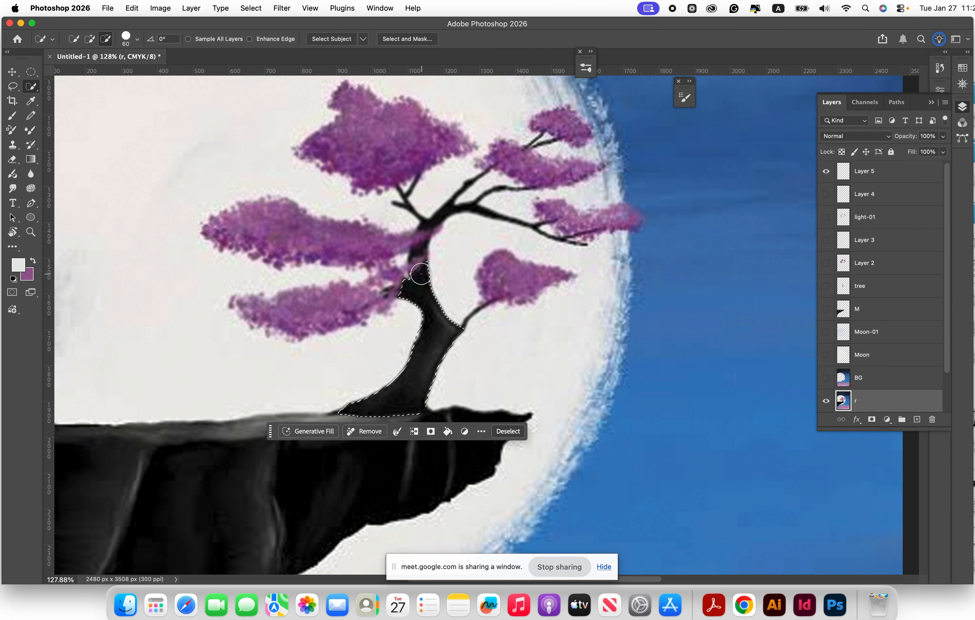
# Step: Reduce the selection brush to 40 px and extend the selection up the trunk into the long branch on the right
pyautogui.press('[')
pyautogui.press('[')
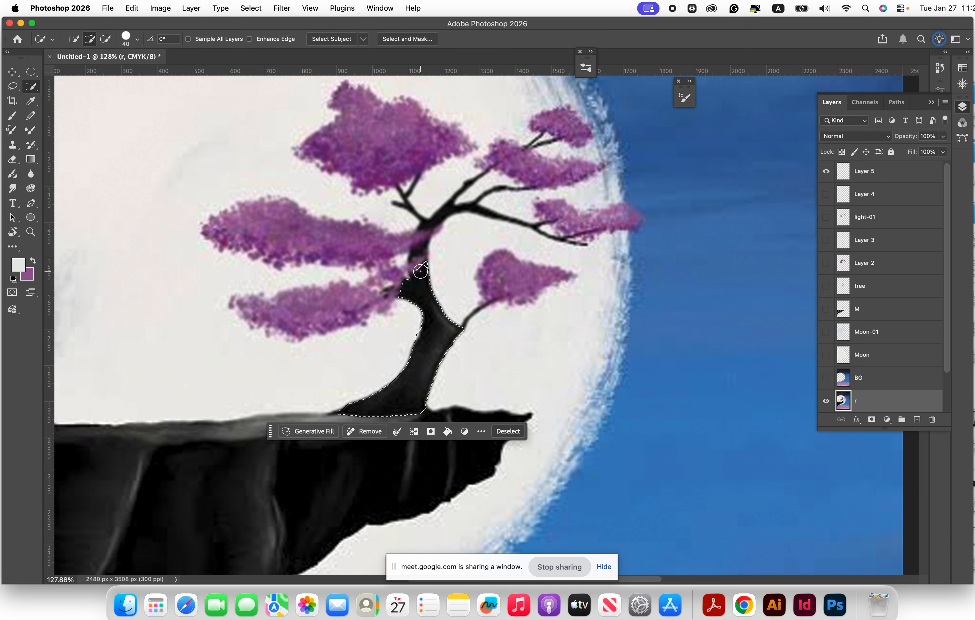
pyautogui.press('alt')
pyautogui.moveTo(421, 271)
pyautogui.mouseDown()
pyautogui.moveTo(408, 287)
pyautogui.moveTo(418, 244)
pyautogui.moveTo(440, 218)
pyautogui.moveTo(487, 210)
pyautogui.moveTo(533, 225)
pyautogui.mouseUp()
# Step: Shrink the selection brush to 10 px and add the forked branch on the upper left and the diagonal upper branch
pyautogui.press('[')
pyautogui.press('[')
pyautogui.press('[')
pyautogui.press('[')
pyautogui.press('[')
pyautogui.press('[')
pyautogui.press('alt')
pyautogui.scroll(5, 475, 189)
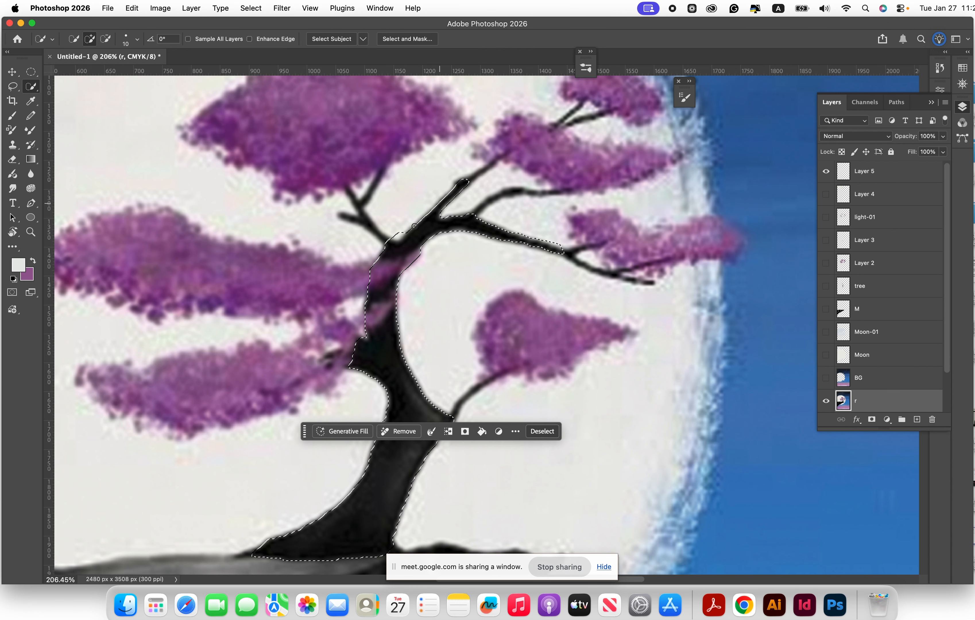
pyautogui.moveTo(374, 229)
pyautogui.mouseDown()
pyautogui.moveTo(352, 215)
pyautogui.moveTo(378, 176)
pyautogui.moveTo(357, 202)
pyautogui.moveTo(351, 192)
pyautogui.moveTo(349, 226)
pyautogui.mouseUp()
pyautogui.moveTo(468, 174); pyautogui.dragTo(491, 166)
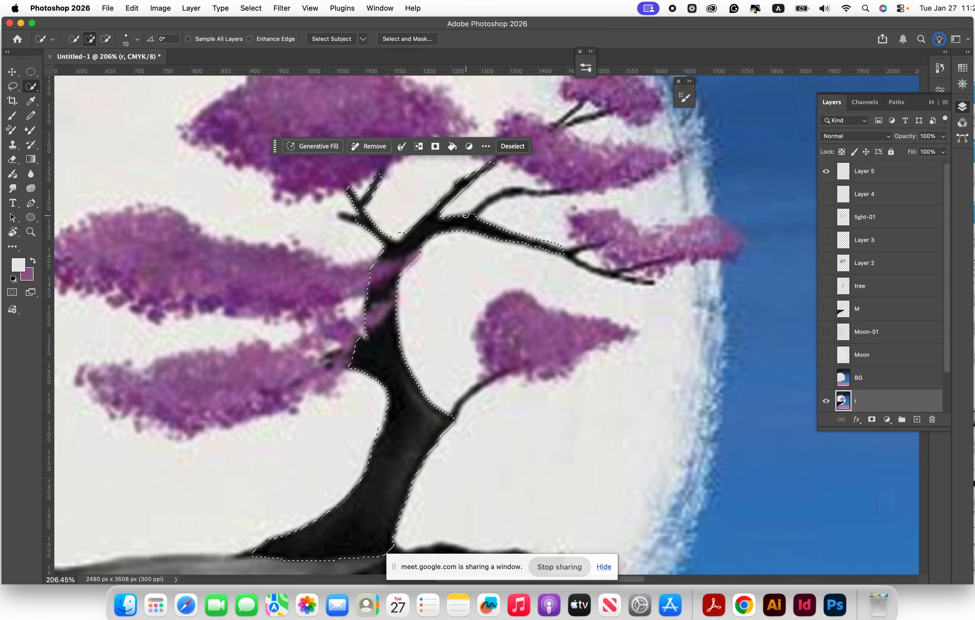
# Step: Add the tree's remaining right-hand branches to the selection, including the low one growing from the trunk into the foliage
pyautogui.moveTo(466, 216); pyautogui.dragTo(552, 190)
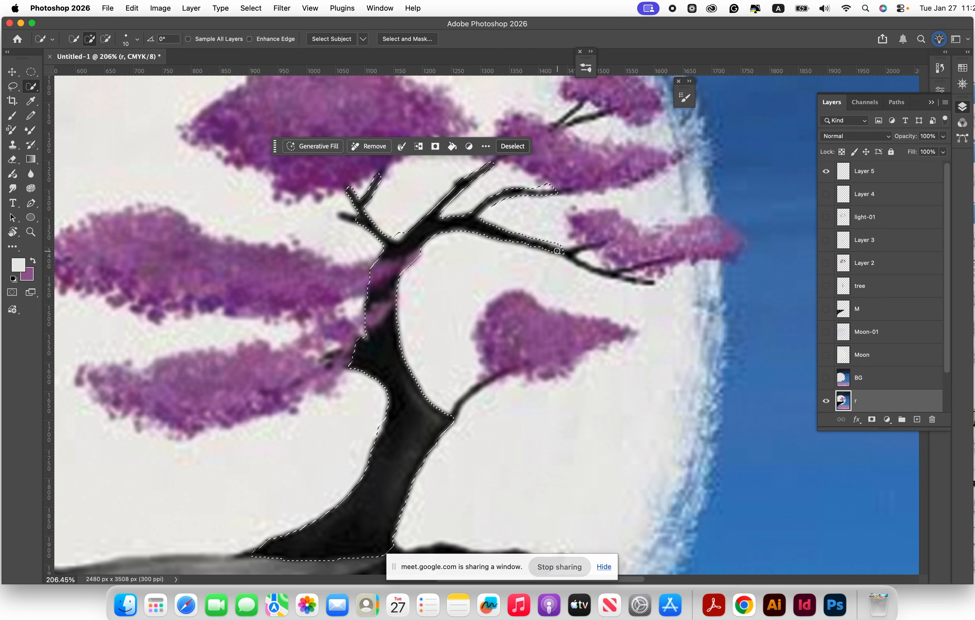
pyautogui.moveTo(575, 259); pyautogui.dragTo(651, 282)
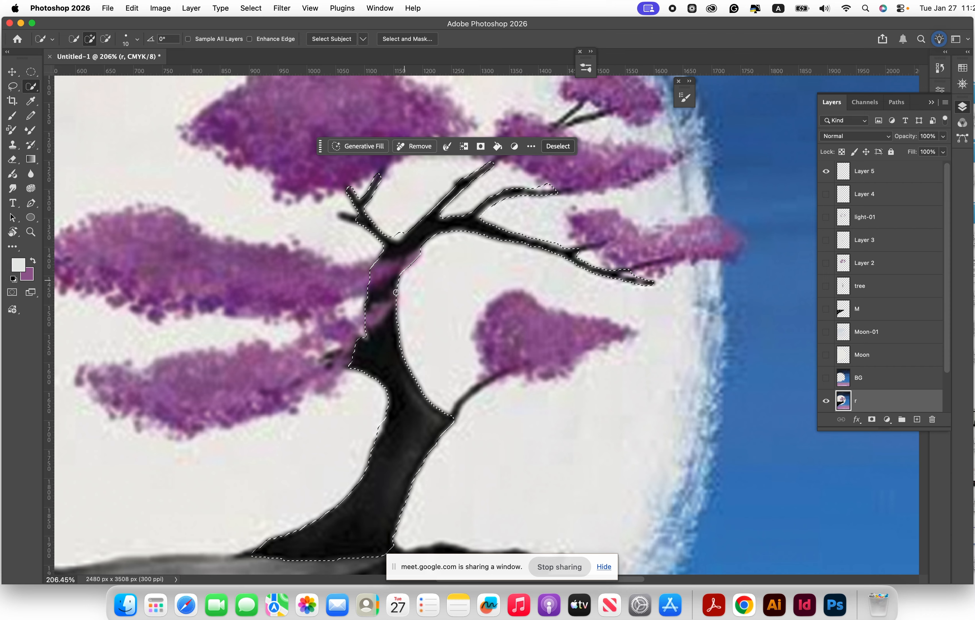
pyautogui.moveTo(449, 415); pyautogui.dragTo(523, 366)
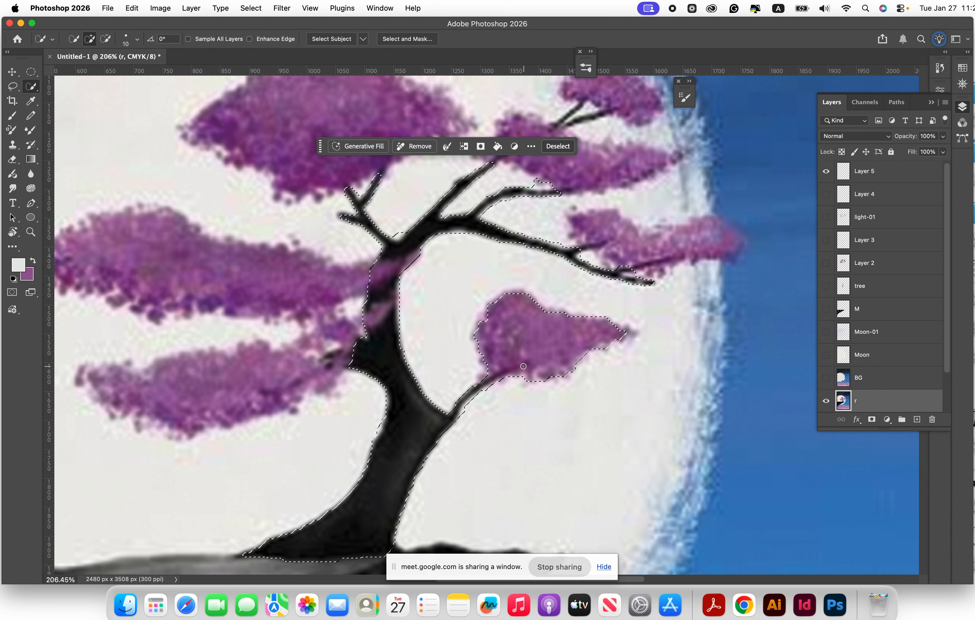
# Step: Subtract the purple foliage cluster on the lower right from the tree selection, keeping its branch selected
pyautogui.press('alt')
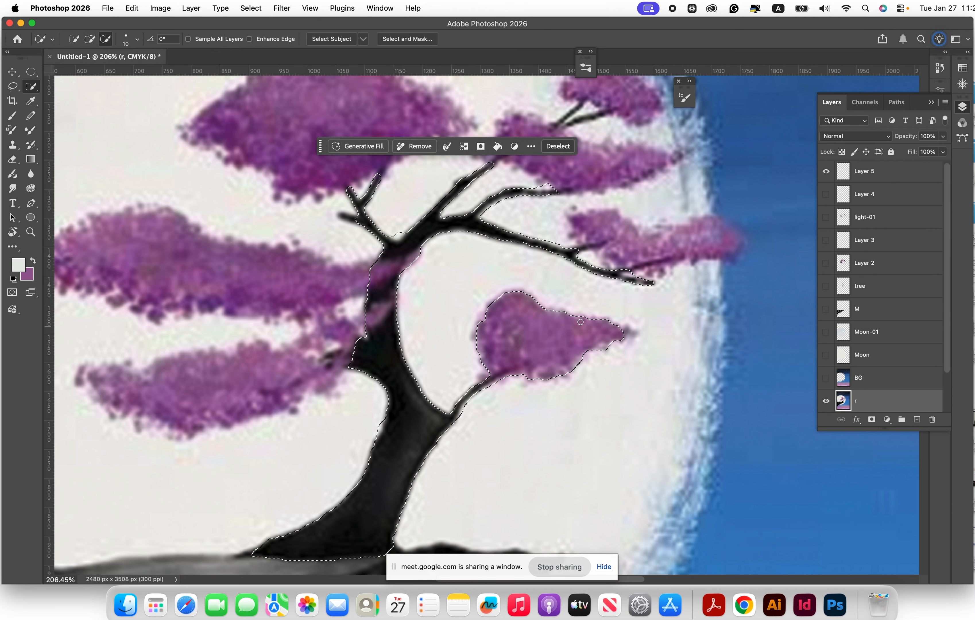
pyautogui.moveTo(592, 310)
pyautogui.mouseDown()
pyautogui.moveTo(583, 367)
pyautogui.moveTo(625, 319)
pyautogui.moveTo(601, 362)
pyautogui.moveTo(595, 351)
pyautogui.moveTo(564, 348)
pyautogui.moveTo(548, 310)
pyautogui.mouseUp()
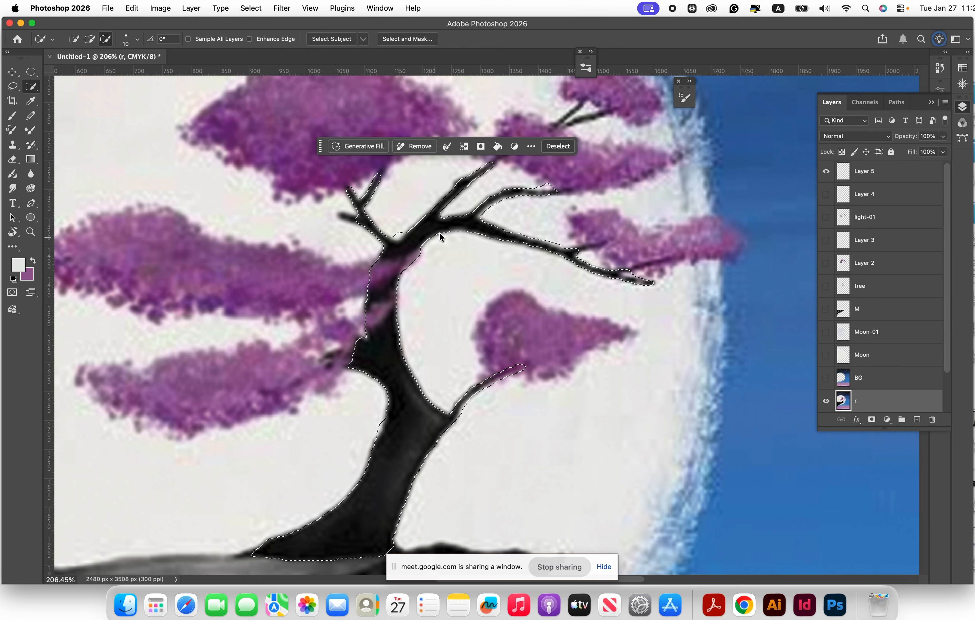
pyautogui.scroll(-5, 439, 233)
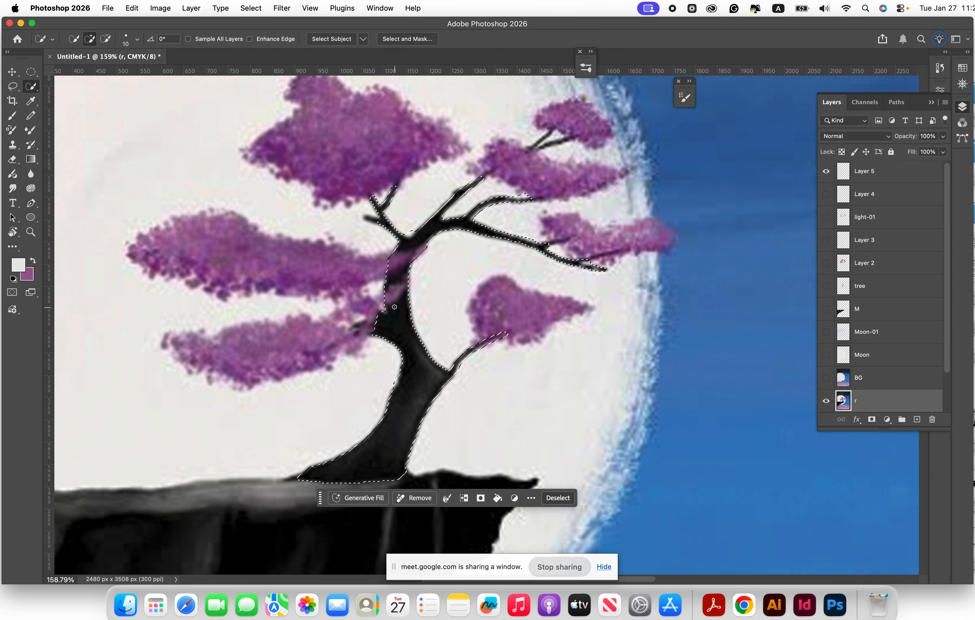
pyautogui.scroll(-1, 403, 340)
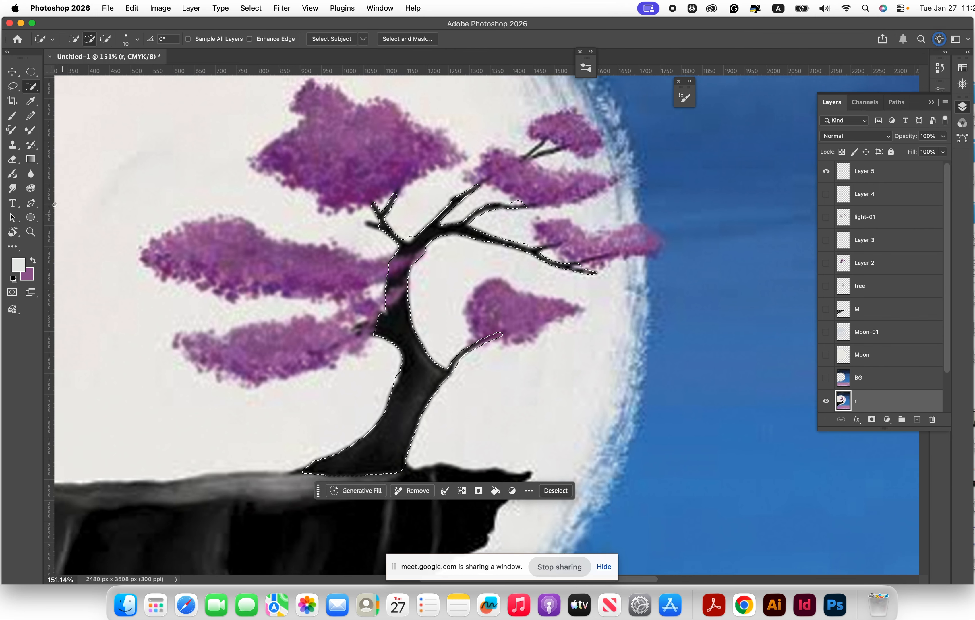
# Step: Sample the trunk's near-black colour for the Brush tool and make Layer 5 the active layer
pyautogui.click(12, 116)
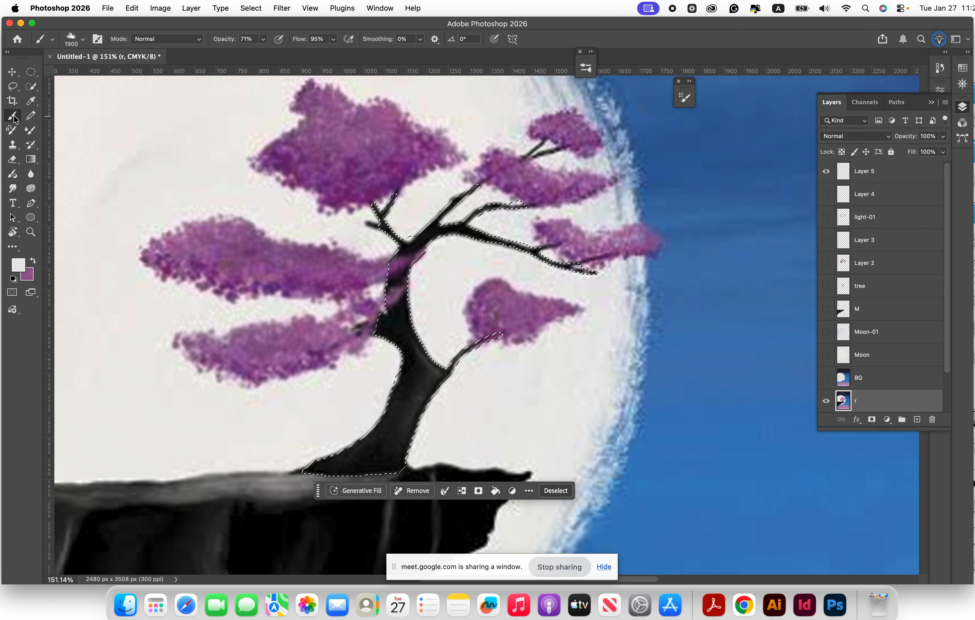
pyautogui.keyDown('alt'); pyautogui.click(406, 400); pyautogui.keyUp('alt')
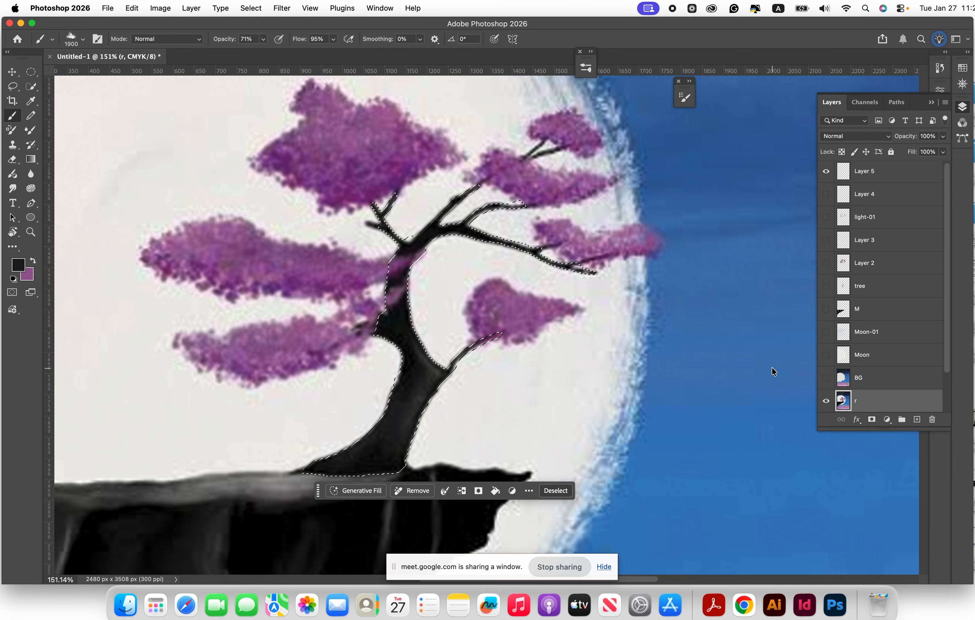
pyautogui.click(873, 172)
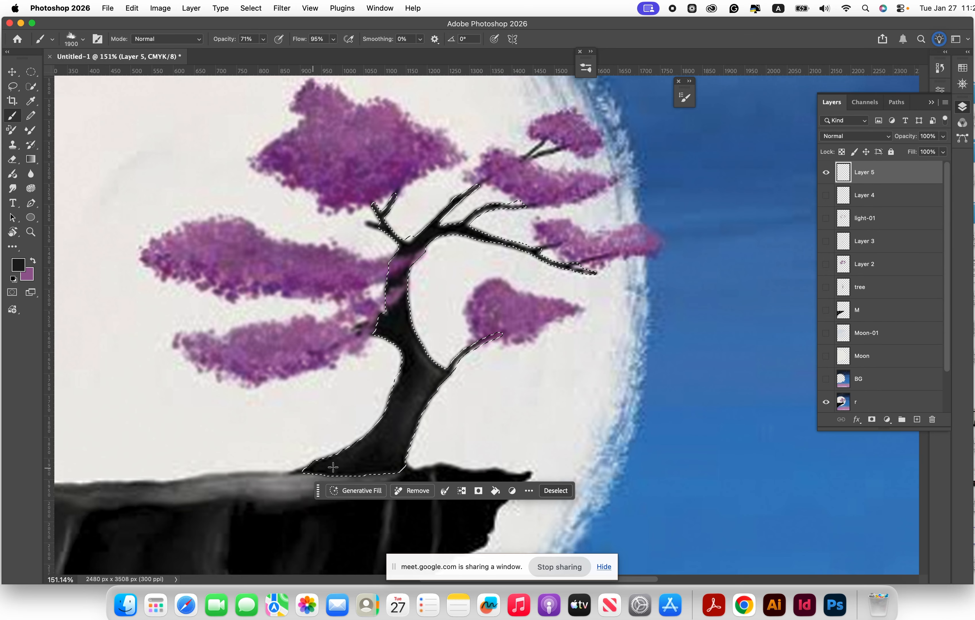
# Step: Choose the Soft Round brush at 1900 px and fill the selected tree shape with the sampled dark colour on Layer 5
pyautogui.click(83, 39)
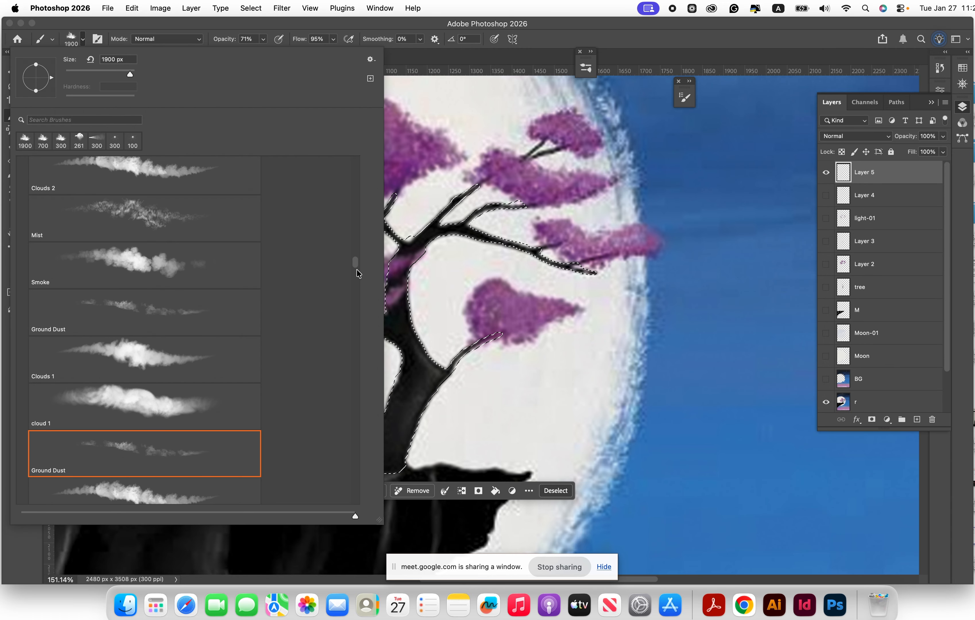
pyautogui.moveTo(356, 272); pyautogui.dragTo(354, 163)
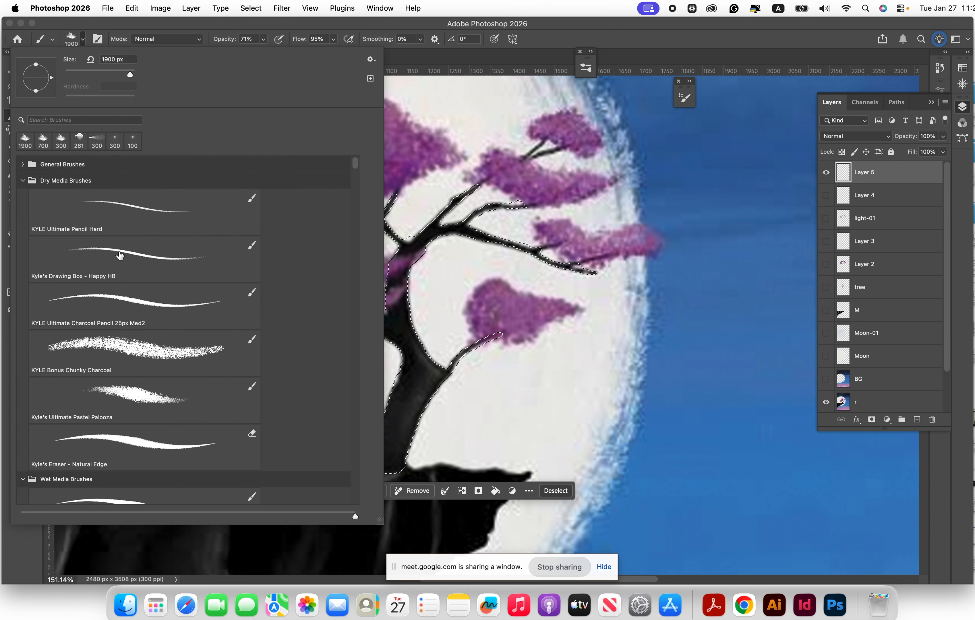
pyautogui.click(24, 164)
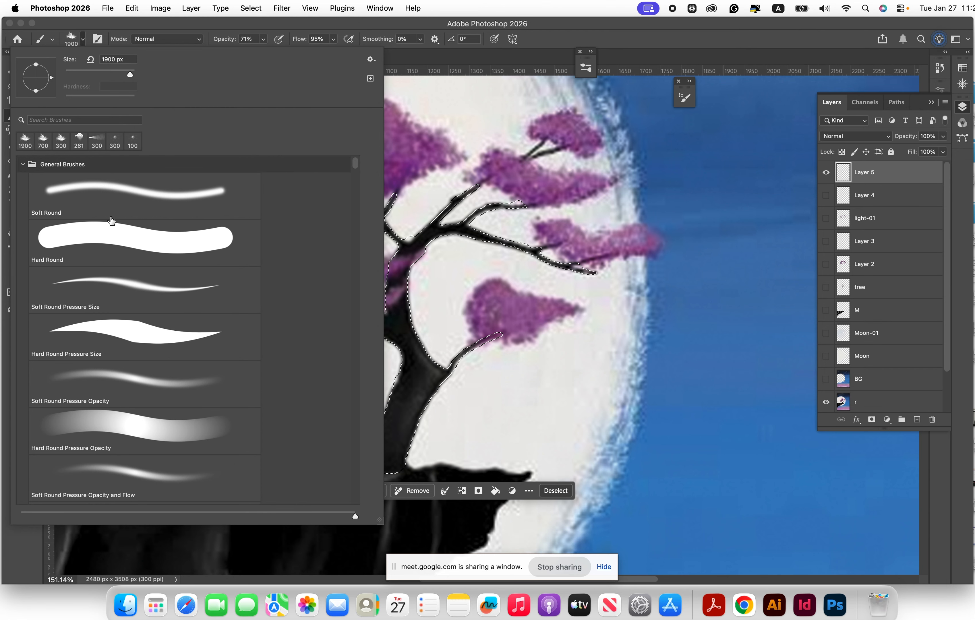
pyautogui.click(119, 200)
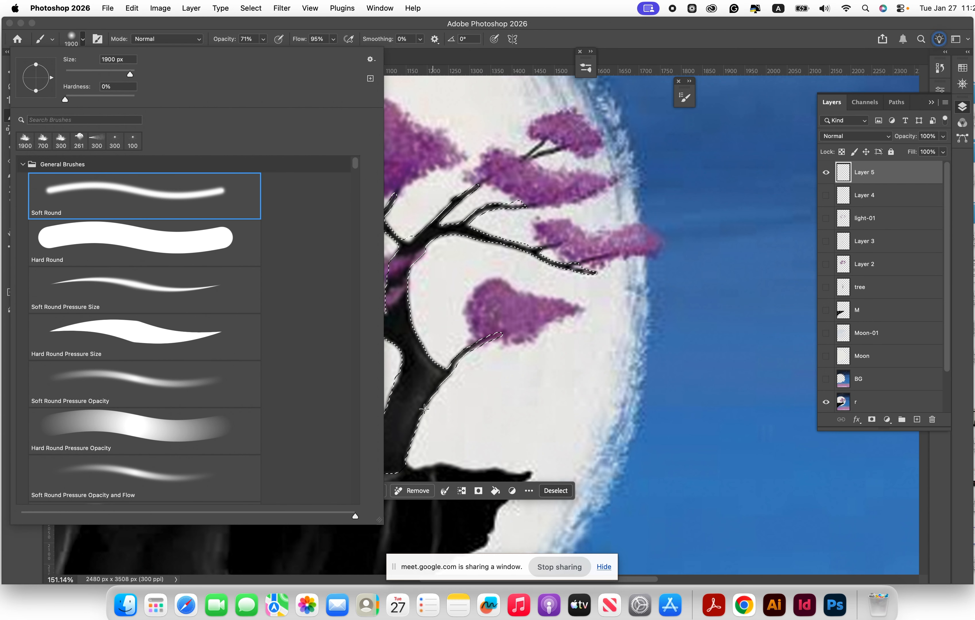
pyautogui.click(417, 398)
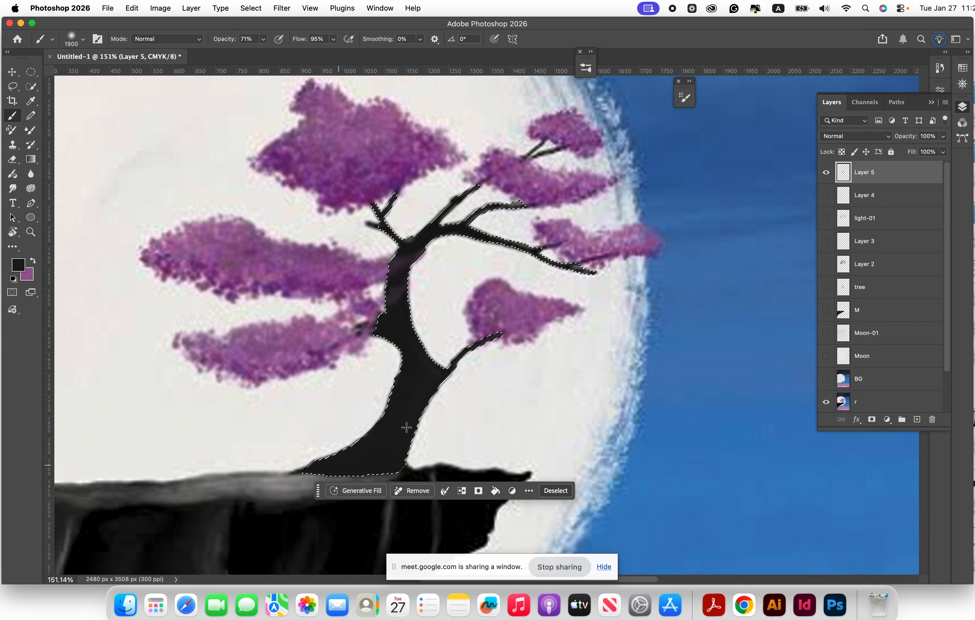
# Step: Hide the reference layer r and paint over the selected tree shape on Layer 5 with the purple colour
pyautogui.click(825, 402)
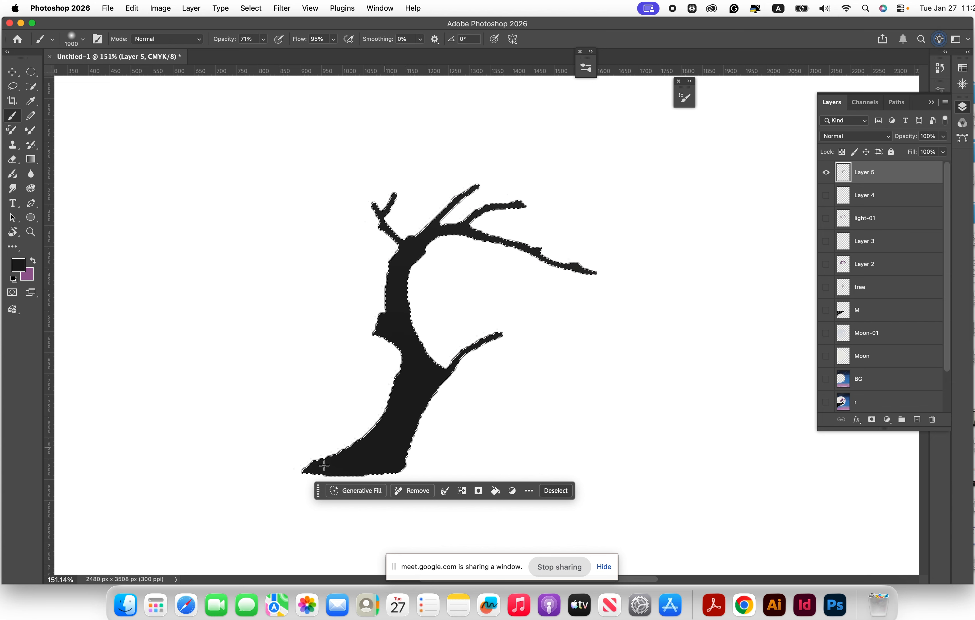
pyautogui.scroll(-5, 500, 331)
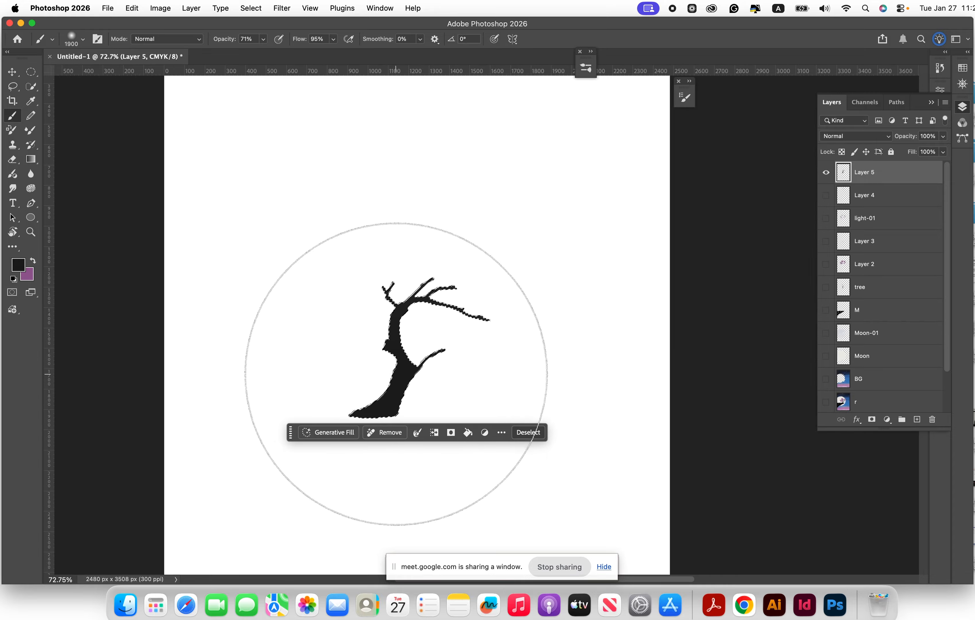
pyautogui.scroll(1, 405, 357)
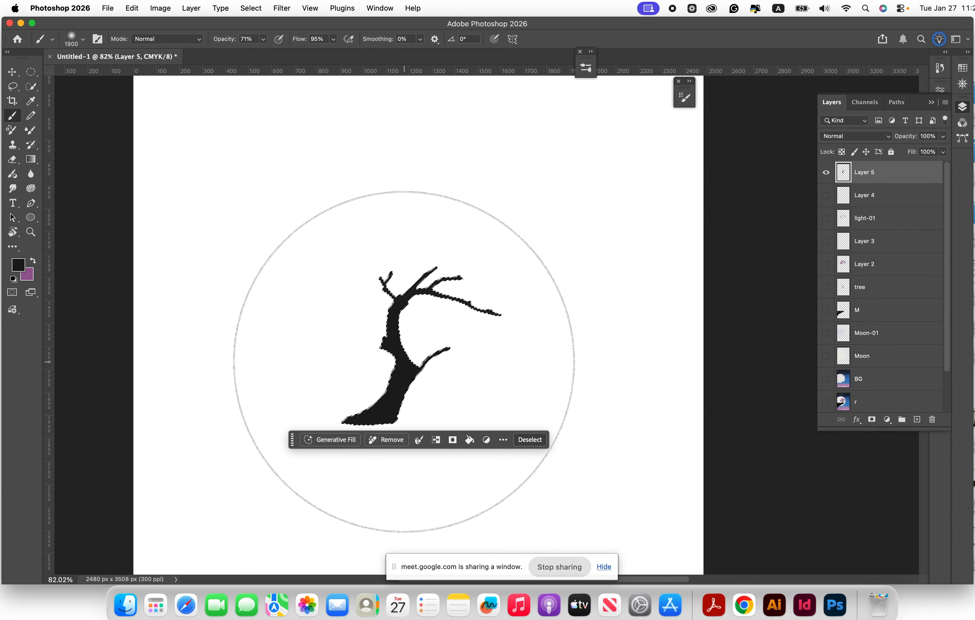
pyautogui.press('x')
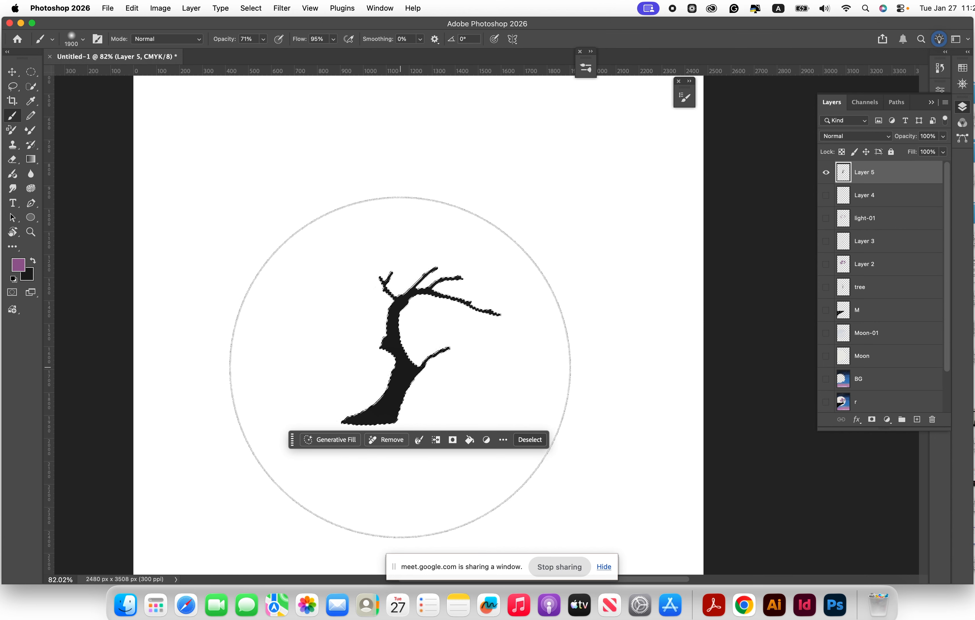
pyautogui.moveTo(401, 356); pyautogui.dragTo(377, 303)
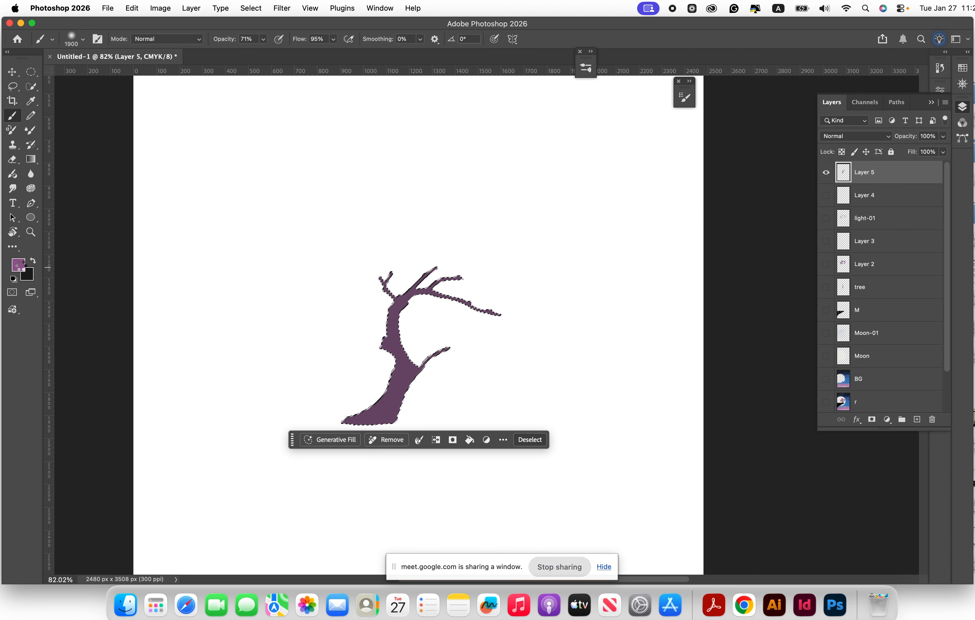
# Step: Set the background colour to a fully saturated bright green
pyautogui.click(28, 275)
pyautogui.click(232, 467)
pyautogui.click(333, 461)
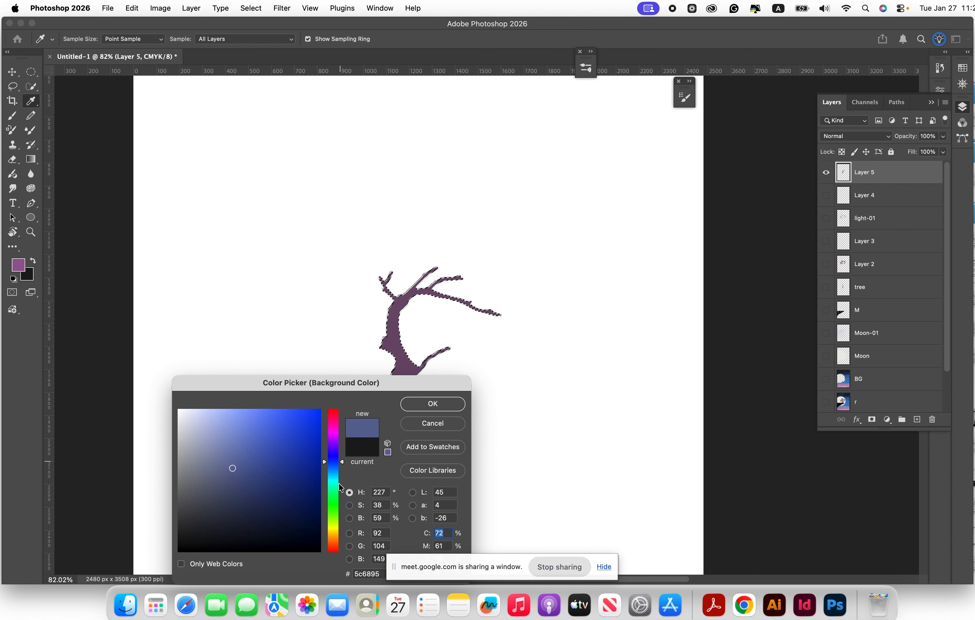
pyautogui.click(333, 507)
pyautogui.moveTo(294, 436); pyautogui.dragTo(420, 411)
pyautogui.click(451, 406)
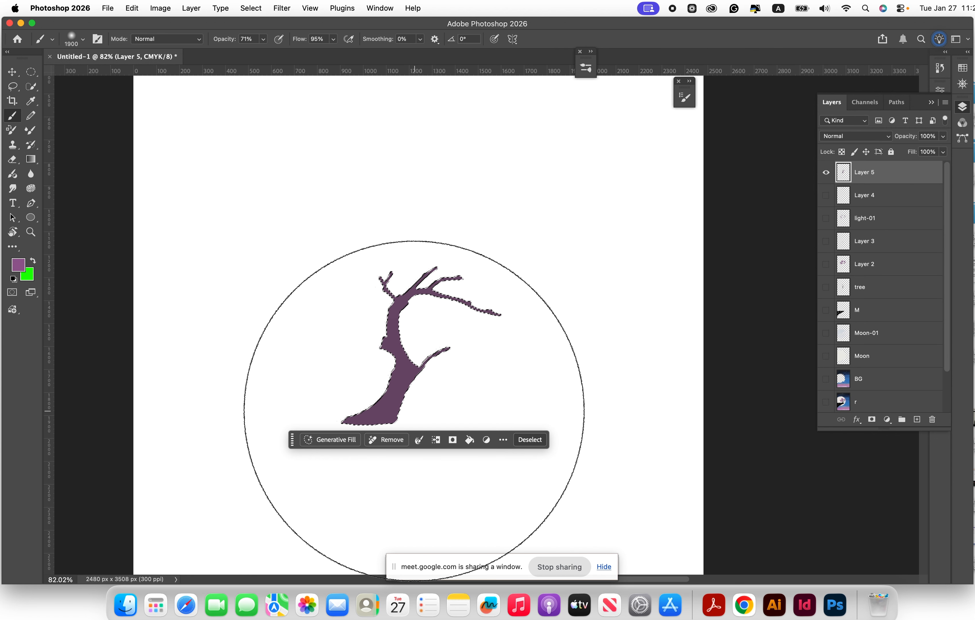
# Step: Swap the bright green to the foreground, recolour the selected tree shape with it, and clear the selection
pyautogui.press('x')
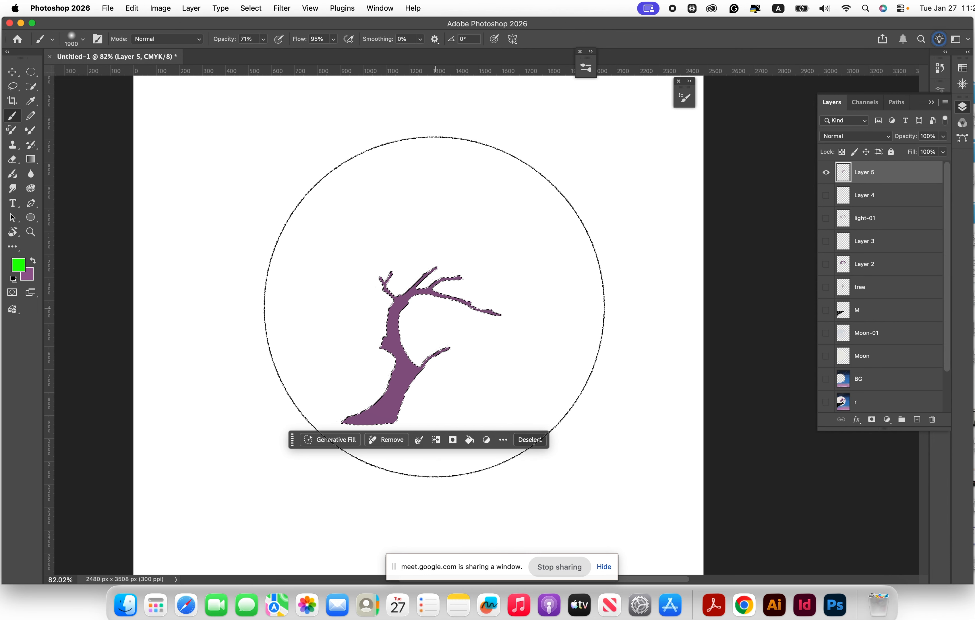
pyautogui.hotkey('alt', 'BackSpace')
pyautogui.scroll(-2, 431, 299)
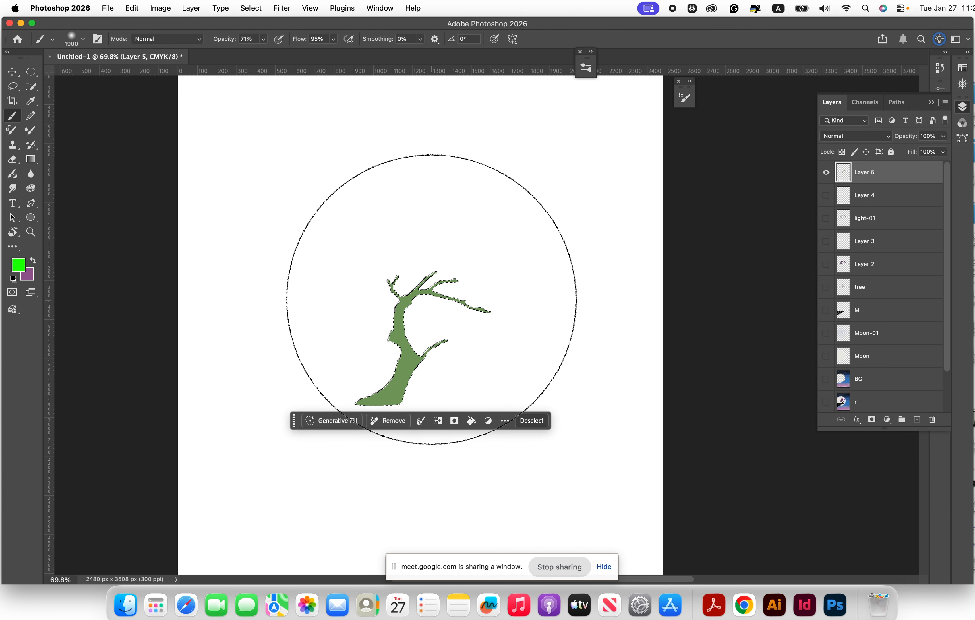
pyautogui.scroll(3, 422, 304)
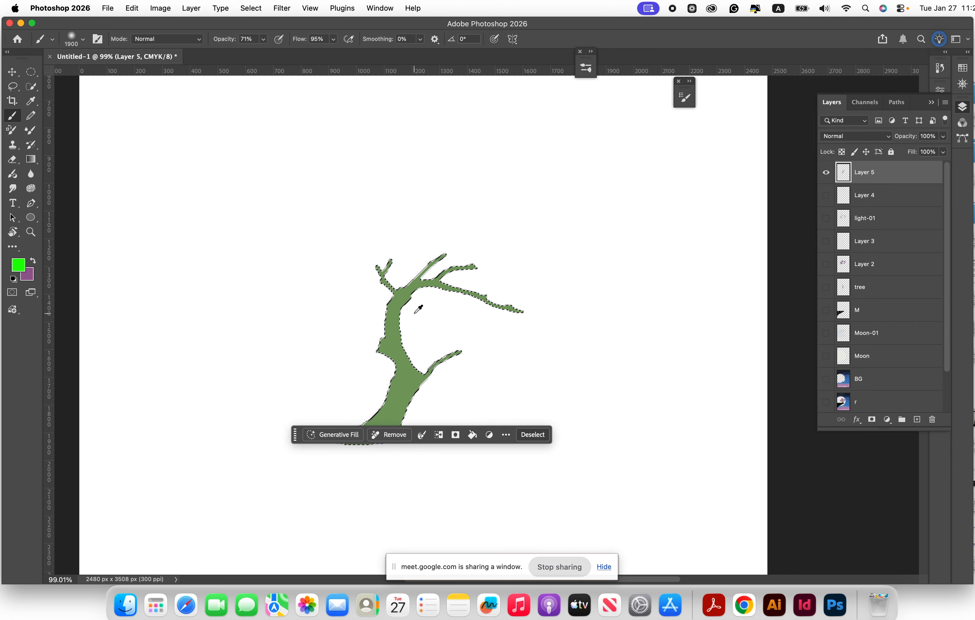
pyautogui.press('super+d')
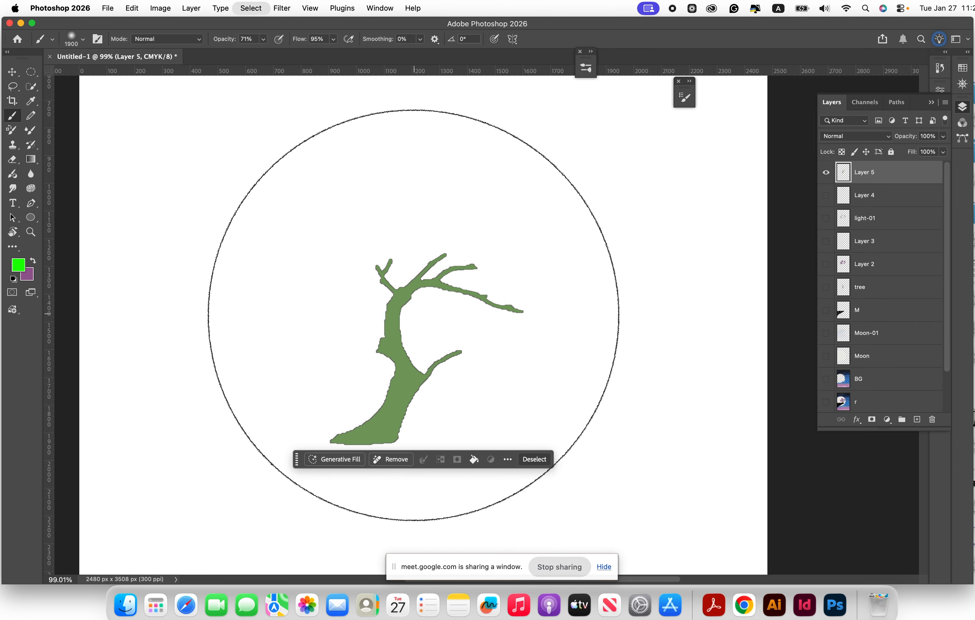
pyautogui.click(12, 72)
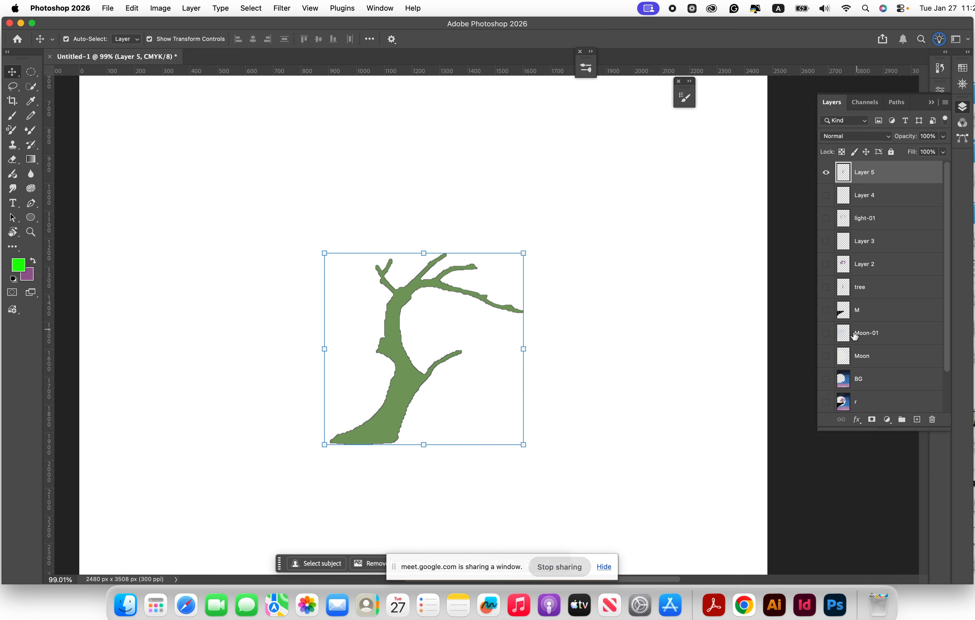
# Step: Show the reference layer r and choose the KYLE Bonus Chunky Charcoal brush
pyautogui.click(826, 402)
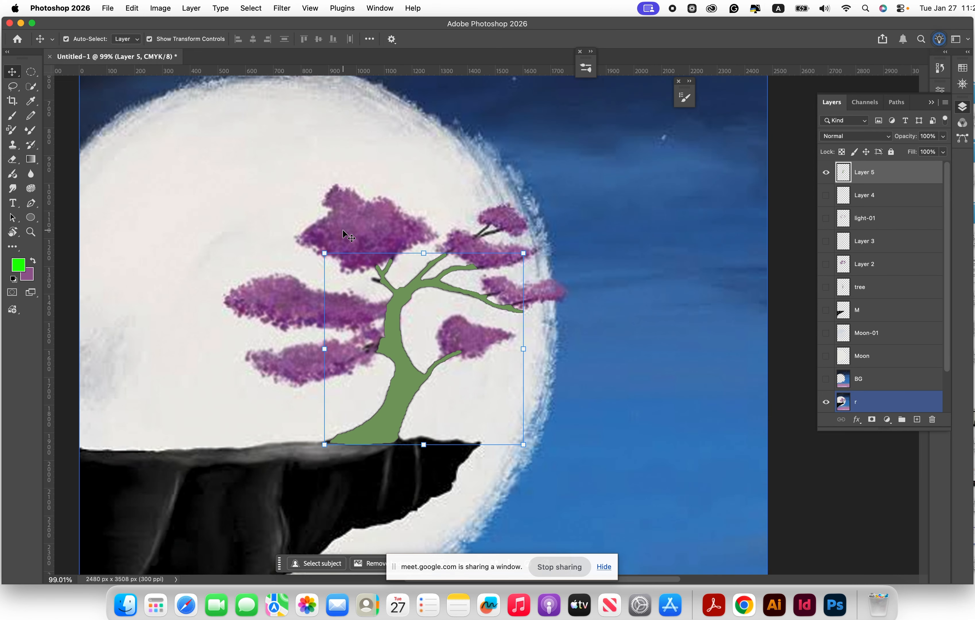
pyautogui.scroll(2, 344, 234)
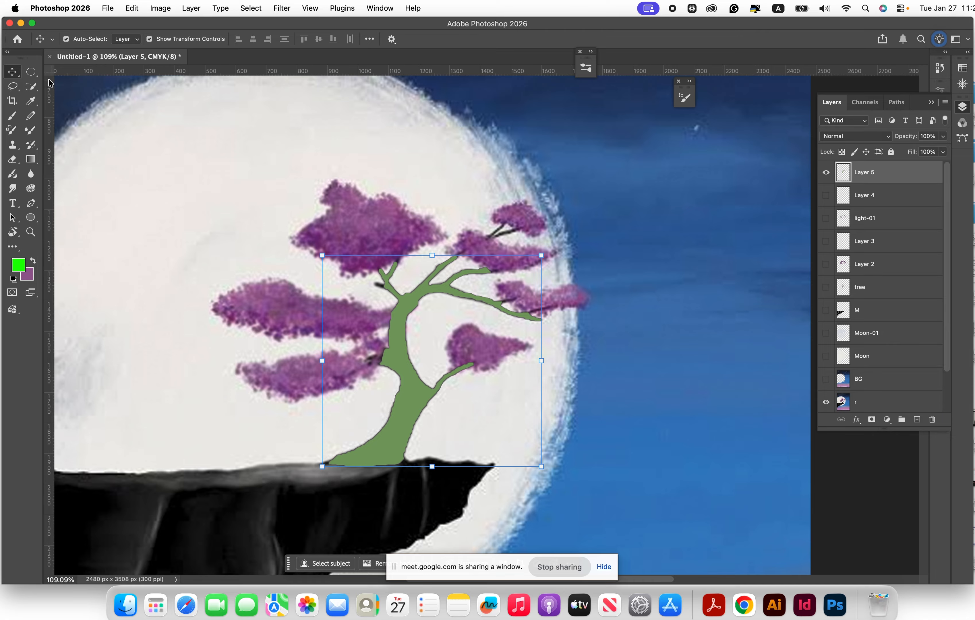
pyautogui.click(15, 117)
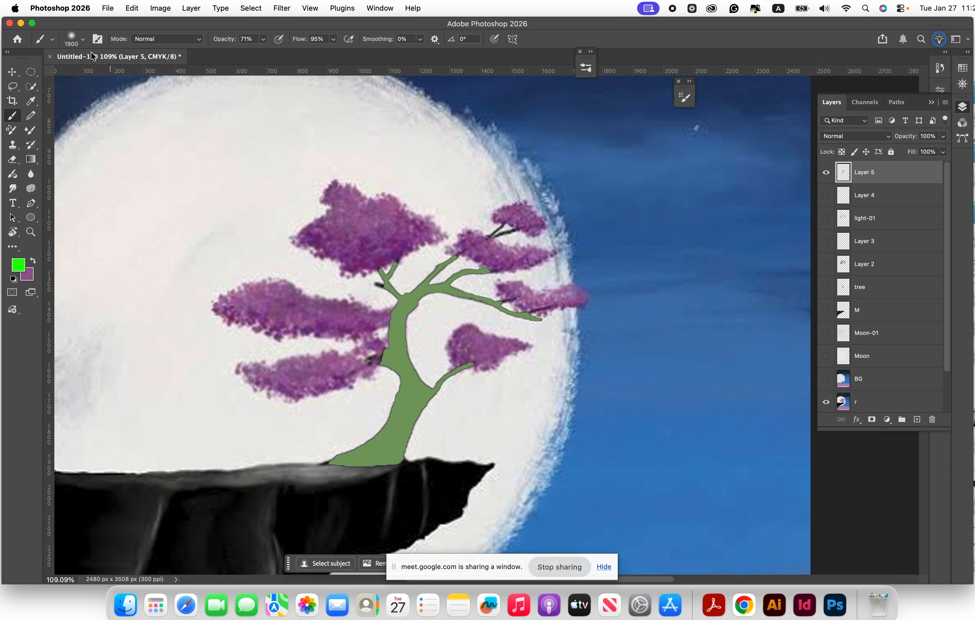
pyautogui.click(85, 39)
pyautogui.scroll(-10, 130, 336)
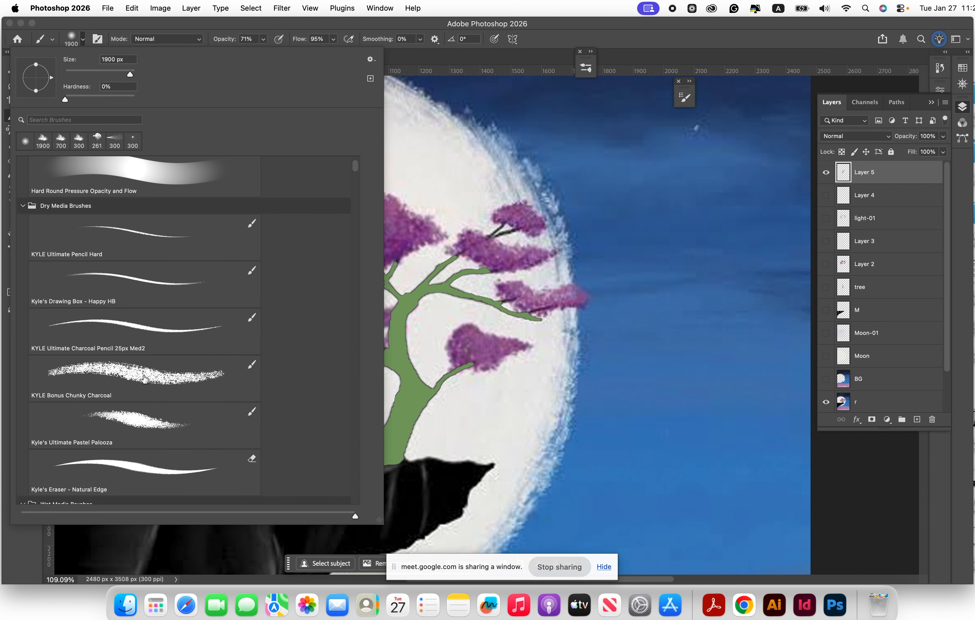
pyautogui.click(144, 377)
pyautogui.click(414, 231)
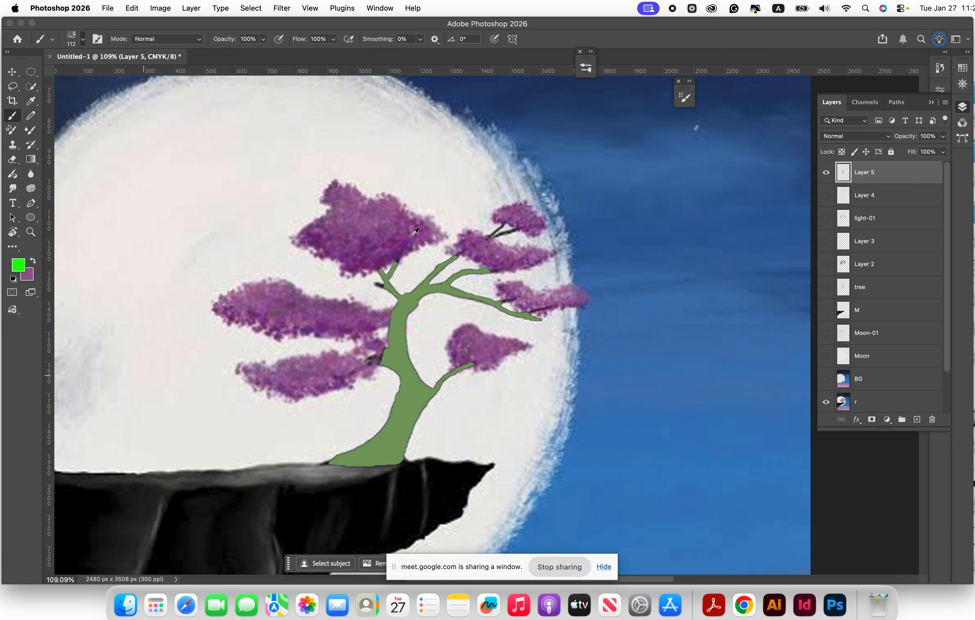
# Step: Reduce the brush size to 40 px and sample a dark purple from the reference foliage as the foreground colour
pyautogui.keyDown('alt'); pyautogui.click(414, 231); pyautogui.keyUp('alt')
pyautogui.press('[')
pyautogui.press('[')
pyautogui.press('[')
pyautogui.press('[')
pyautogui.press('[')
pyautogui.press('[')
pyautogui.keyDown('alt'); pyautogui.click(381, 254); pyautogui.keyUp('alt')
# Step: Add a new layer above Layer 5 and hide the reference layer r
pyautogui.click(918, 420)
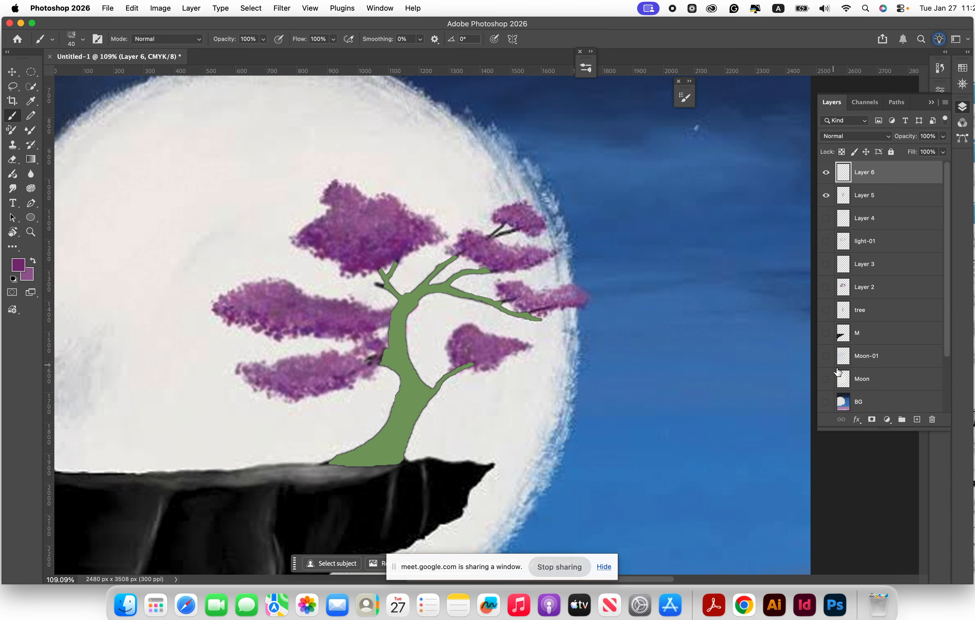
pyautogui.scroll(-3, 838, 383)
pyautogui.click(825, 369)
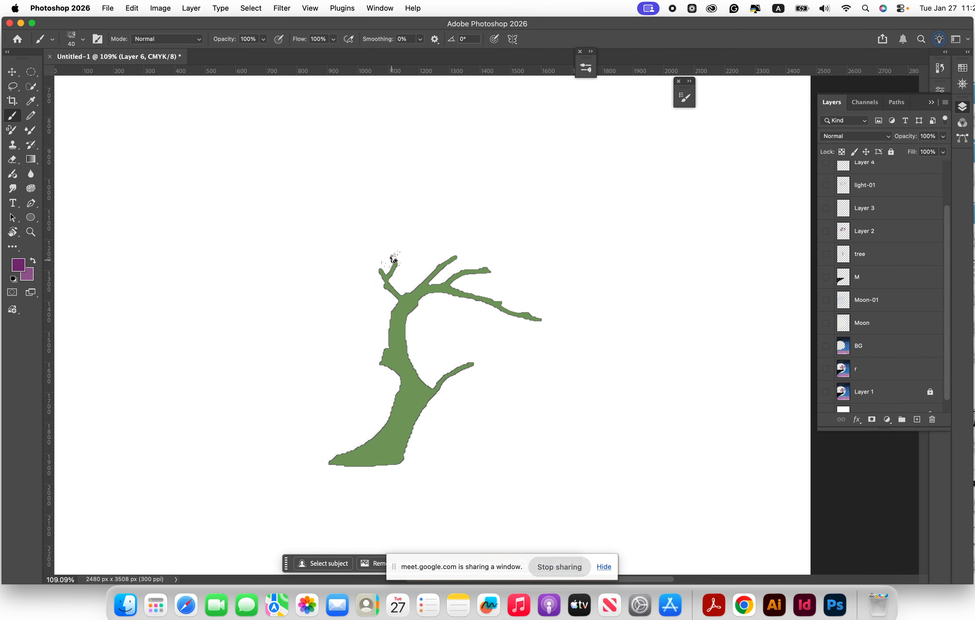
# Step: Paint a foliage cluster over the tree's upper-left branch tips in dark purple, adding lighter purple on top with the brush at 60 px
pyautogui.moveTo(394, 260)
pyautogui.mouseDown()
pyautogui.moveTo(383, 262)
pyautogui.moveTo(393, 262)
pyautogui.moveTo(387, 253)
pyautogui.mouseUp()
pyautogui.moveTo(392, 252)
pyautogui.mouseDown()
pyautogui.moveTo(398, 237)
pyautogui.moveTo(384, 254)
pyautogui.moveTo(384, 242)
pyautogui.moveTo(371, 268)
pyautogui.moveTo(378, 258)
pyautogui.moveTo(362, 256)
pyautogui.moveTo(384, 246)
pyautogui.moveTo(359, 258)
pyautogui.moveTo(396, 235)
pyautogui.moveTo(403, 257)
pyautogui.mouseUp()
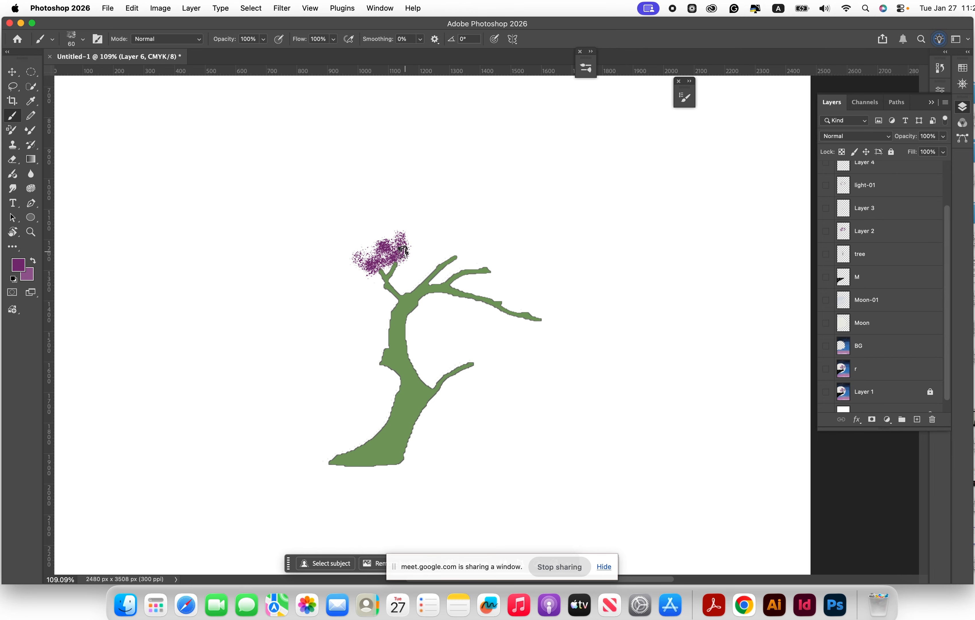
pyautogui.moveTo(380, 244)
pyautogui.mouseDown()
pyautogui.moveTo(345, 255)
pyautogui.moveTo(381, 265)
pyautogui.moveTo(348, 274)
pyautogui.moveTo(347, 263)
pyautogui.moveTo(359, 273)
pyautogui.moveTo(376, 262)
pyautogui.mouseUp()
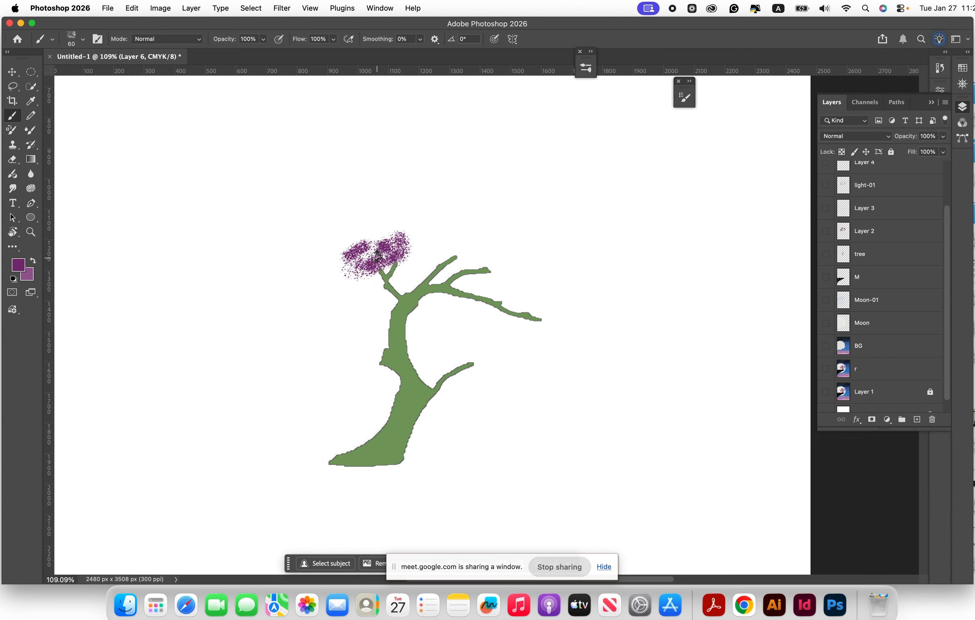
pyautogui.press('x')
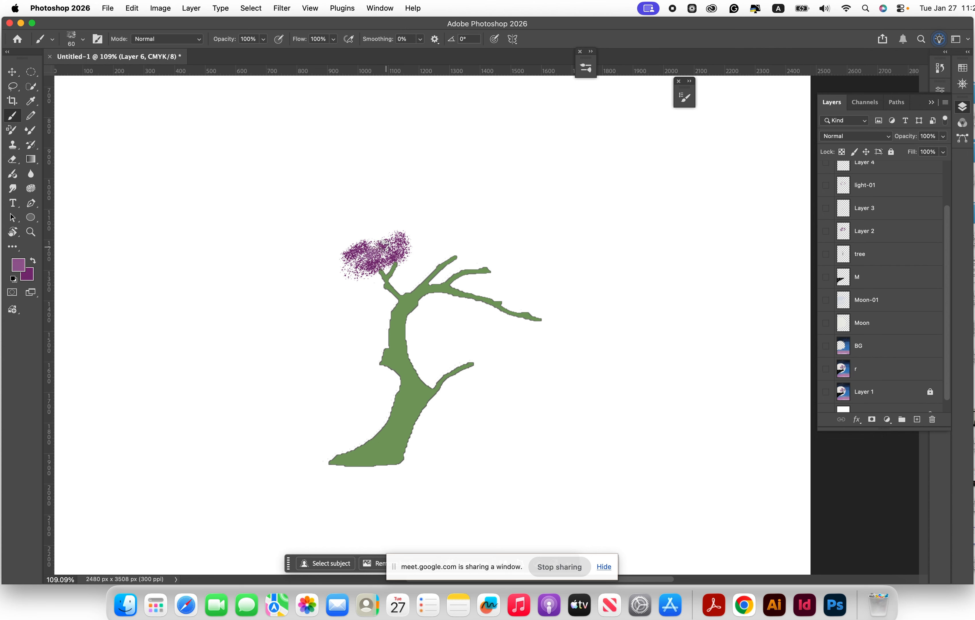
pyautogui.moveTo(365, 263)
pyautogui.mouseDown()
pyautogui.moveTo(340, 259)
pyautogui.moveTo(350, 243)
pyautogui.moveTo(399, 231)
pyautogui.moveTo(407, 246)
pyautogui.moveTo(367, 270)
pyautogui.moveTo(331, 275)
pyautogui.moveTo(334, 259)
pyautogui.moveTo(367, 233)
pyautogui.moveTo(400, 221)
pyautogui.moveTo(382, 236)
pyautogui.moveTo(407, 239)
pyautogui.moveTo(411, 223)
pyautogui.moveTo(398, 236)
pyautogui.moveTo(404, 224)
pyautogui.moveTo(411, 249)
pyautogui.moveTo(415, 233)
pyautogui.moveTo(402, 221)
pyautogui.moveTo(378, 221)
pyautogui.moveTo(398, 225)
pyautogui.moveTo(349, 245)
pyautogui.moveTo(382, 216)
pyautogui.moveTo(367, 236)
pyautogui.moveTo(378, 247)
pyautogui.moveTo(338, 248)
pyautogui.moveTo(354, 266)
pyautogui.mouseUp()
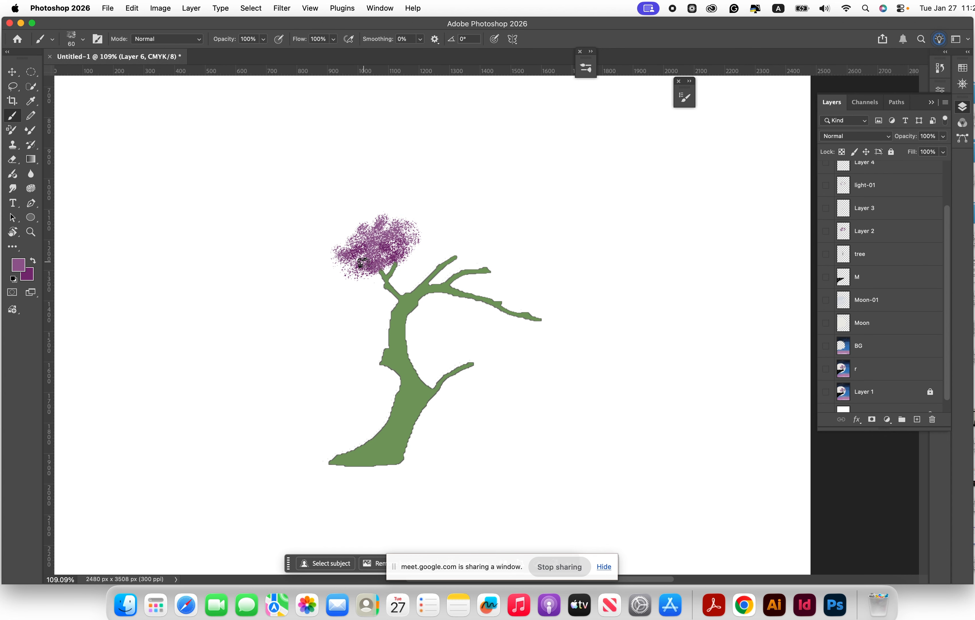
pyautogui.scroll(-5, 354, 266)
pyautogui.scroll(6, 362, 257)
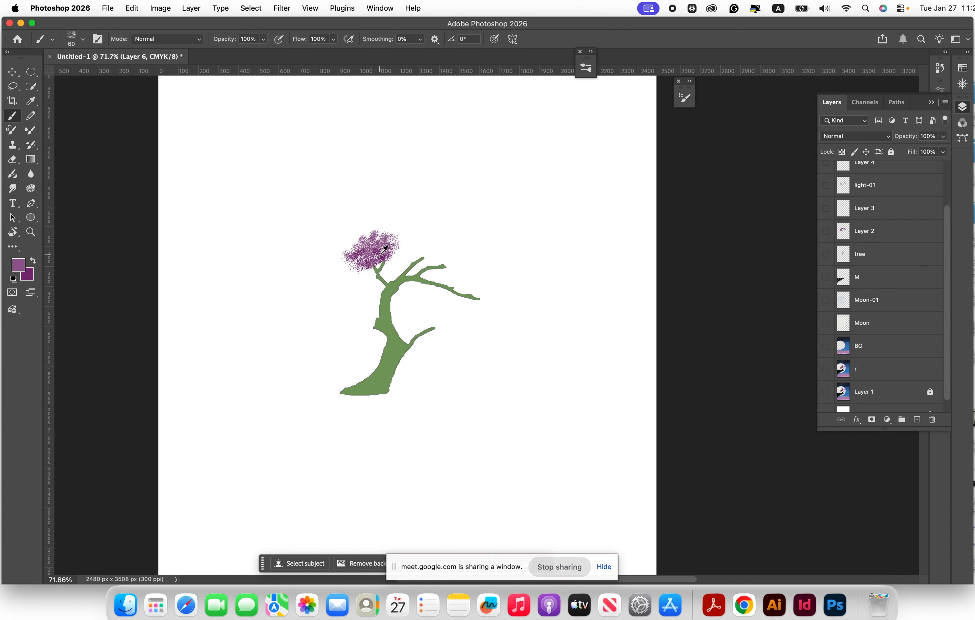
# Step: Start Generate Image, accept the generative credits notice, and load the sample prompt "Room with a floor of lavender"
pyautogui.click(931, 103)
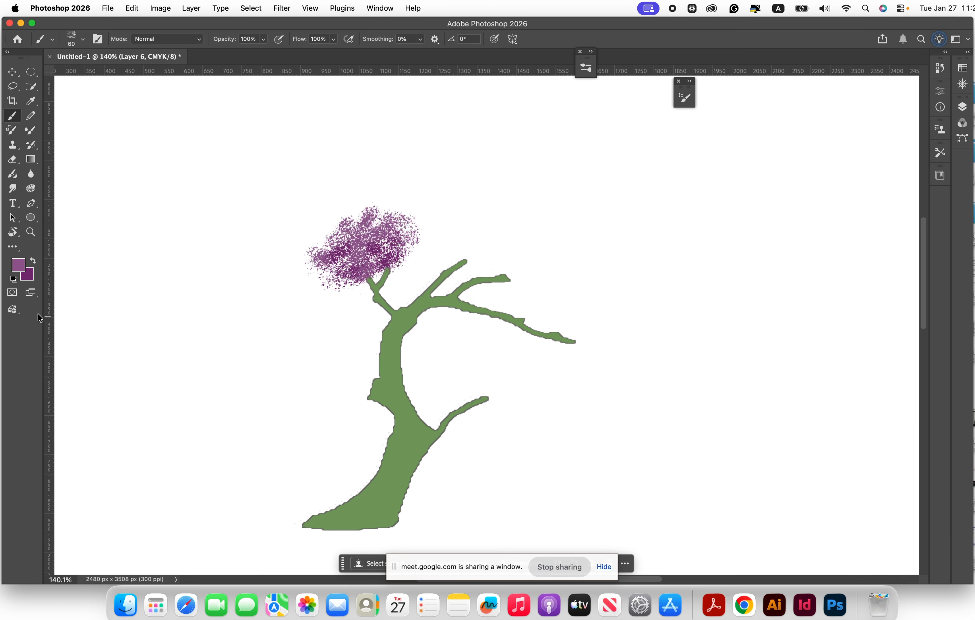
pyautogui.click(14, 312)
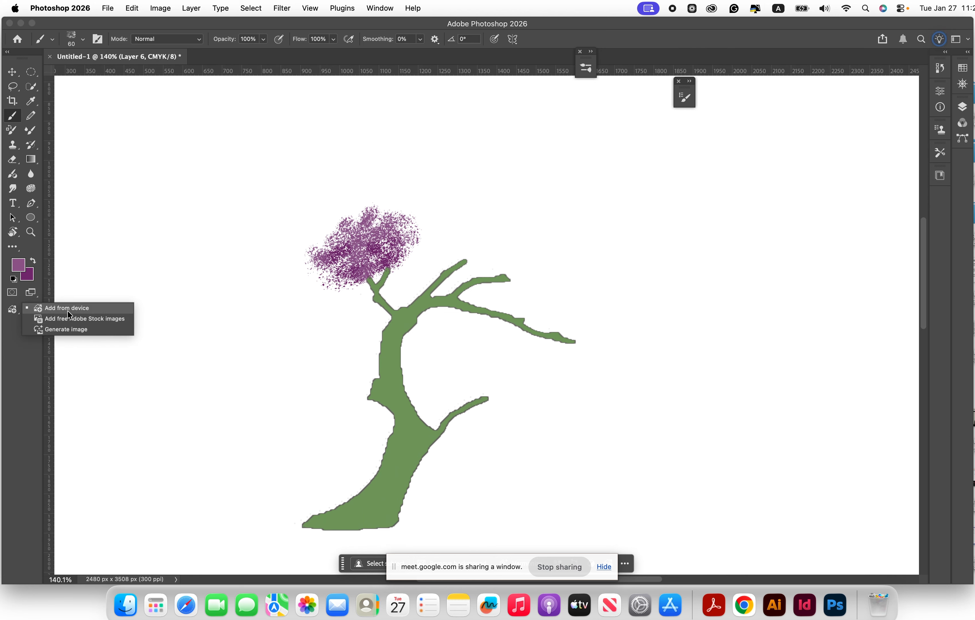
pyautogui.click(71, 329)
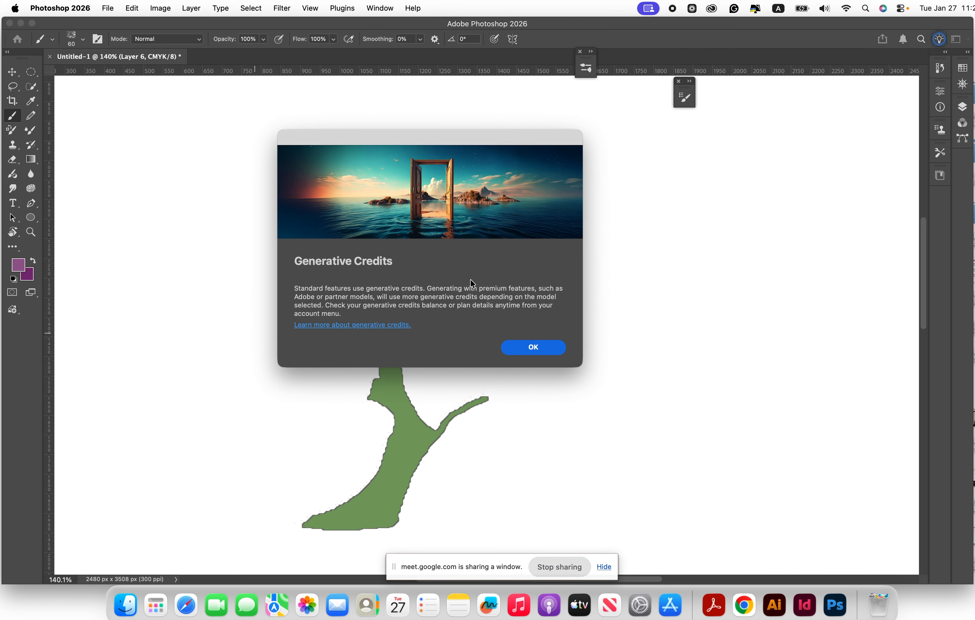
pyautogui.click(533, 349)
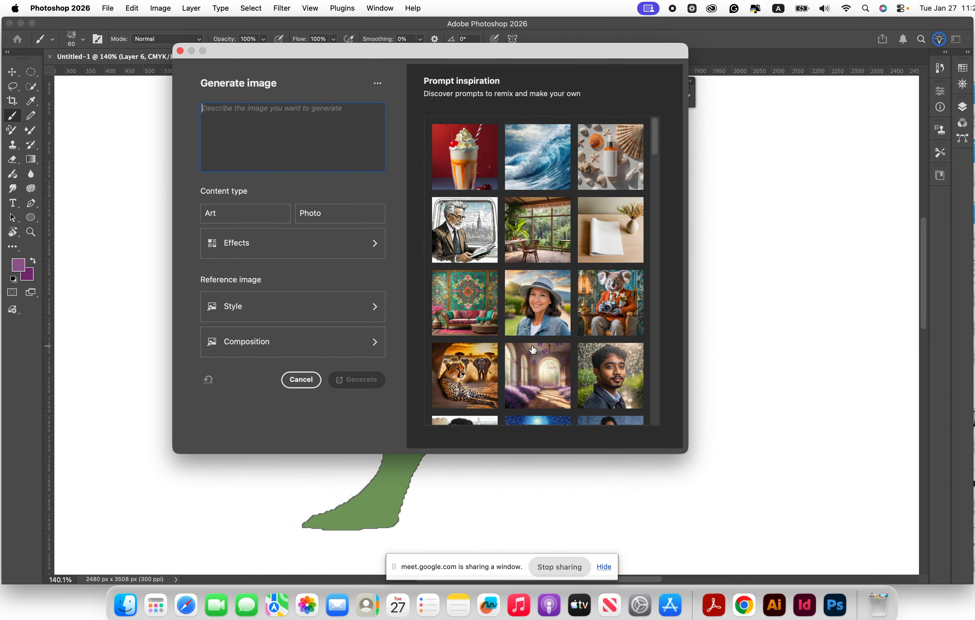
pyautogui.click(533, 350)
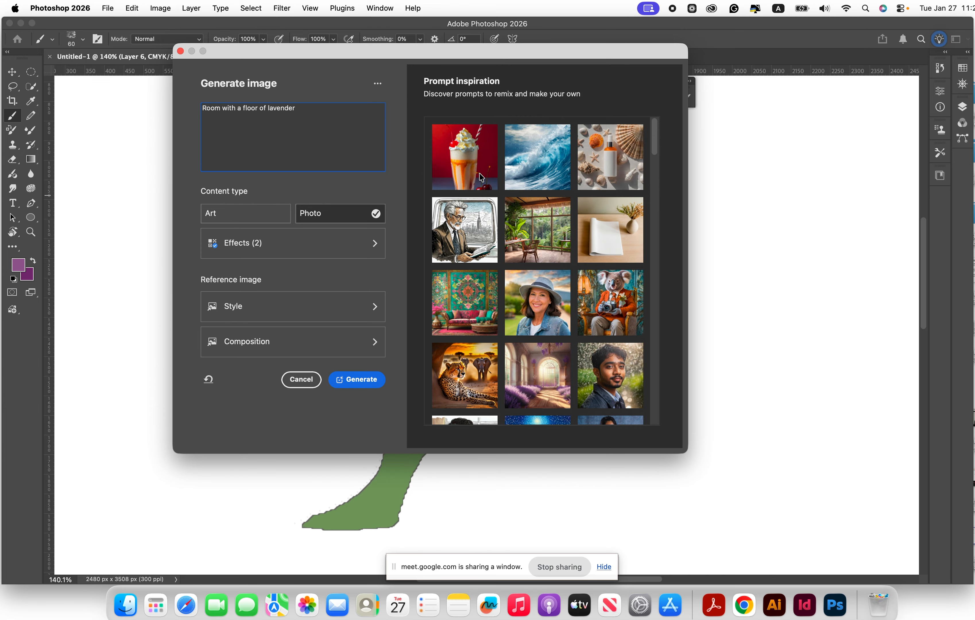
pyautogui.moveTo(501, 53); pyautogui.dragTo(685, 74)
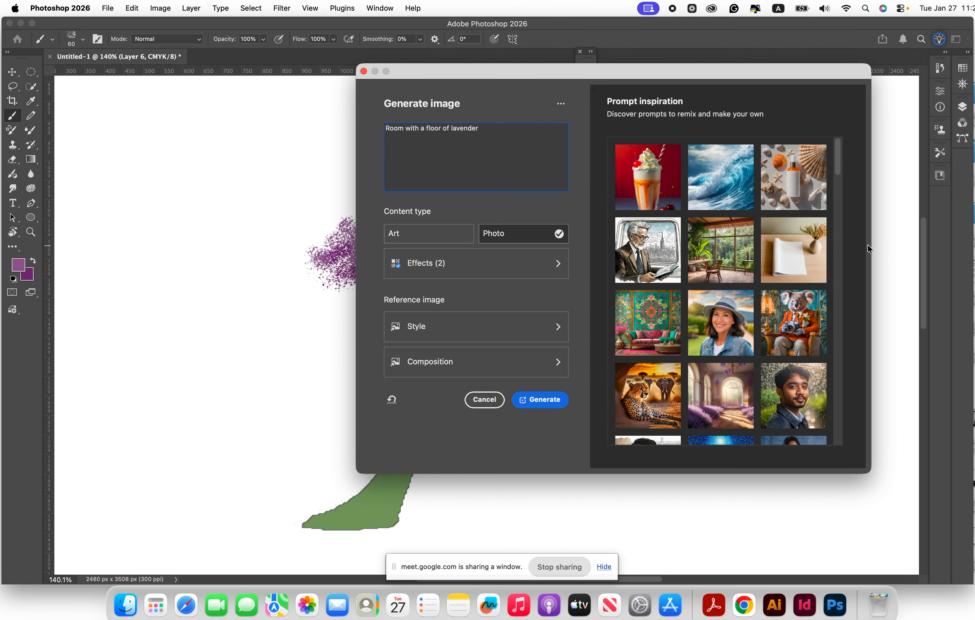
# Step: Replace the prompt with the sample about a towering, withered willow at twilight and generate the image as Photo content
pyautogui.scroll(-3, 662, 308)
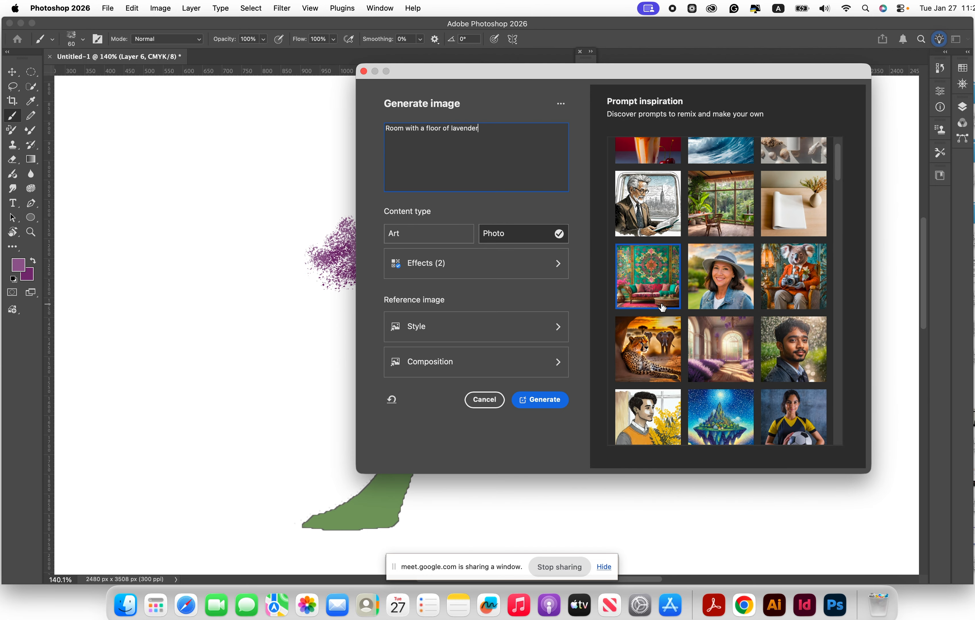
pyautogui.scroll(-10, 663, 308)
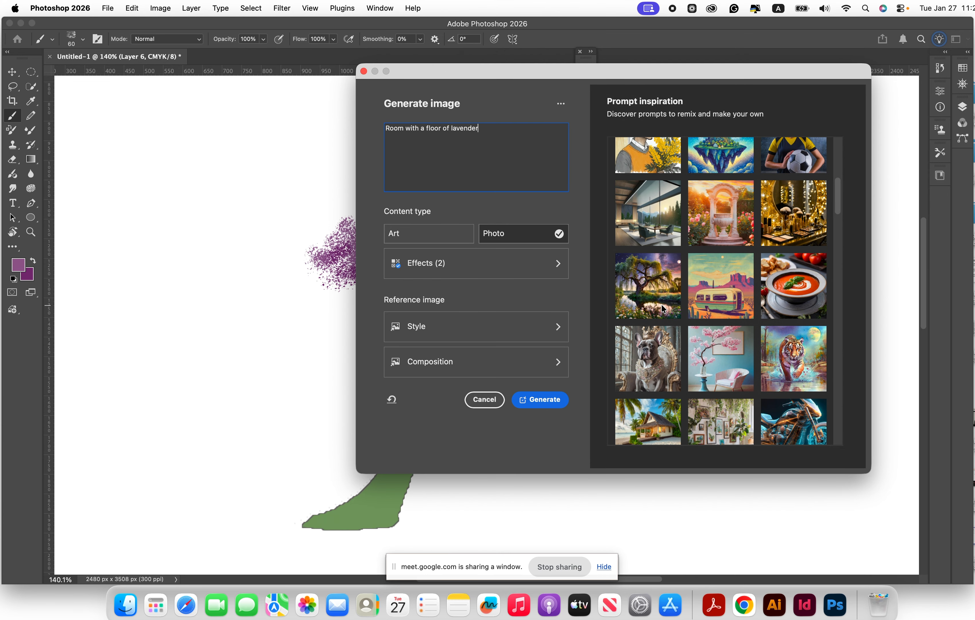
pyautogui.scroll(-3, 663, 309)
pyautogui.click(650, 217)
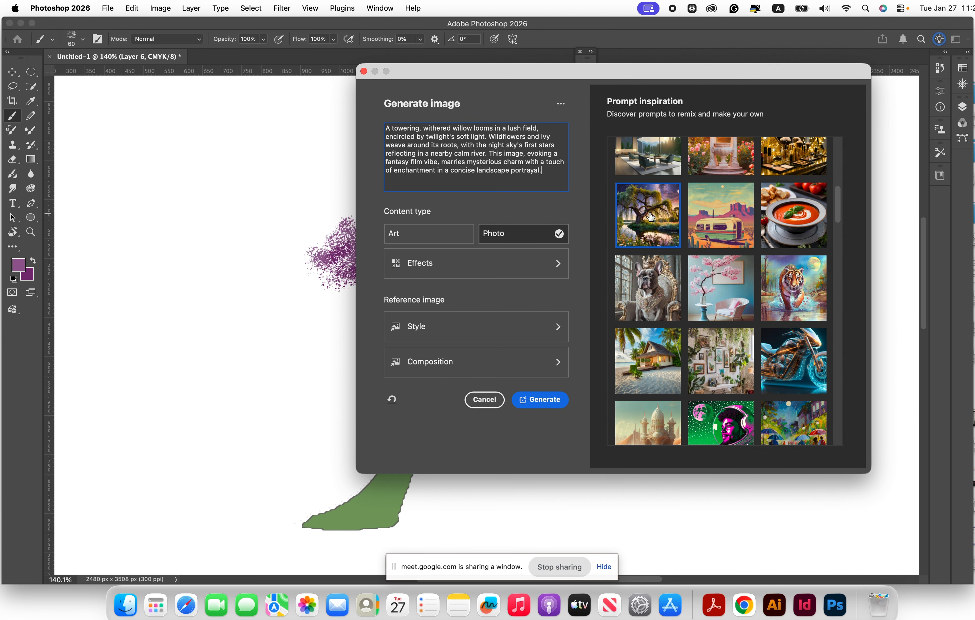
pyautogui.scroll(2, 539, 201)
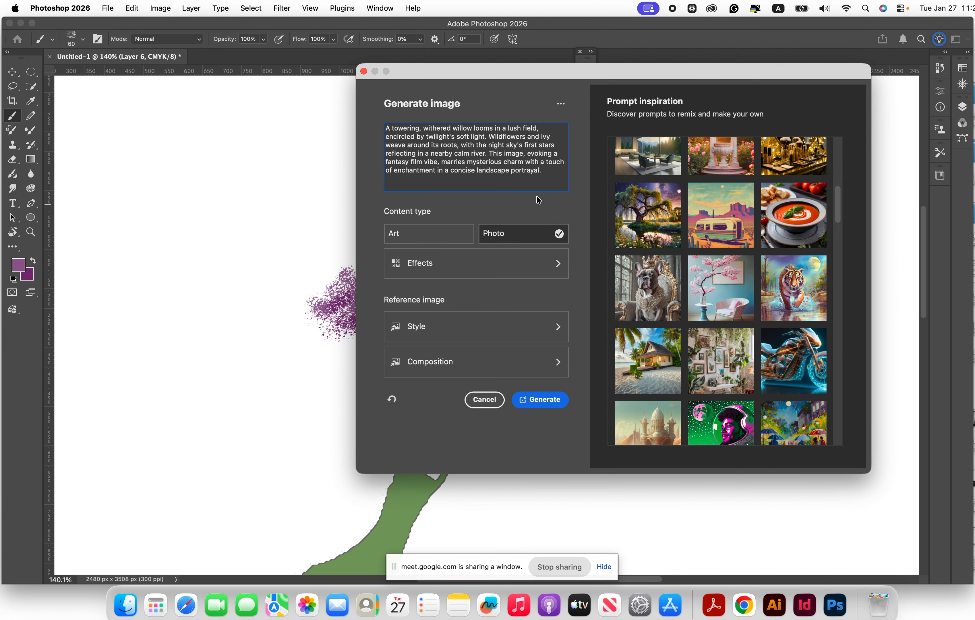
pyautogui.click(539, 400)
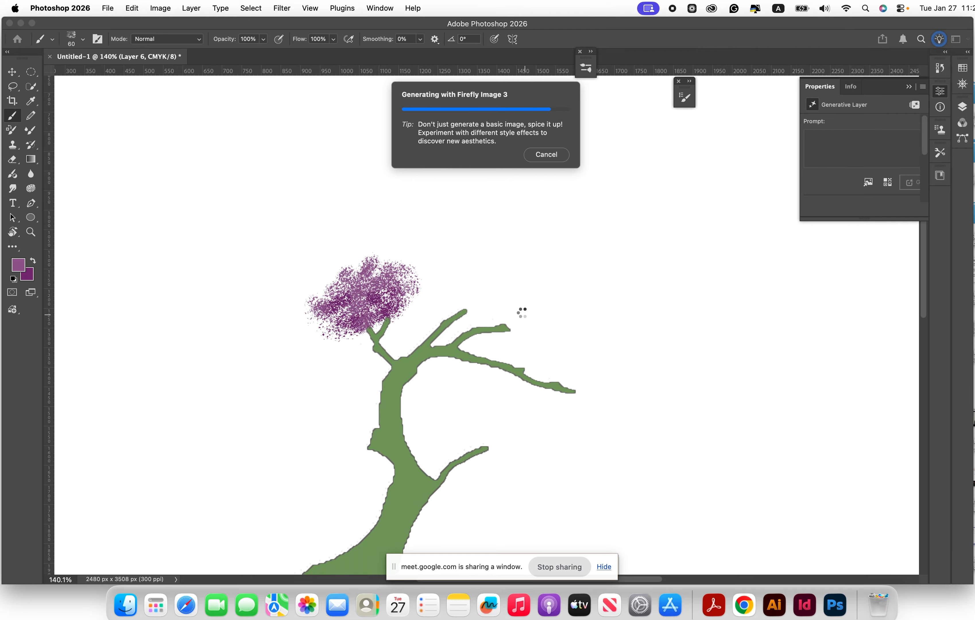
# Step: Examine the generated willow landscape at full-canvas view
pyautogui.scroll(-10, 522, 313)
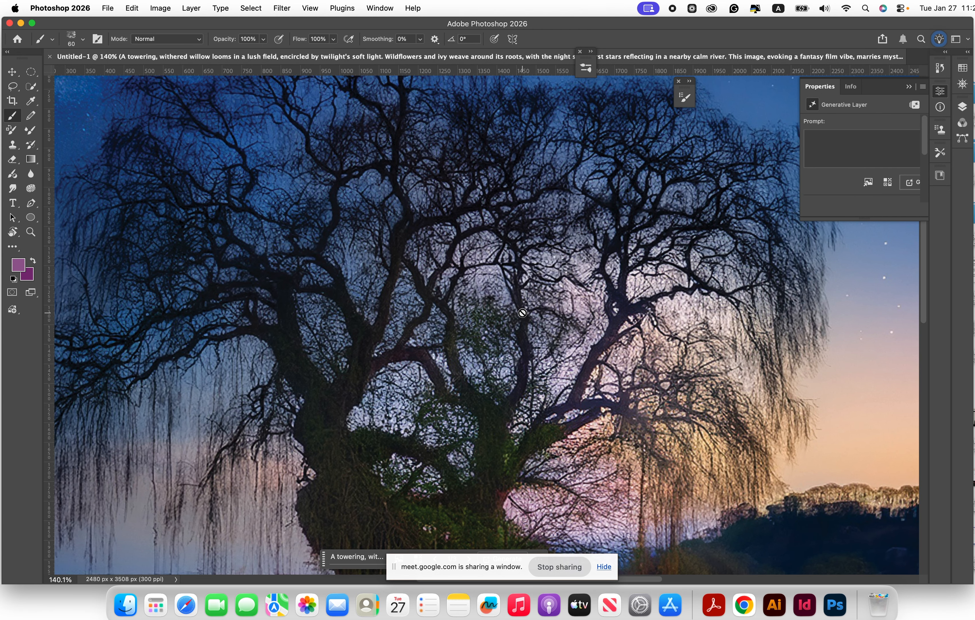
pyautogui.scroll(2, 524, 317)
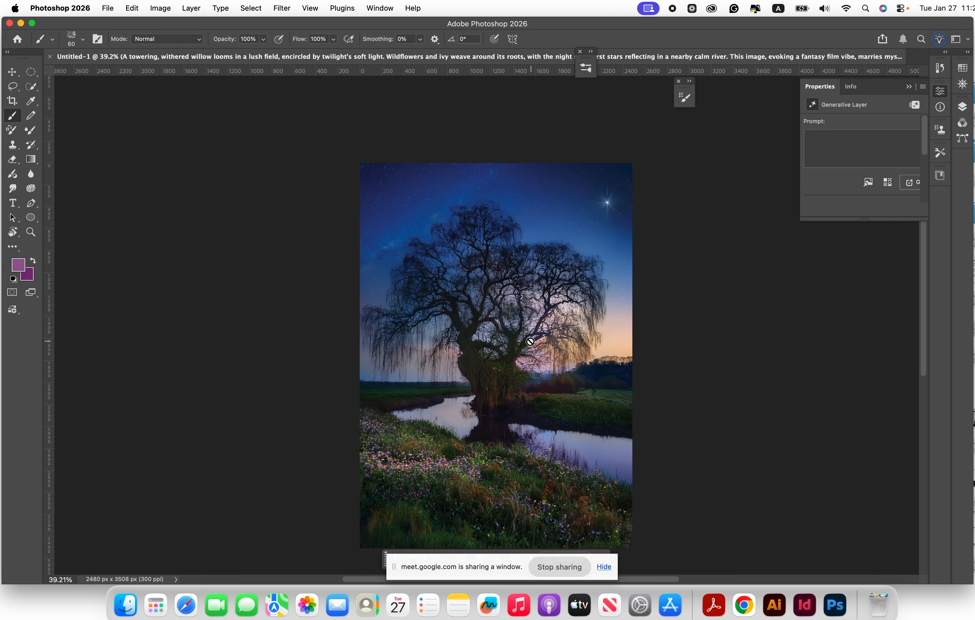
pyautogui.scroll(2, 530, 341)
pyautogui.scroll(-4, 488, 316)
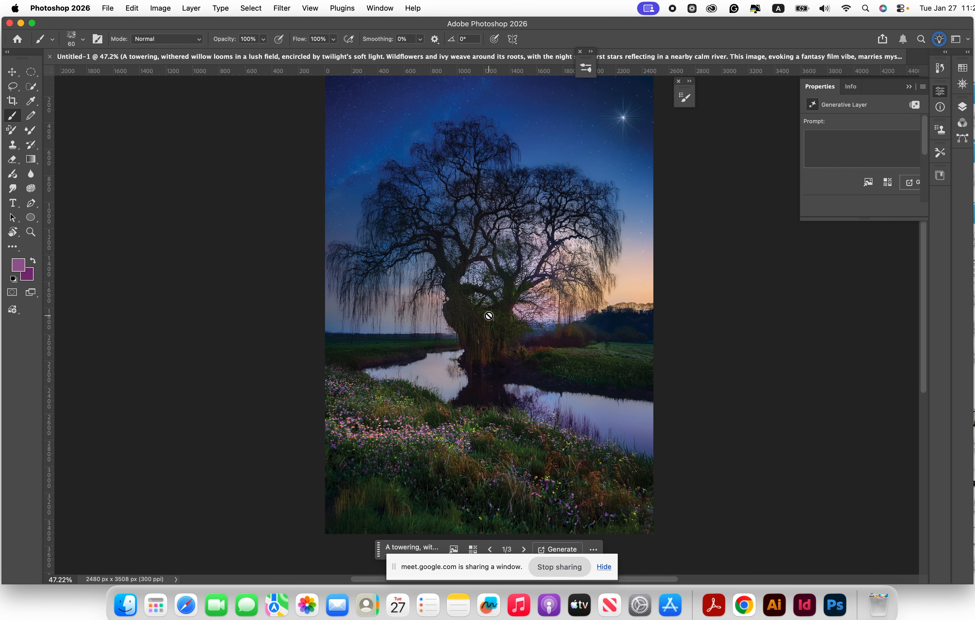
pyautogui.scroll(1, 488, 316)
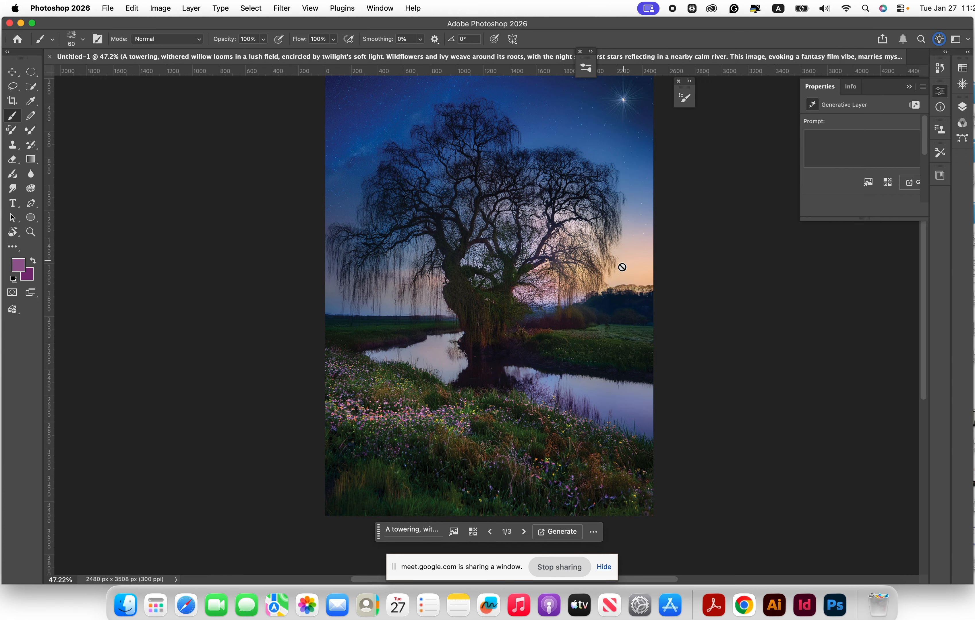
pyautogui.scroll(1, 528, 291)
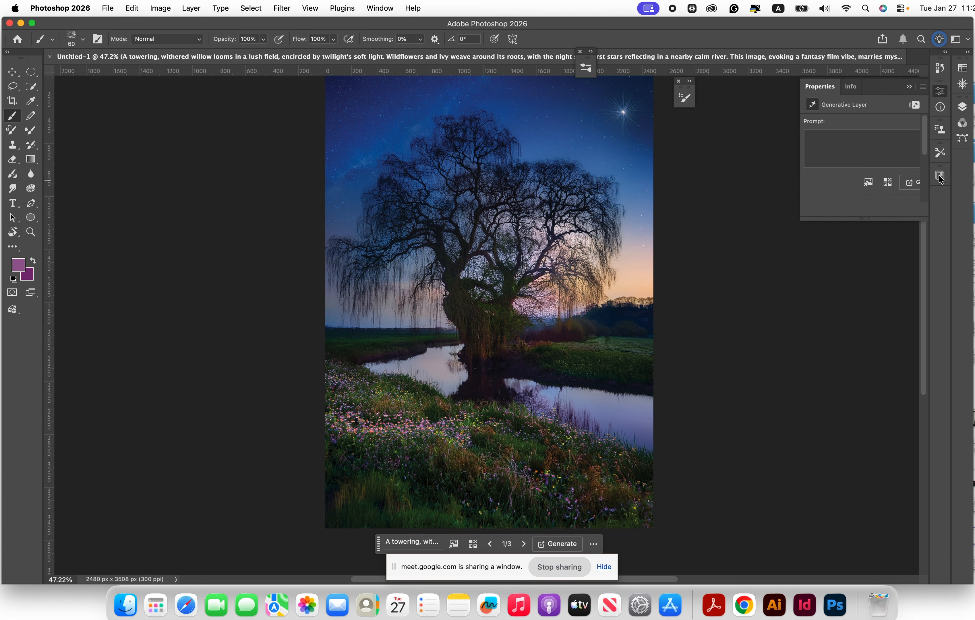
# Step: Select the tree layer, hide the generated willow layer, and show Layer 4 and light-01
pyautogui.click(962, 107)
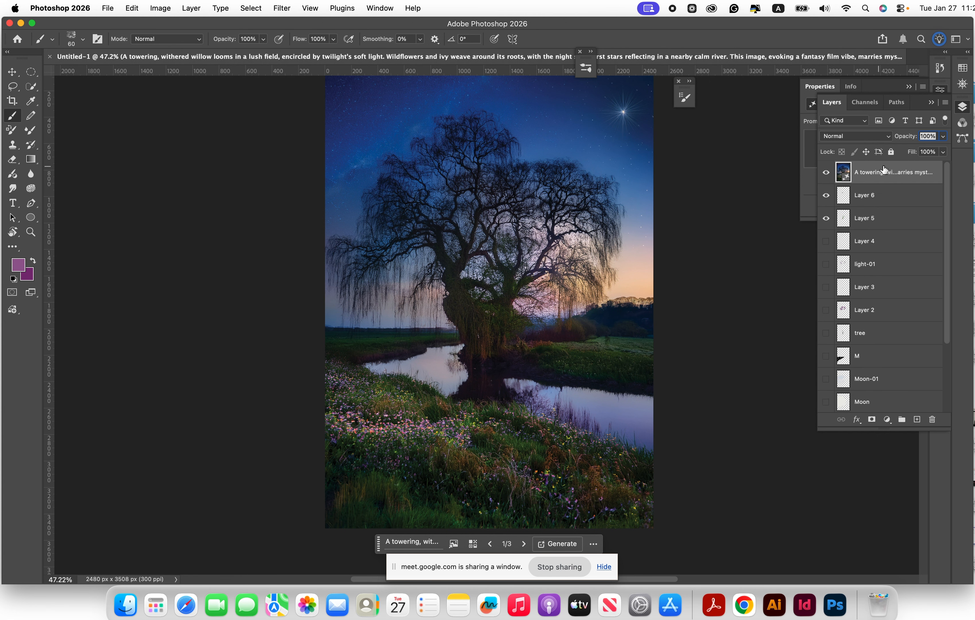
pyautogui.doubleClick(846, 177)
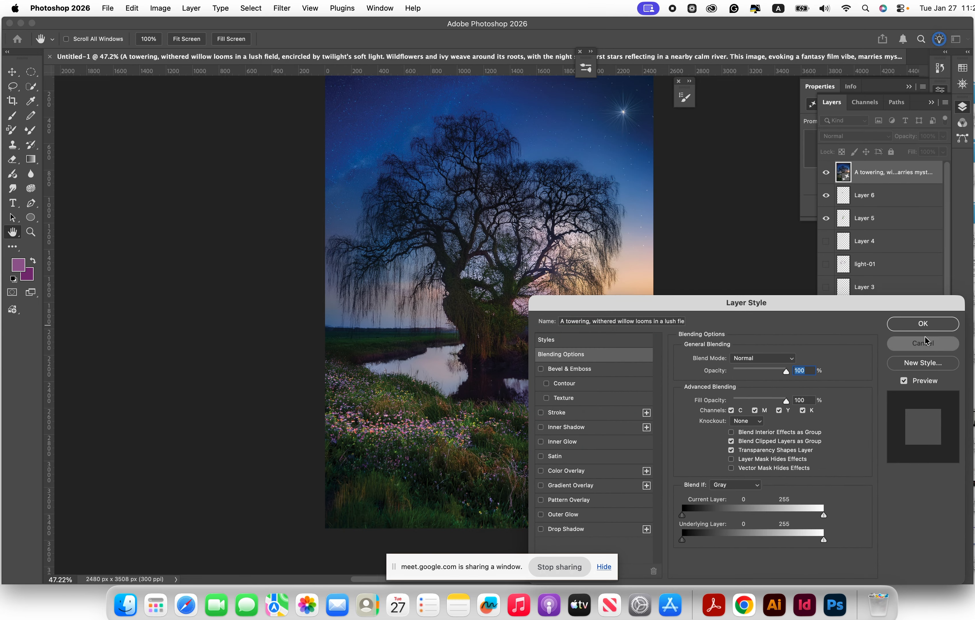
pyautogui.click(924, 343)
pyautogui.click(880, 332)
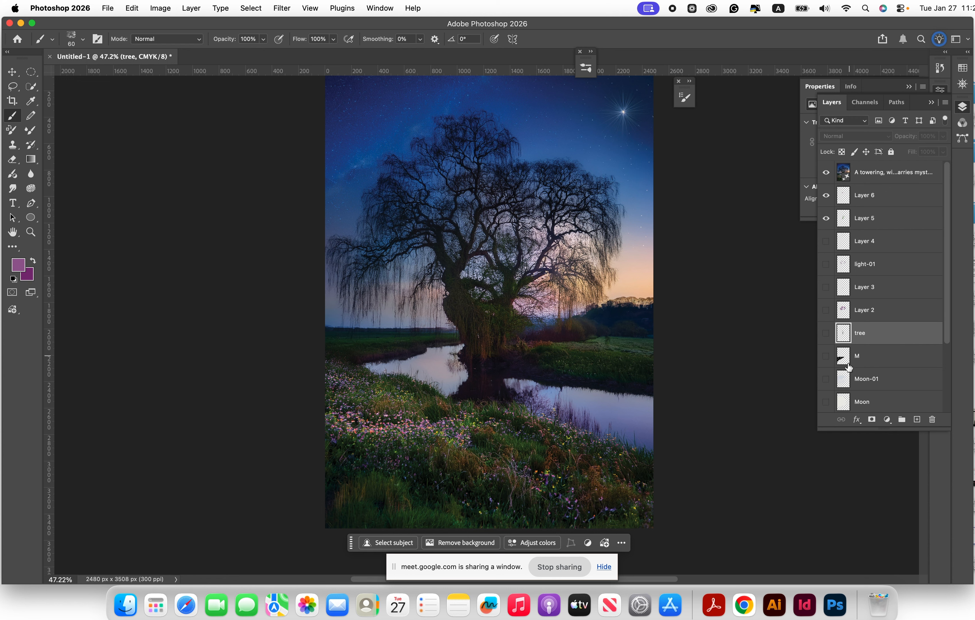
pyautogui.click(826, 241)
pyautogui.click(826, 173)
pyautogui.click(826, 264)
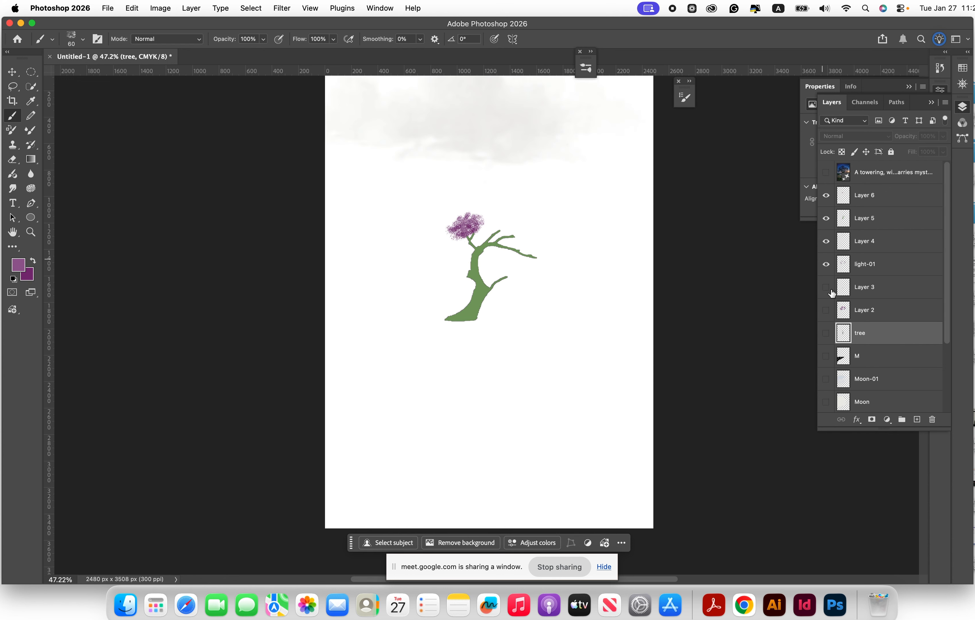
# Step: Show the foliage and cliff artwork by making Layer 3, Layer 2, tree and M visible
pyautogui.click(826, 288)
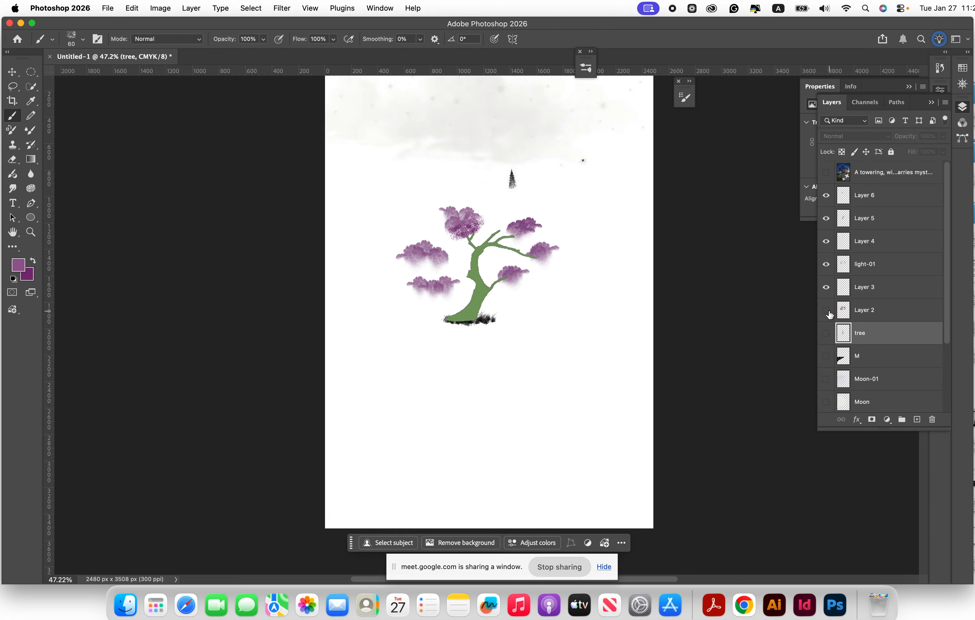
pyautogui.click(826, 310)
pyautogui.click(825, 333)
pyautogui.click(826, 356)
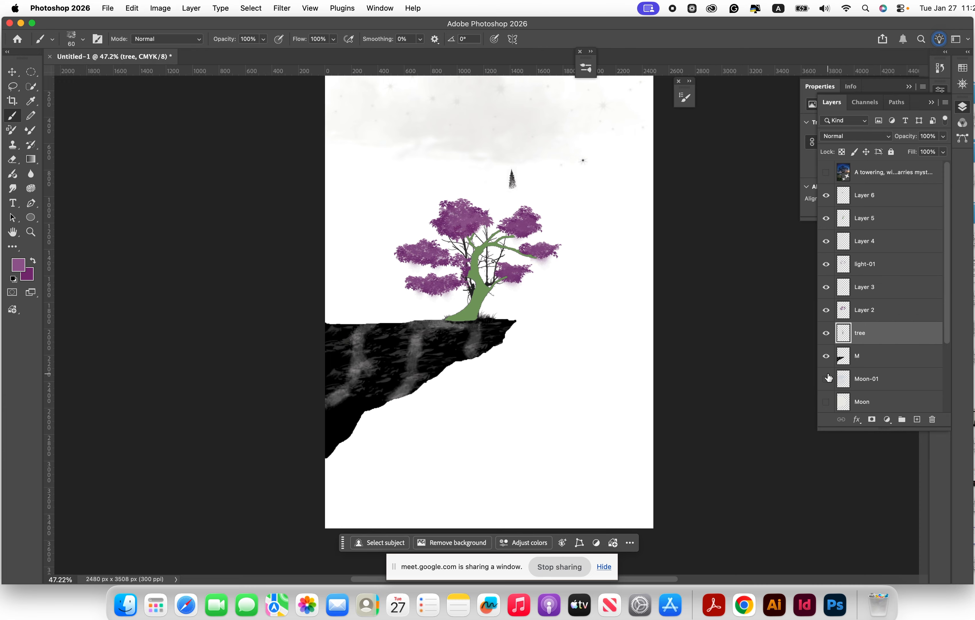
# Step: Restore the moonlit sky by making the Moon-01, Moon and BG layers visible
pyautogui.scroll(-1, 826, 361)
pyautogui.click(826, 370)
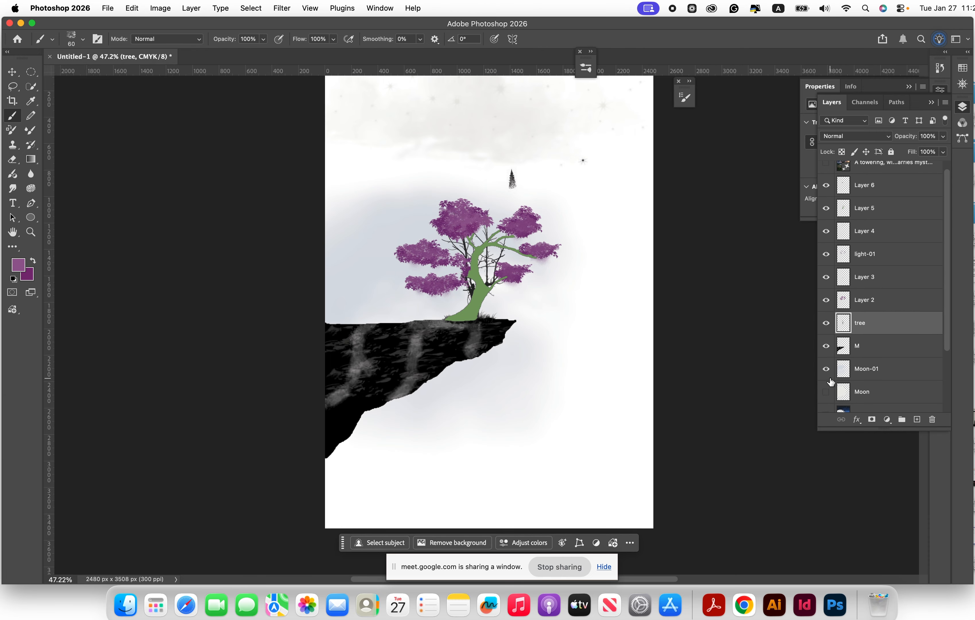
pyautogui.scroll(-2, 828, 372)
pyautogui.click(827, 371)
pyautogui.scroll(-2, 828, 373)
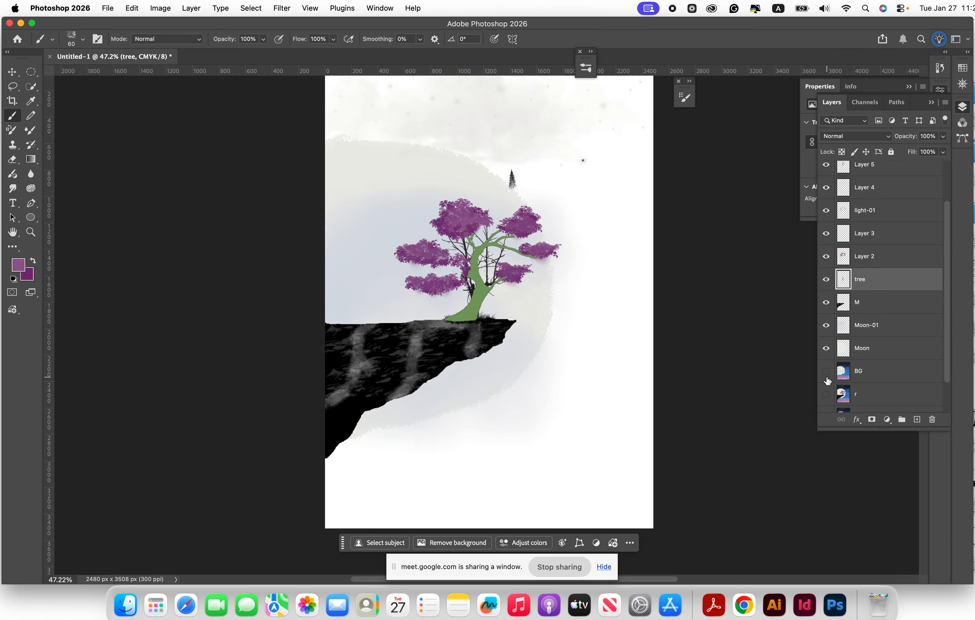
pyautogui.click(826, 371)
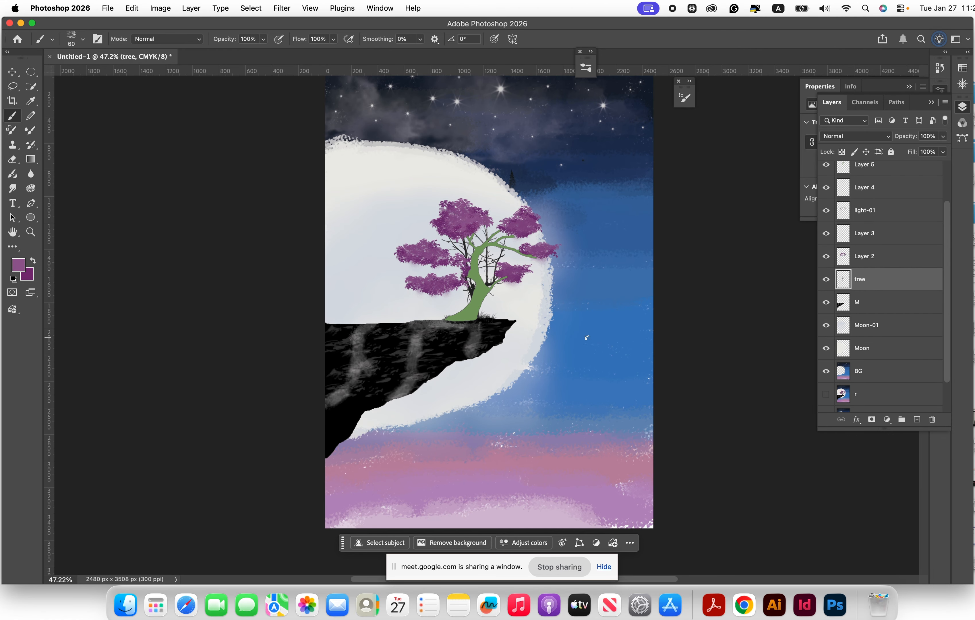
# Step: Hide Layer 6 and Layer 5 to remove the green tree overlay from the illustration
pyautogui.scroll(-1, 562, 327)
pyautogui.scroll(4, 830, 185)
pyautogui.click(828, 191)
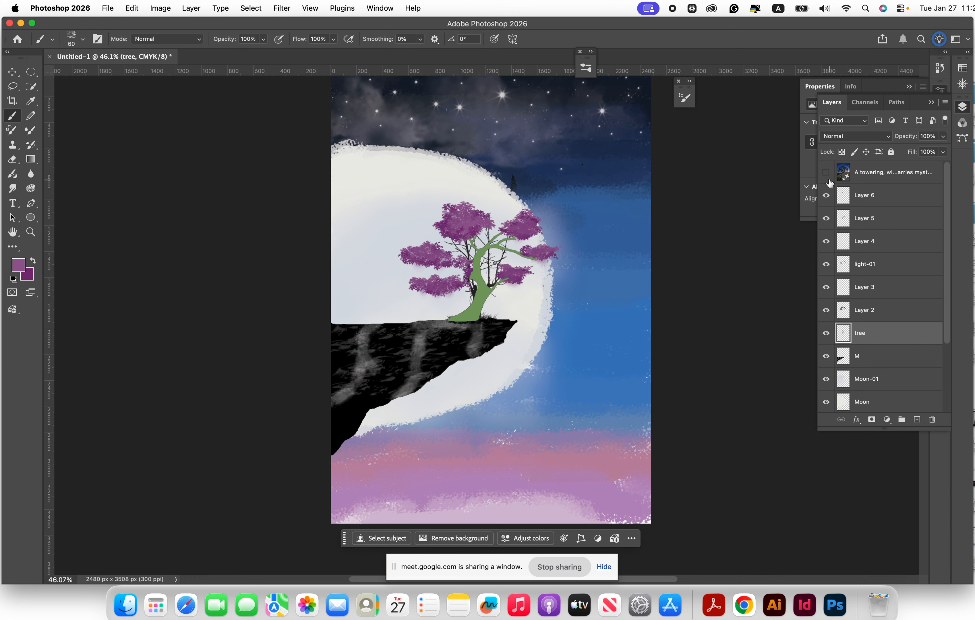
pyautogui.click(826, 218)
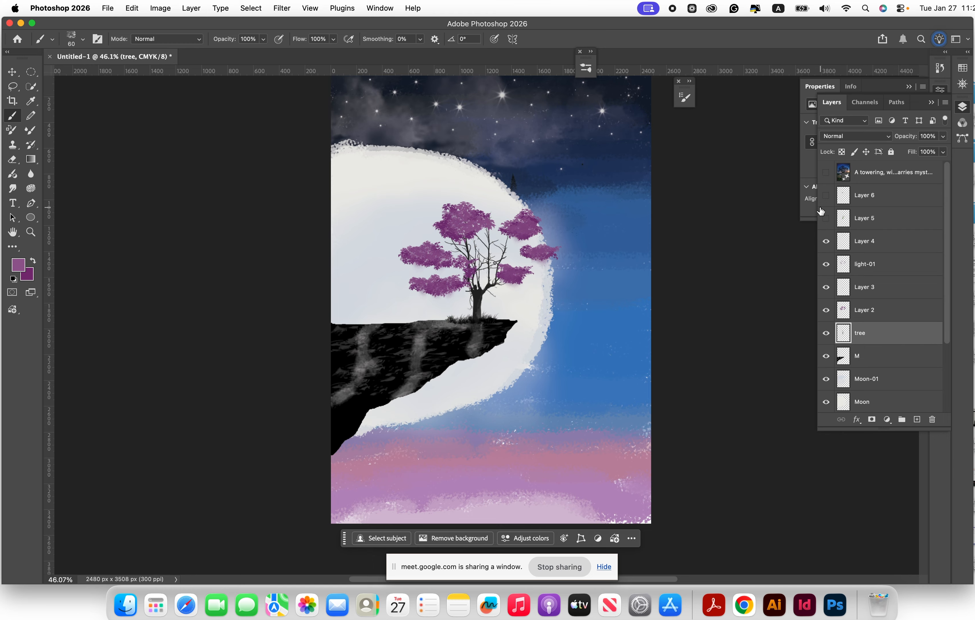
pyautogui.scroll(-1, 492, 225)
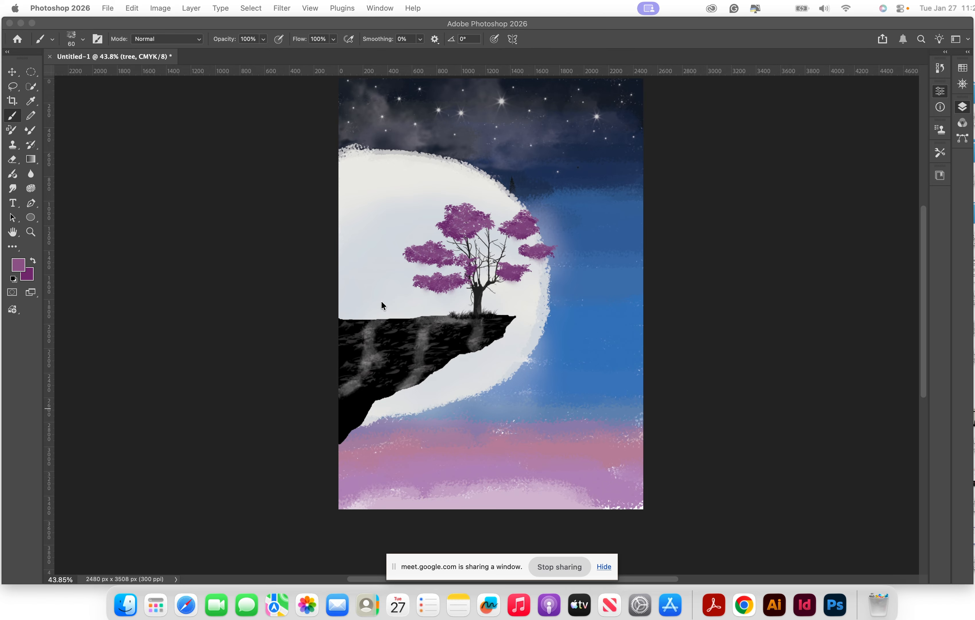
pyautogui.scroll(2, 381, 303)
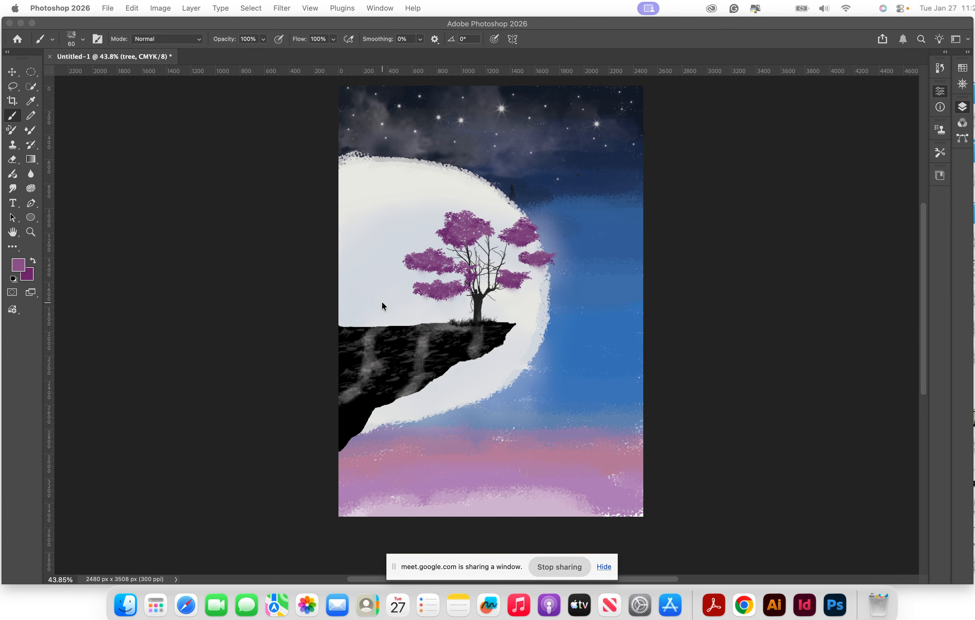
pyautogui.scroll(1, 382, 306)
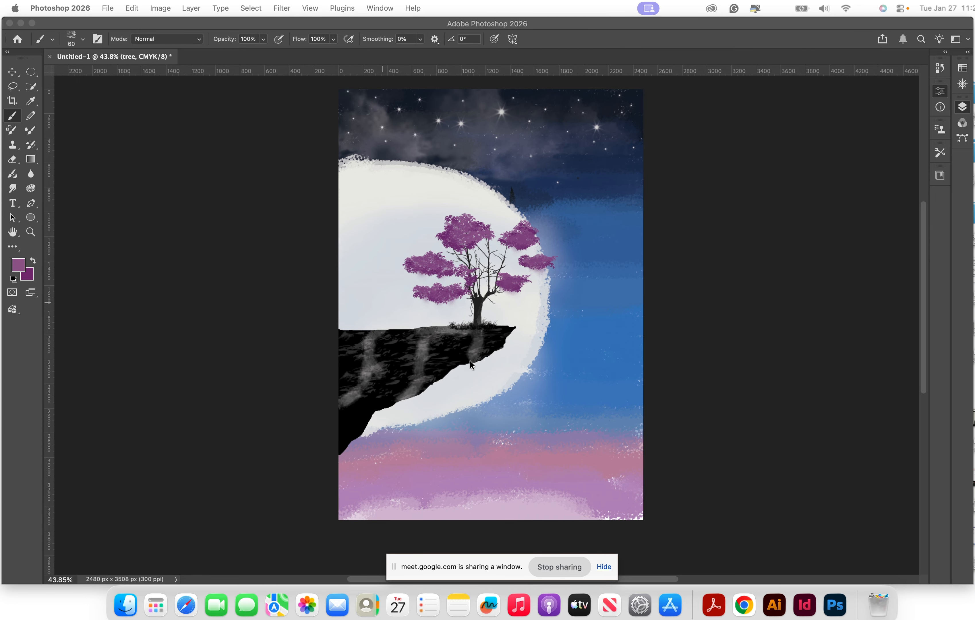
pyautogui.scroll(1, 470, 360)
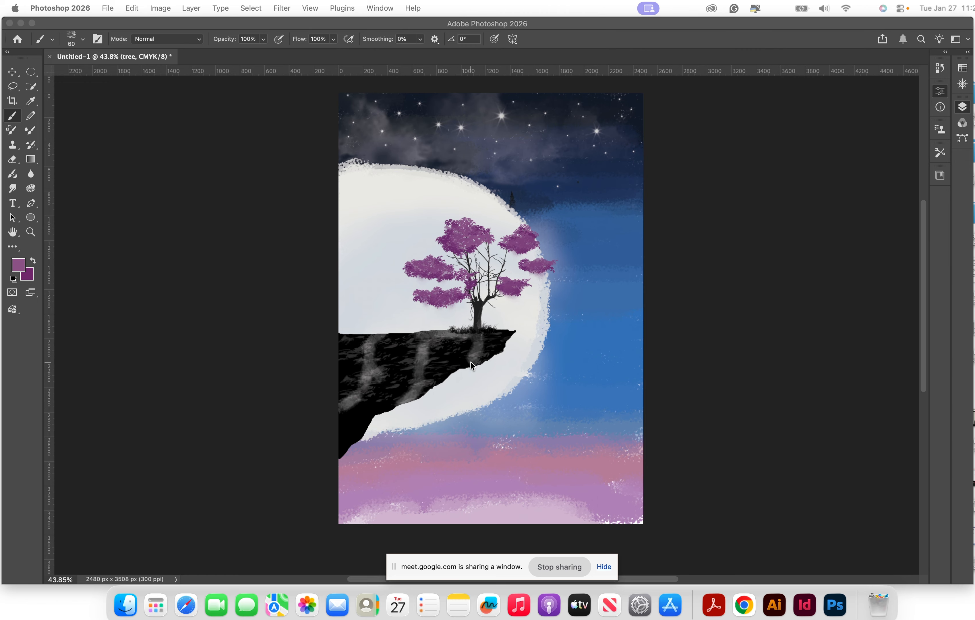